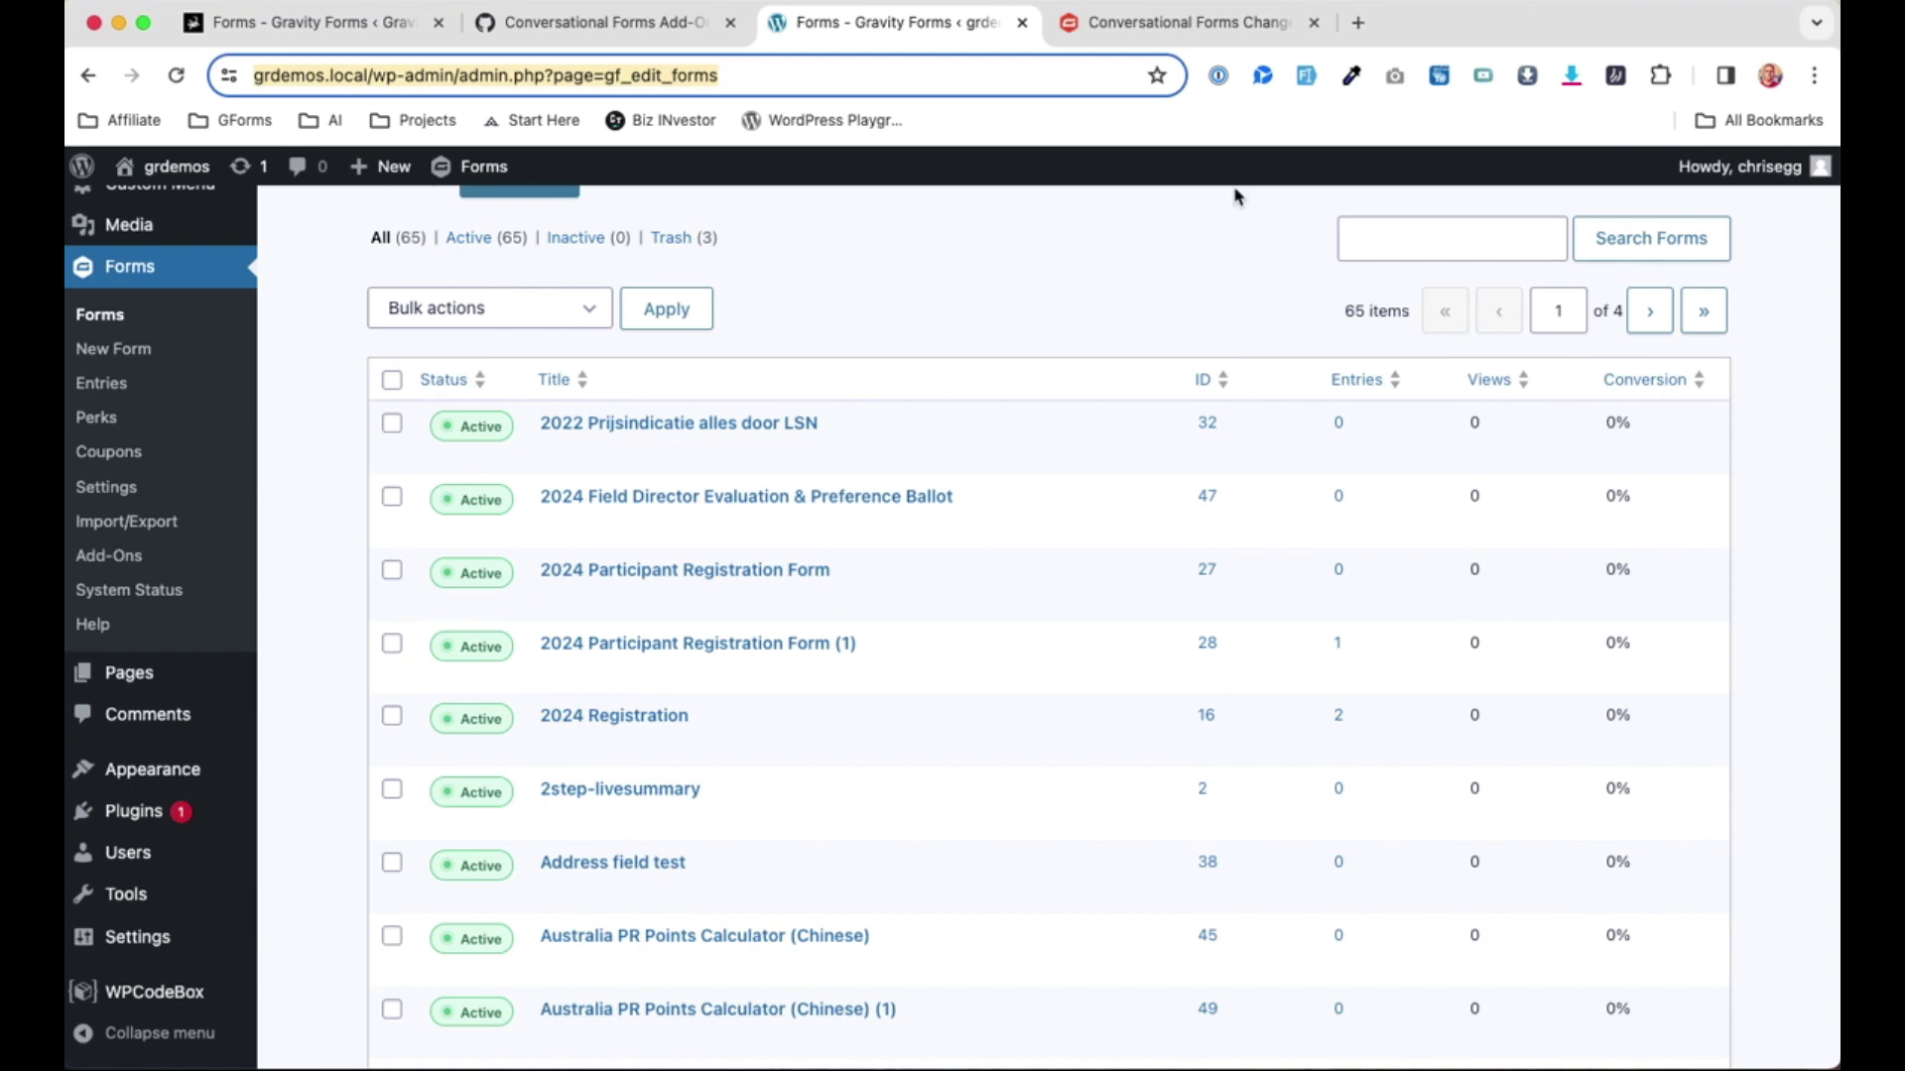
Review the Conversational Forms changelog entries for versions 1.0.0, 1.1.0 and 1.2.0 on the Gravity Forms documentation page.
click(1215, 27)
scroll(872, 878, down, 2)
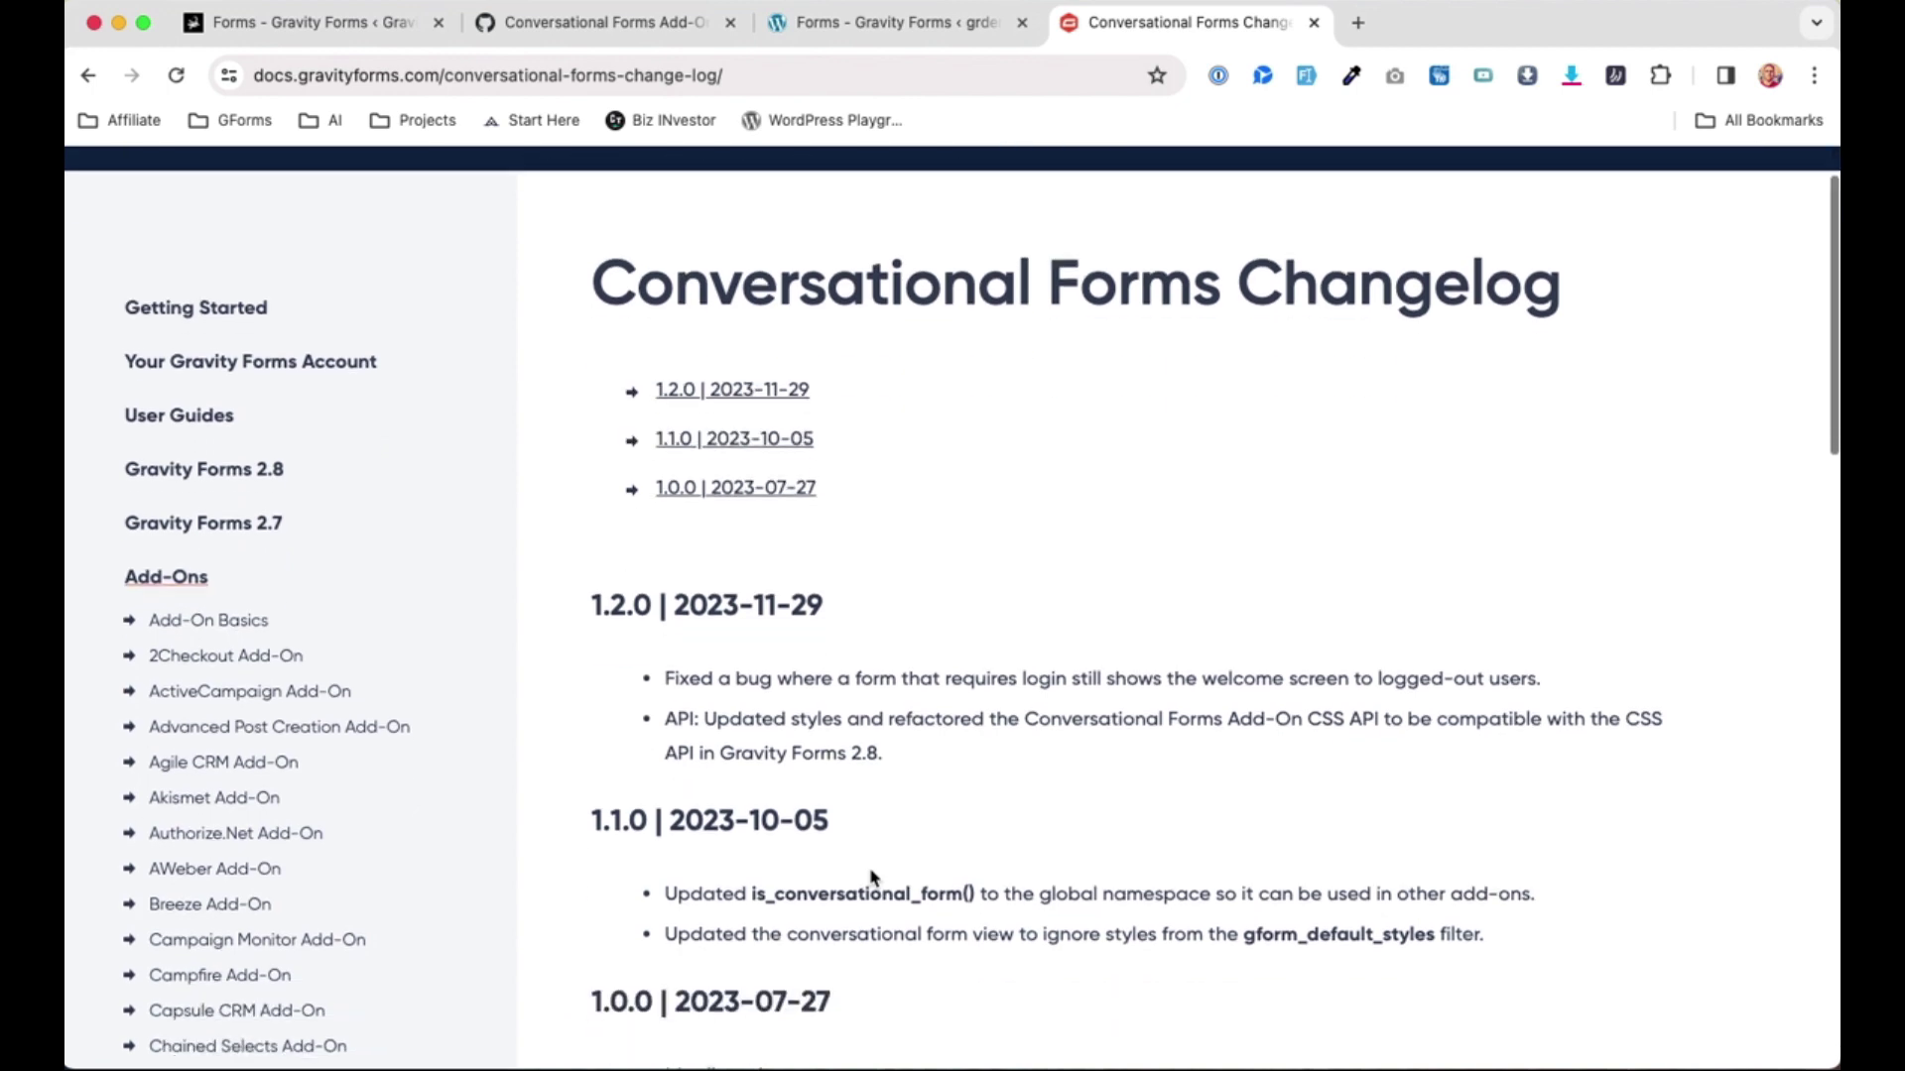
scroll(927, 575, down, 4)
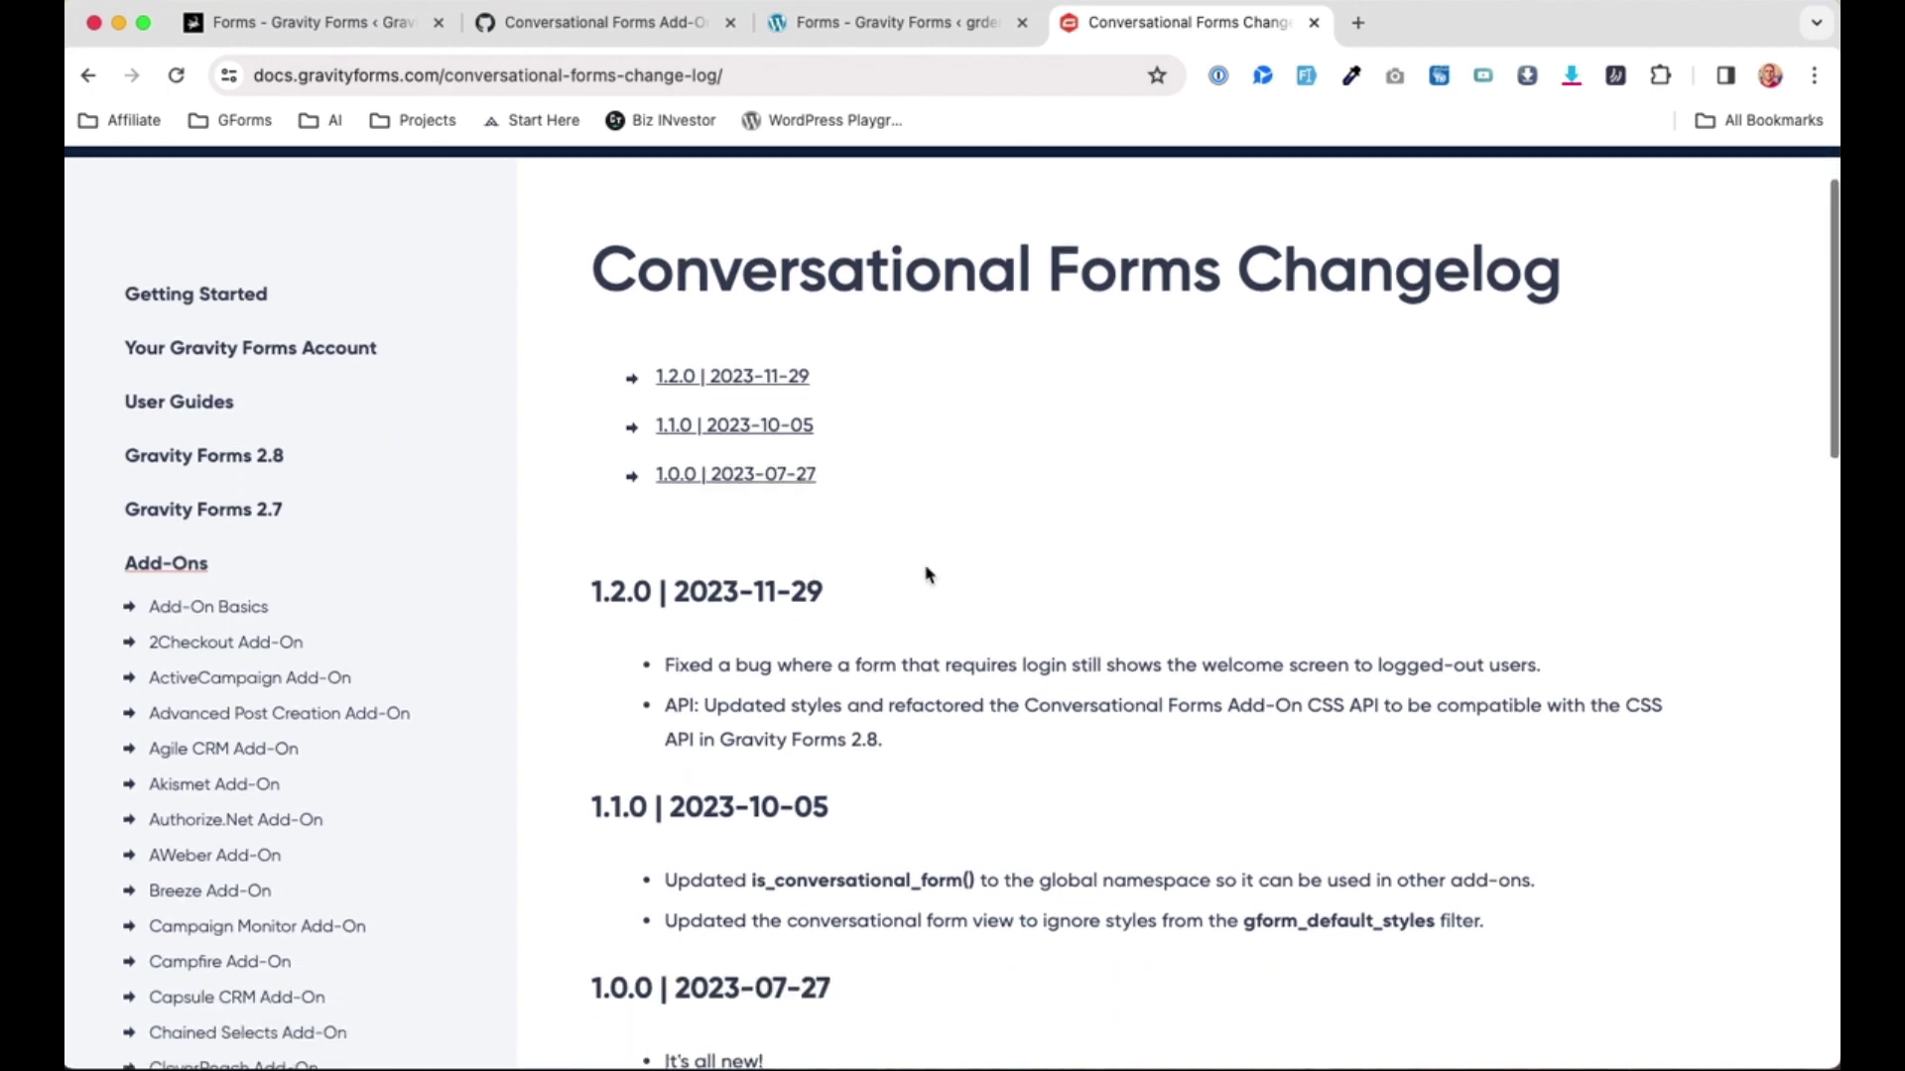
scroll(927, 575, down, 1)
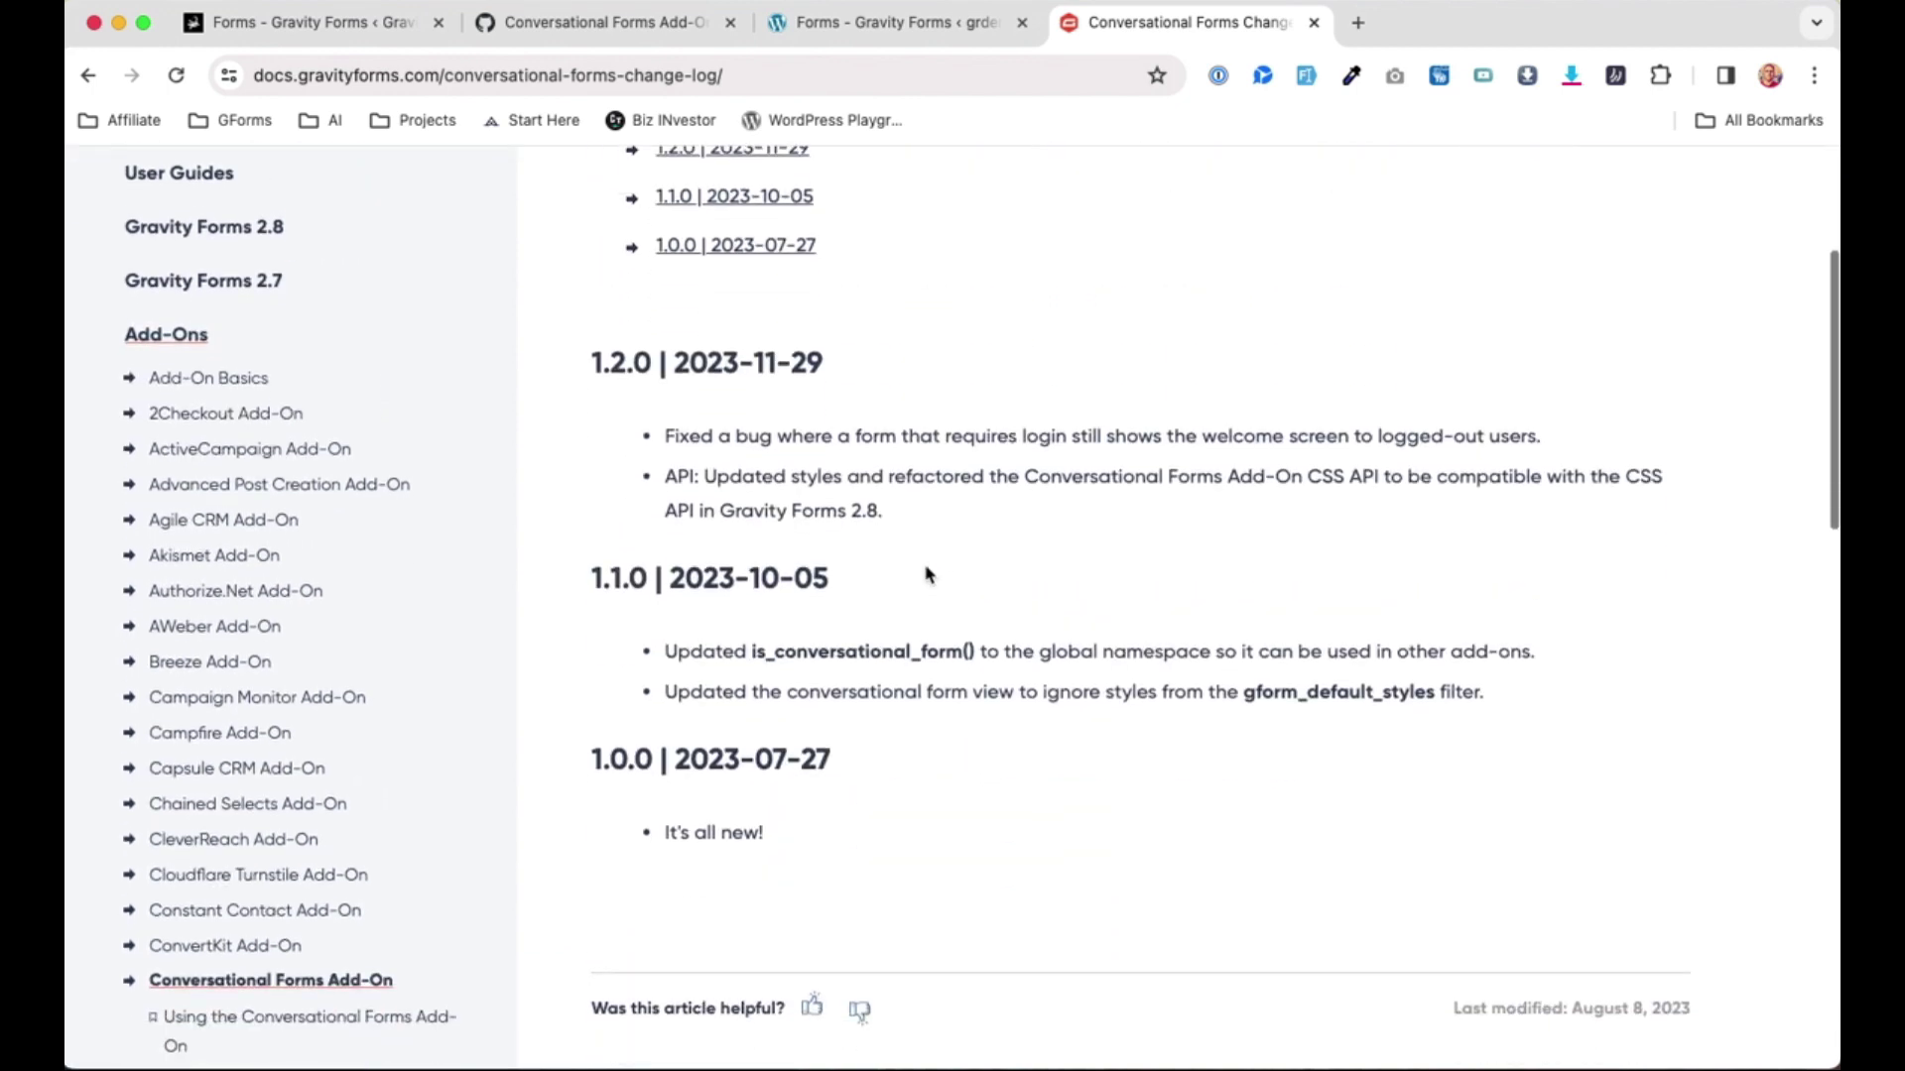
scroll(1108, 592, up, 3)
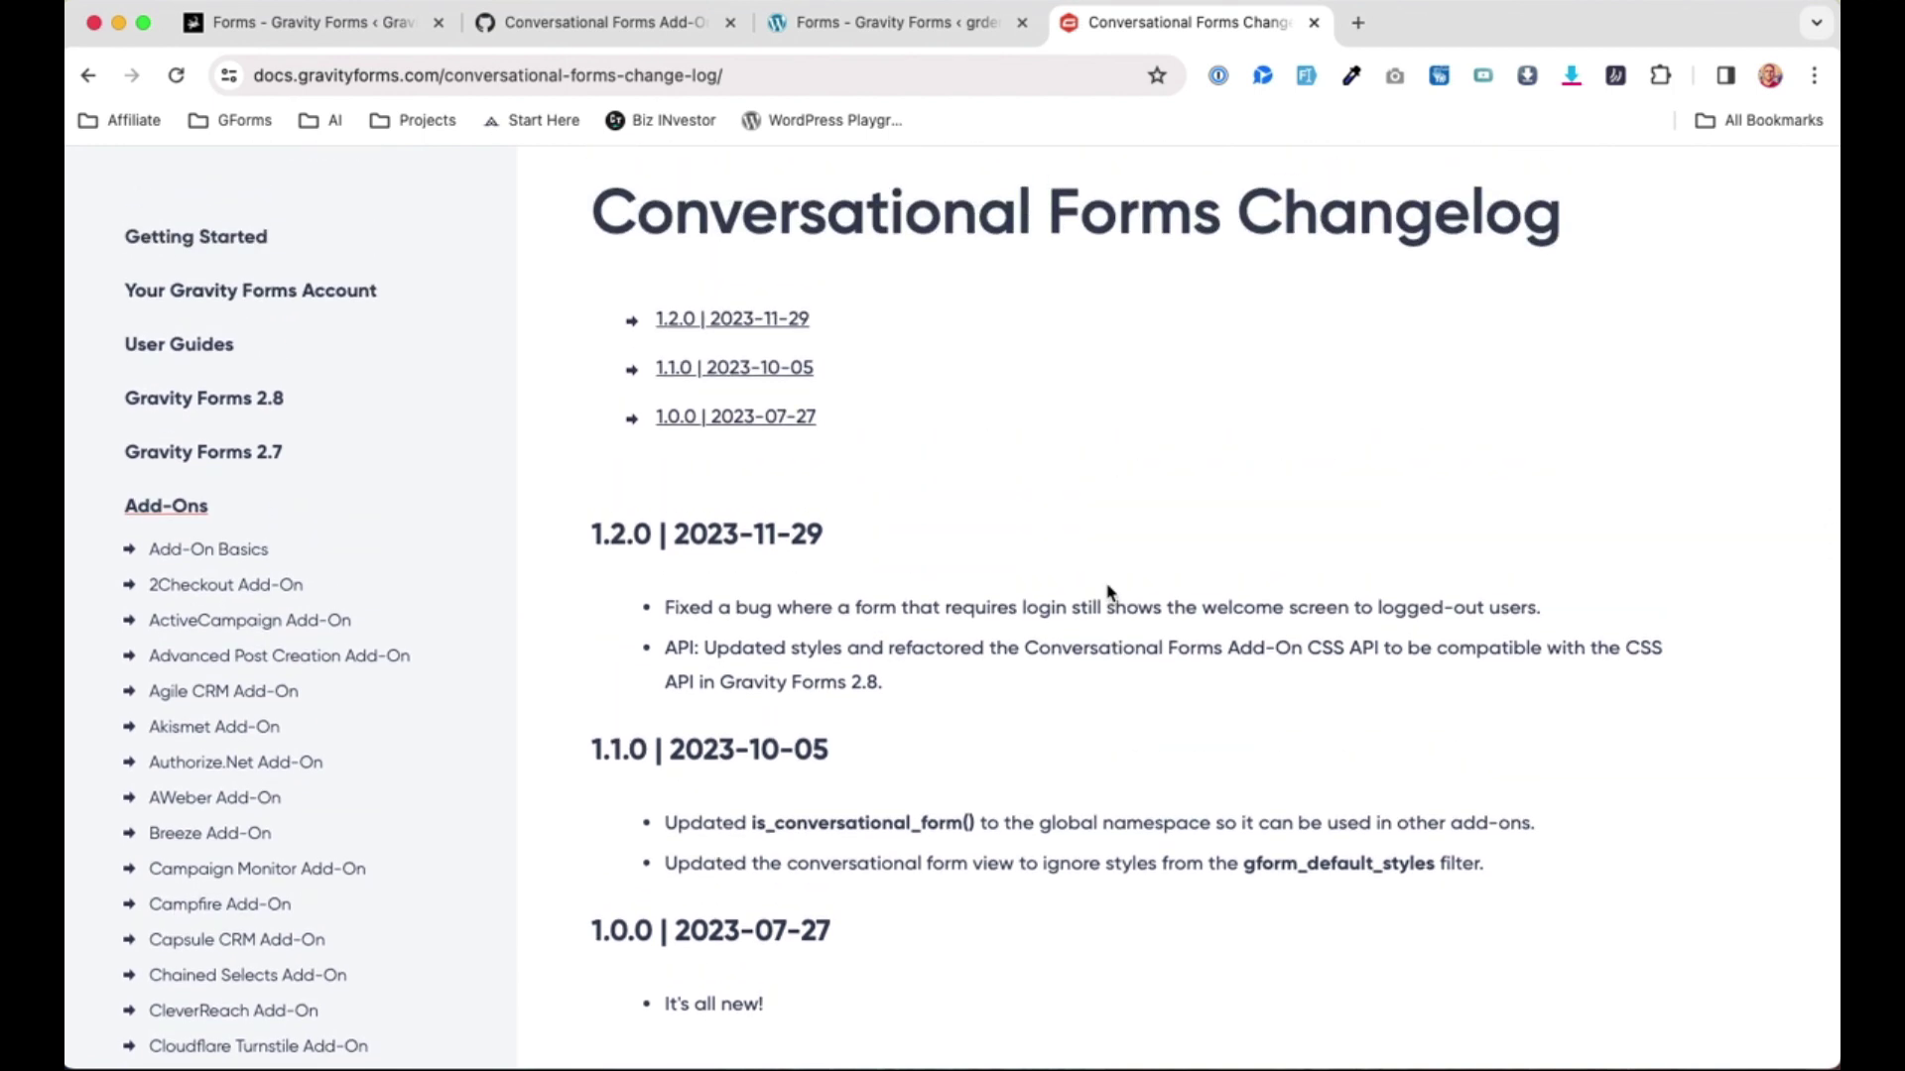
scroll(1108, 592, down, 1)
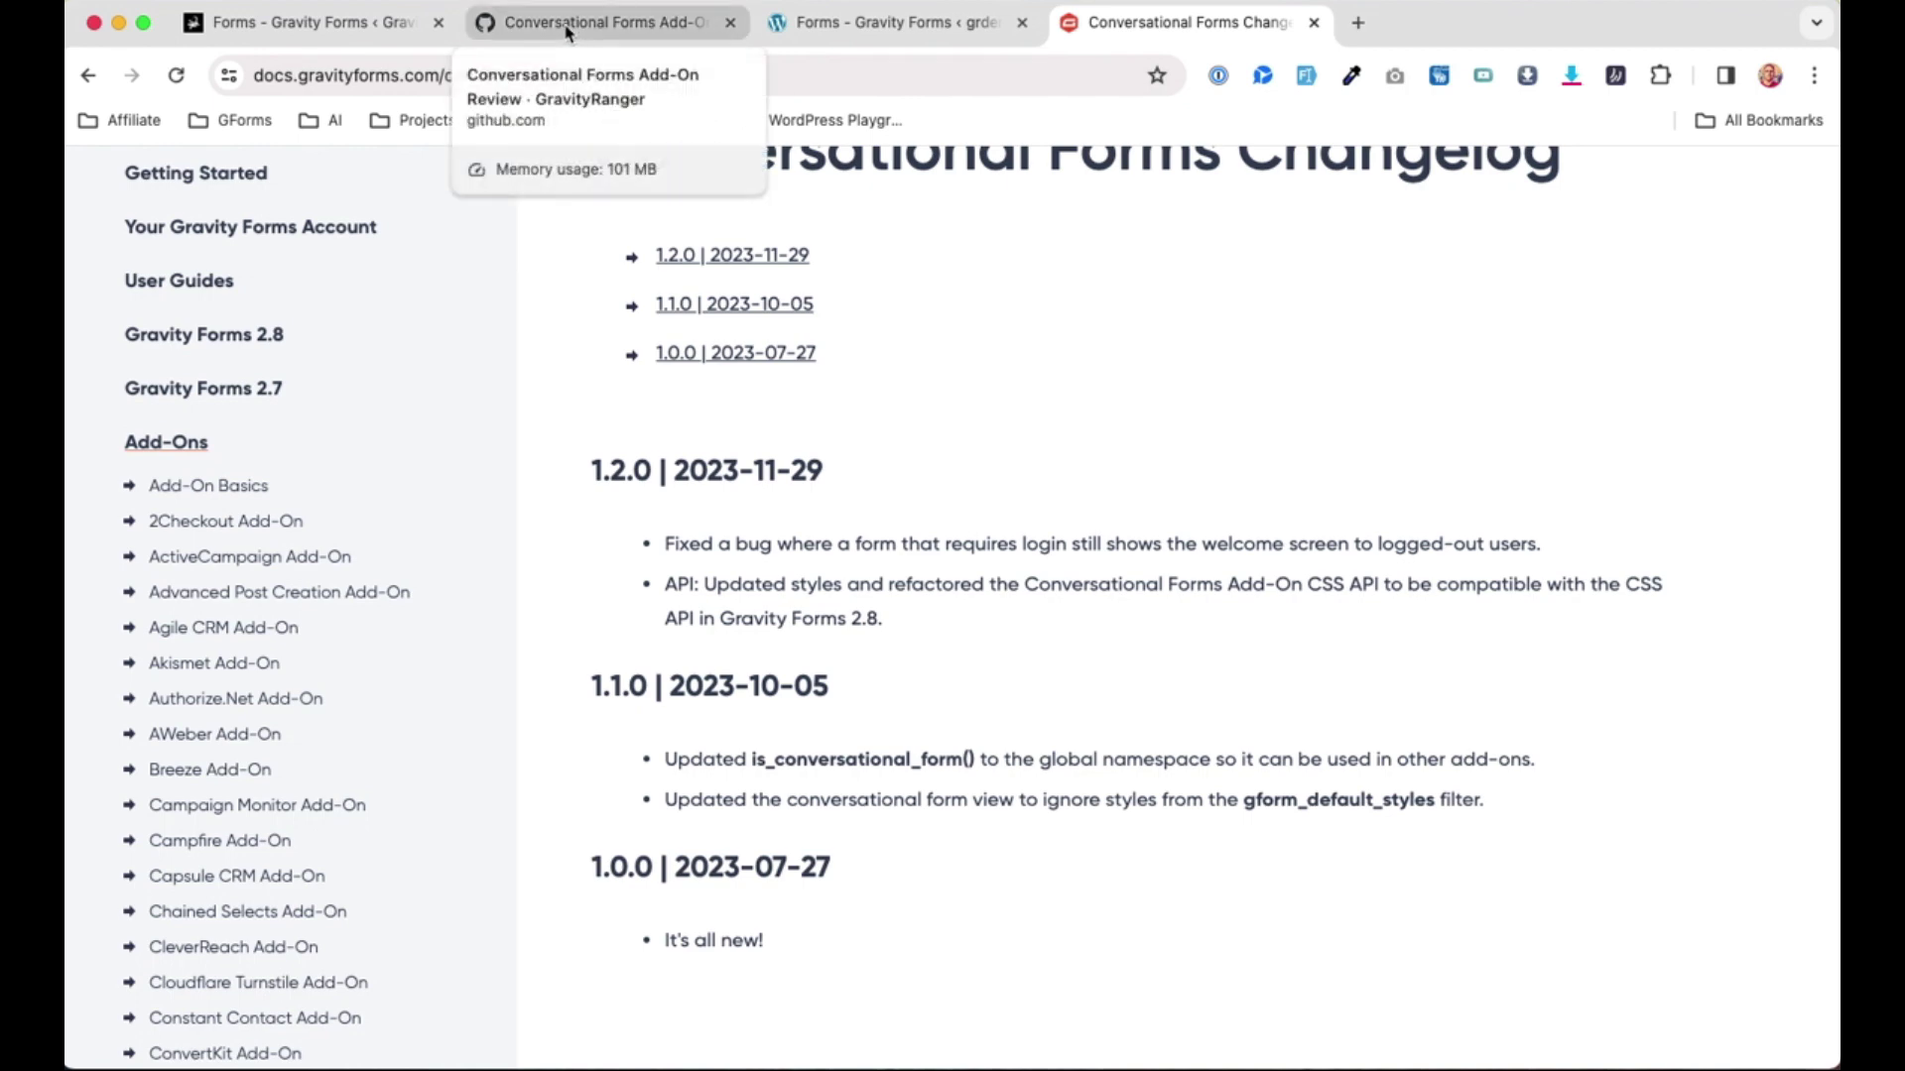
click(892, 25)
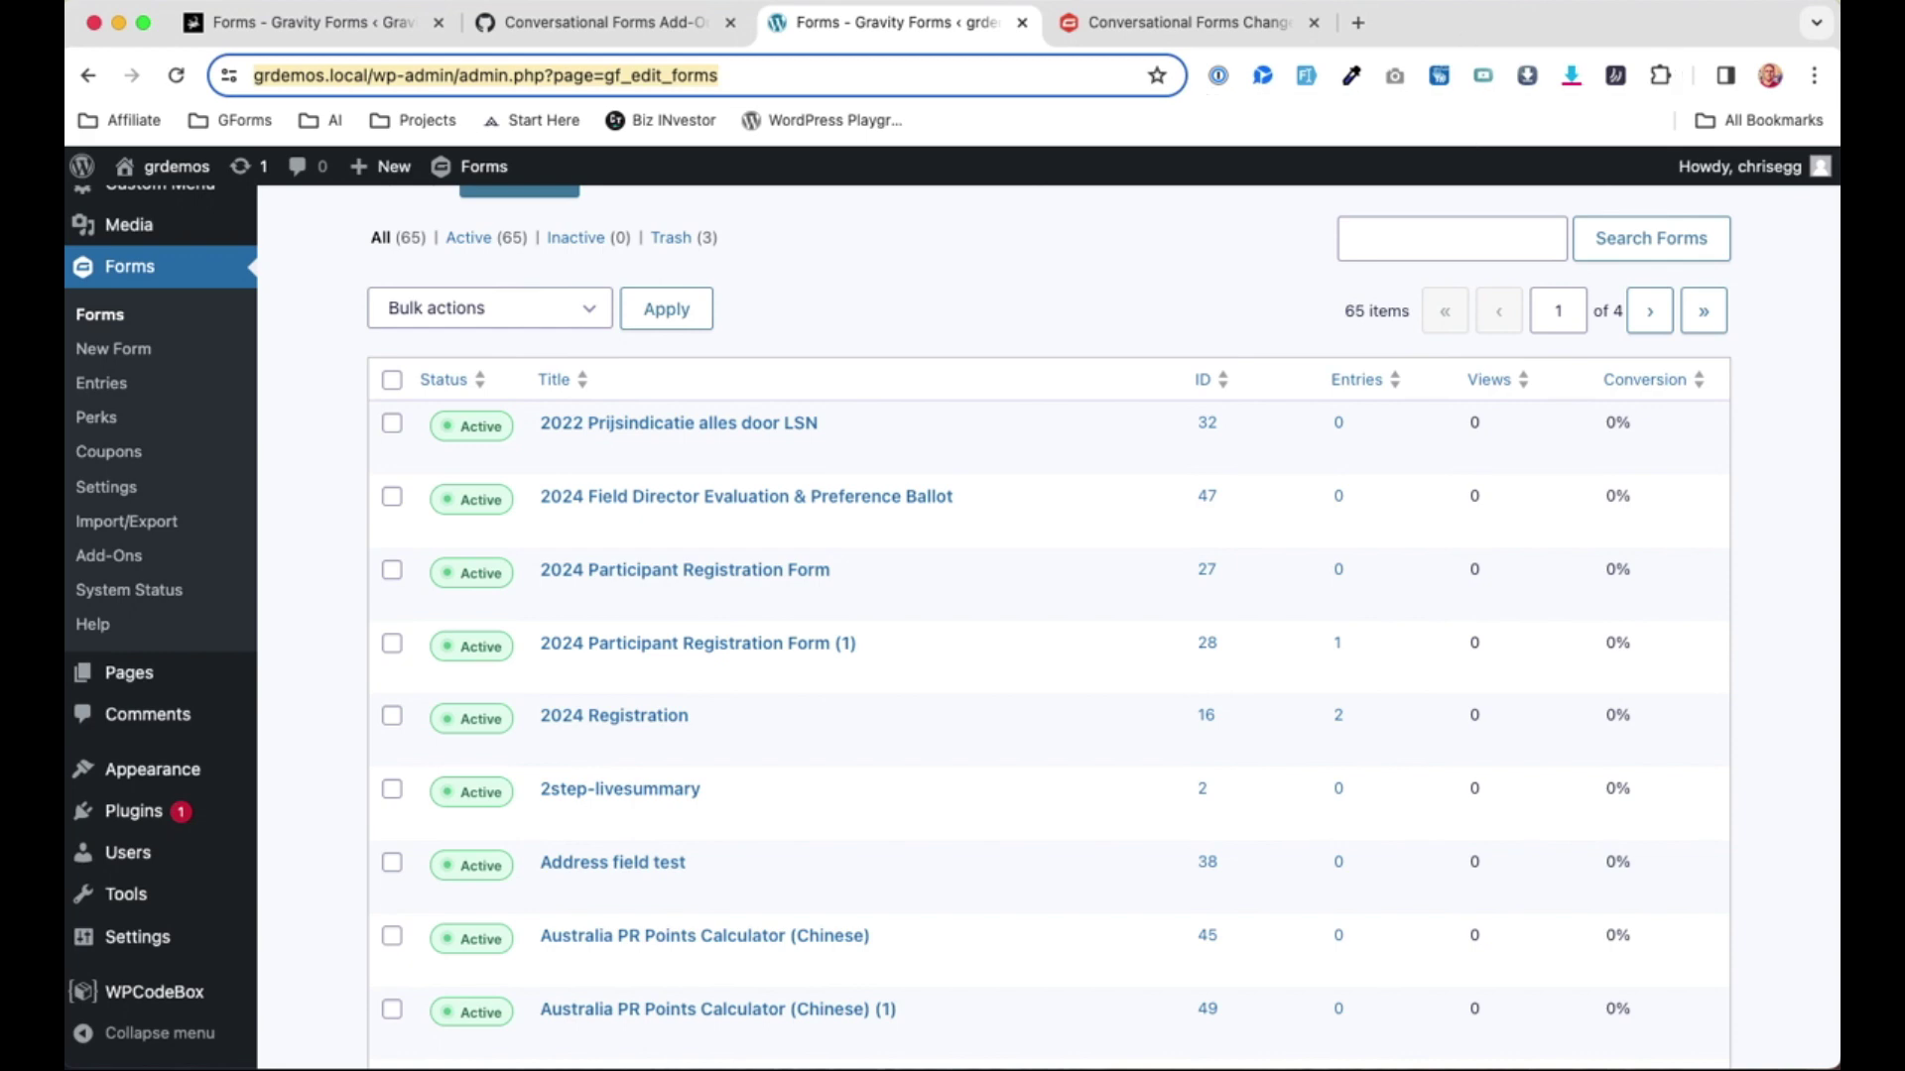
click(1203, 24)
scroll(1127, 497, up, 2)
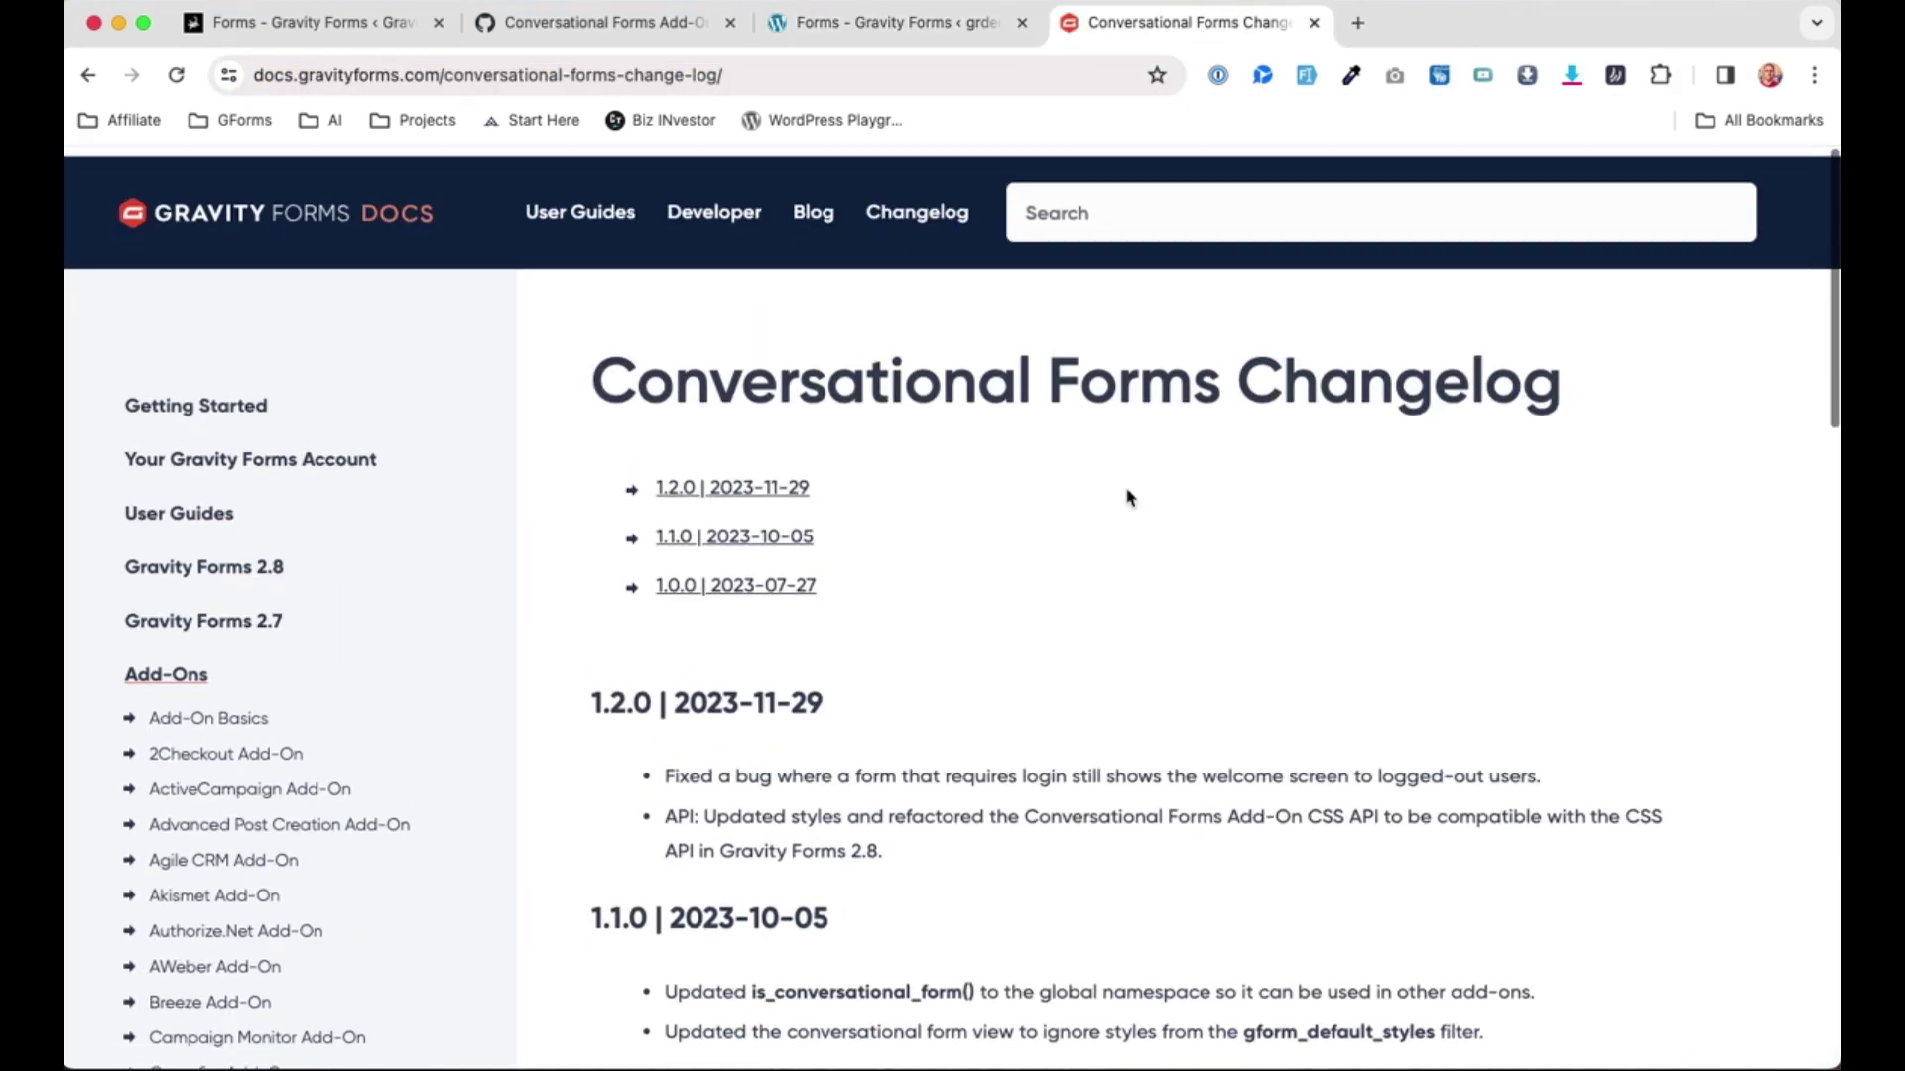
scroll(902, 574, down, 2)
scroll(905, 576, down, 1)
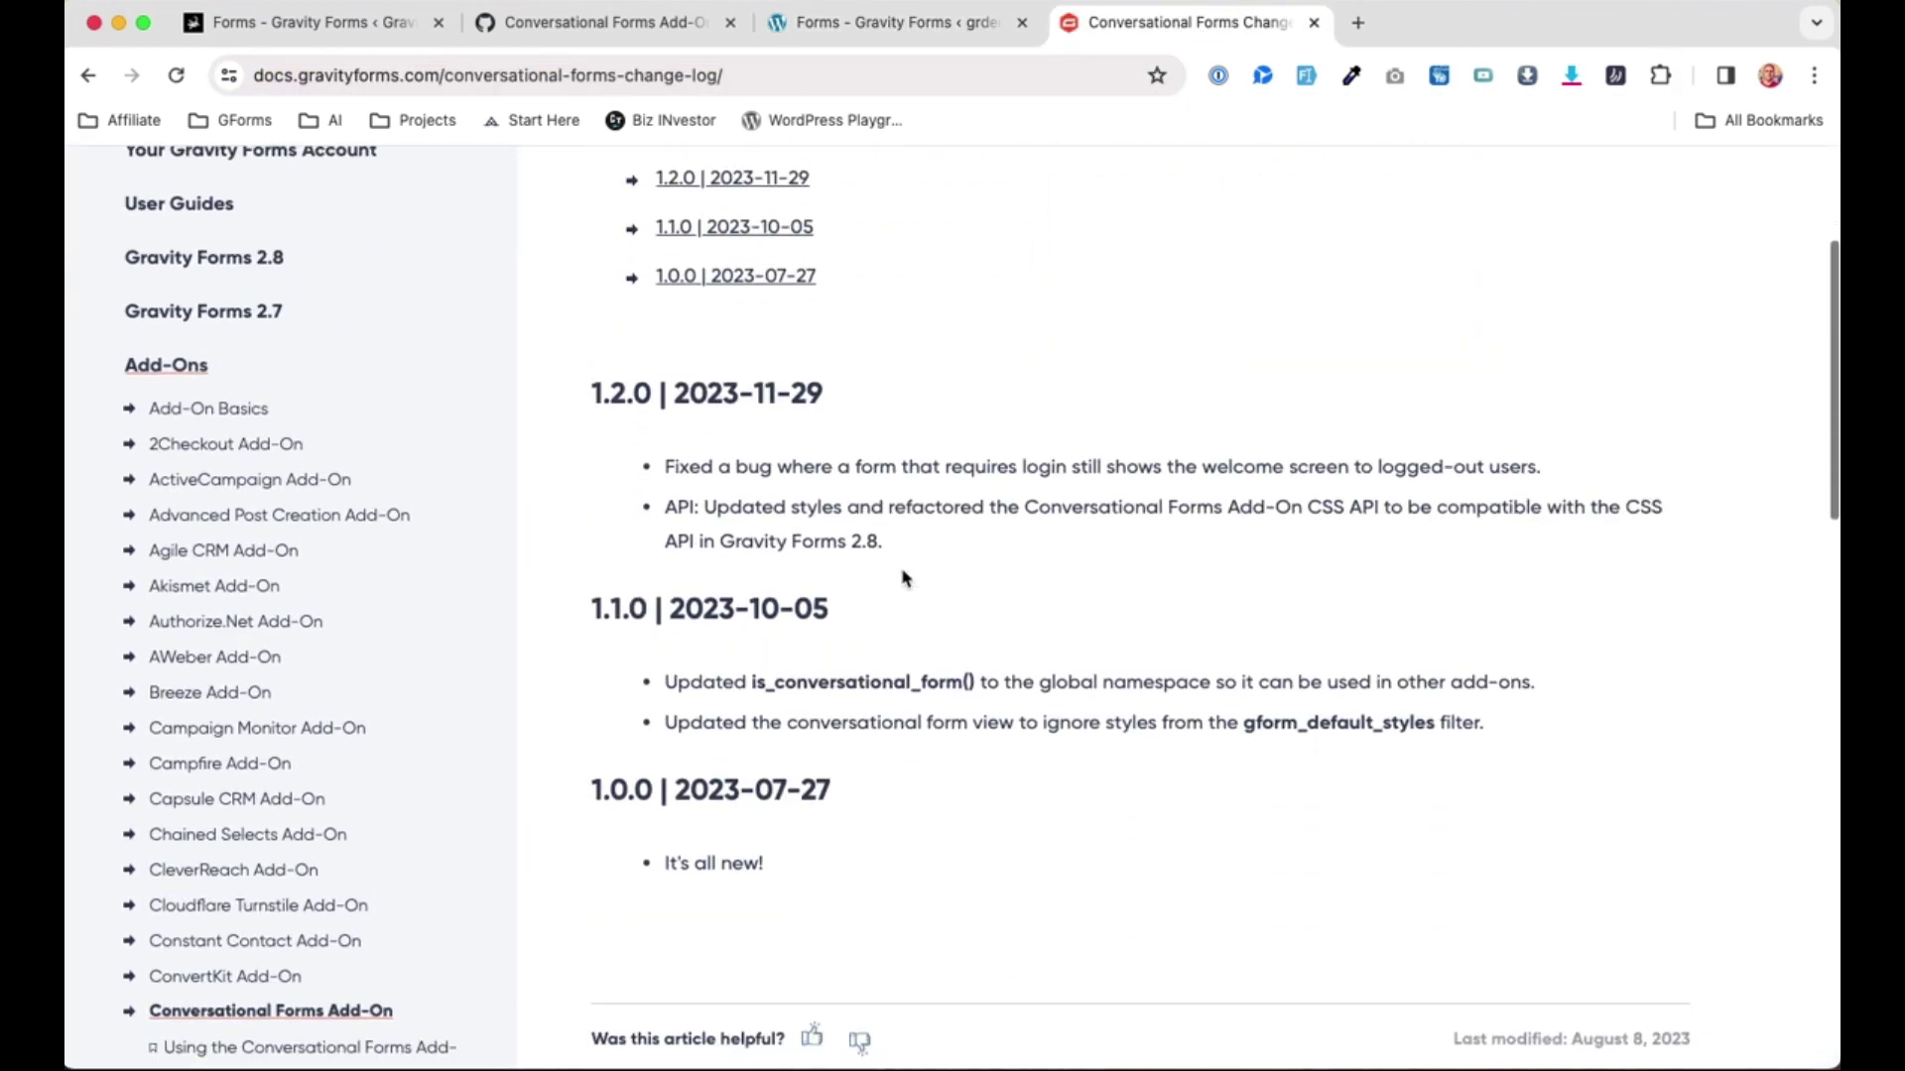
scroll(893, 571, up, 3)
scroll(794, 560, down, 4)
scroll(757, 548, down, 4)
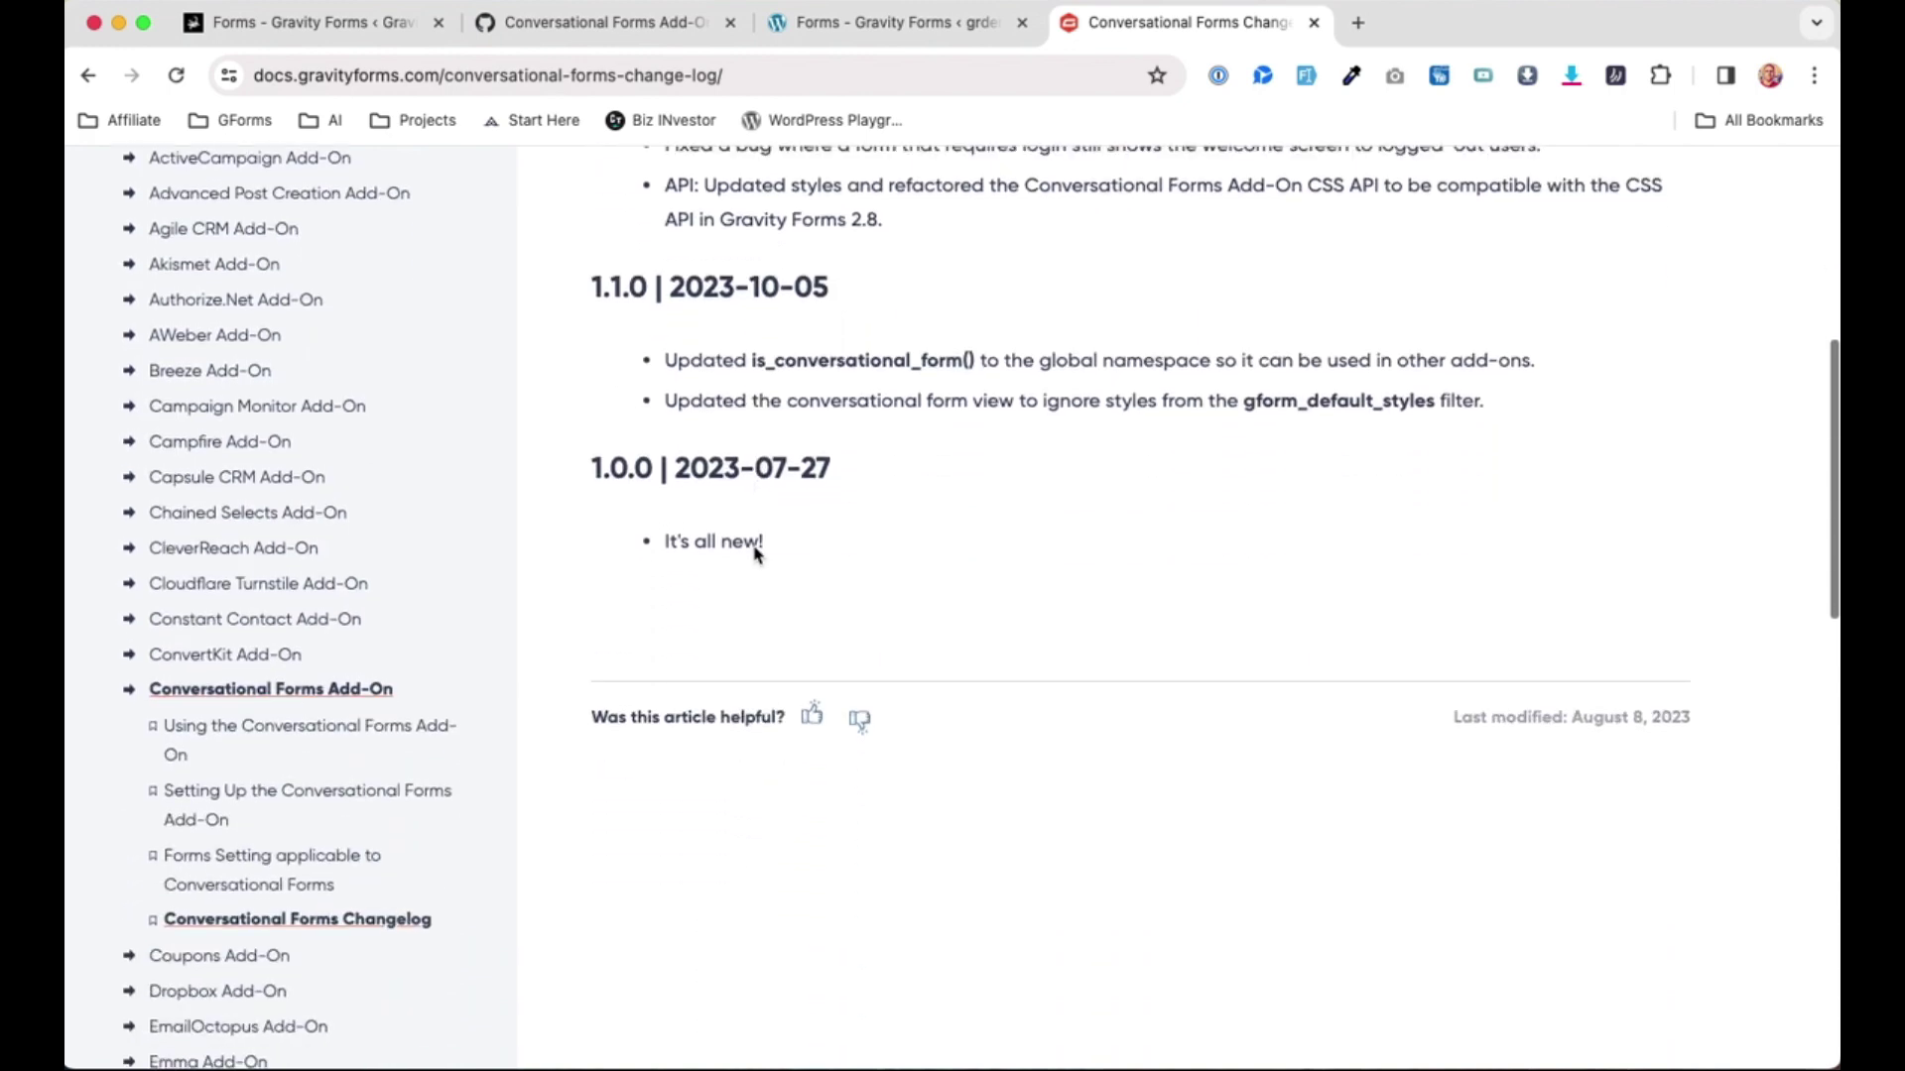
scroll(757, 546, up, 3)
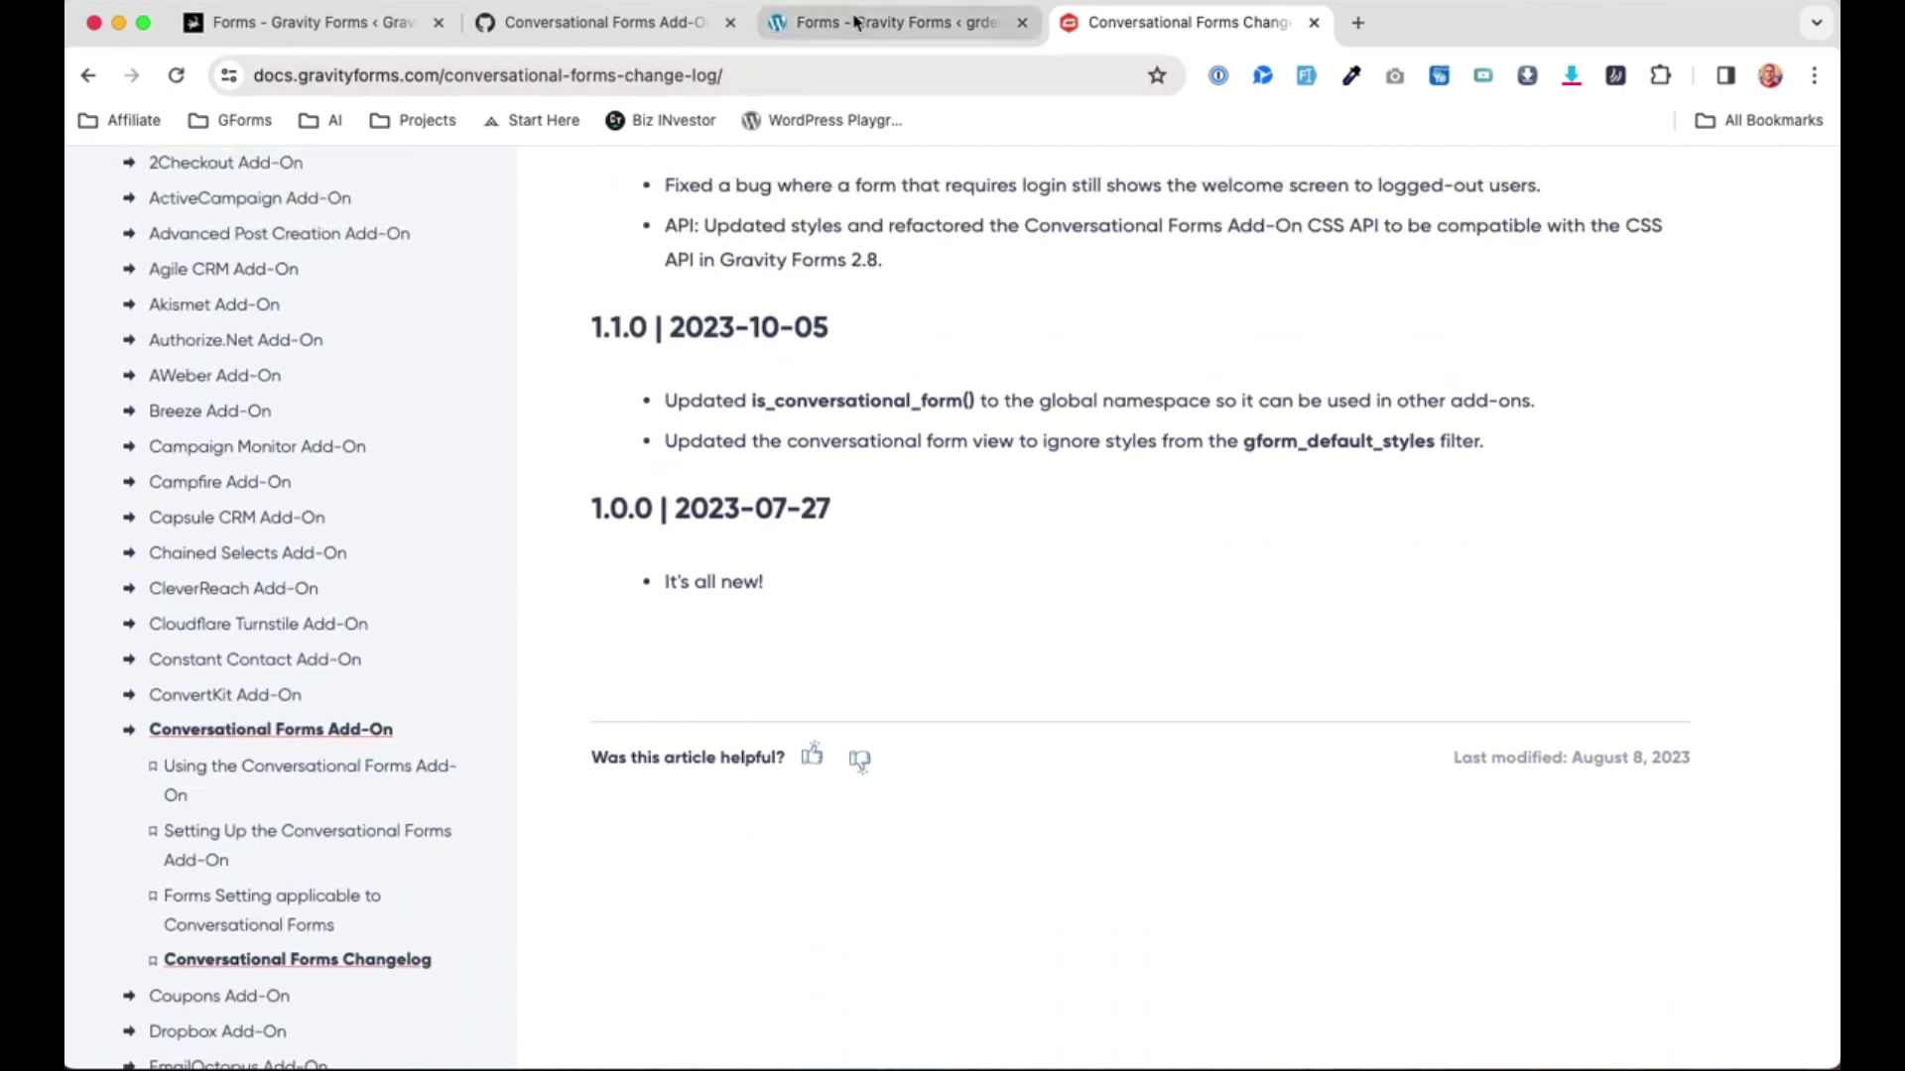
scroll(893, 347, up, 6)
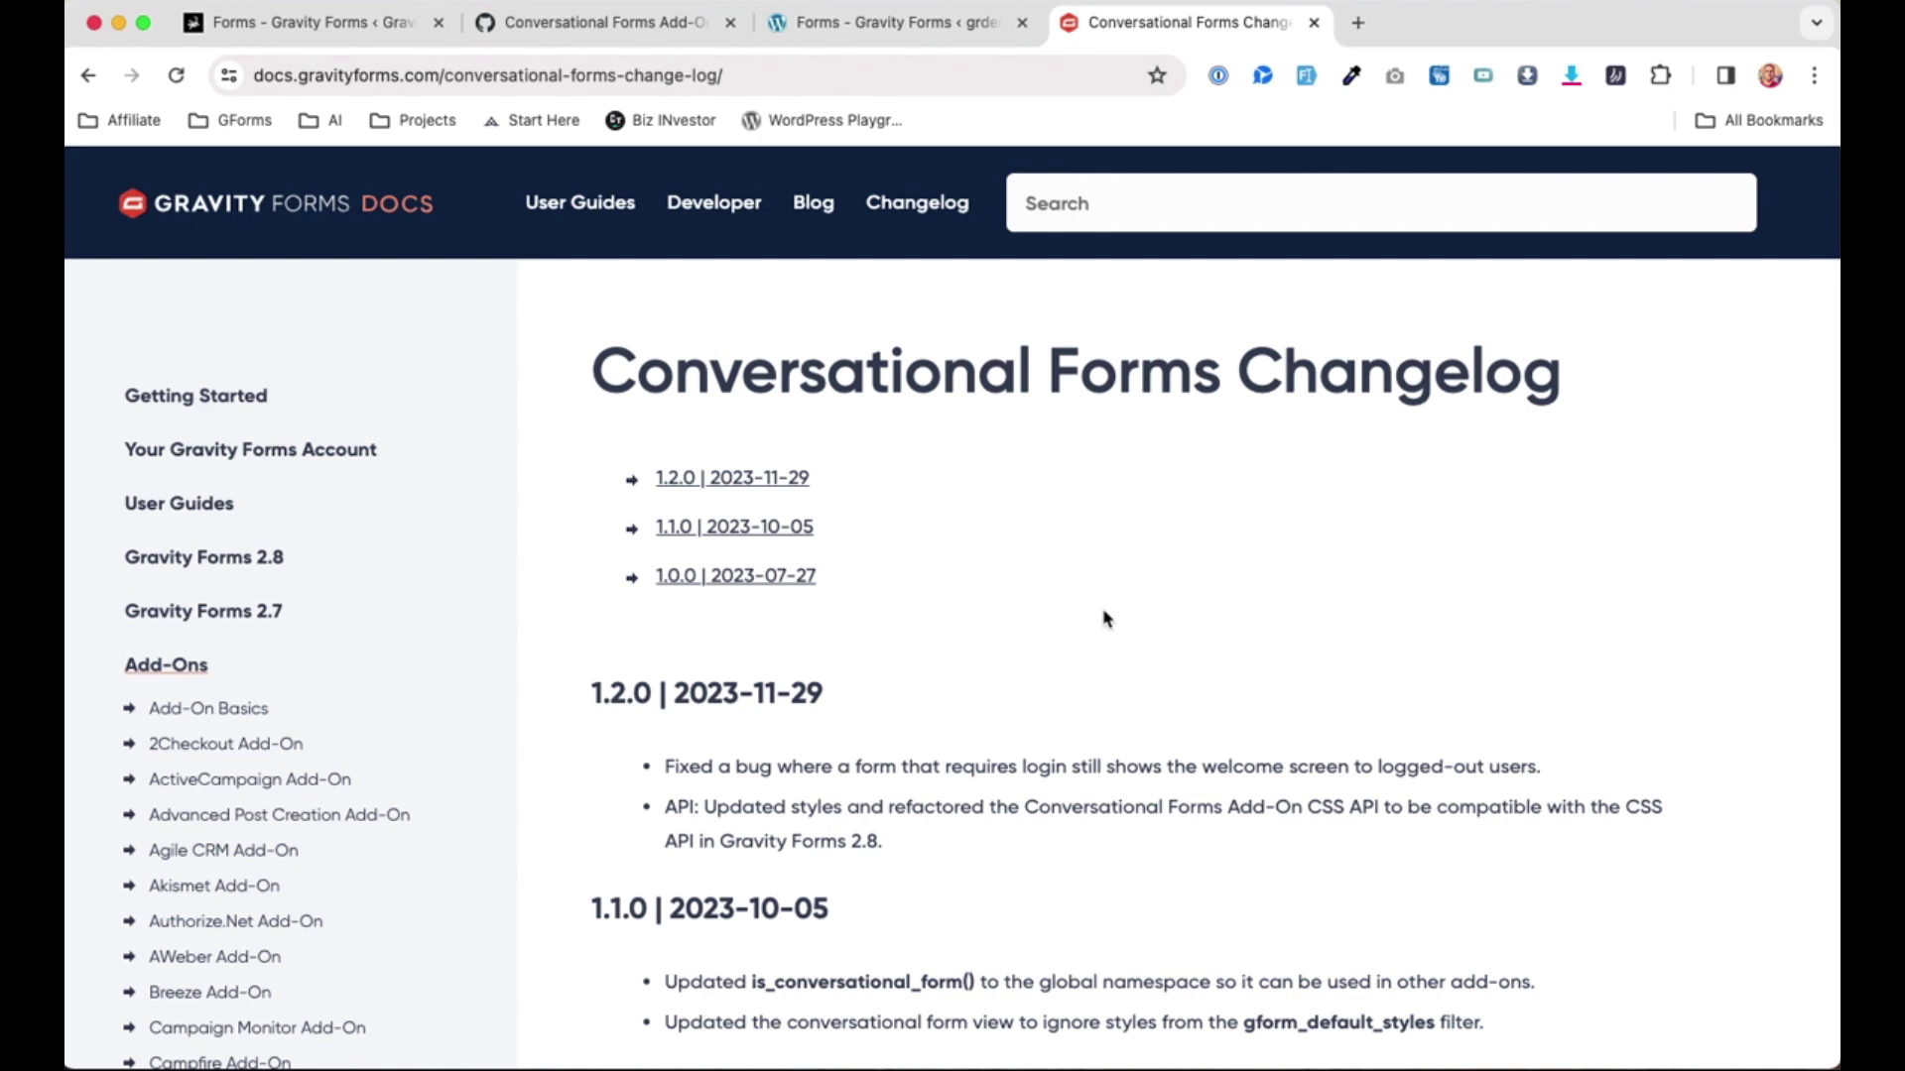
scroll(1039, 595, down, 4)
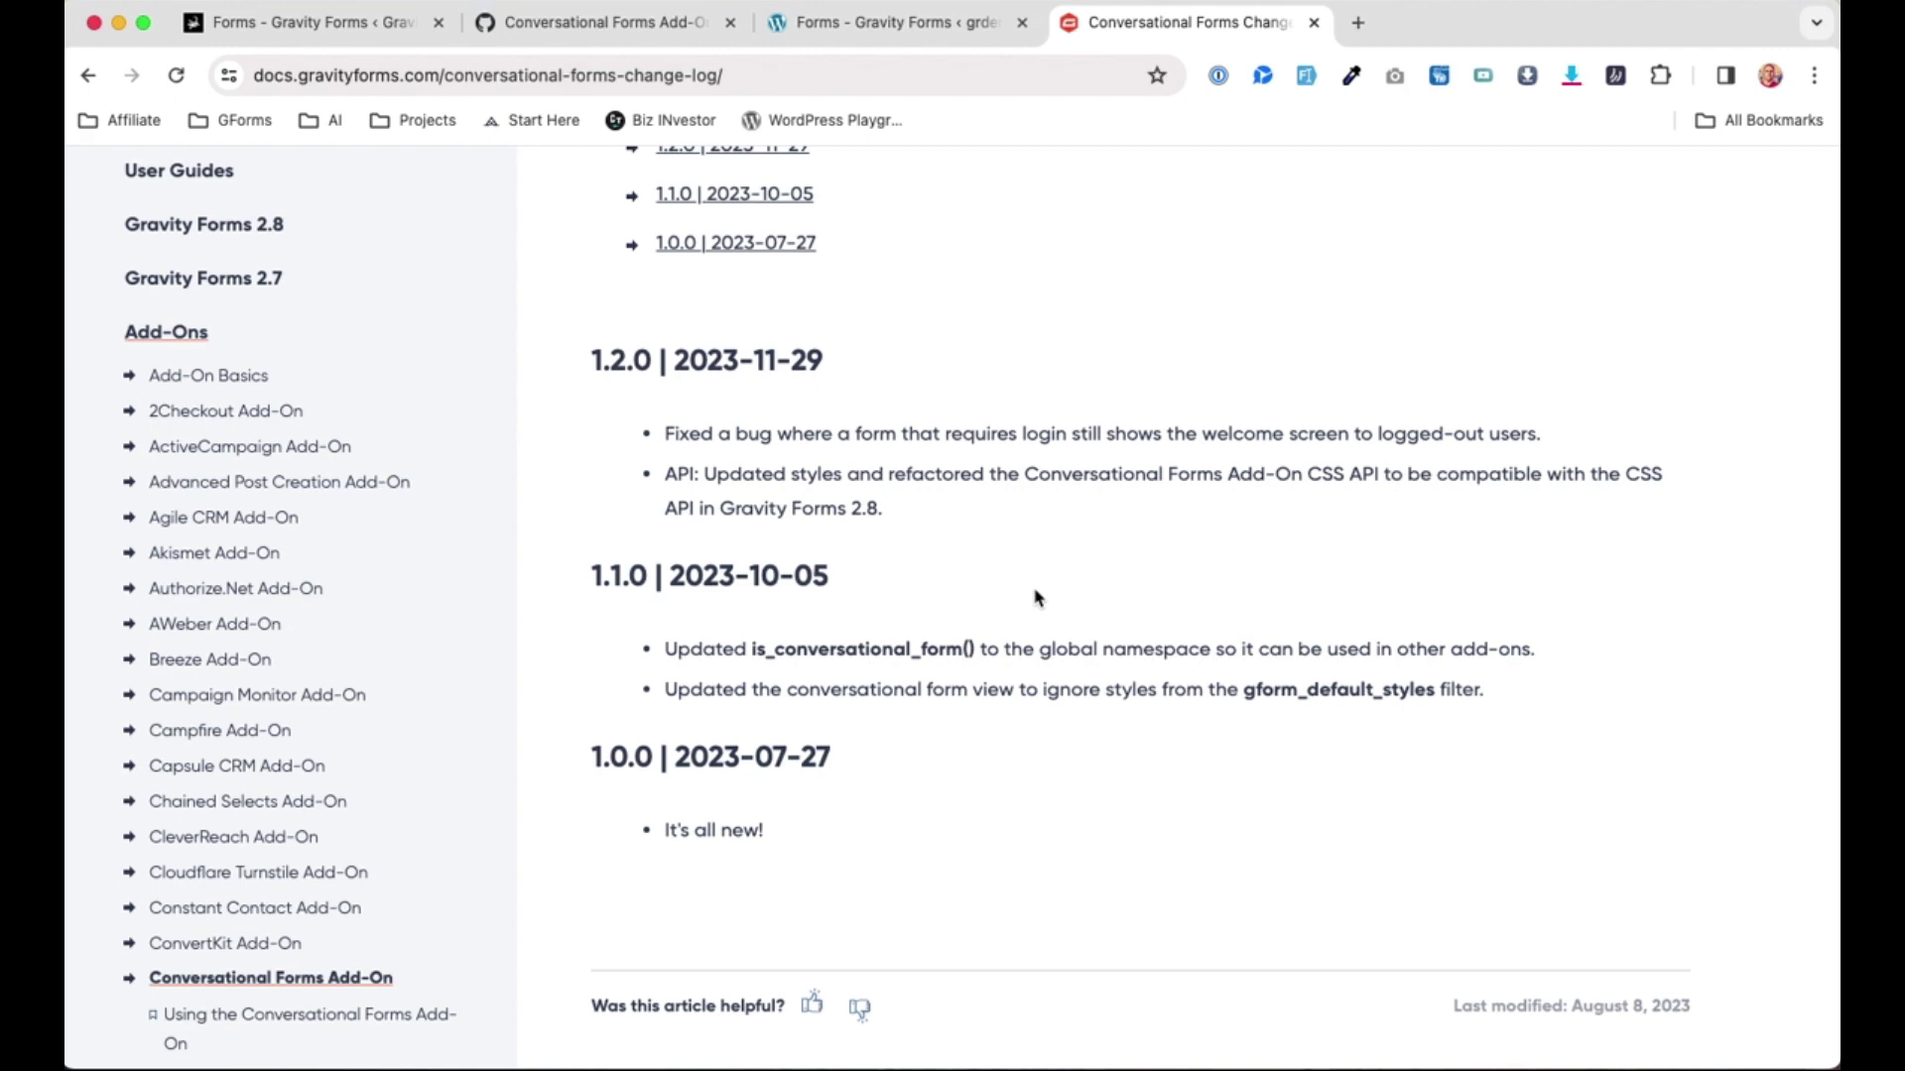
scroll(1090, 714, up, 4)
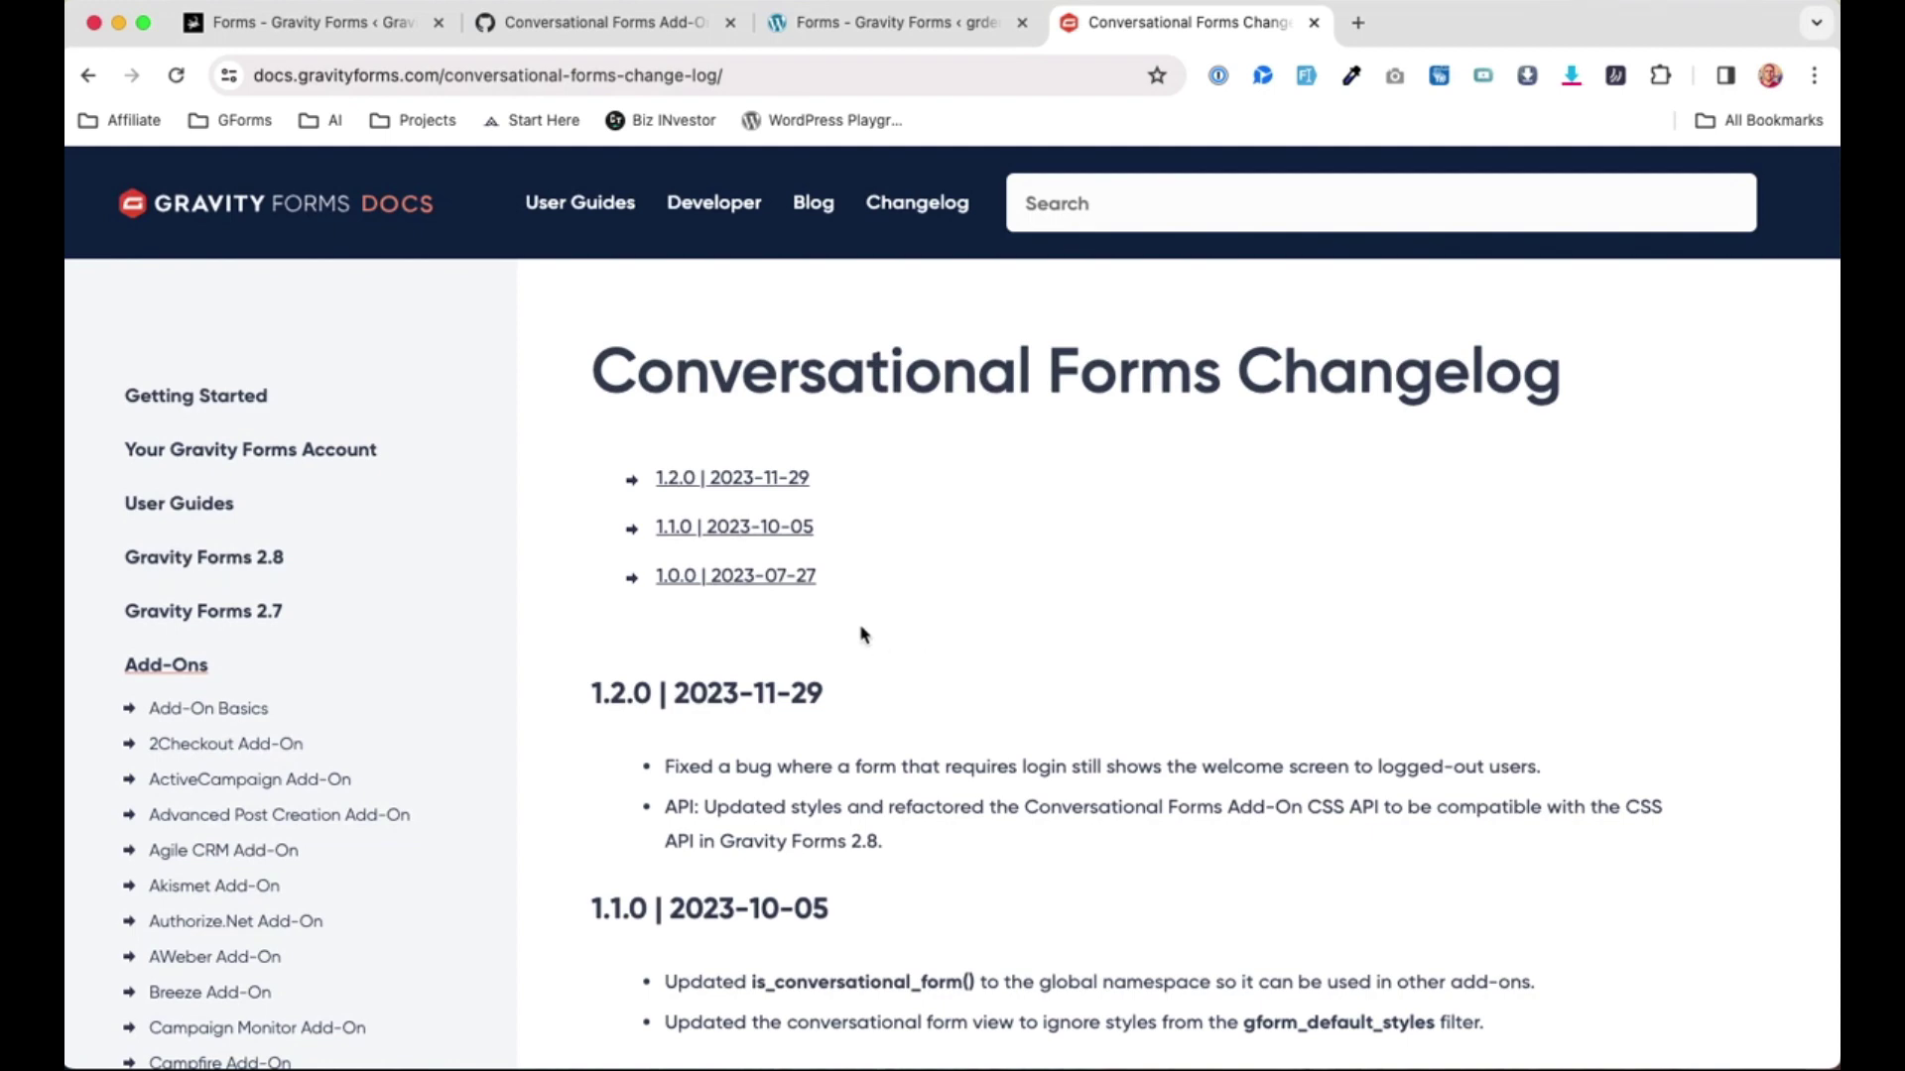
Switch to the WordPress Gravity Forms admin and open the template library for a new form.
click(892, 28)
scroll(873, 595, up, 4)
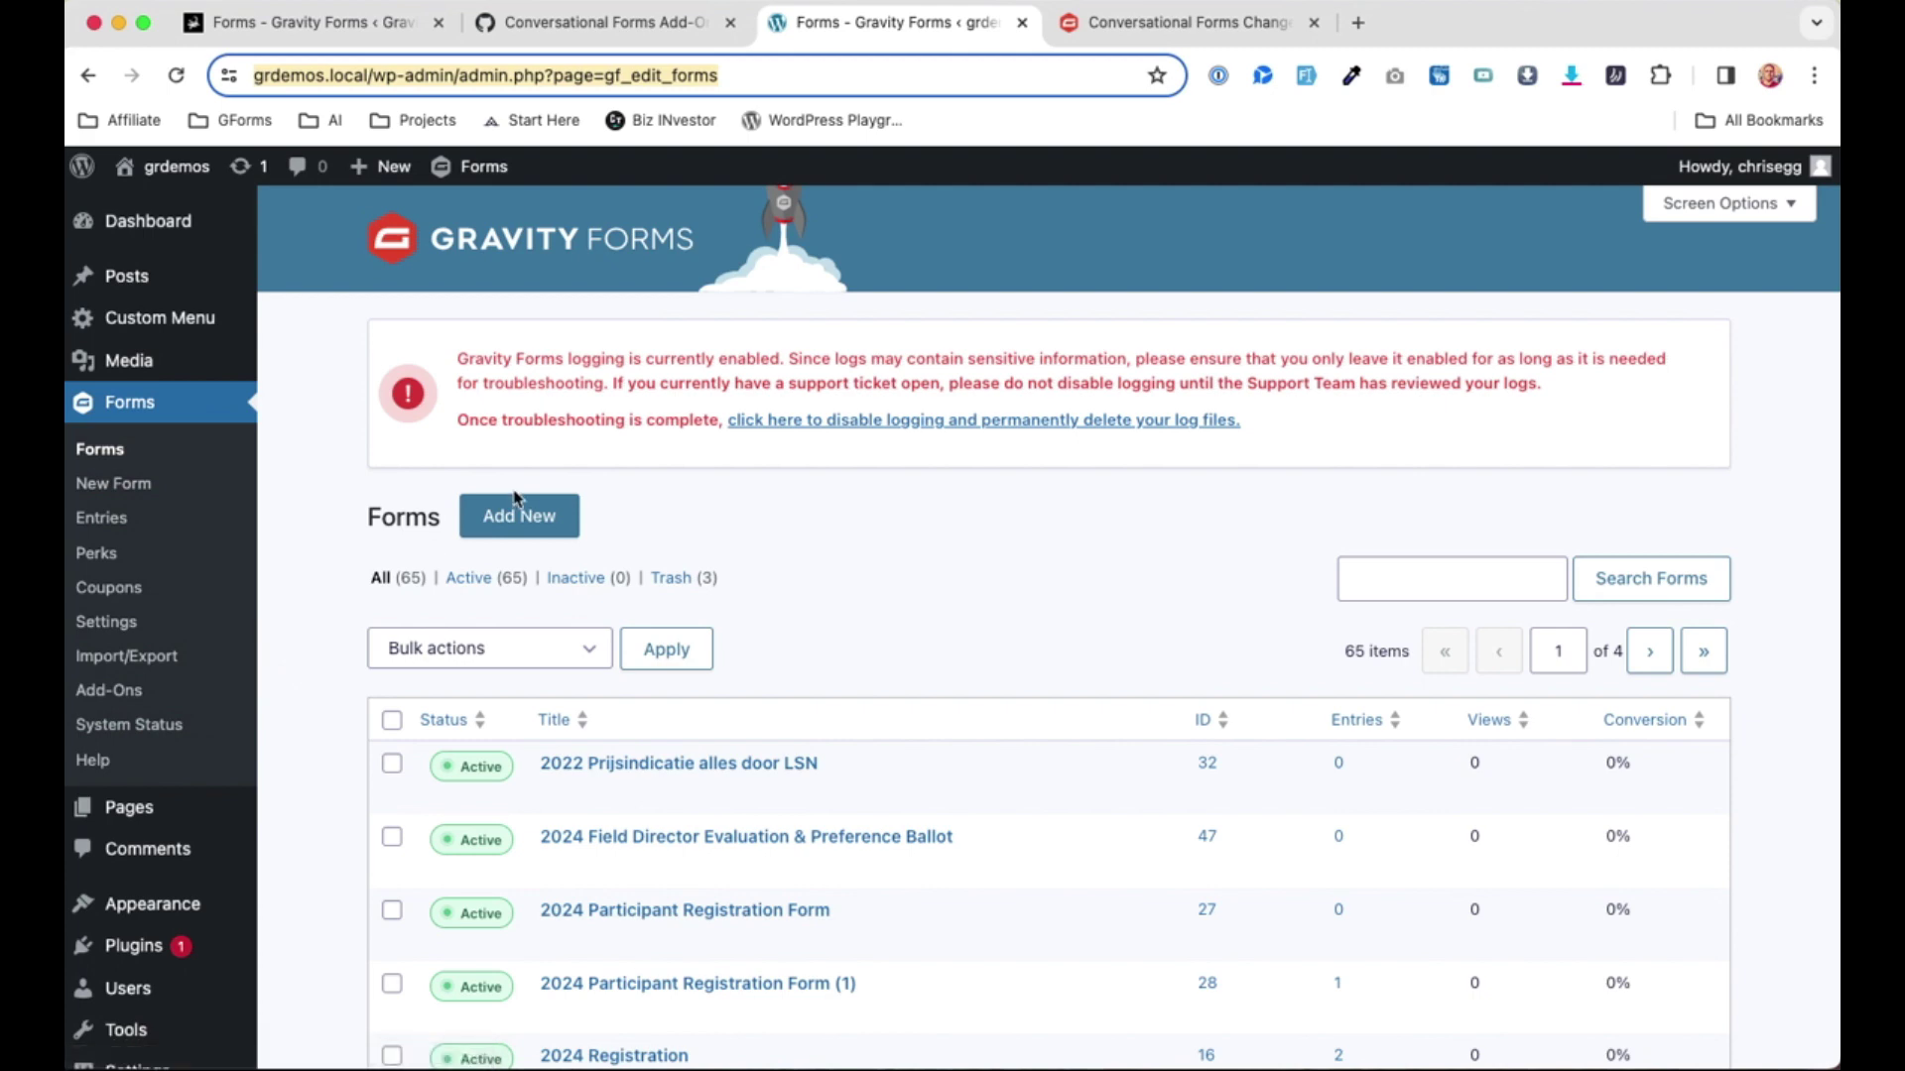
click(527, 532)
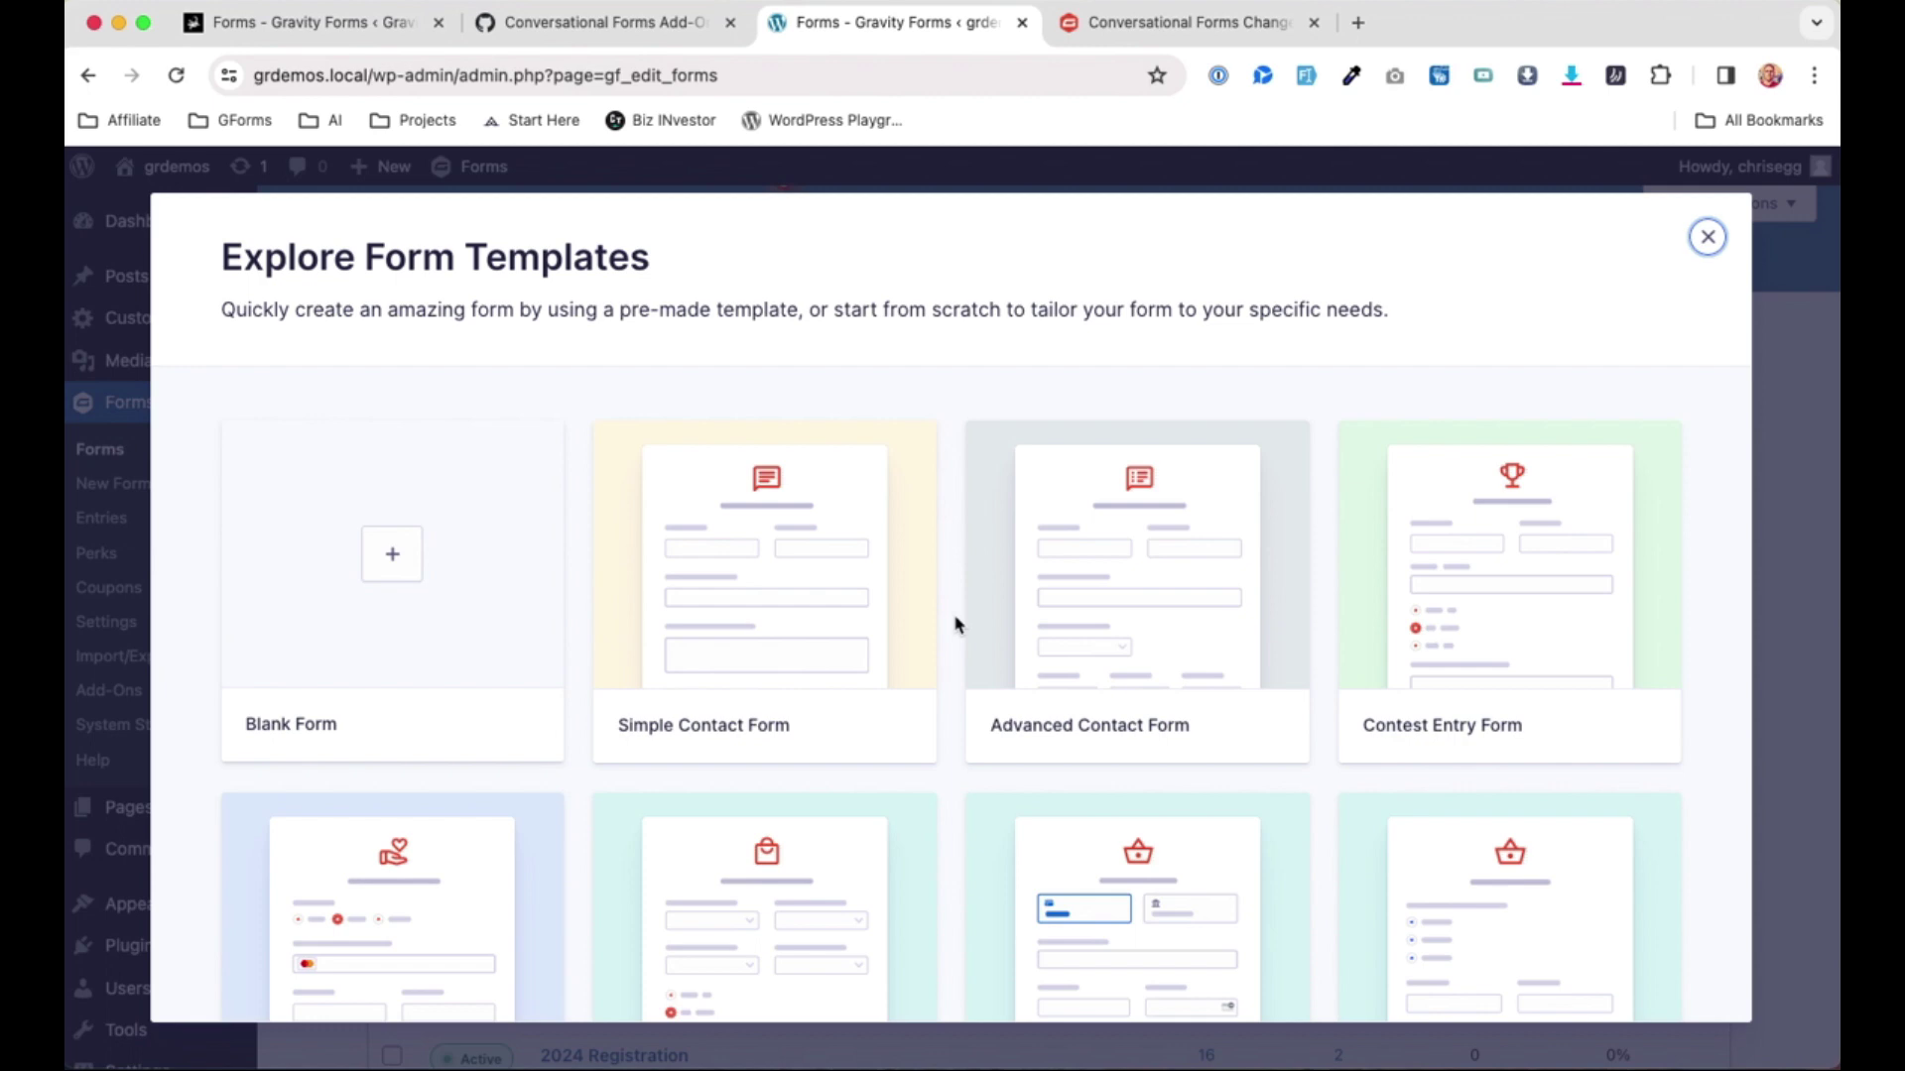
click(1695, 239)
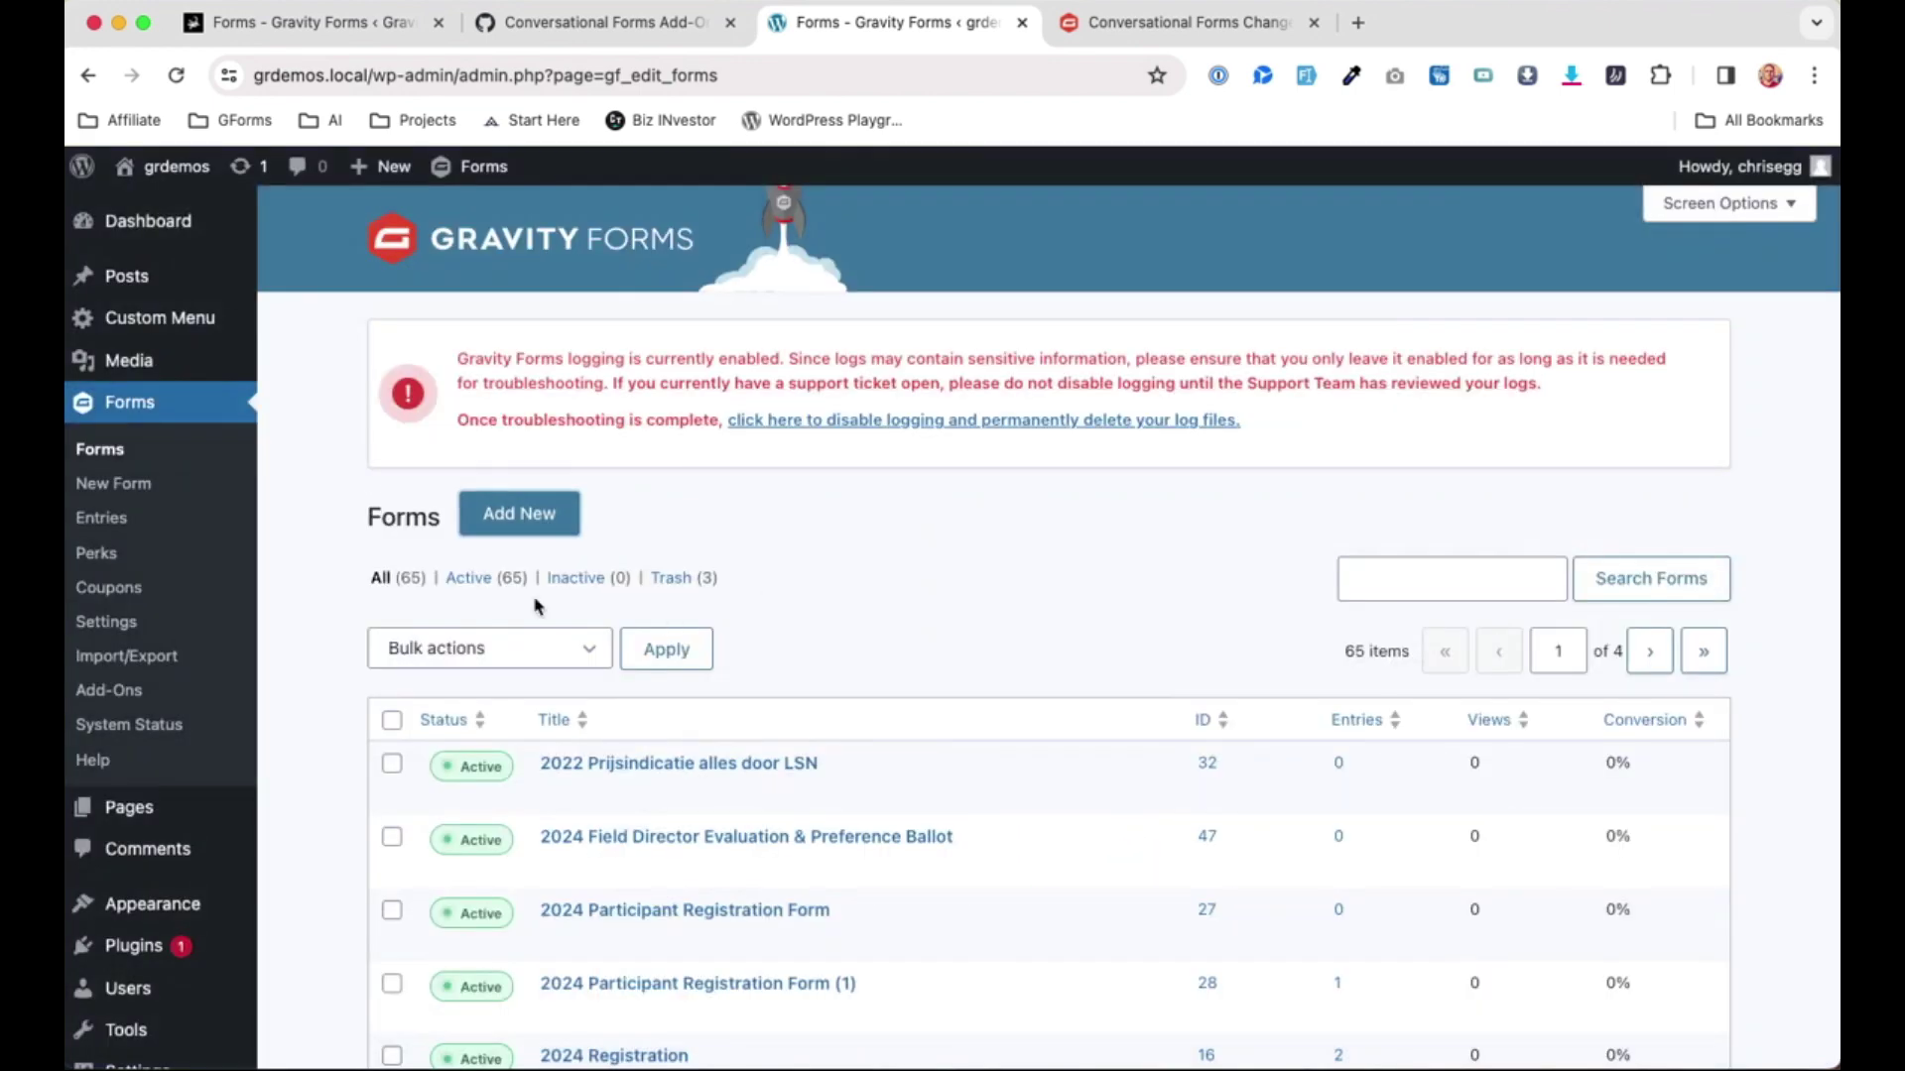
click(129, 483)
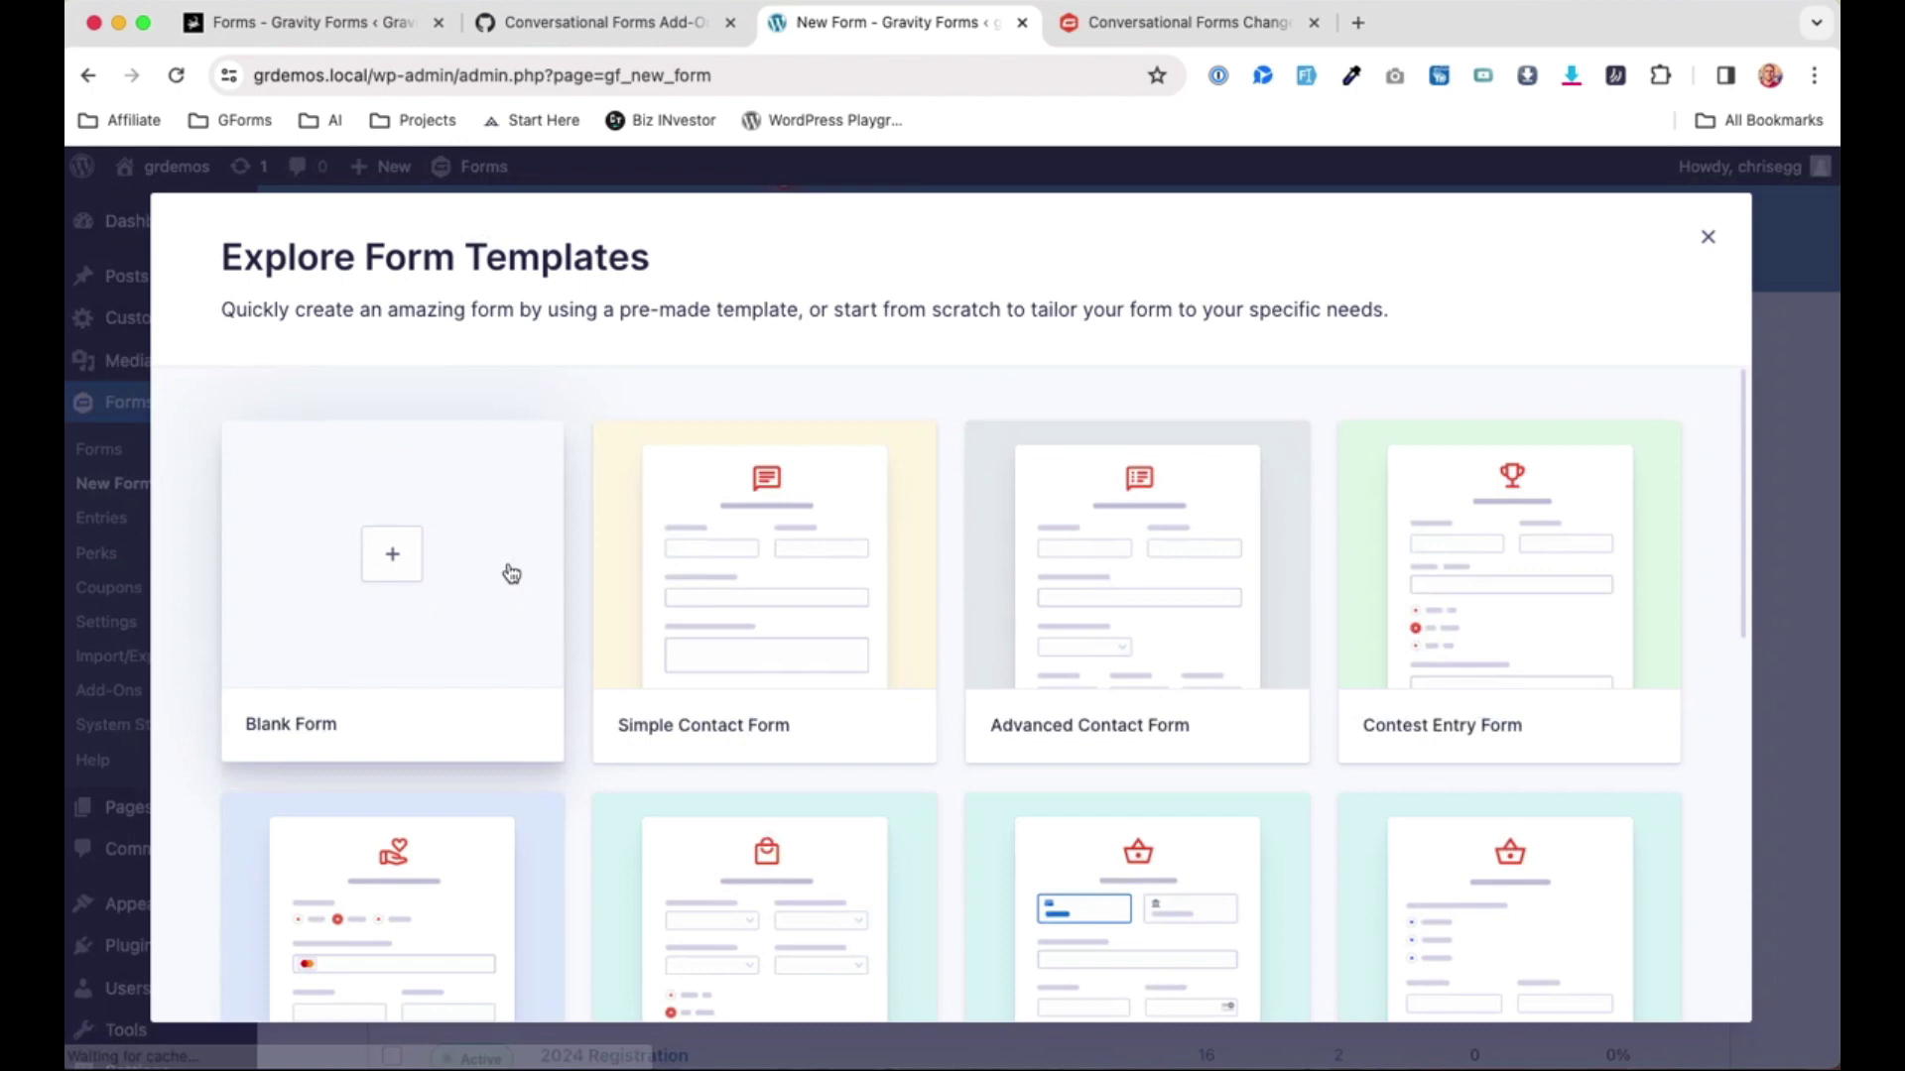
Look through the full range of pre-made form templates in the template library.
mouse_move(615, 590)
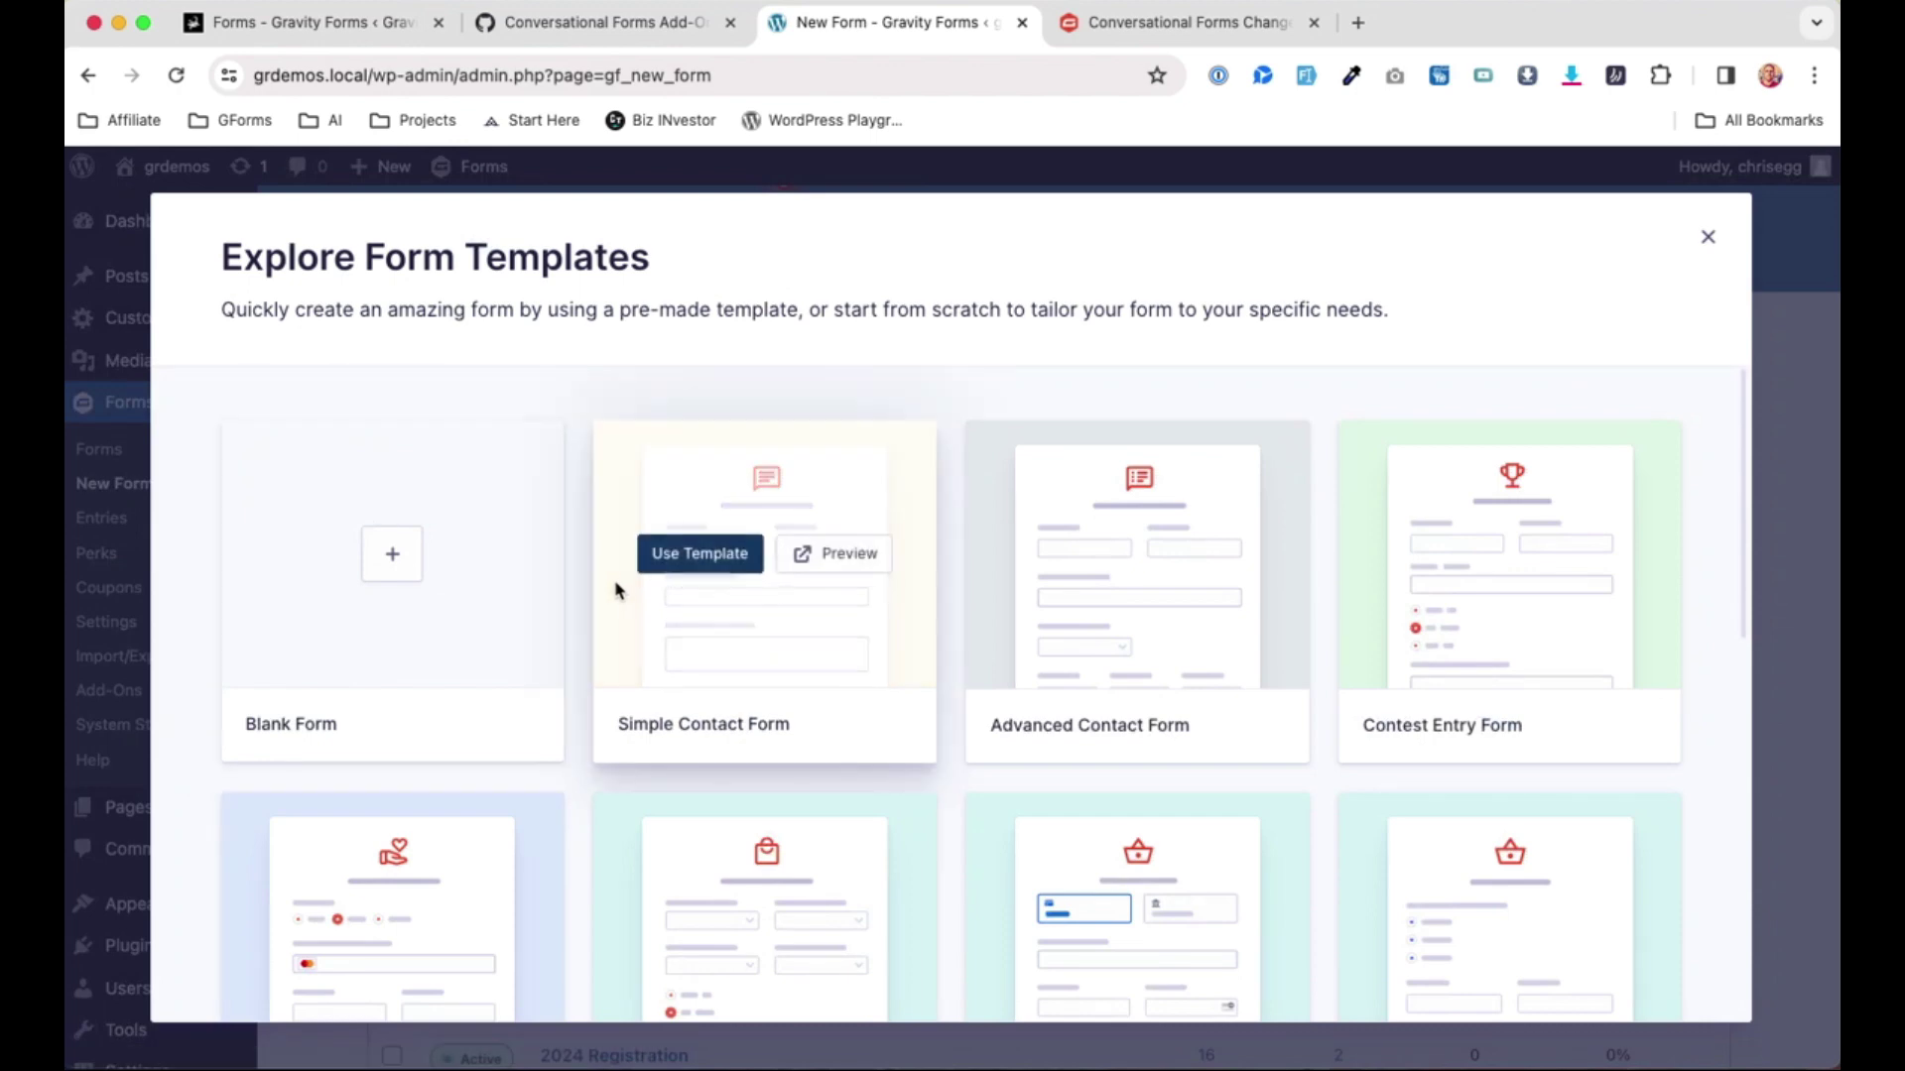
scroll(1425, 659, down, 9)
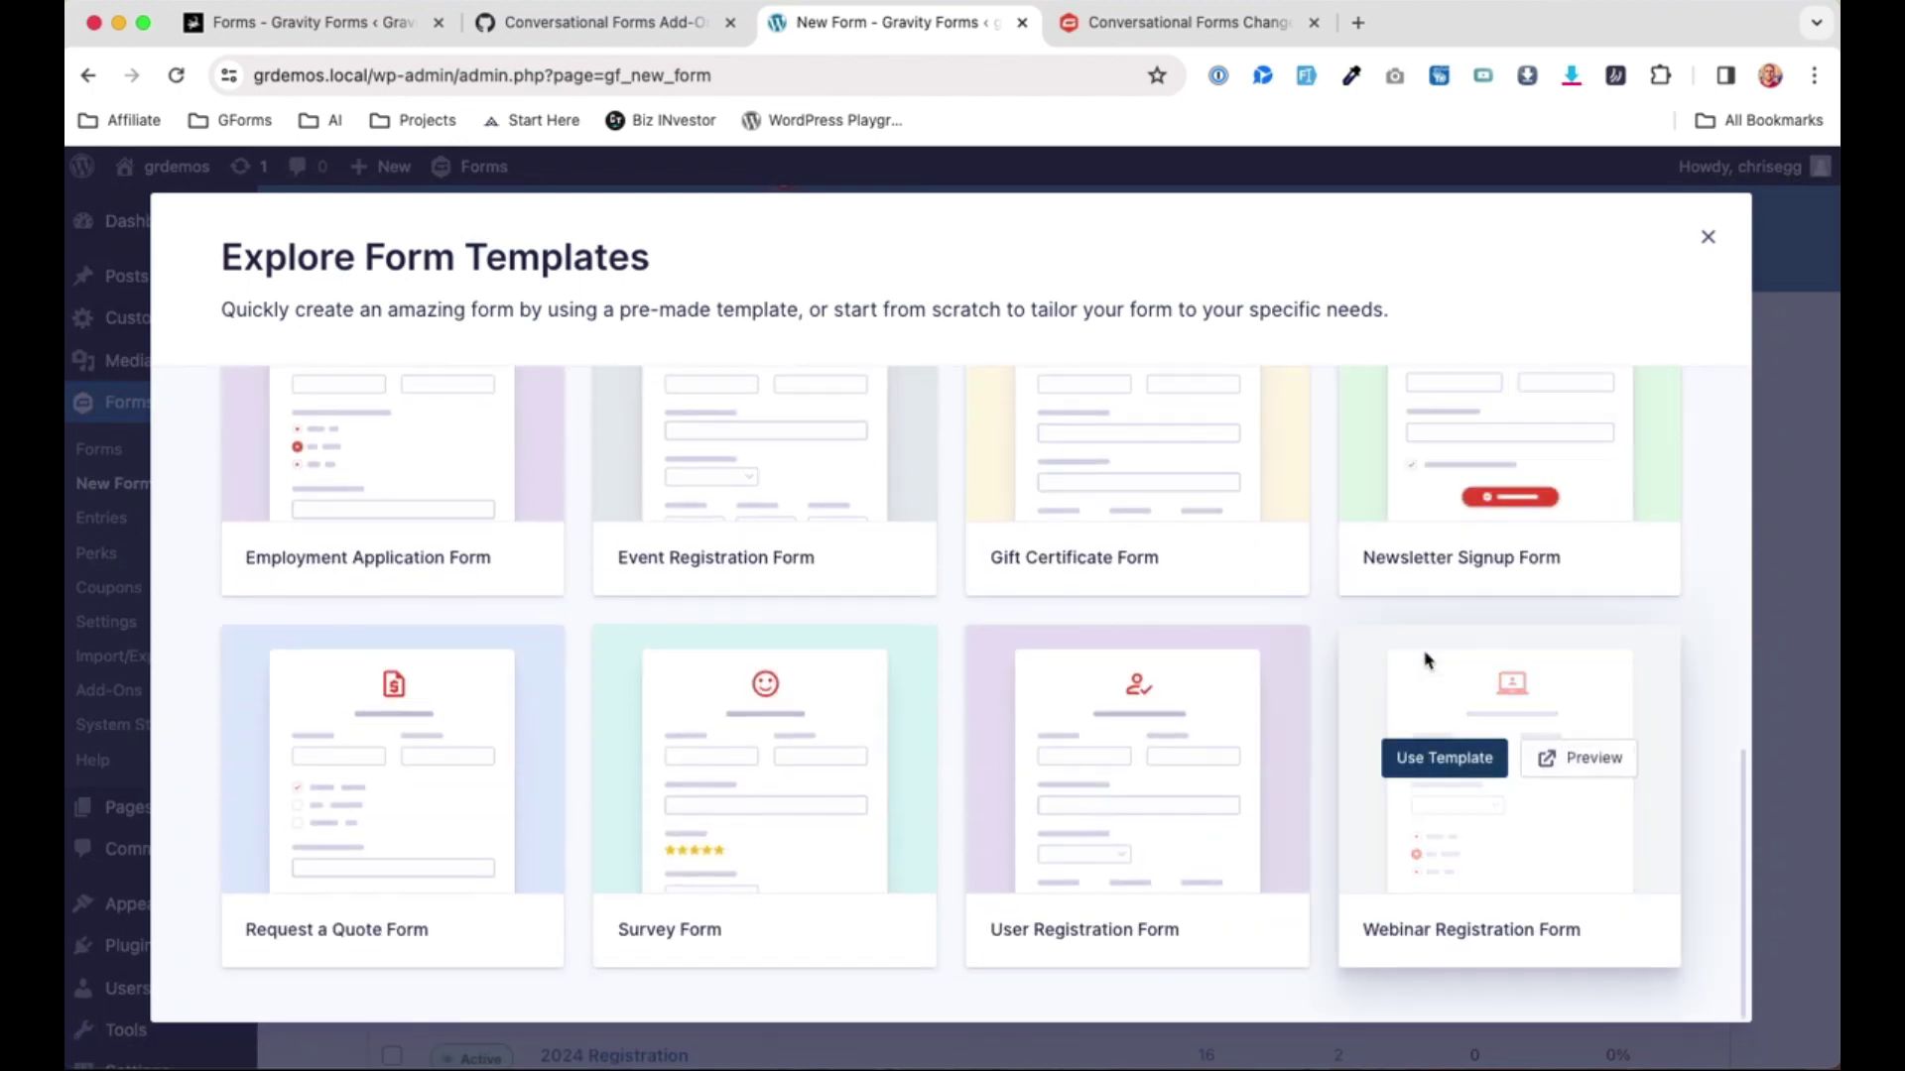
scroll(1241, 688, up, 10)
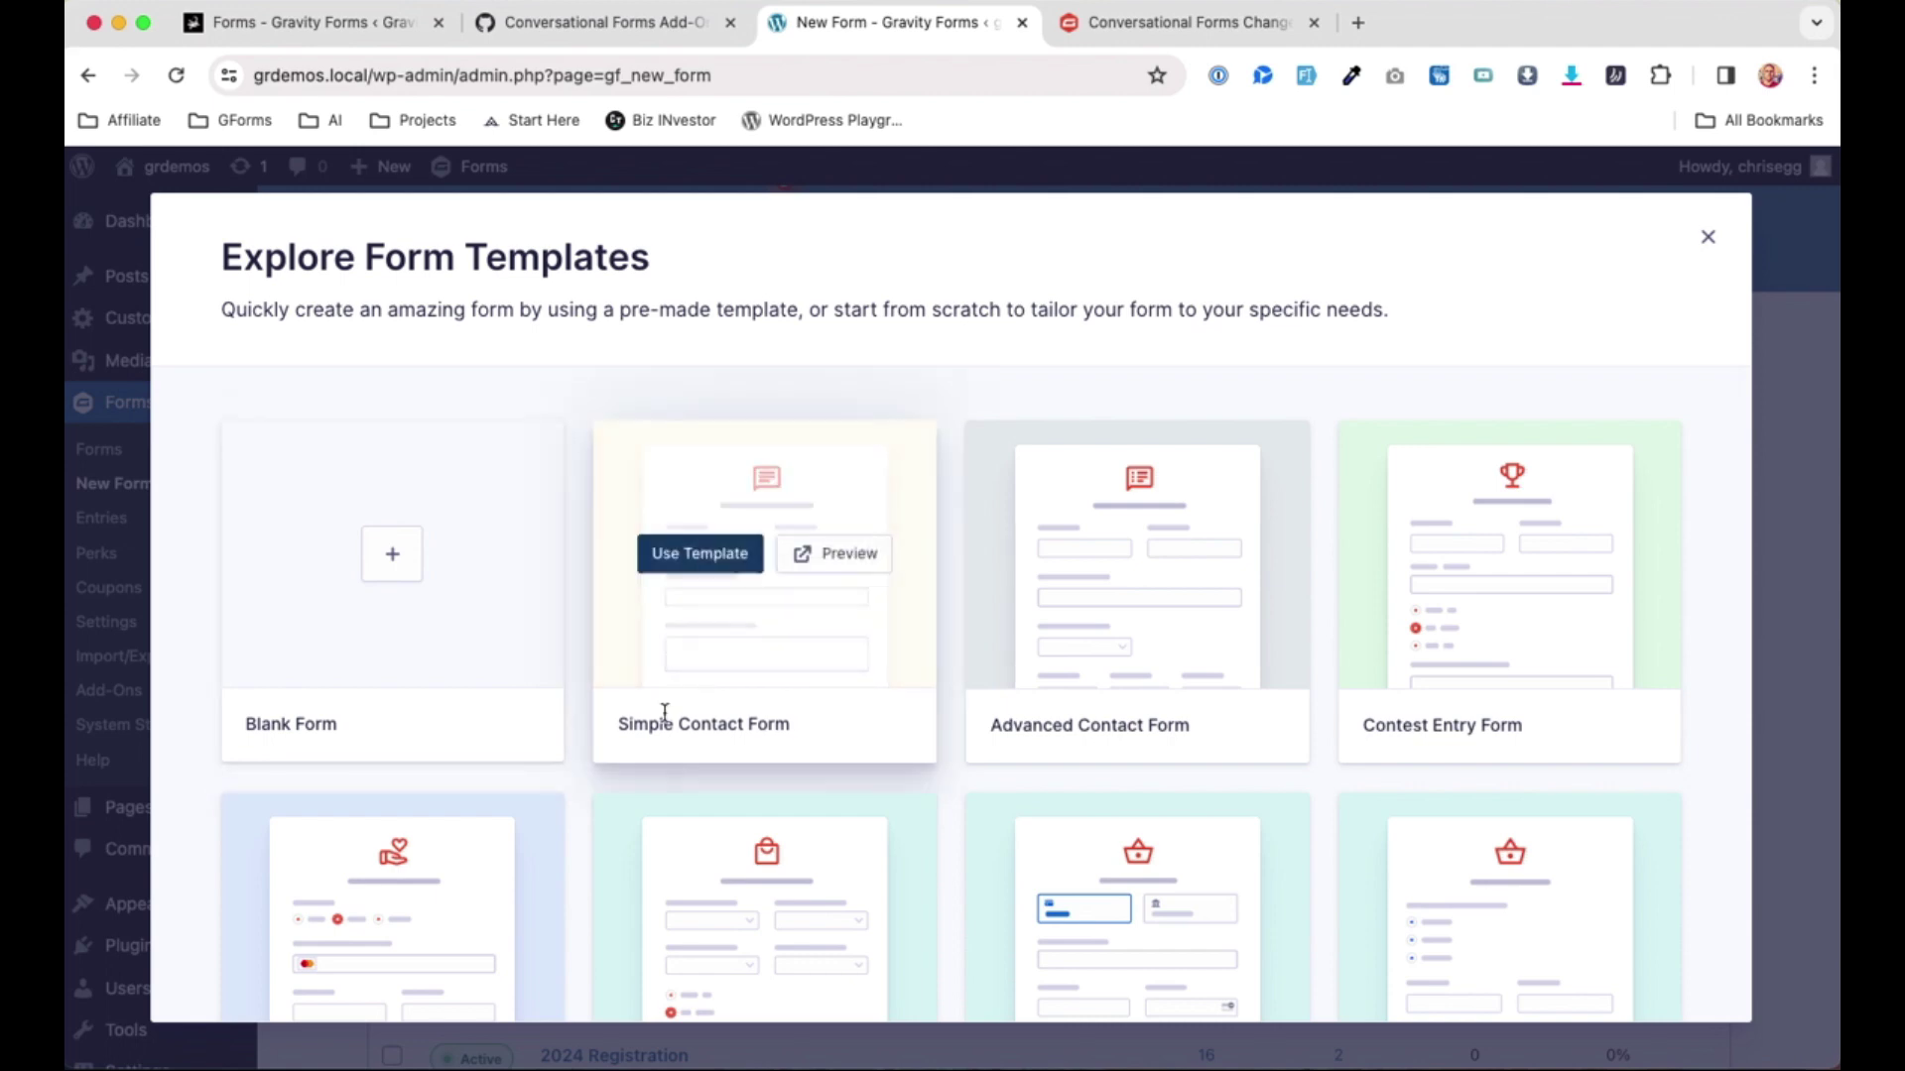
scroll(662, 718, down, 3)
scroll(664, 719, down, 2)
scroll(982, 765, up, 4)
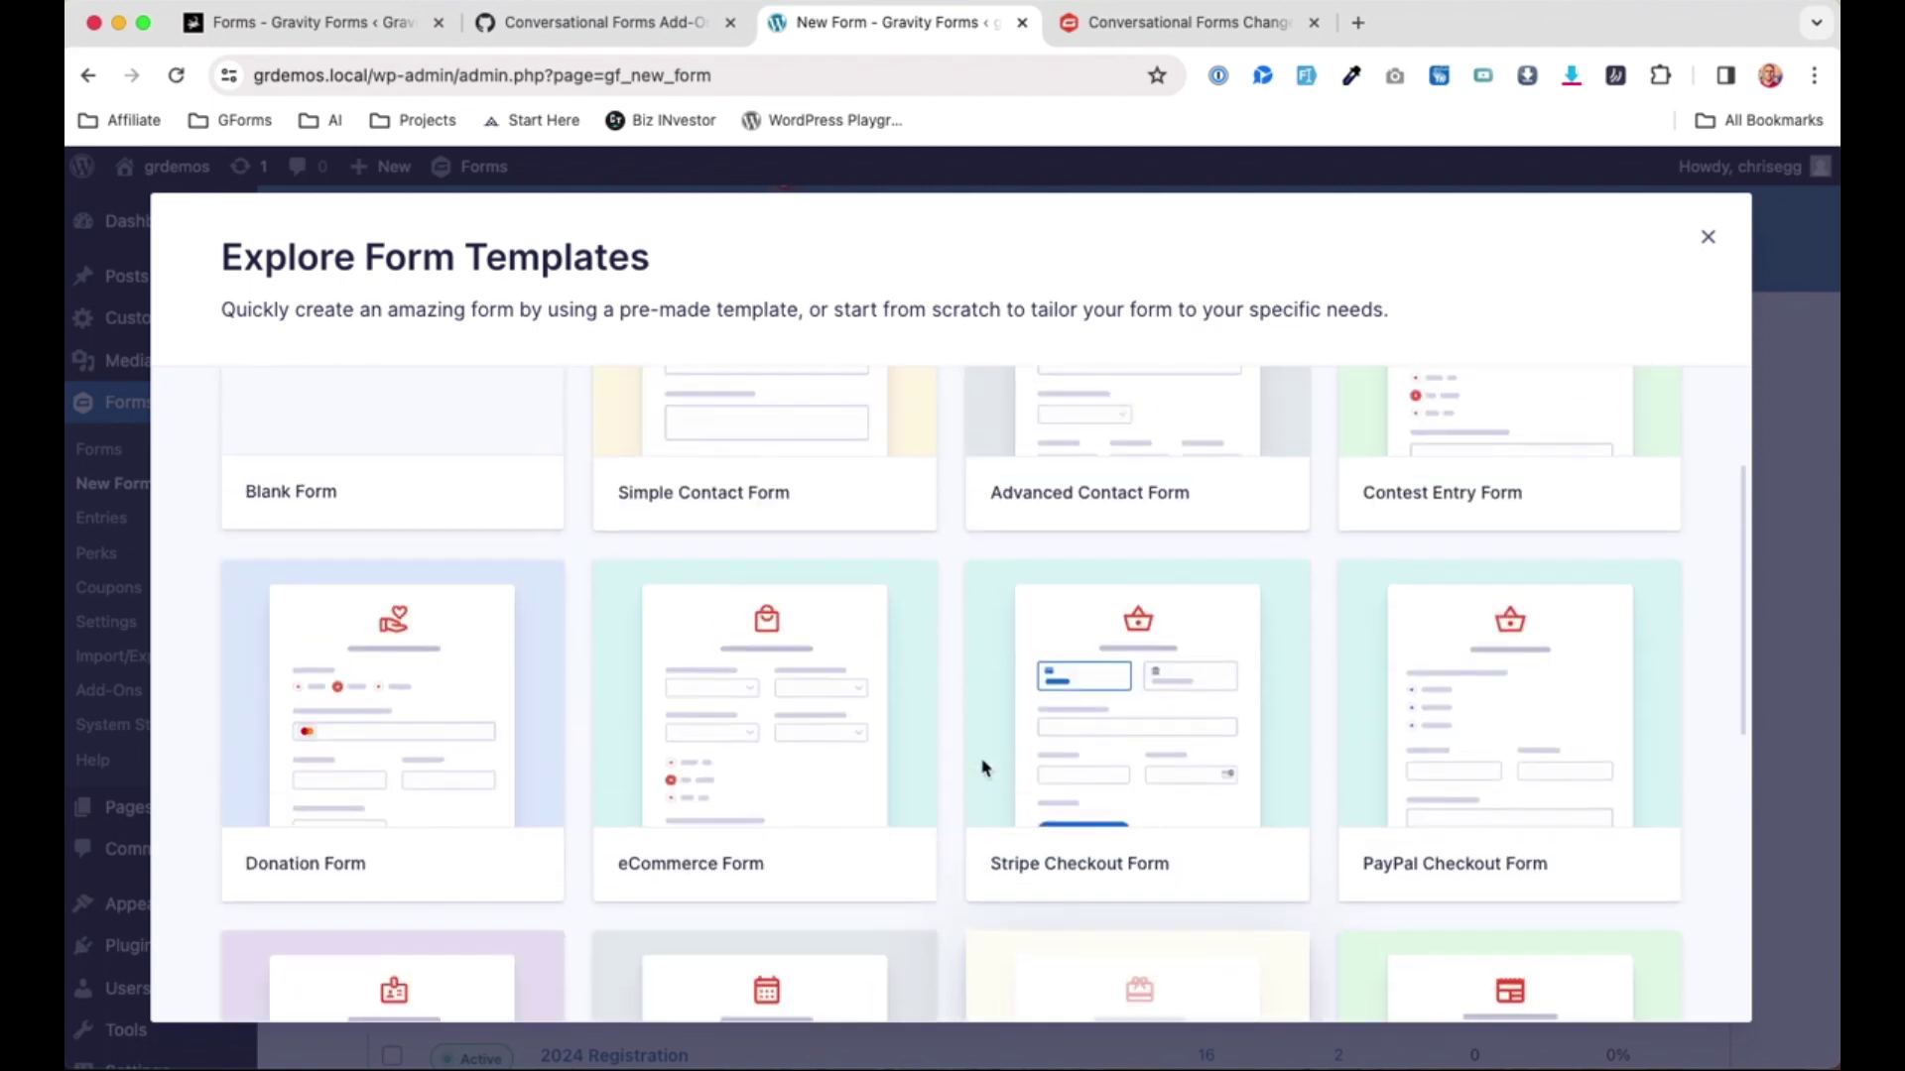
scroll(982, 767, down, 5)
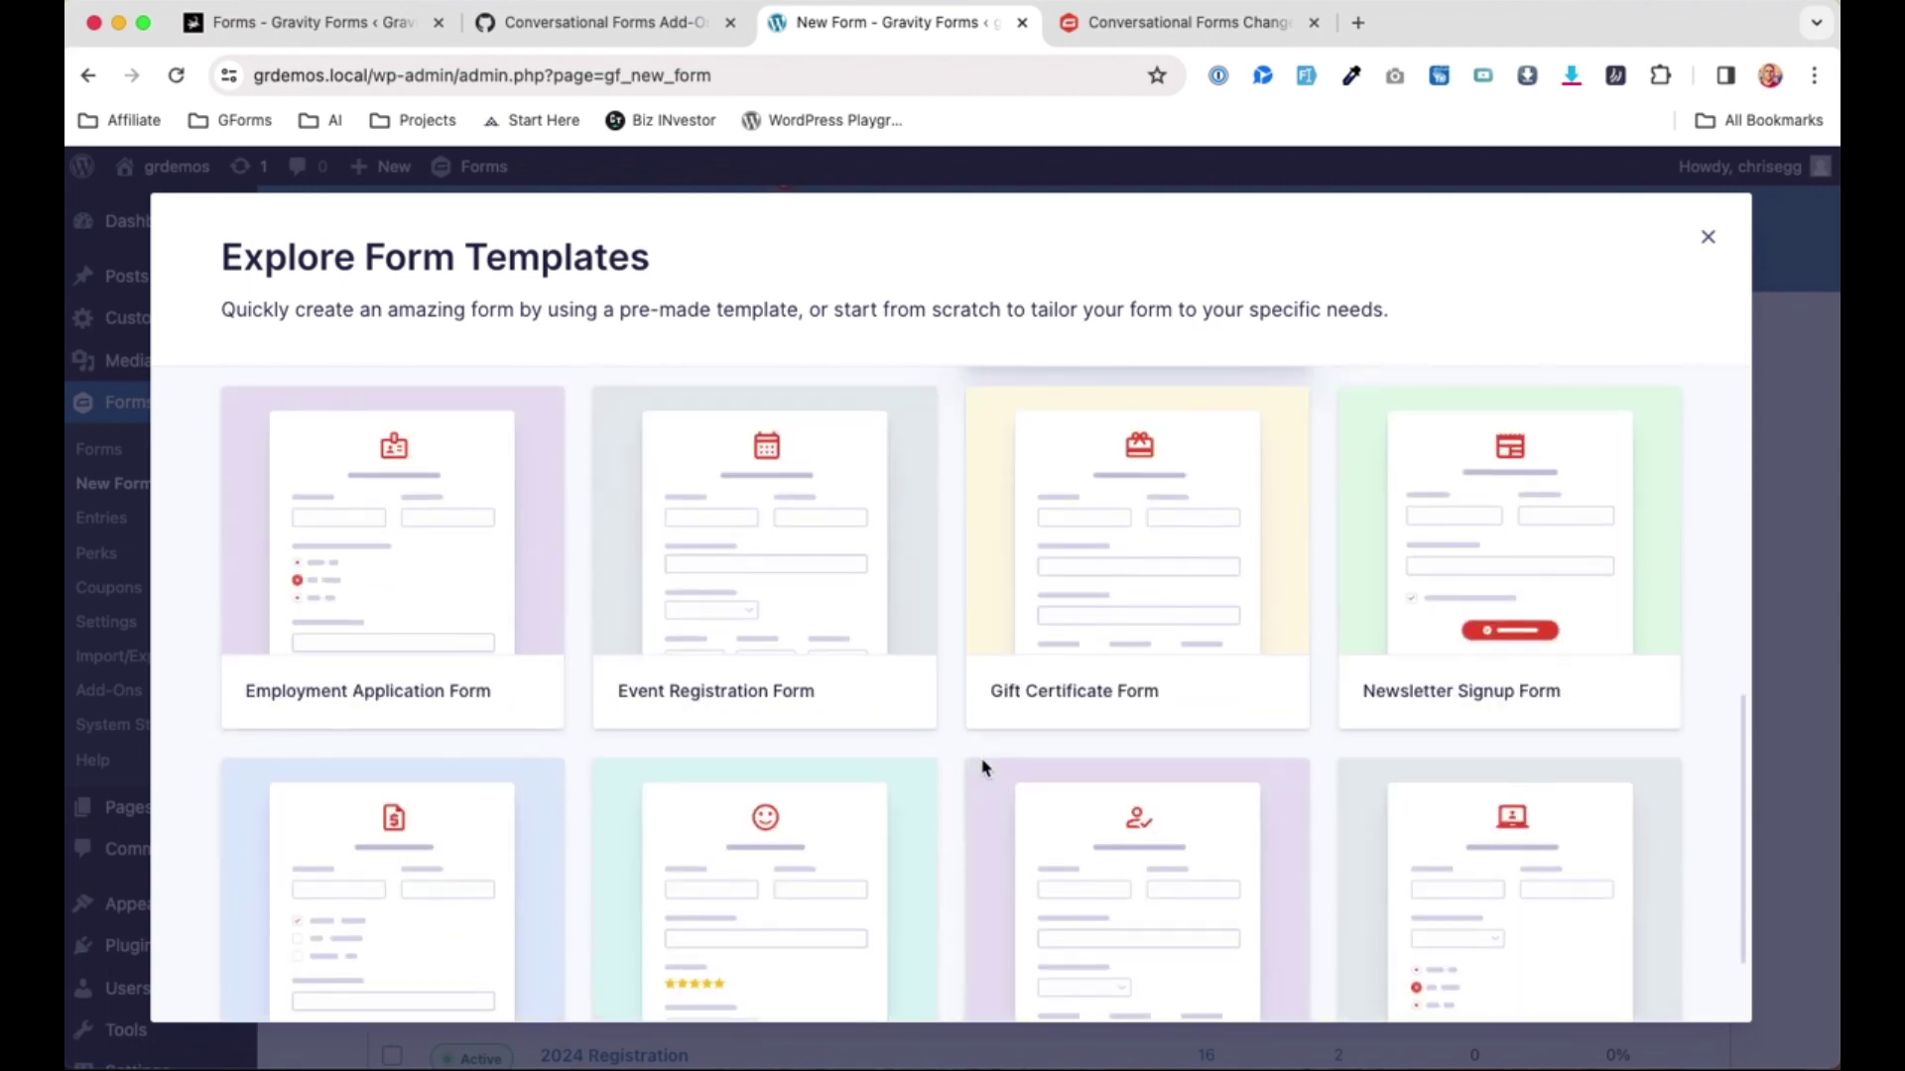
scroll(982, 767, down, 1)
Create a form from the Event Registration Form template with the title "Convo Forms demo".
mouse_move(838, 536)
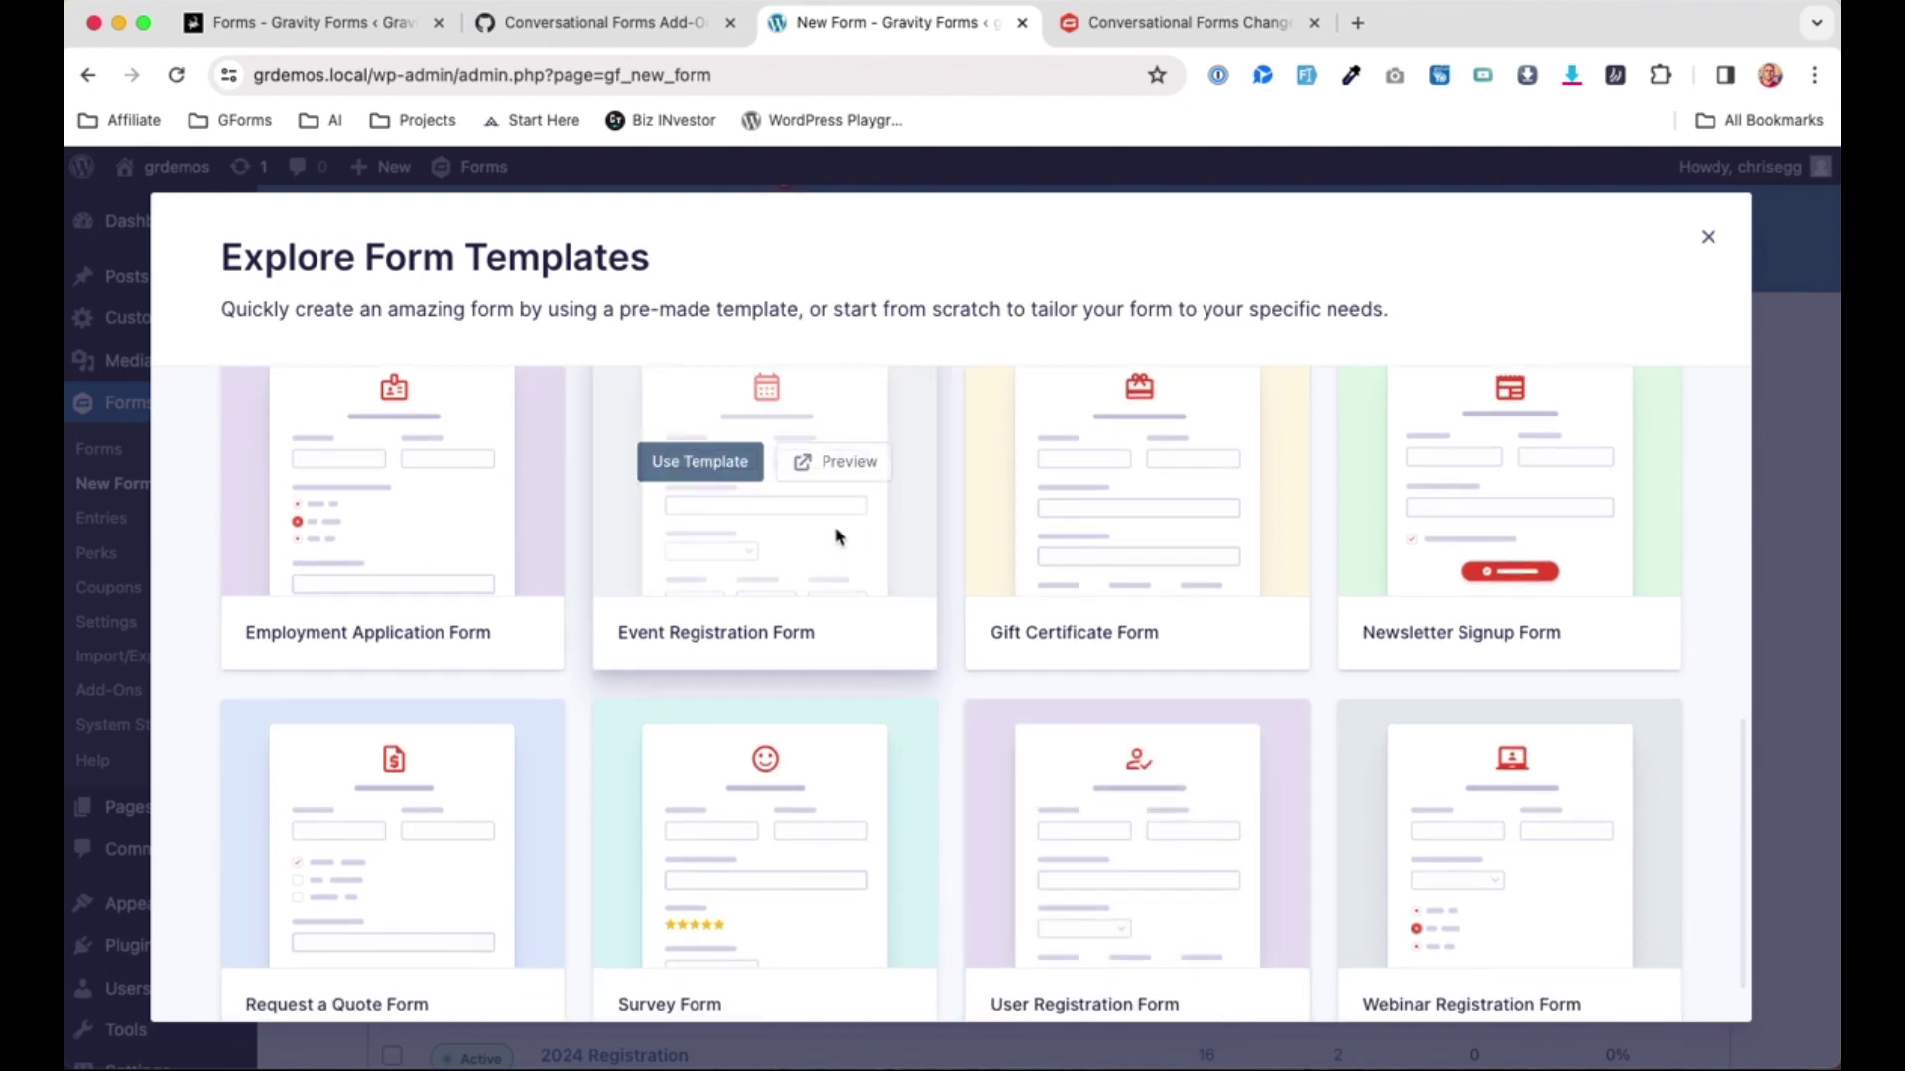
click(707, 468)
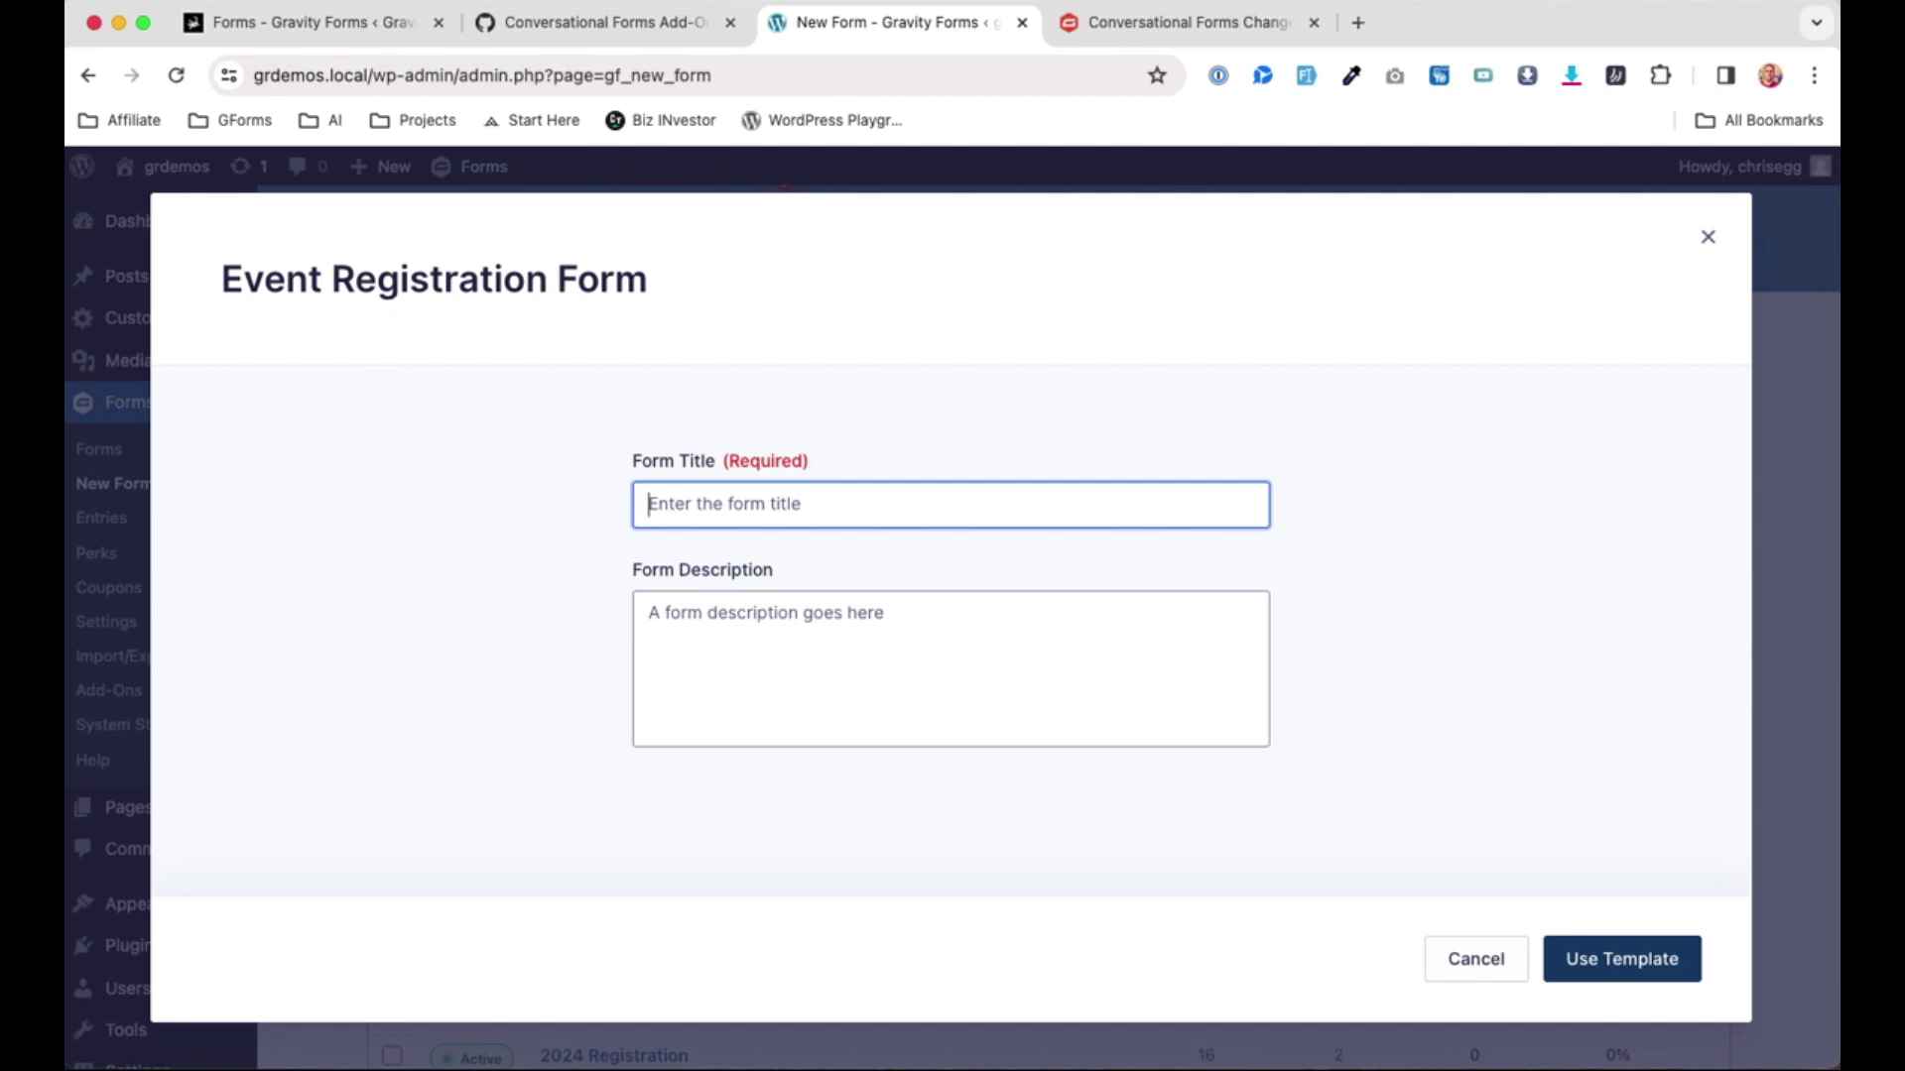
text(Convo al)
key(BackSpace)
key(BackSpace)
text(Forms demo)
key(Return)
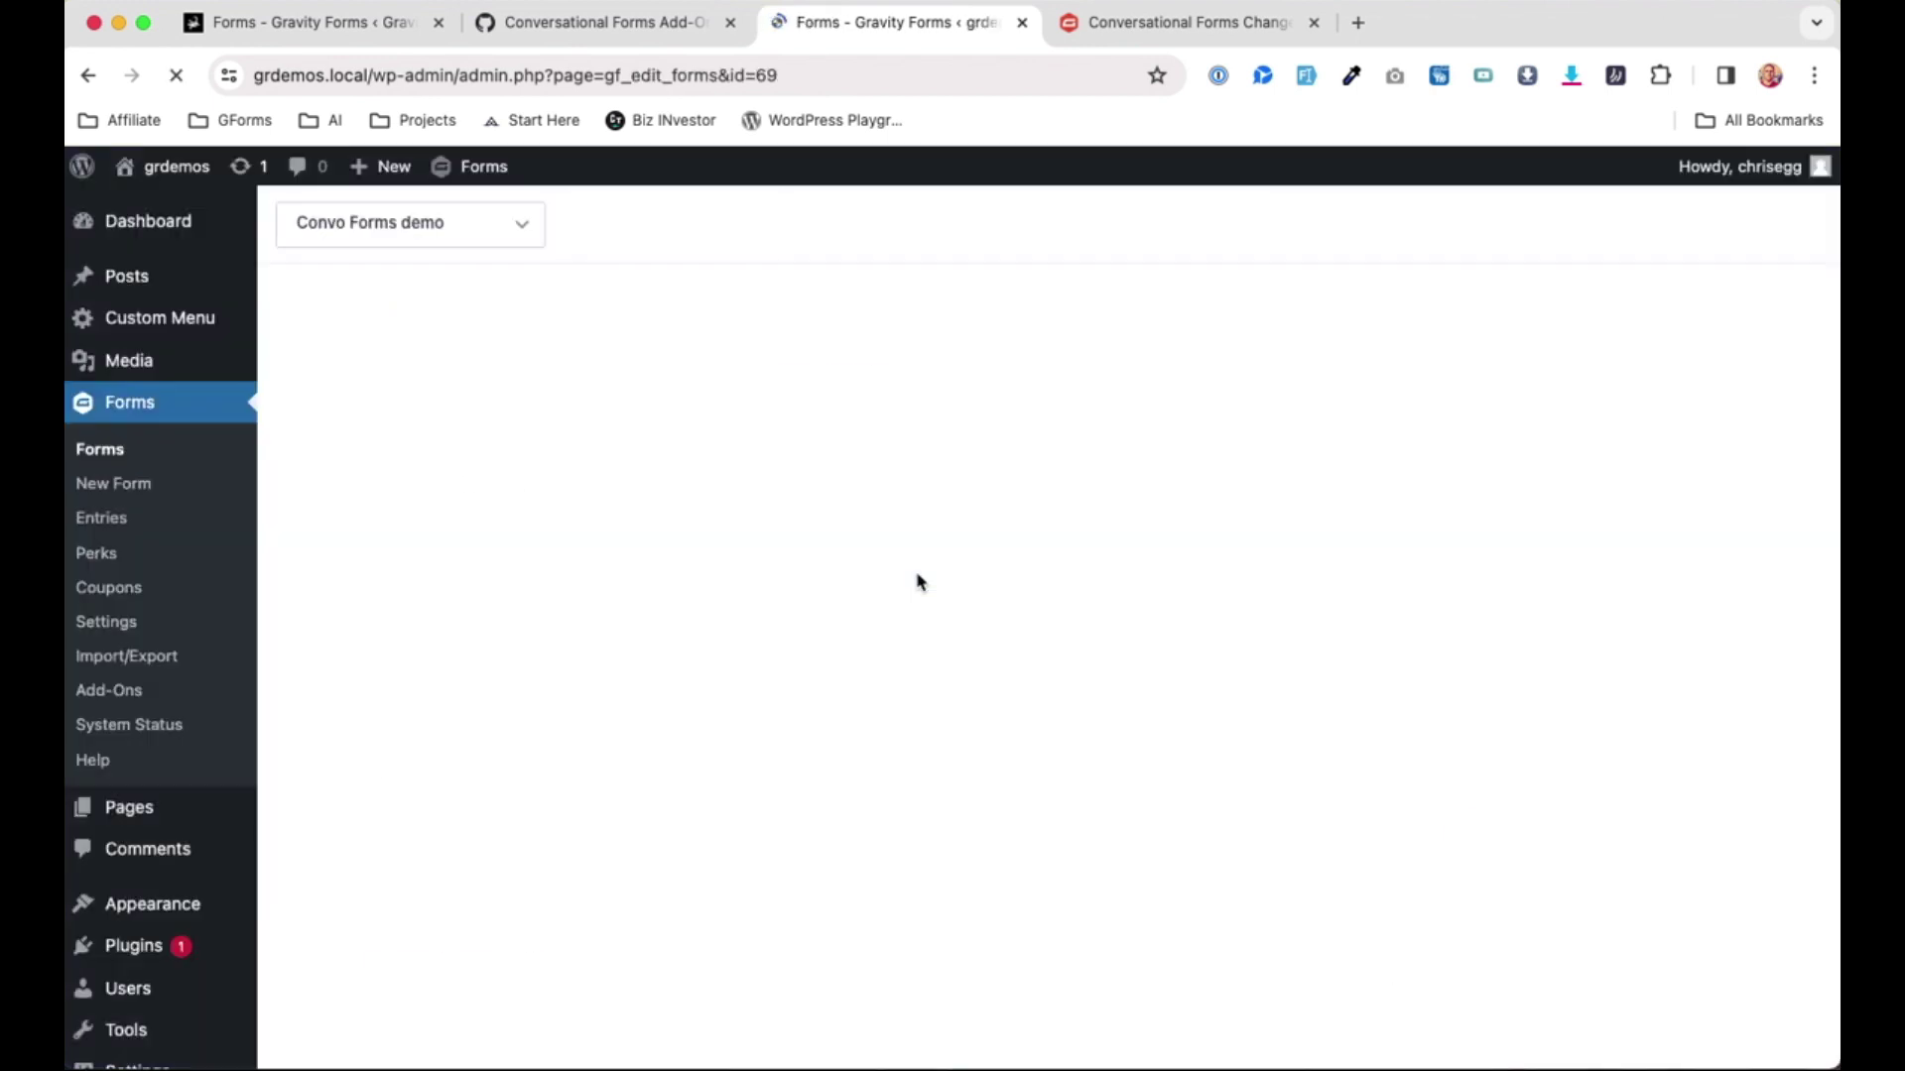
Delete the hidden "Next Steps: Install a Payment Add-On" section from the start of the form.
scroll(831, 587, down, 15)
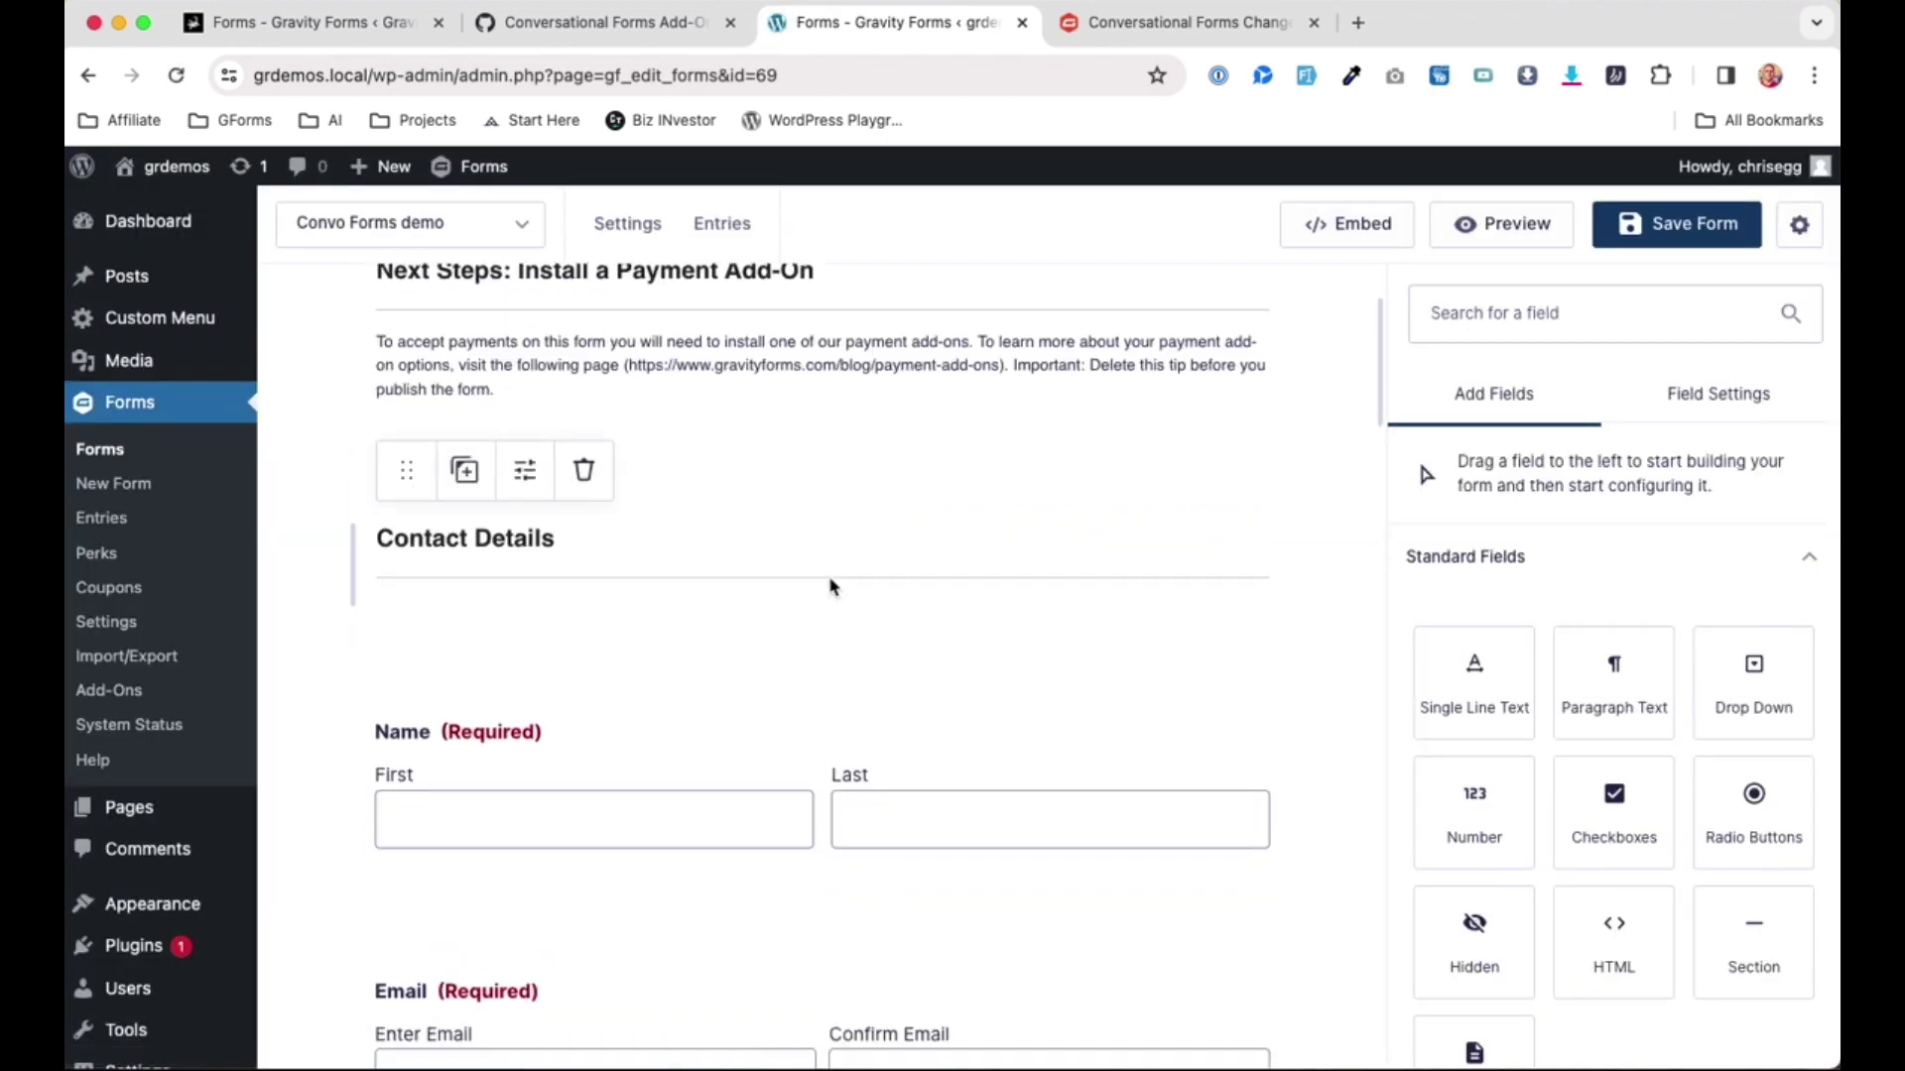
scroll(831, 588, down, 10)
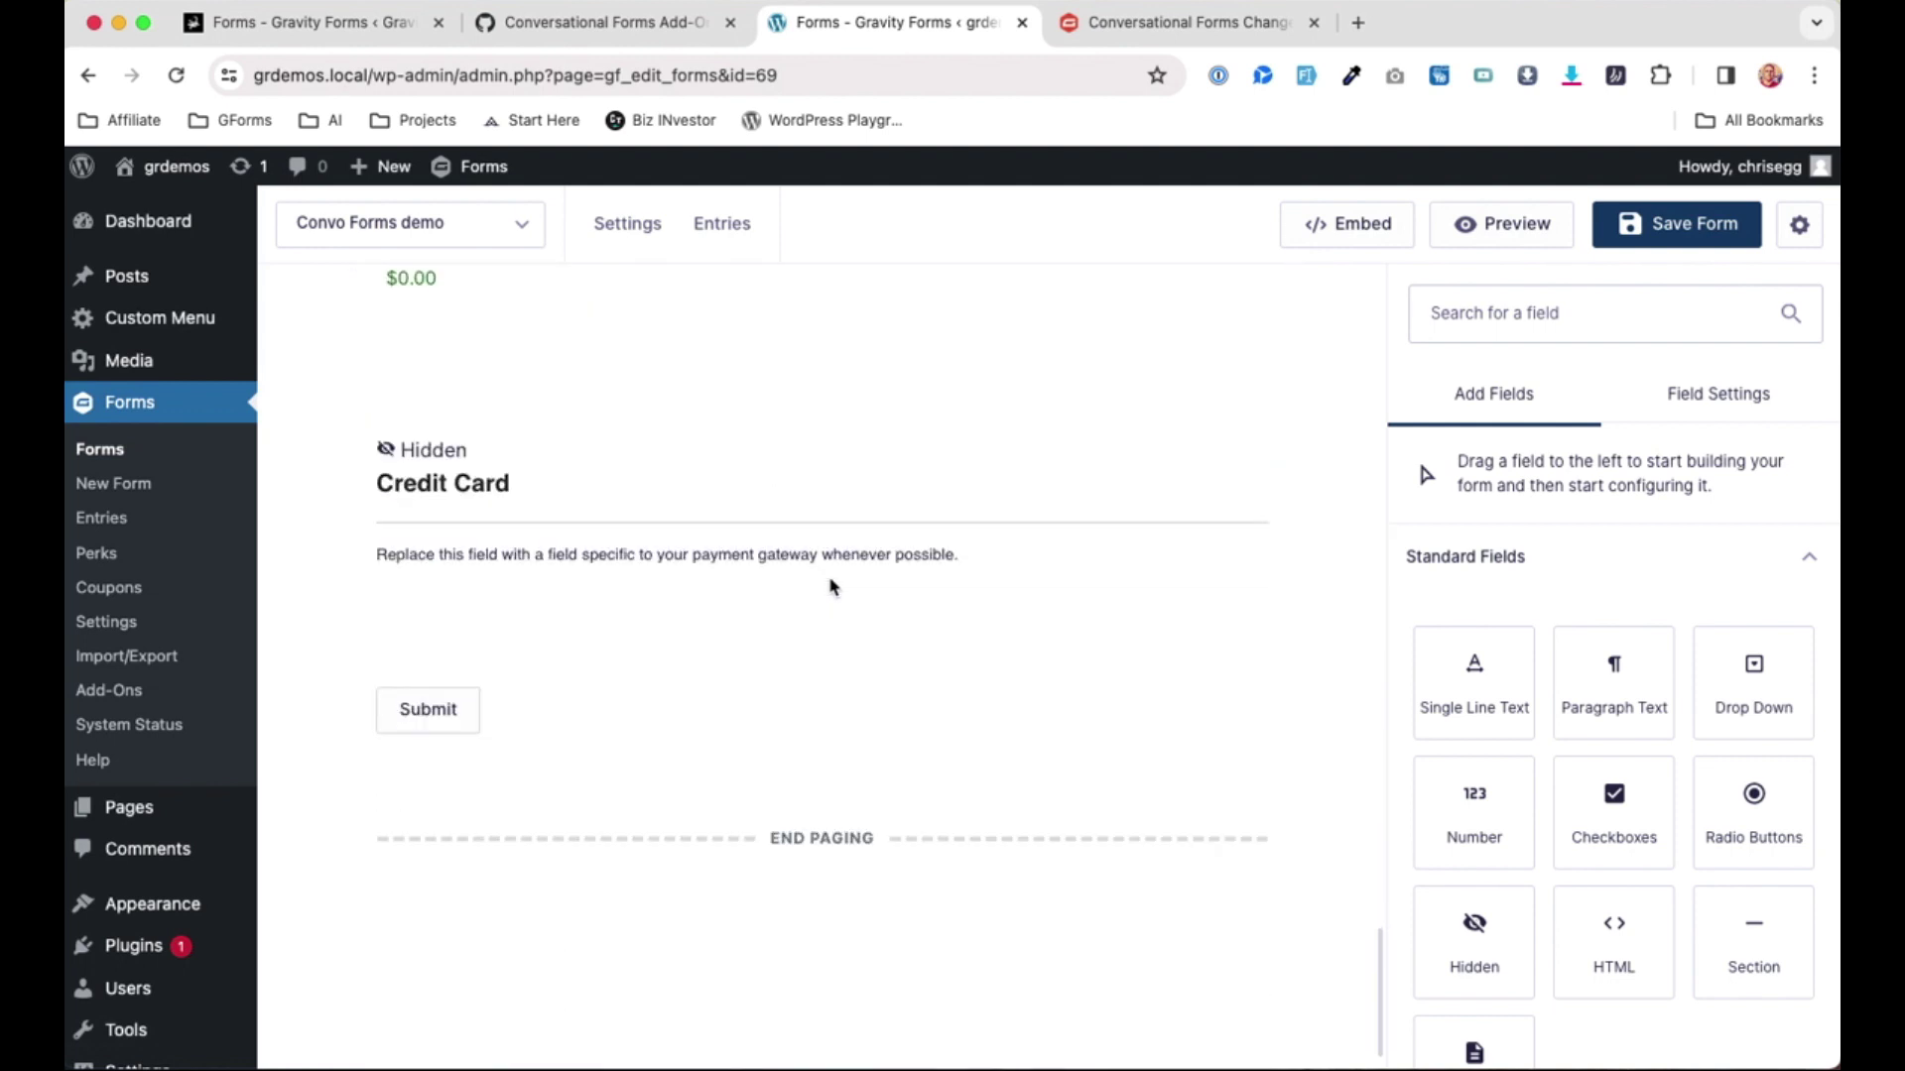
scroll(831, 588, up, 15)
scroll(831, 587, up, 10)
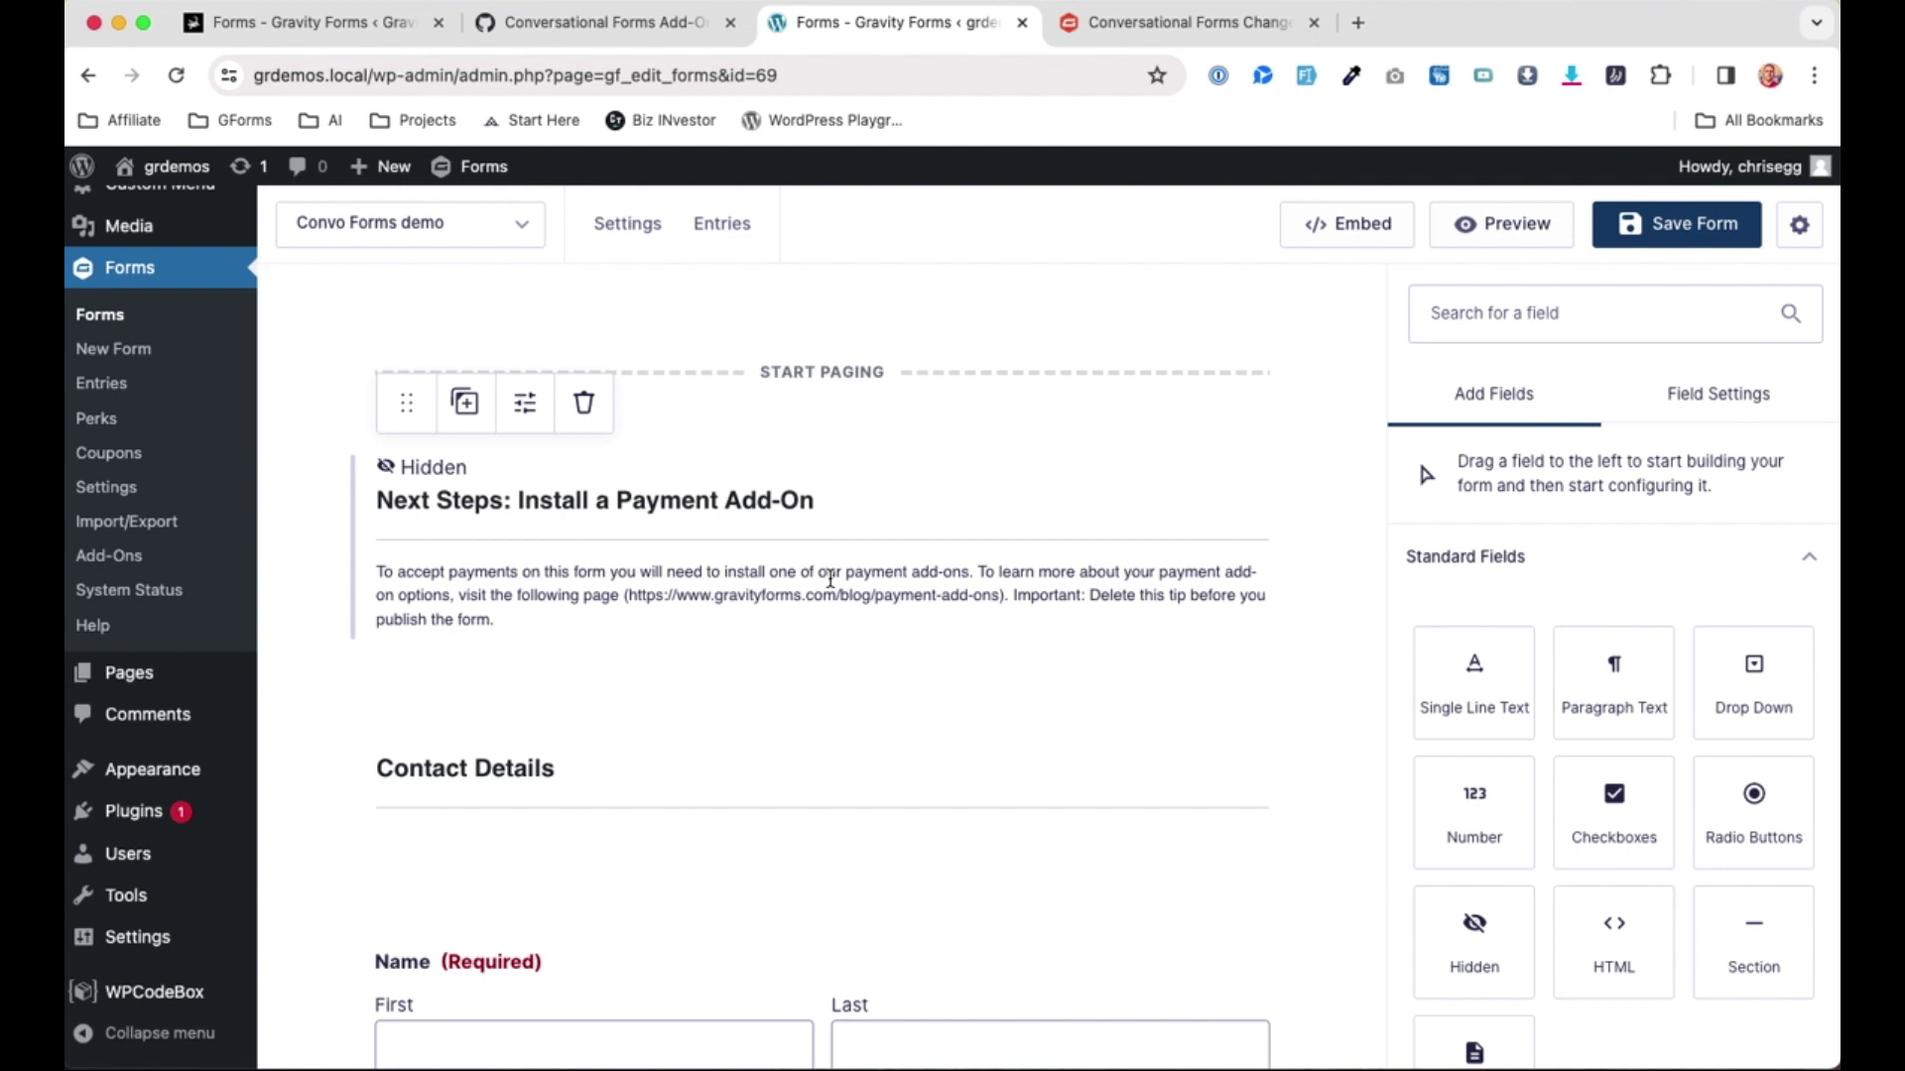
click(1110, 575)
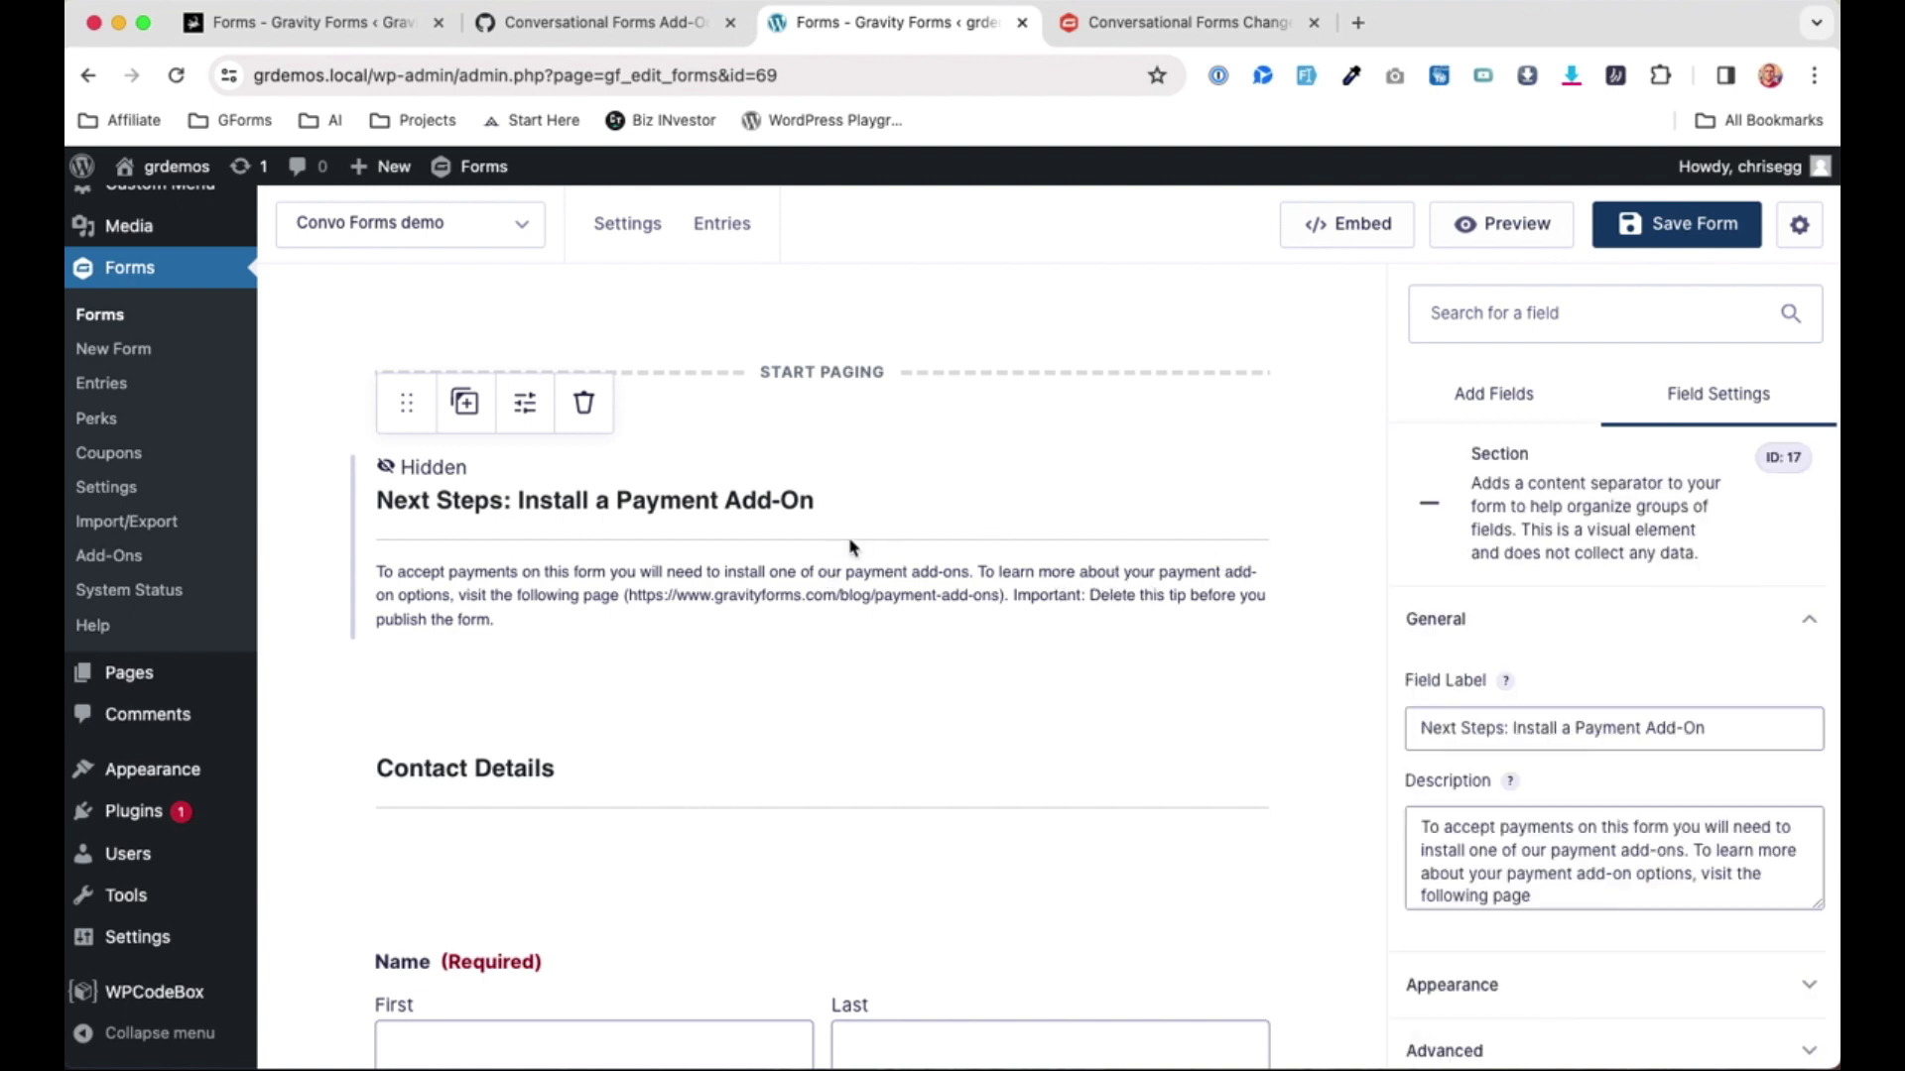
click(580, 402)
click(1148, 250)
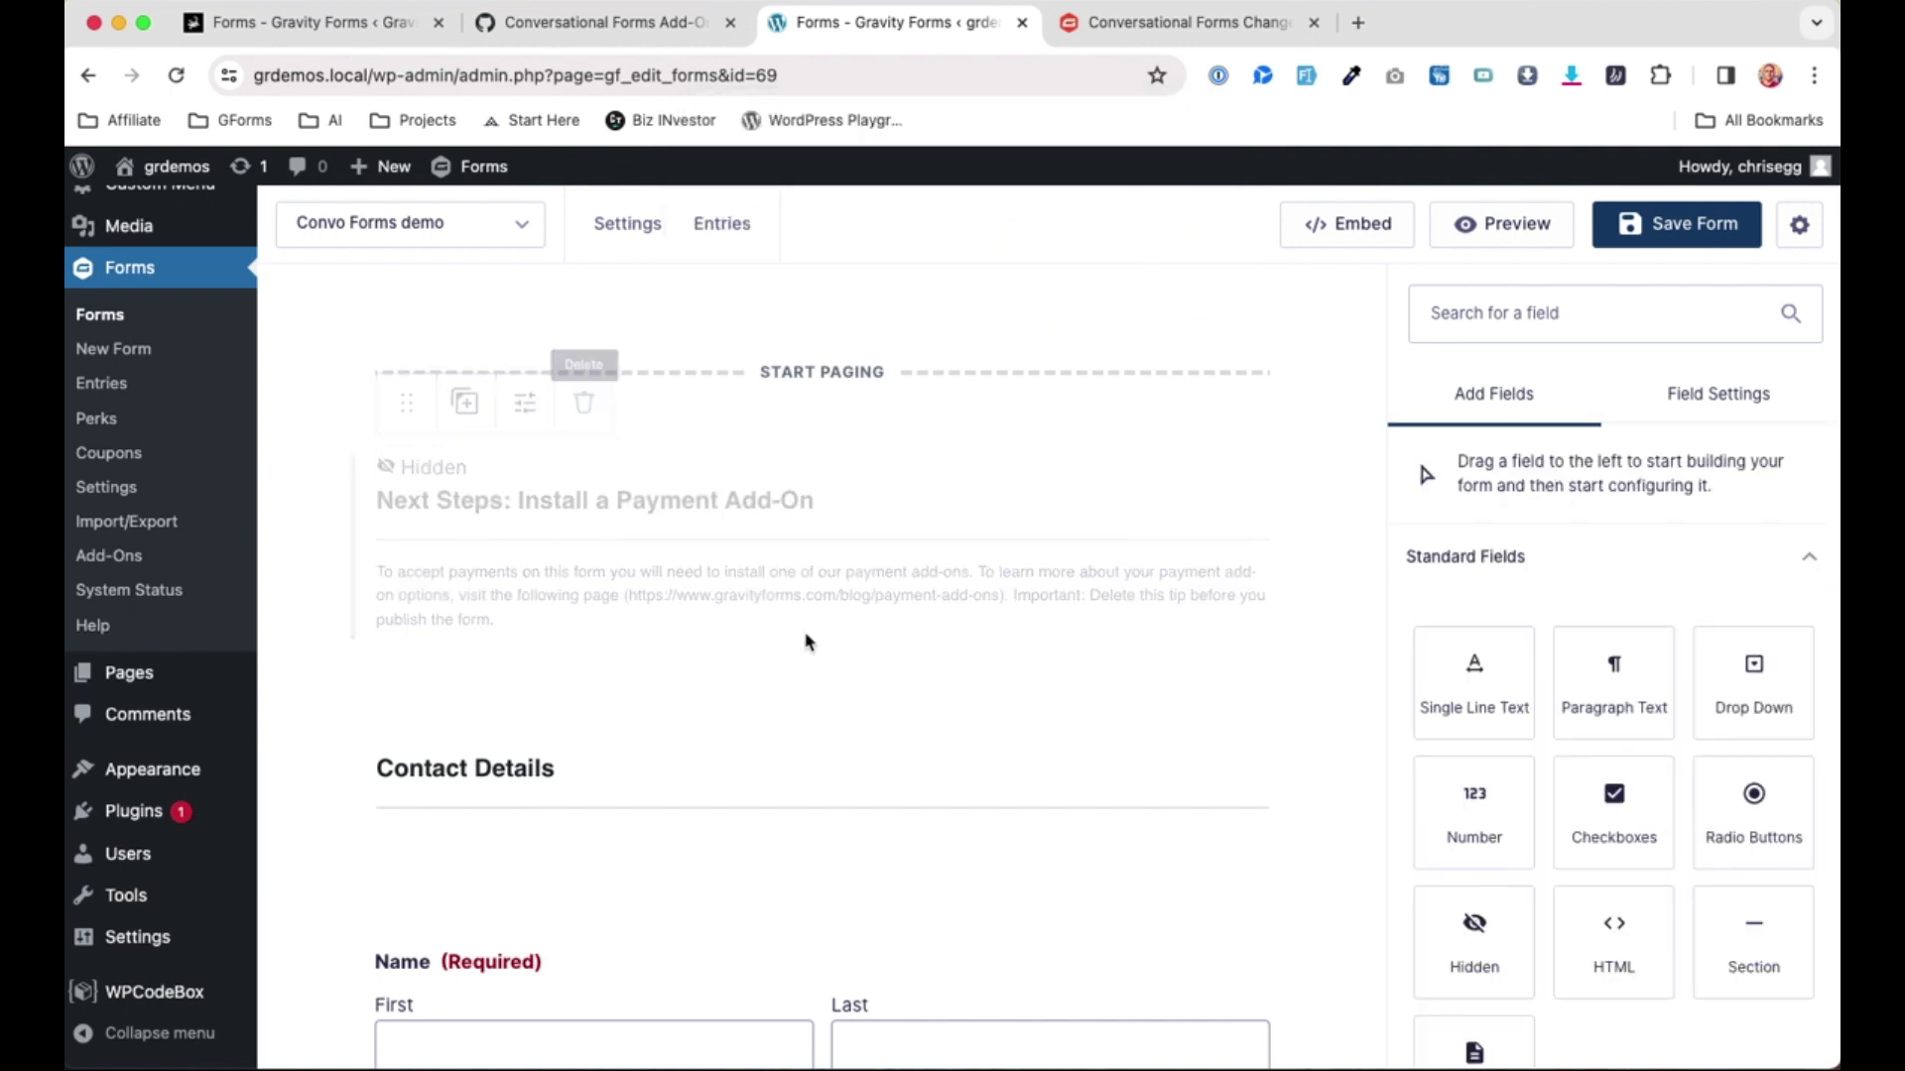
Examine the form's contact and event detail fields, including the settings of the page break before Event Details.
scroll(901, 651, down, 2)
scroll(900, 651, up, 2)
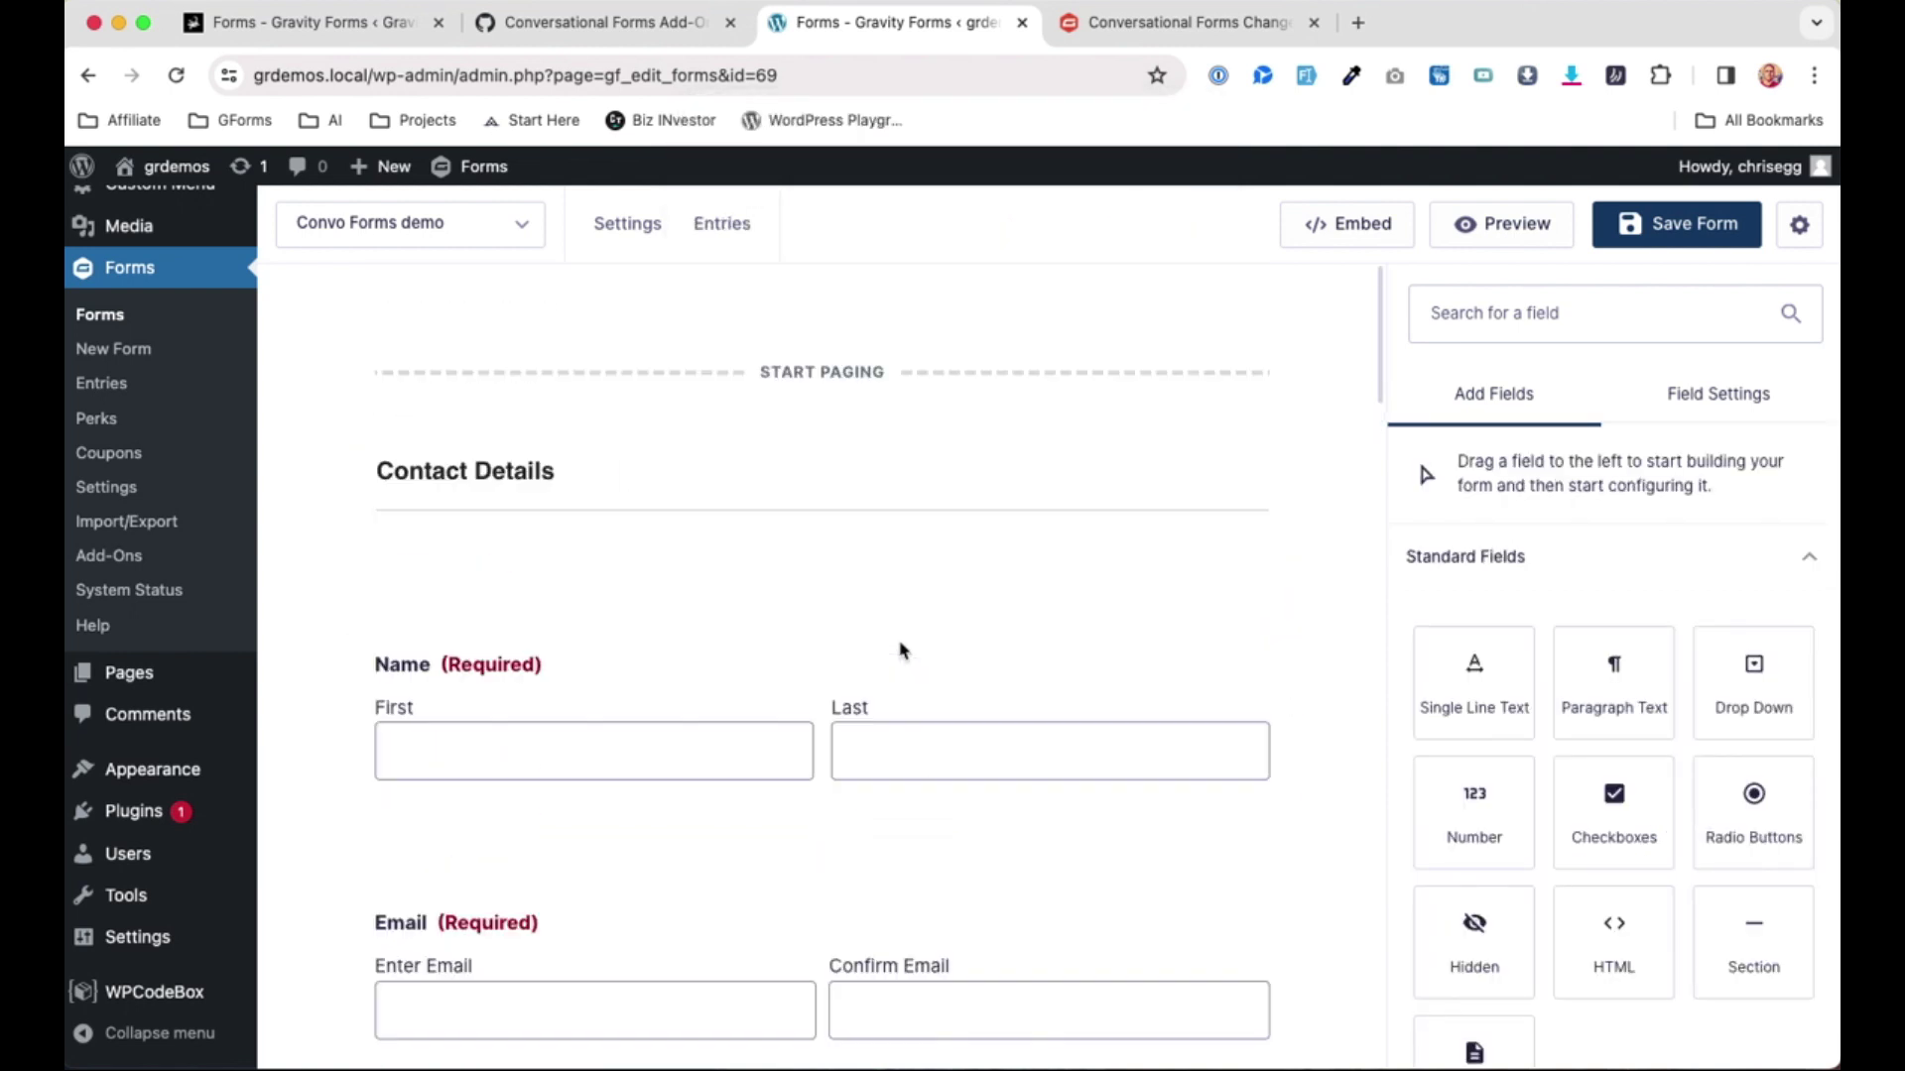
scroll(901, 651, down, 6)
scroll(901, 650, down, 10)
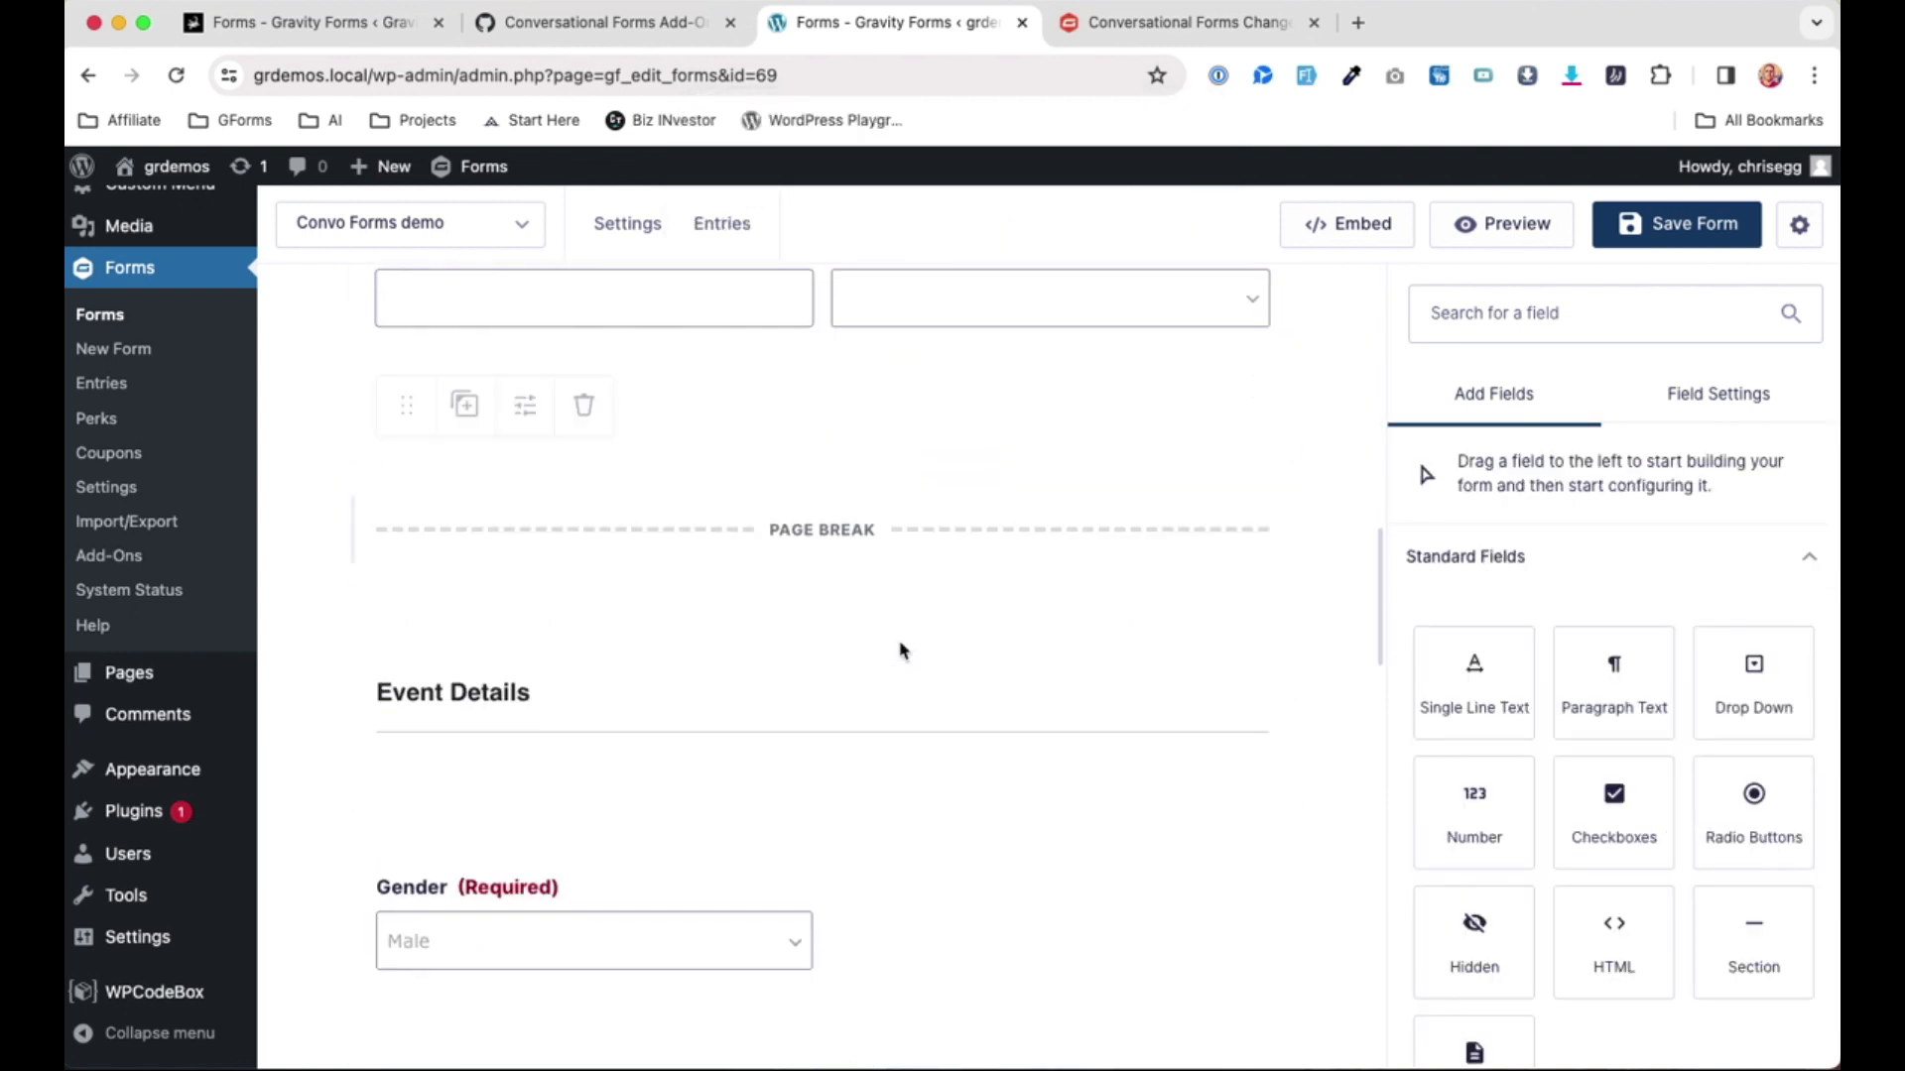
scroll(901, 650, down, 2)
scroll(759, 540, up, 3)
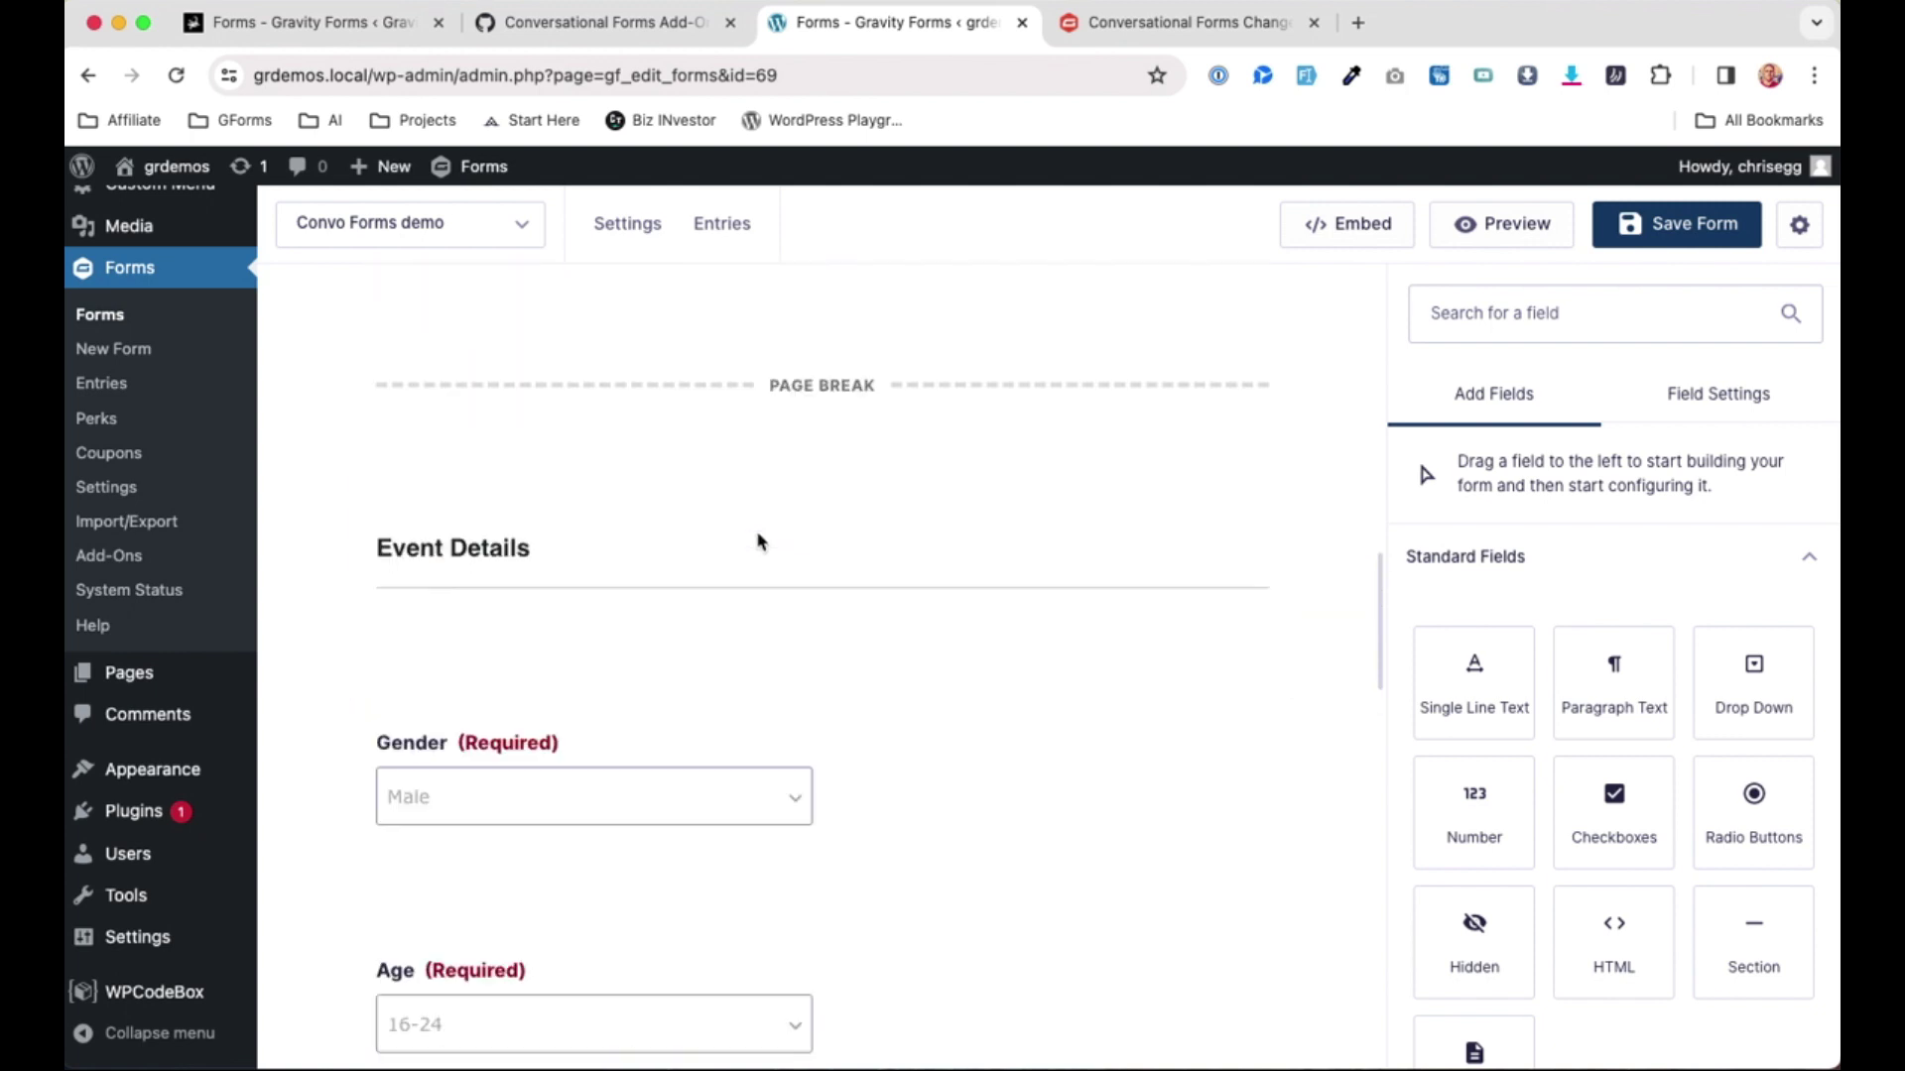
click(909, 536)
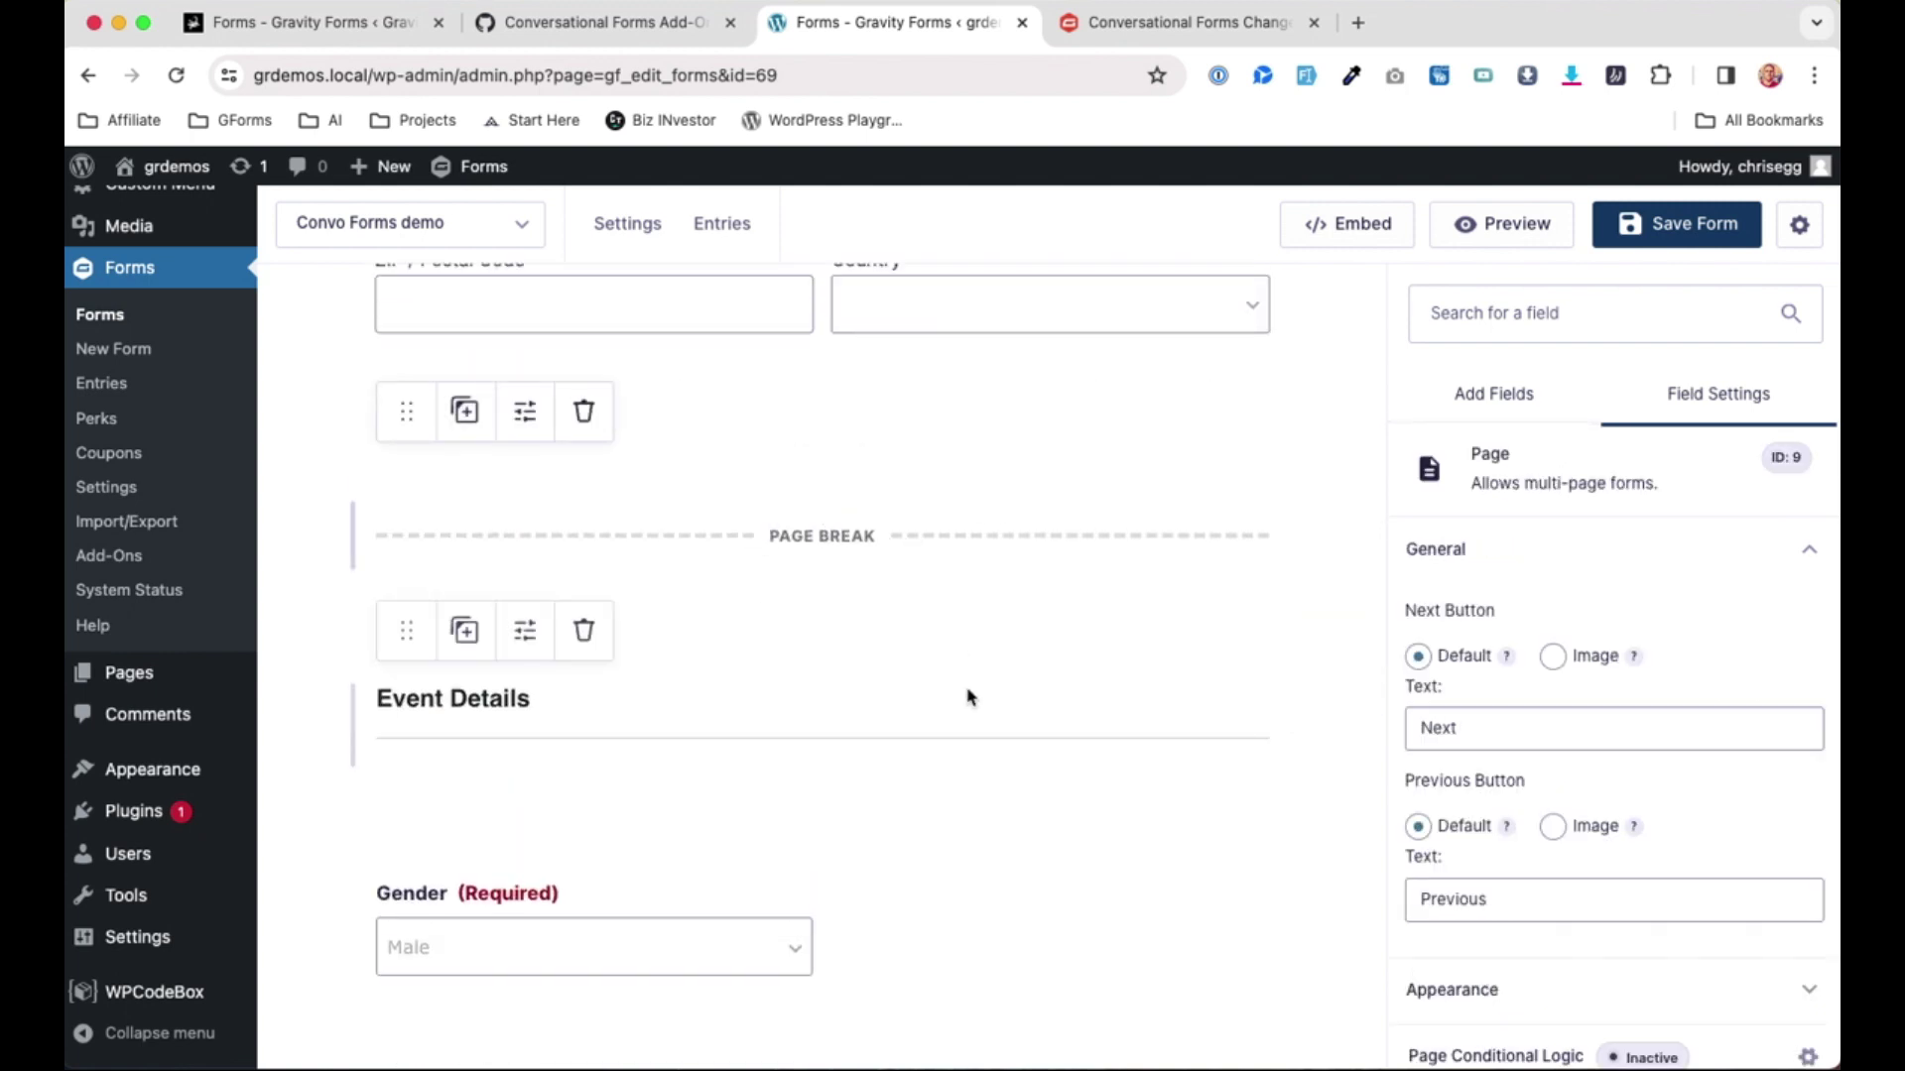
scroll(969, 693, down, 7)
scroll(970, 694, up, 7)
scroll(896, 722, down, 9)
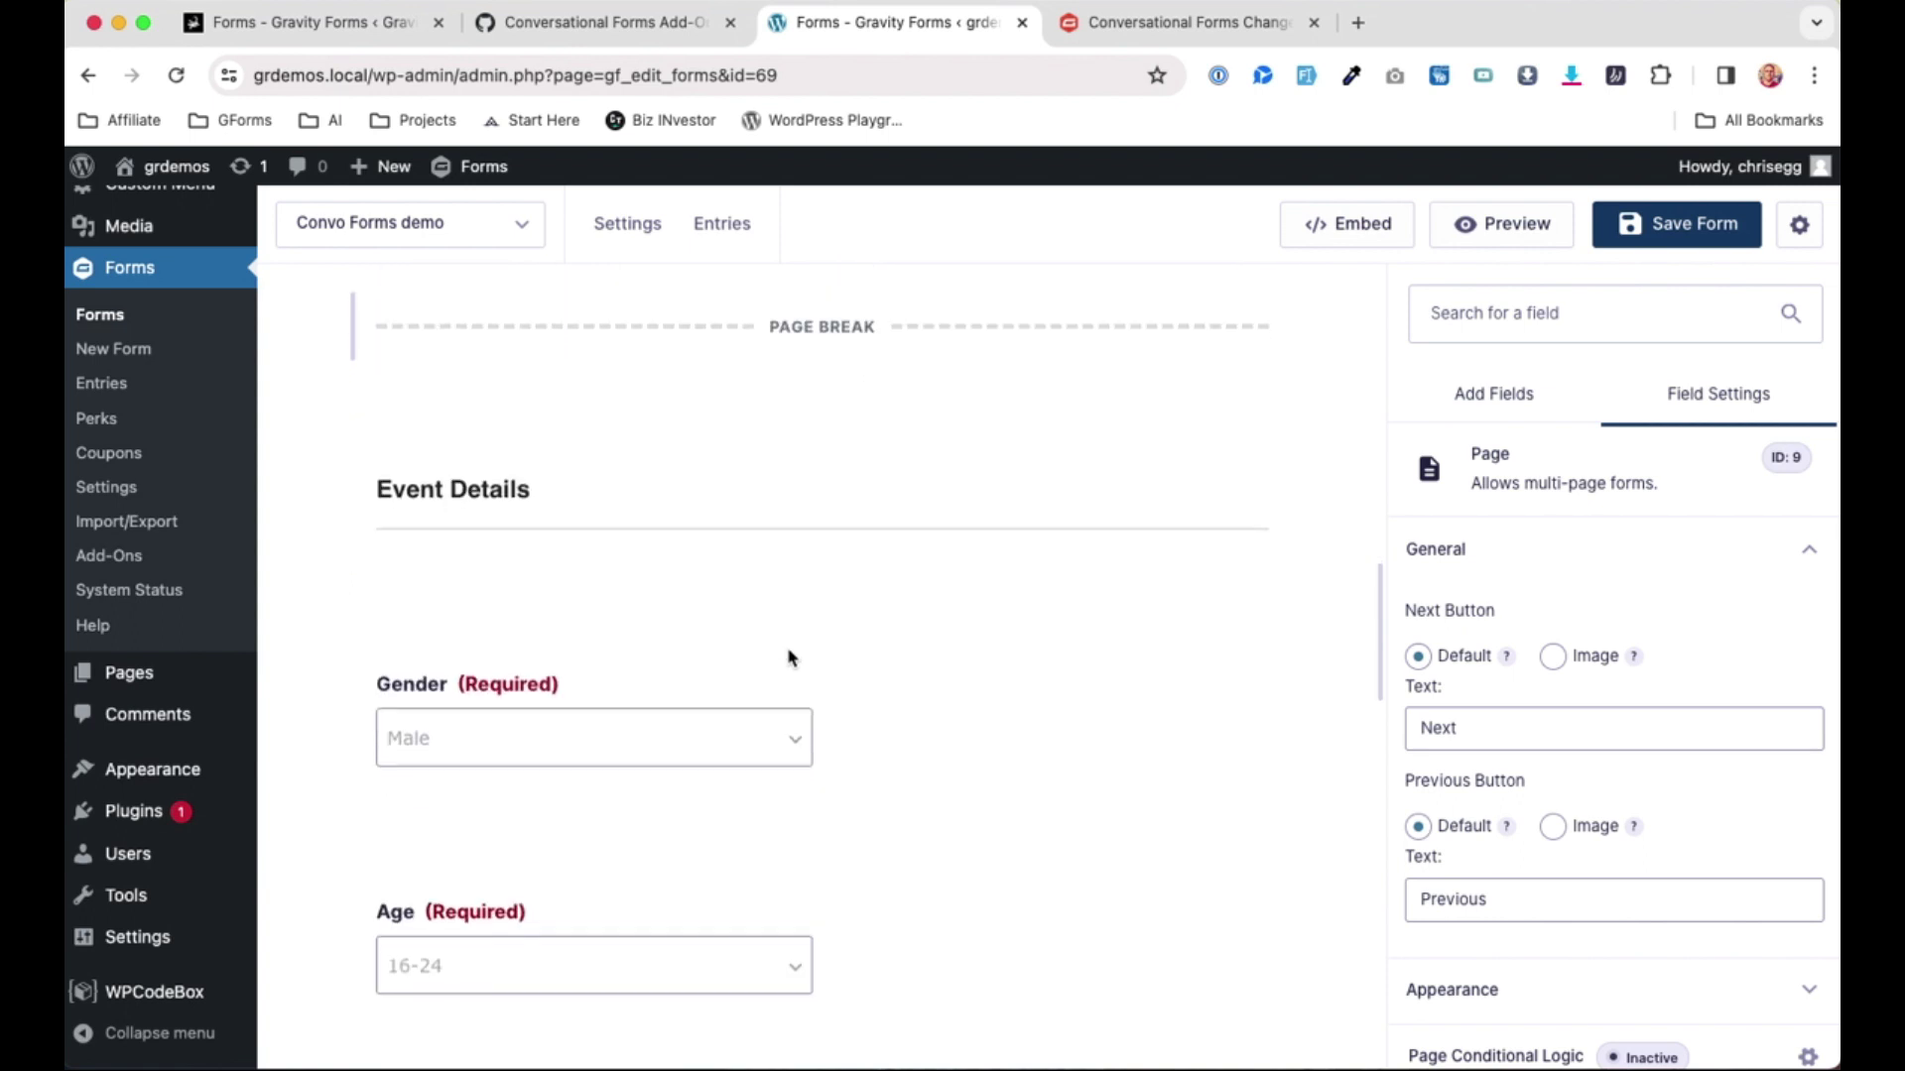
Delete the hidden Credit Card section near the end of the form and save the form.
scroll(896, 722, down, 10)
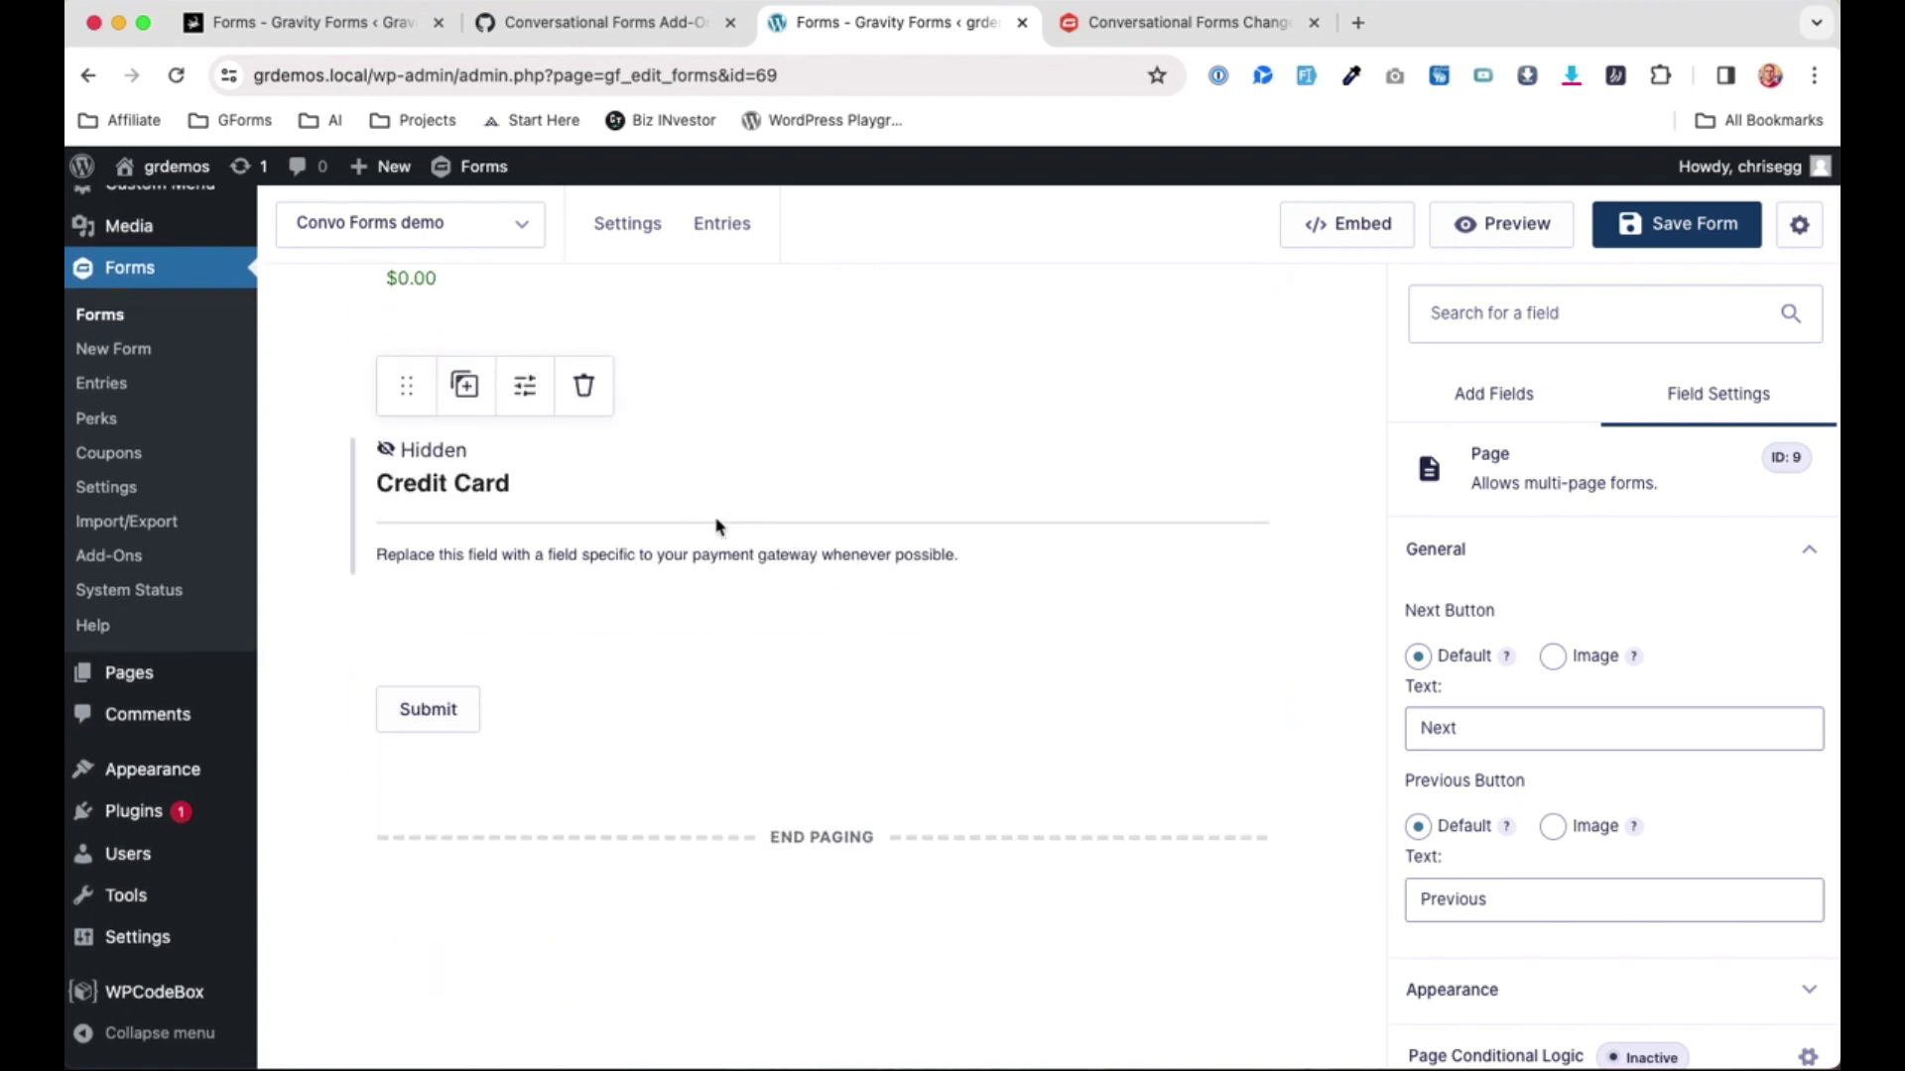
click(719, 526)
click(584, 386)
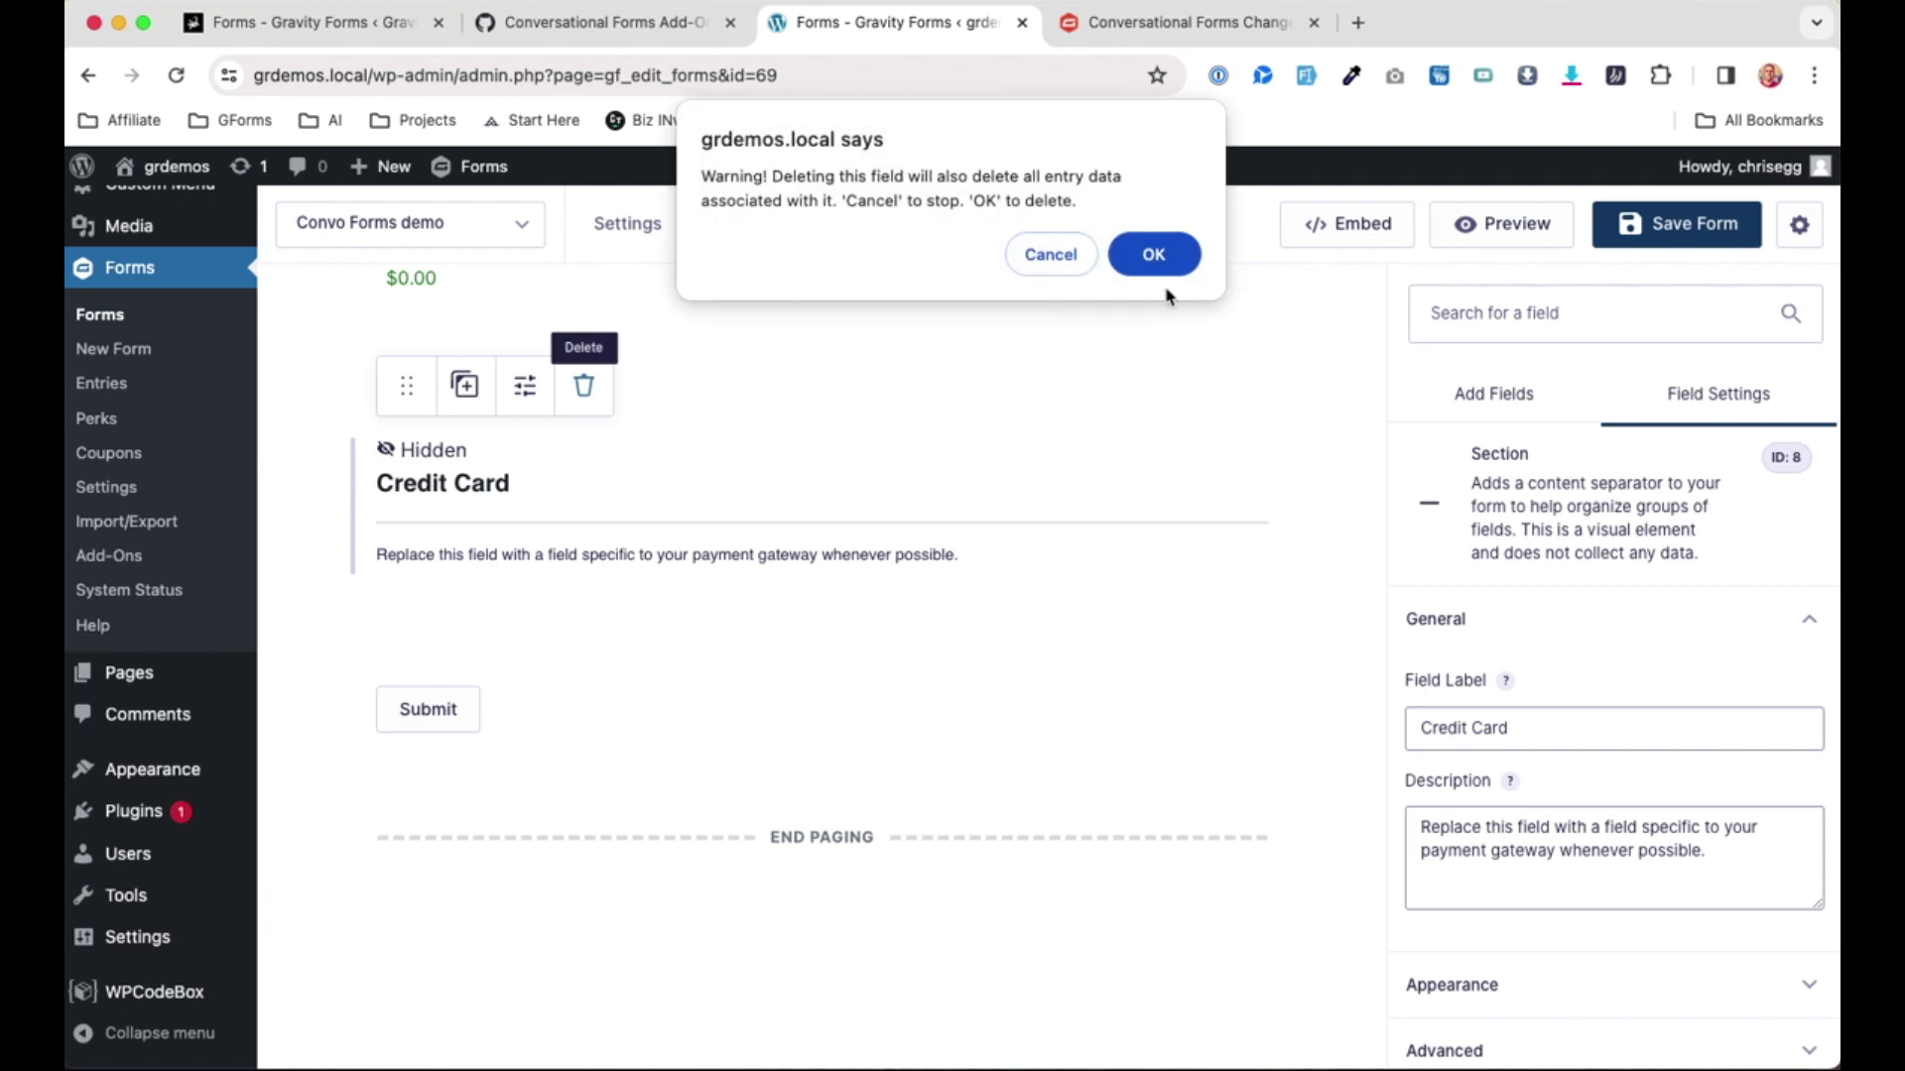
click(1153, 251)
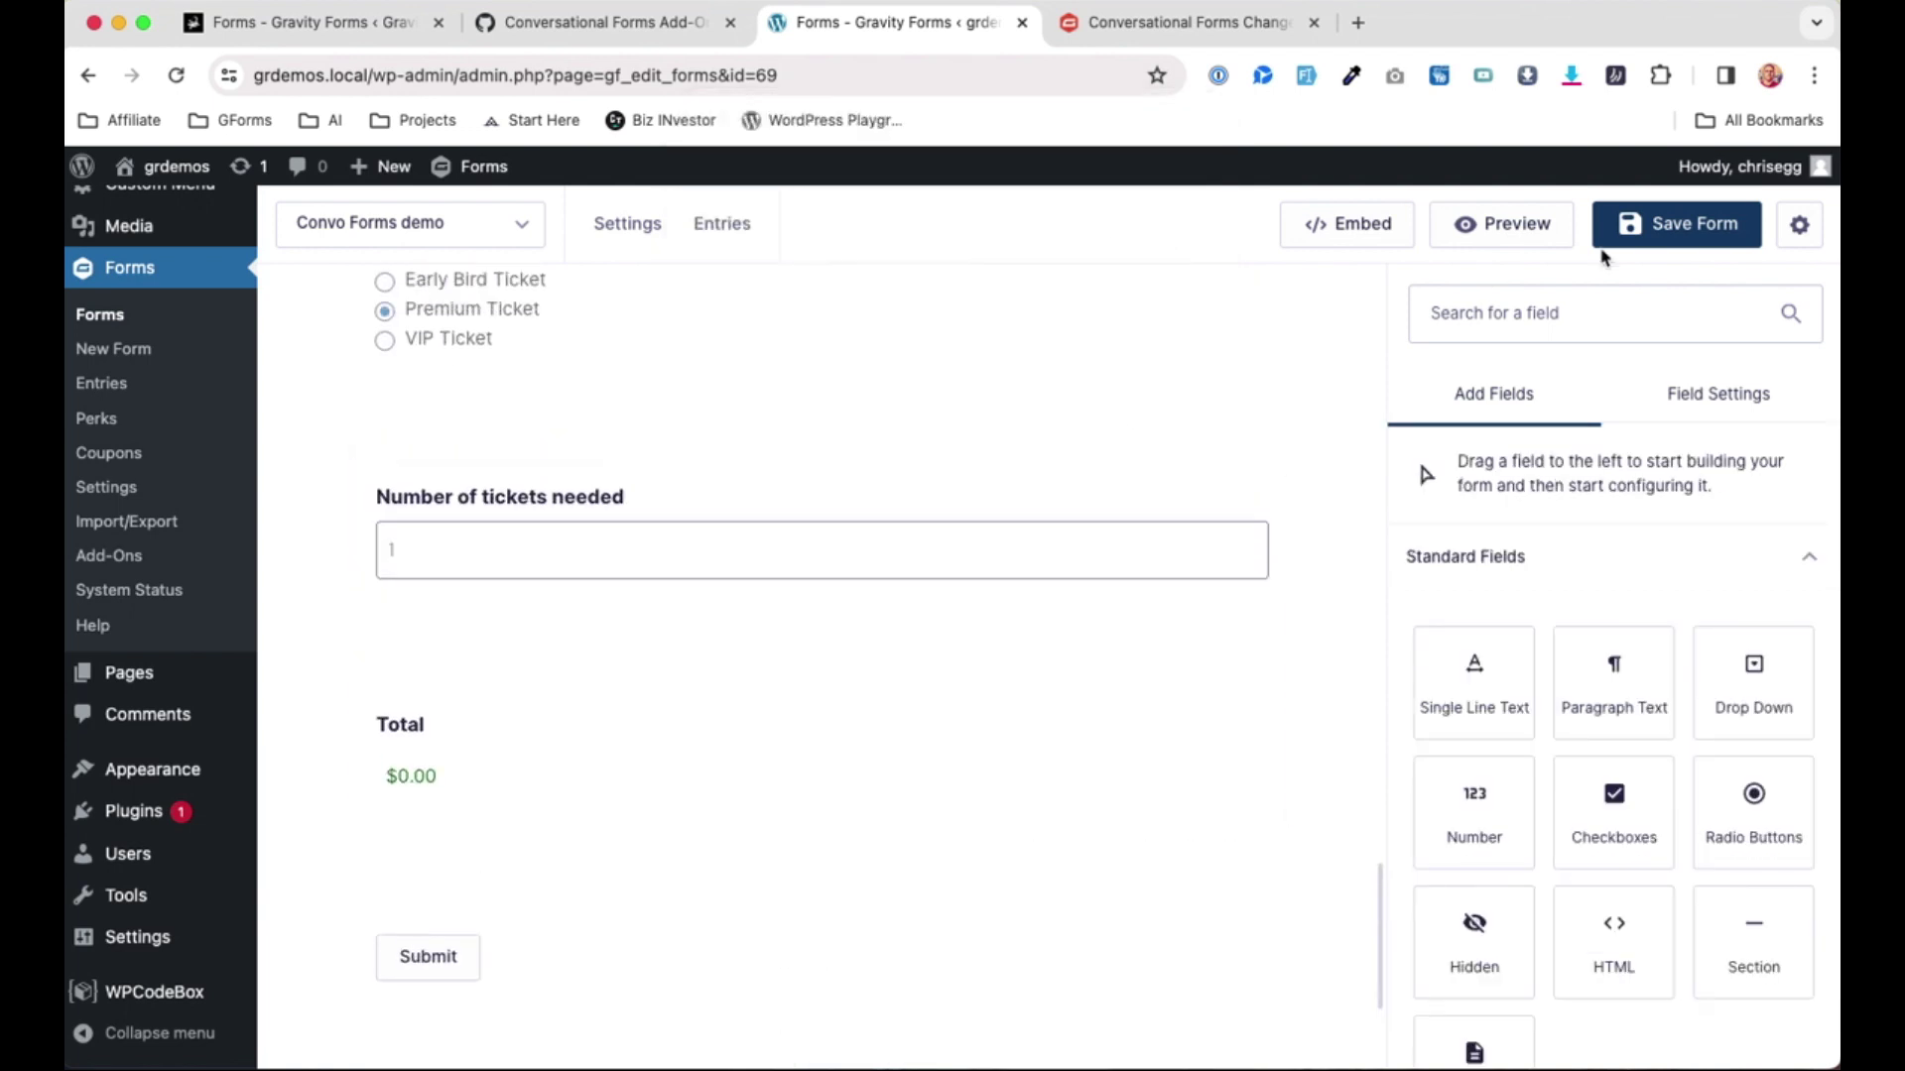
click(1675, 224)
Review the form's layout from the Contact Details section down to the page break before Event Details.
scroll(772, 797, up, 15)
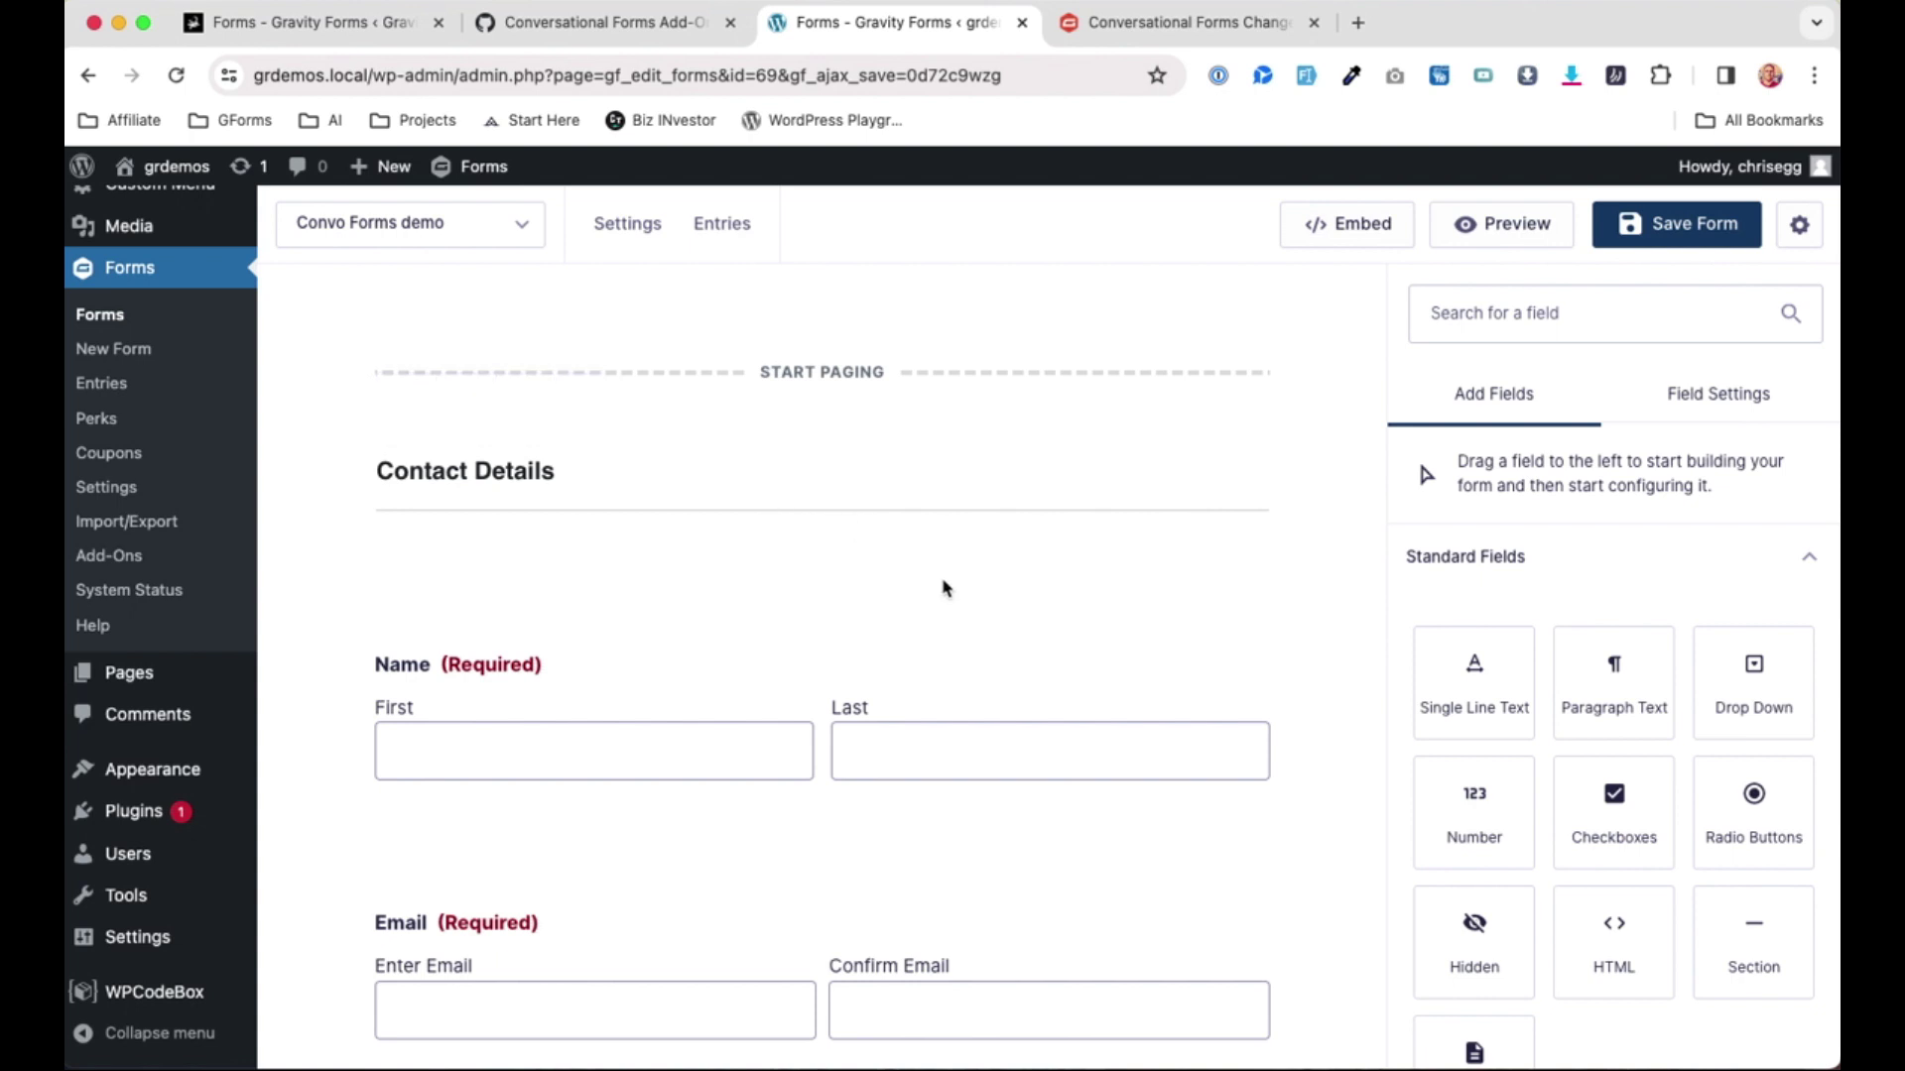
scroll(867, 539, down, 1)
scroll(867, 540, up, 1)
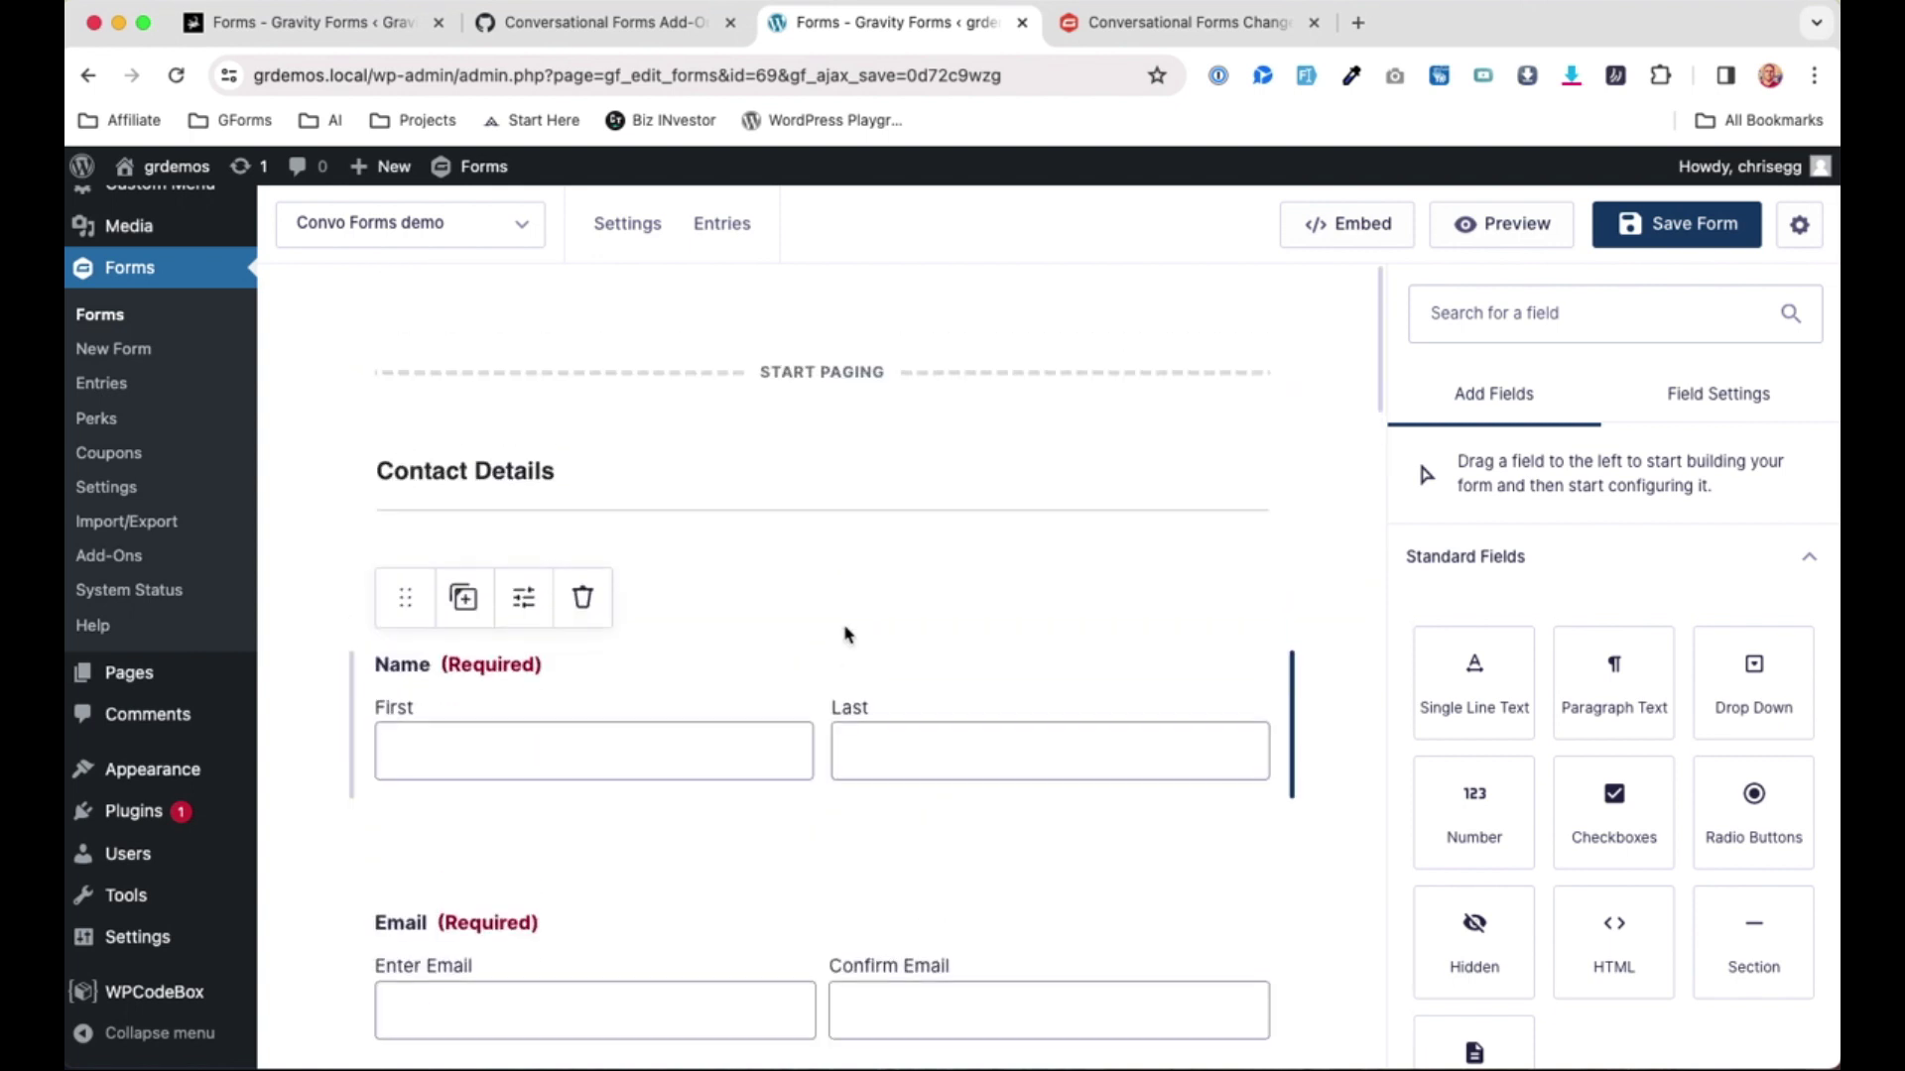
scroll(960, 588, down, 10)
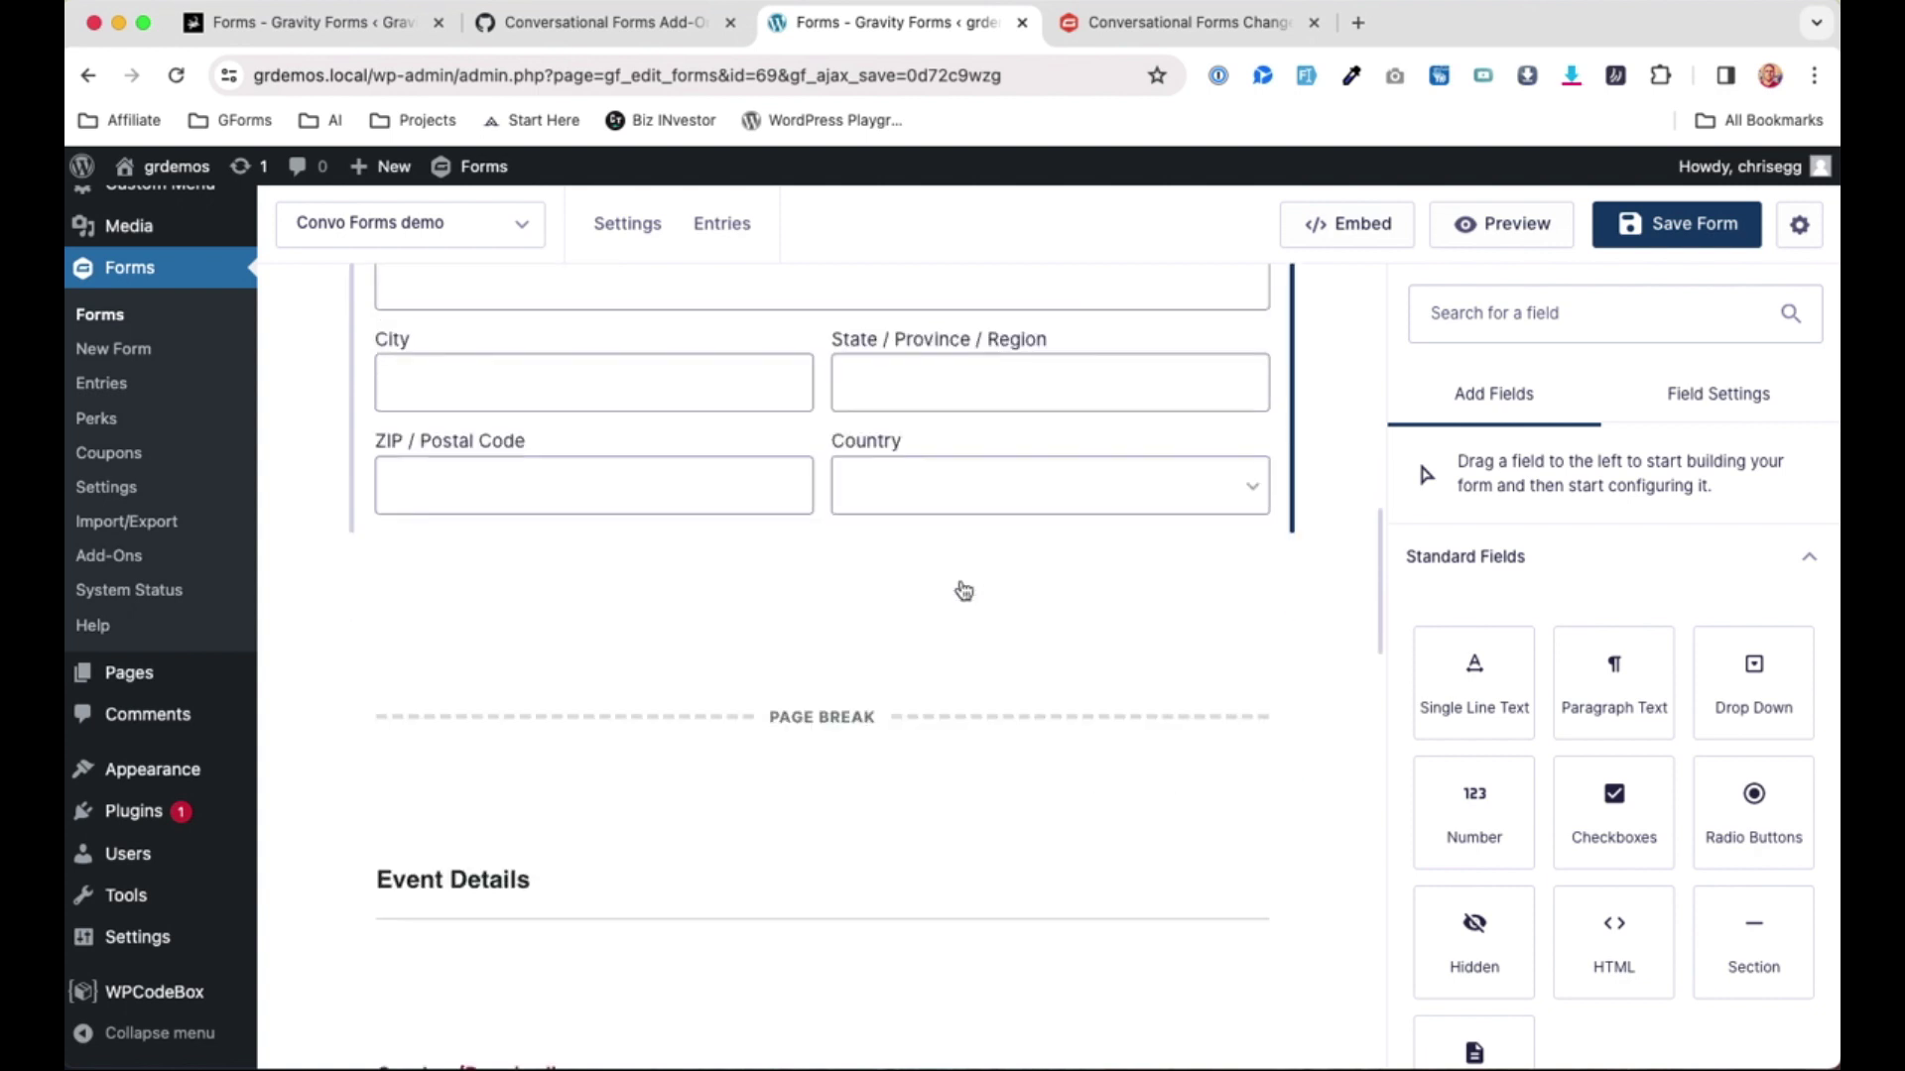
scroll(963, 590, up, 10)
scroll(962, 590, down, 4)
scroll(962, 590, up, 4)
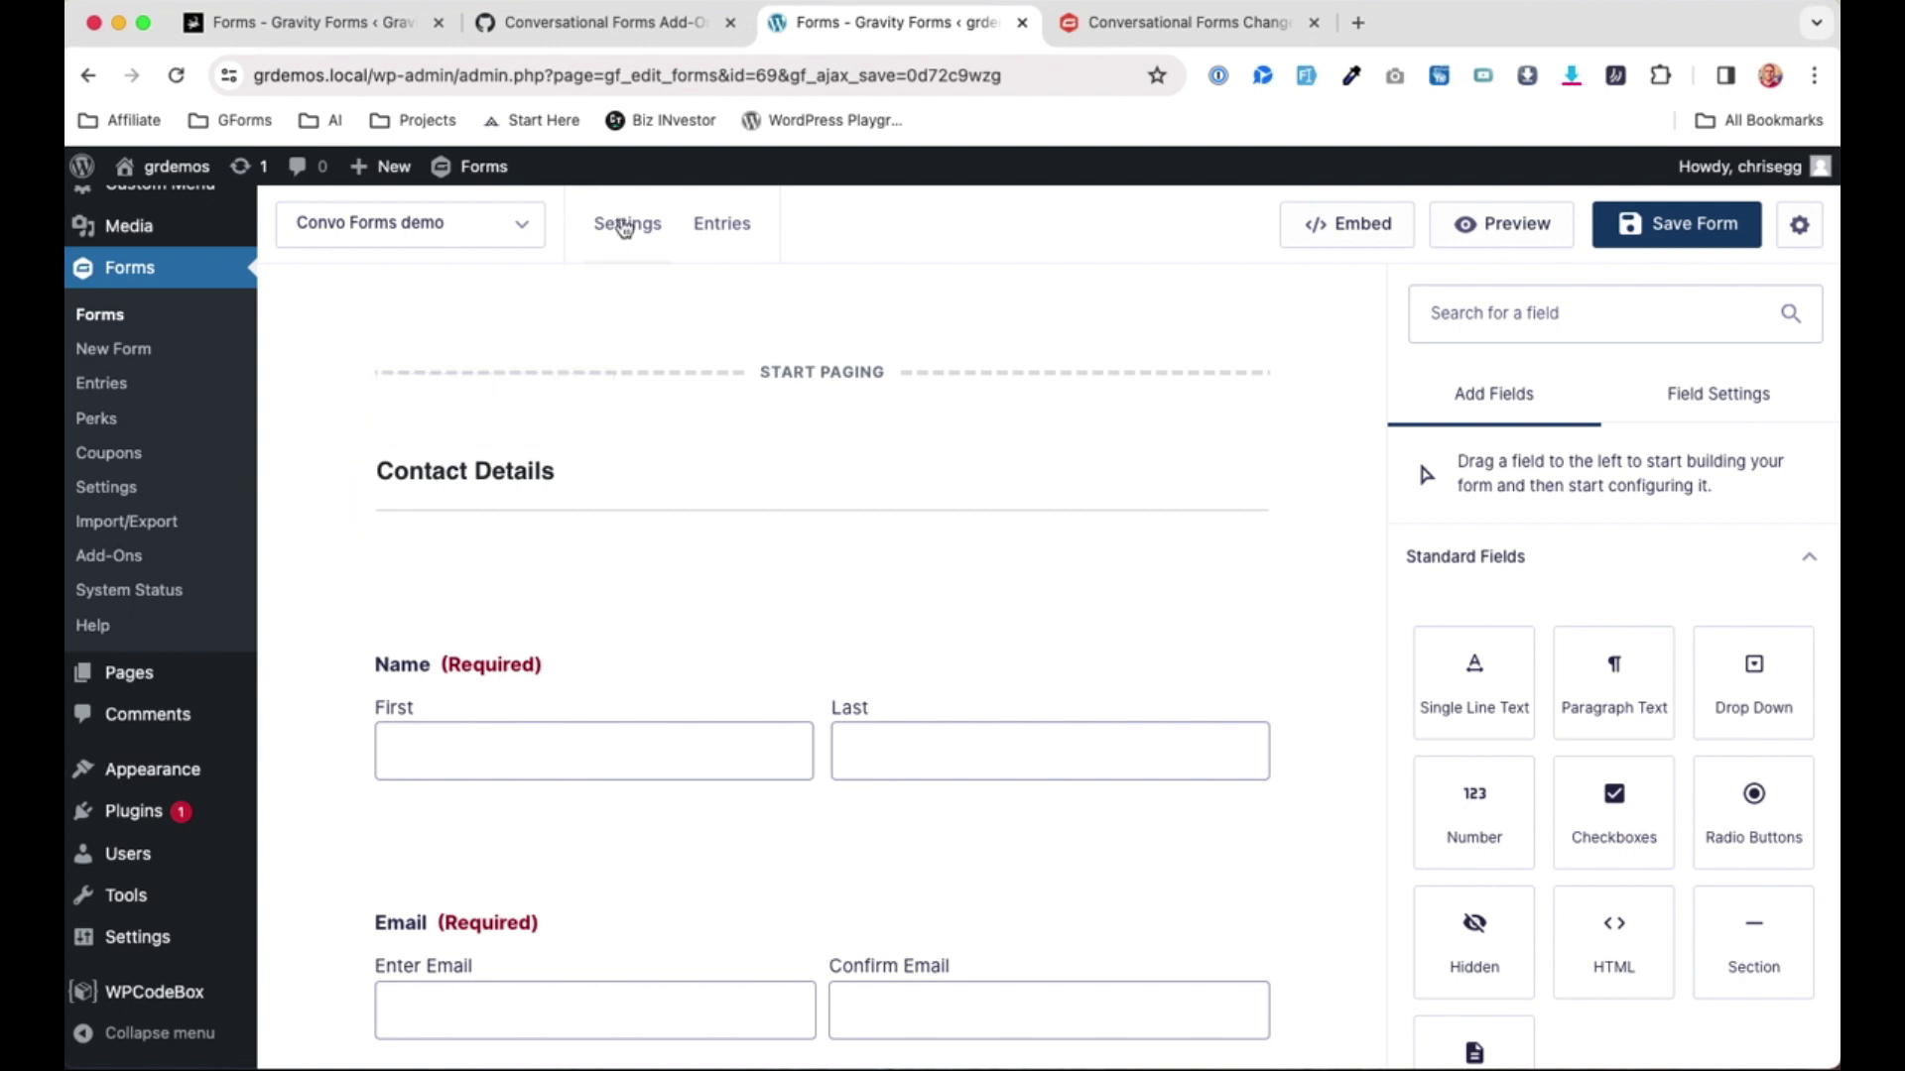
Enable the conversational page for the form in its Conversational Forms settings.
mouse_move(627, 227)
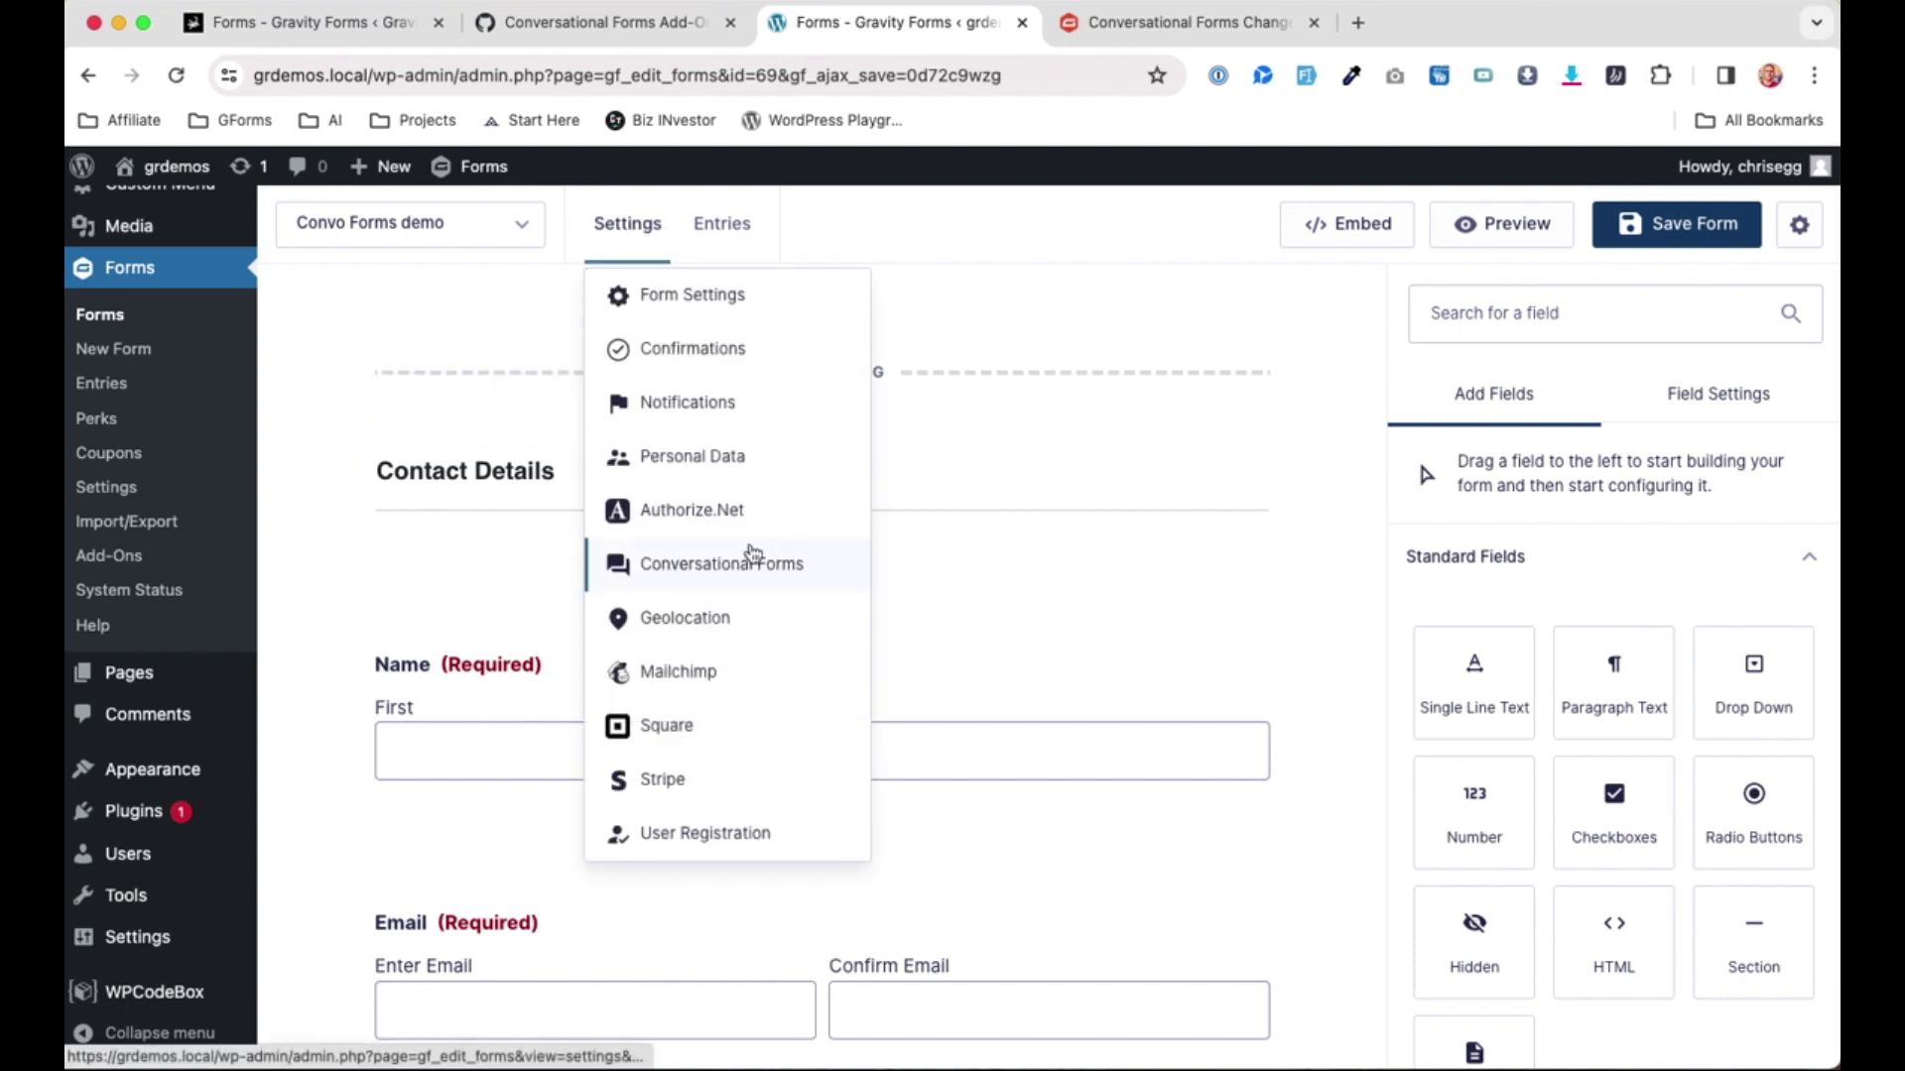
click(778, 568)
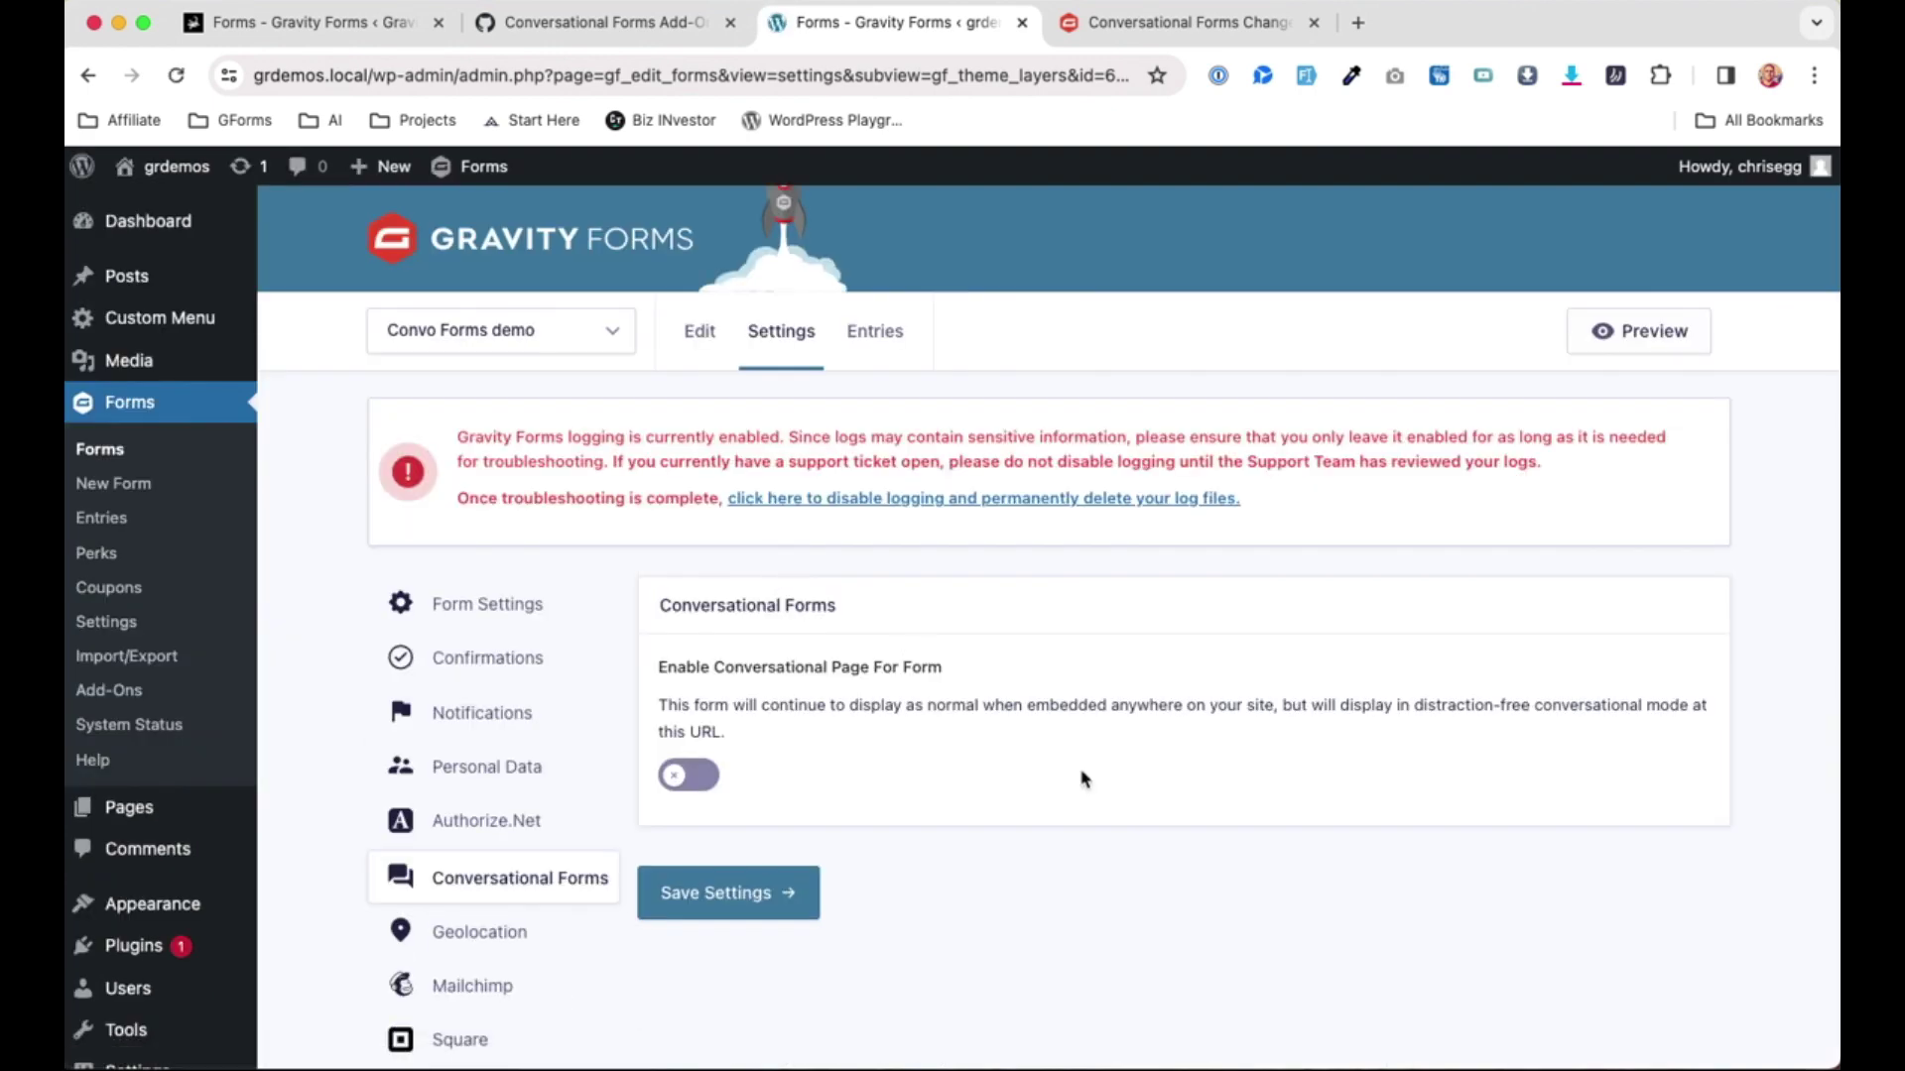
click(710, 782)
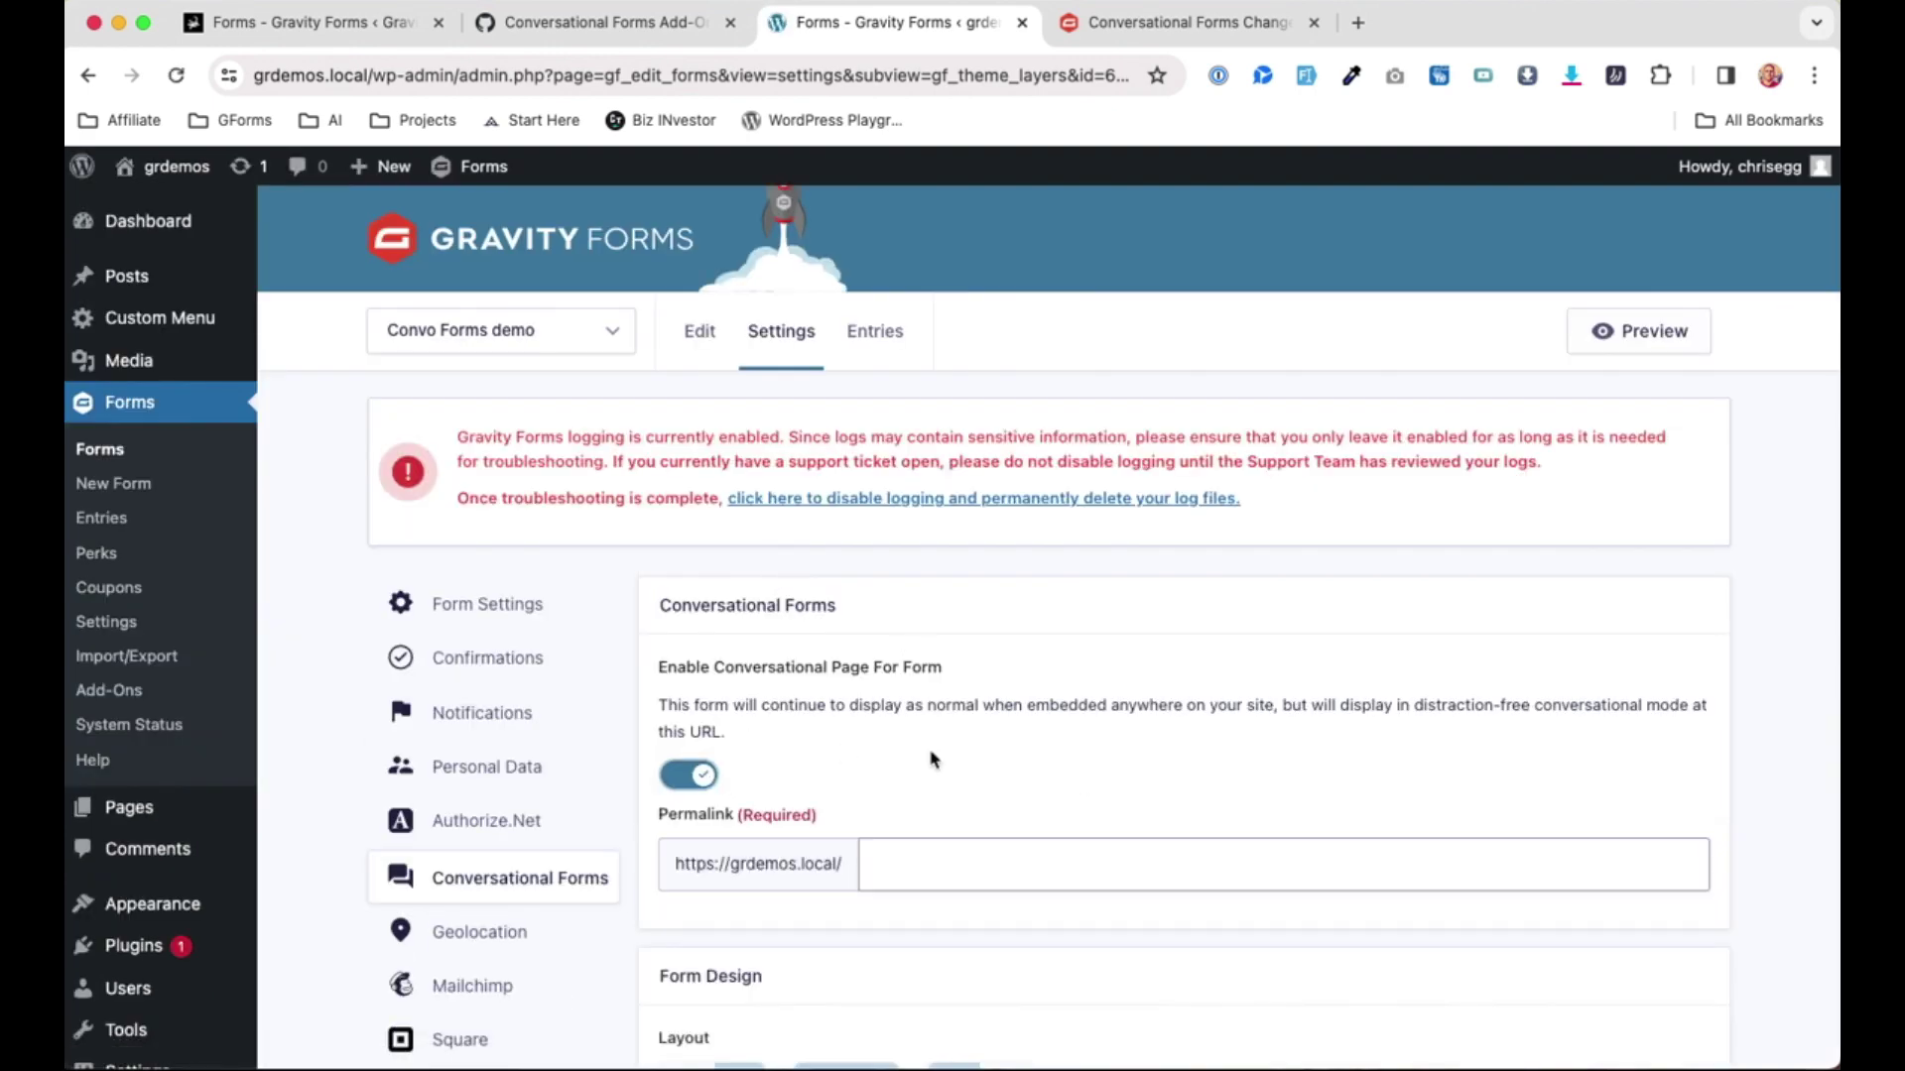
Set the conversational page's permalink to "convo-demo".
scroll(932, 763, down, 3)
scroll(941, 782, down, 10)
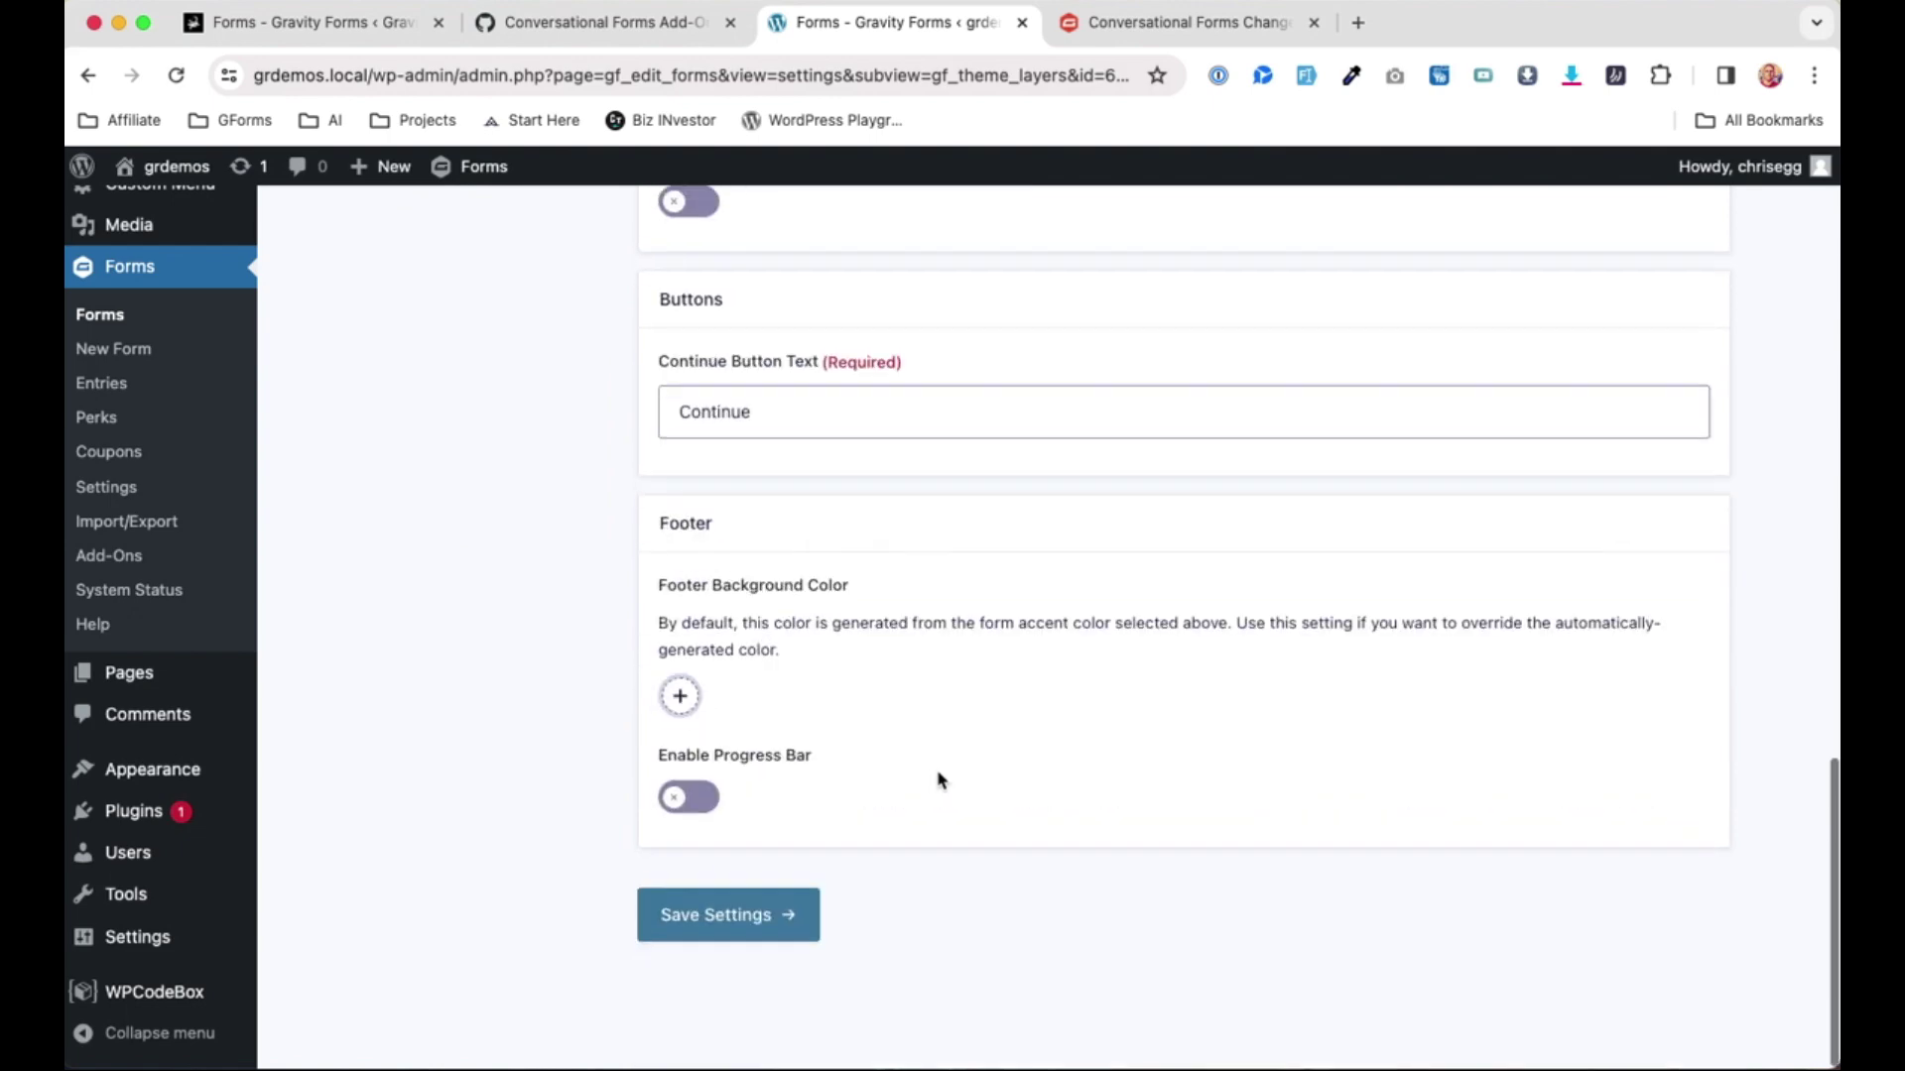
scroll(940, 781, up, 15)
scroll(938, 781, up, 3)
scroll(759, 810, down, 2)
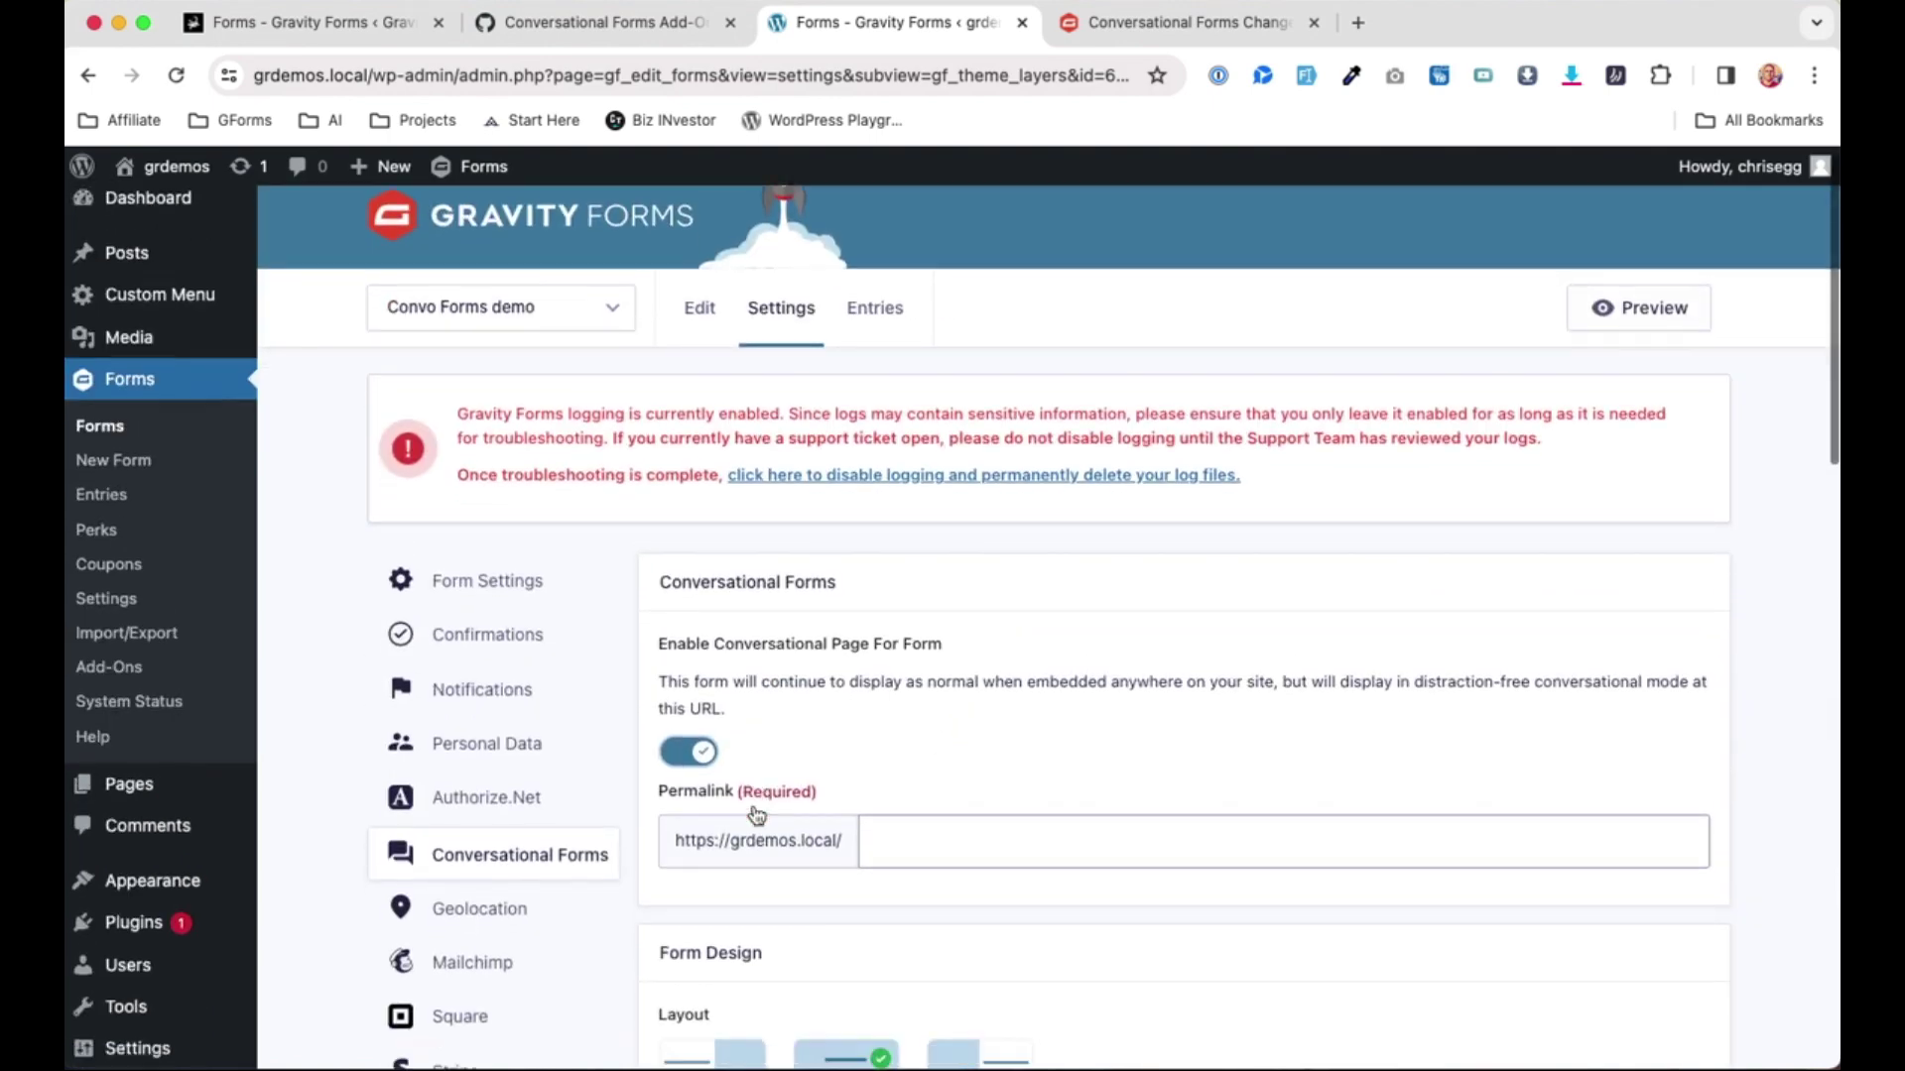
click(939, 721)
click(939, 739)
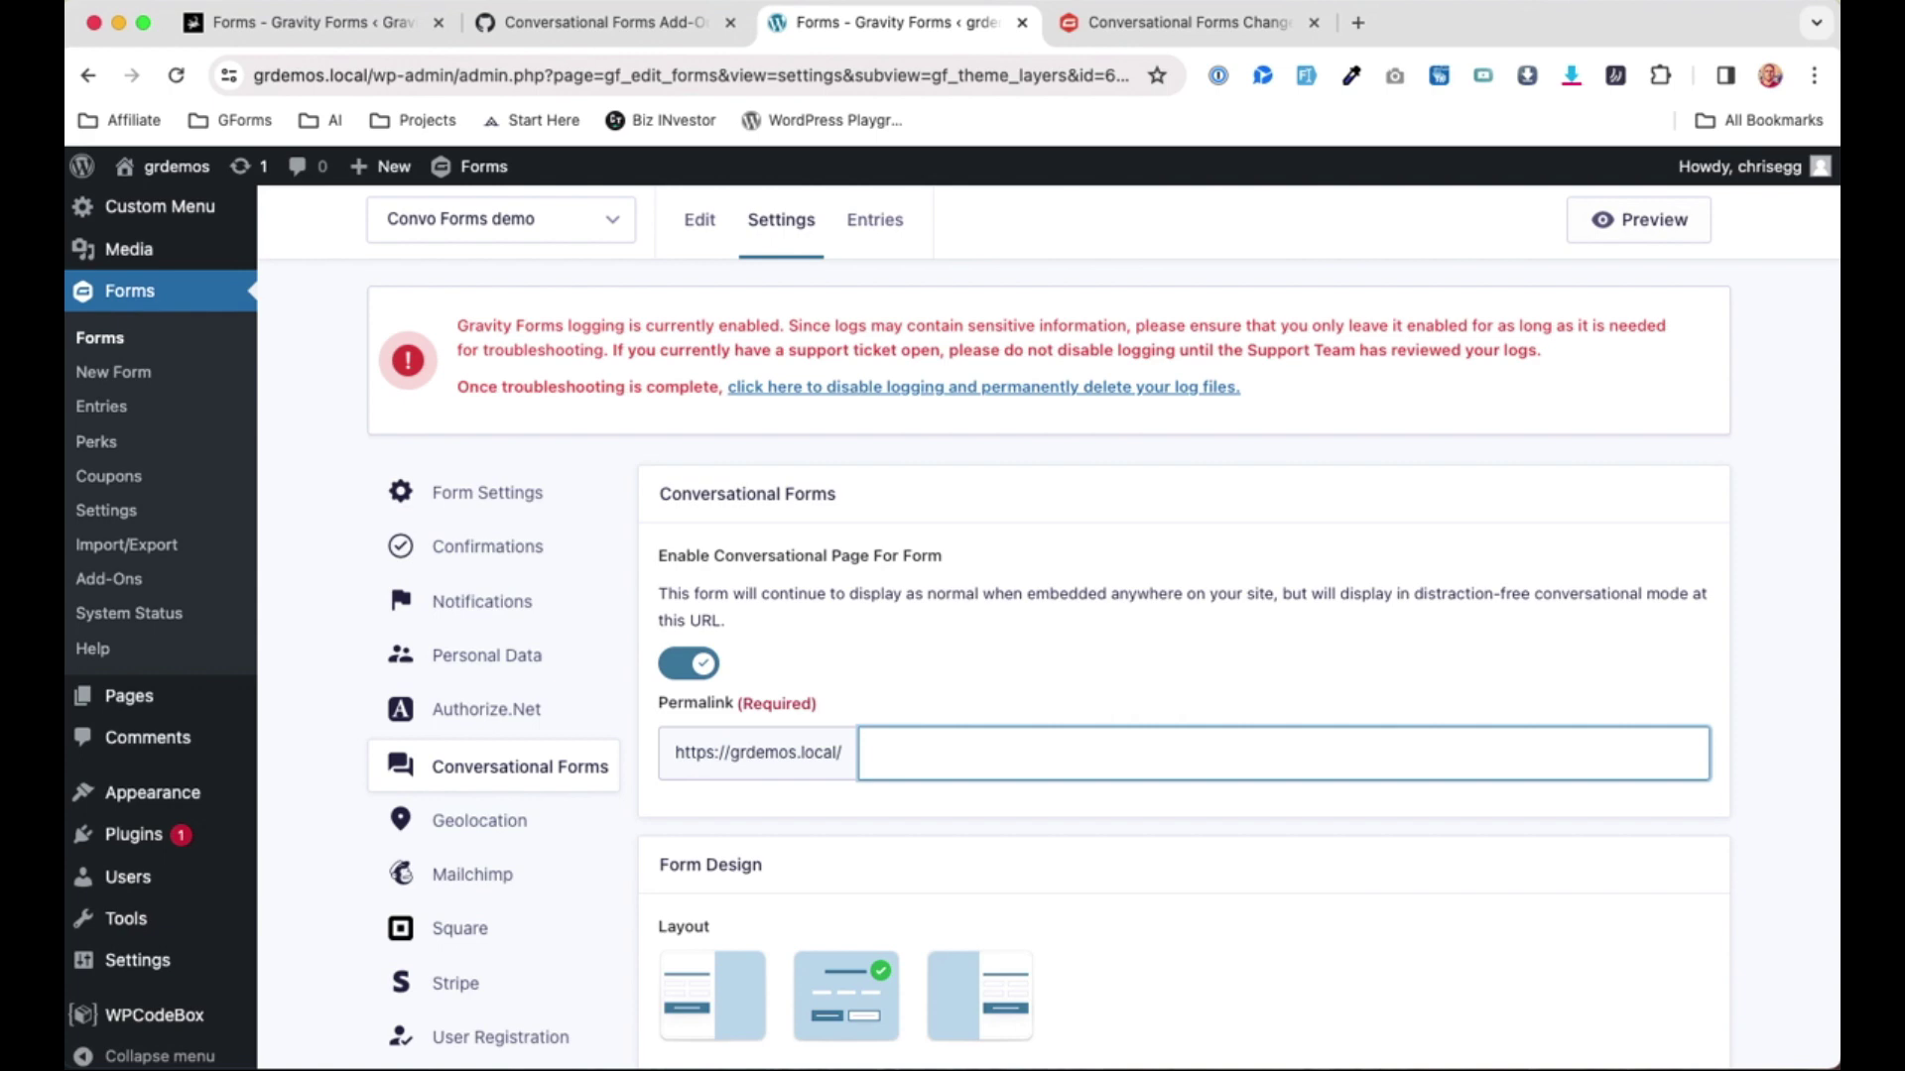
text(convo-demo)
Try the available form layouts and choose the third one, with the form content on the right side.
scroll(1145, 724, down, 4)
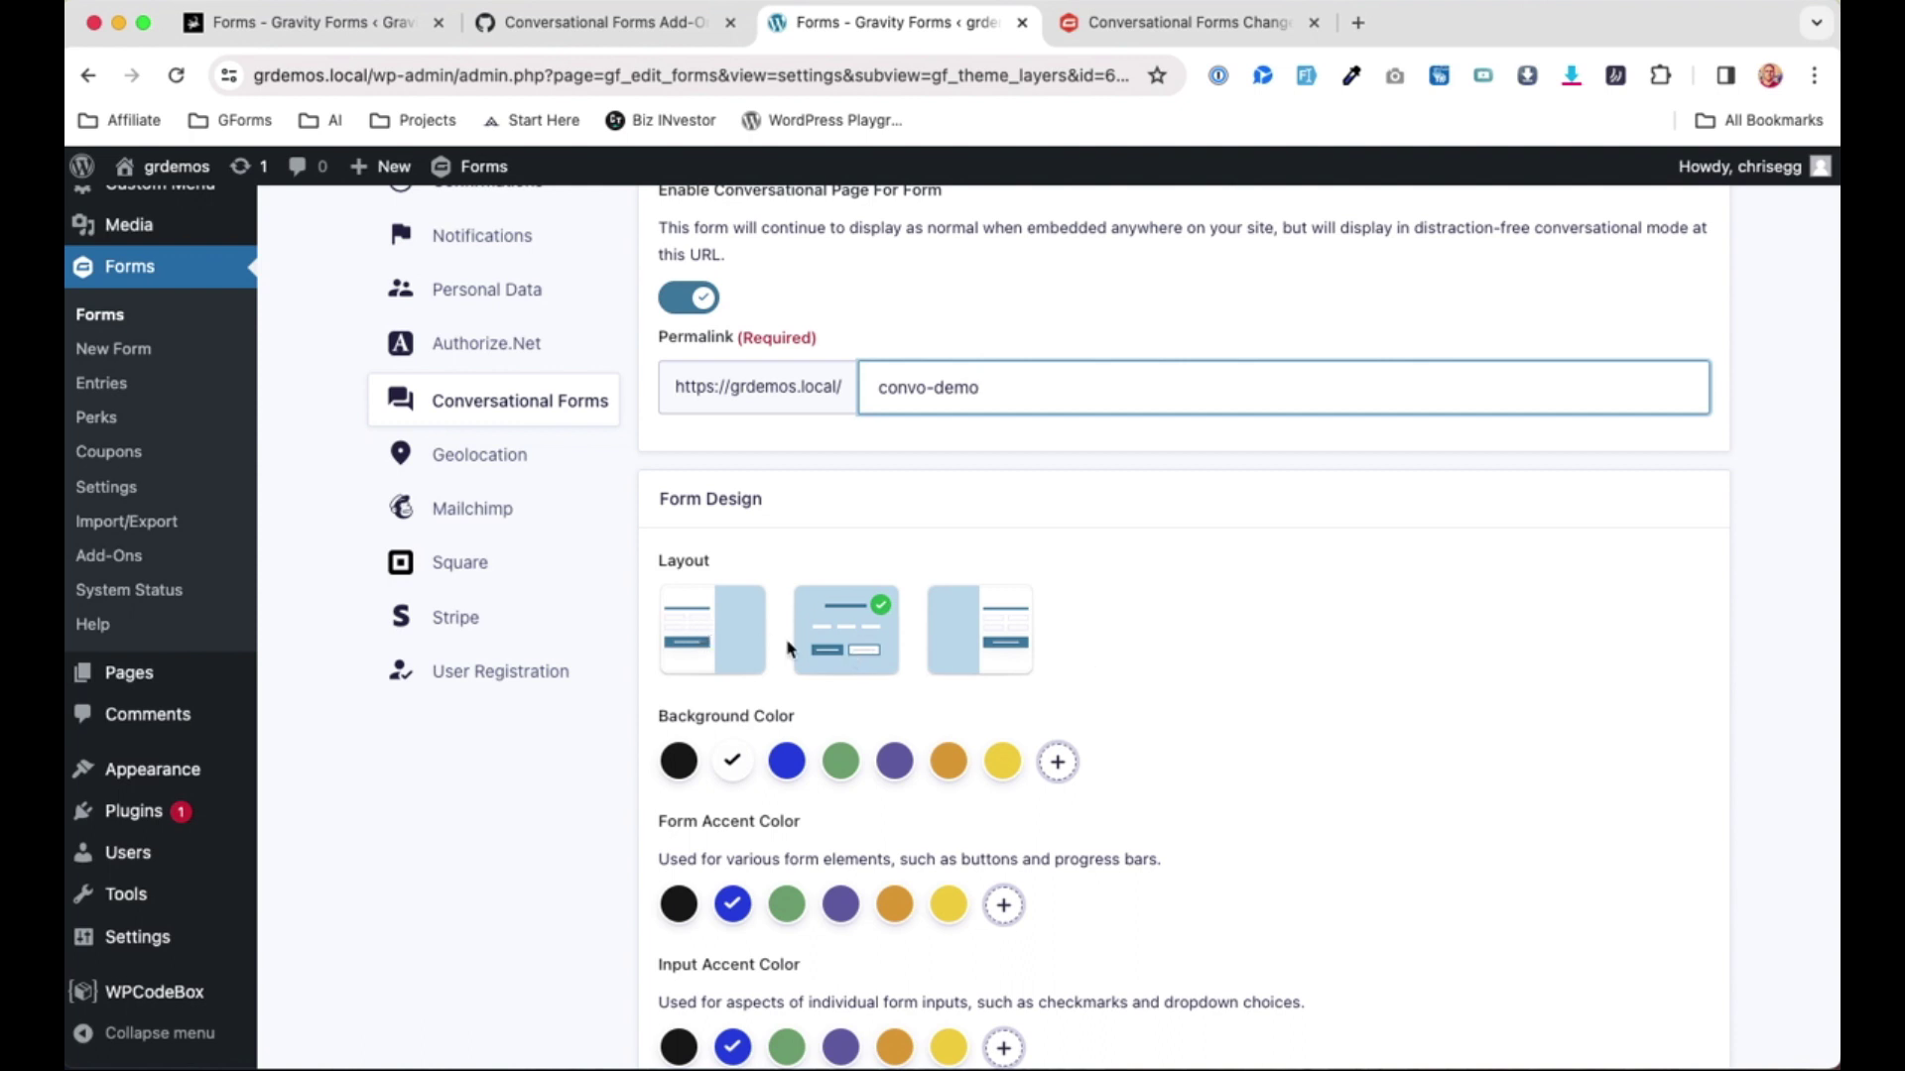
click(703, 633)
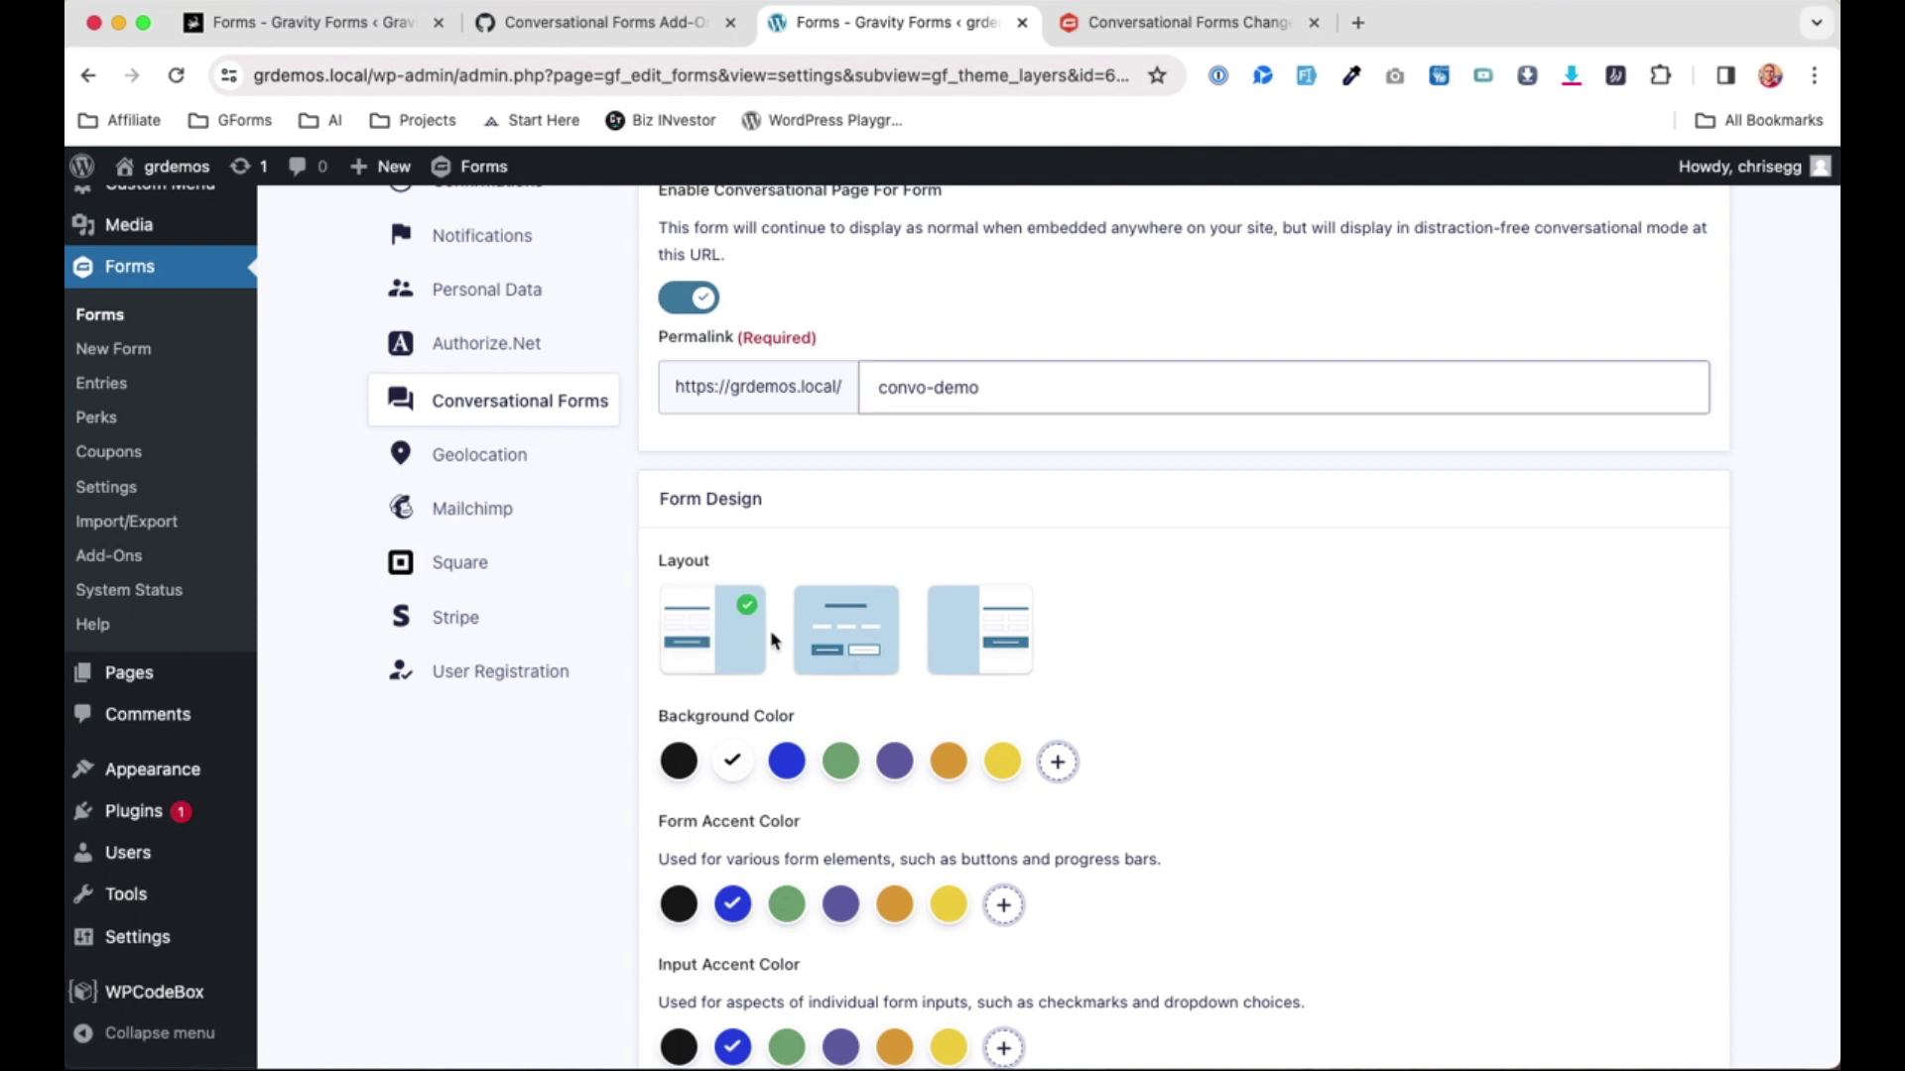
click(844, 627)
click(1011, 636)
Set the form design's background color to black and the form accent color to orange.
scroll(912, 809, down, 2)
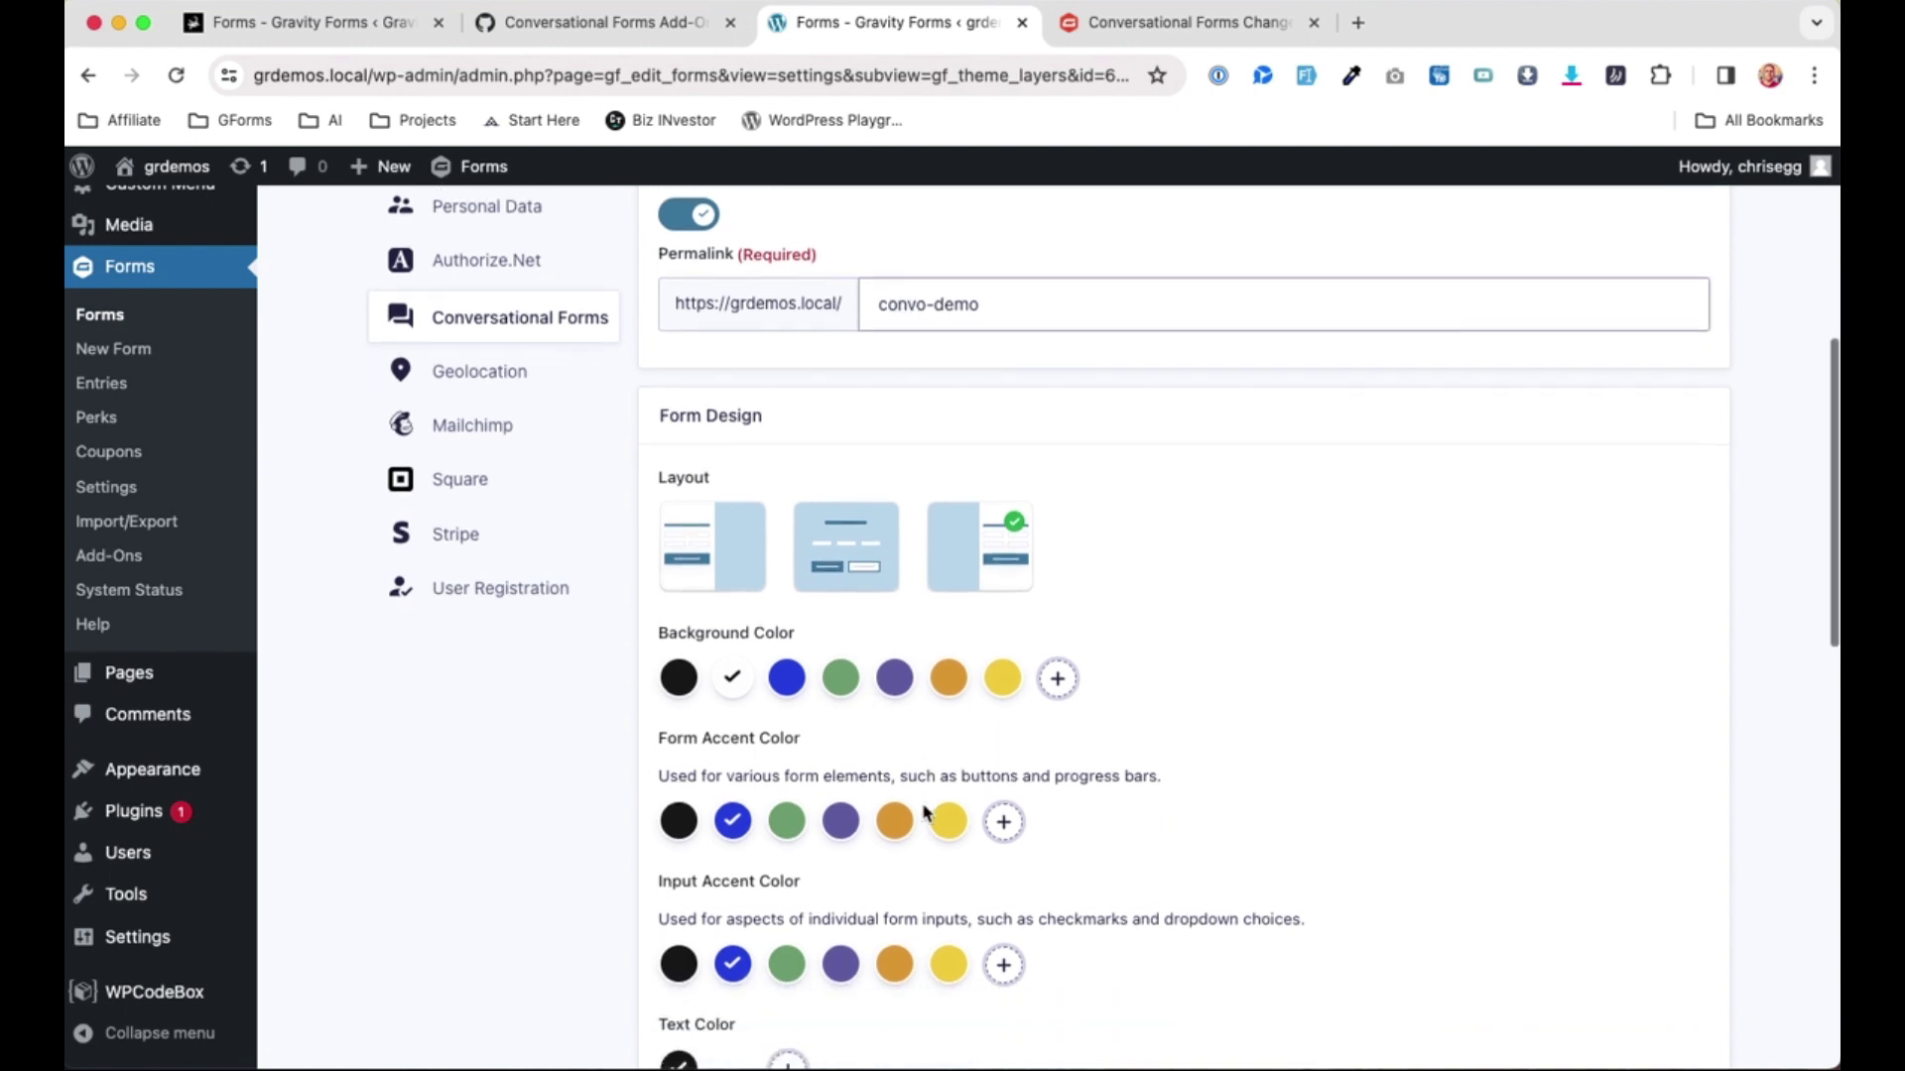
click(679, 678)
scroll(858, 808, down, 2)
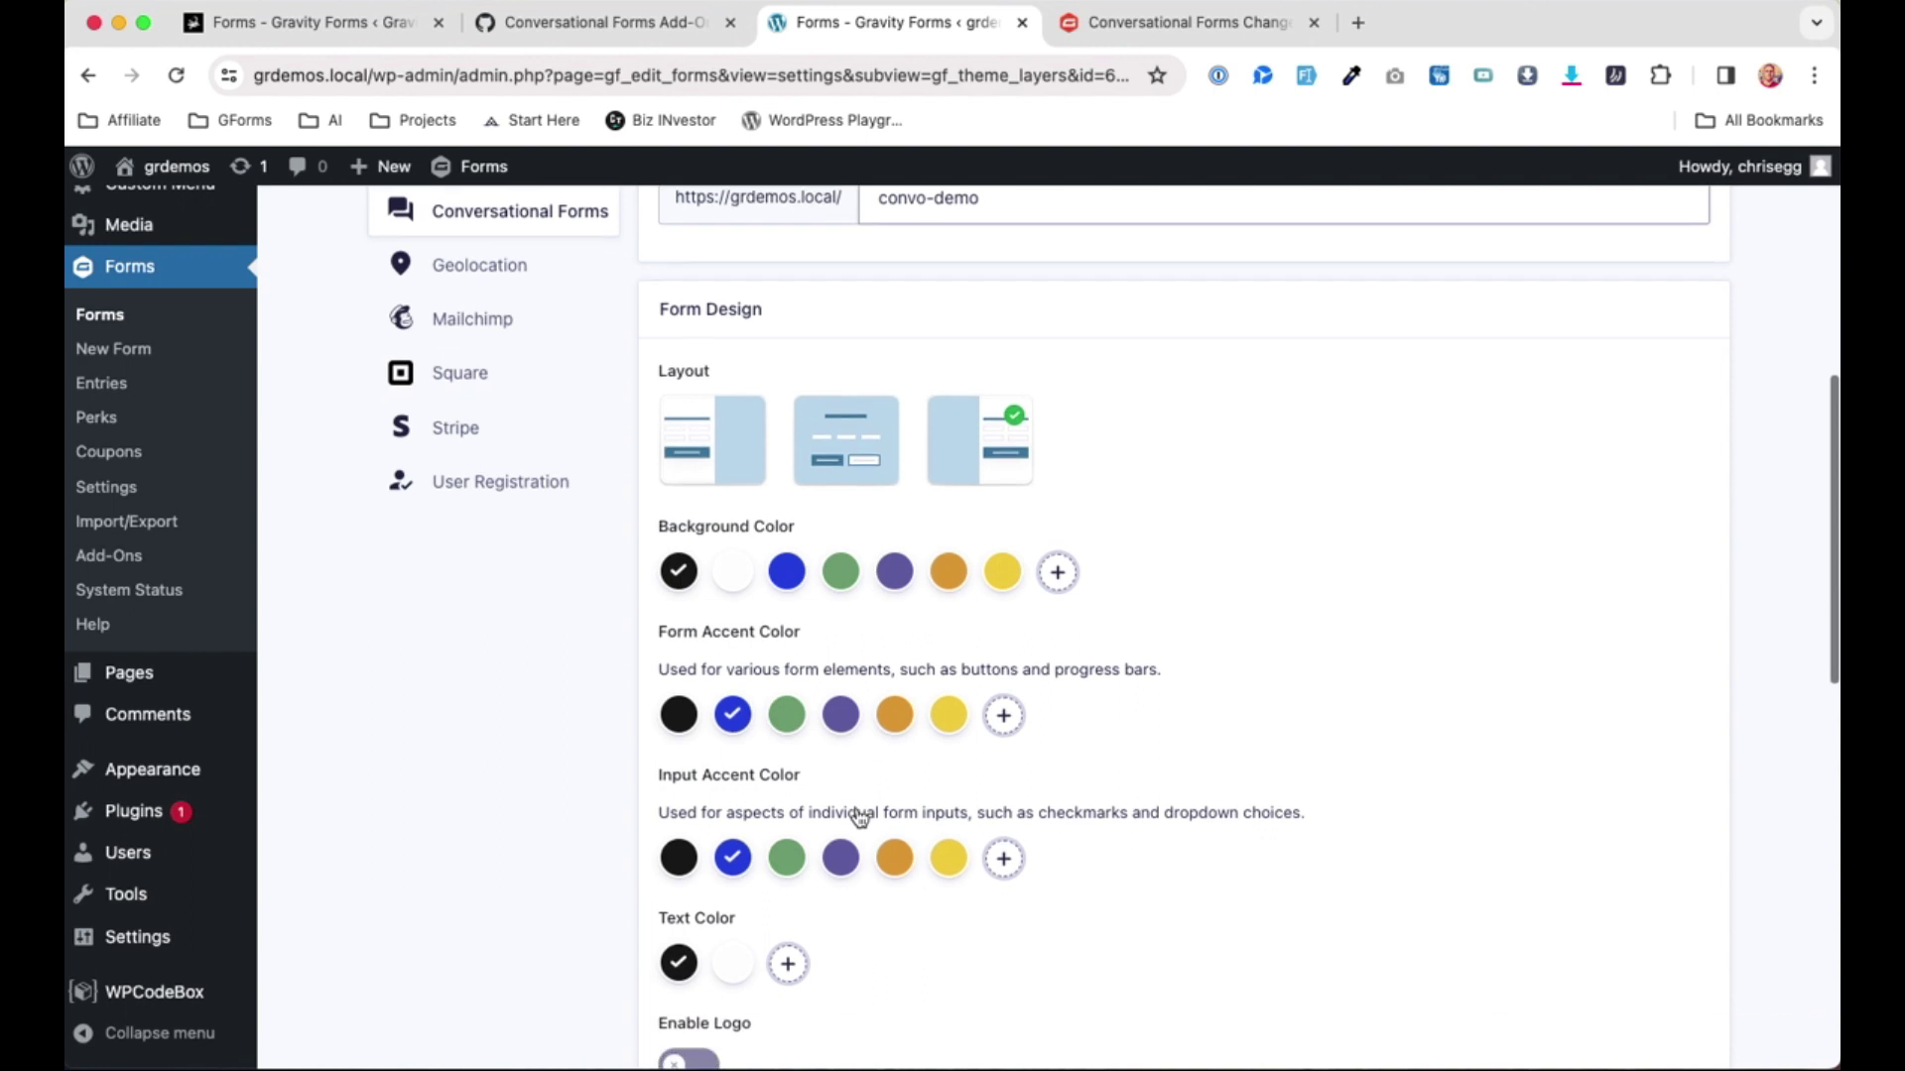
click(894, 715)
Set the input accent color to purple and the text color to white.
scroll(803, 779, down, 3)
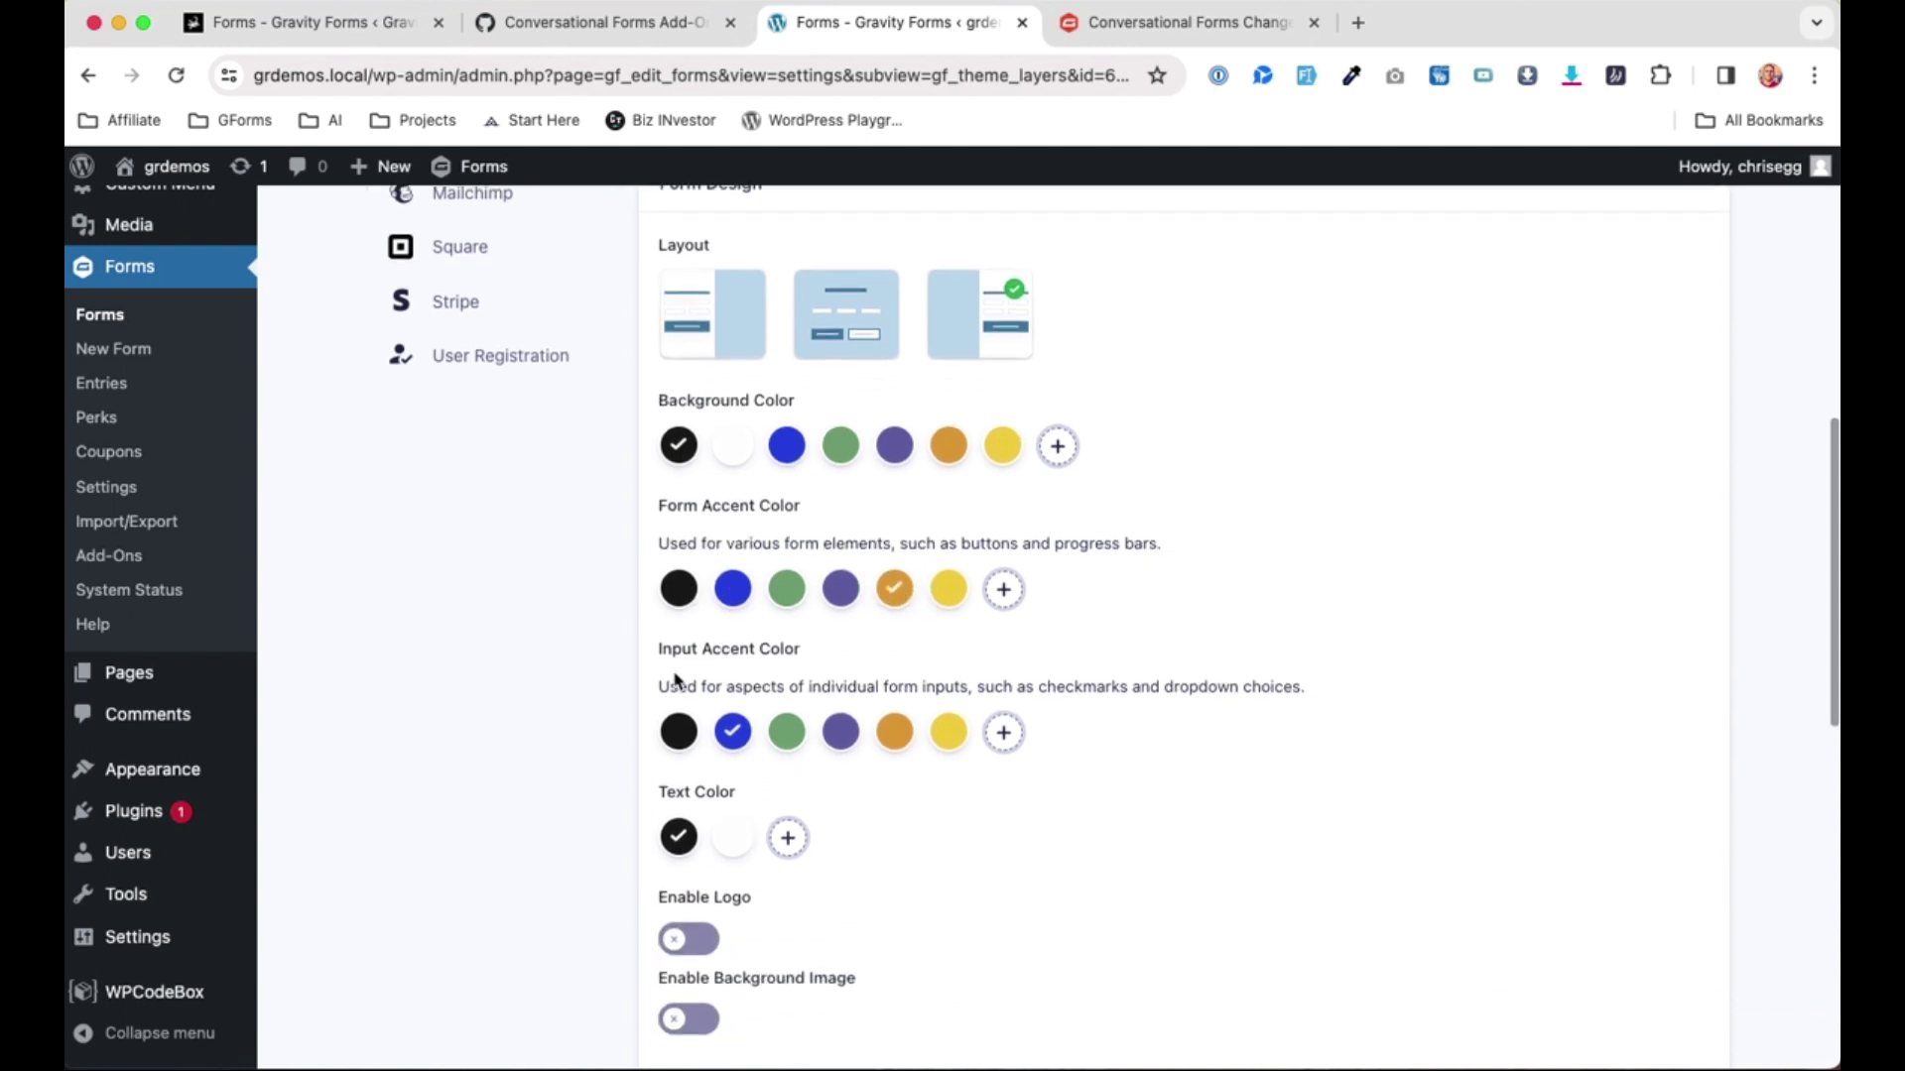
scroll(848, 824, down, 1)
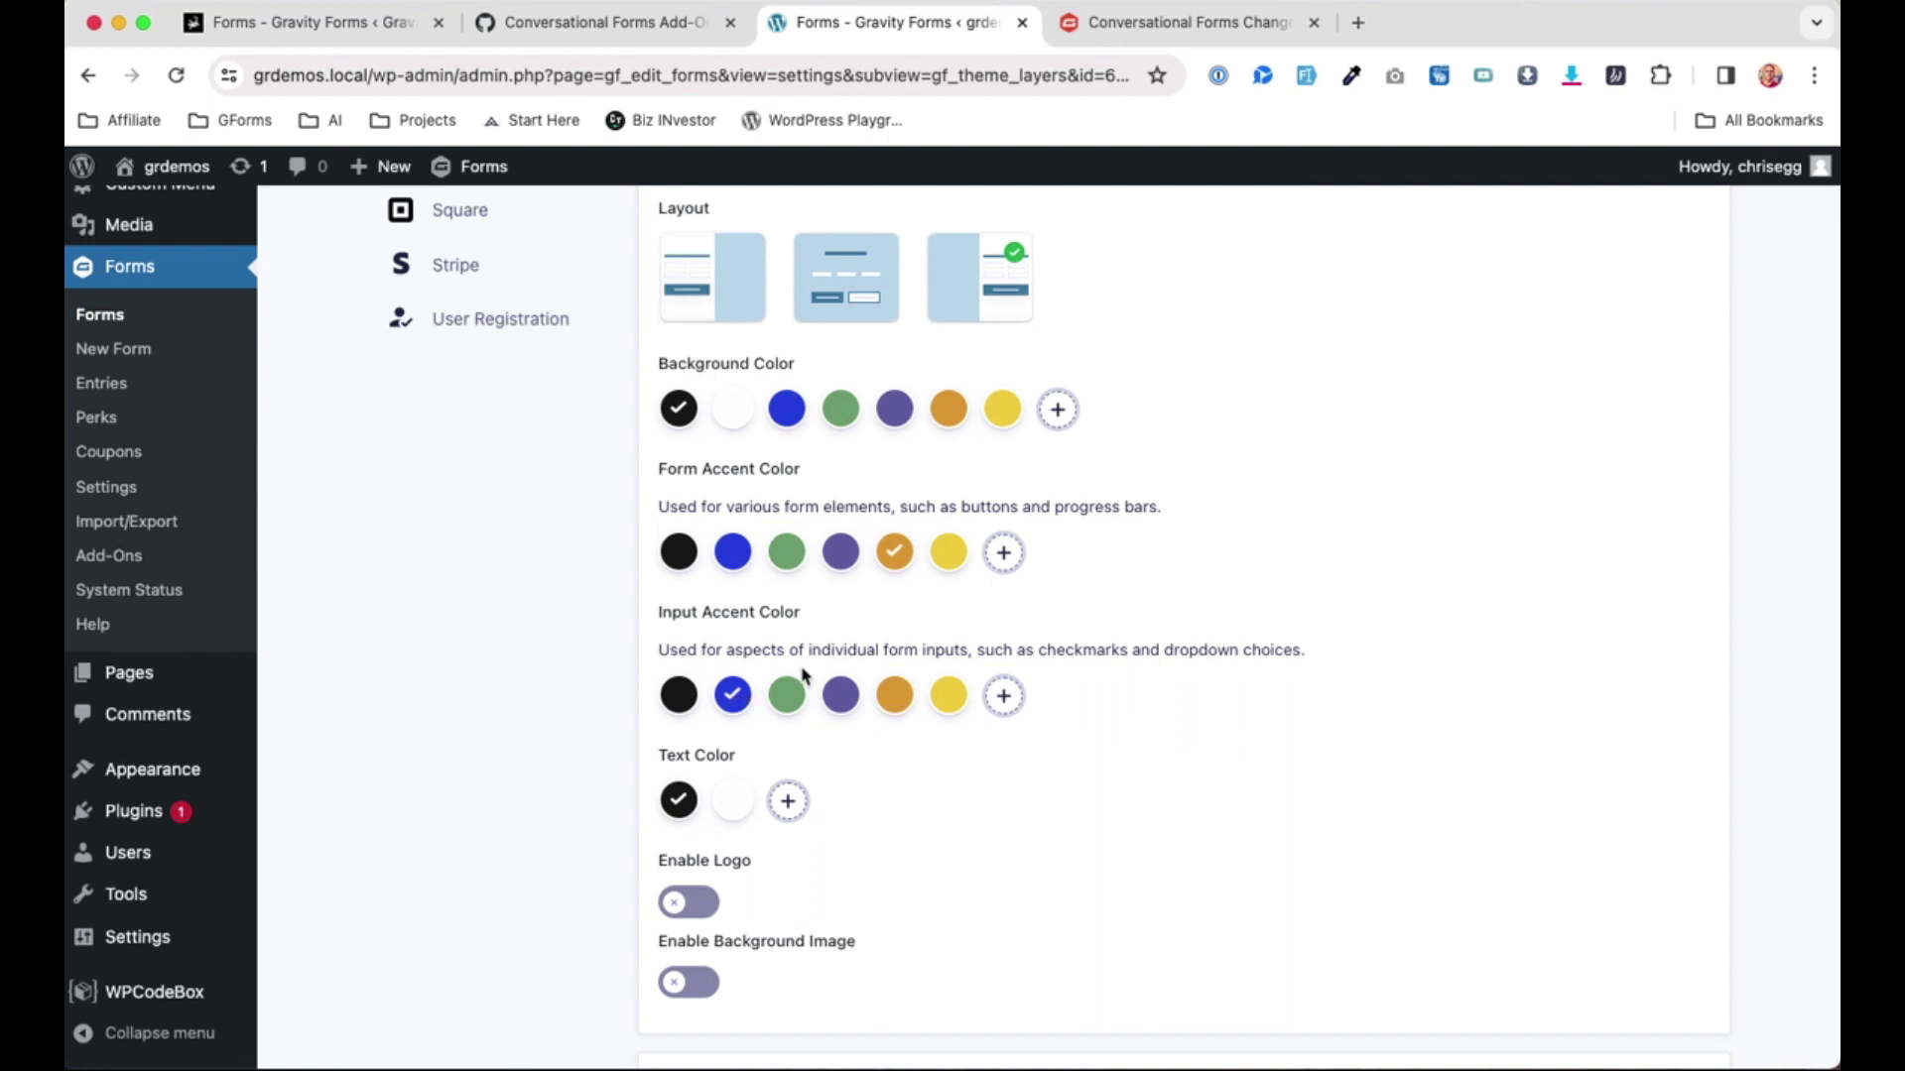
click(841, 696)
scroll(965, 833, down, 2)
scroll(875, 774, up, 3)
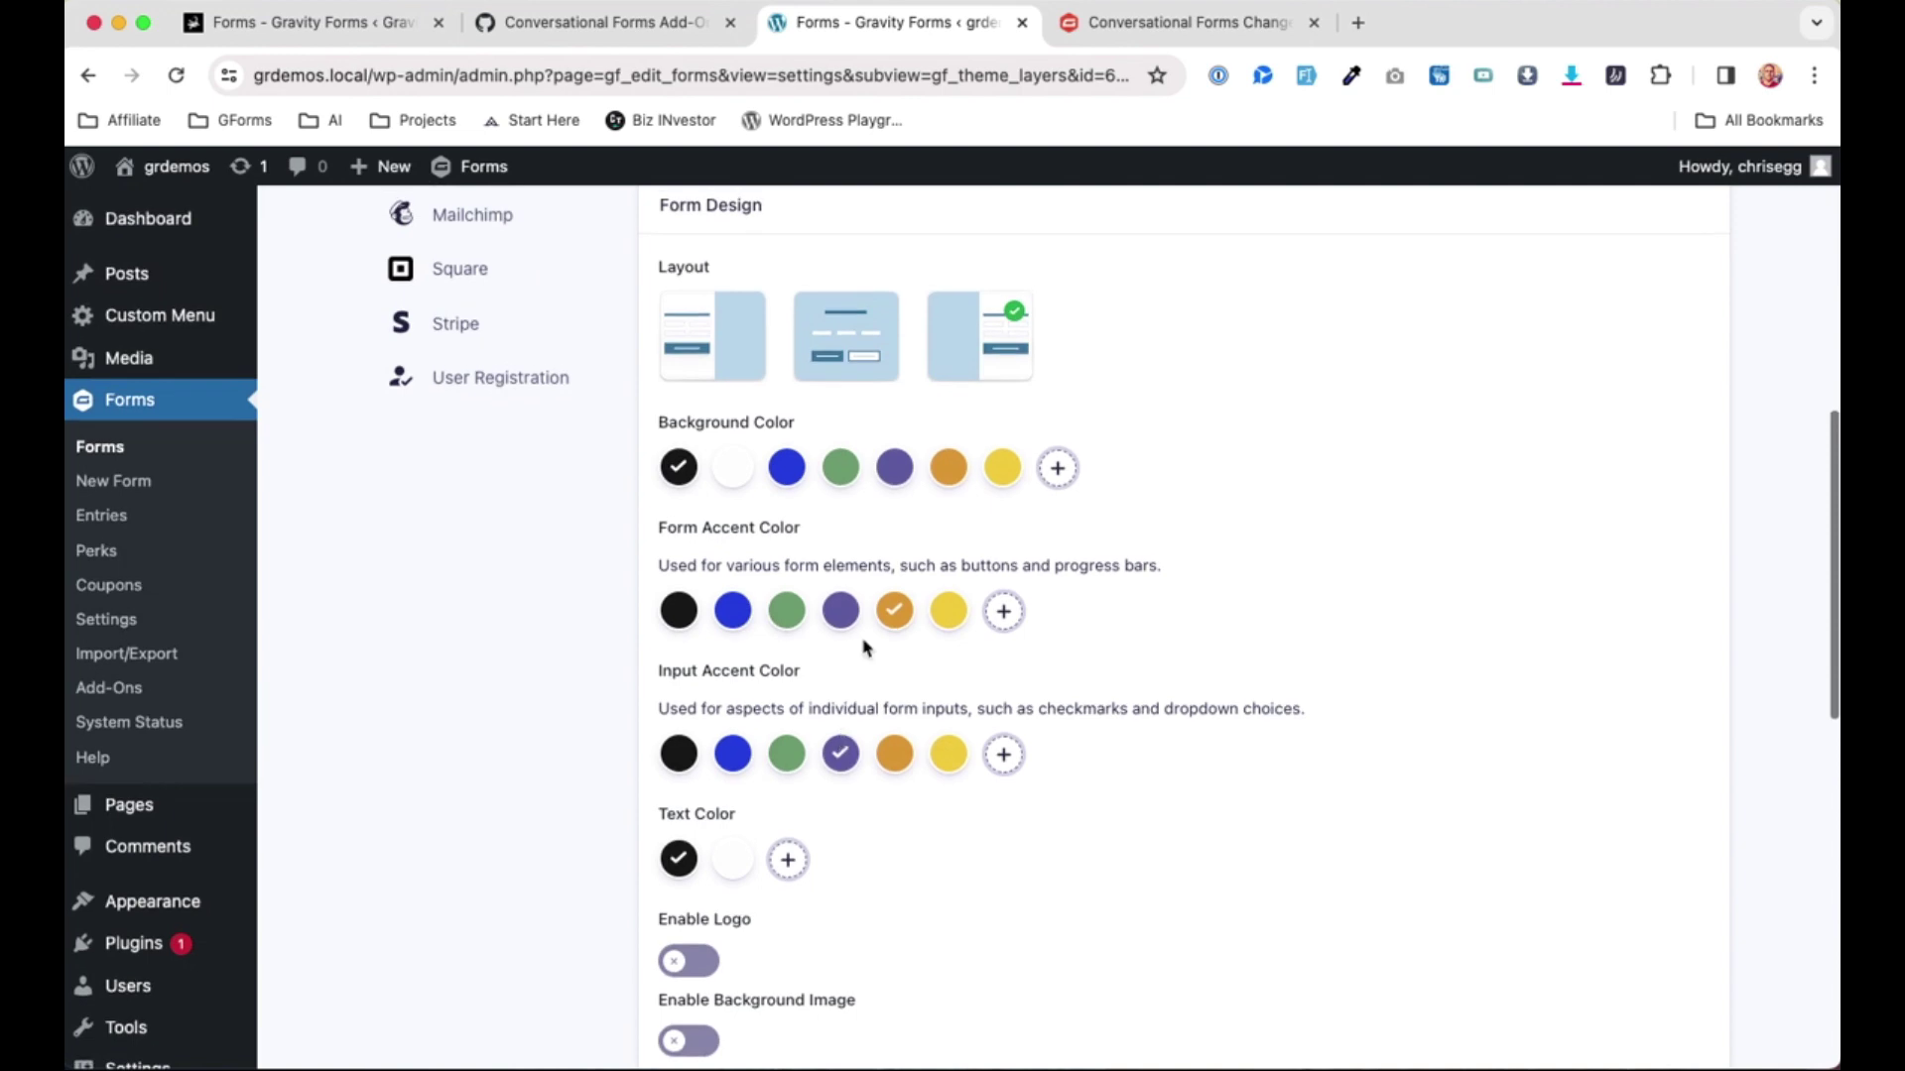
scroll(893, 753, down, 2)
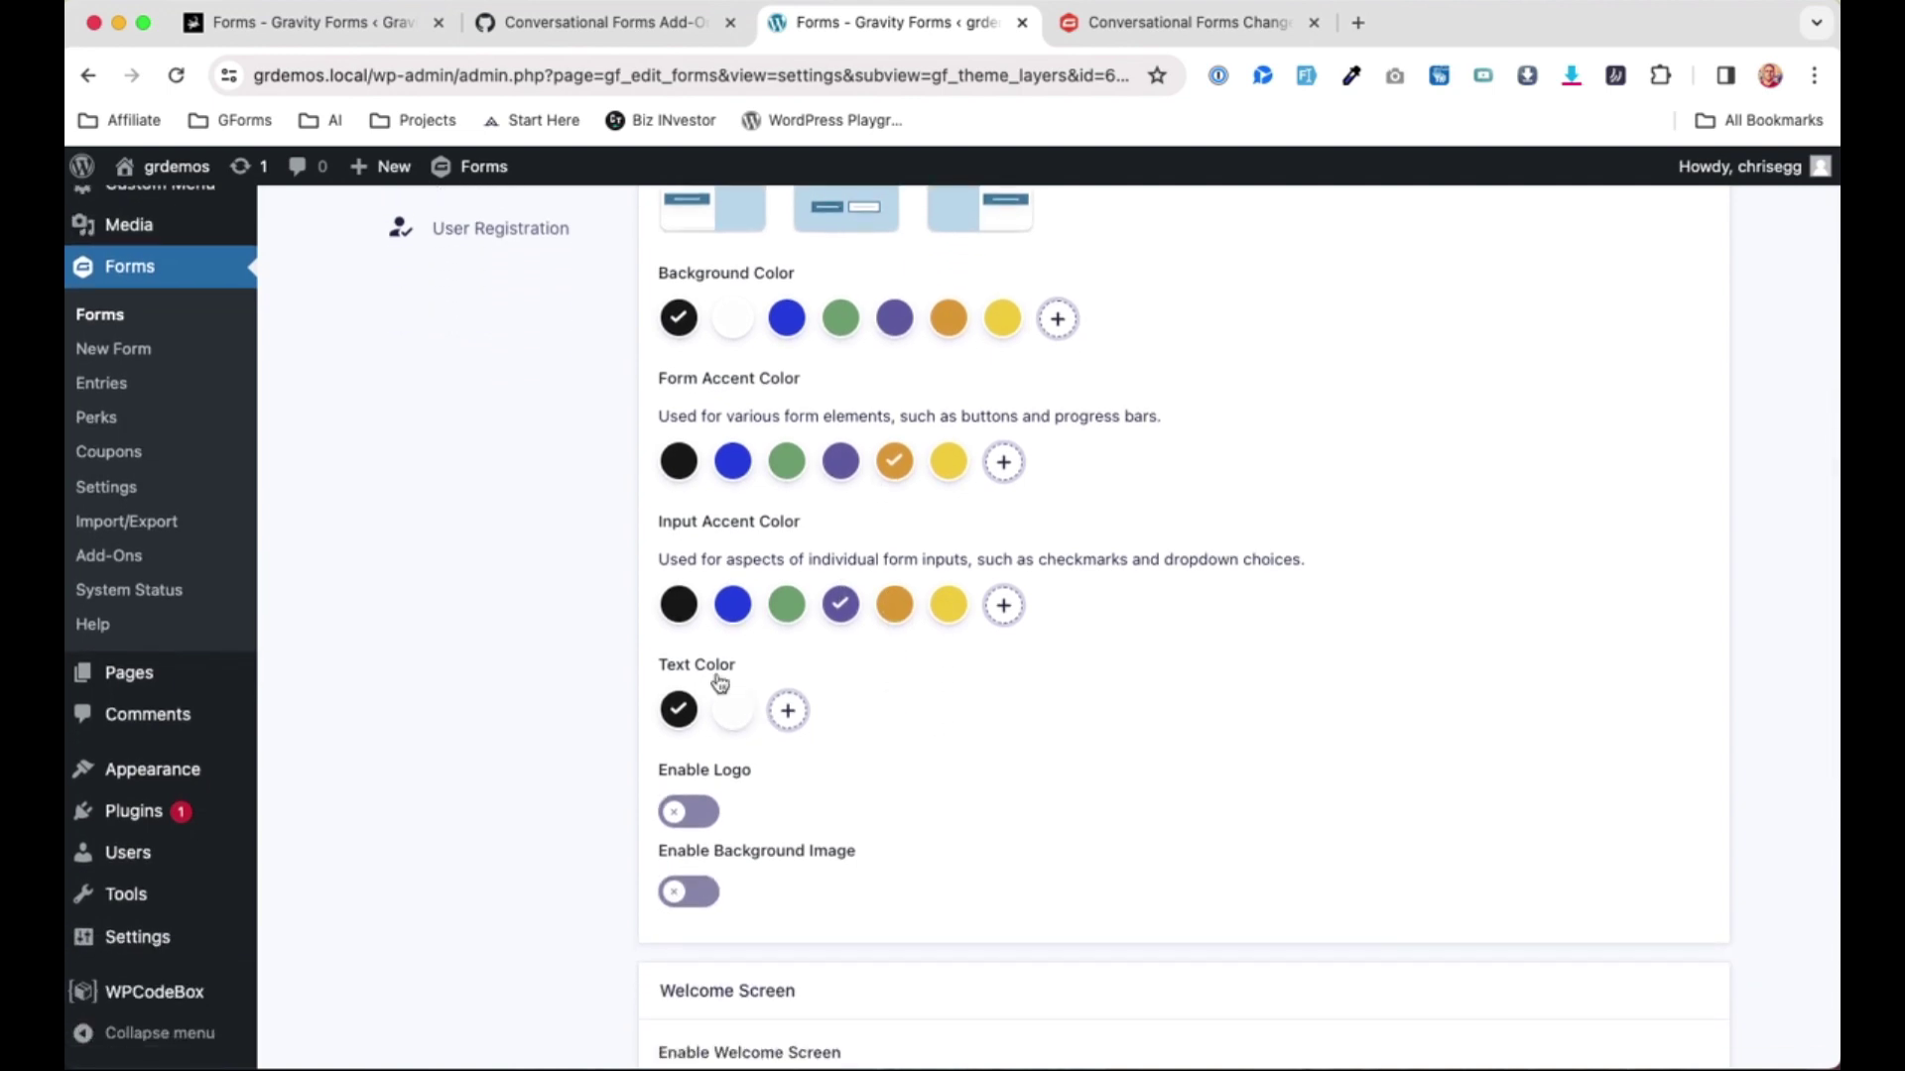
scroll(901, 728, down, 1)
click(739, 627)
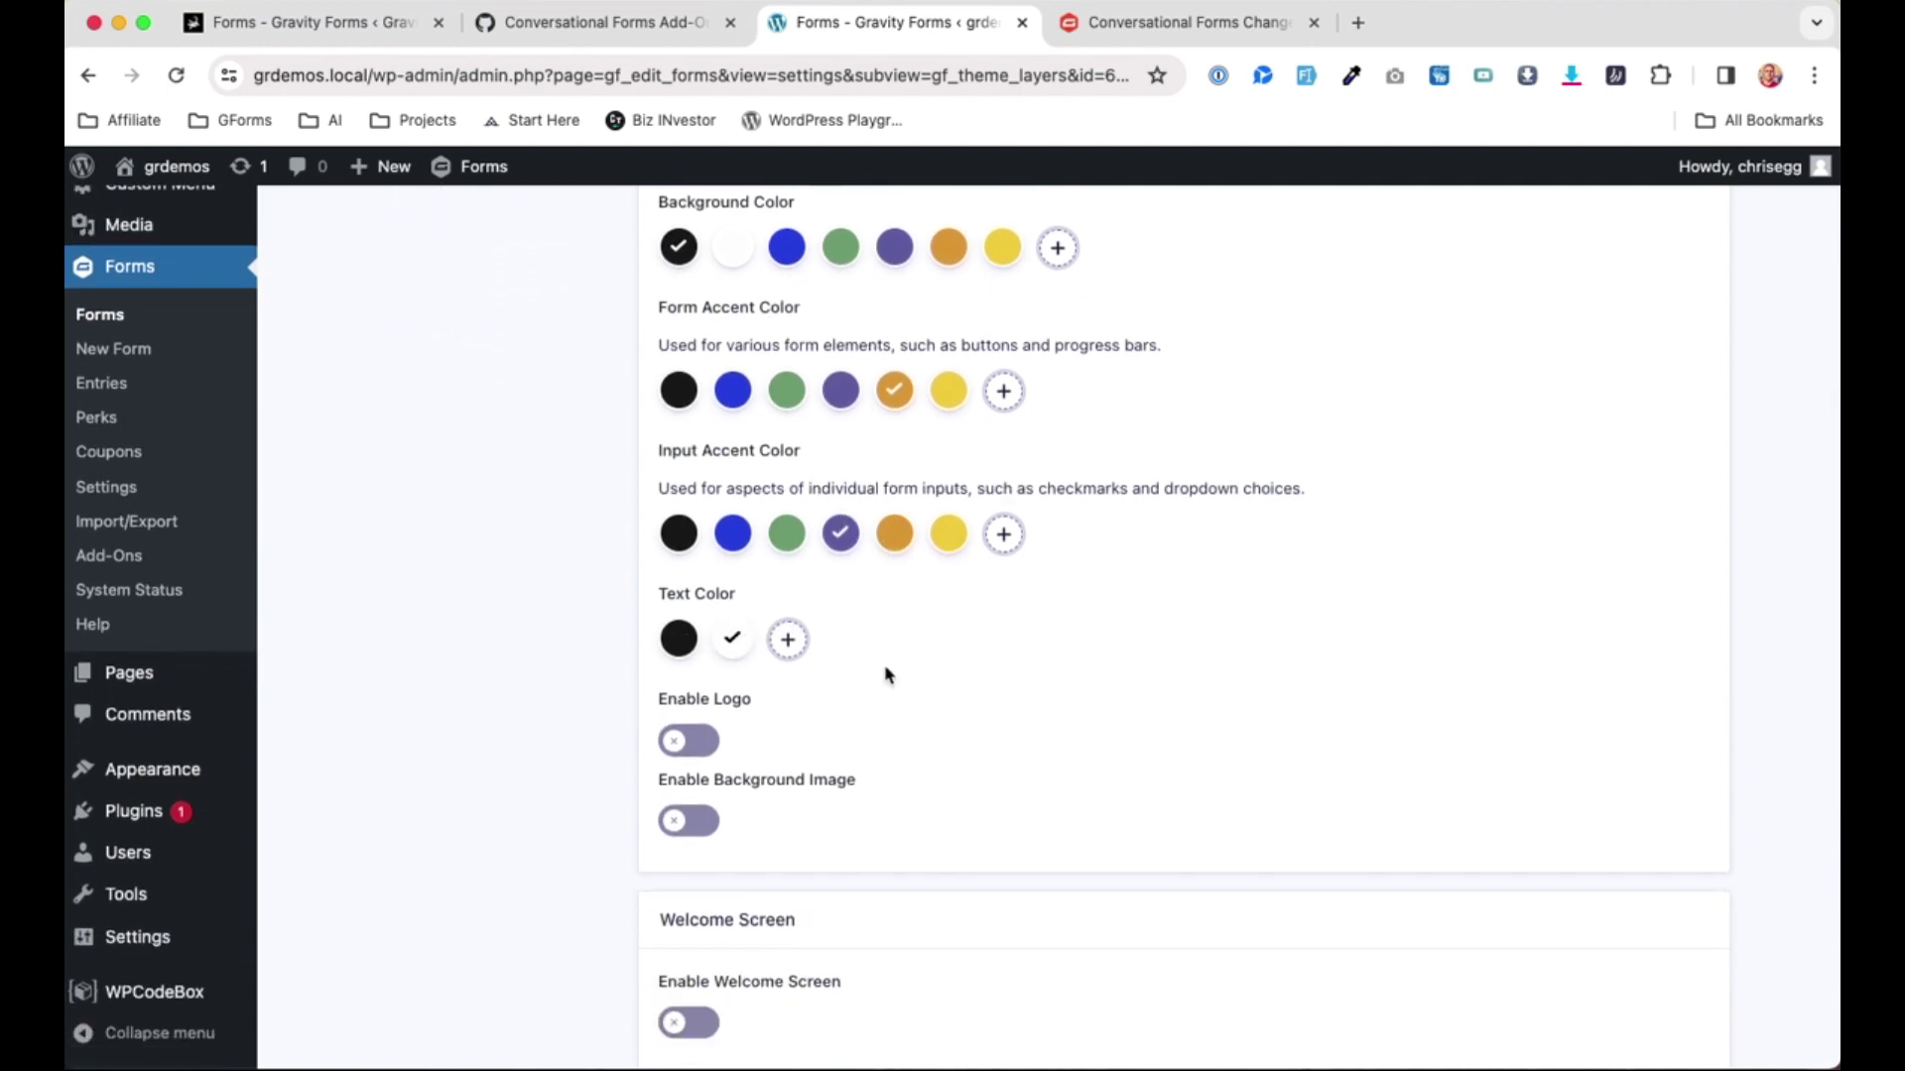
scroll(884, 672, up, 4)
scroll(818, 651, down, 4)
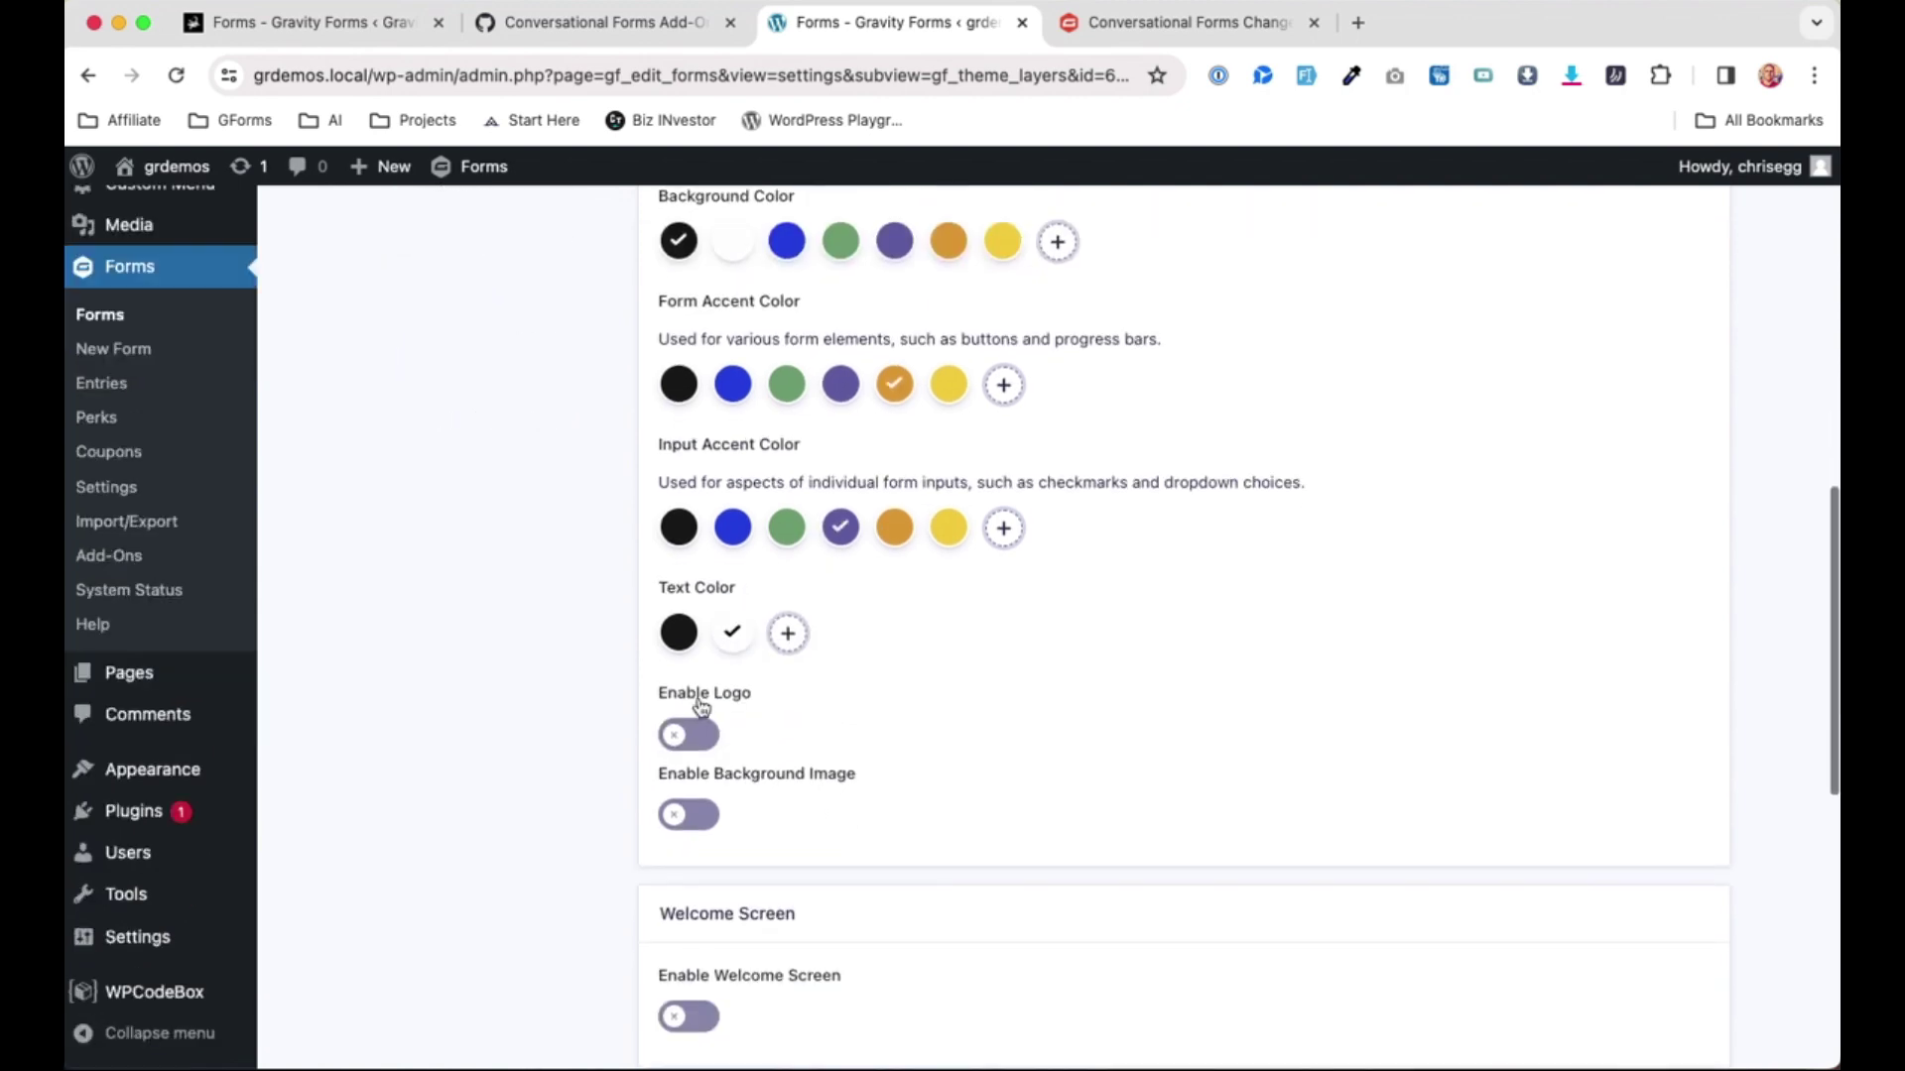
click(710, 738)
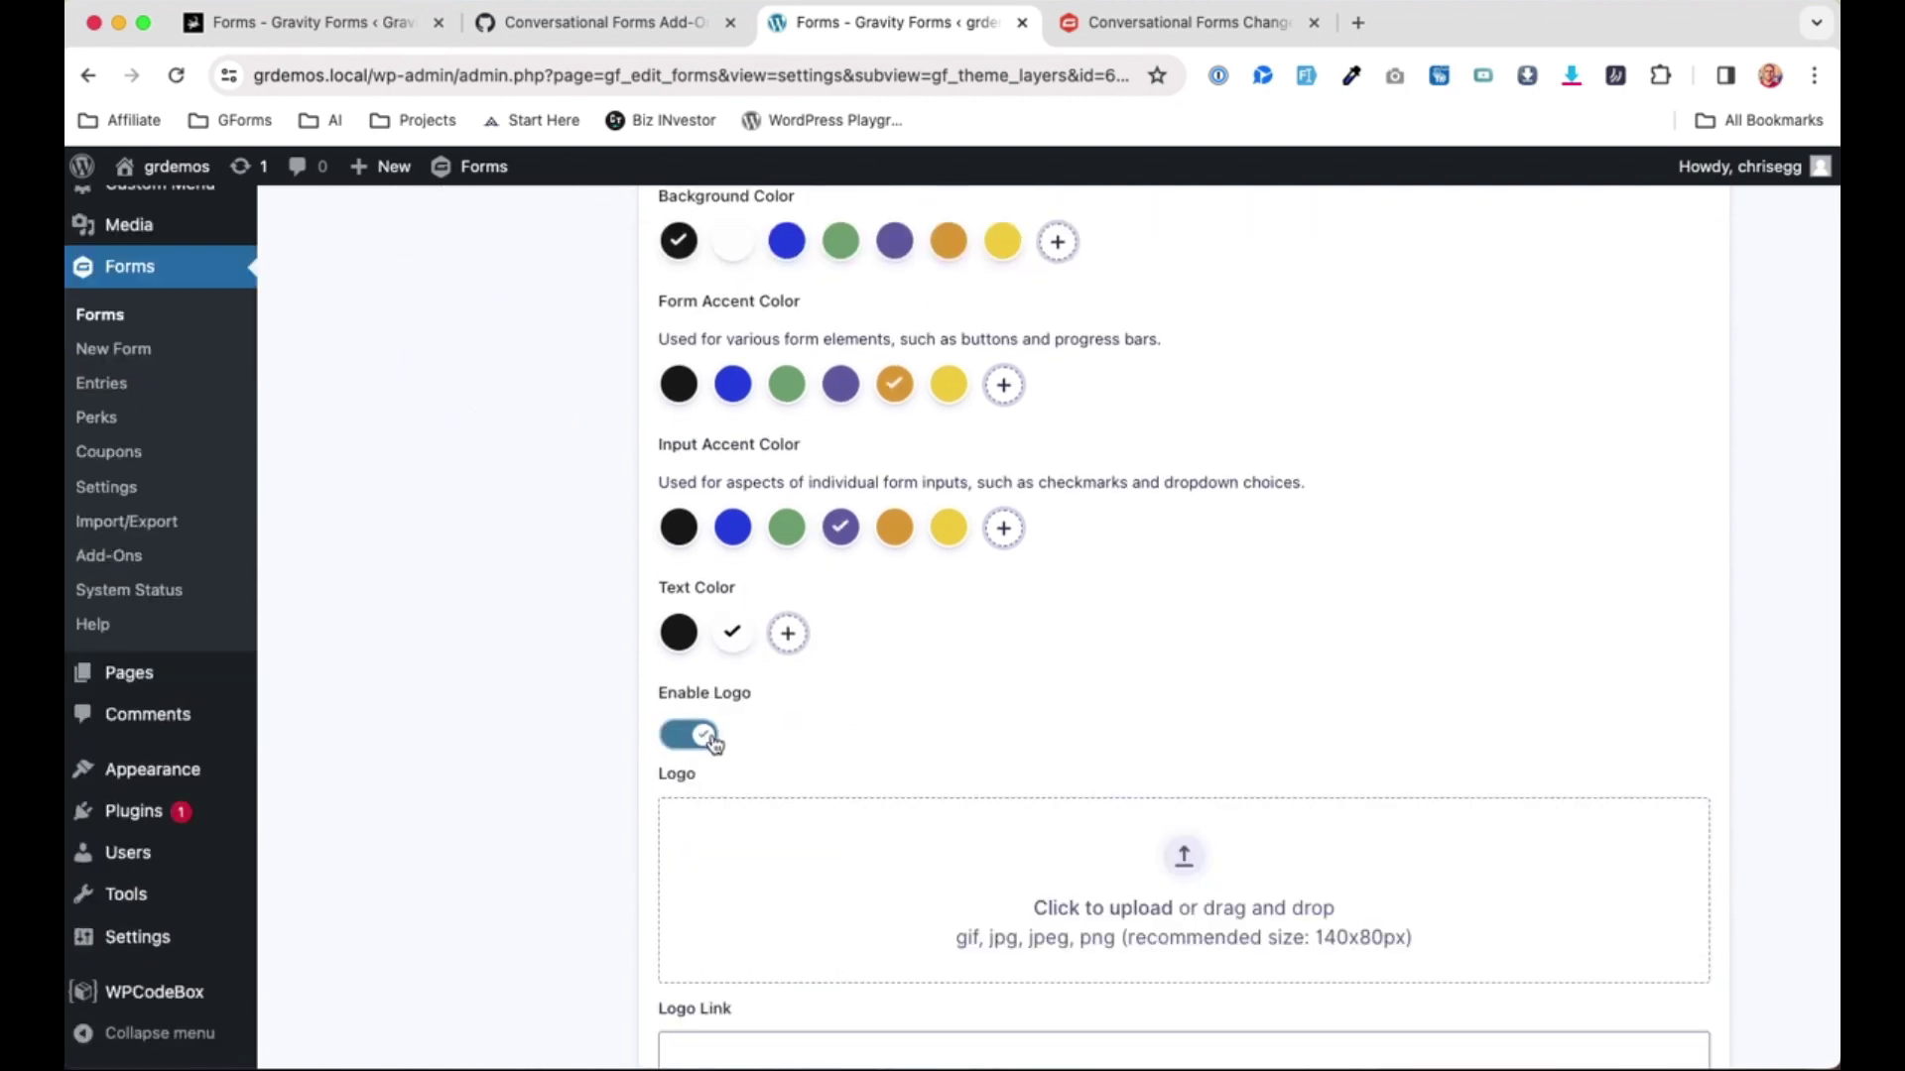
scroll(714, 742, down, 3)
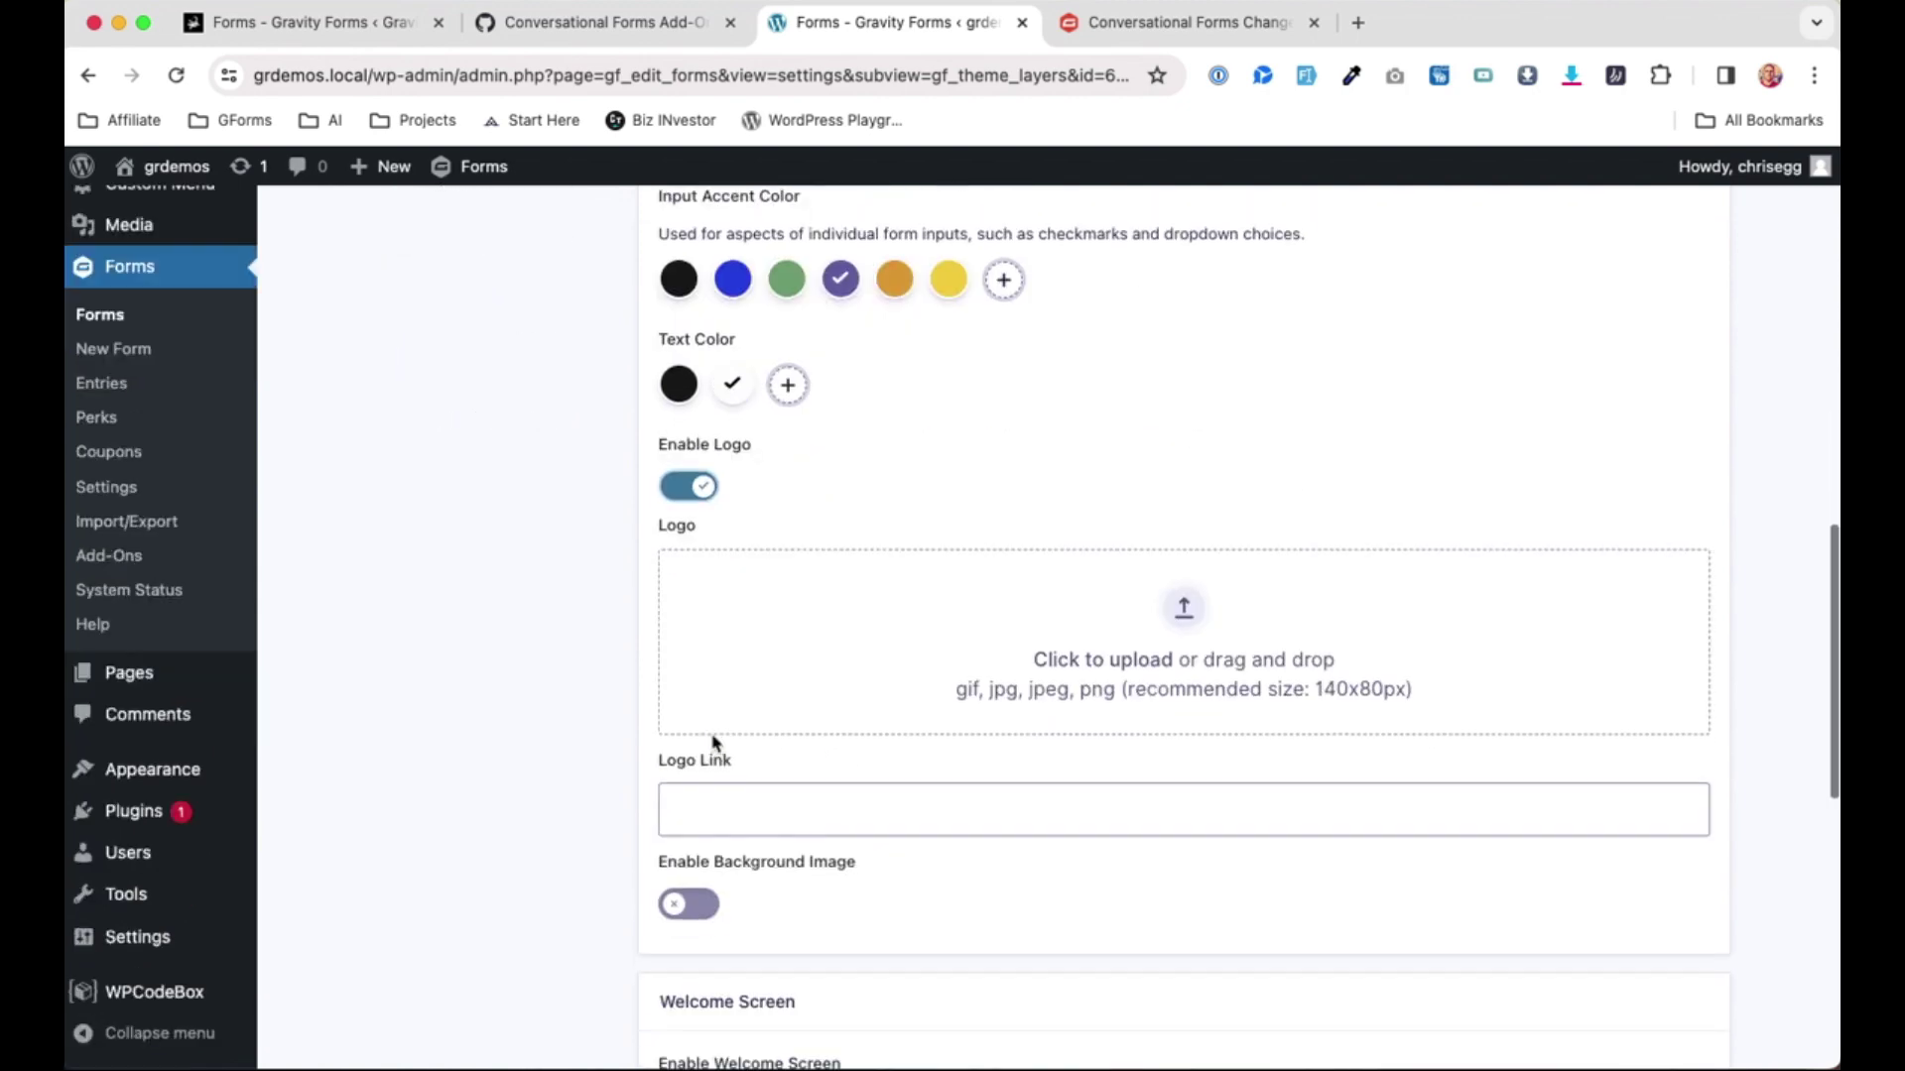
click(688, 487)
Enable the background image option and look at the images available in the media library.
click(695, 568)
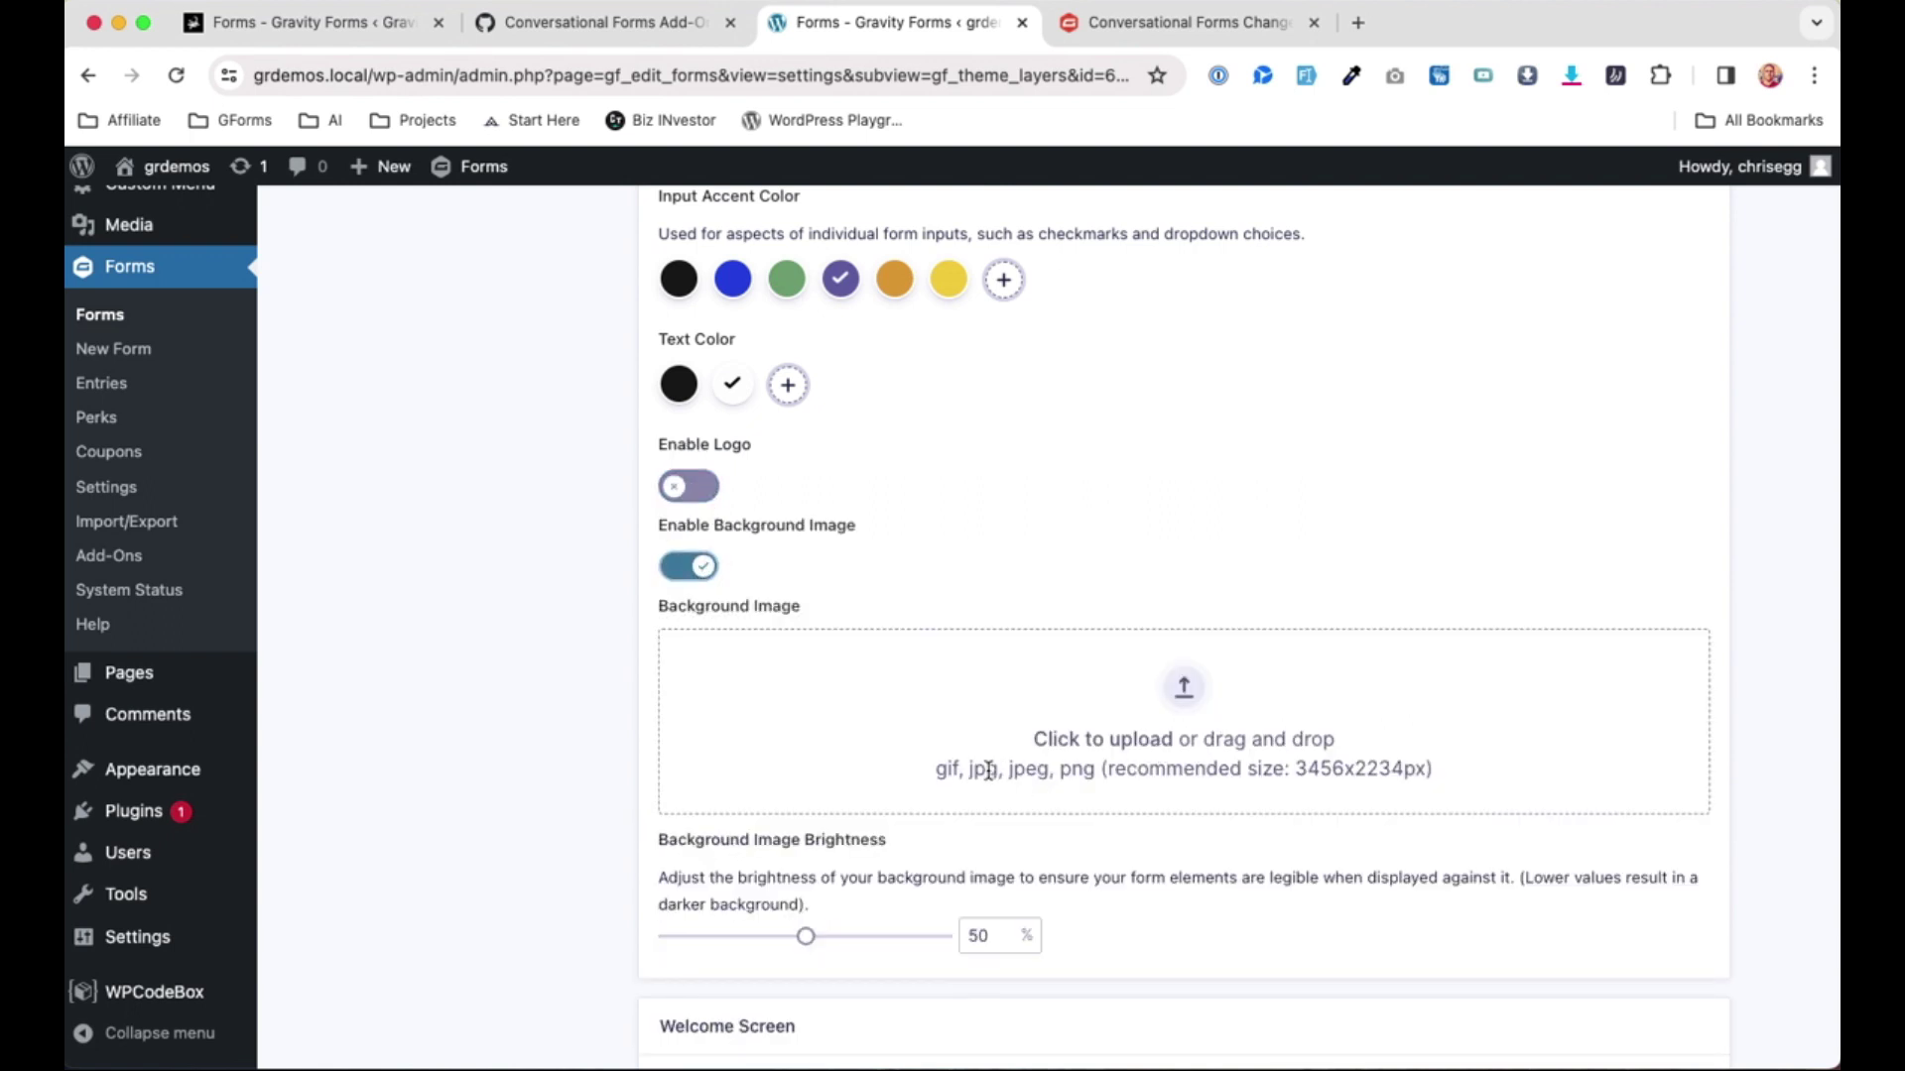
click(1498, 779)
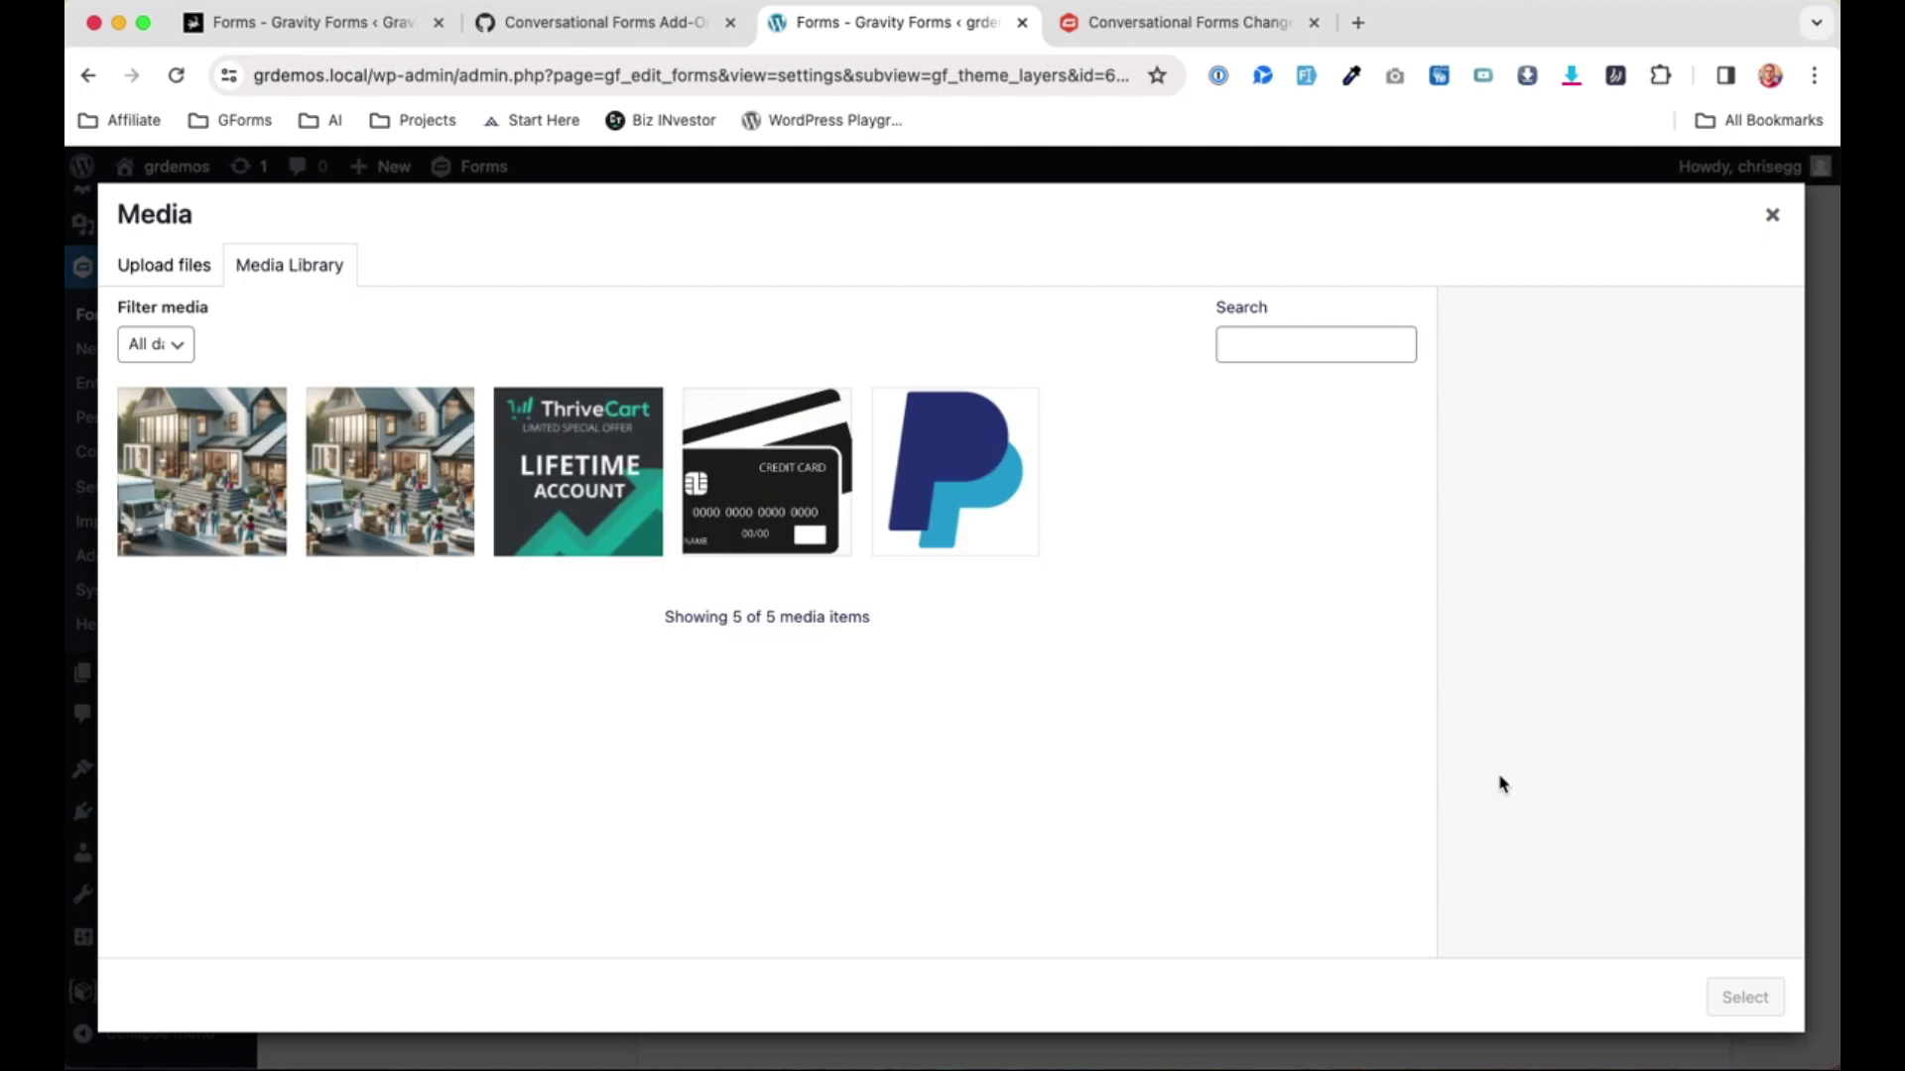
click(1772, 215)
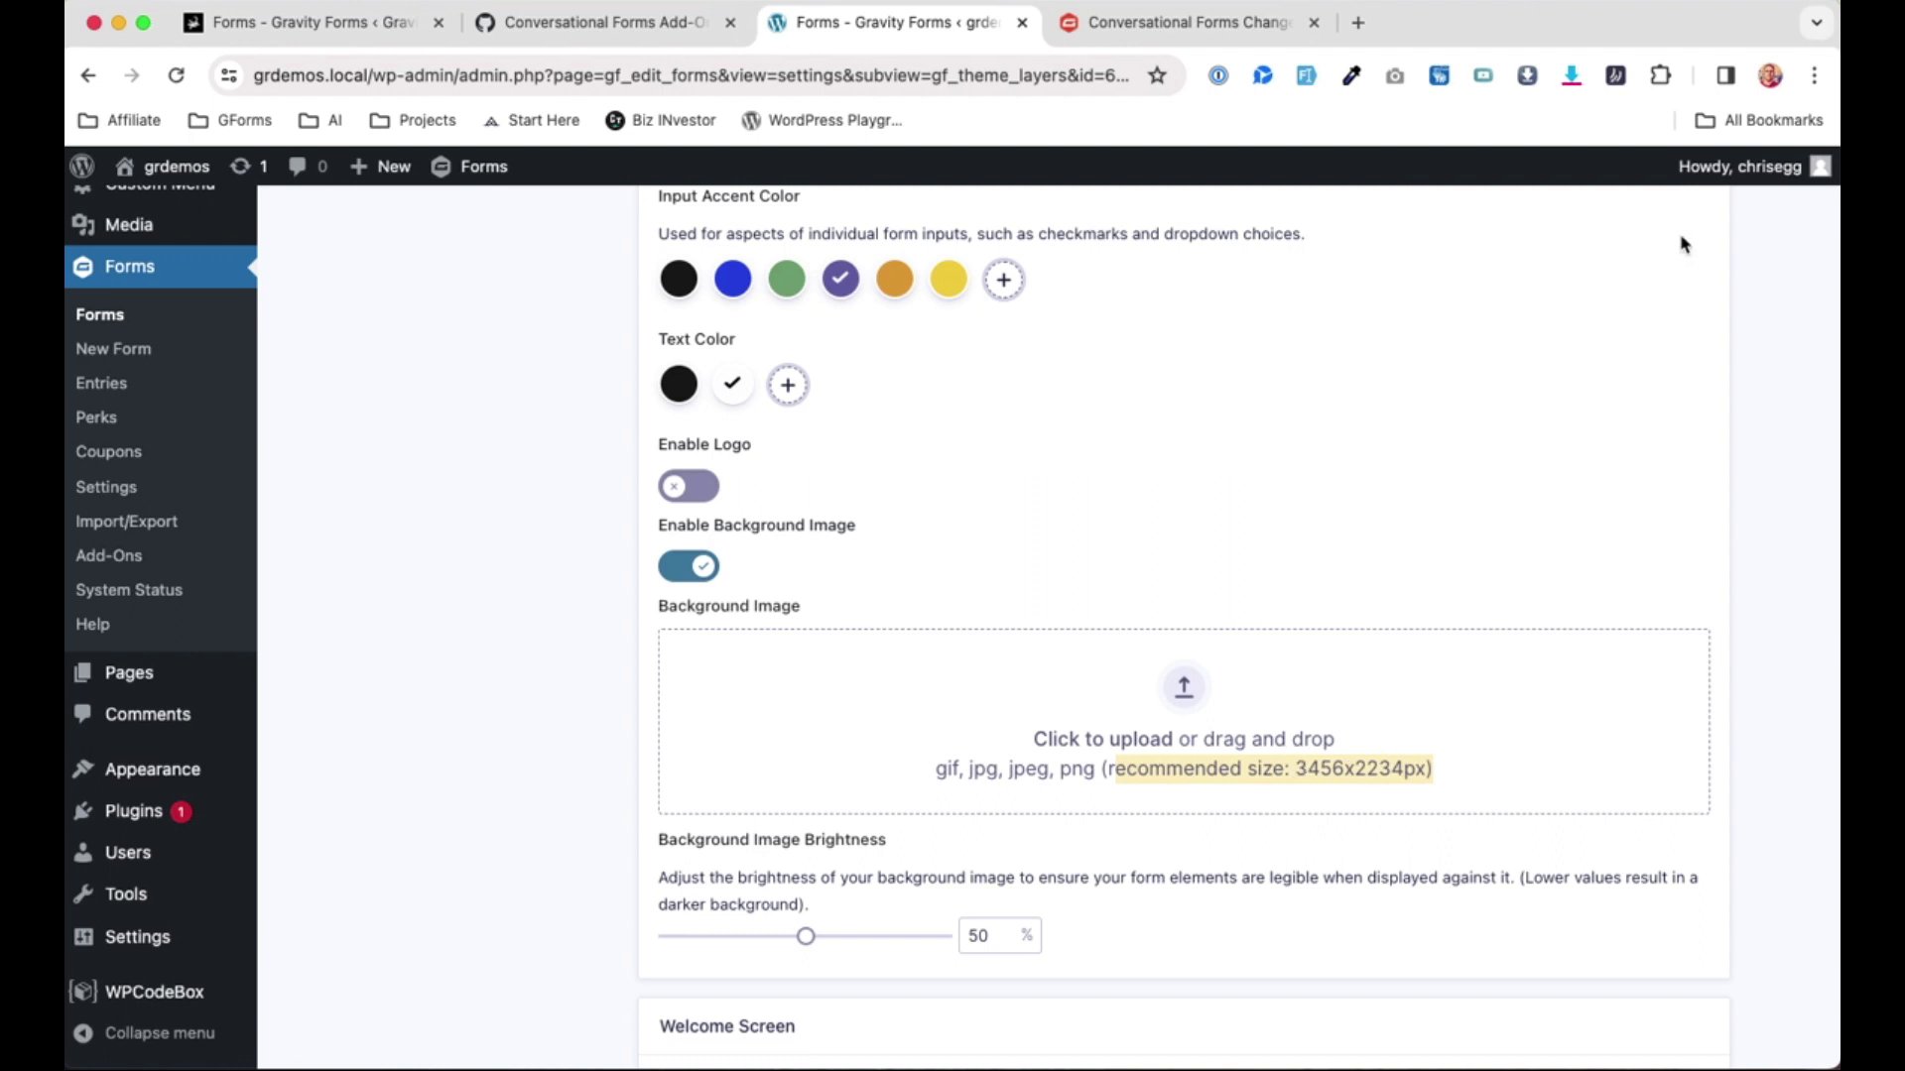
Set the first "movingin" house and moving truck picture from the media library as the background image.
click(1203, 707)
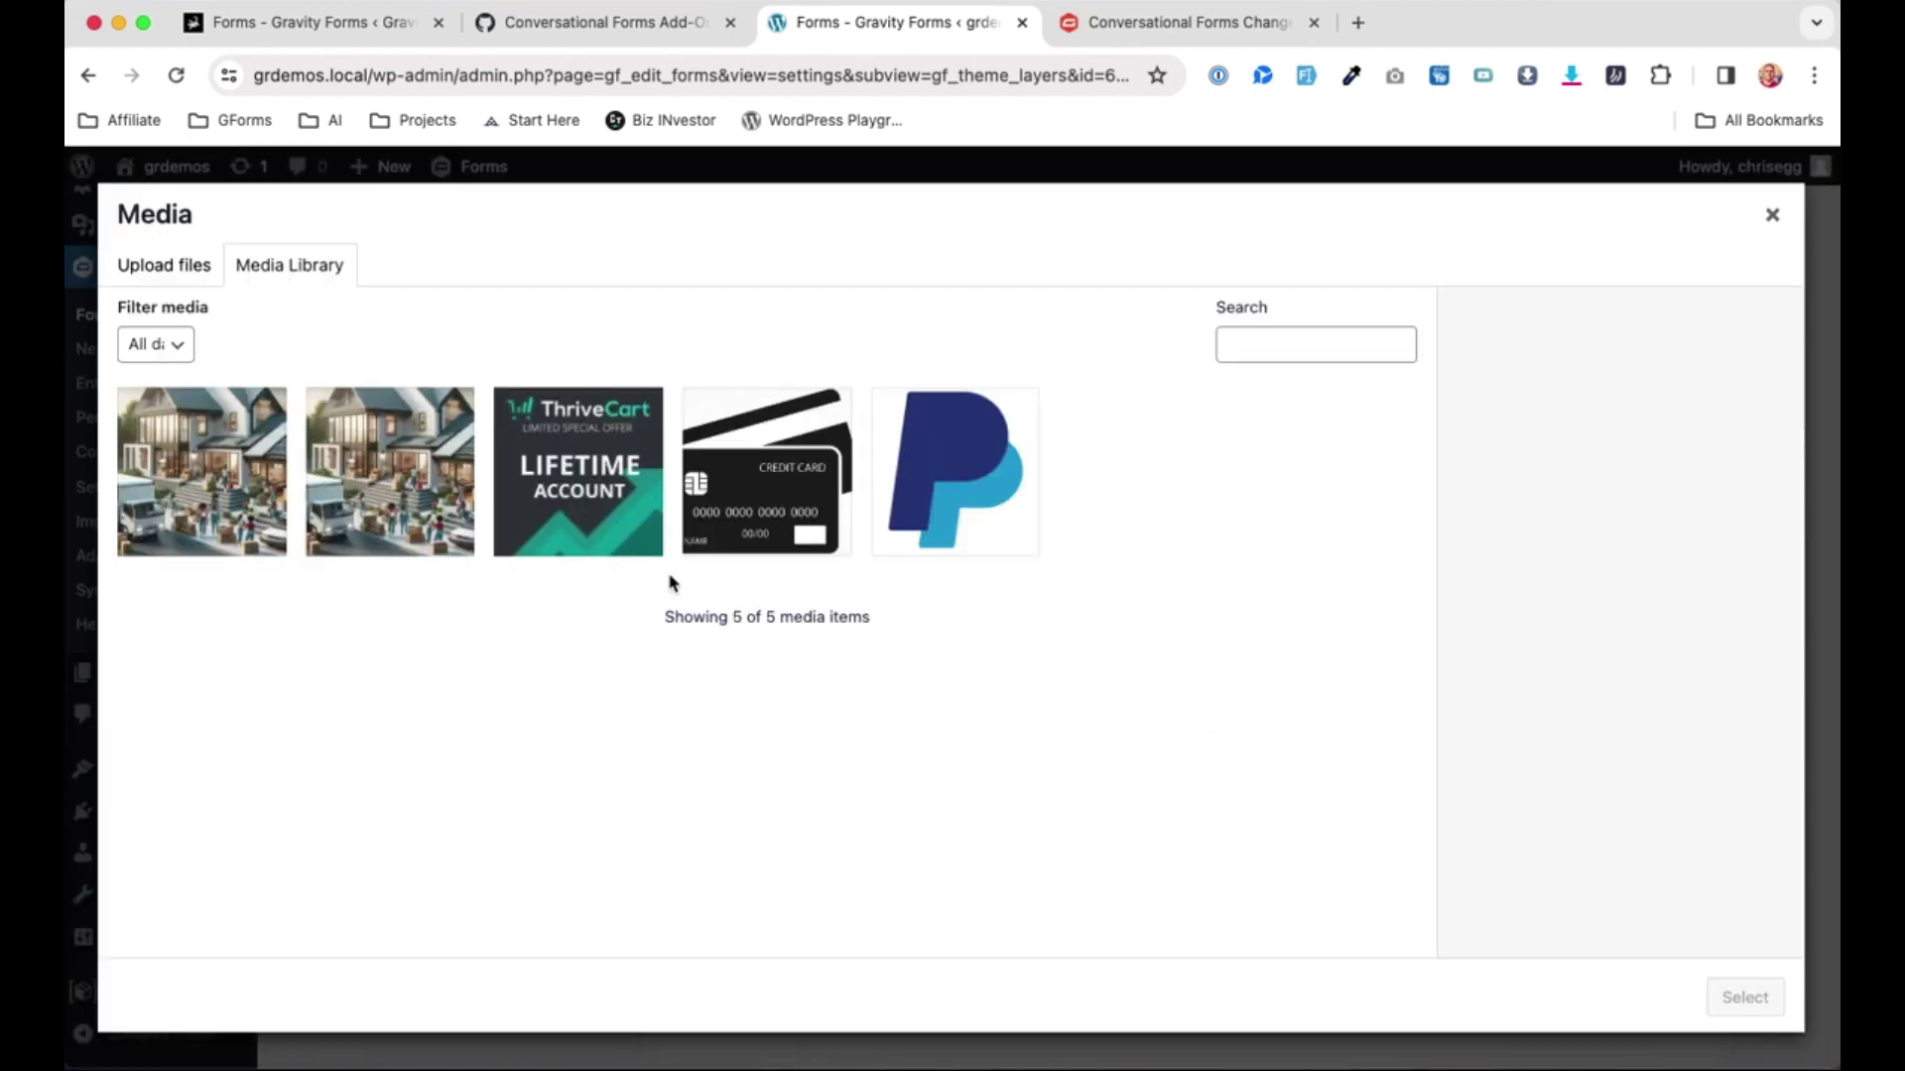
click(238, 508)
scroll(1521, 848, down, 2)
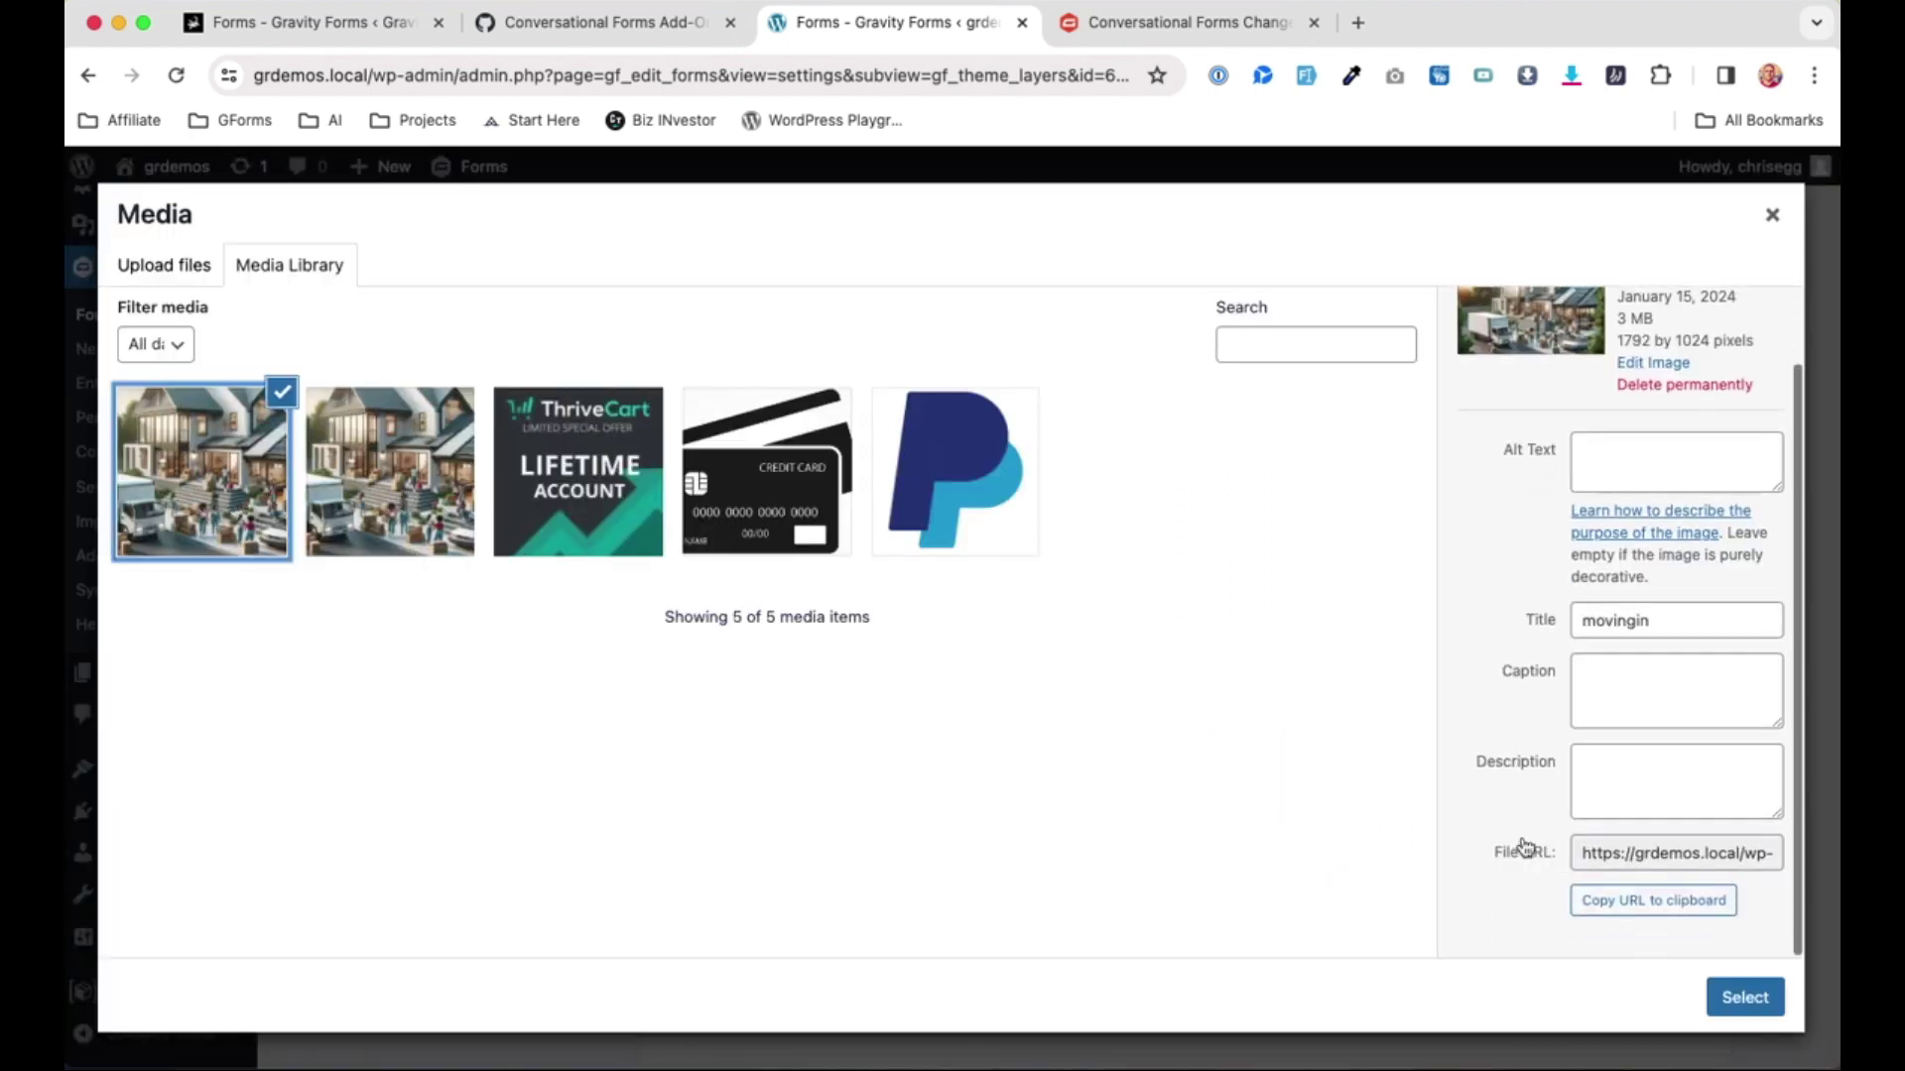
scroll(1524, 847, up, 2)
scroll(1525, 846, down, 2)
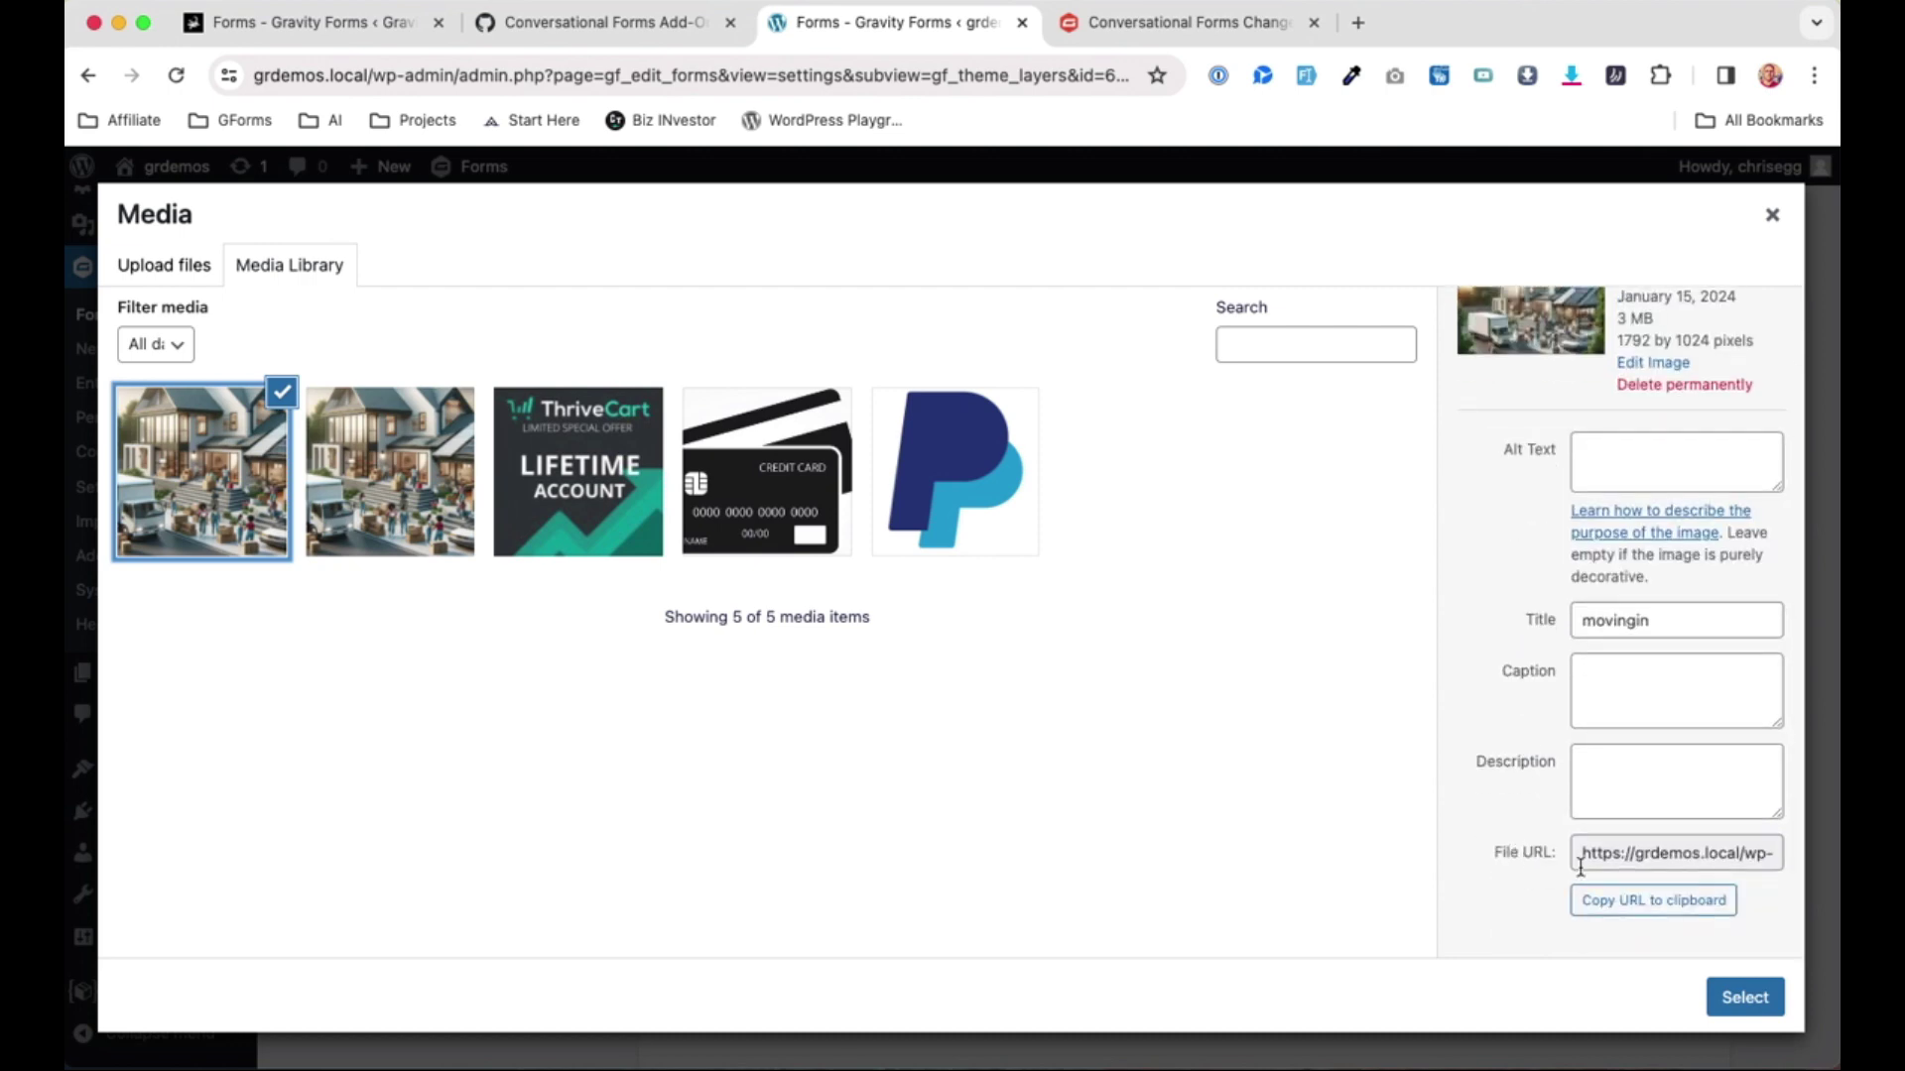
click(386, 485)
click(238, 485)
click(392, 493)
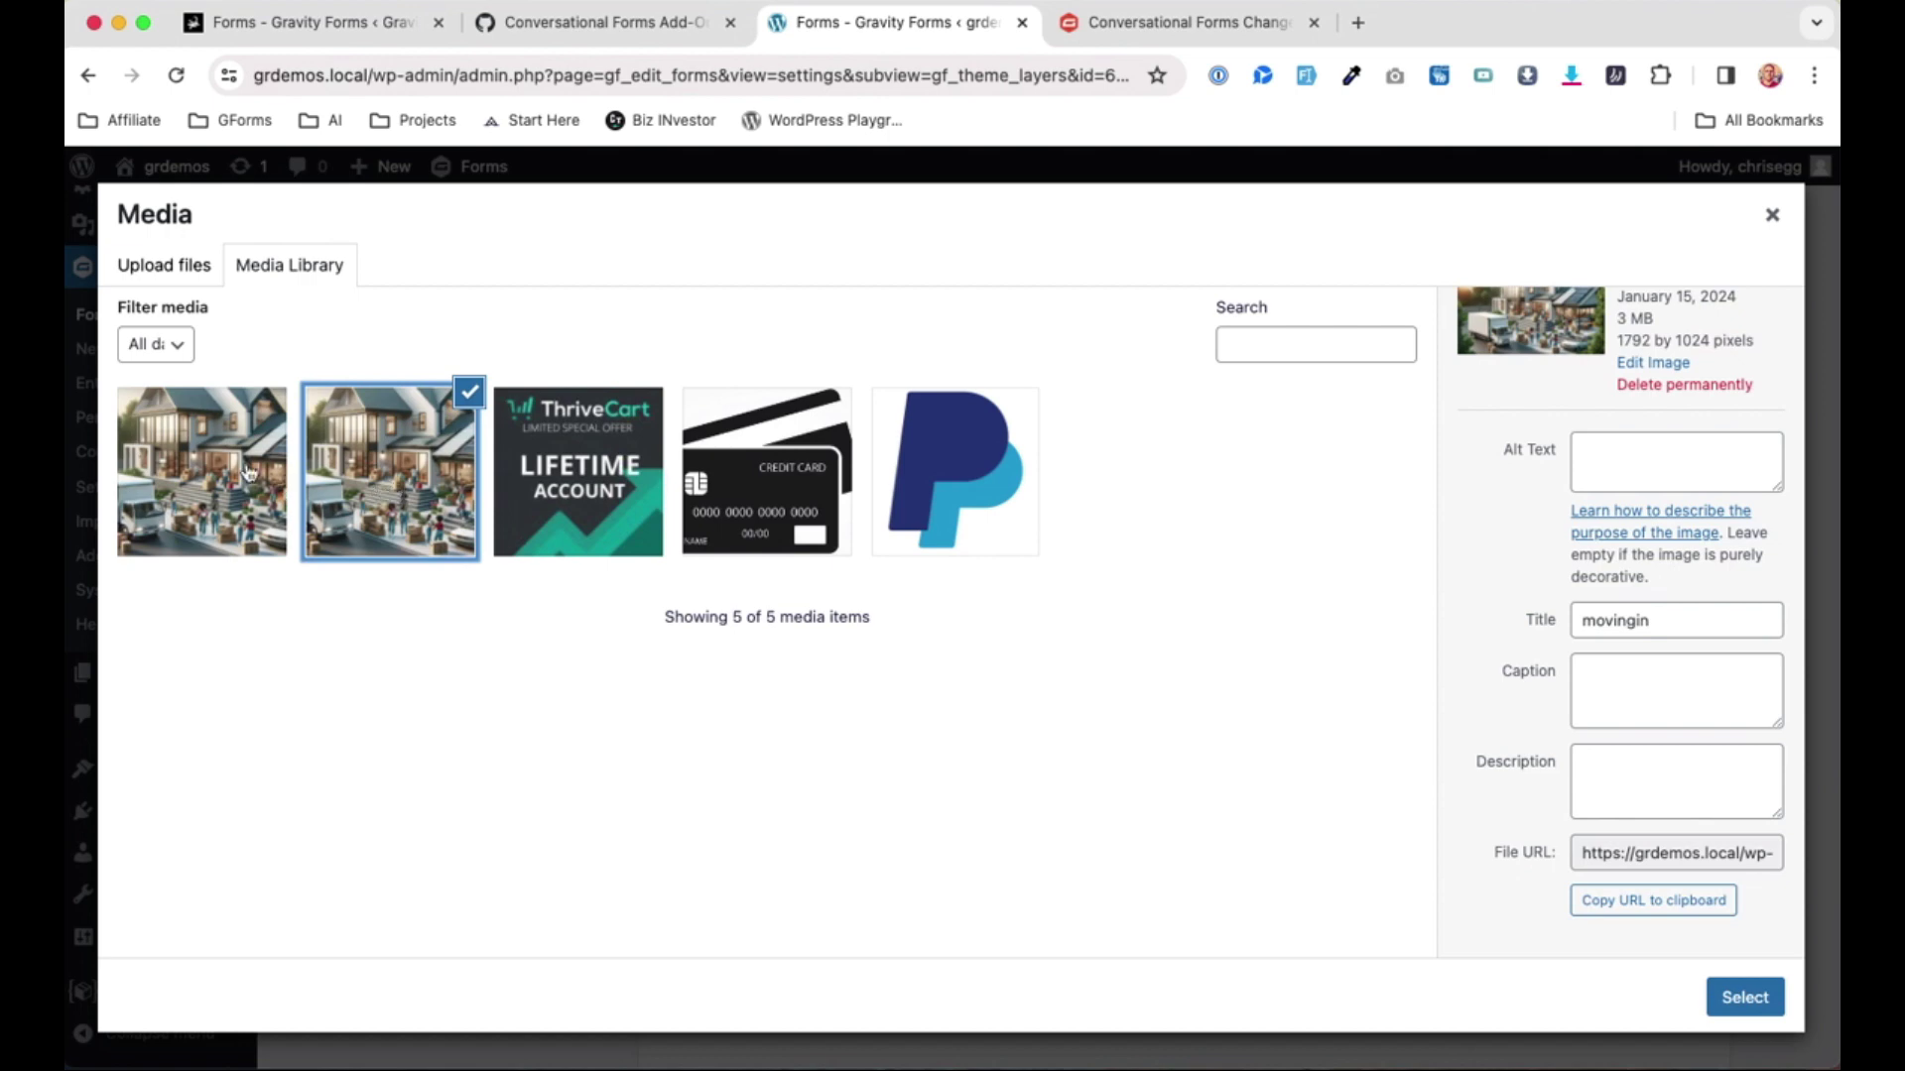
click(249, 475)
click(393, 486)
click(250, 473)
click(1750, 1004)
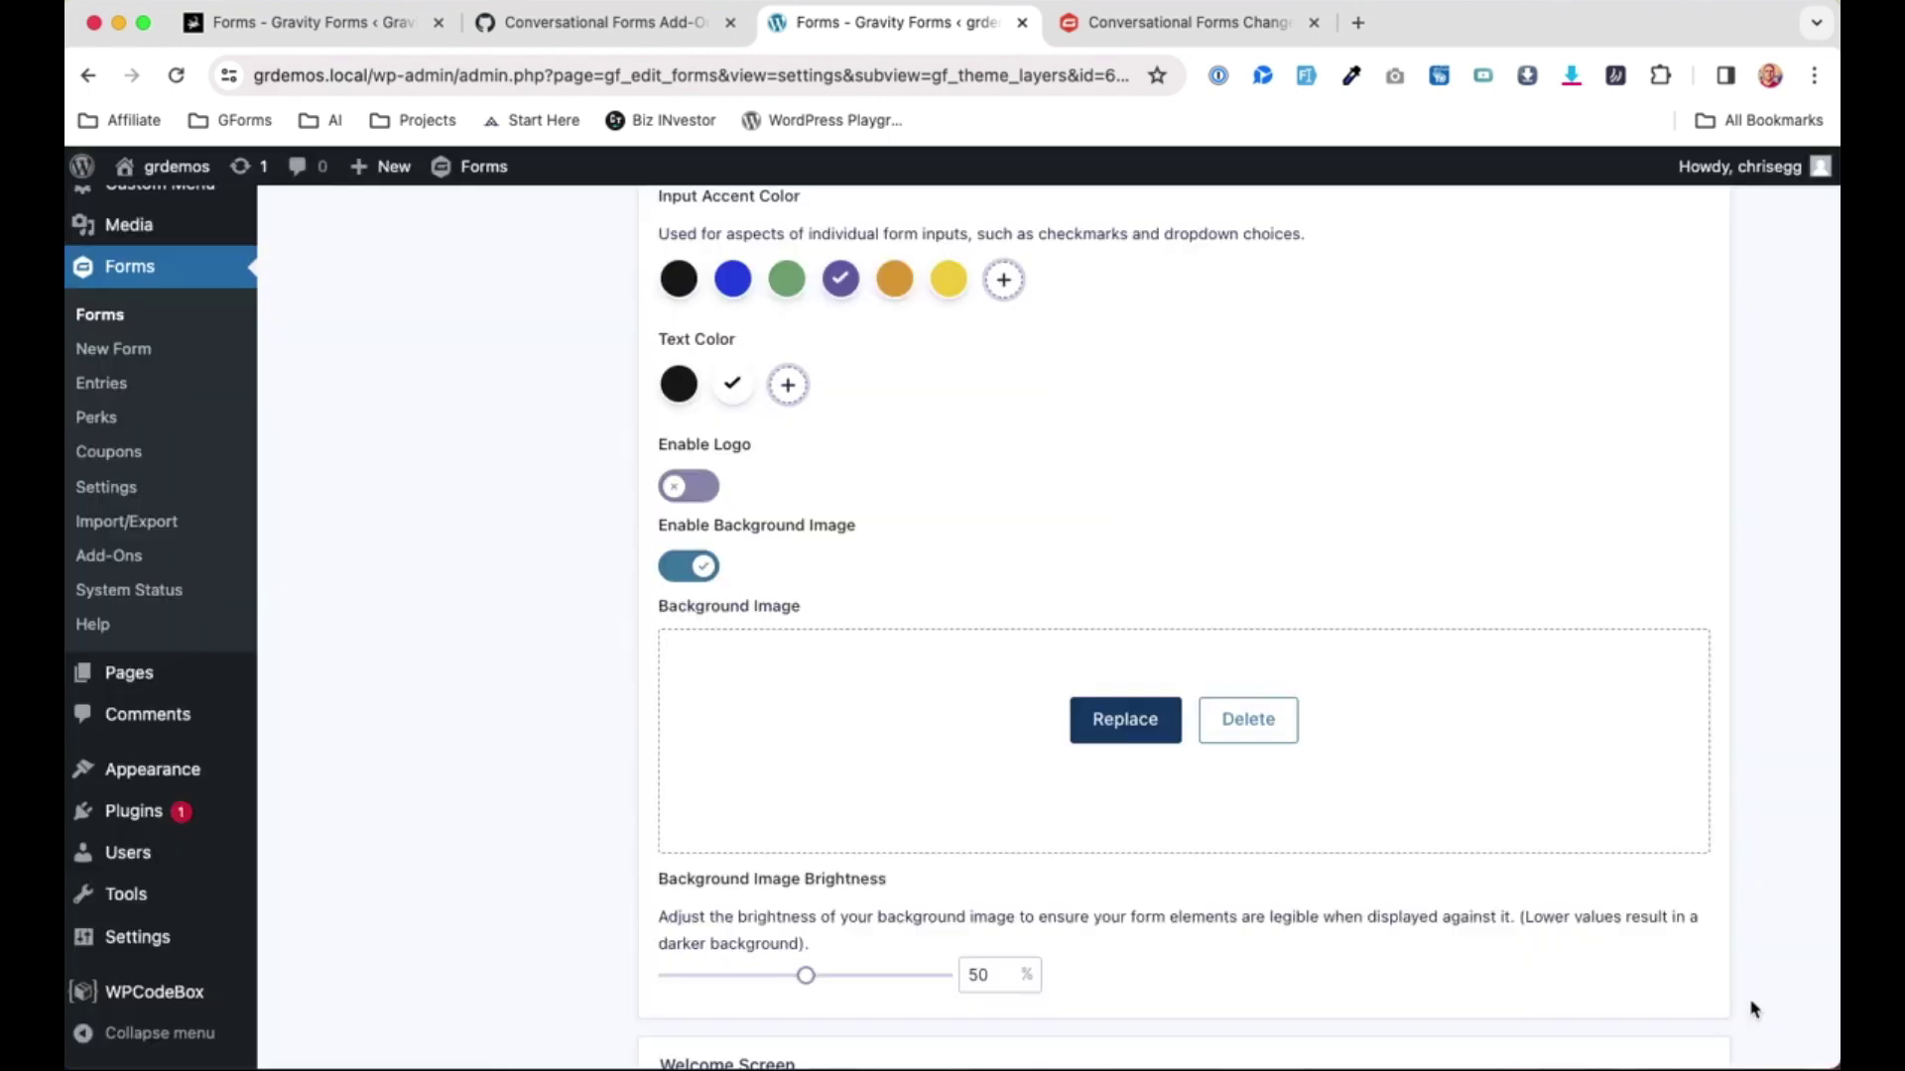
Reduce the background image brightness to 25%.
scroll(1233, 837, down, 5)
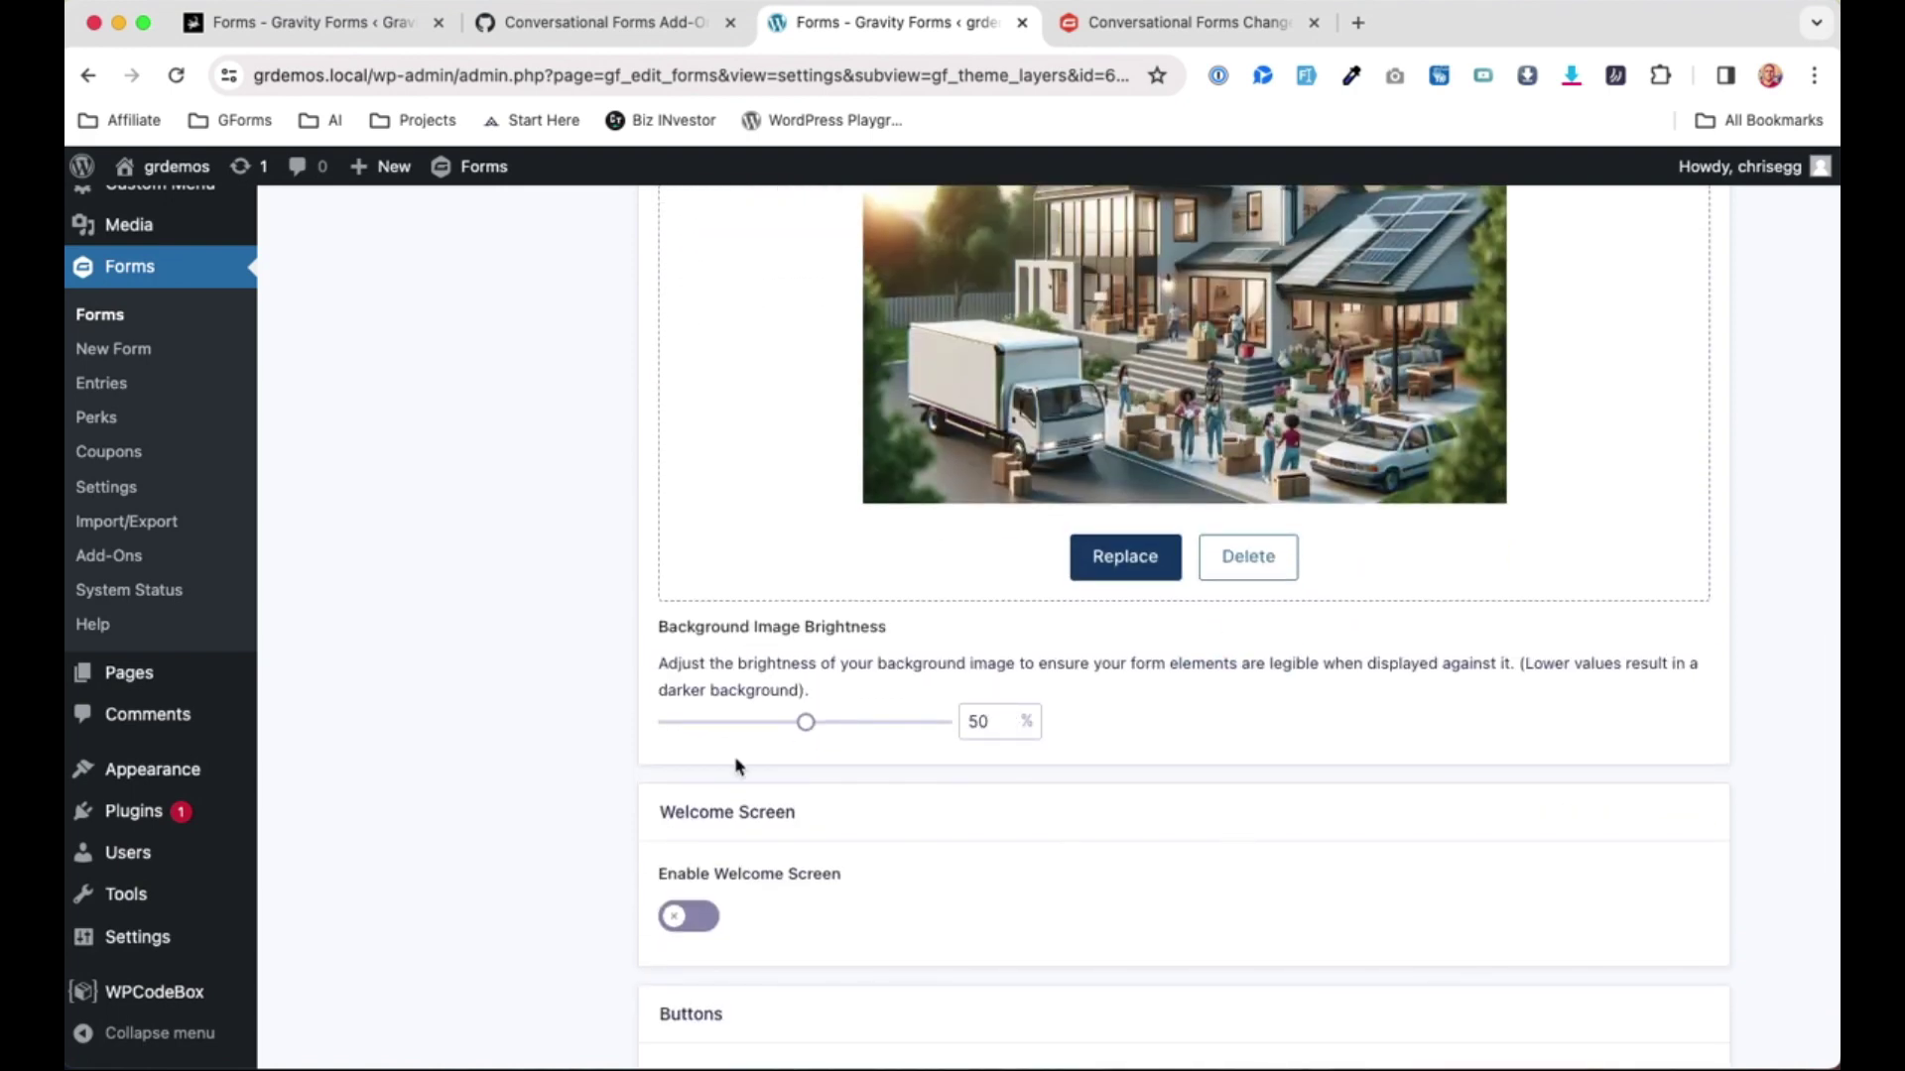
mouse_move(805, 723)
mouse_down()
mouse_move(716, 732)
mouse_move(806, 734)
mouse_up()
drag(804, 727, 738, 726)
scroll(837, 753, down, 3)
scroll(725, 606, down, 4)
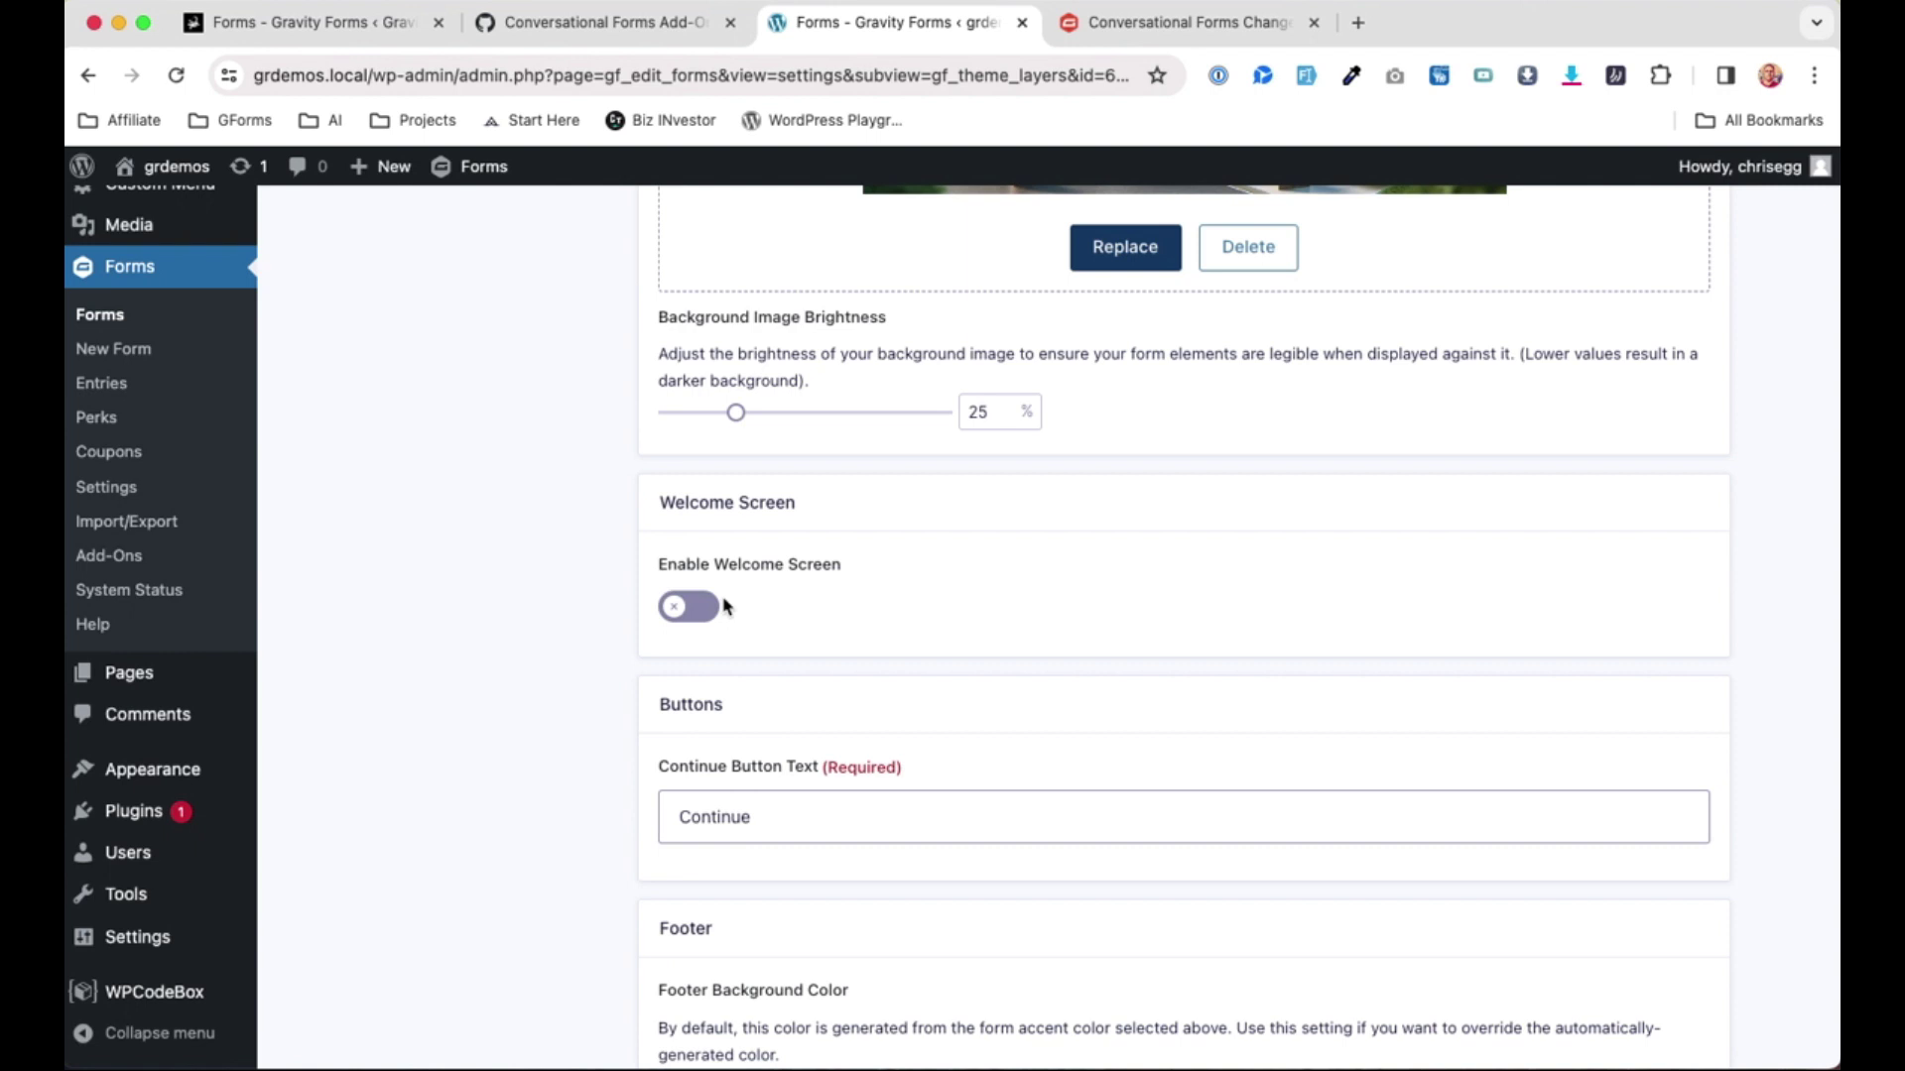
Enable the welcome screen, look over its heading, description, start button text and image options, and disable it again.
click(707, 609)
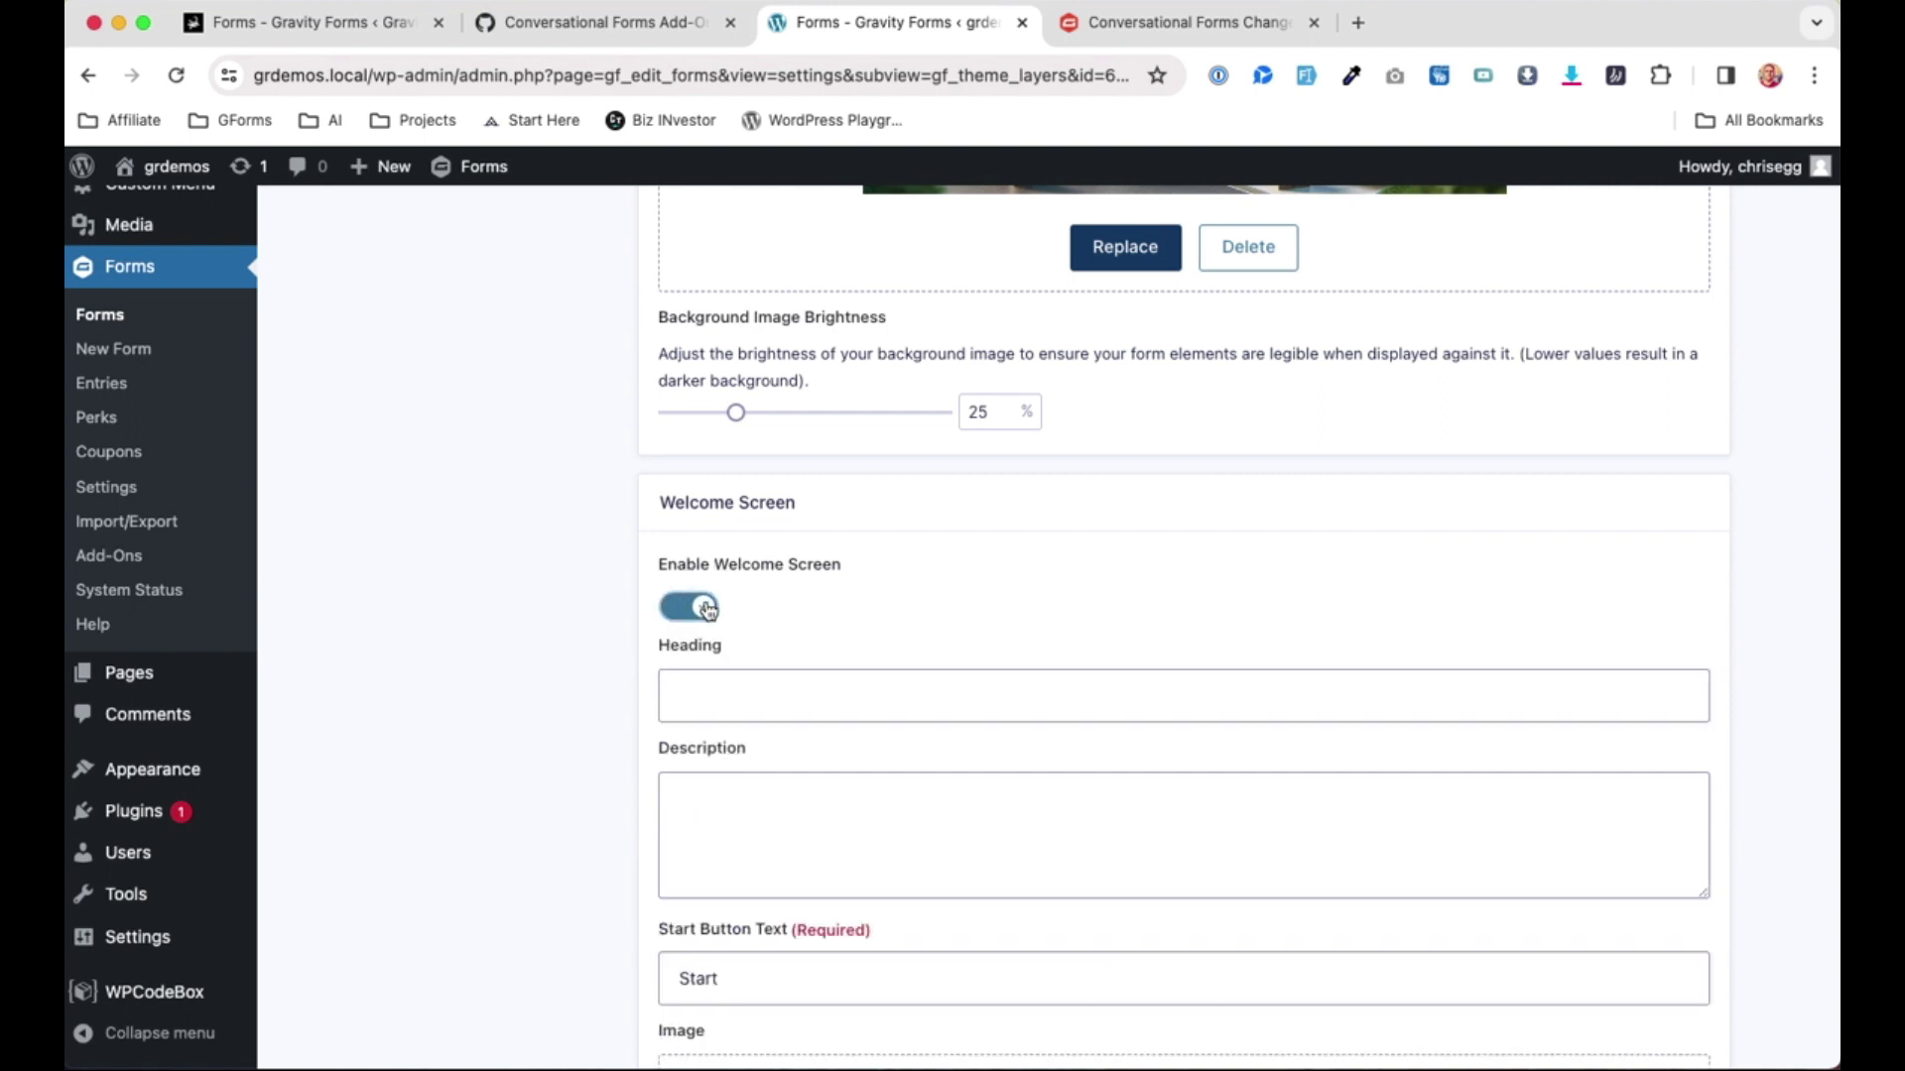
scroll(707, 609, down, 5)
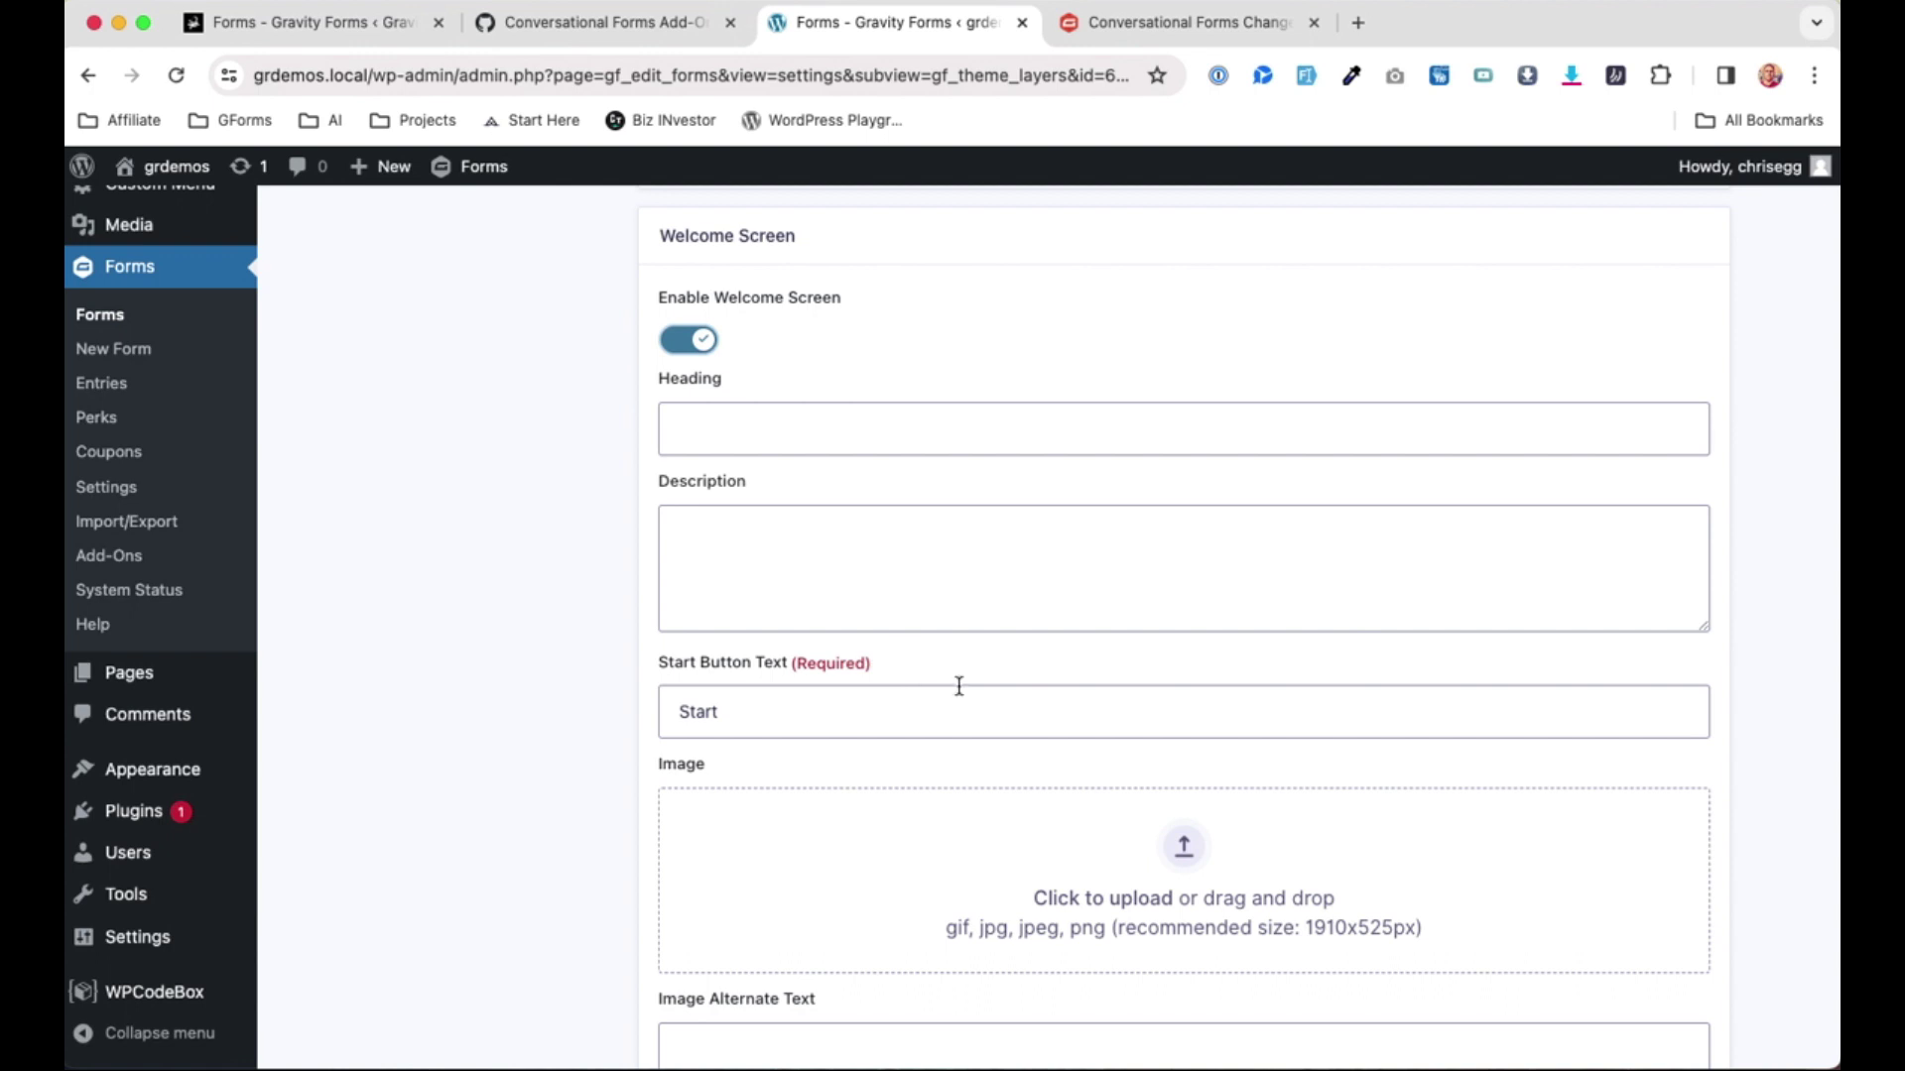
scroll(956, 680, up, 3)
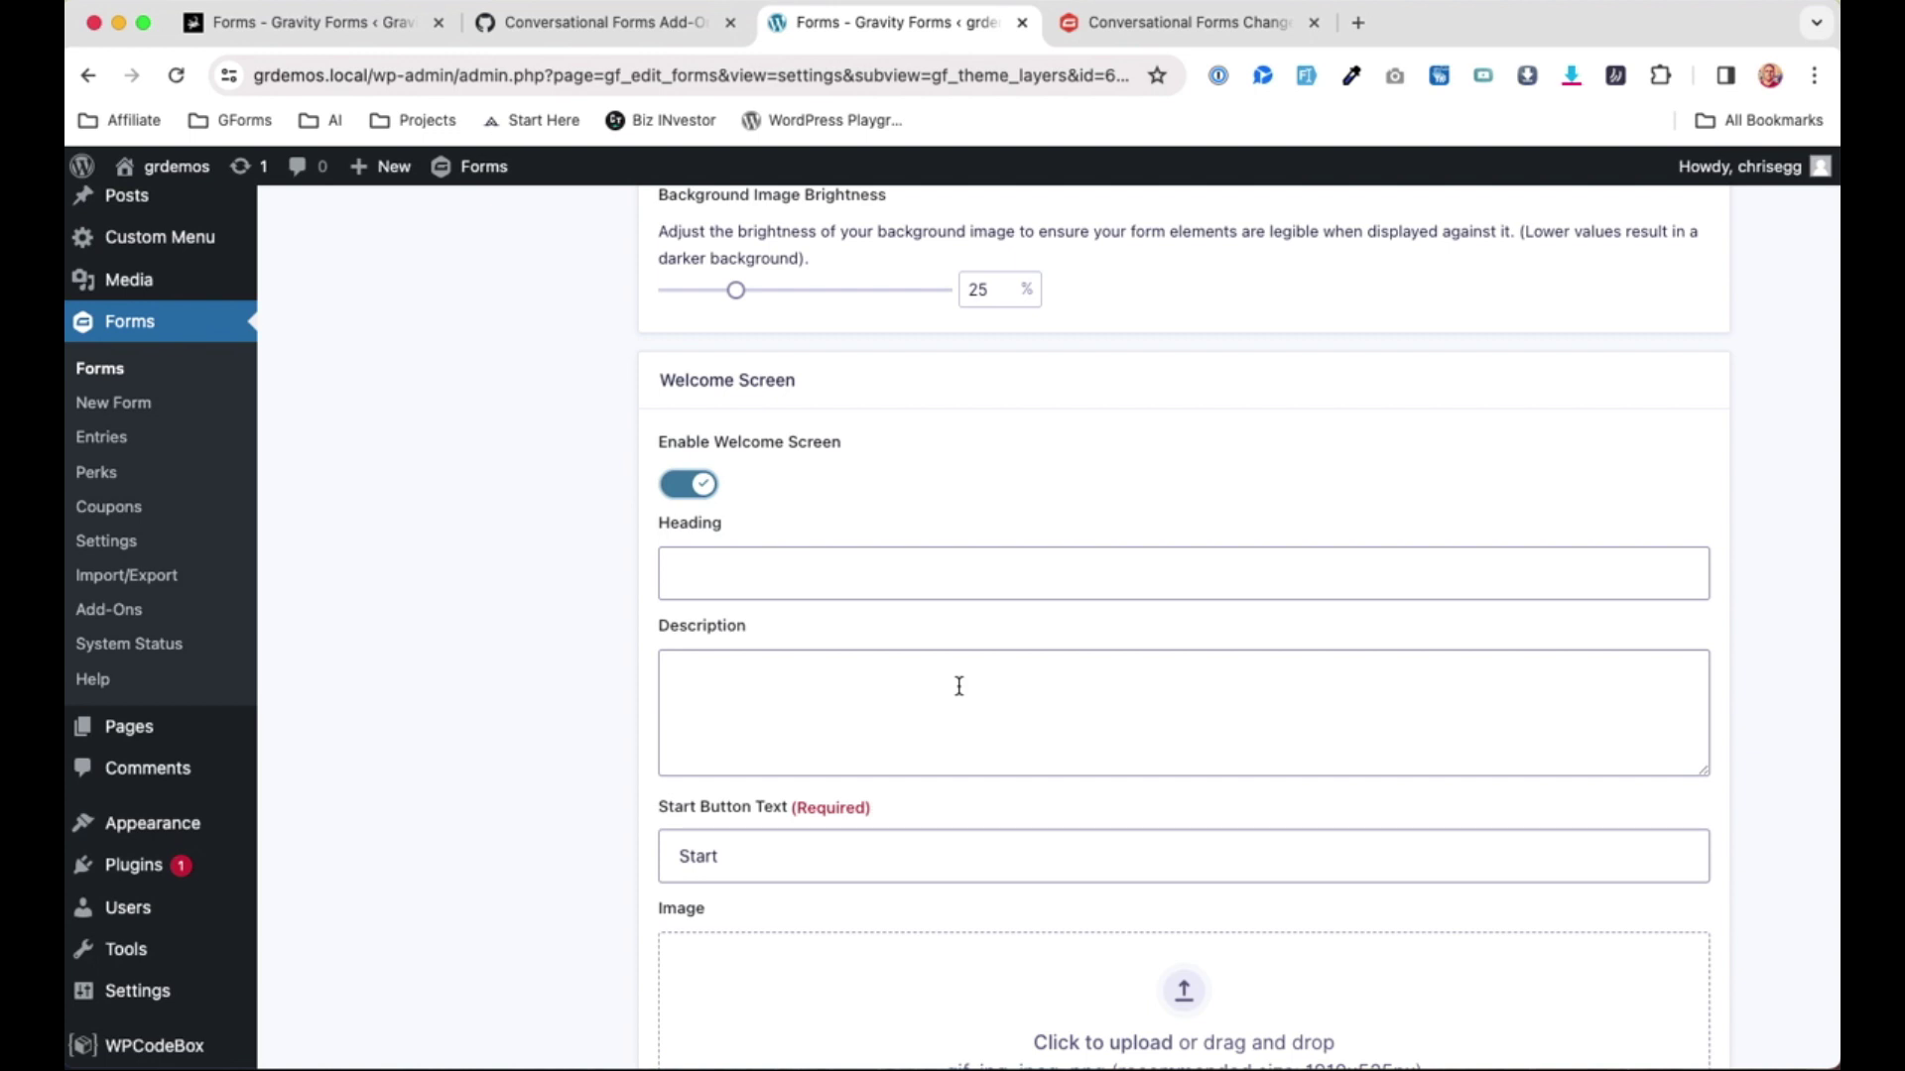
scroll(957, 685, down, 3)
scroll(872, 539, down, 3)
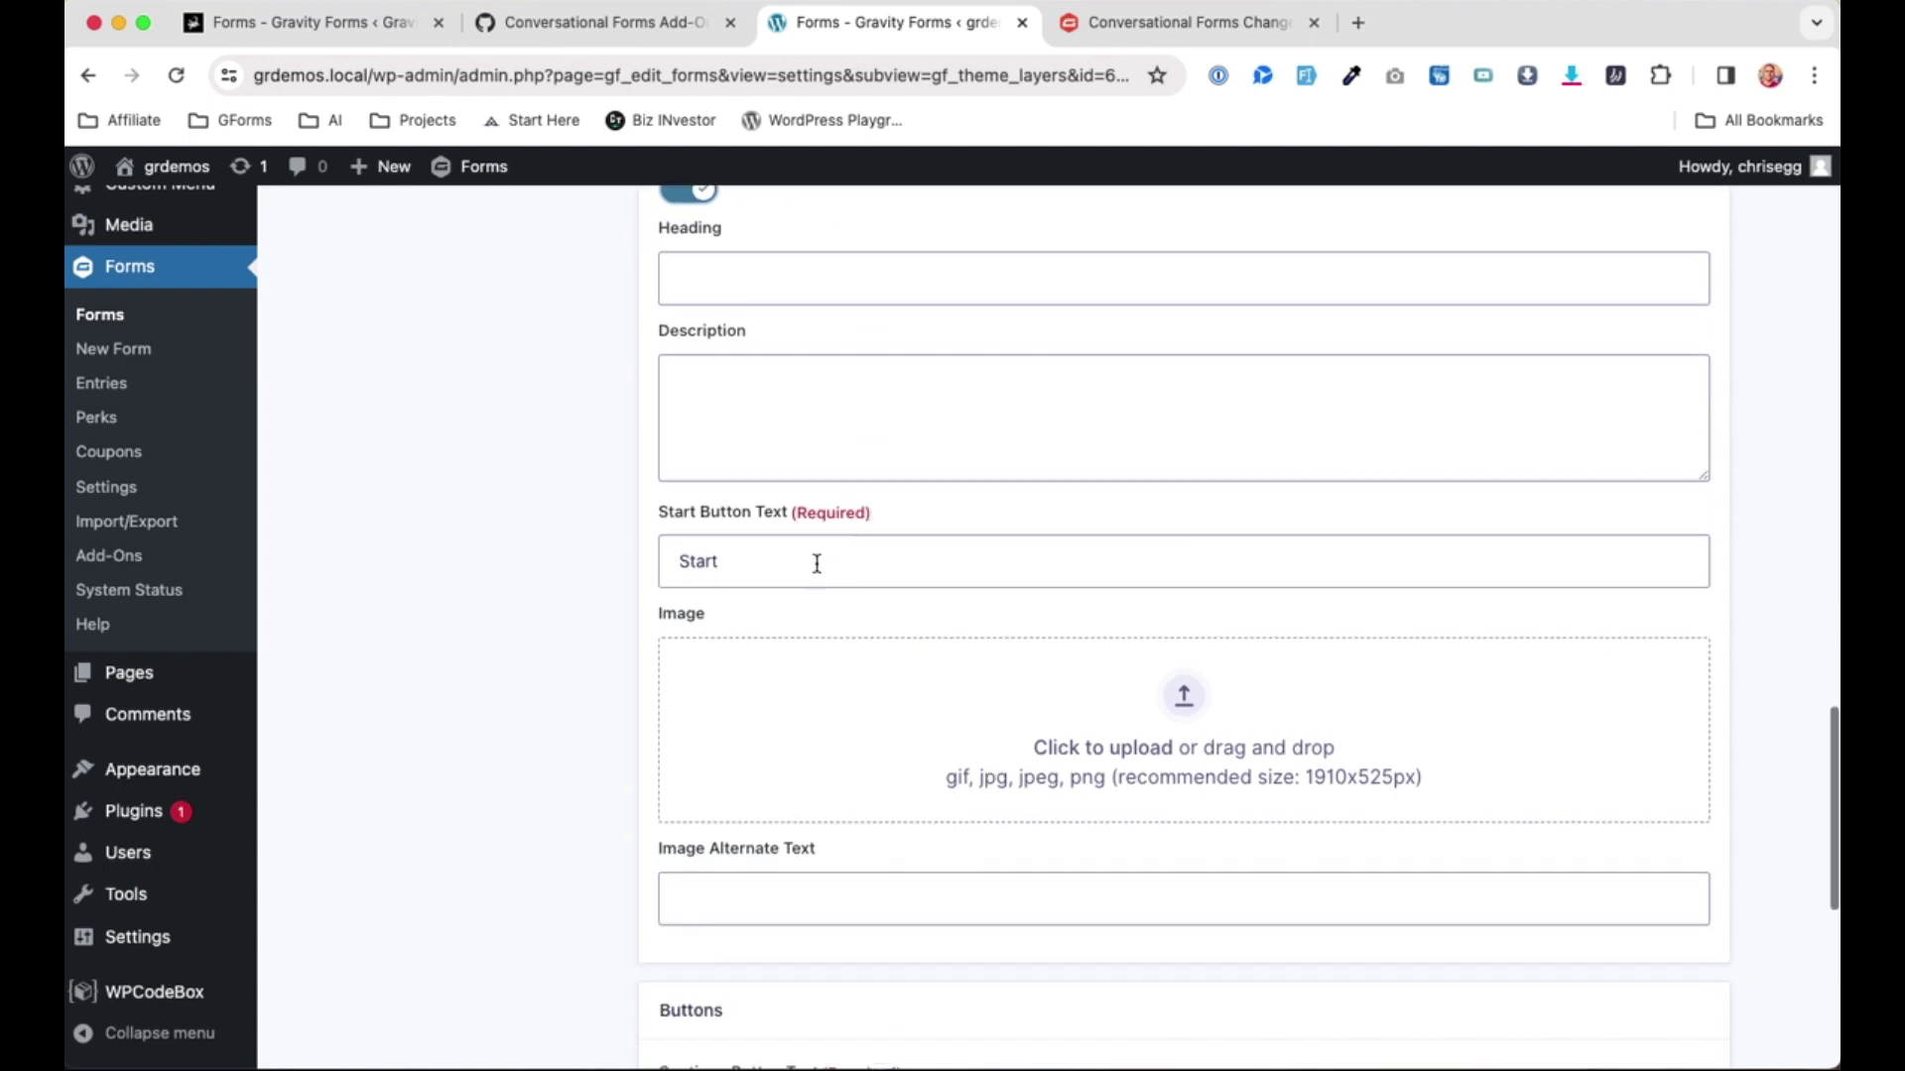
double_click(816, 564)
scroll(960, 631, down, 1)
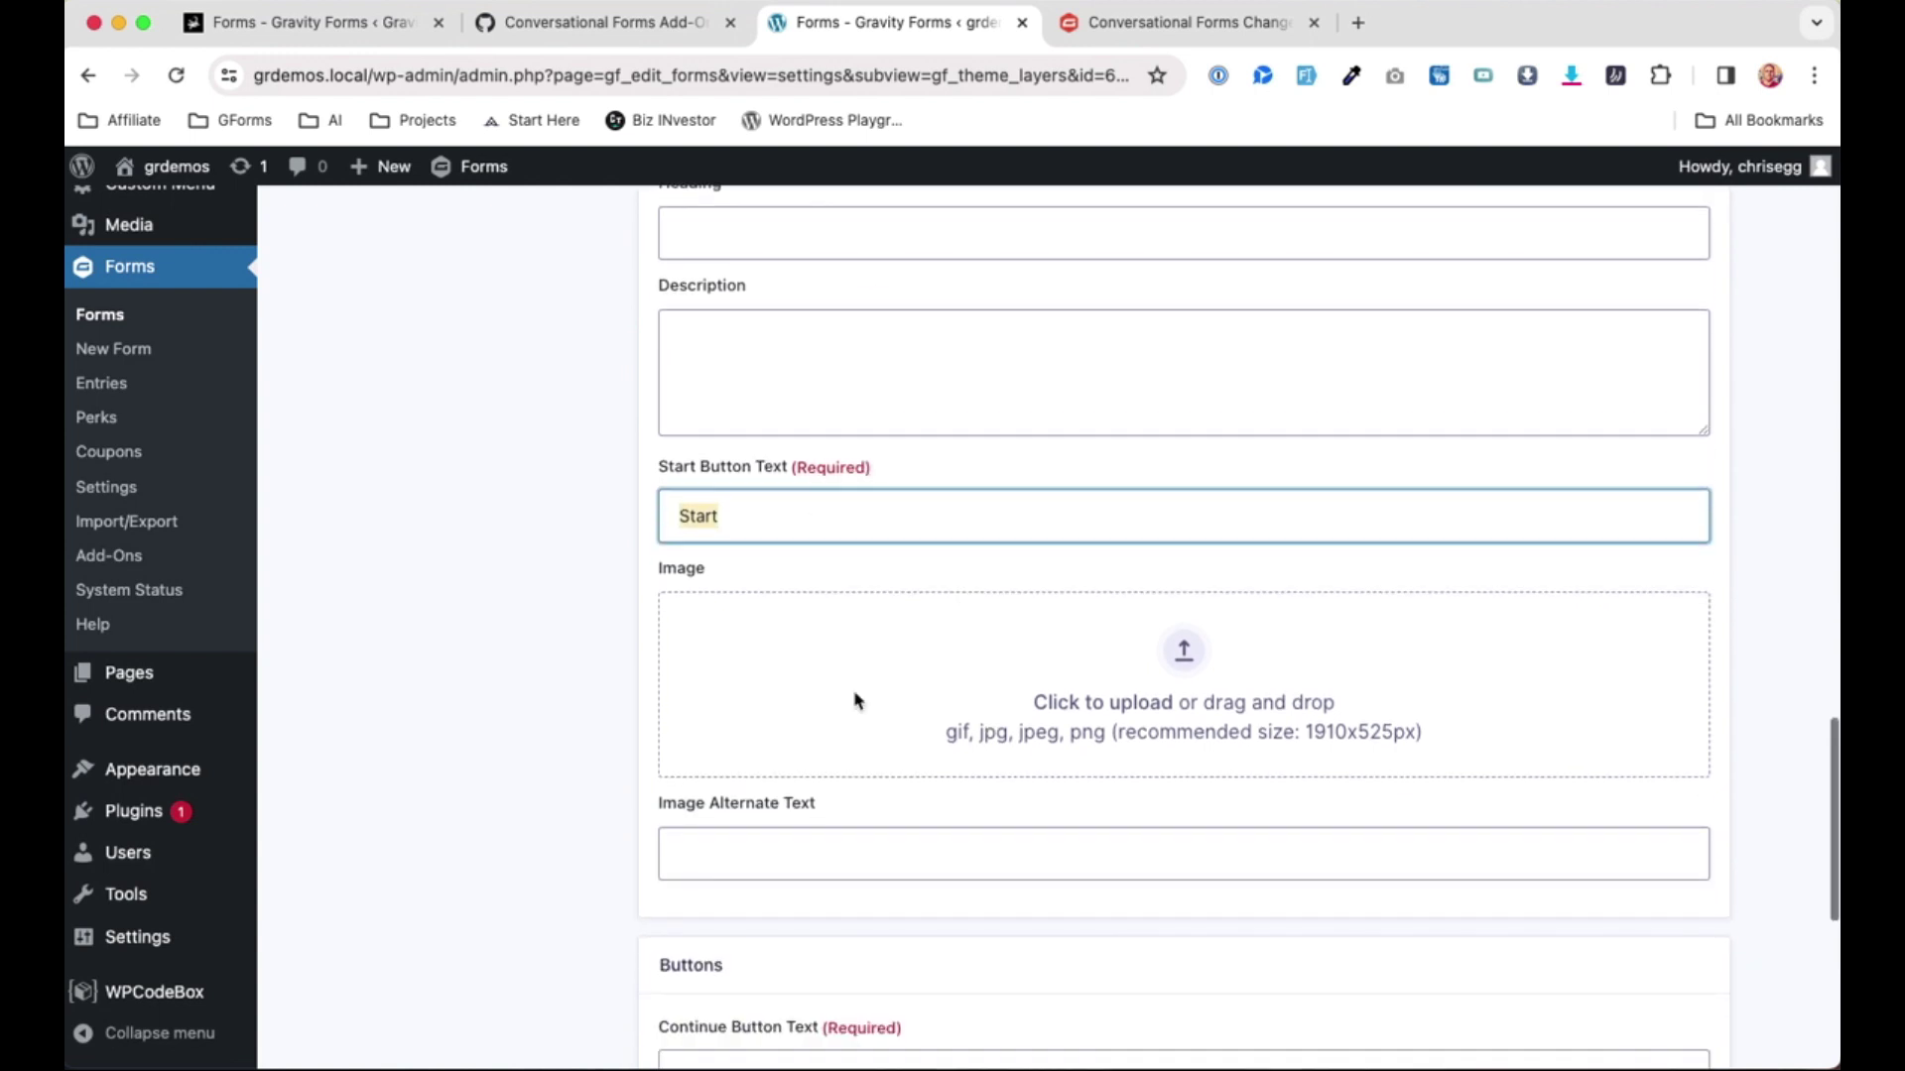
scroll(858, 694, down, 2)
scroll(1131, 683, up, 1)
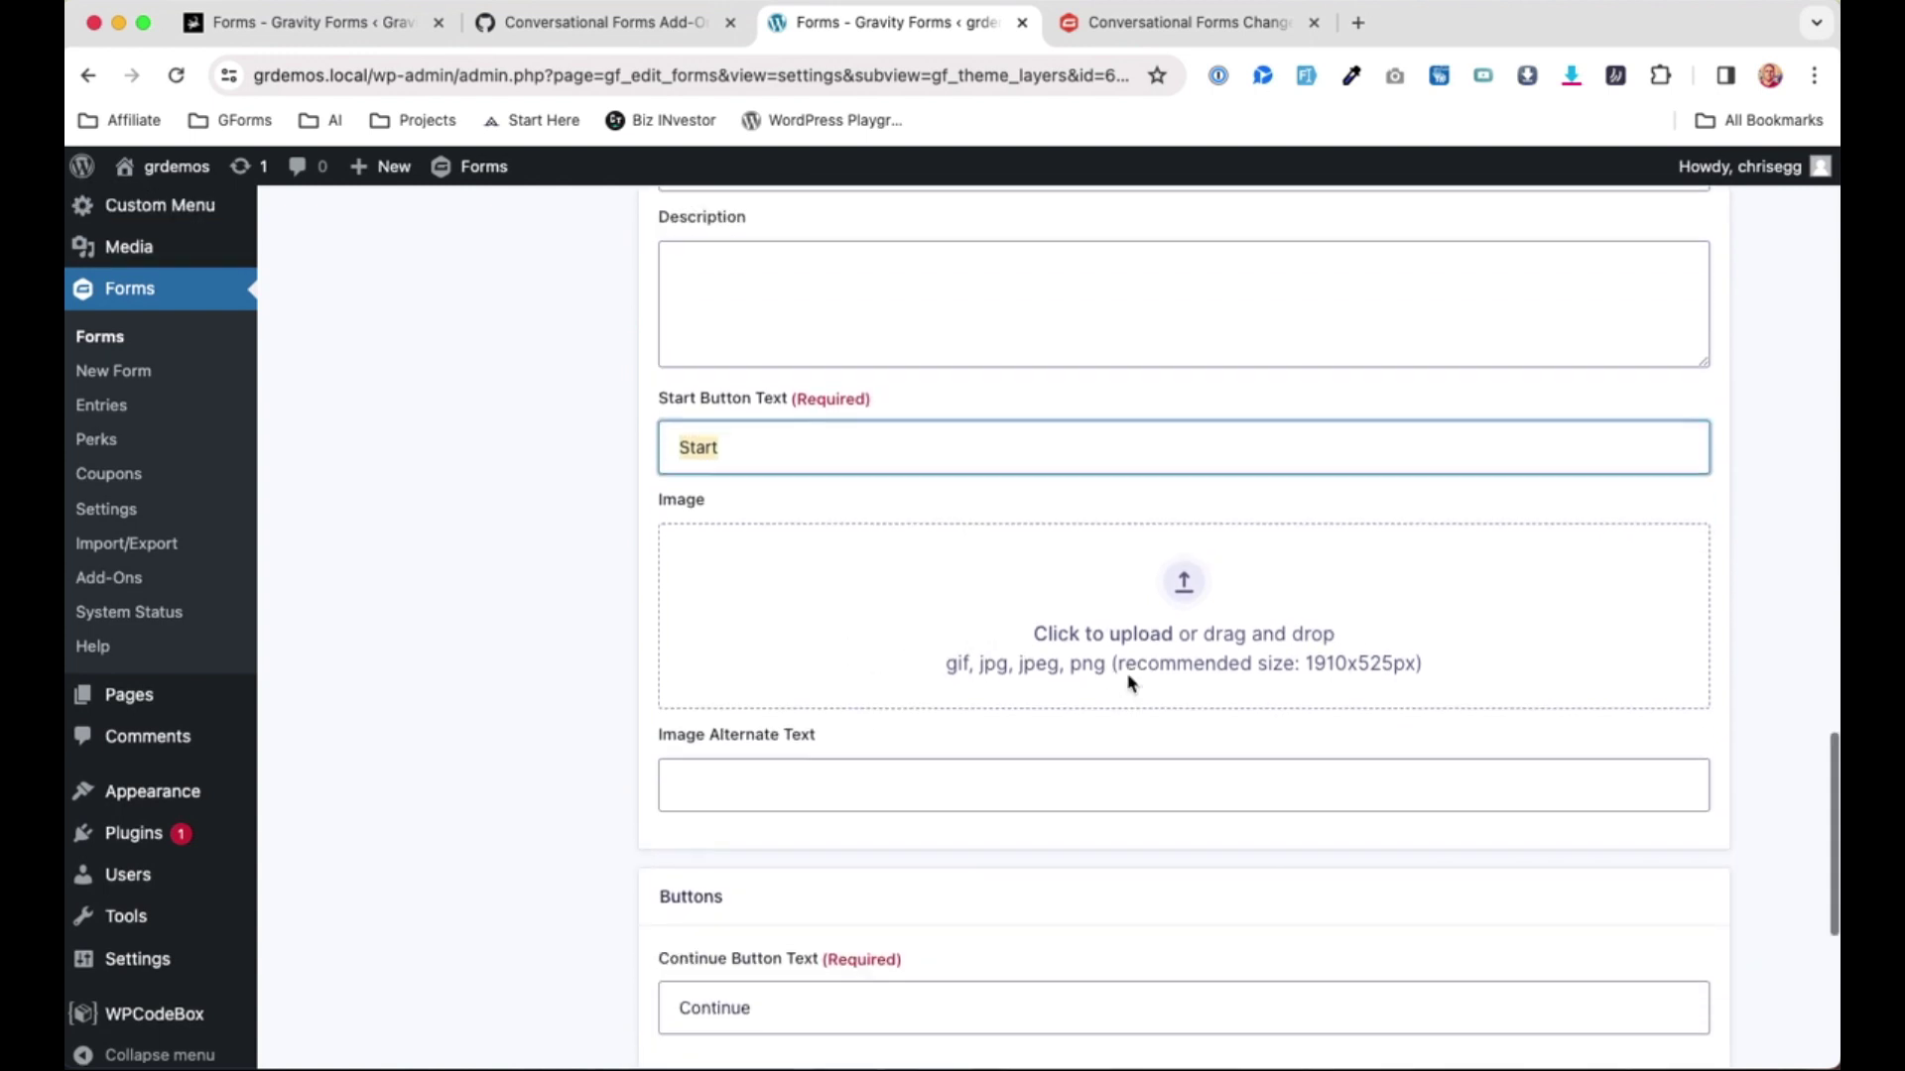
scroll(1129, 682, up, 4)
scroll(1207, 859, up, 1)
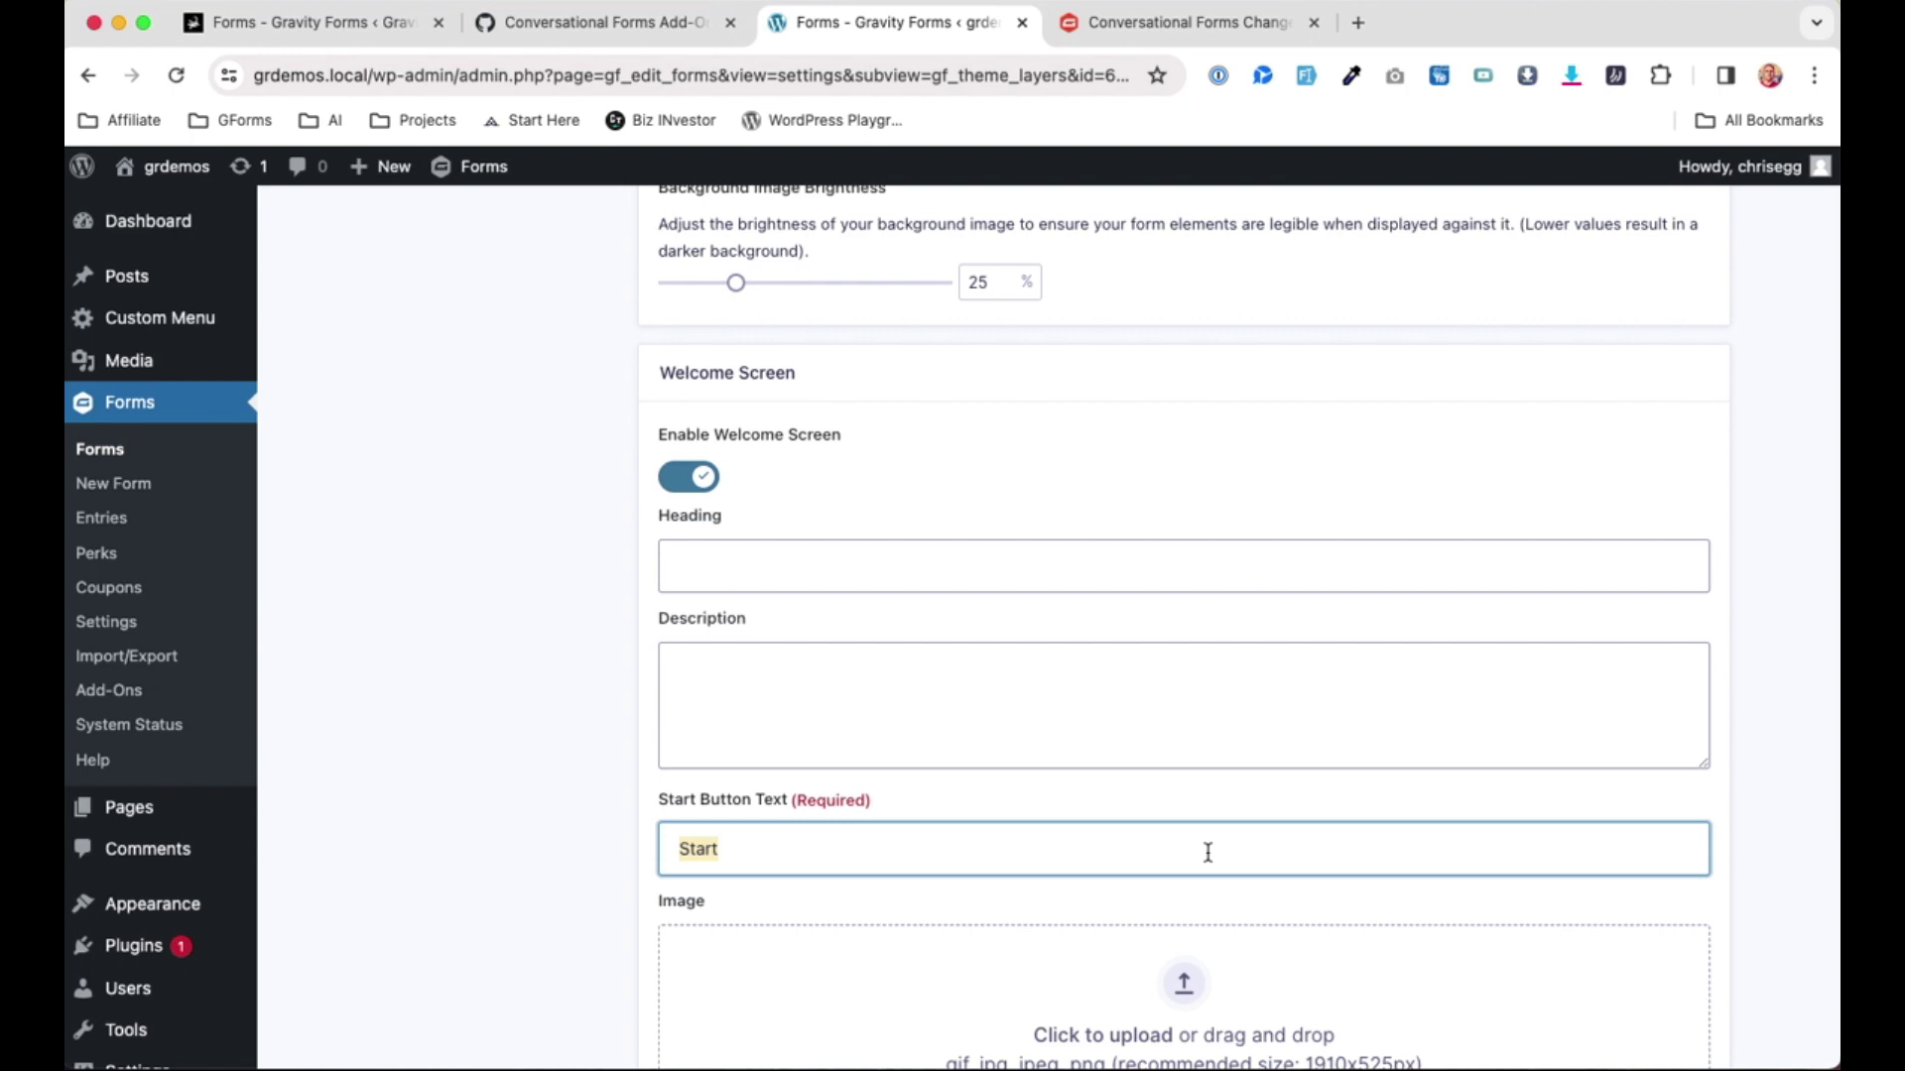
scroll(1207, 854, down, 5)
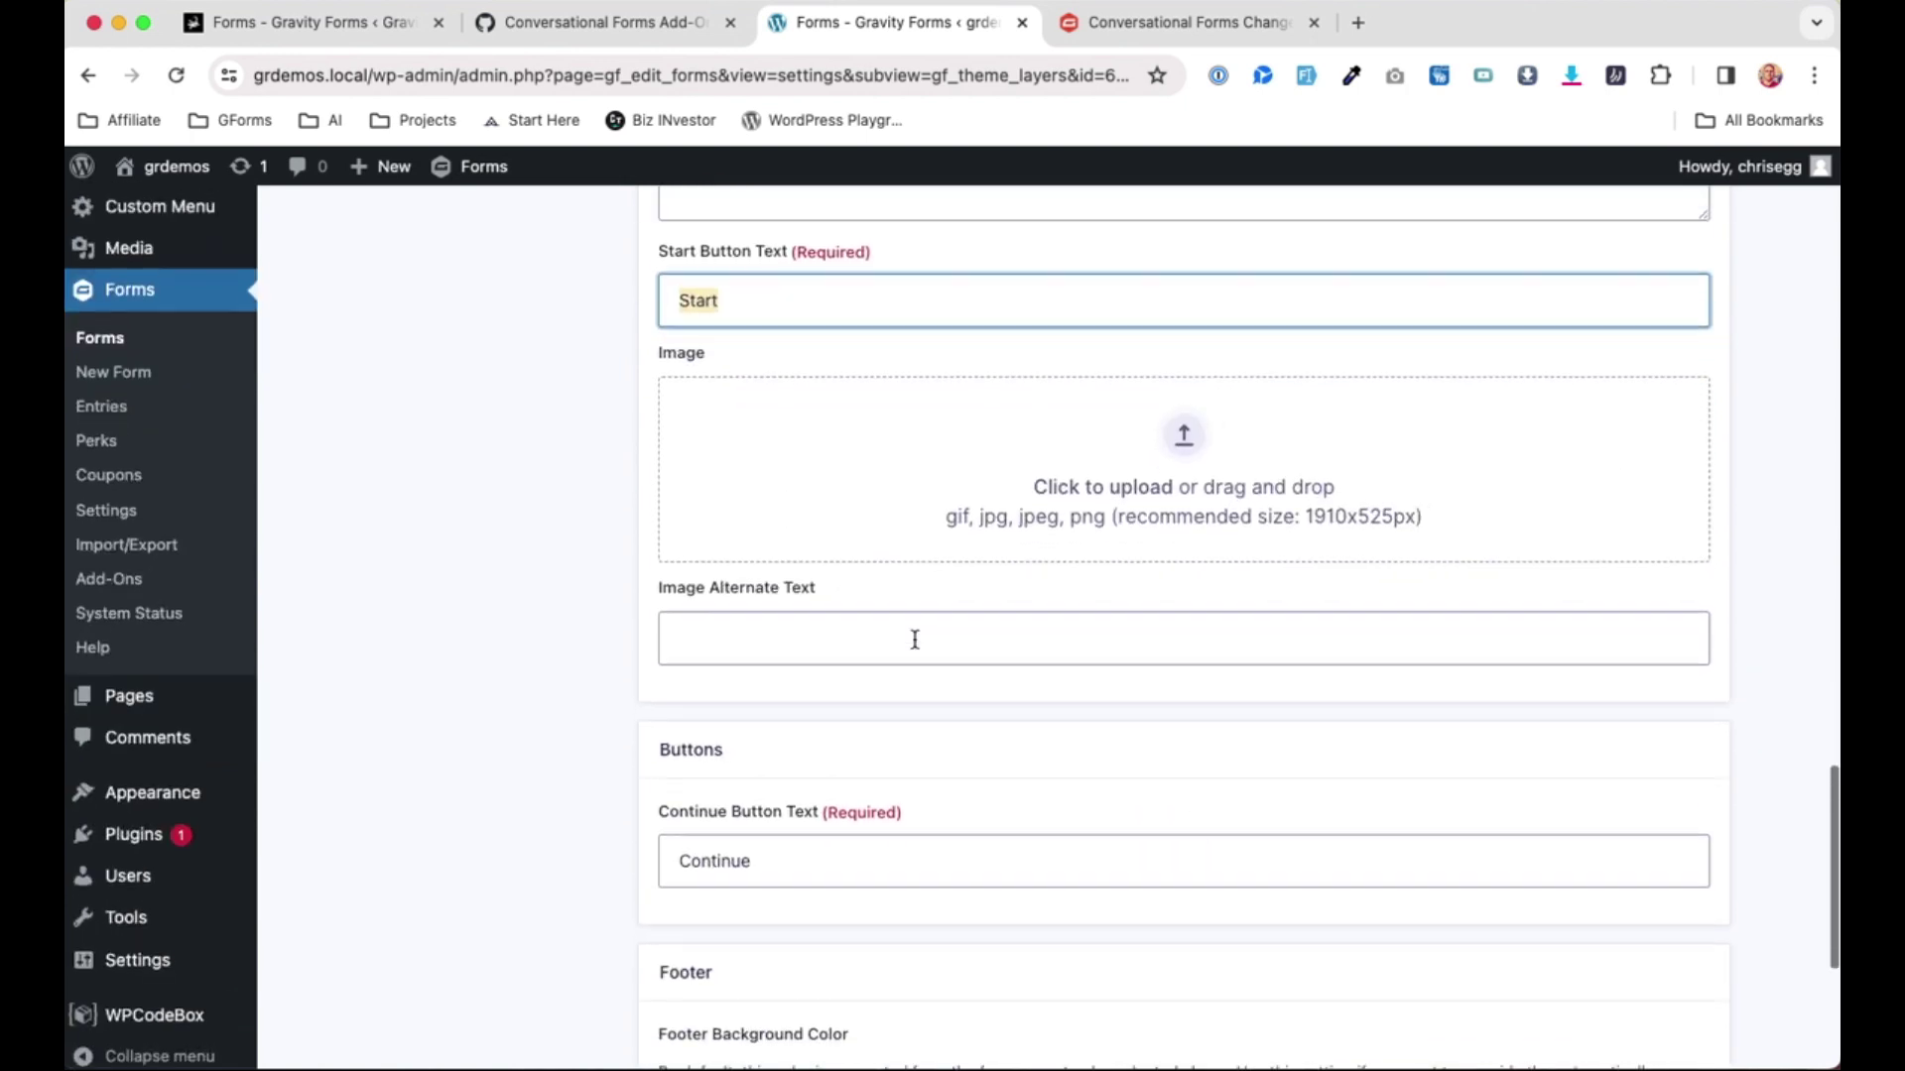
scroll(915, 639, up, 6)
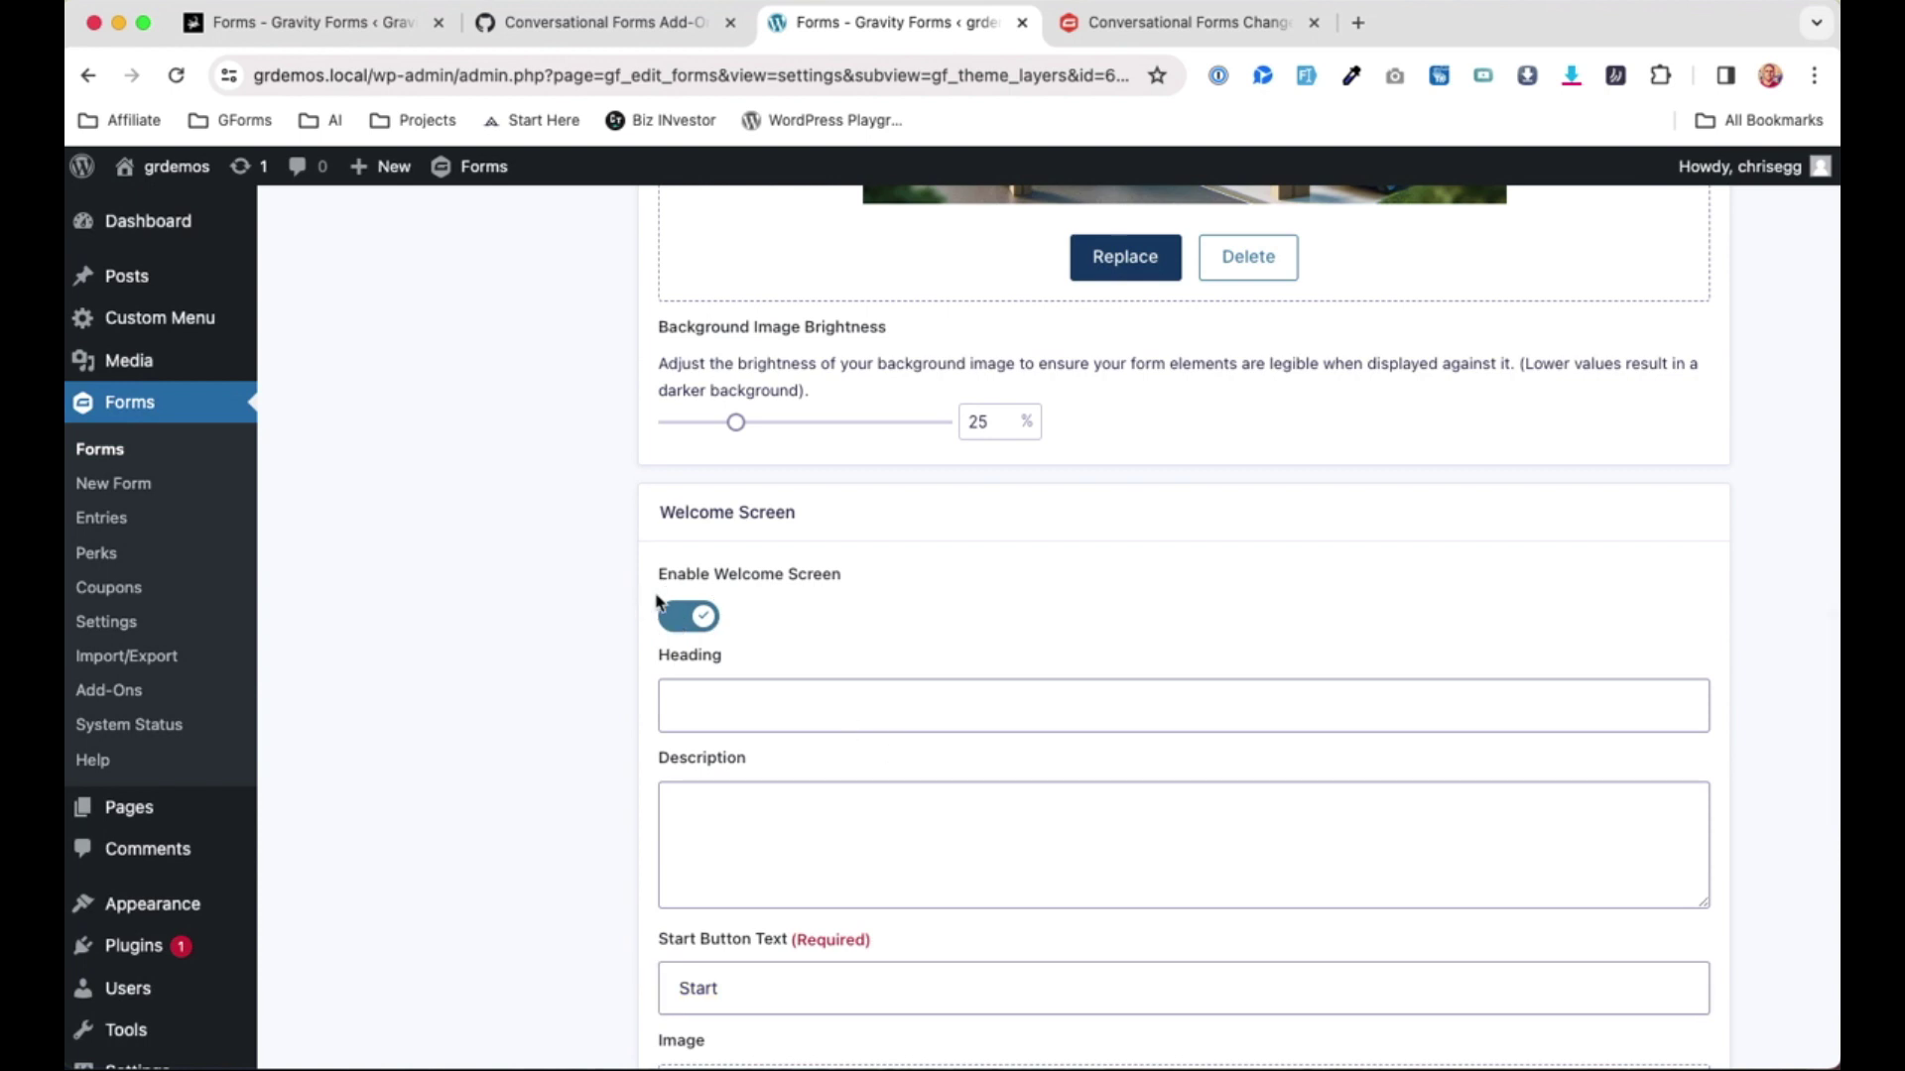
click(689, 621)
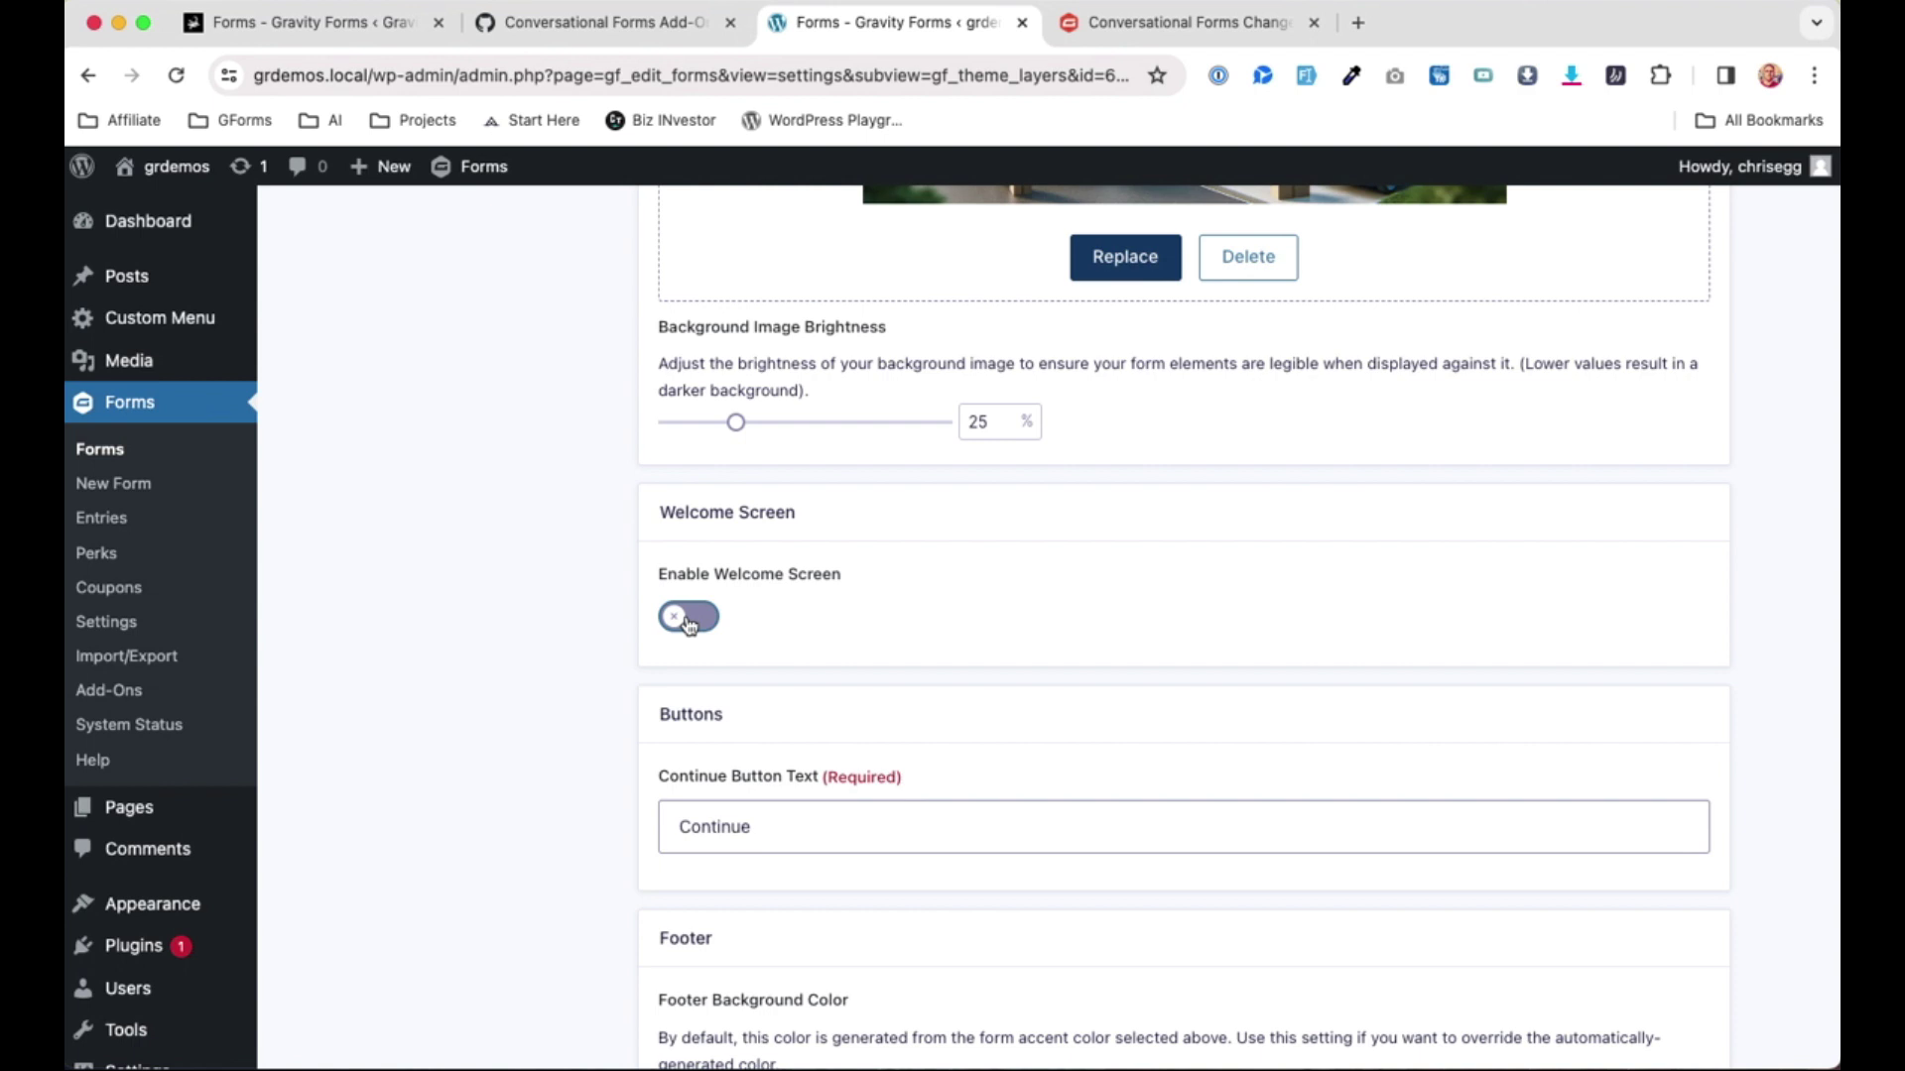
Look at the continue button and footer settings, try the progress bar with Proportion and Percentage progression, and disable it.
double_click(755, 825)
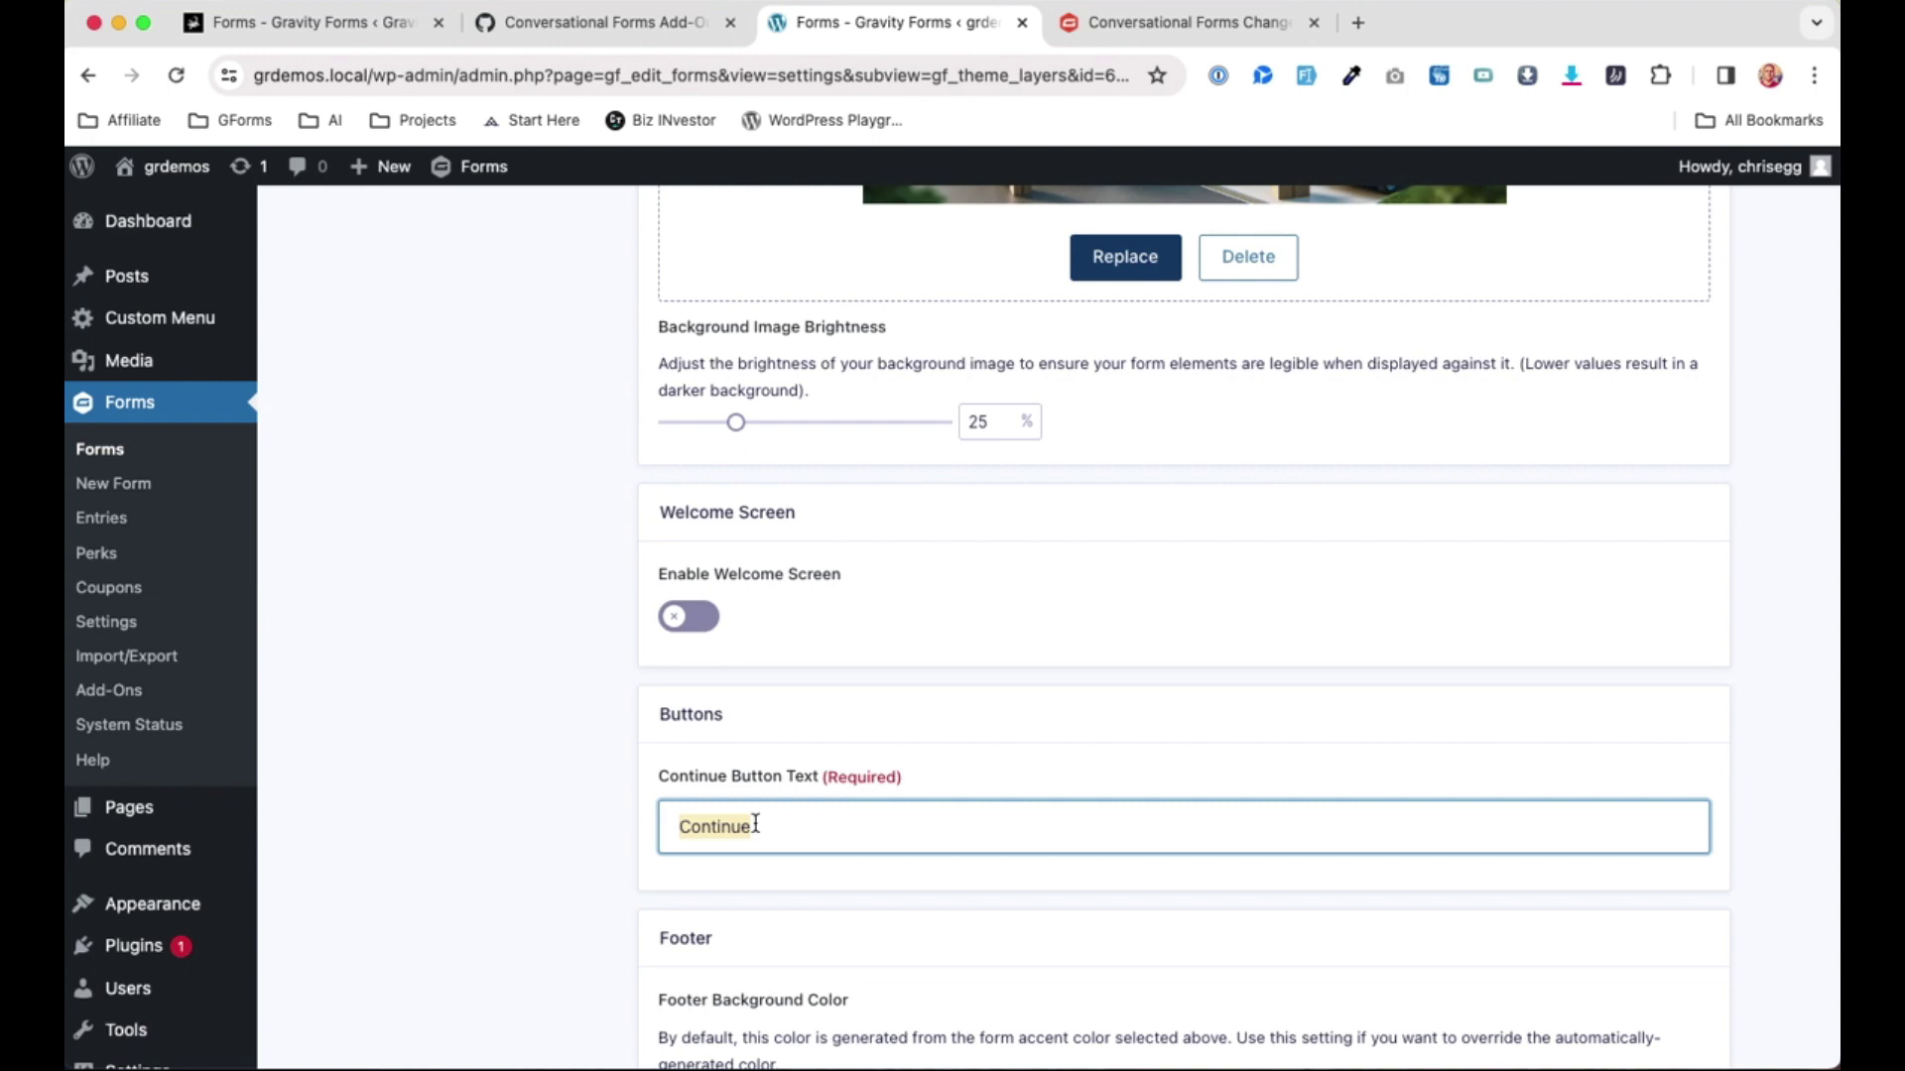
scroll(755, 824, down, 5)
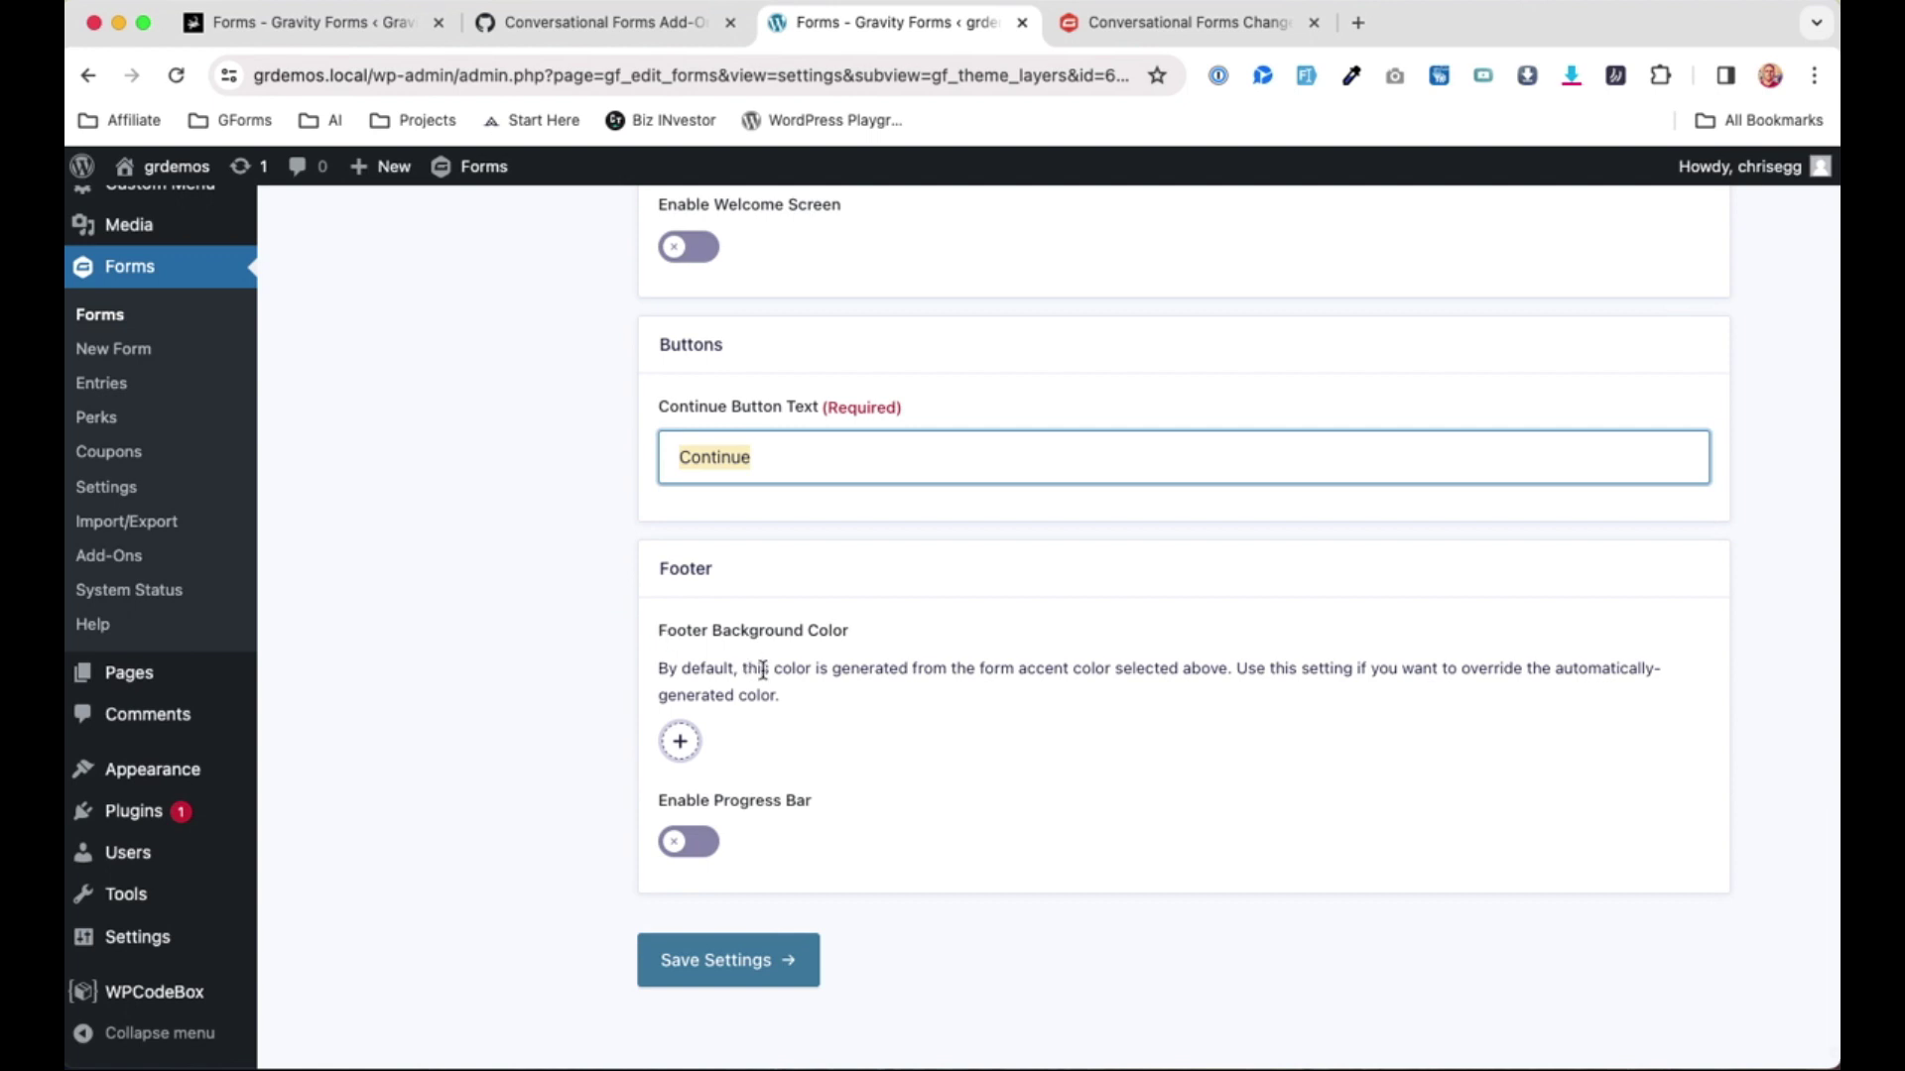
click(754, 746)
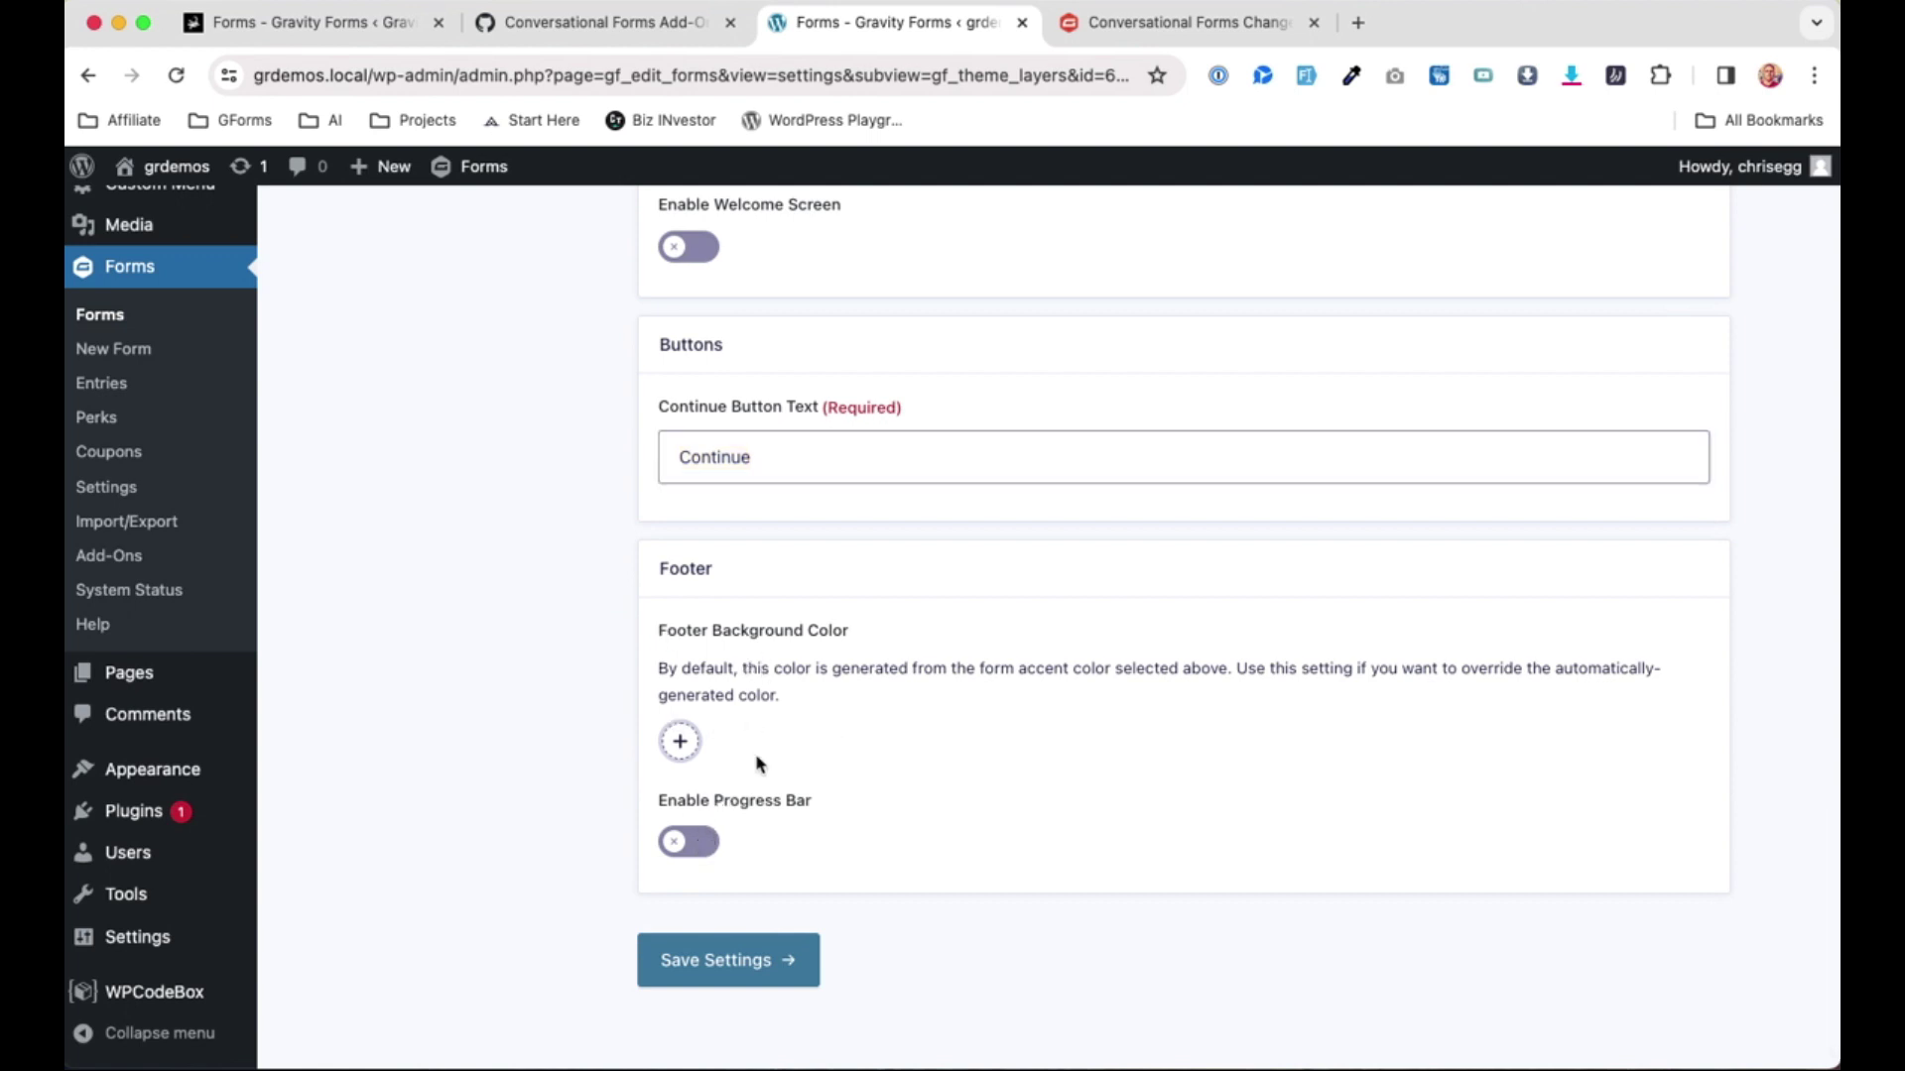
click(697, 829)
scroll(859, 829, down, 2)
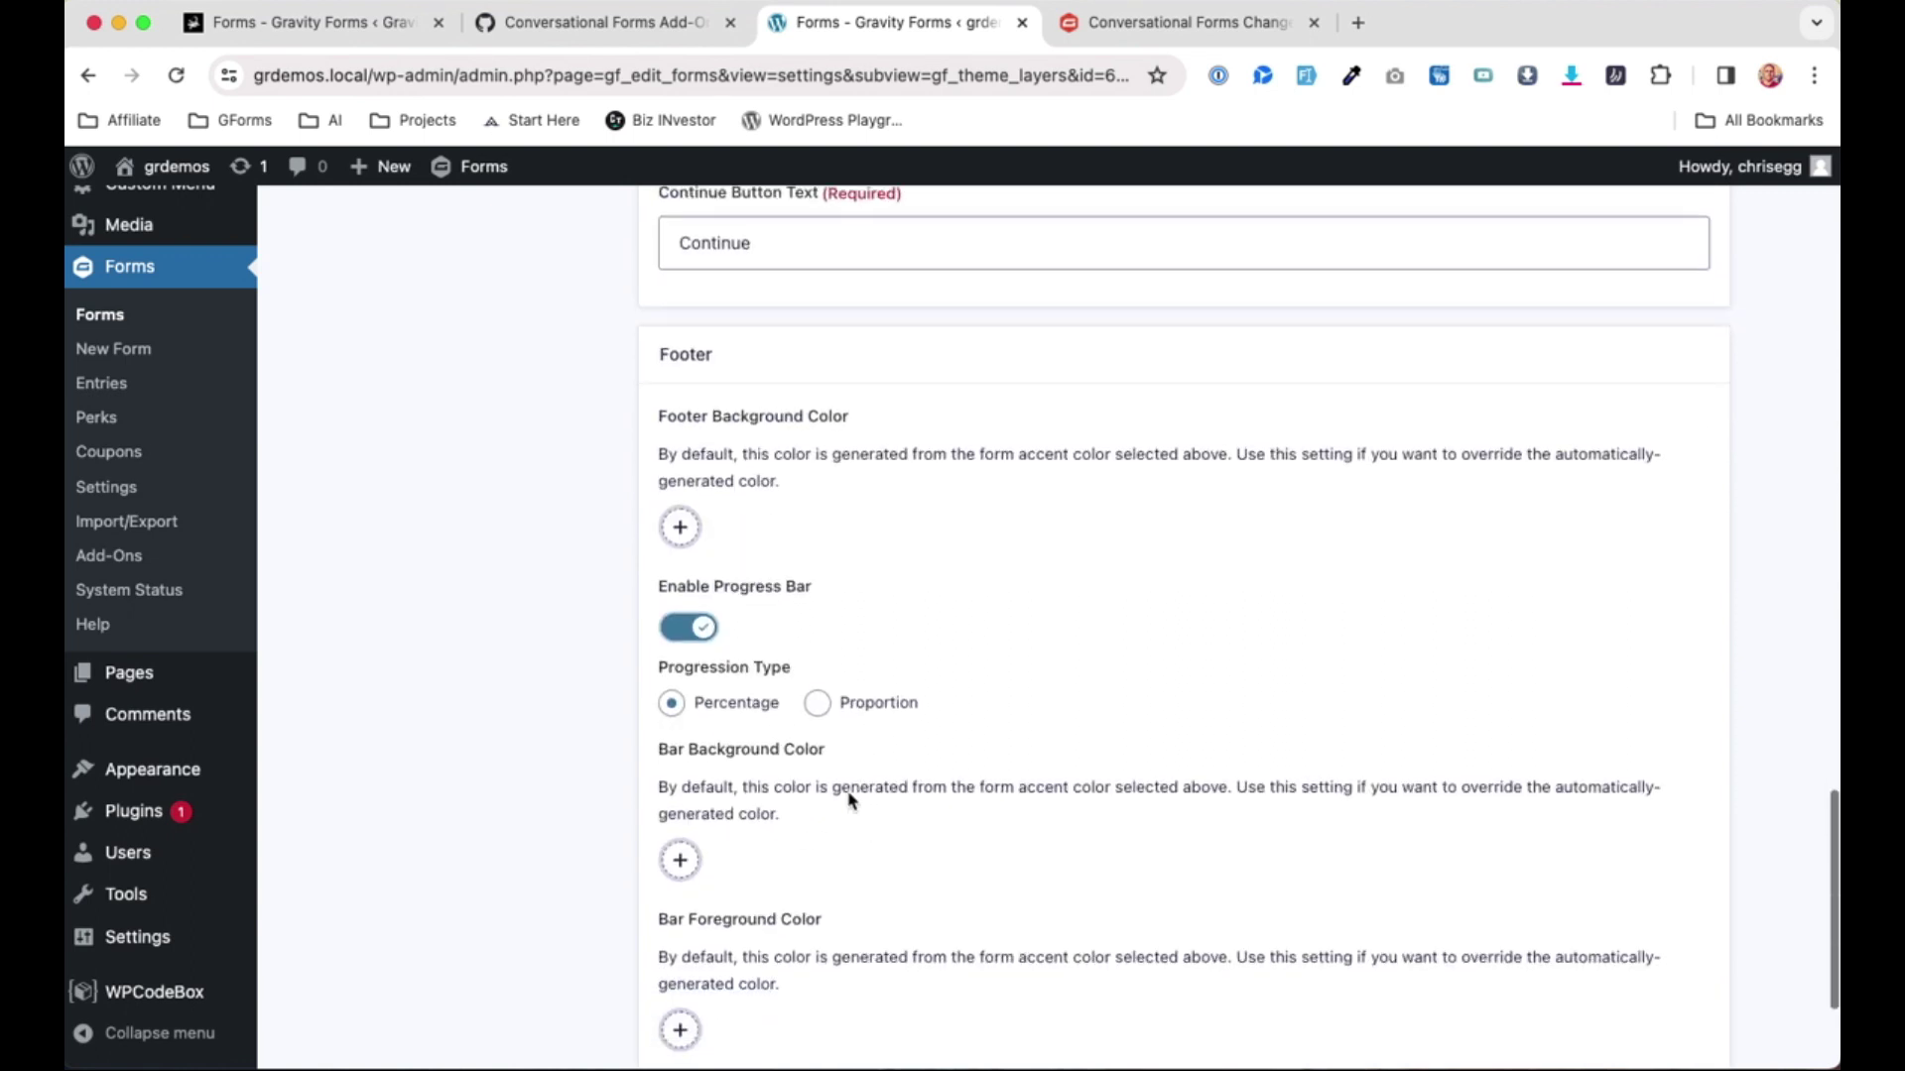
click(817, 706)
scroll(818, 717, down, 2)
click(670, 542)
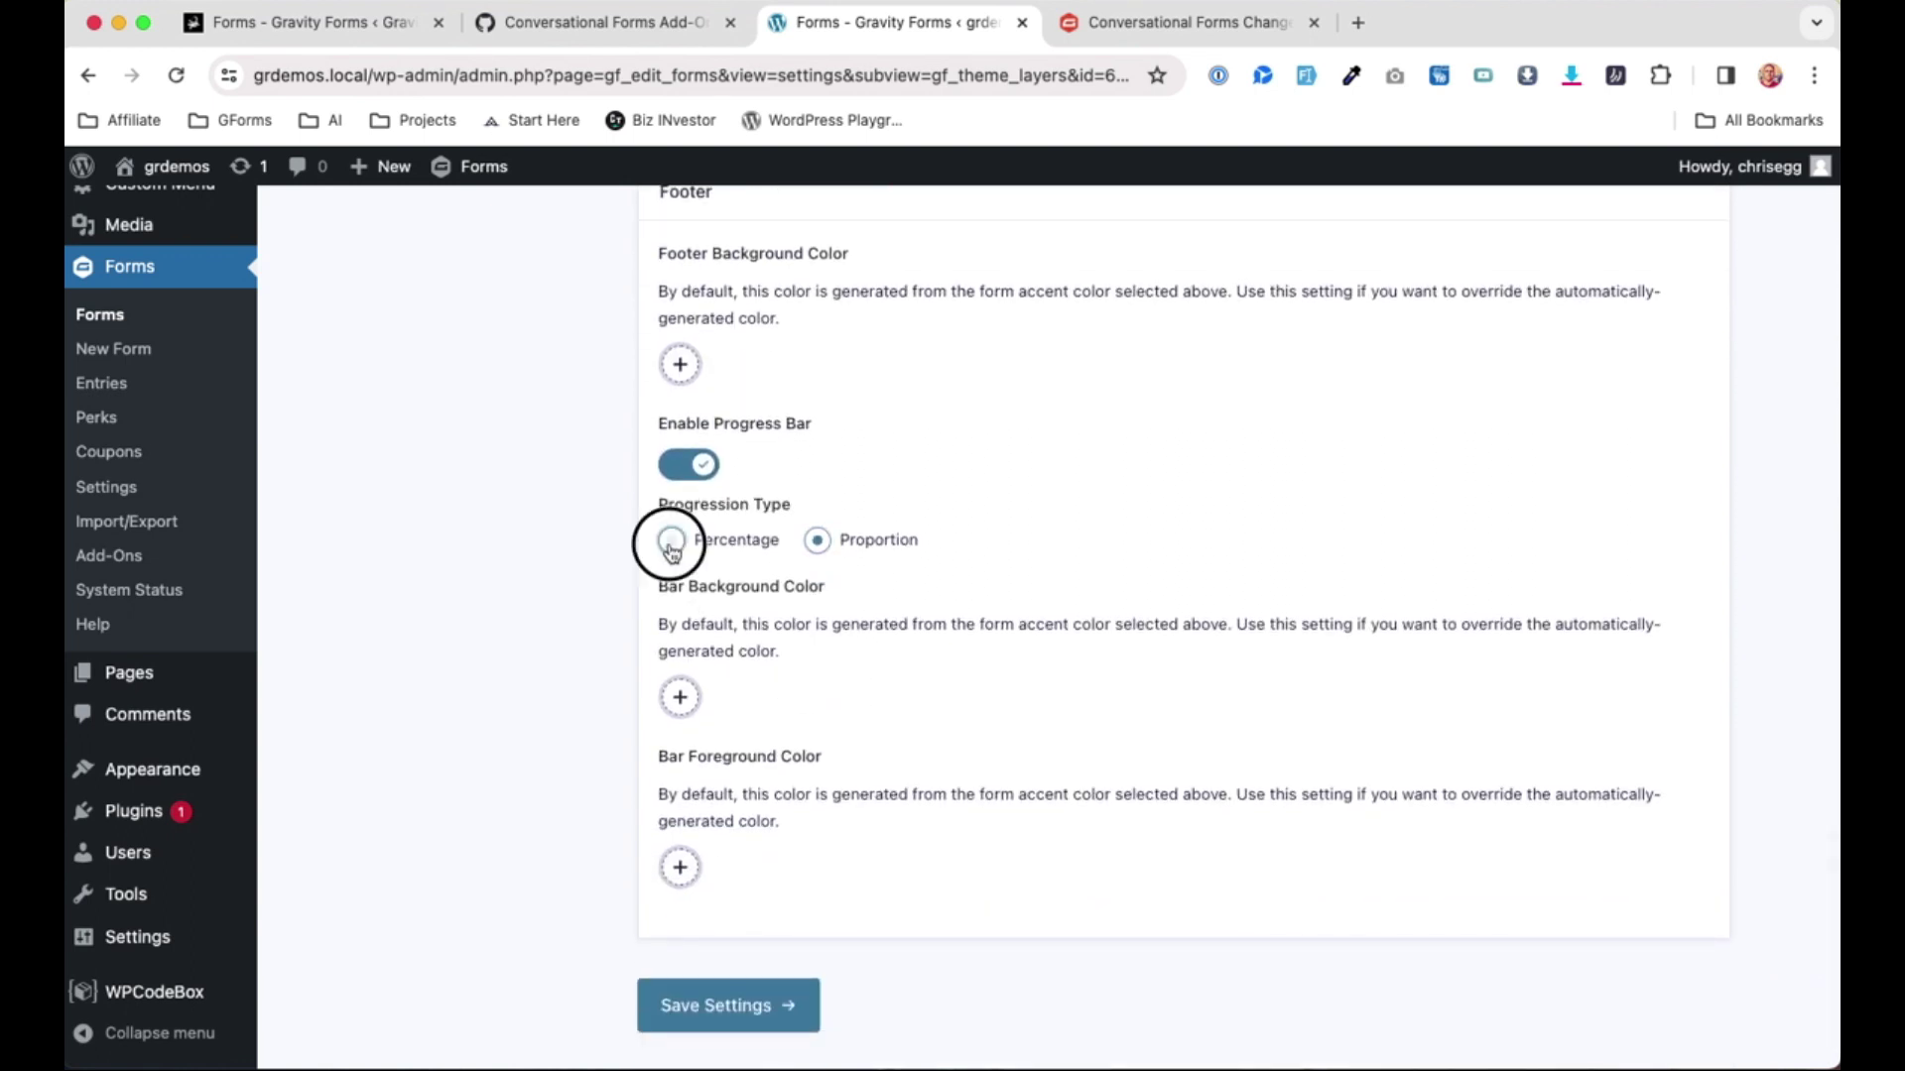
click(674, 478)
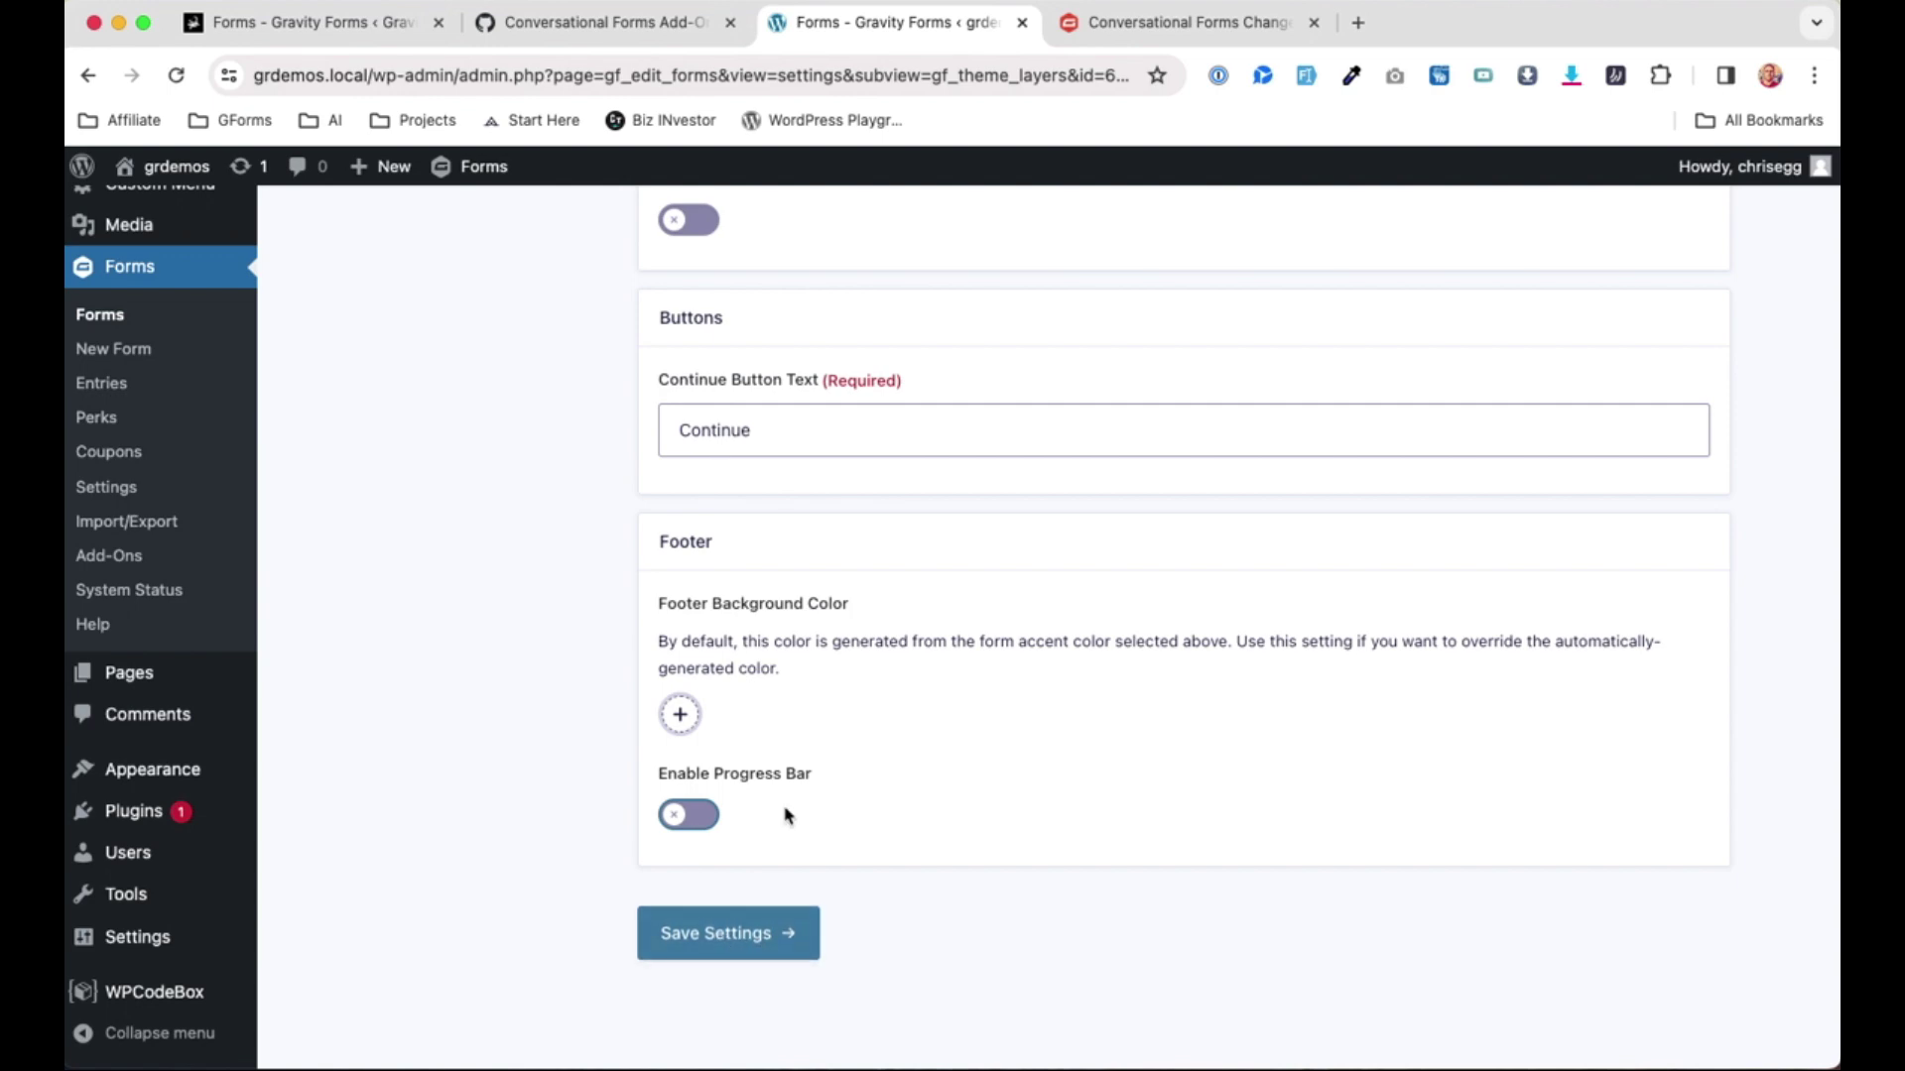
Save the Conversational Forms settings and open the form's live conversational page.
scroll(787, 816, up, 2)
scroll(788, 816, up, 20)
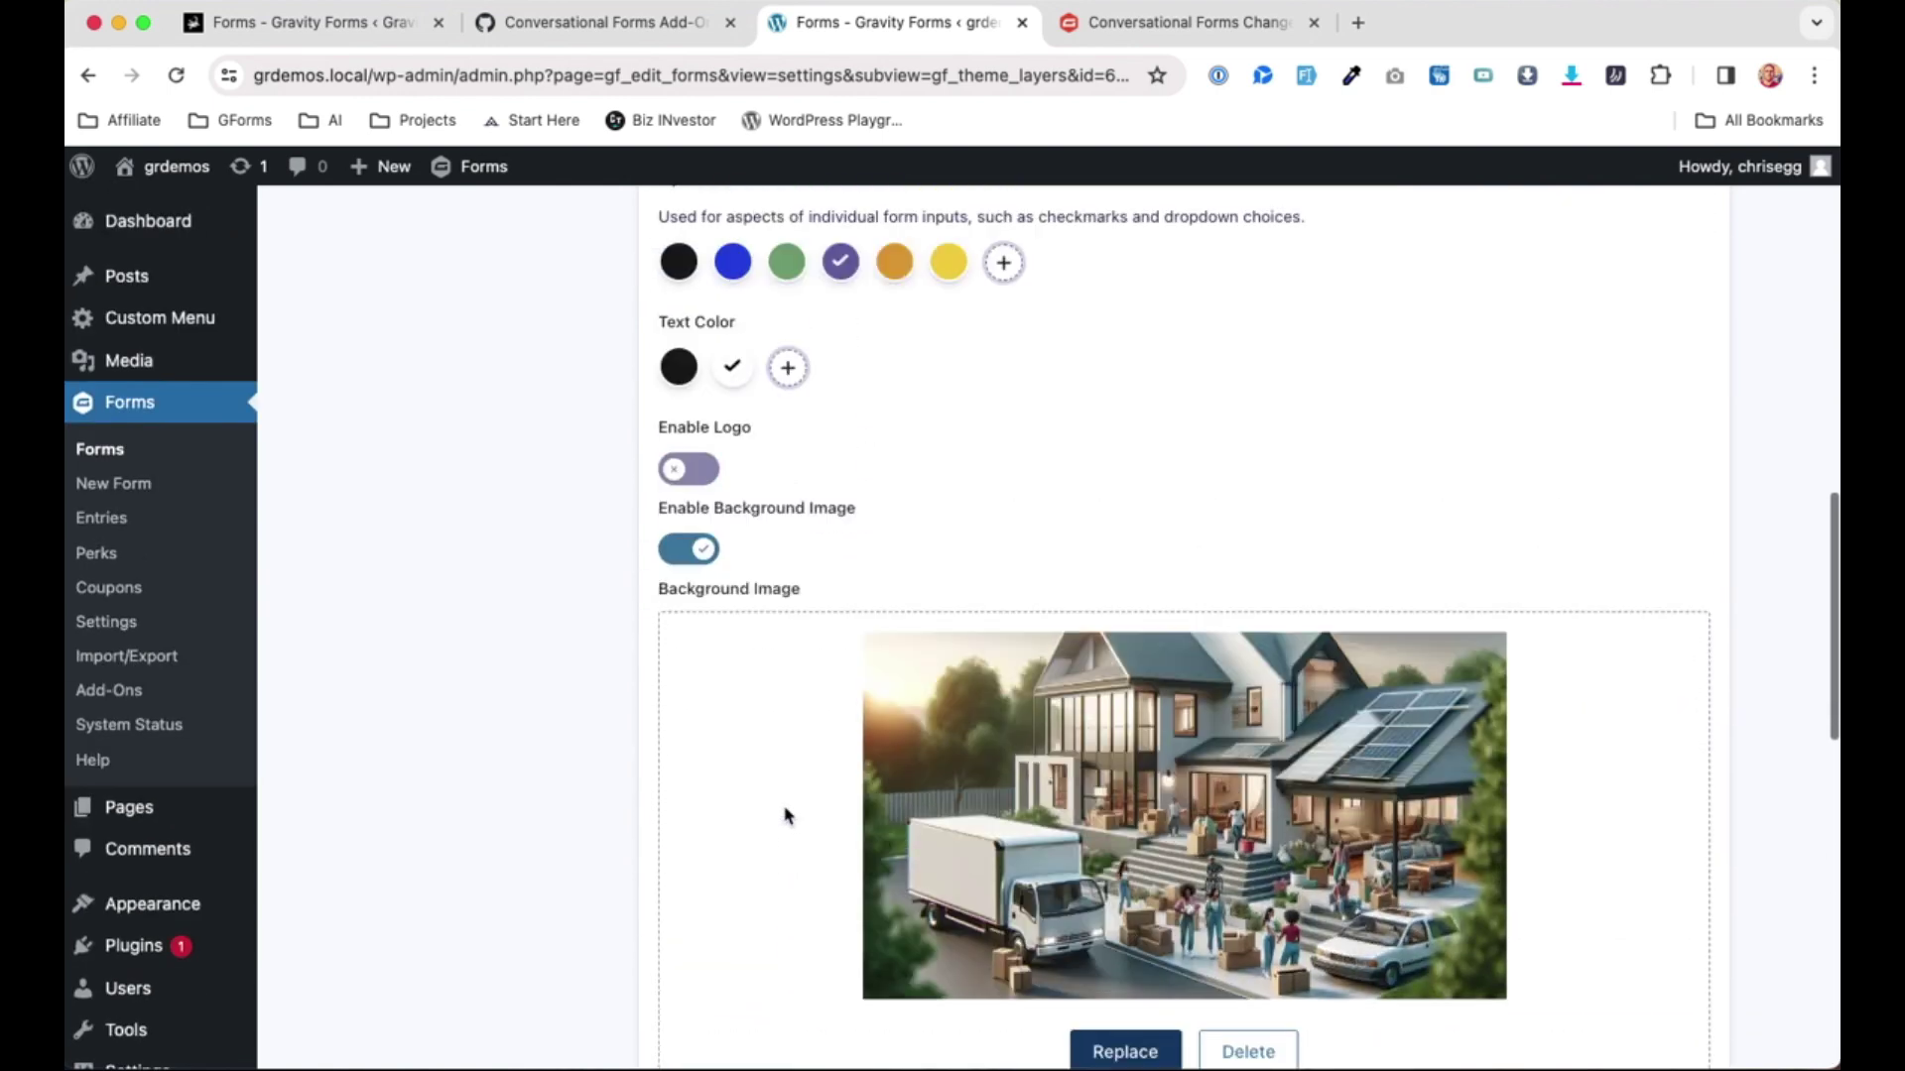
scroll(788, 815, up, 5)
scroll(914, 707, down, 3)
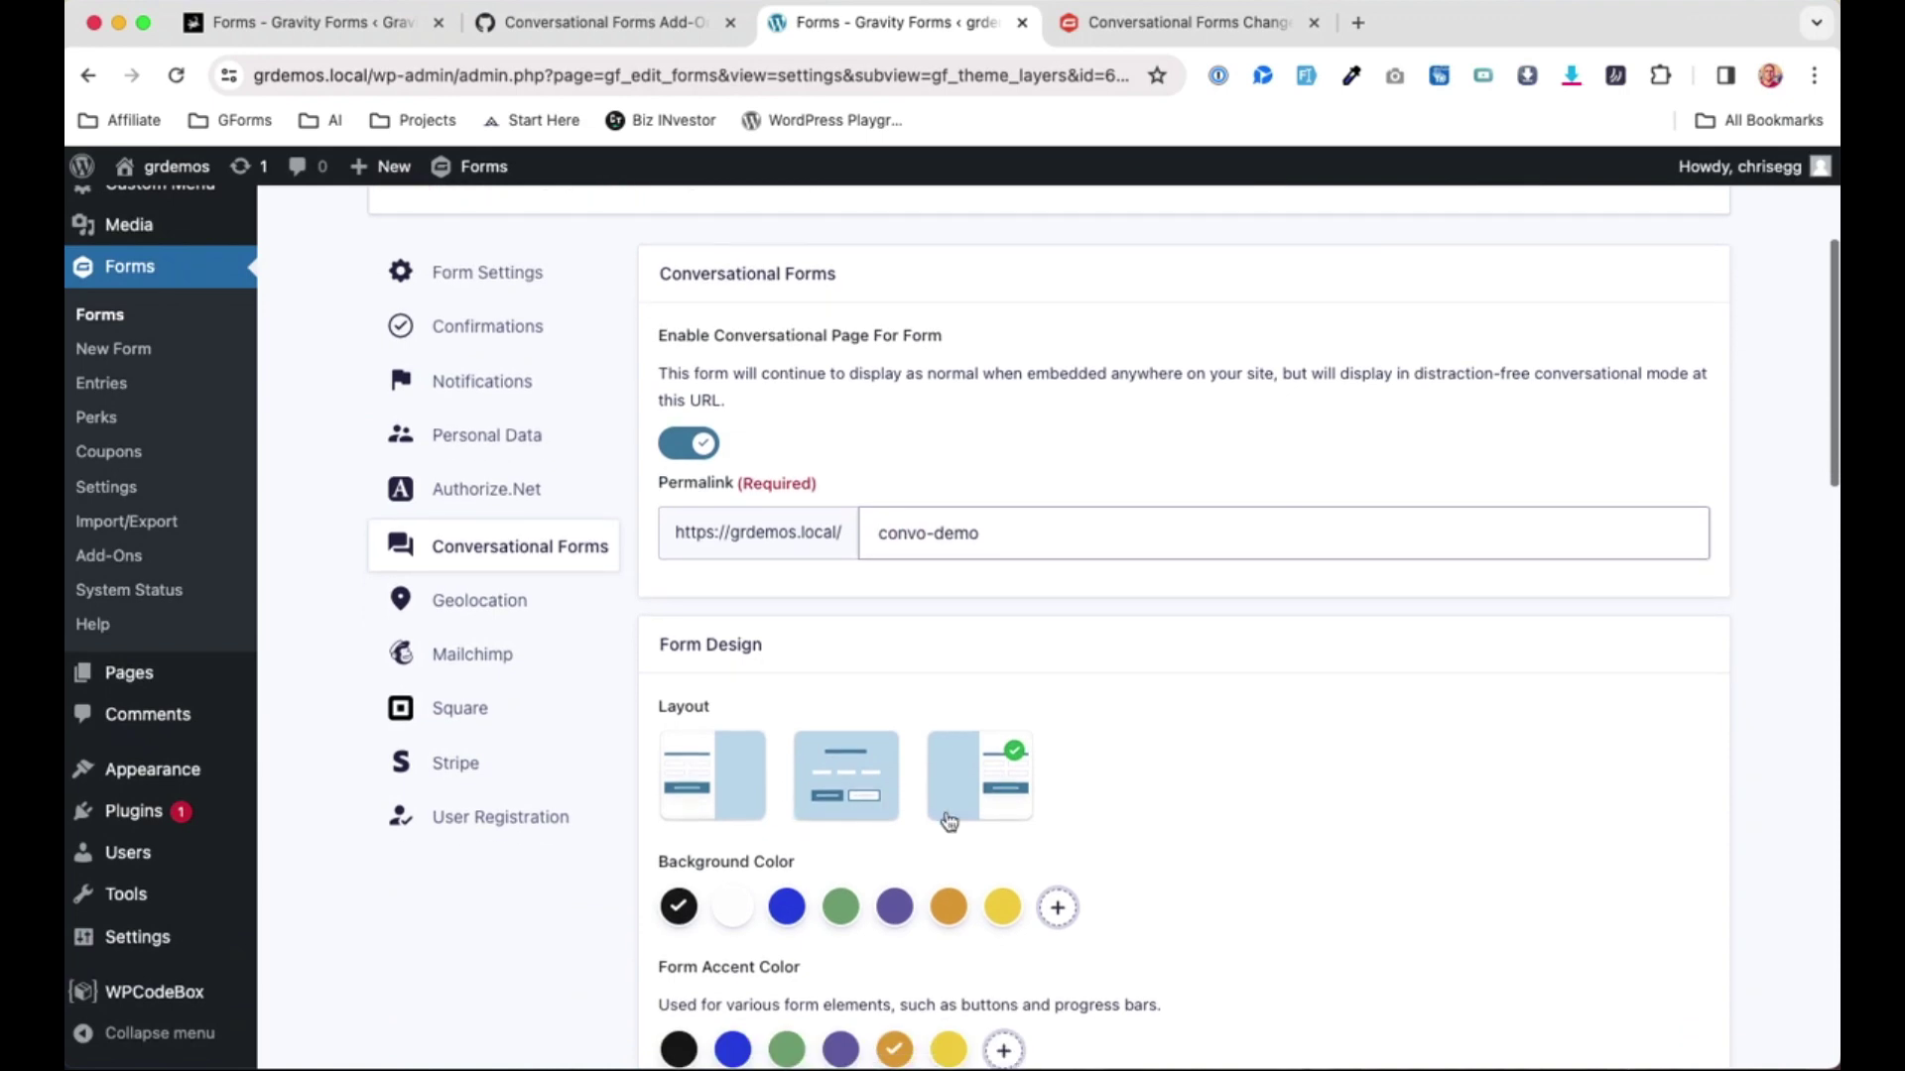
scroll(906, 681, down, 15)
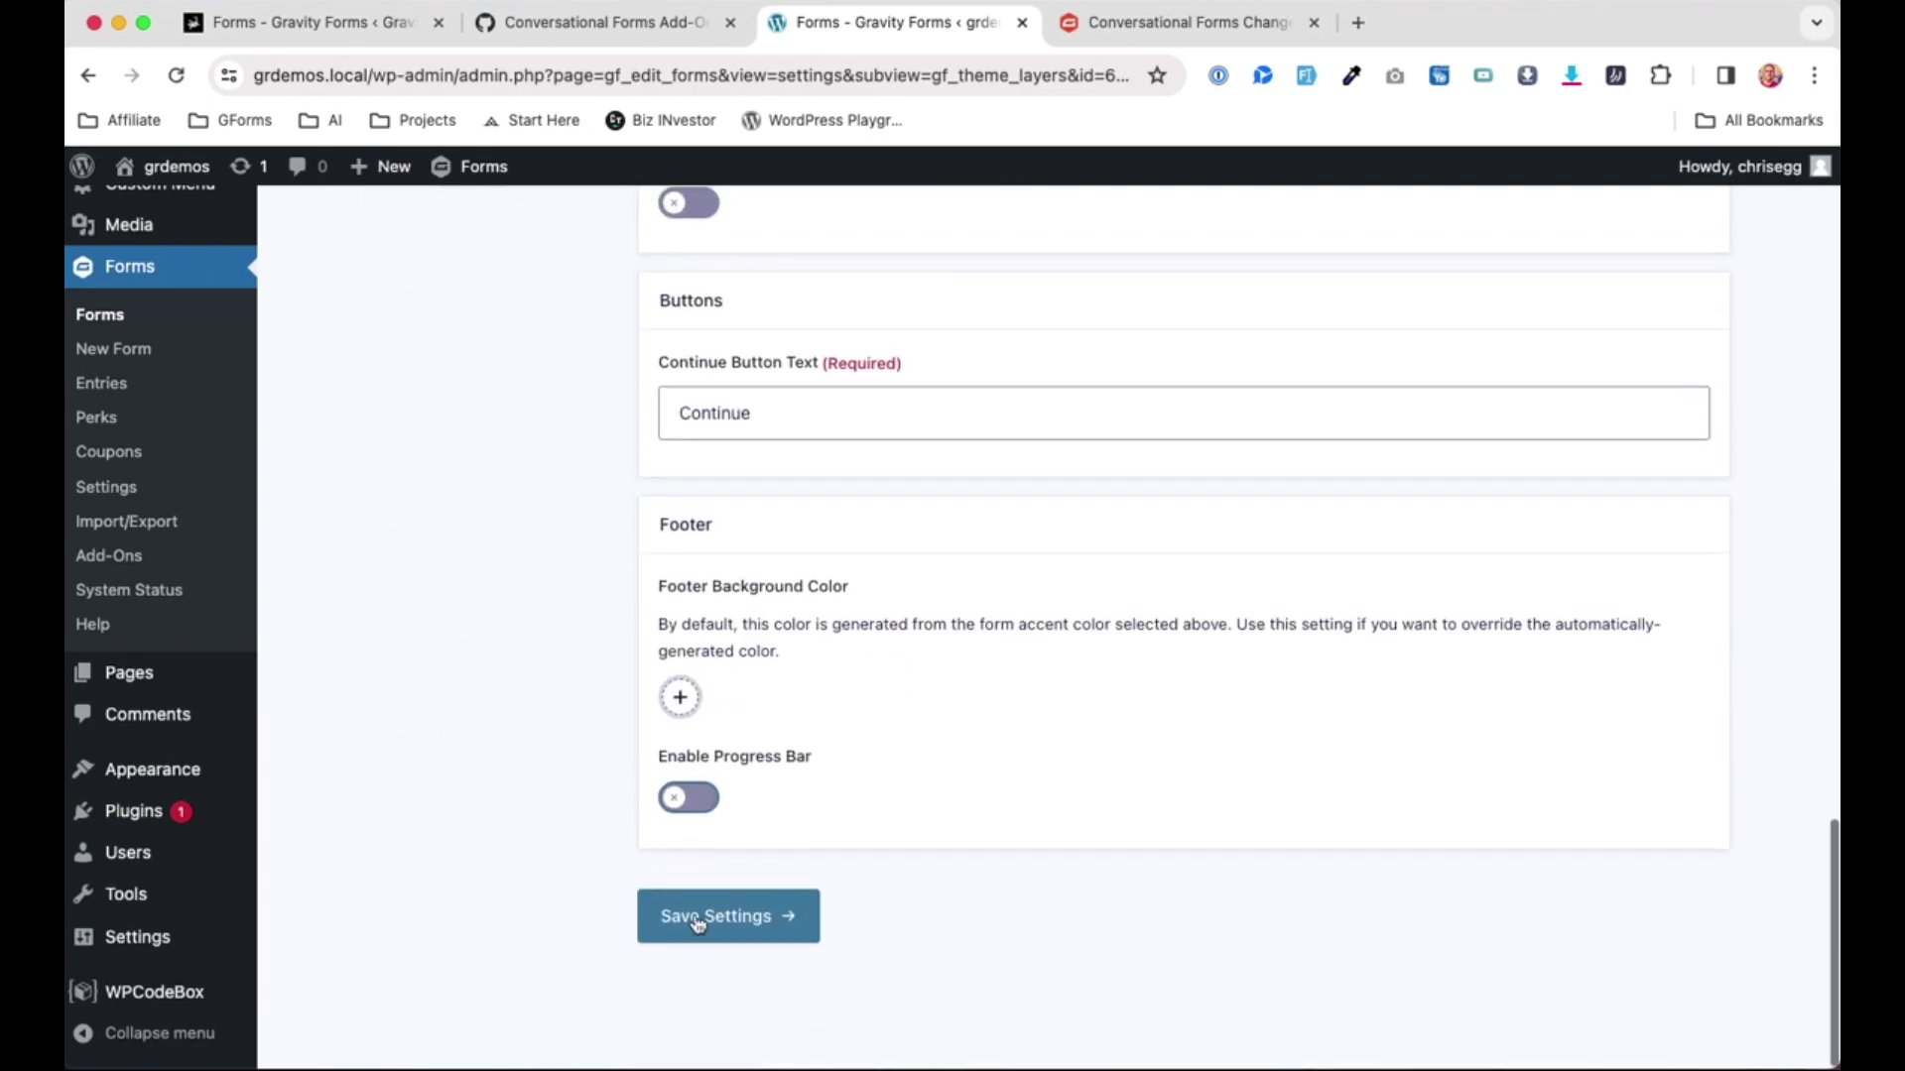
click(704, 942)
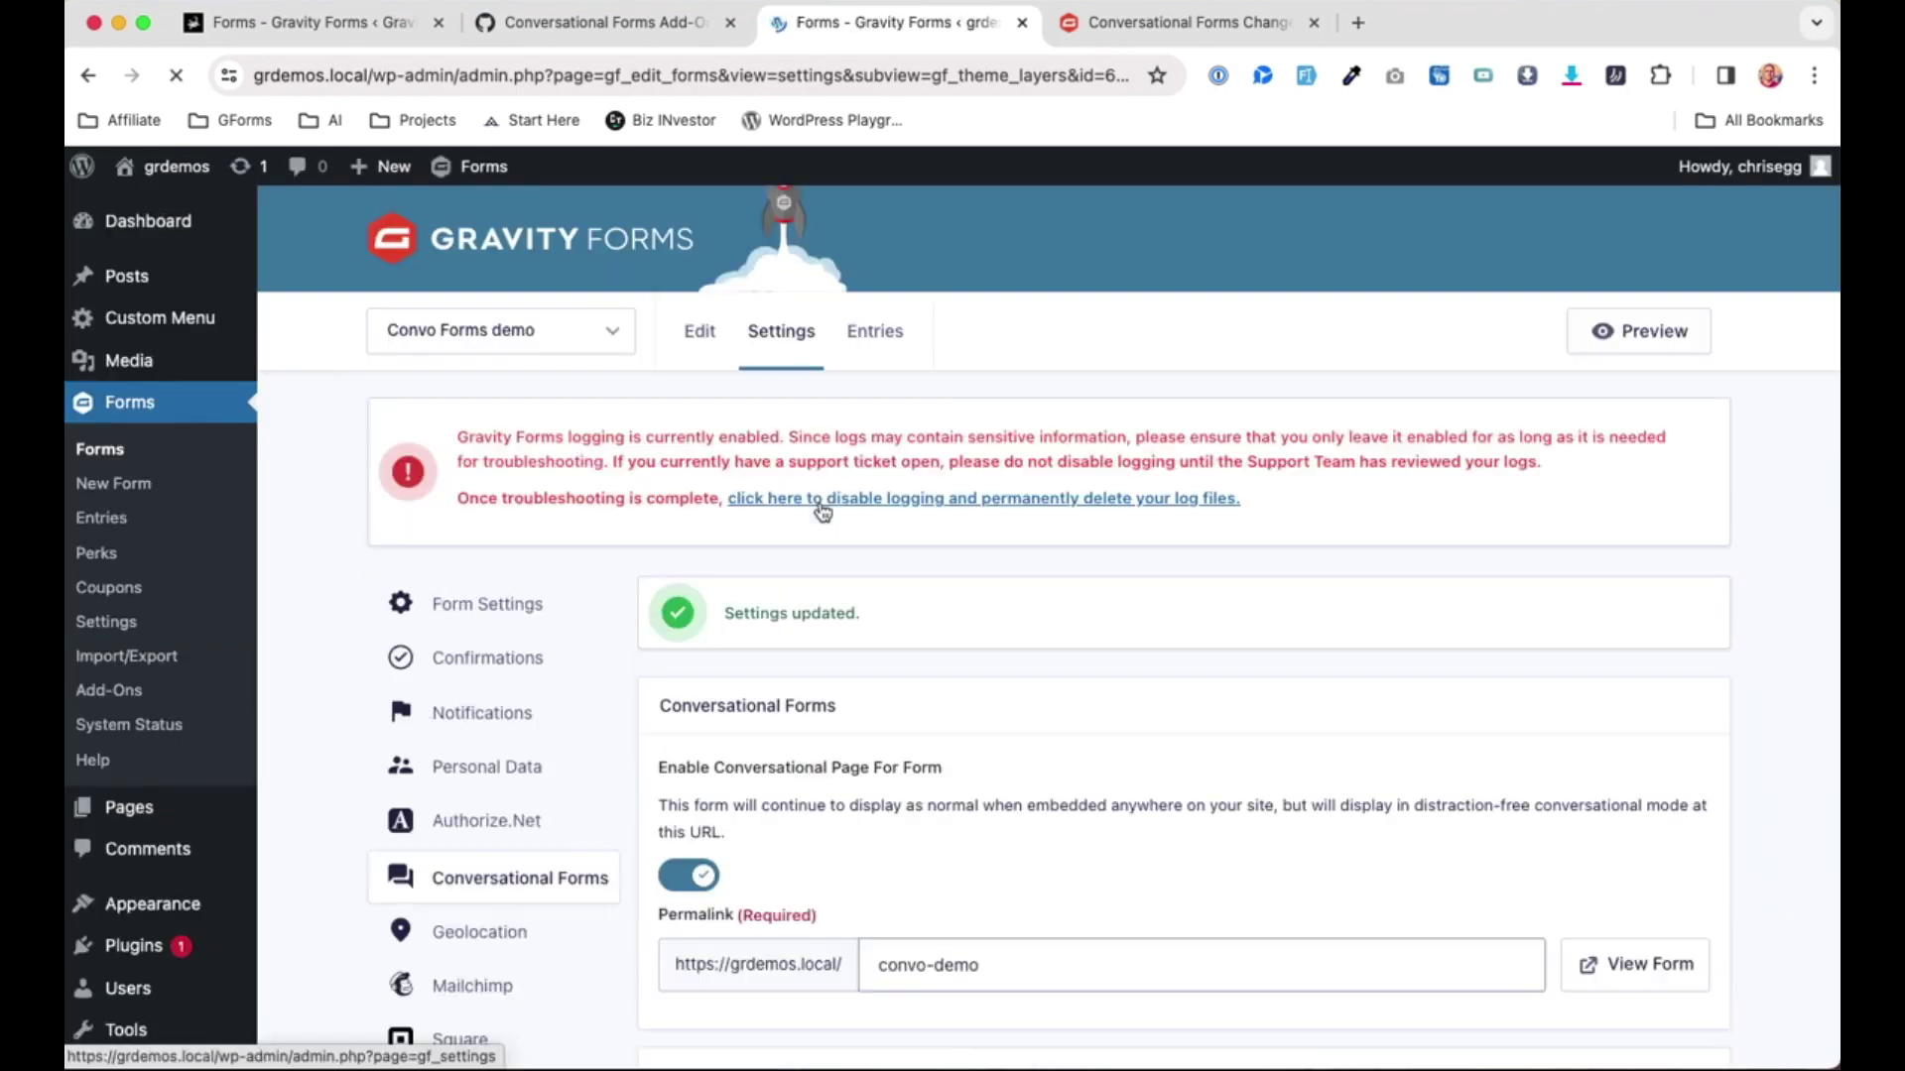
scroll(1318, 731, down, 5)
click(1657, 655)
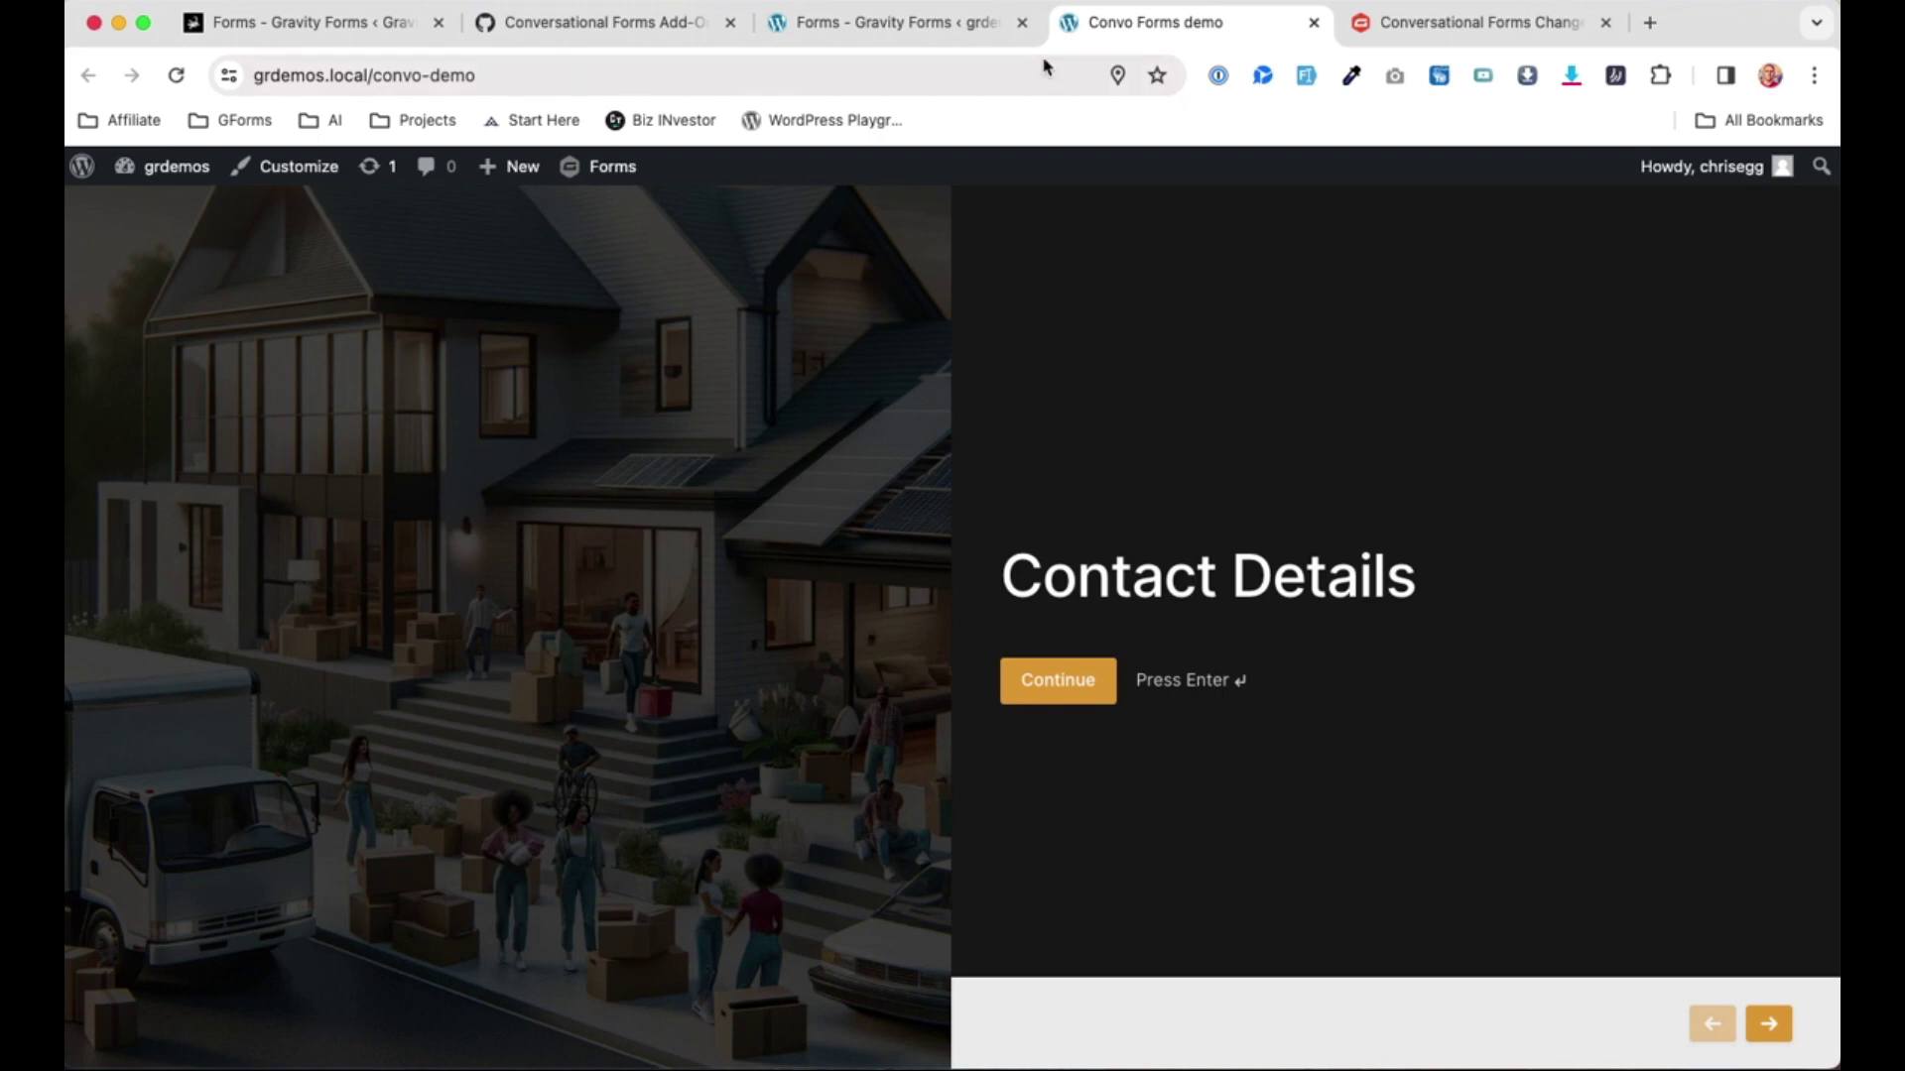
Raise the background image brightness moderately, save the settings and reload the live form page to check the image.
click(944, 33)
scroll(953, 729, down, 15)
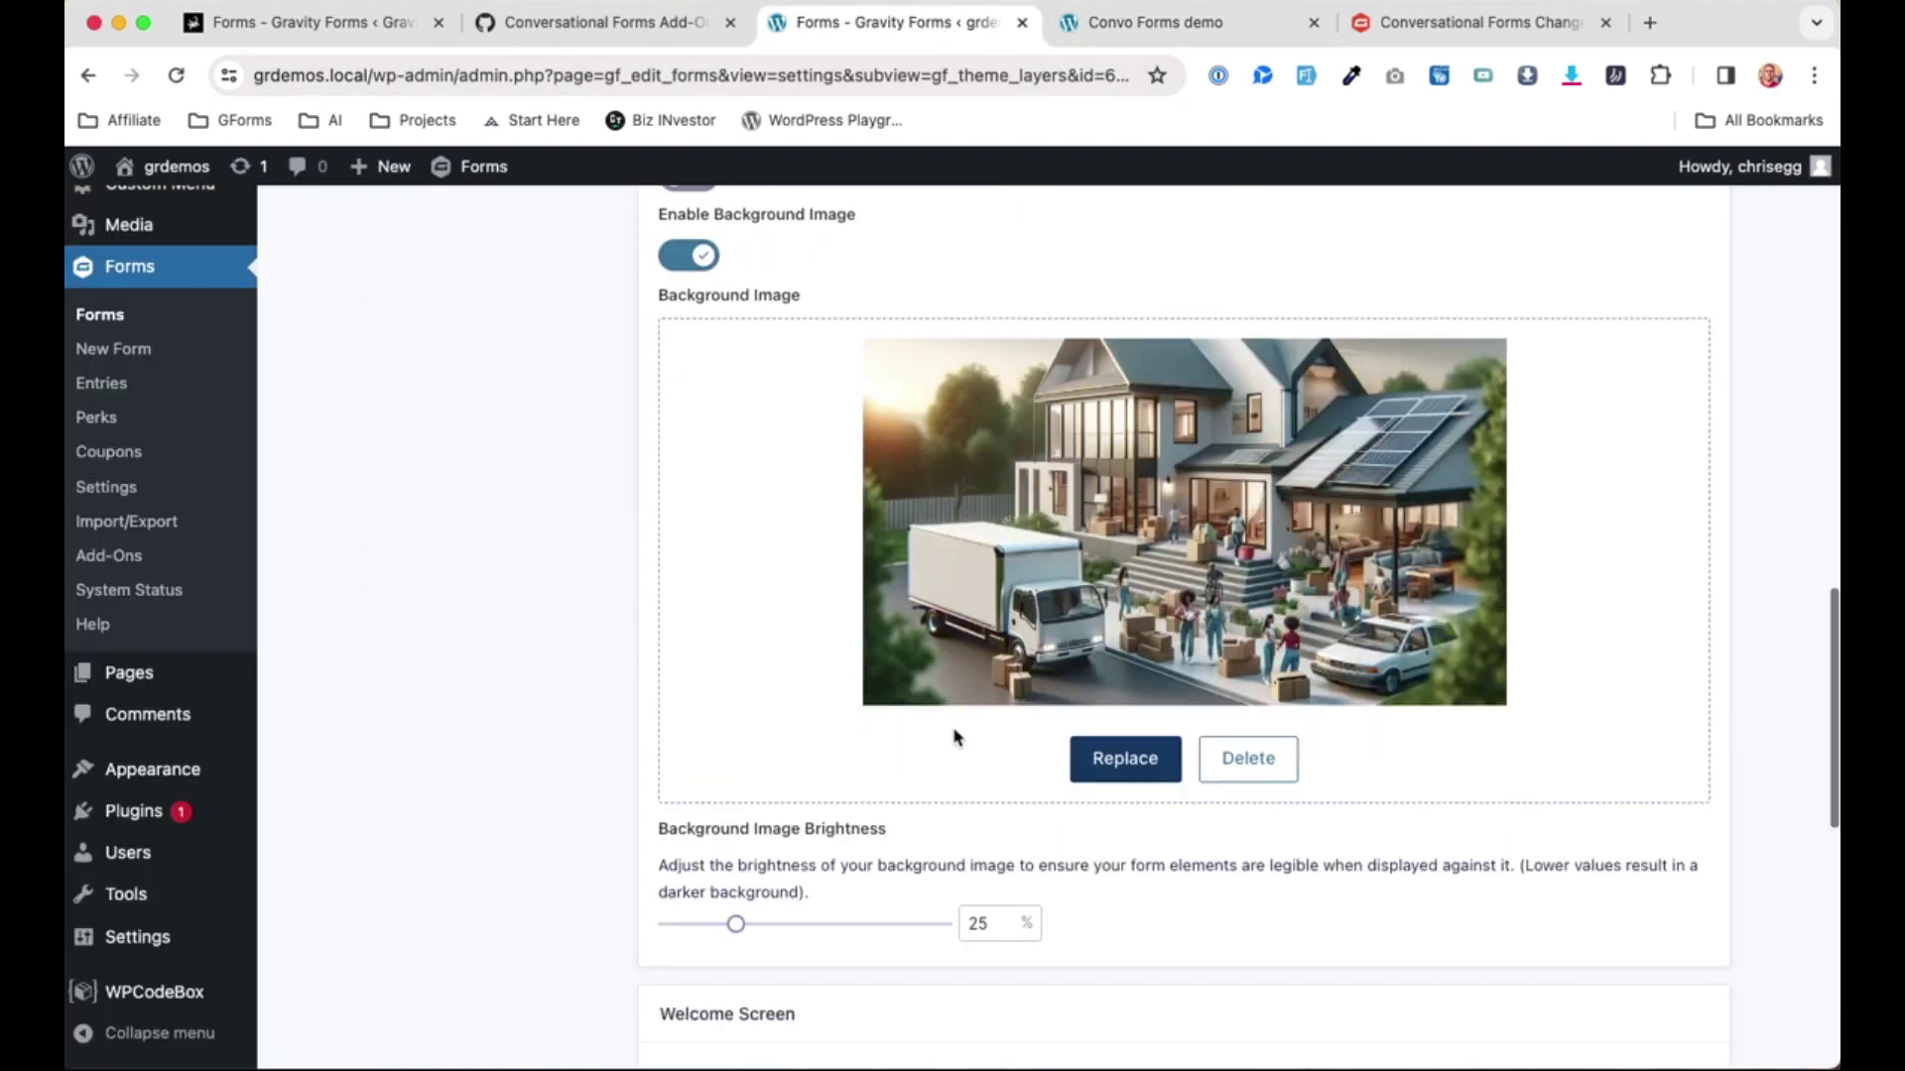
drag(742, 798, 784, 802)
scroll(1178, 829, down, 8)
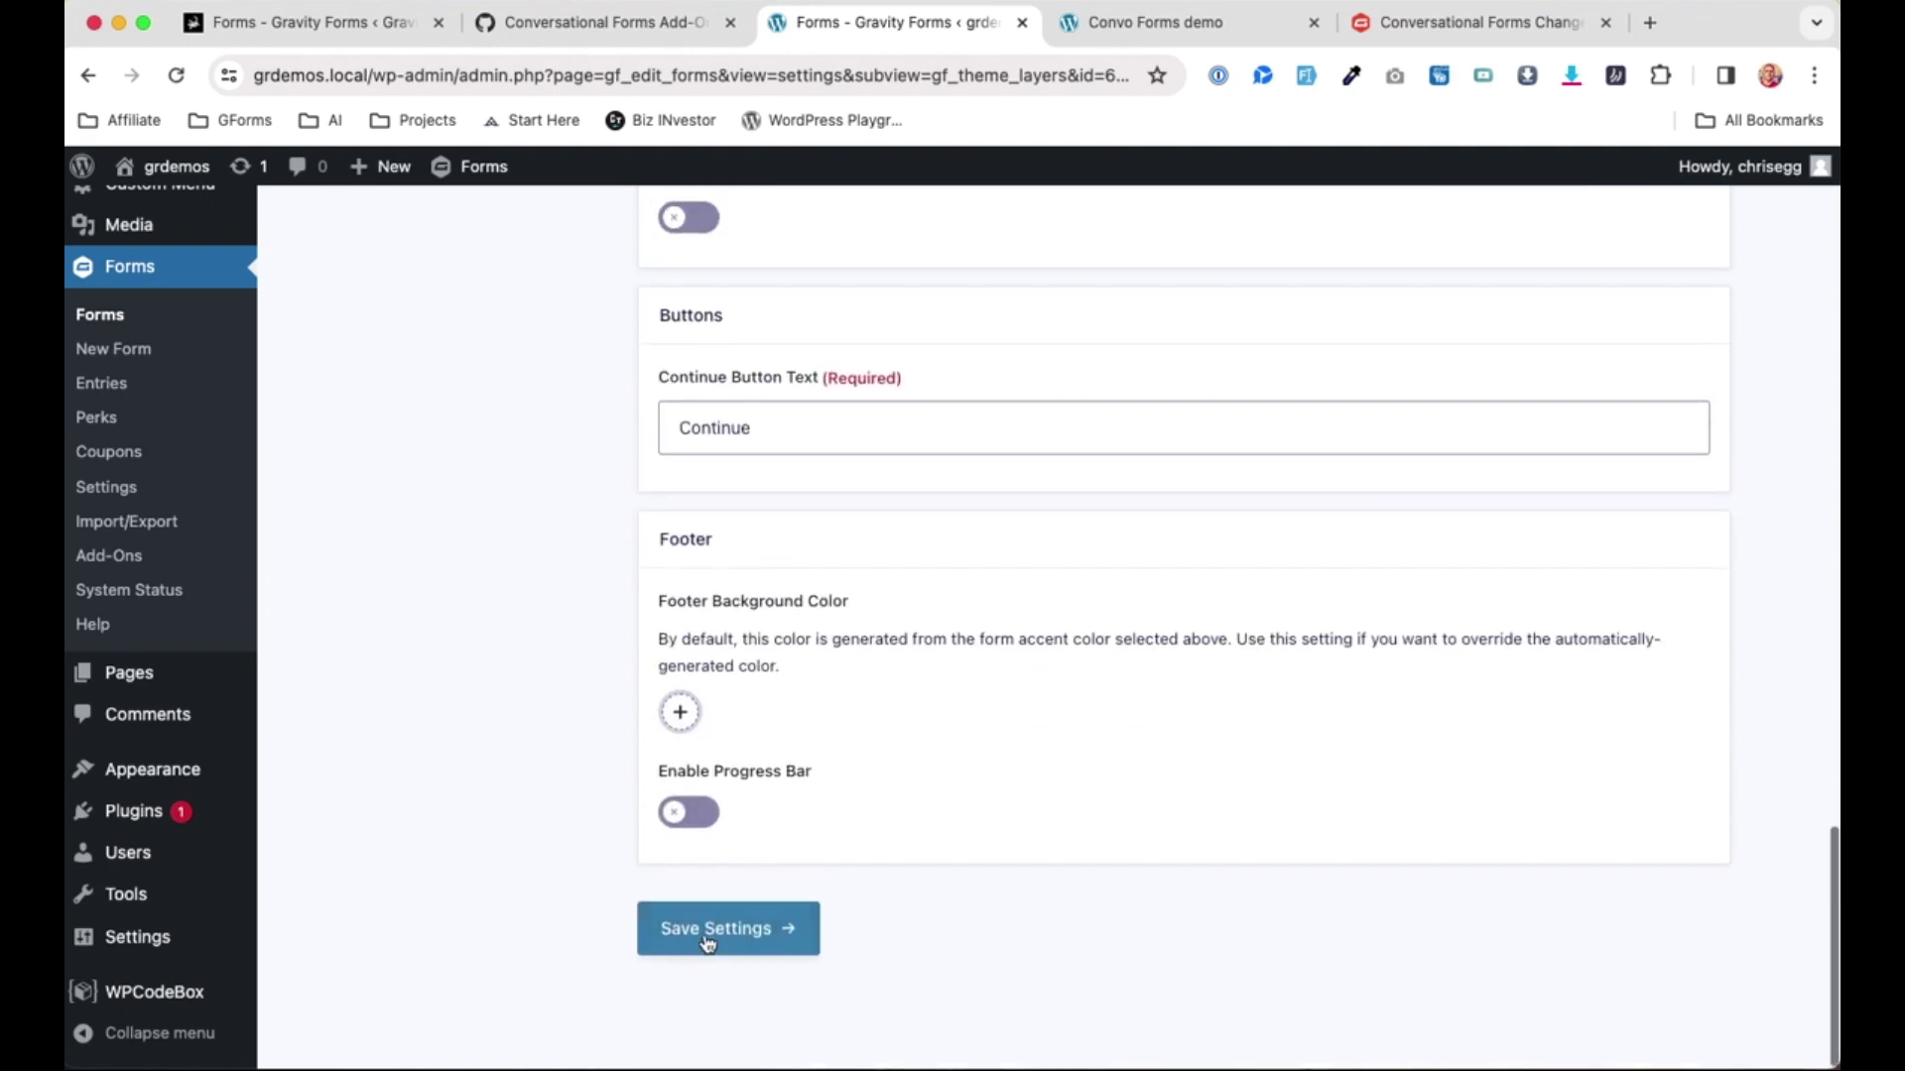
click(729, 930)
click(1139, 28)
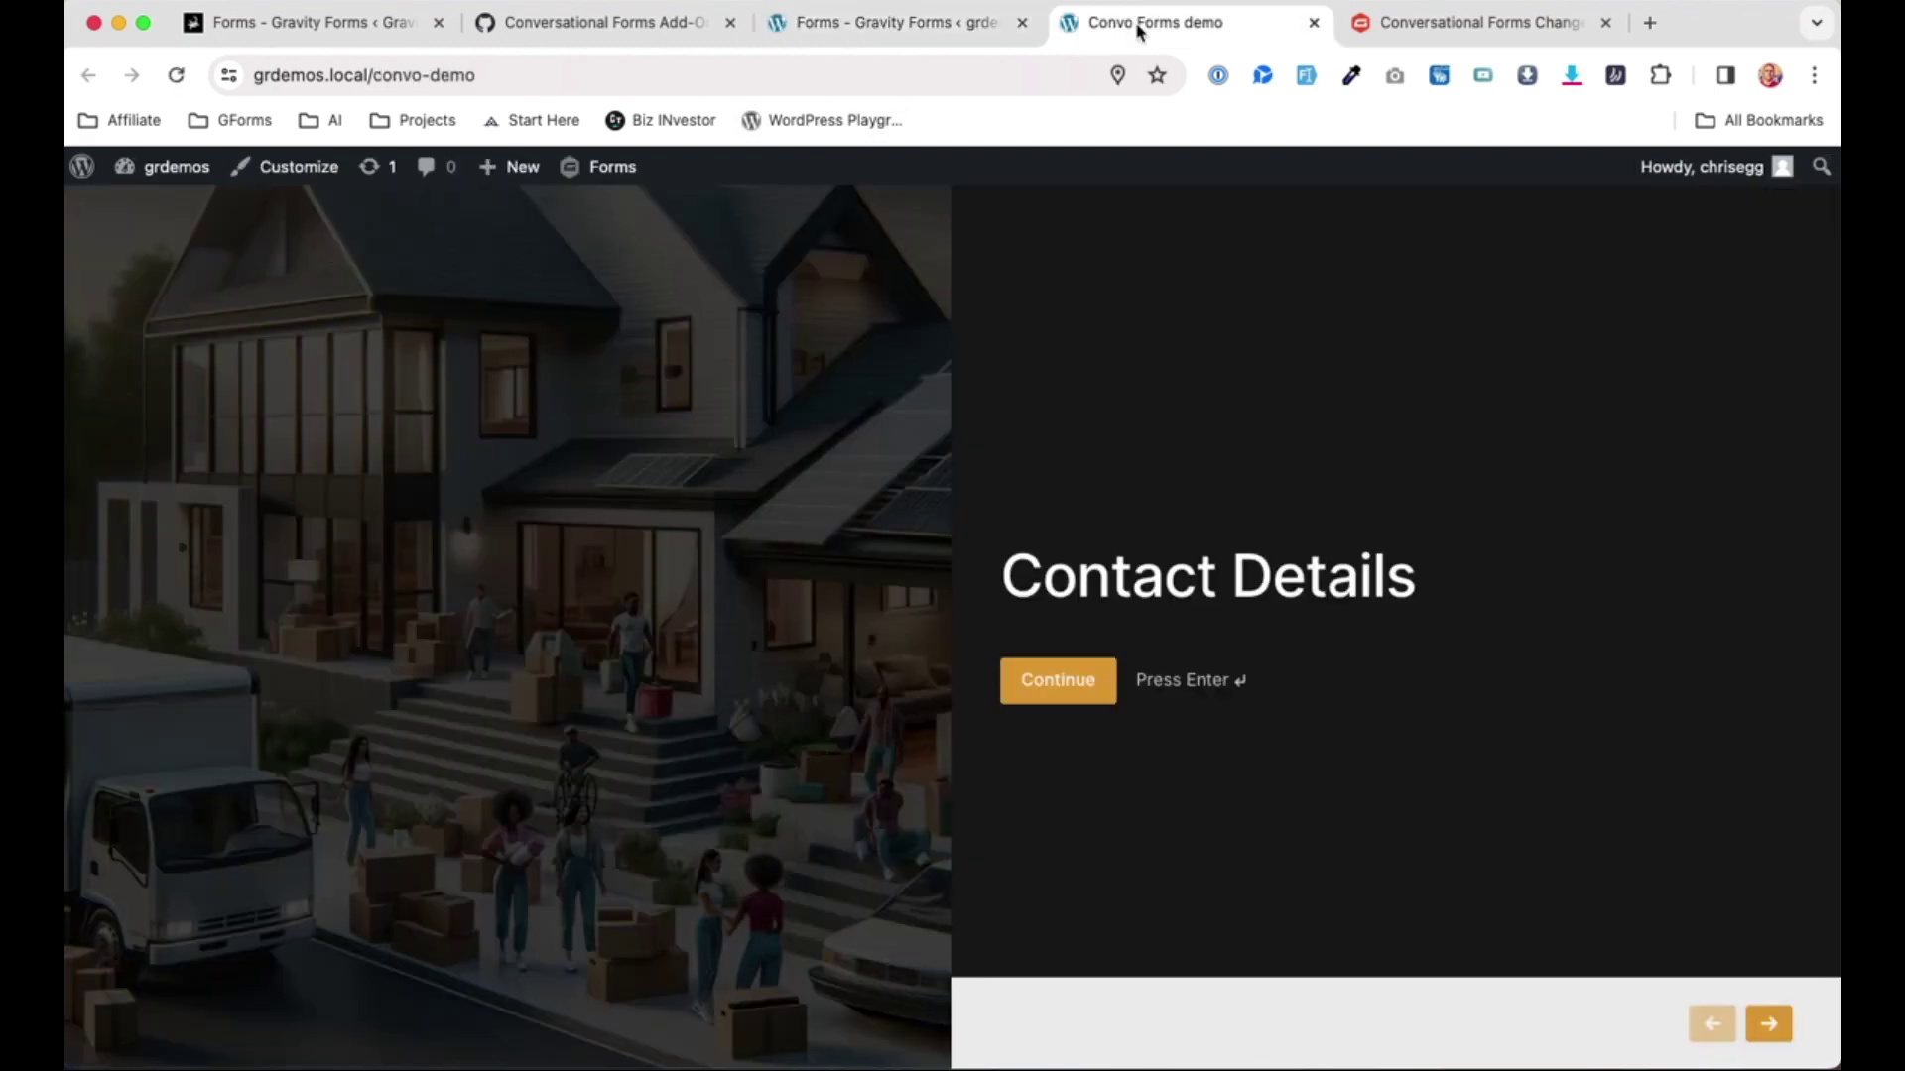
key(super+r)
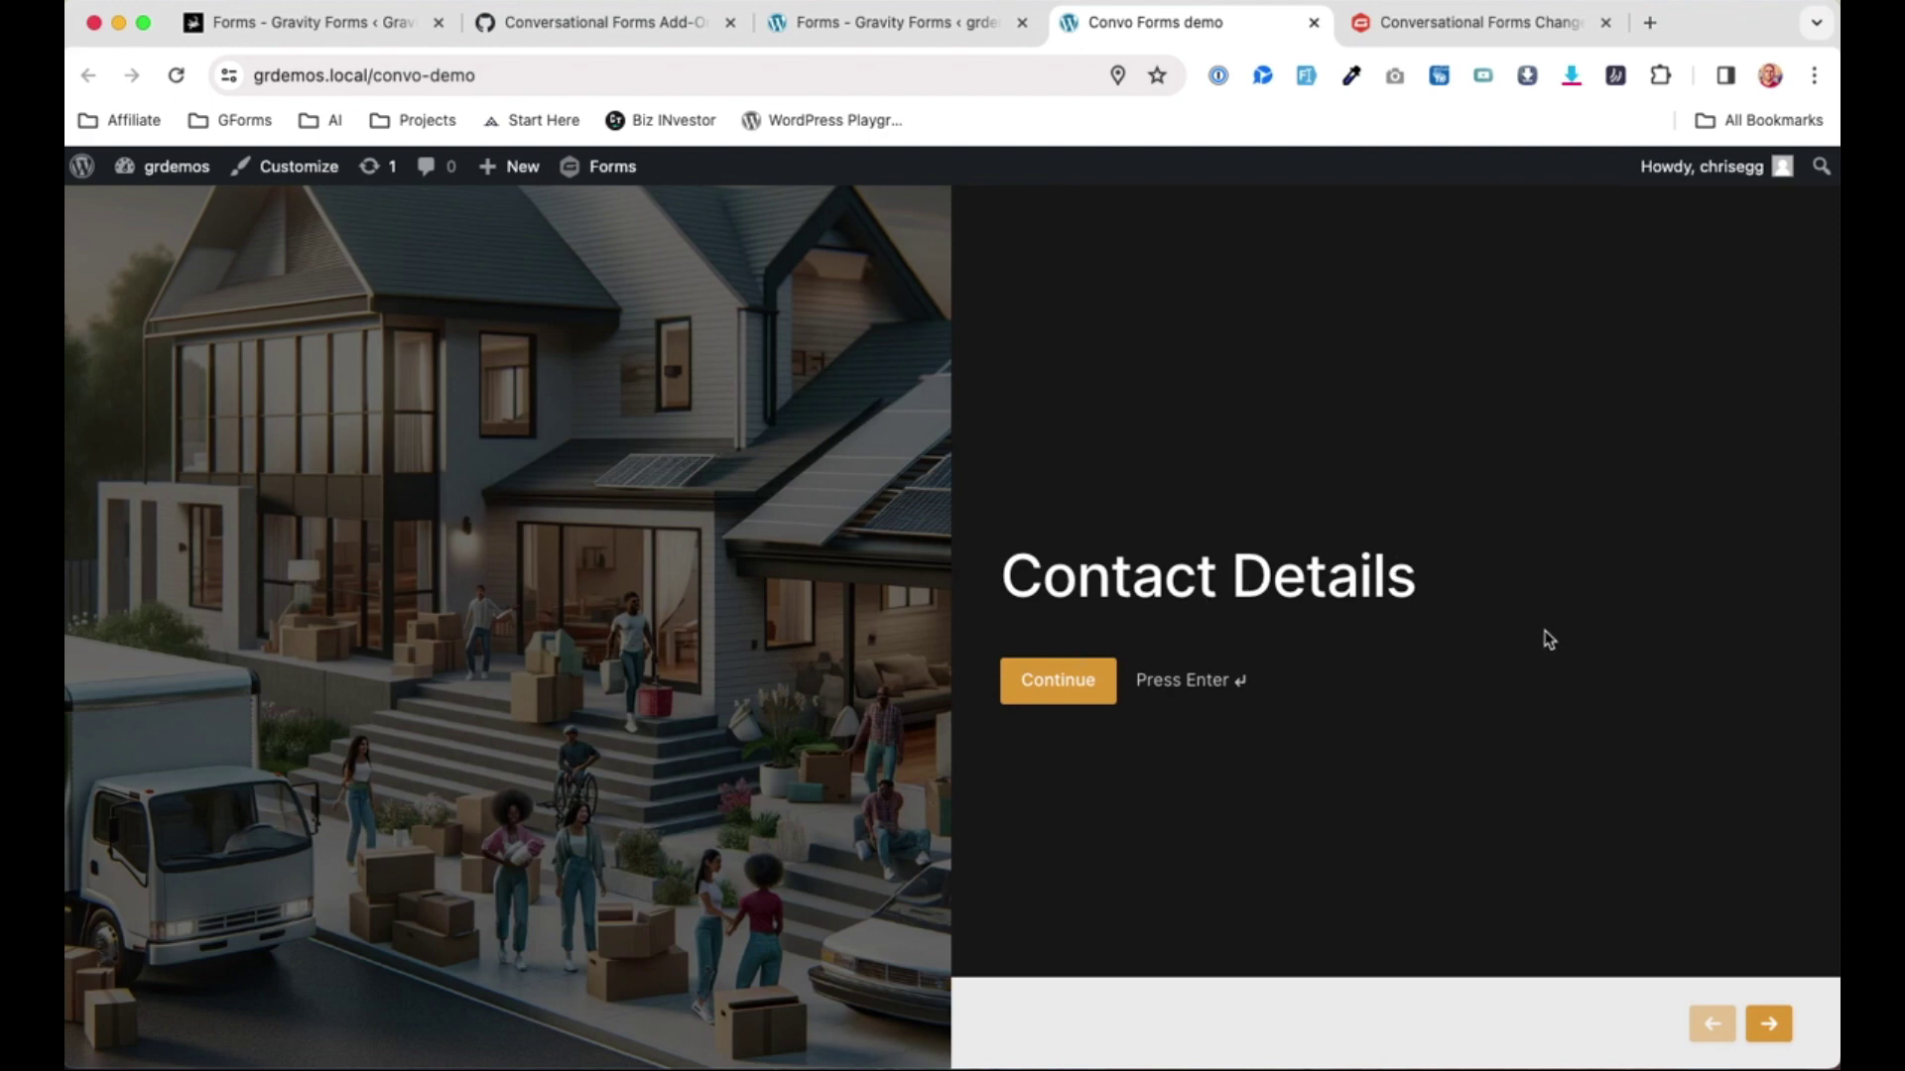
Delete the Contact Details section from the form, save the form and reload its live page.
click(908, 24)
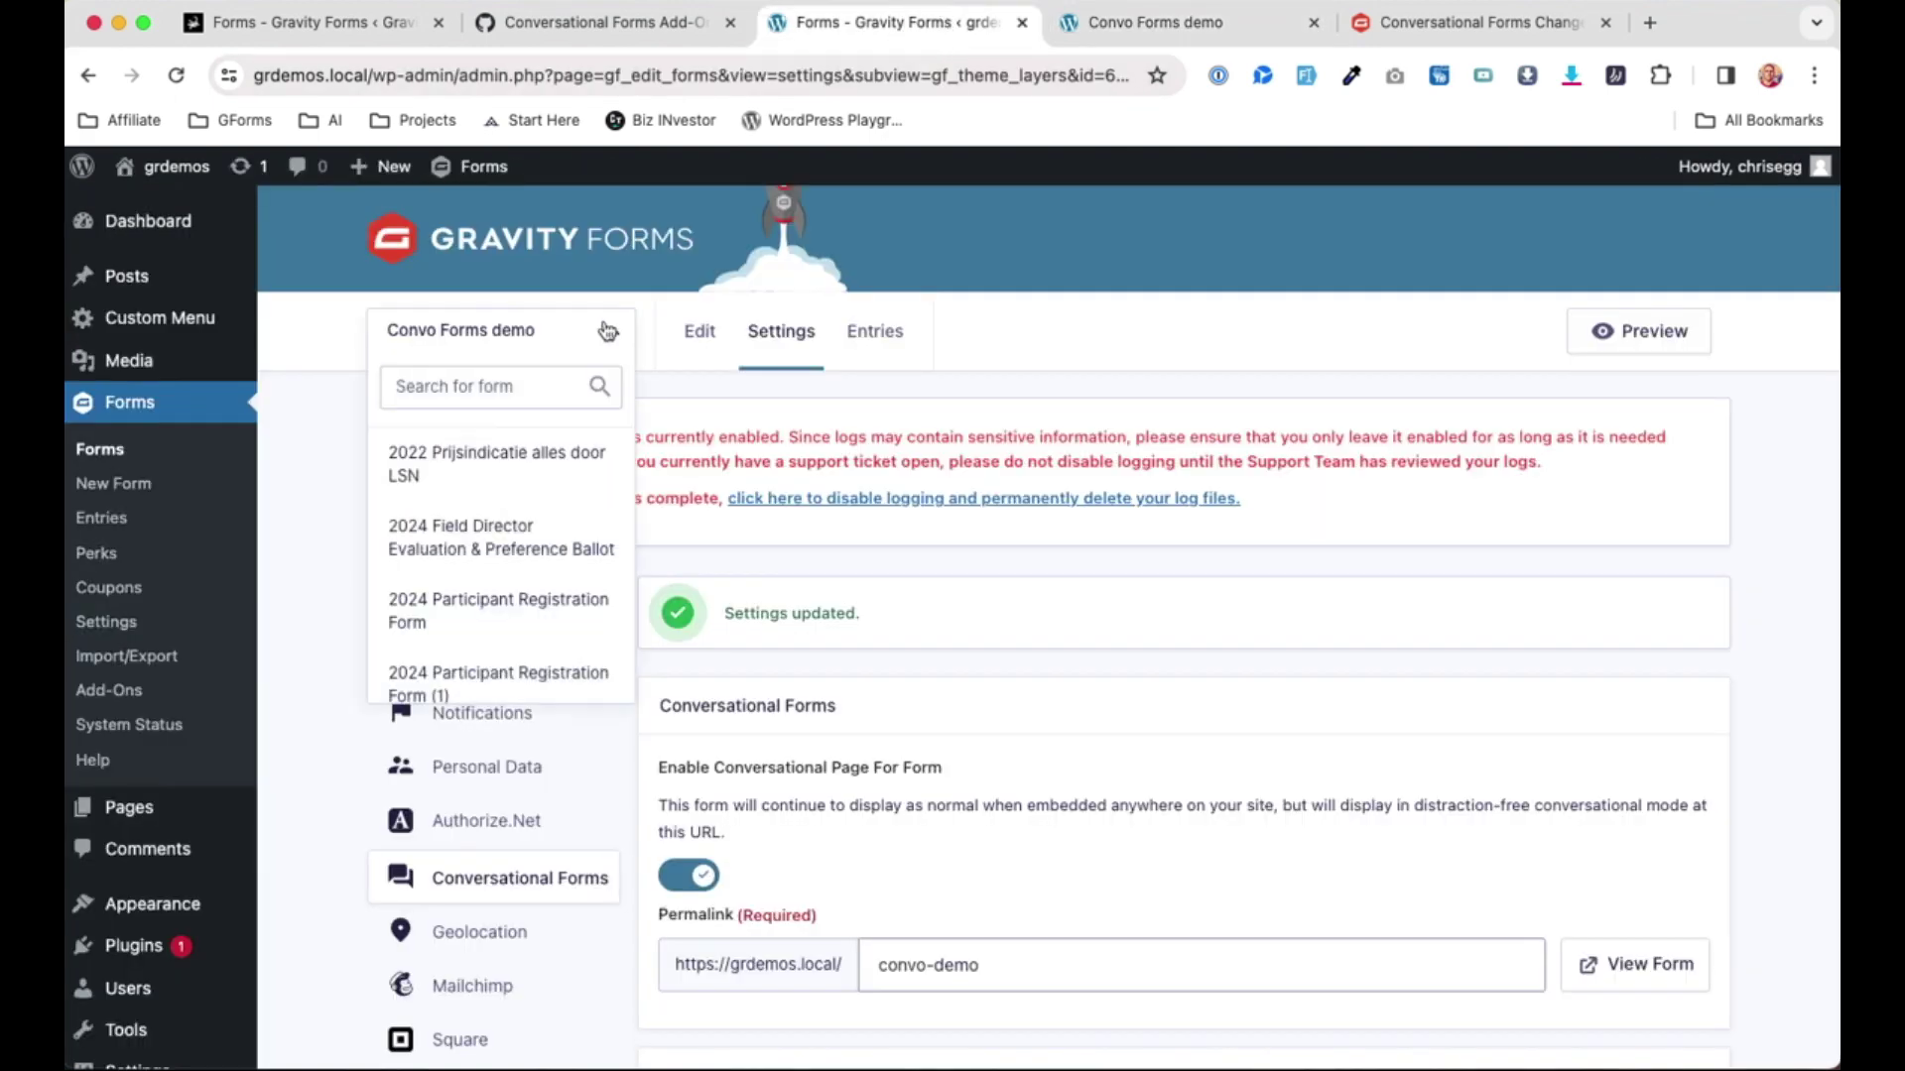
click(718, 333)
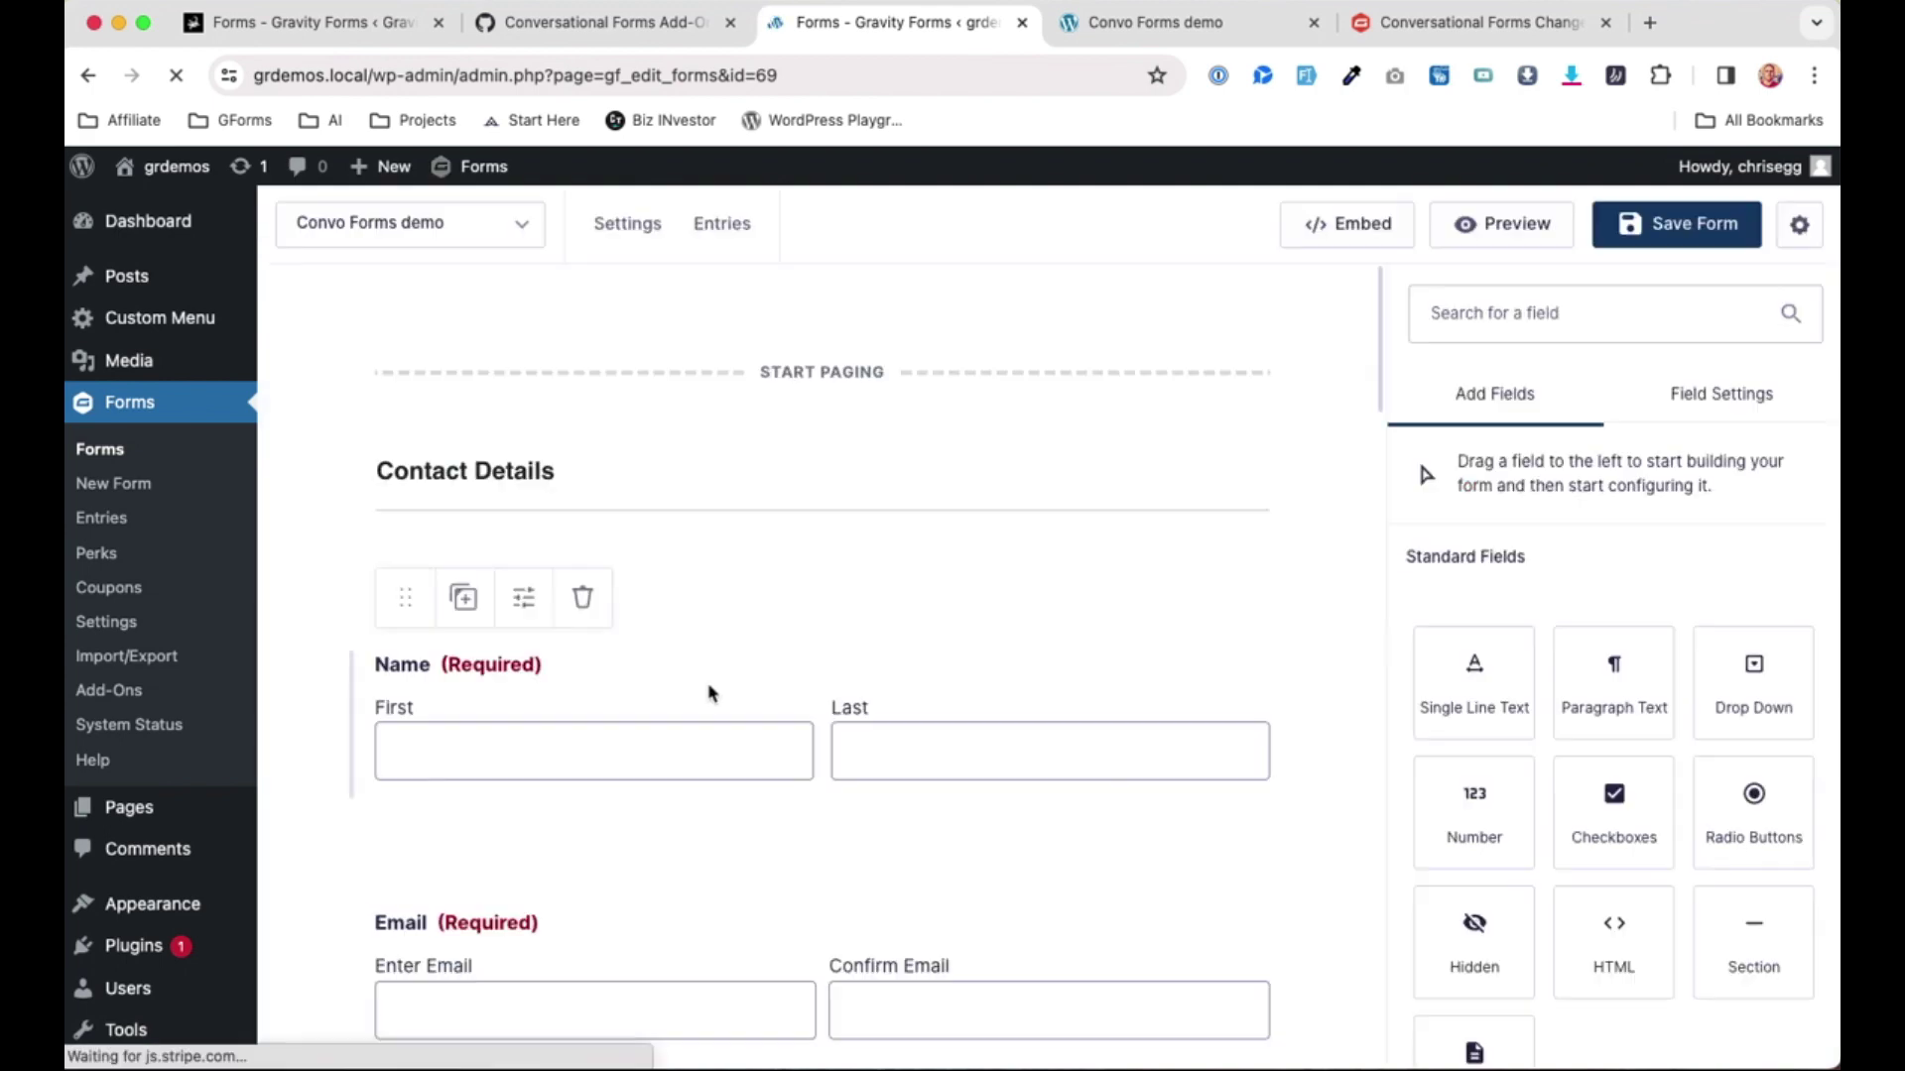
click(855, 498)
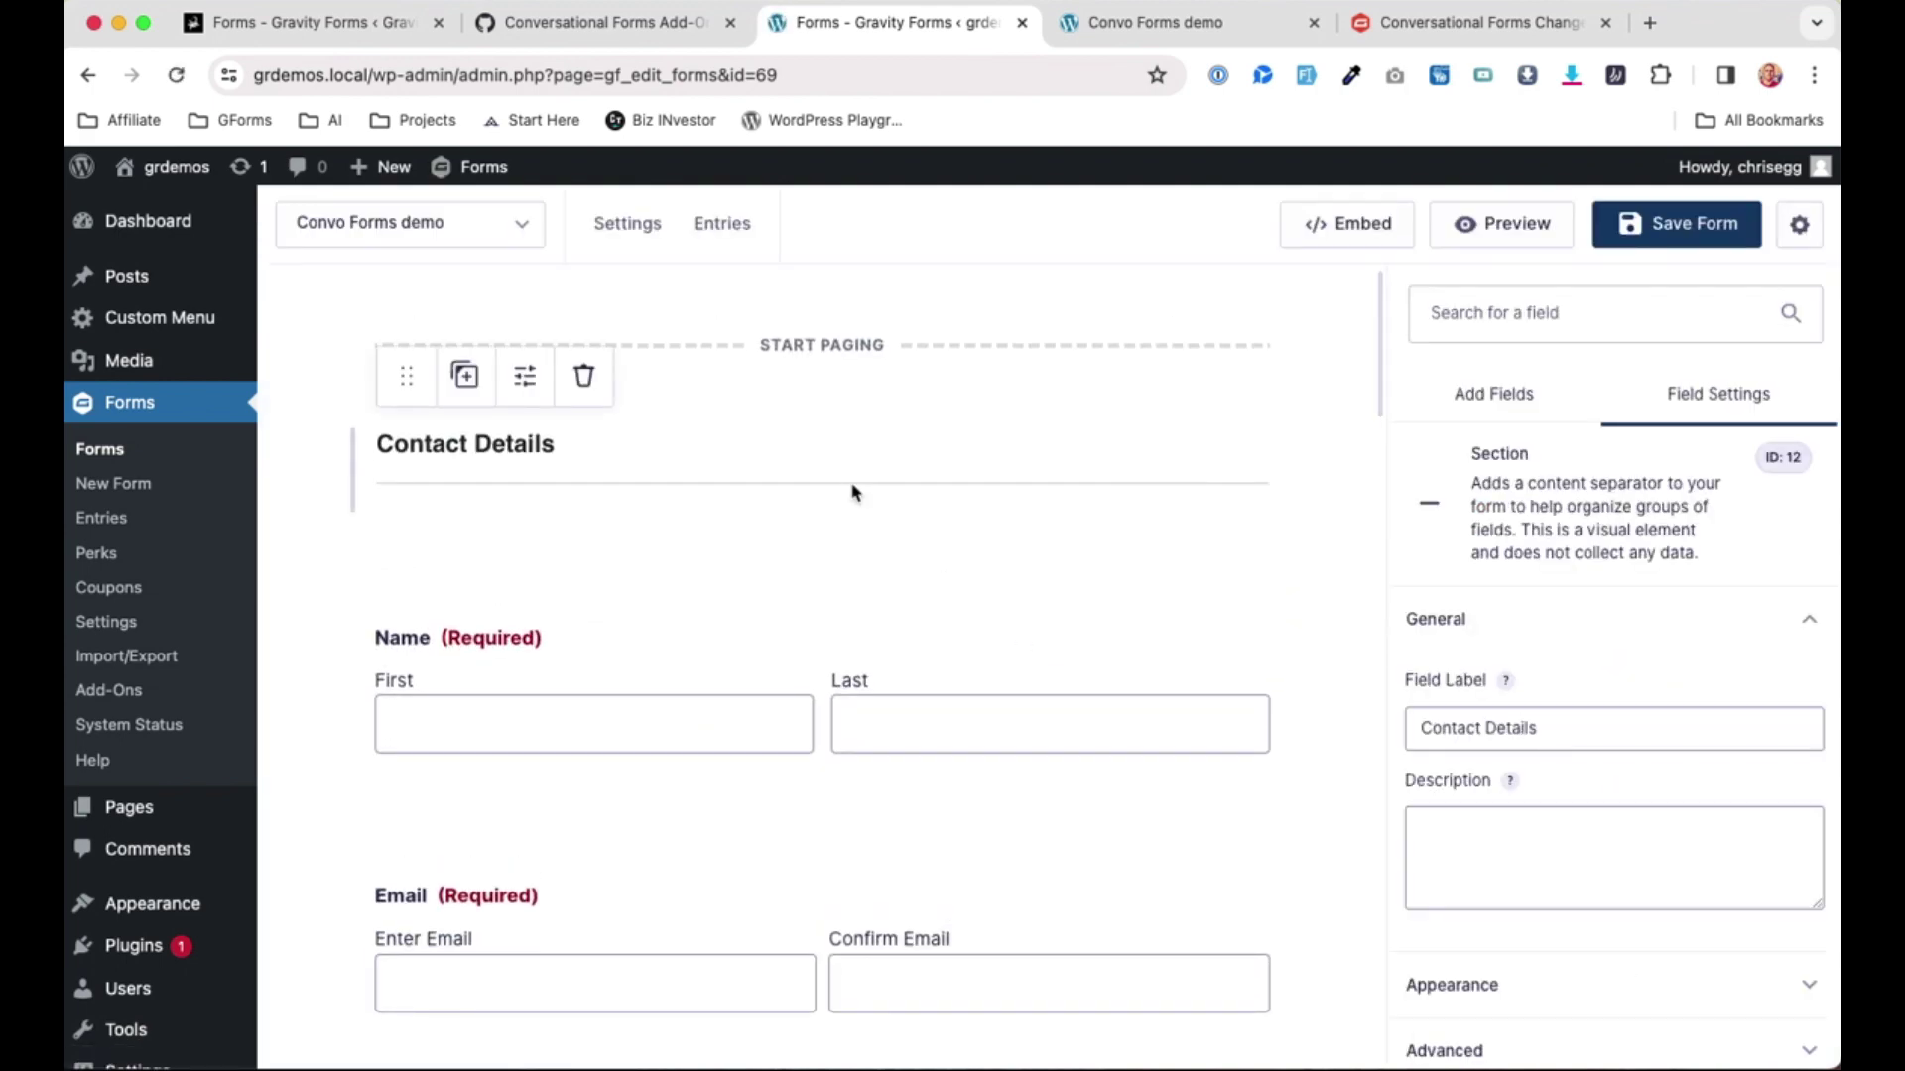
click(584, 383)
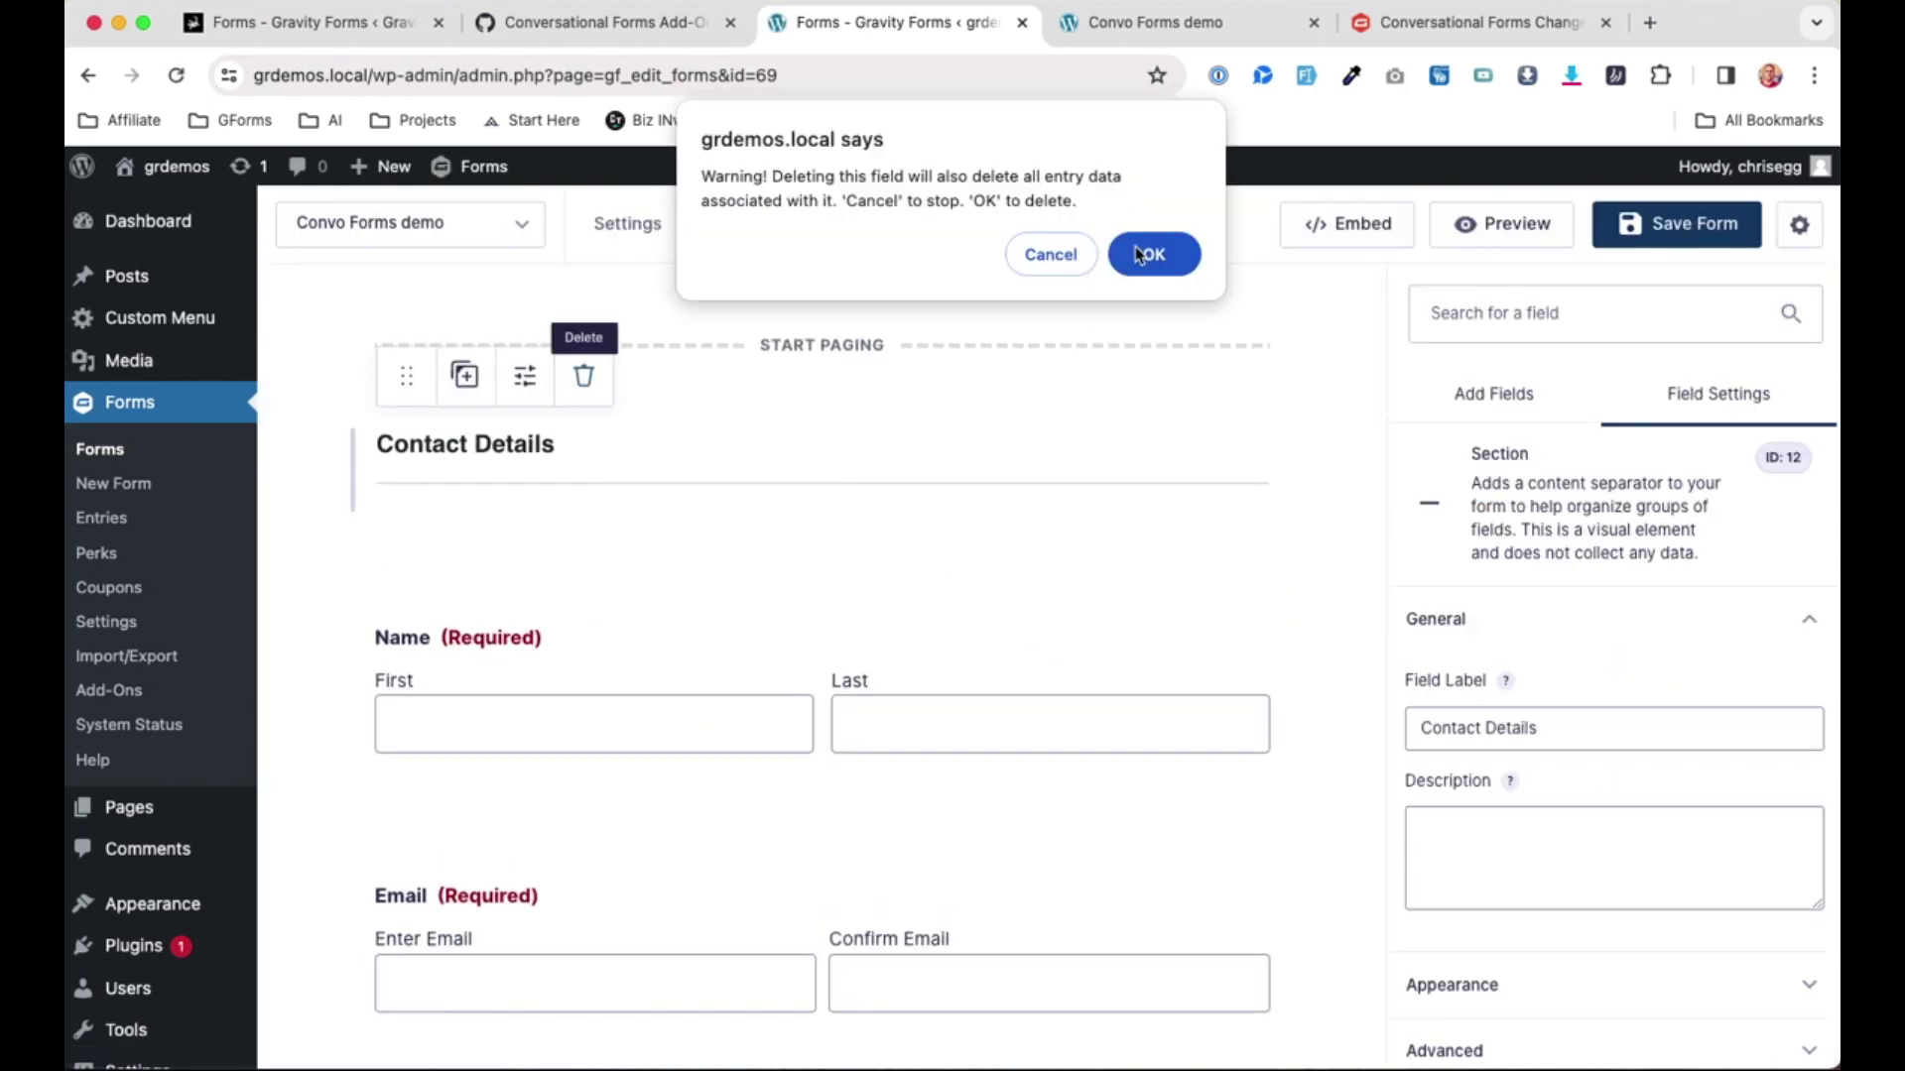
key(Return)
click(1679, 236)
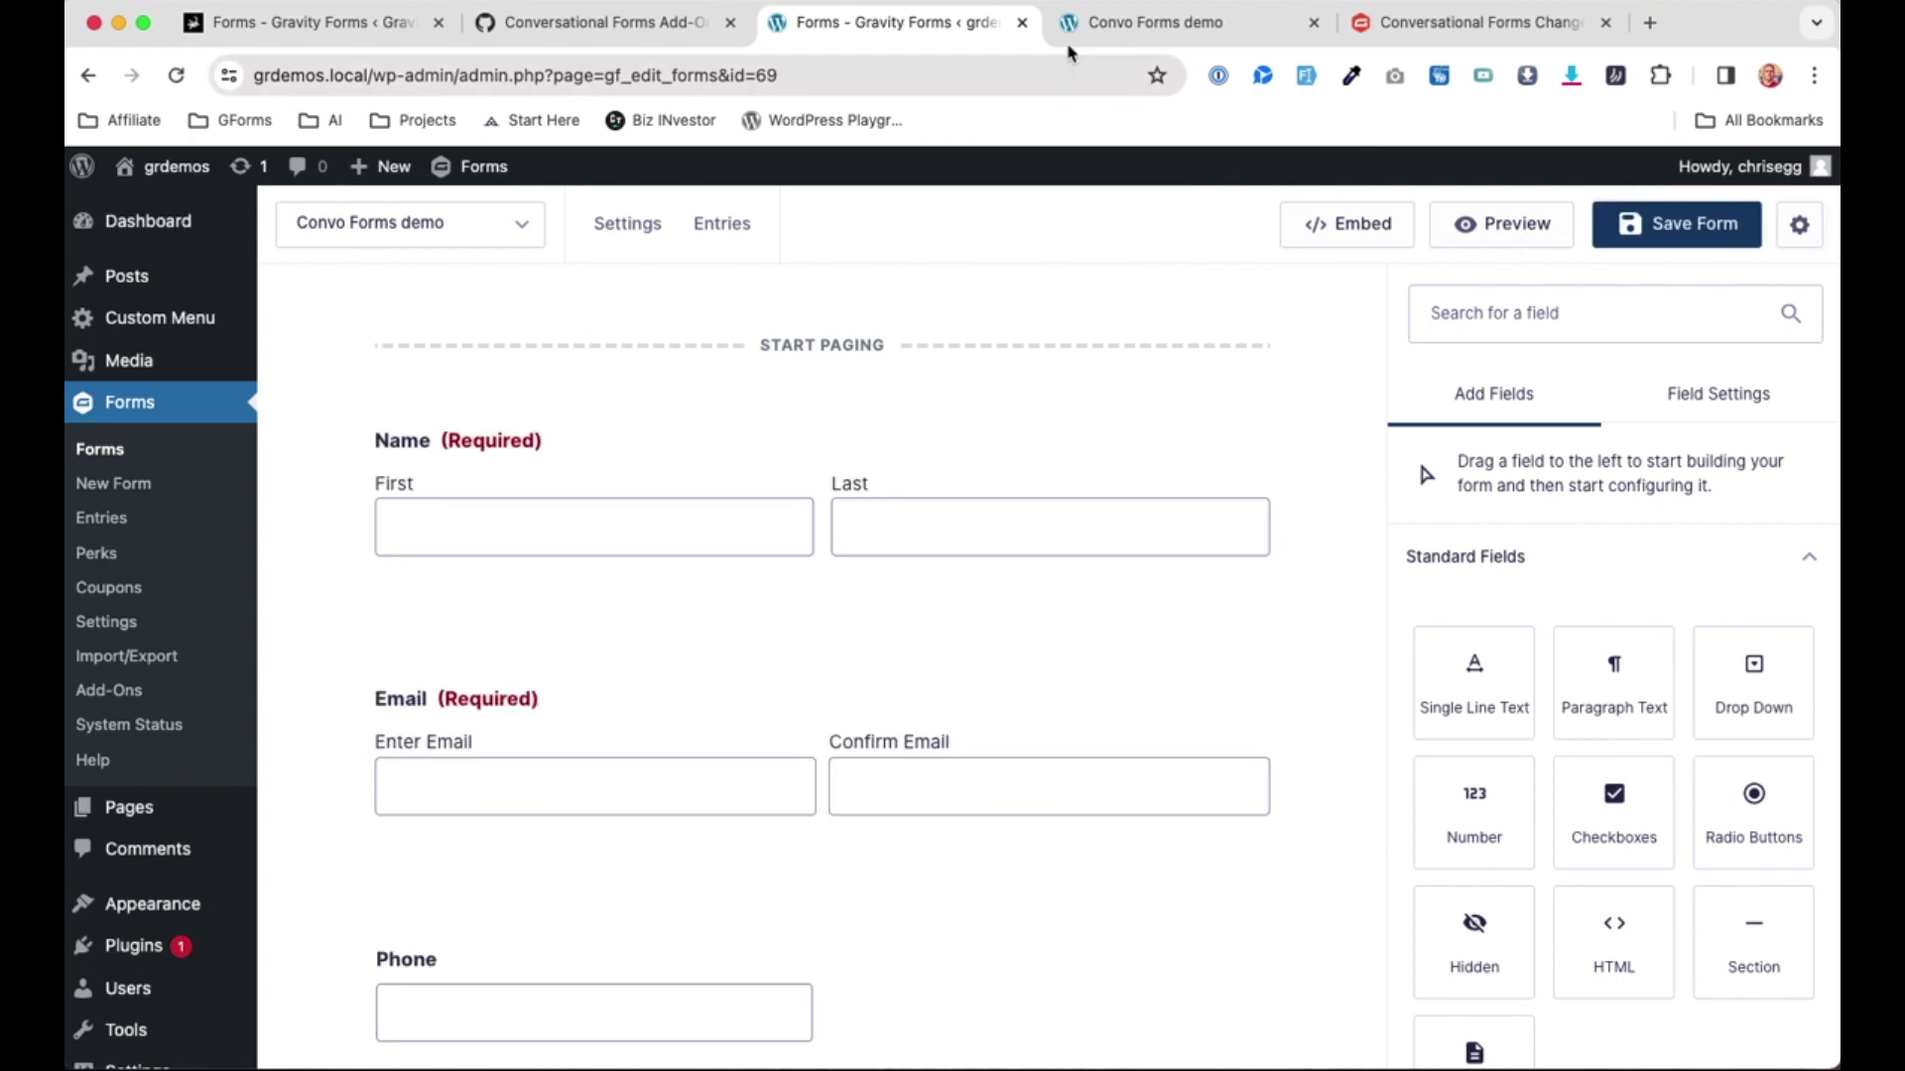
click(1117, 31)
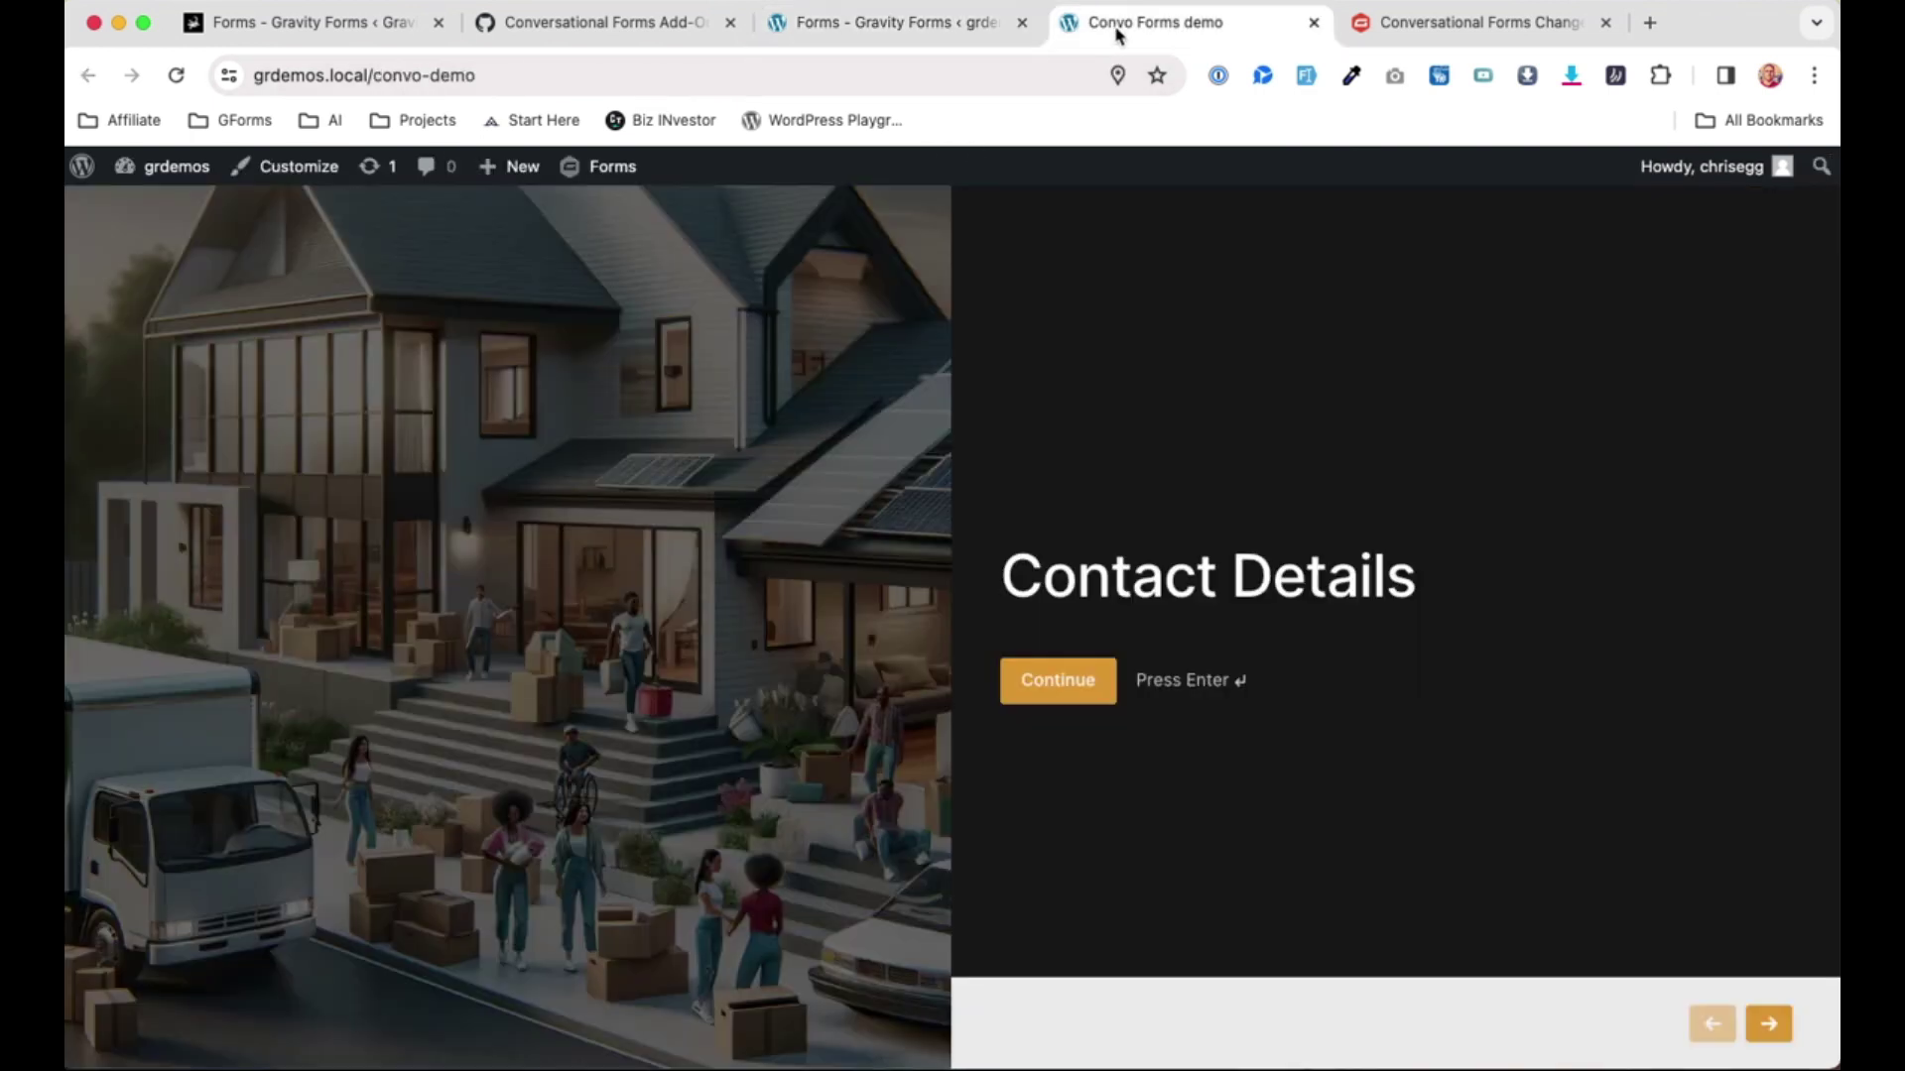
key(super+r)
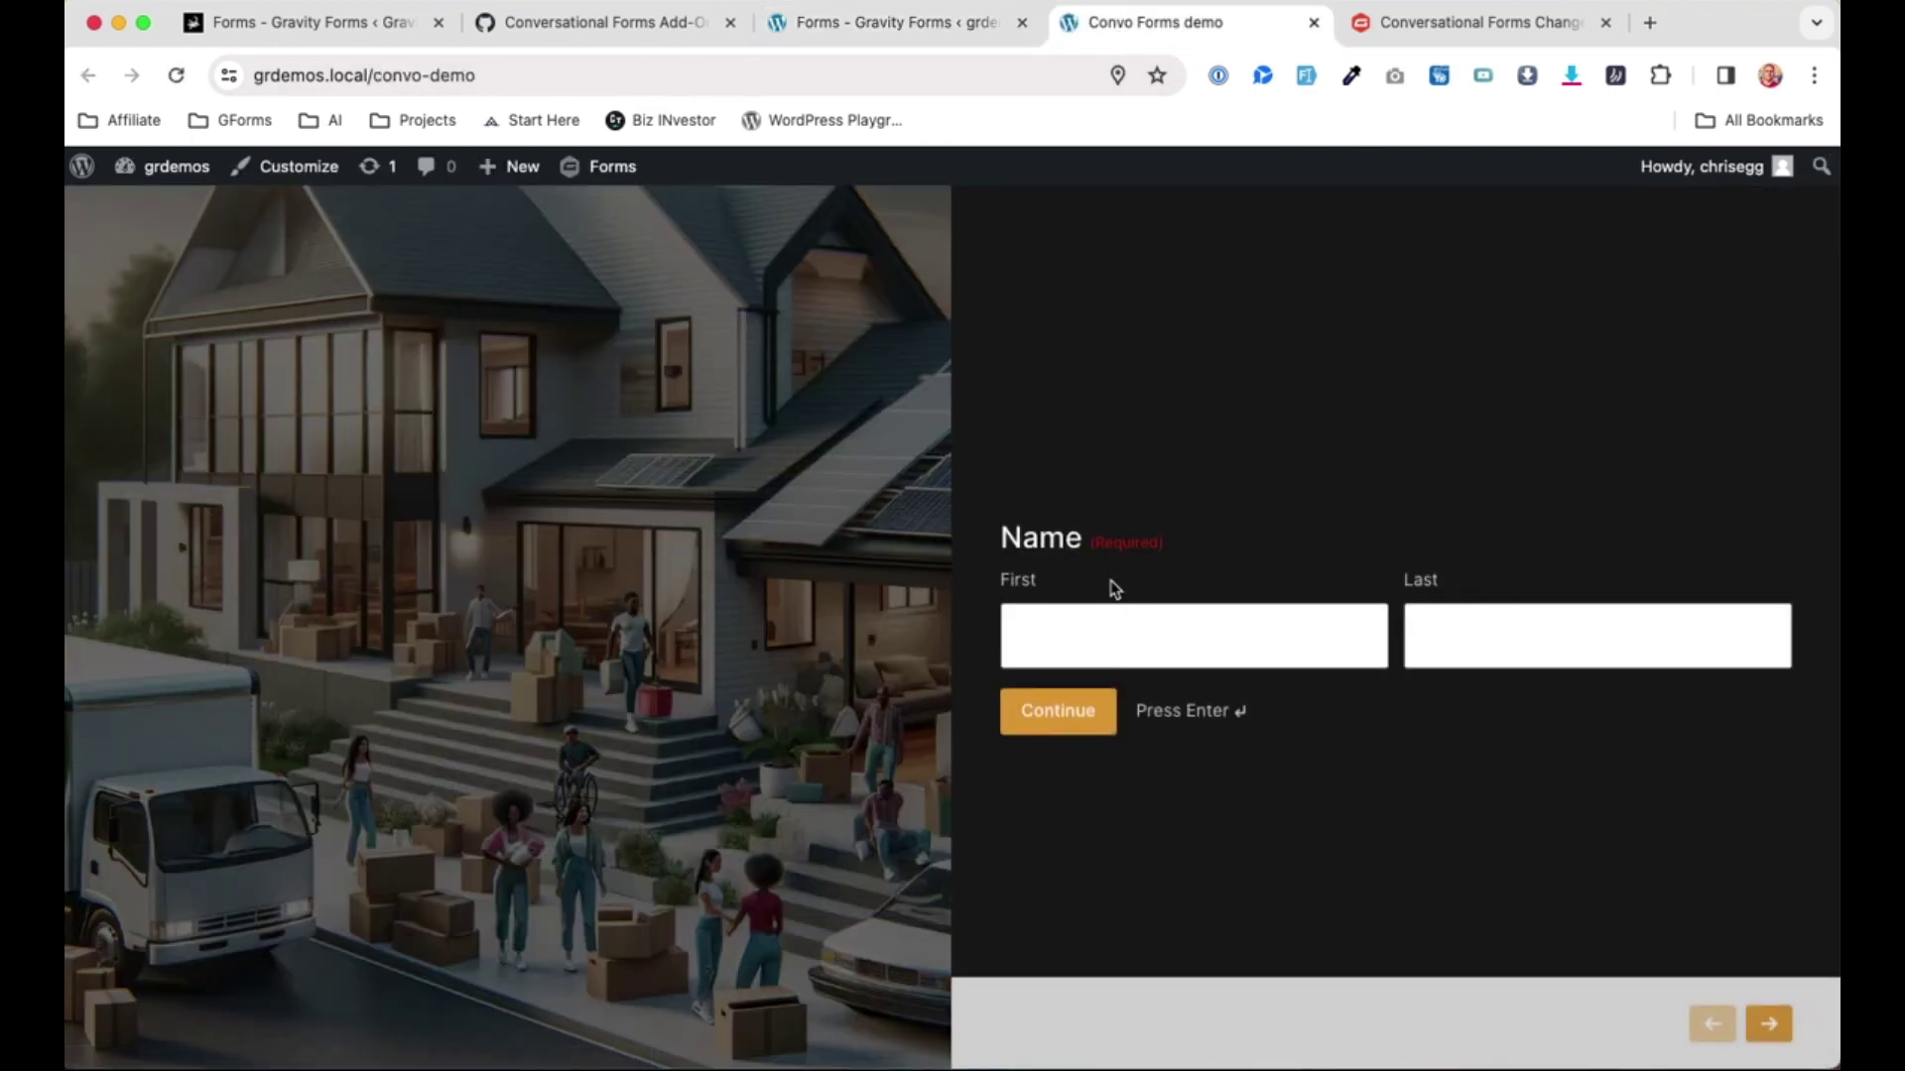
Return to the form editor and look through the Name, Email, Phone and Address fields on the first page.
click(931, 36)
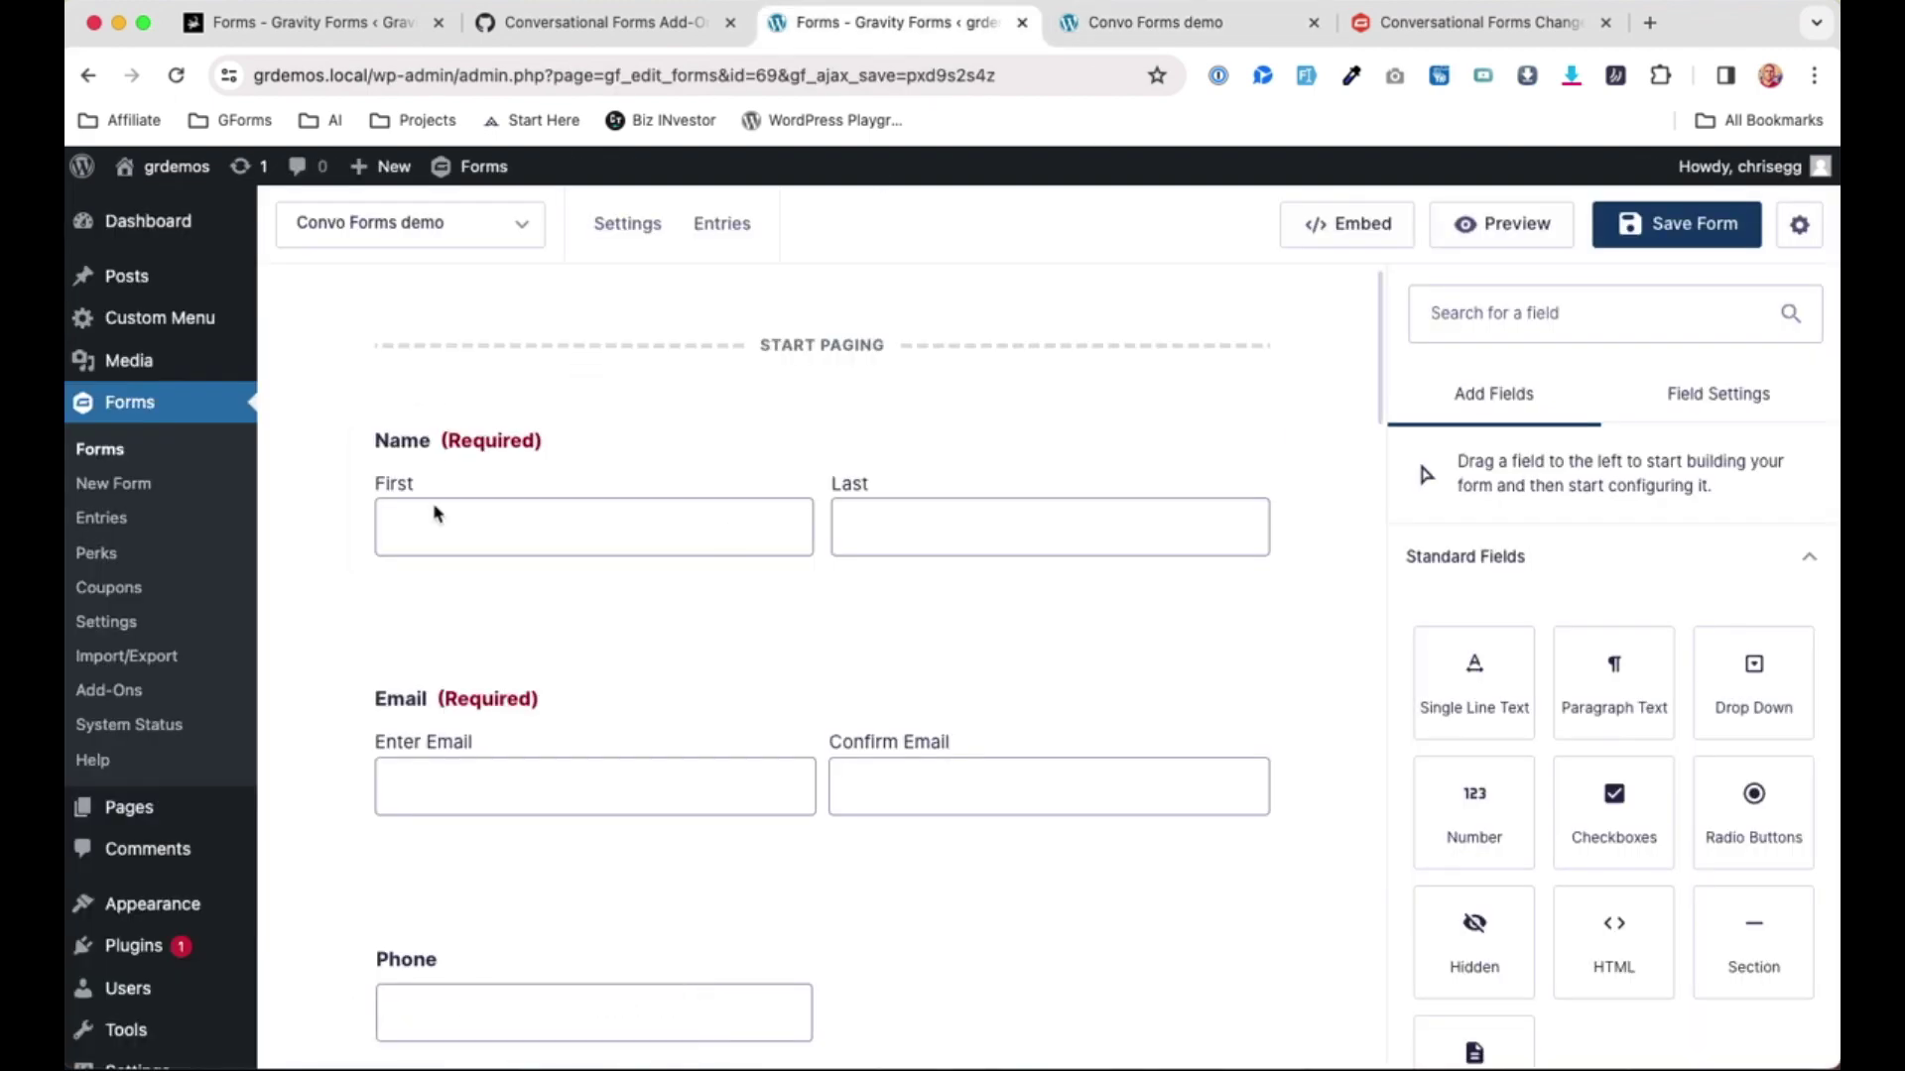
scroll(960, 439, down, 4)
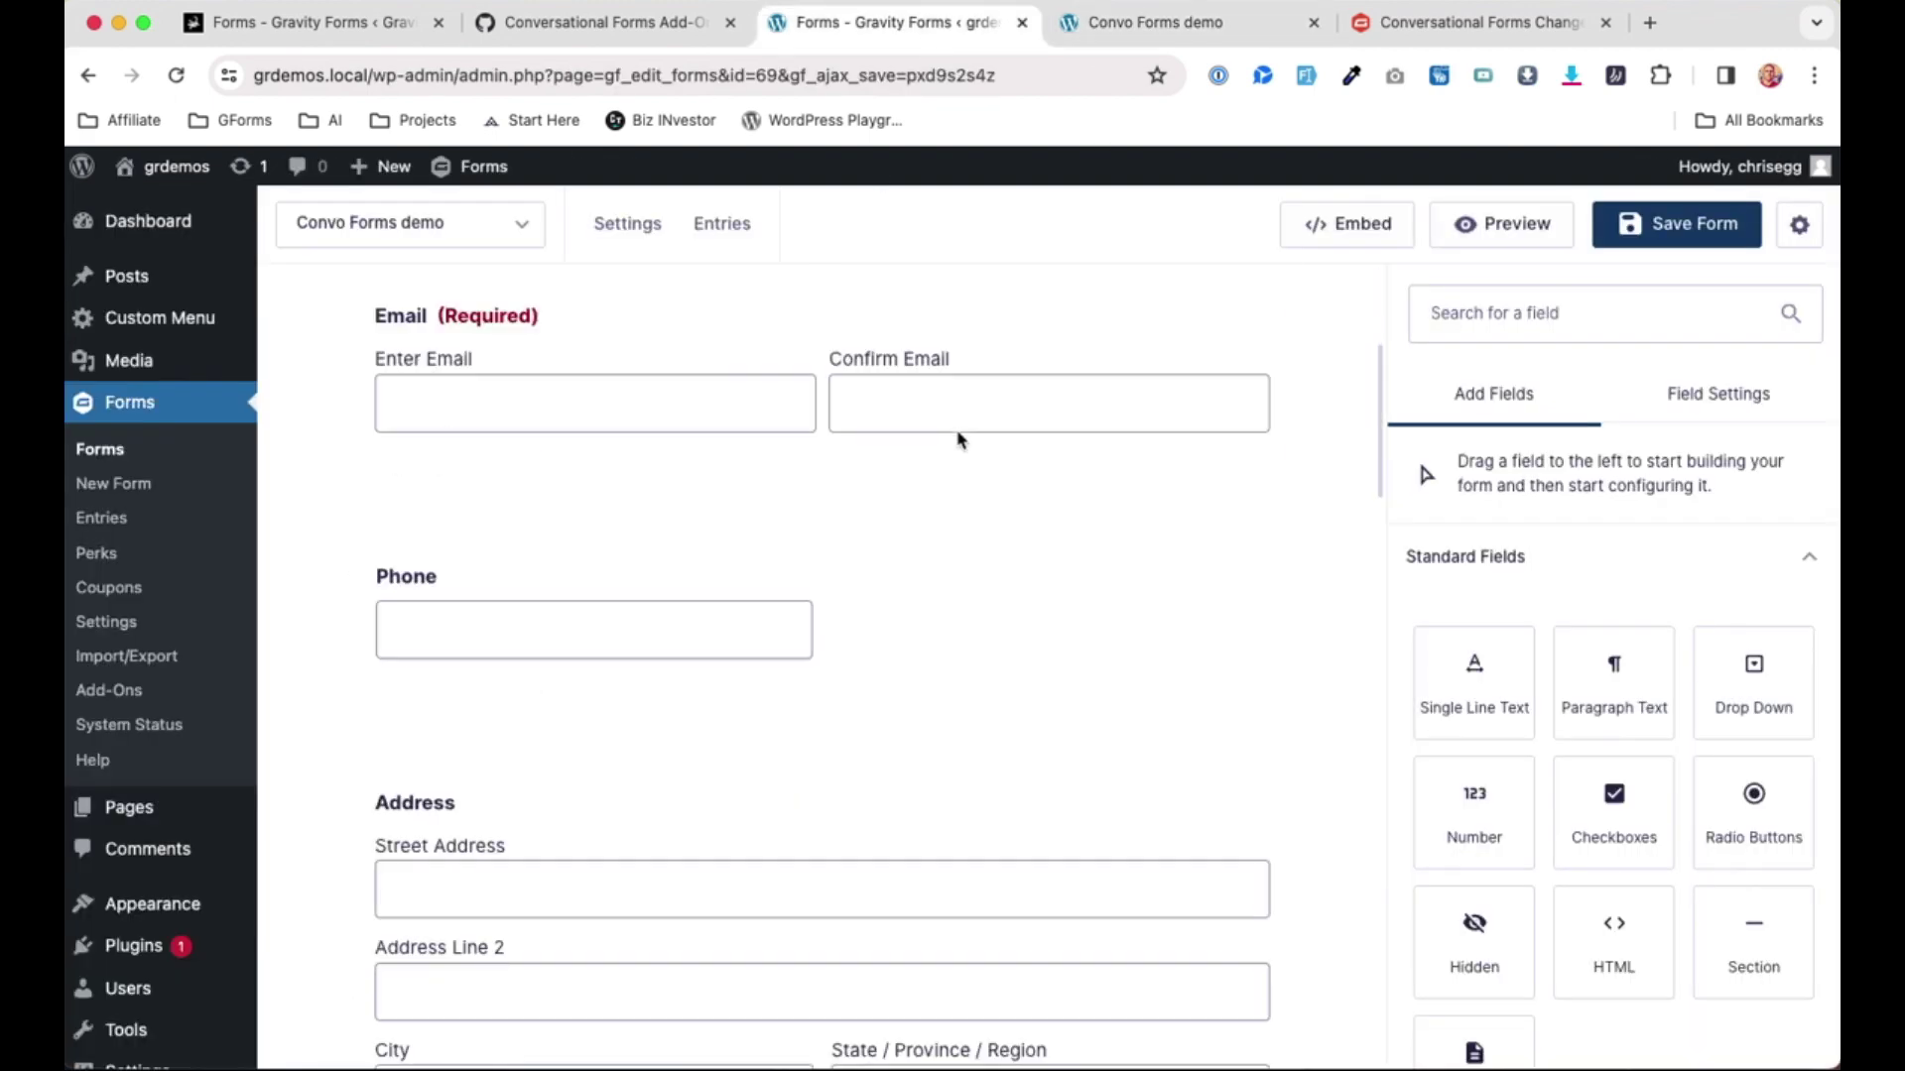
scroll(959, 439, up, 4)
scroll(897, 407, down, 2)
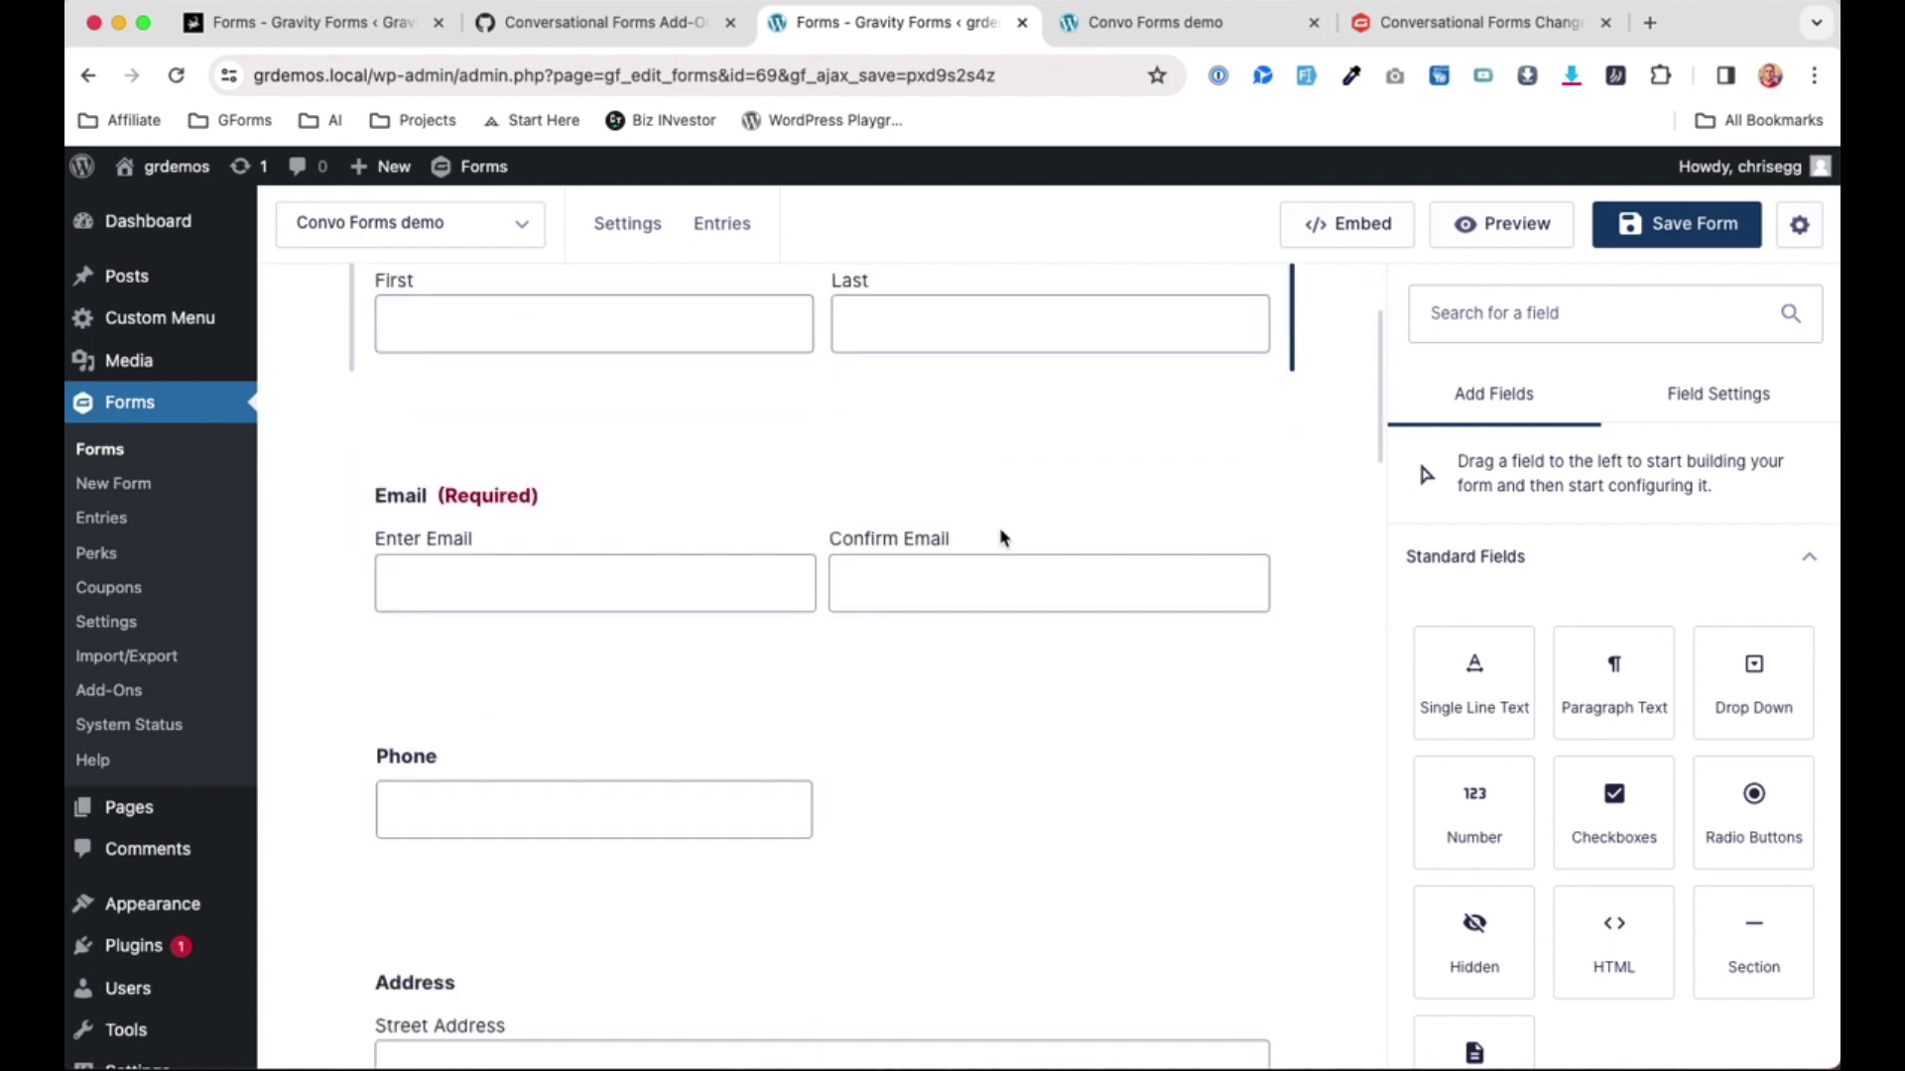
Switch to the live conversational form, fill the First and Last name fields with generated dummy data and continue.
scroll(1002, 538, up, 2)
click(1119, 38)
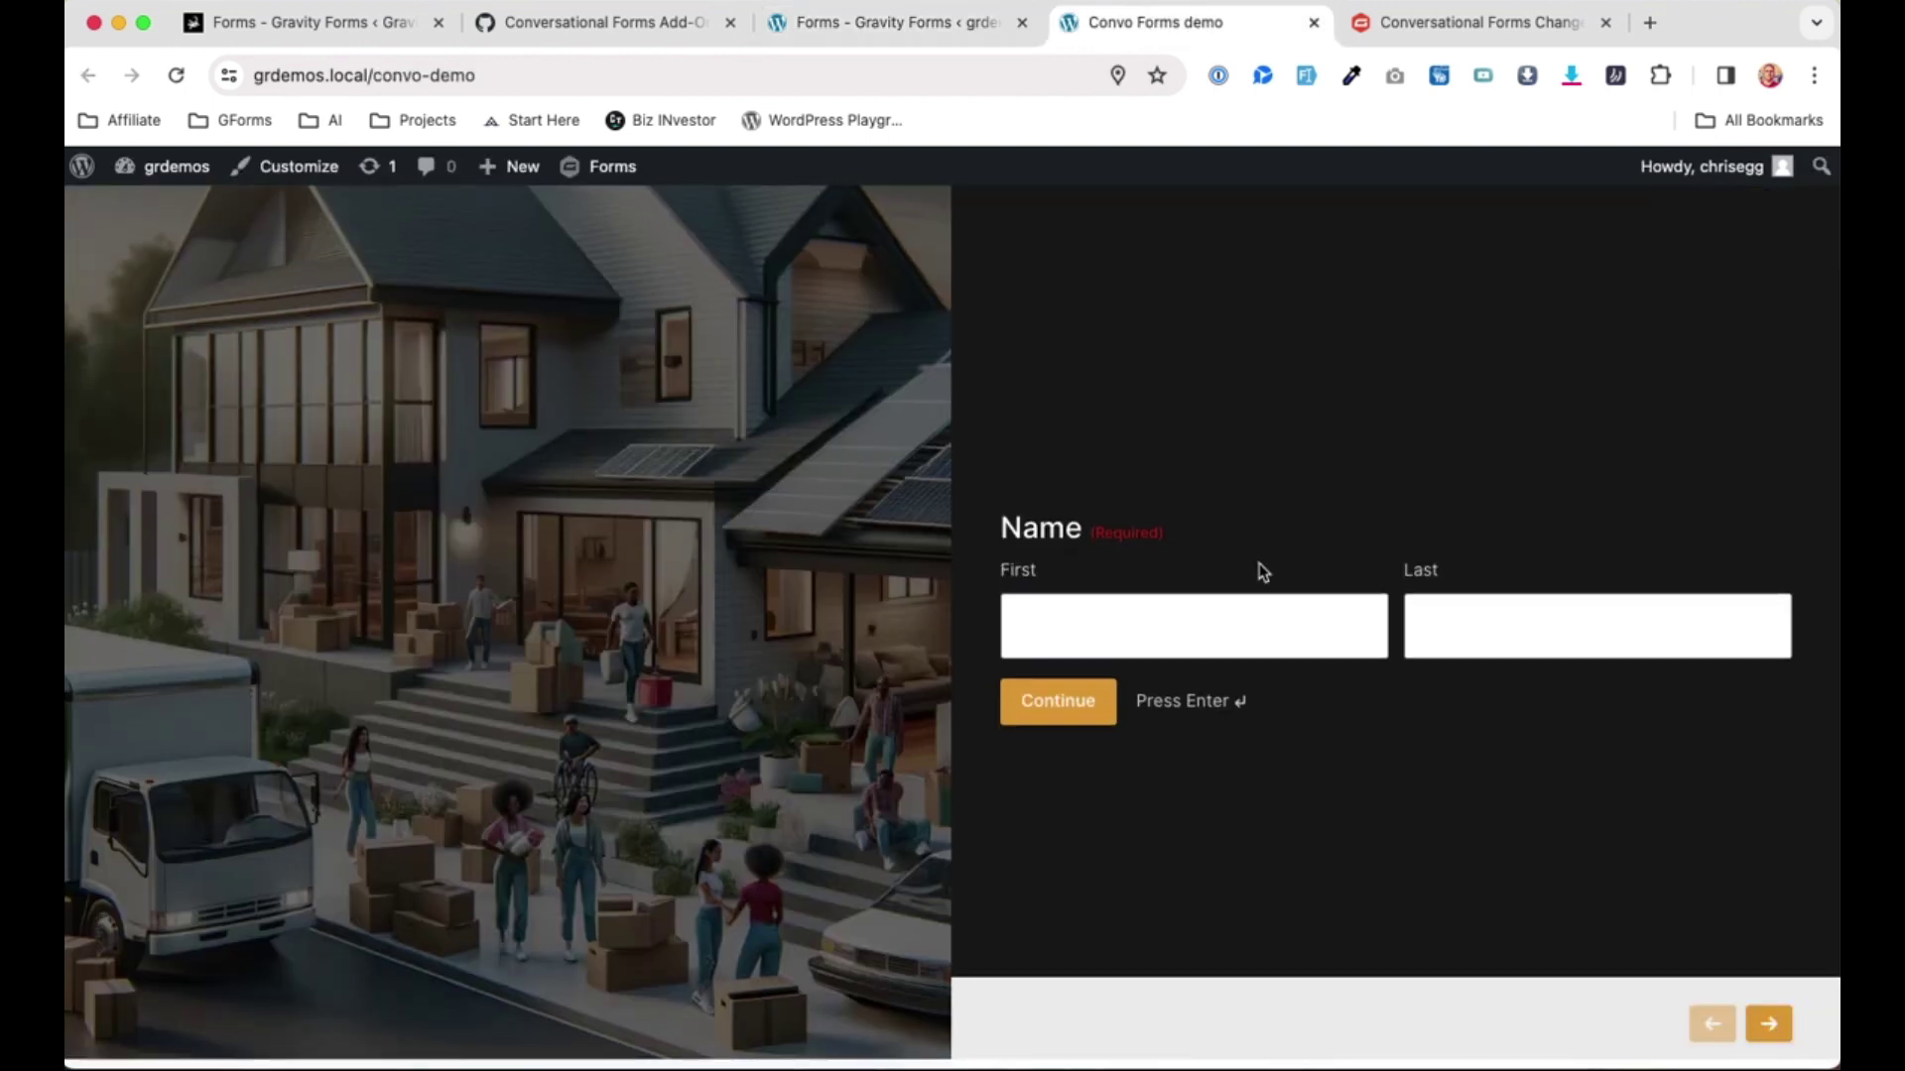
click(1136, 625)
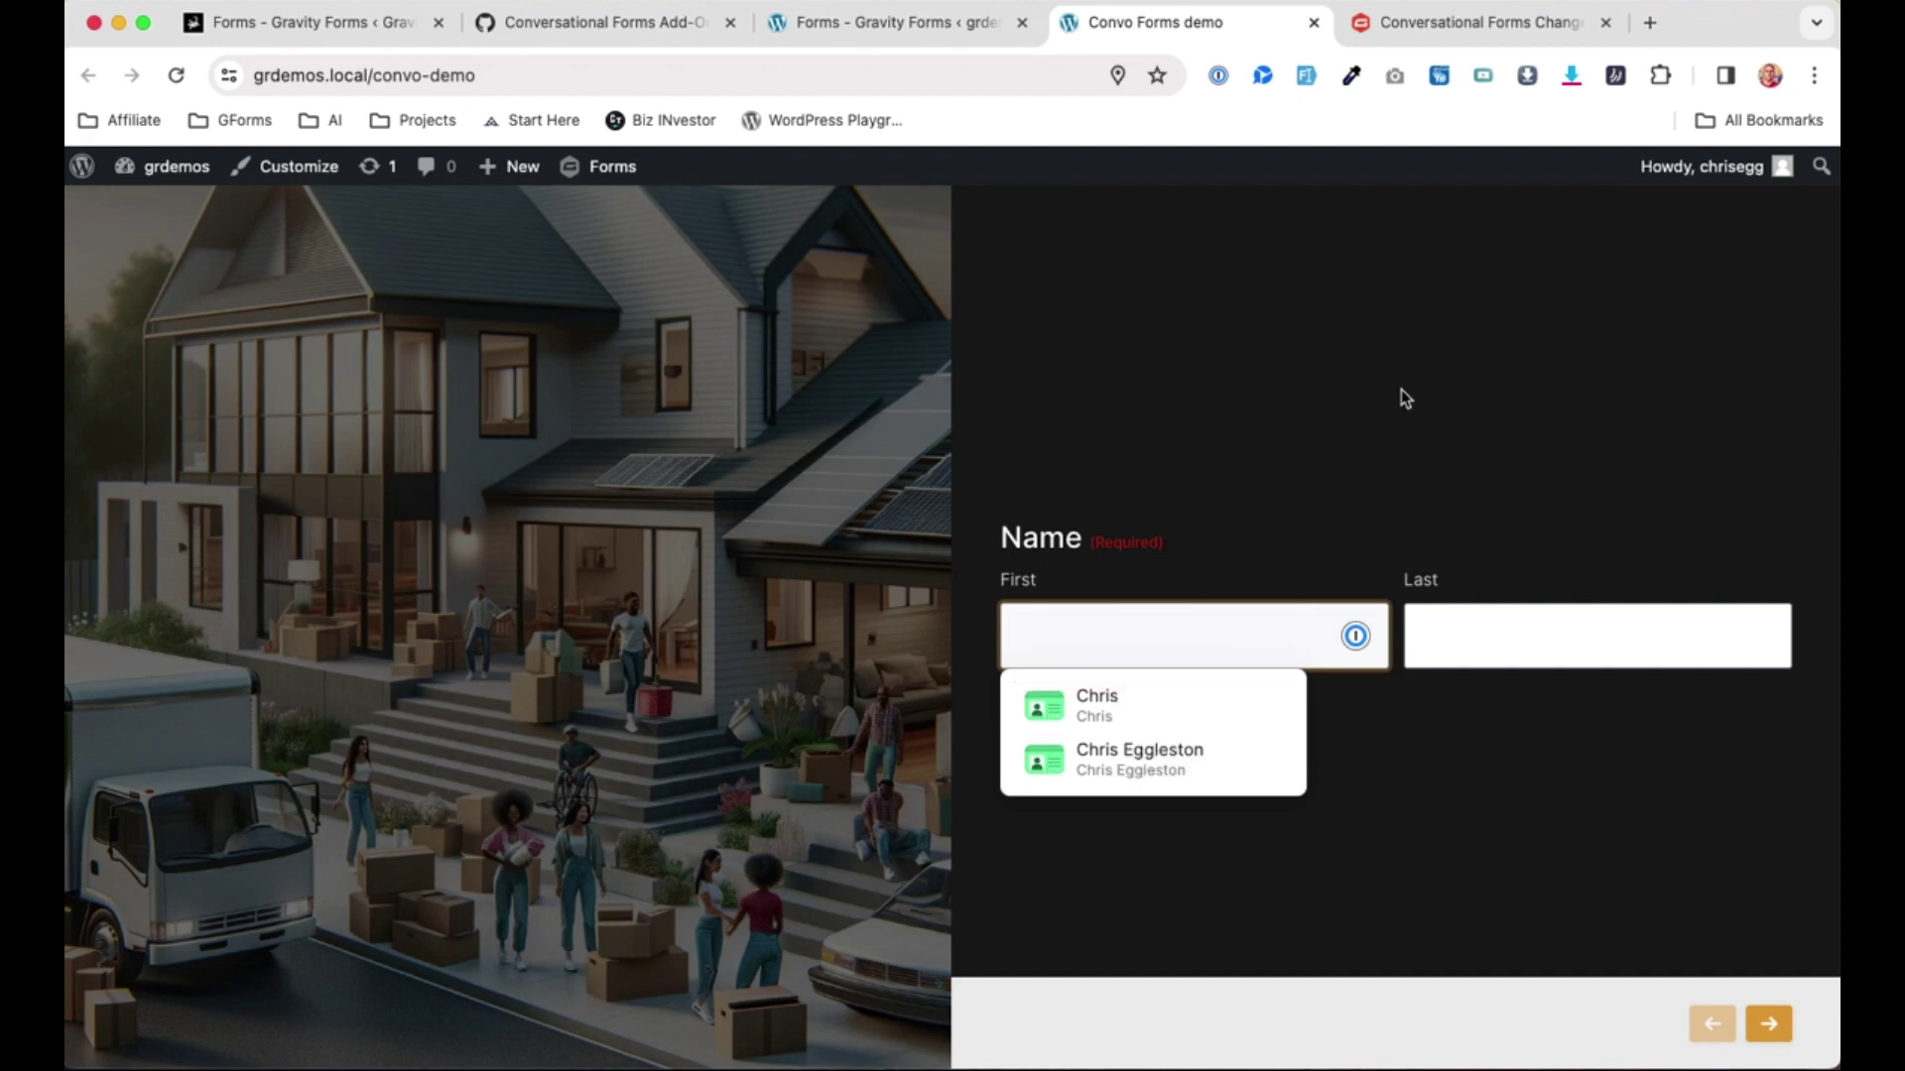
click(1405, 396)
click(1305, 75)
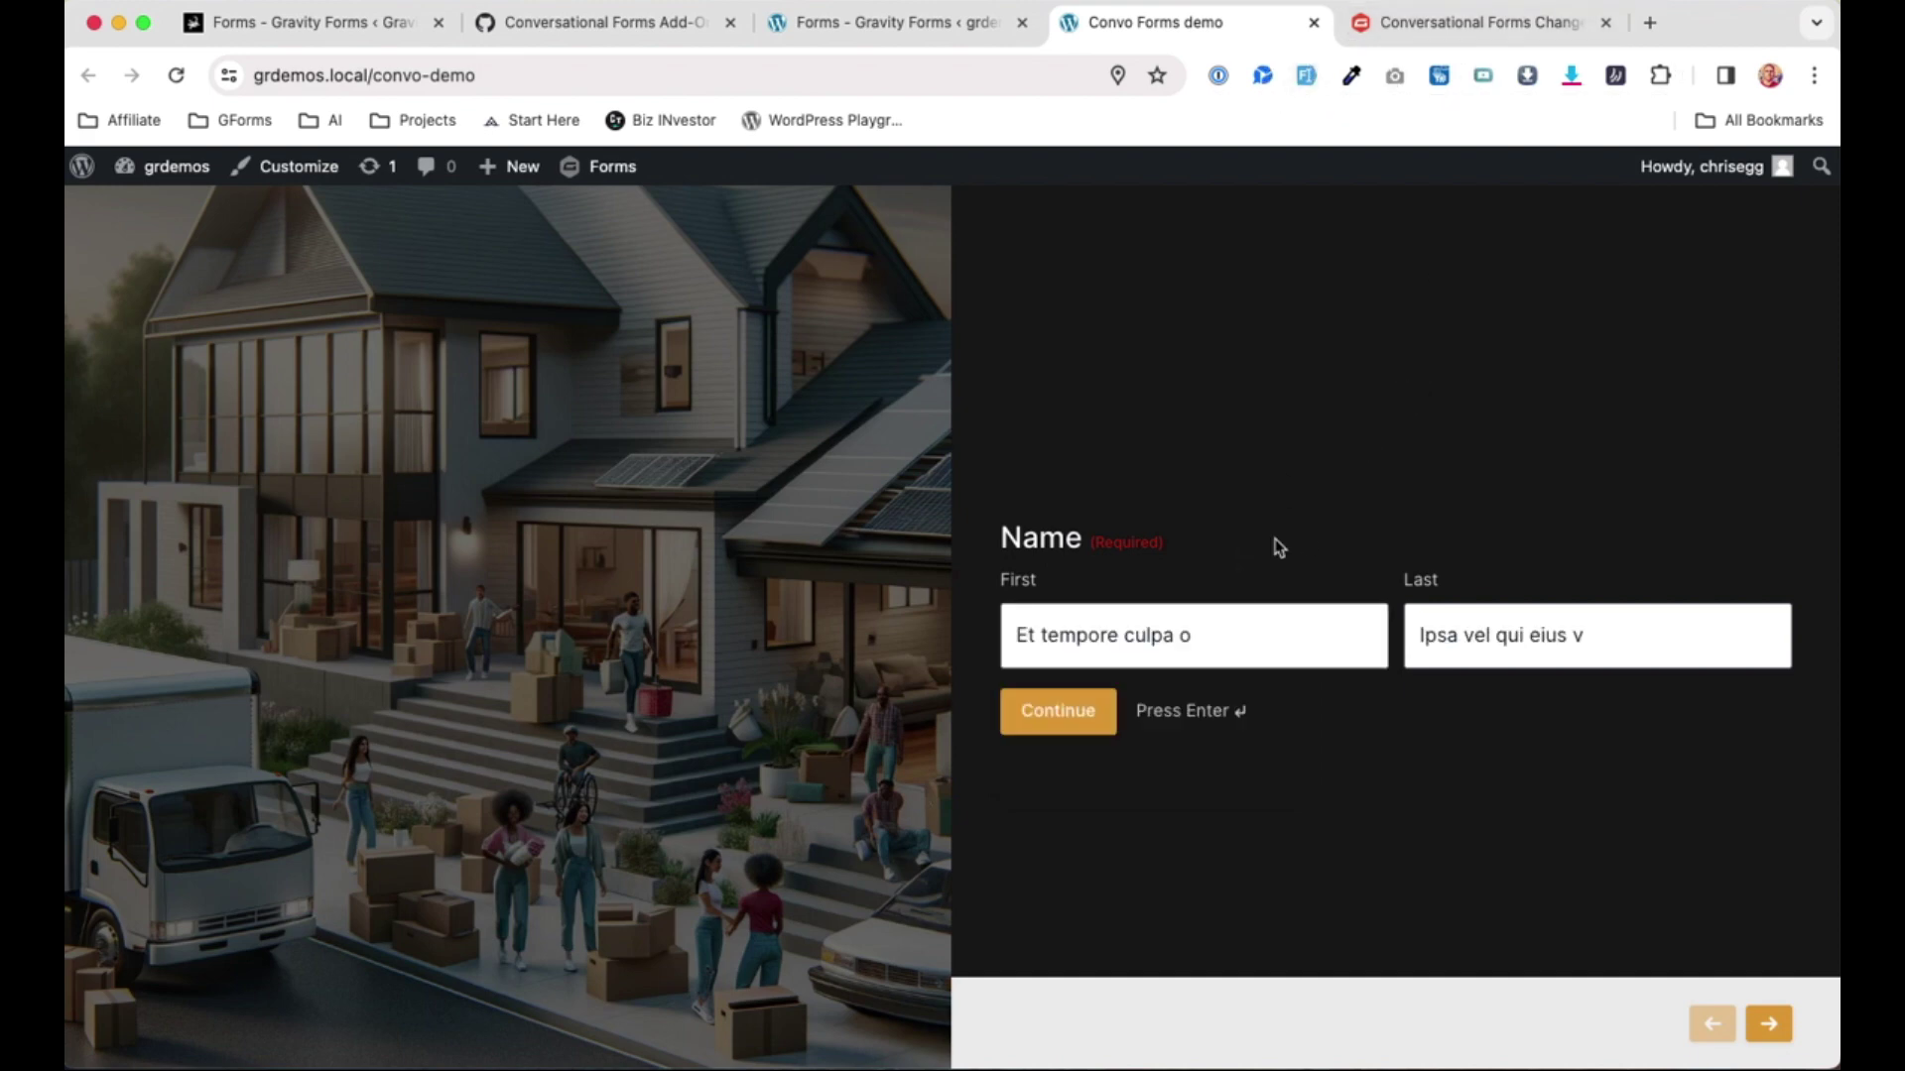
click(1097, 711)
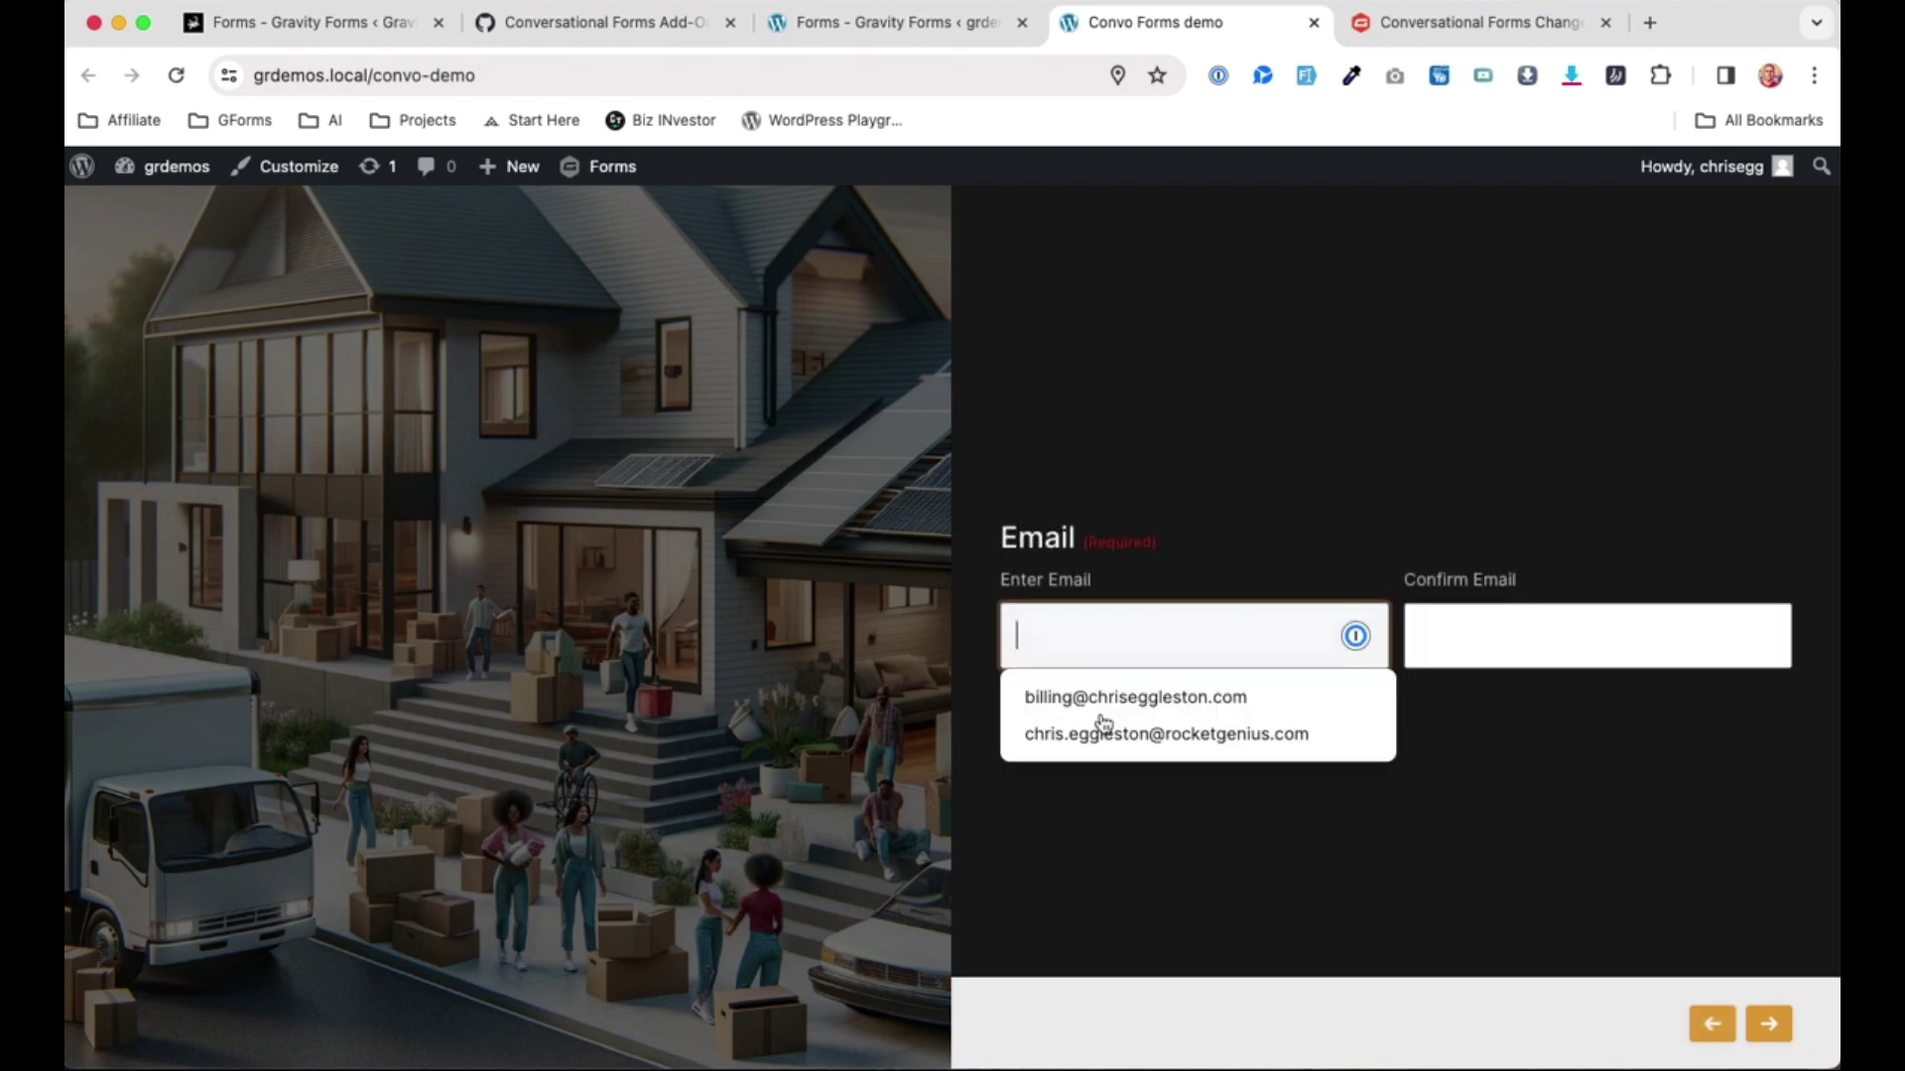
Fill the Email question with a generated dummy address, copy it into the Confirm Email field and continue.
click(1306, 75)
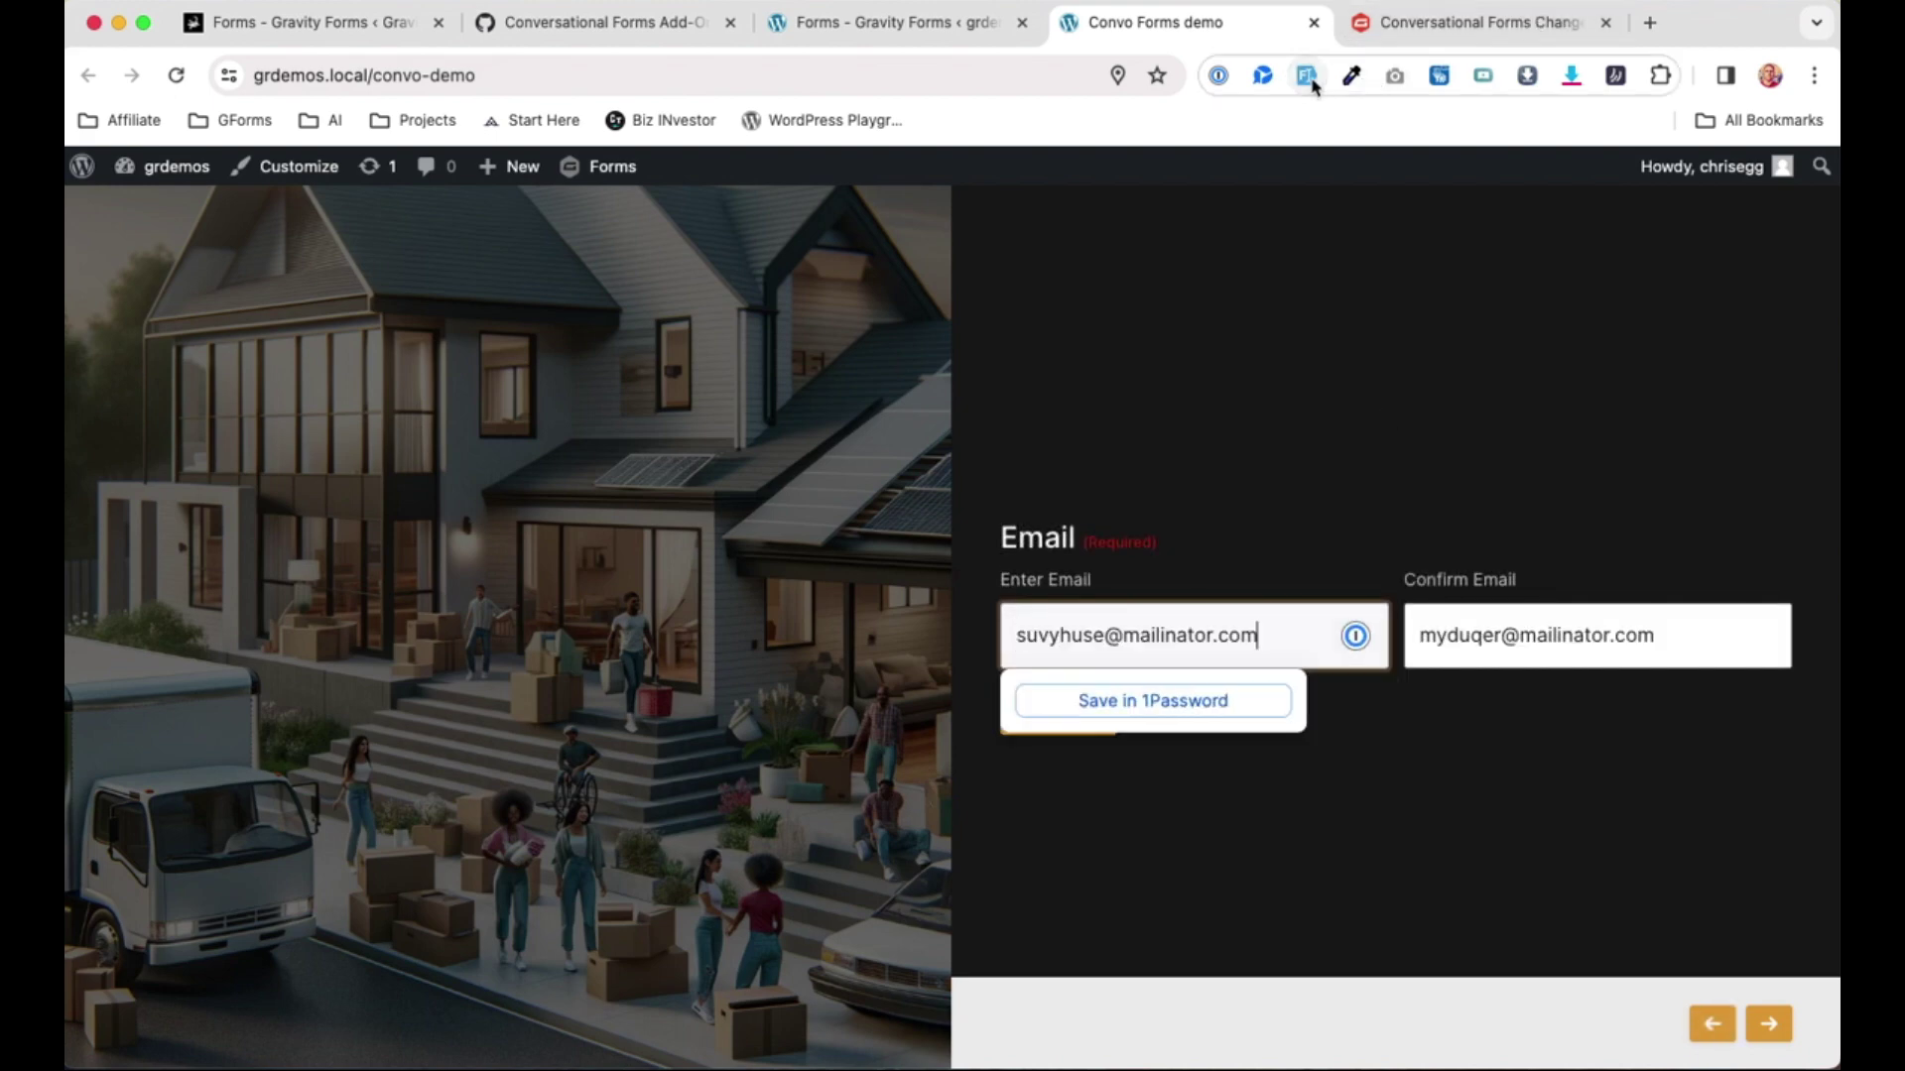
key(super+a)
key(super+c)
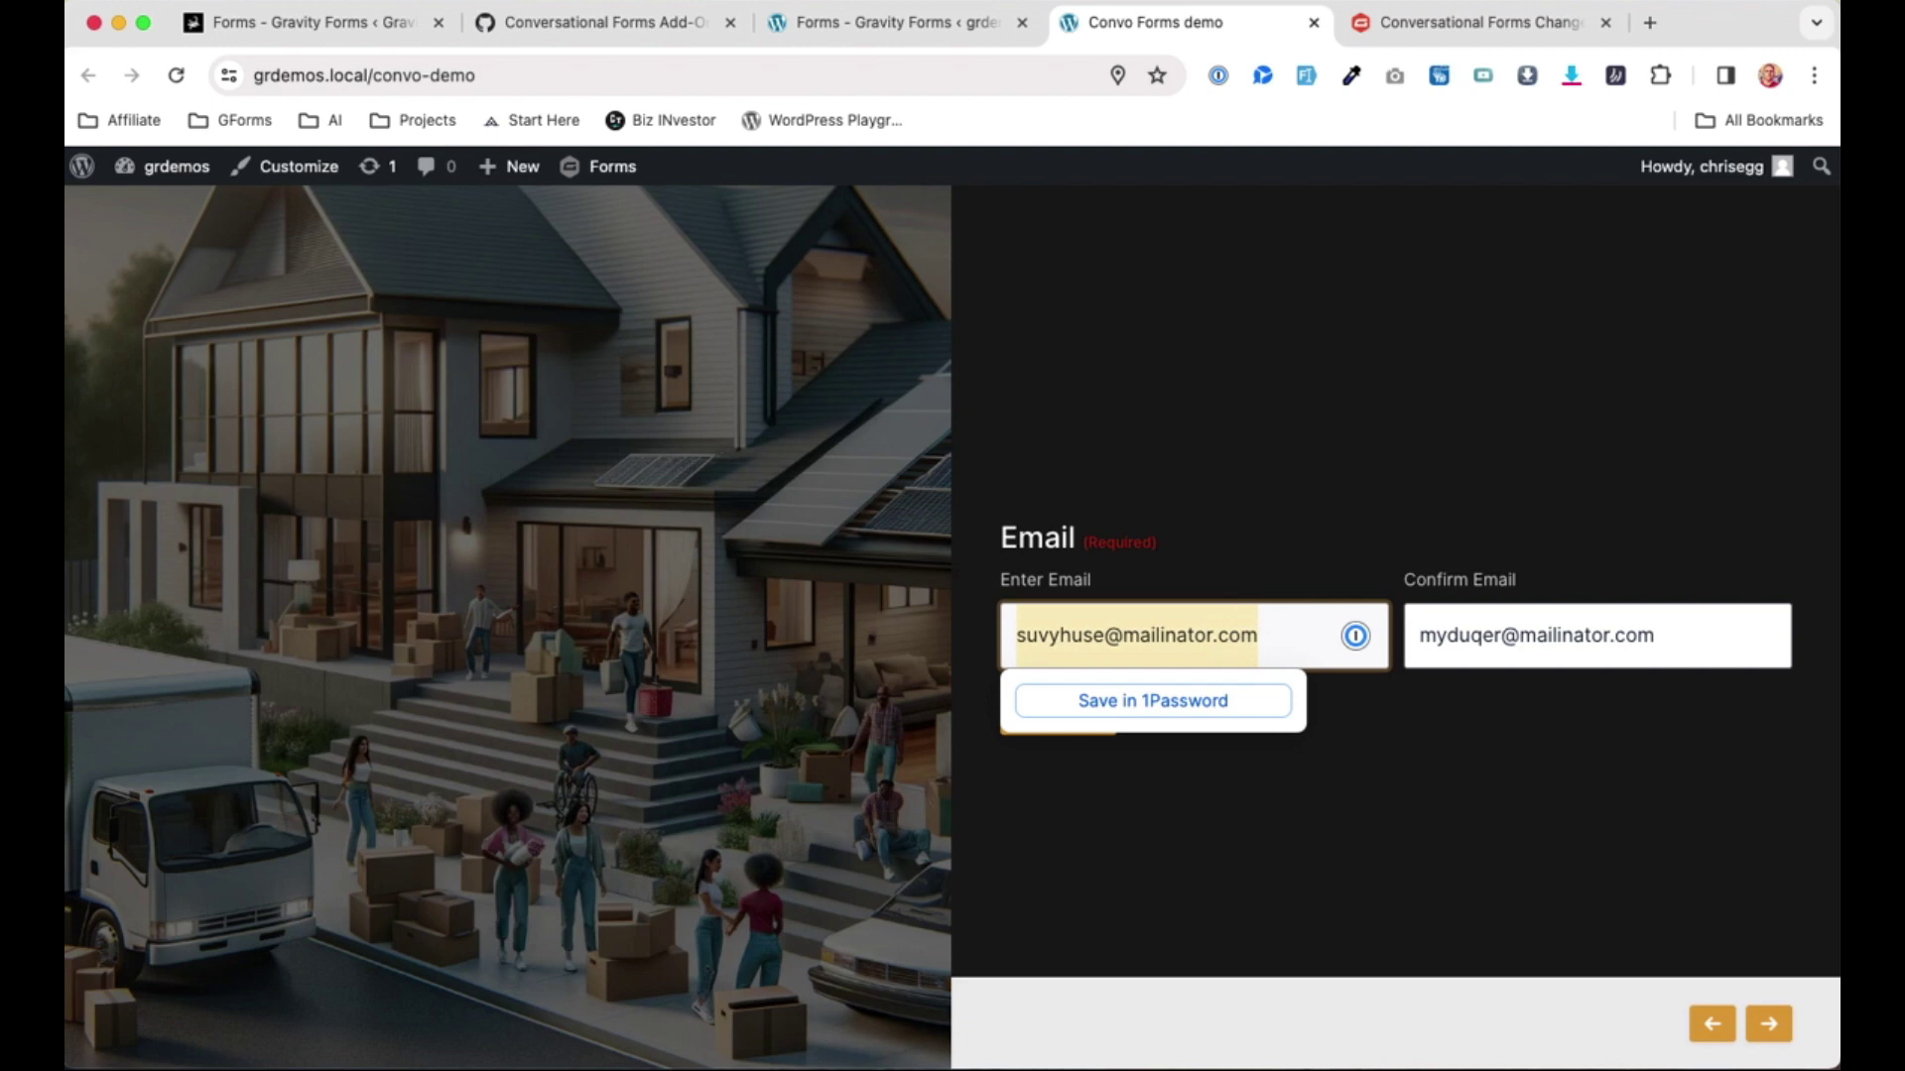
key(Tab)
key(super+v)
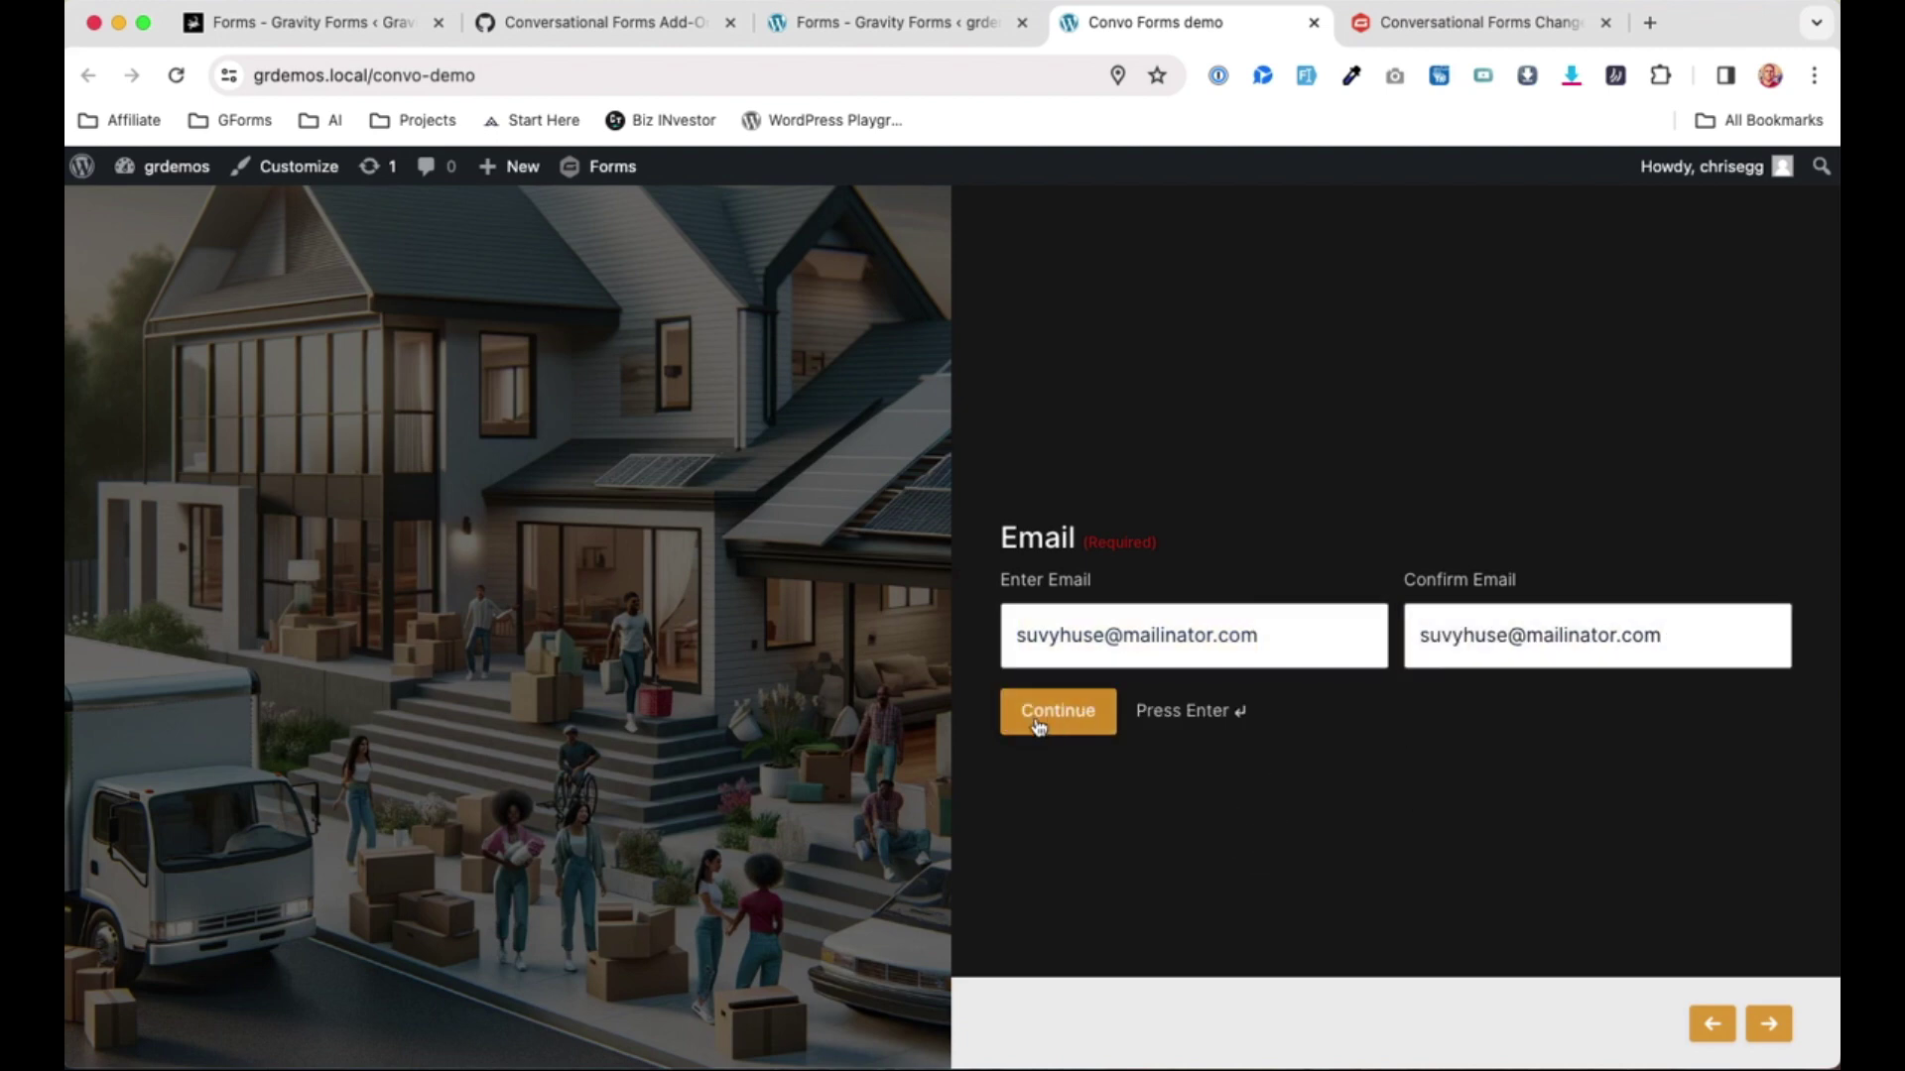
click(1039, 727)
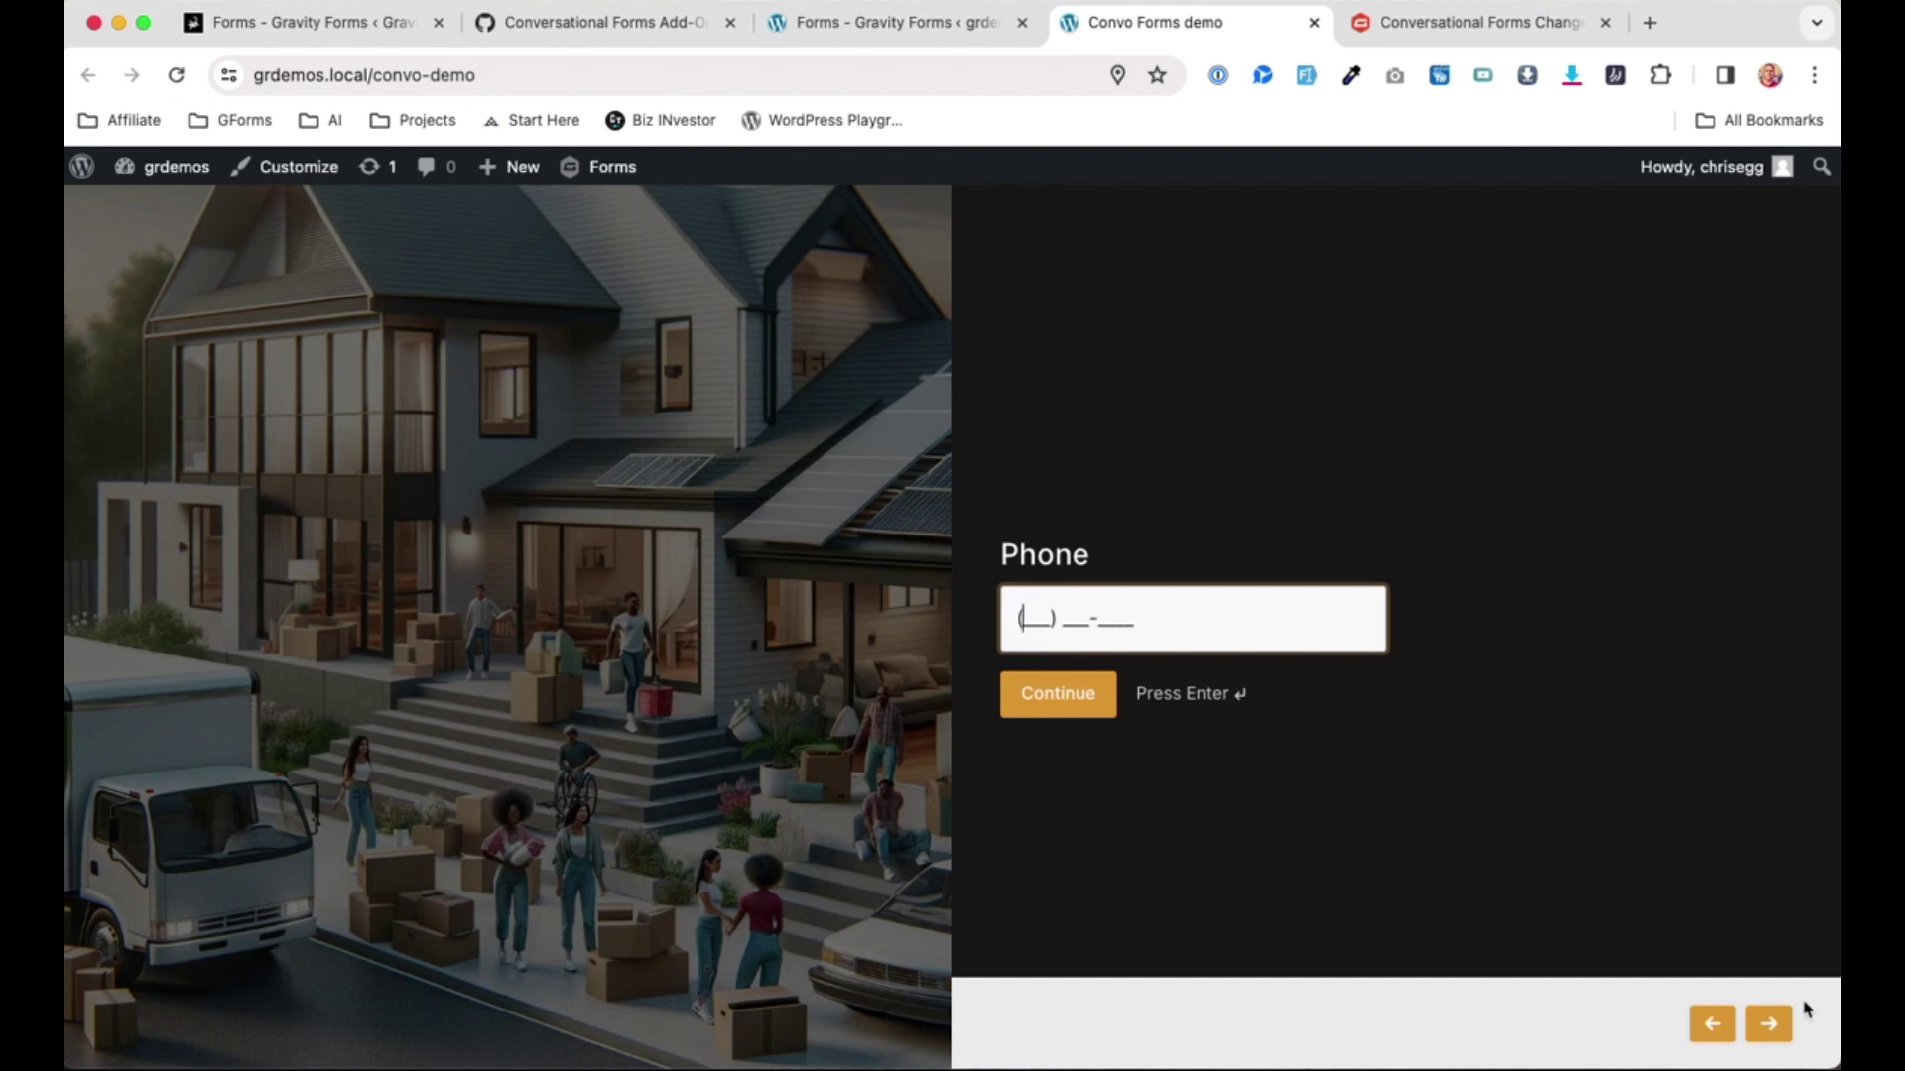
Go back and forth between the Email, Phone and Address questions to check the form's navigation.
click(1768, 1029)
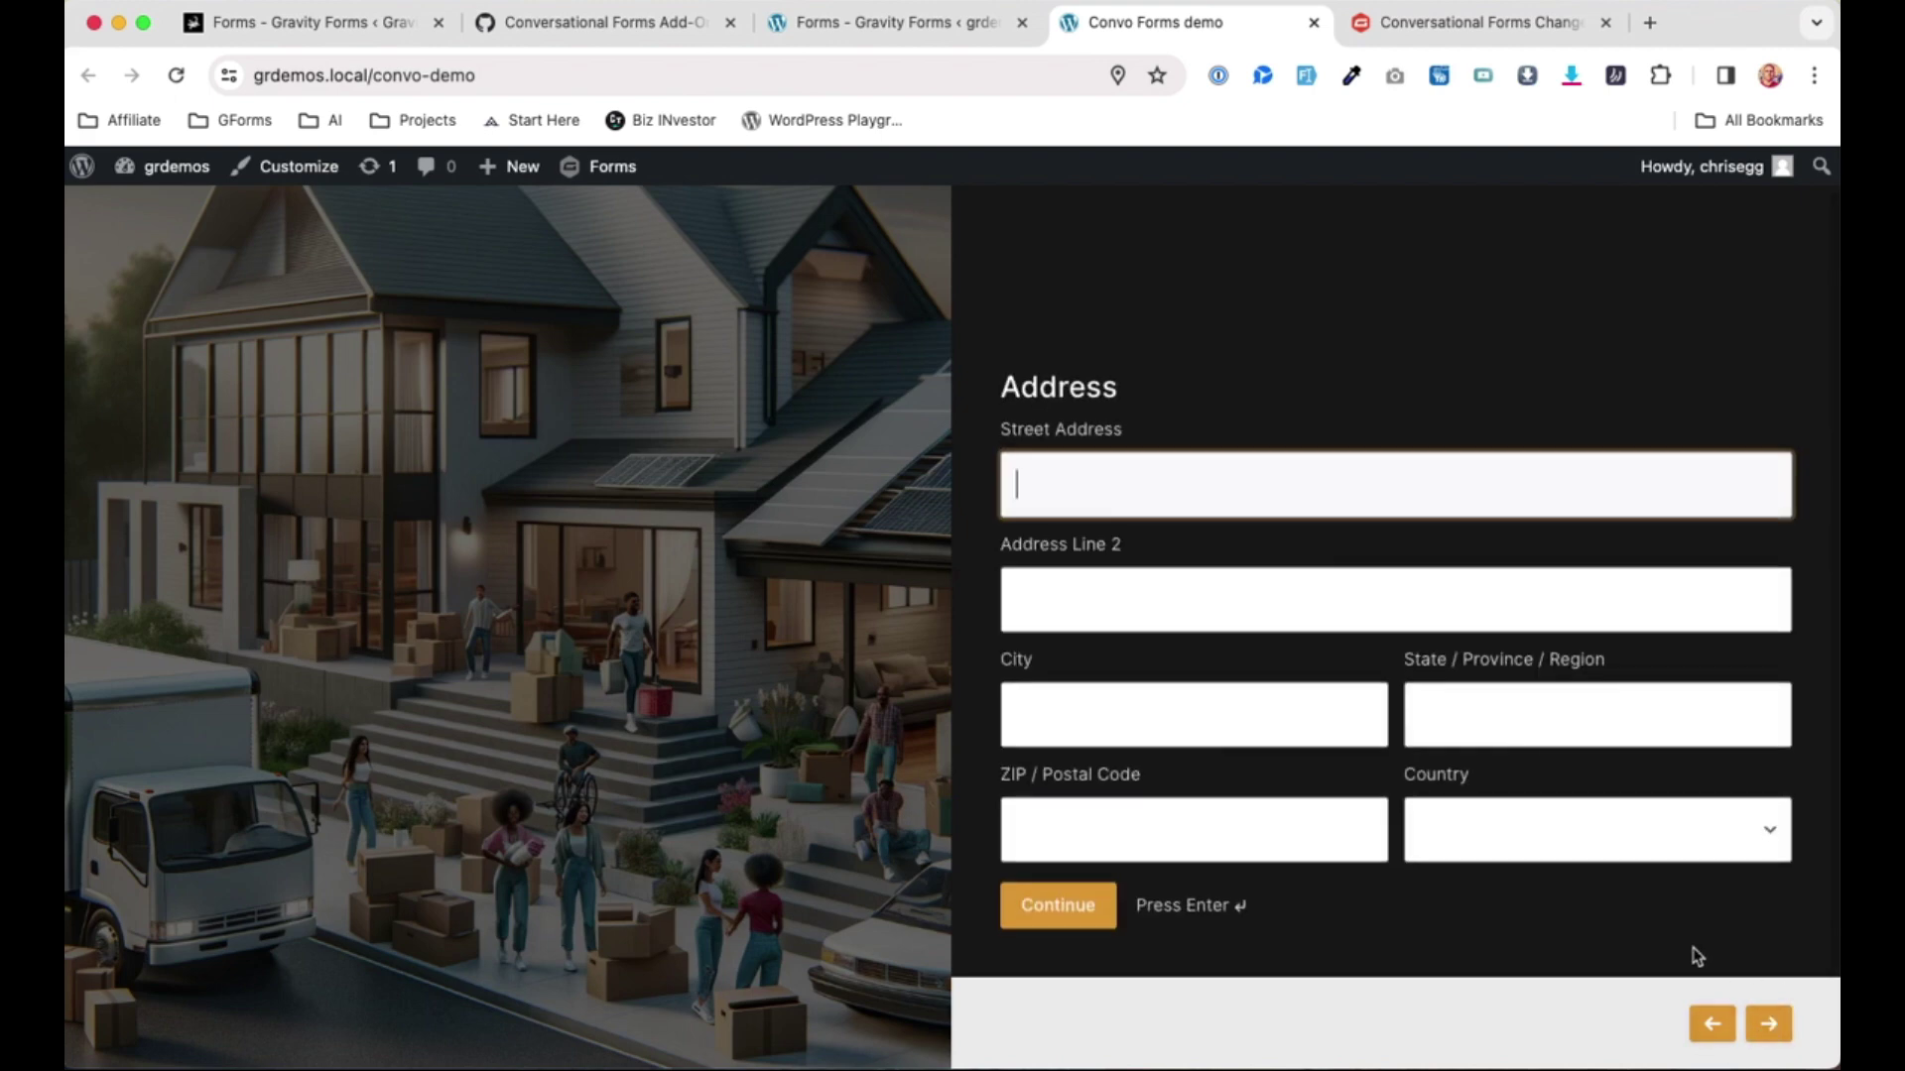
click(1766, 1025)
click(1705, 1036)
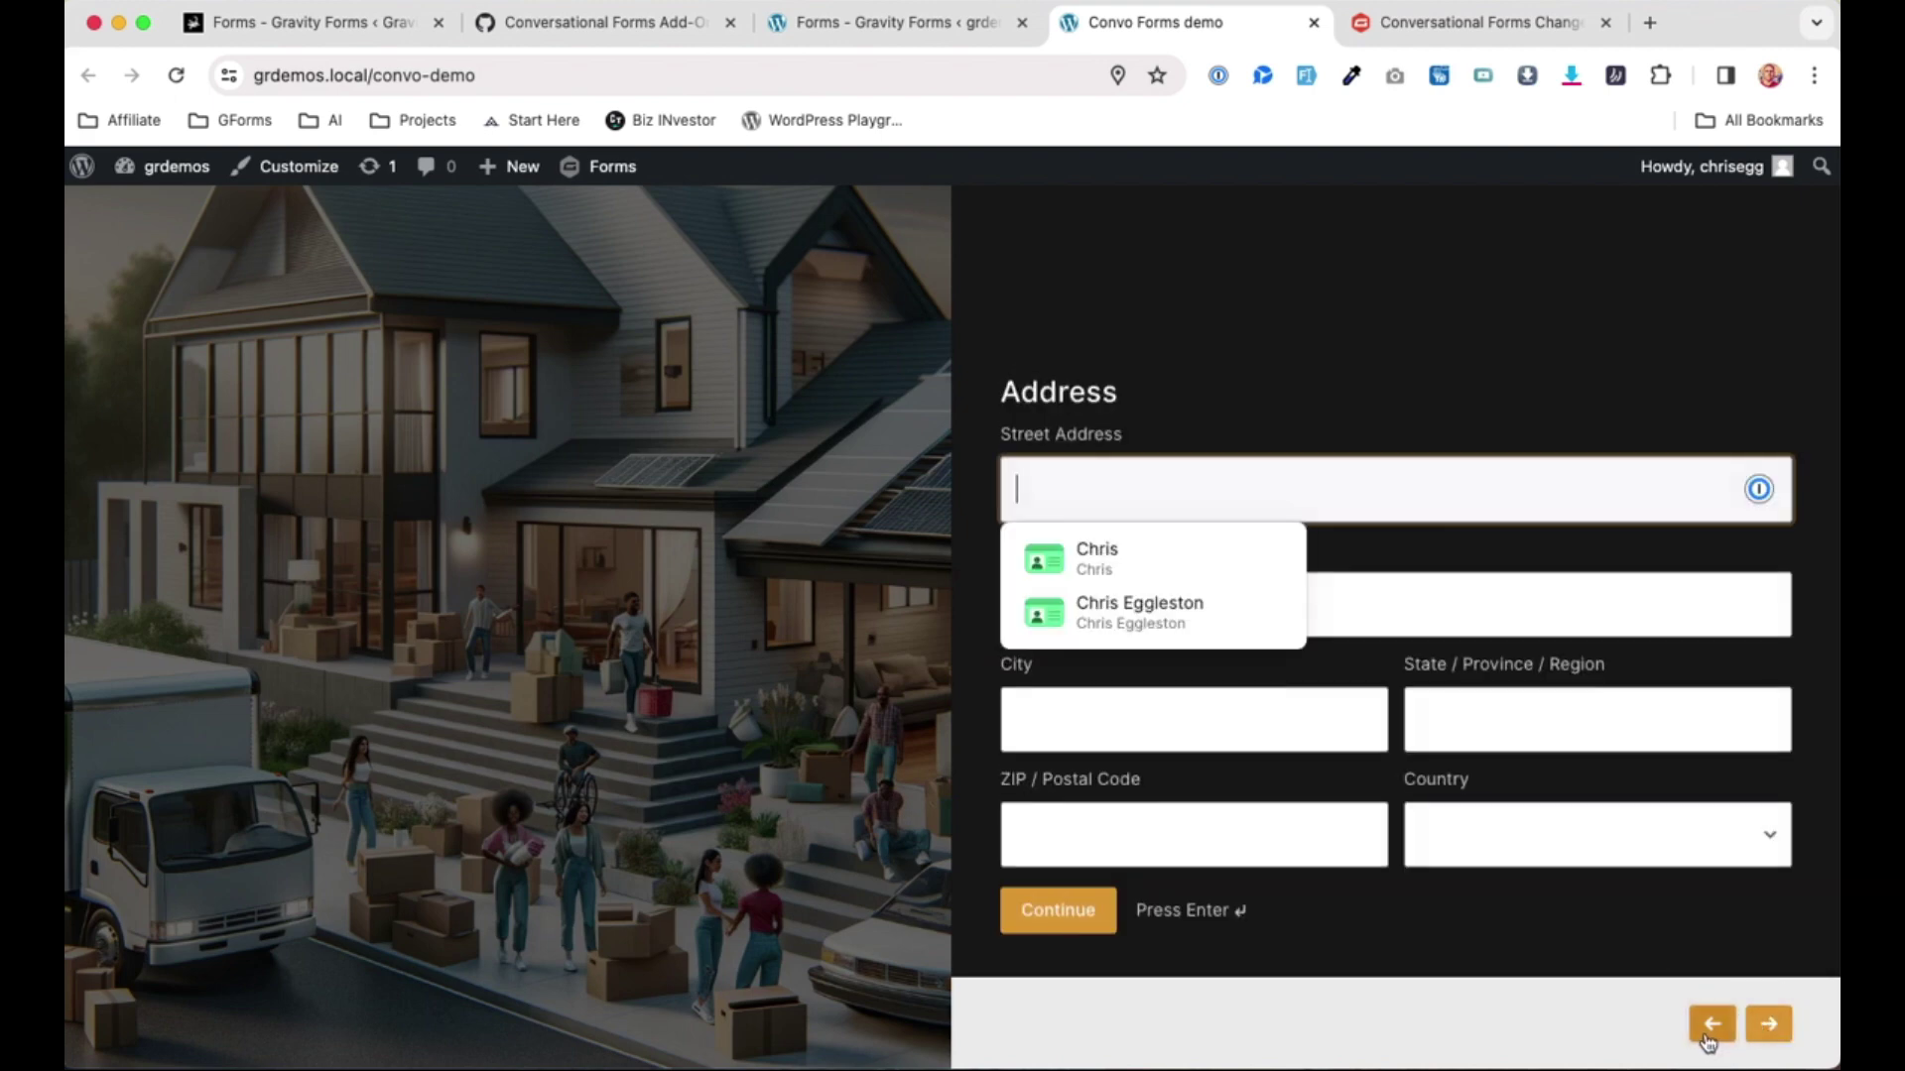
click(1704, 1037)
click(1704, 1037)
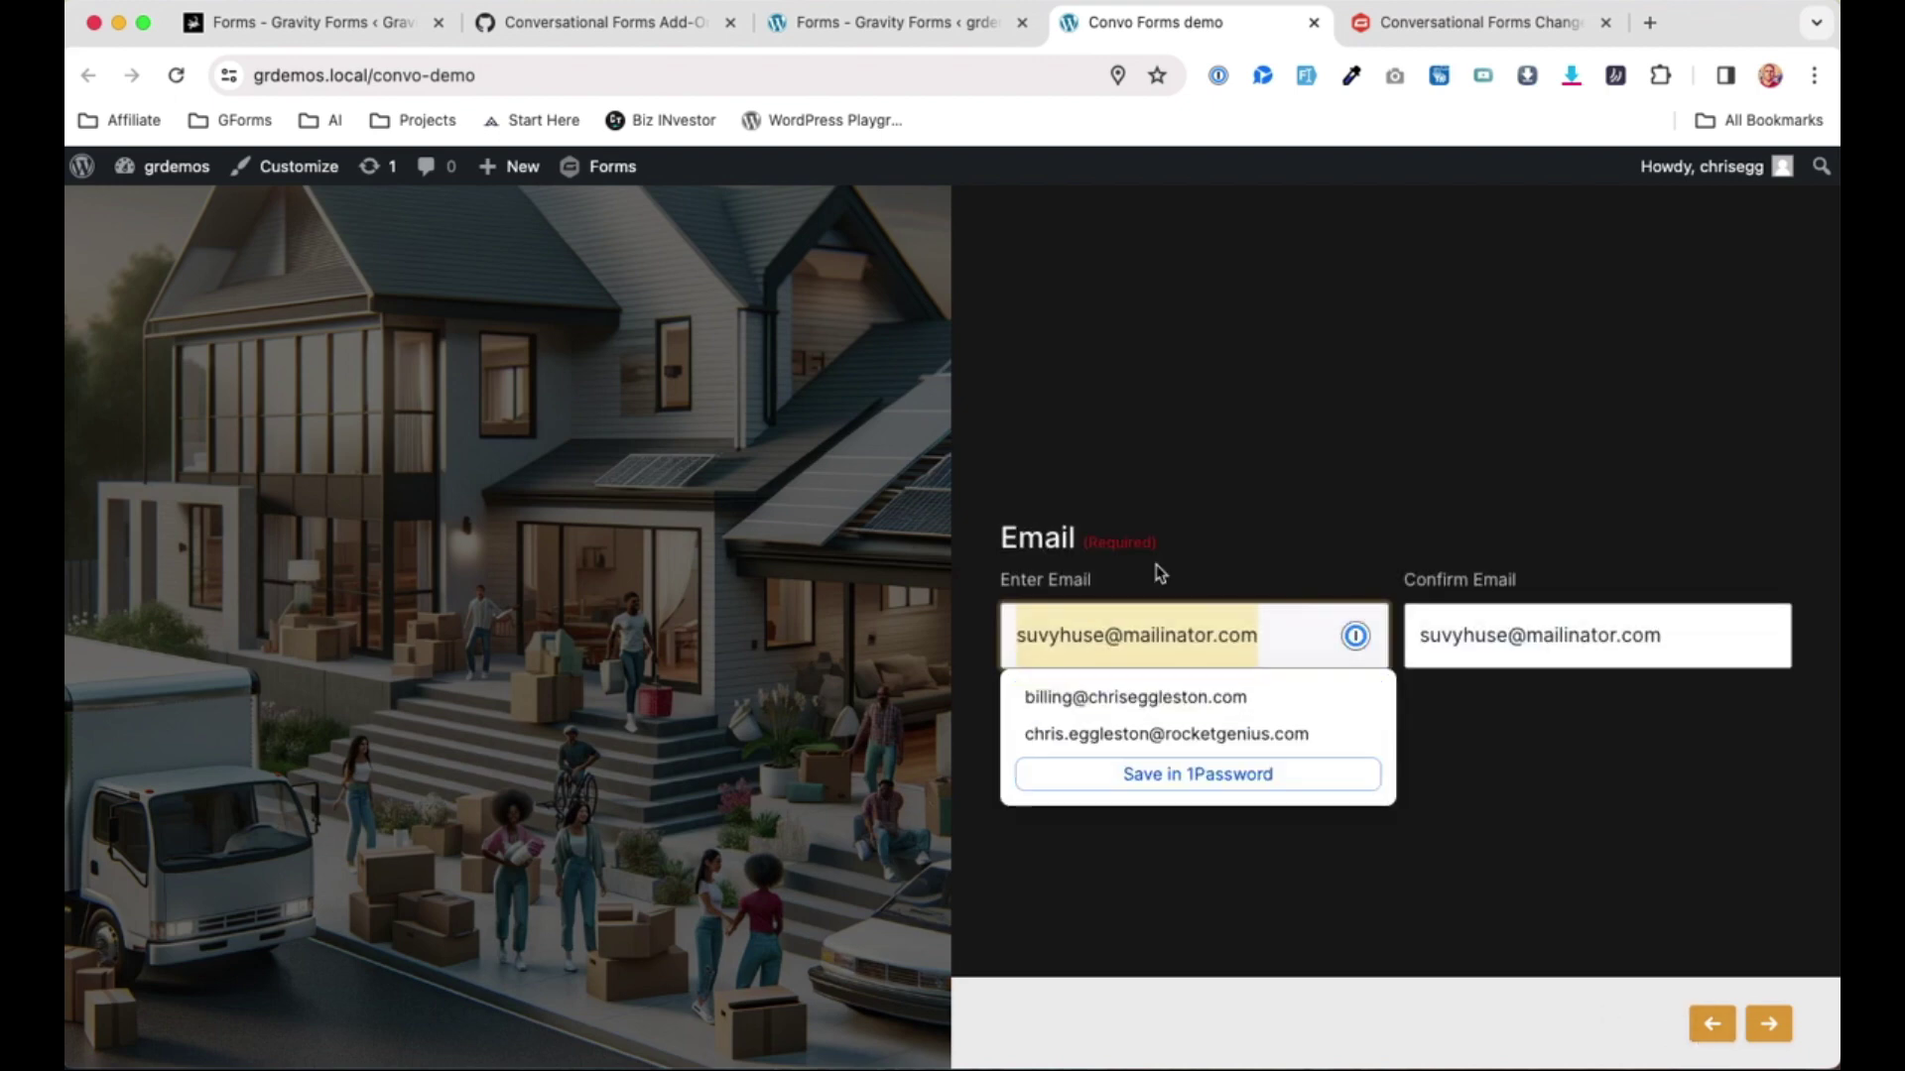
click(1284, 459)
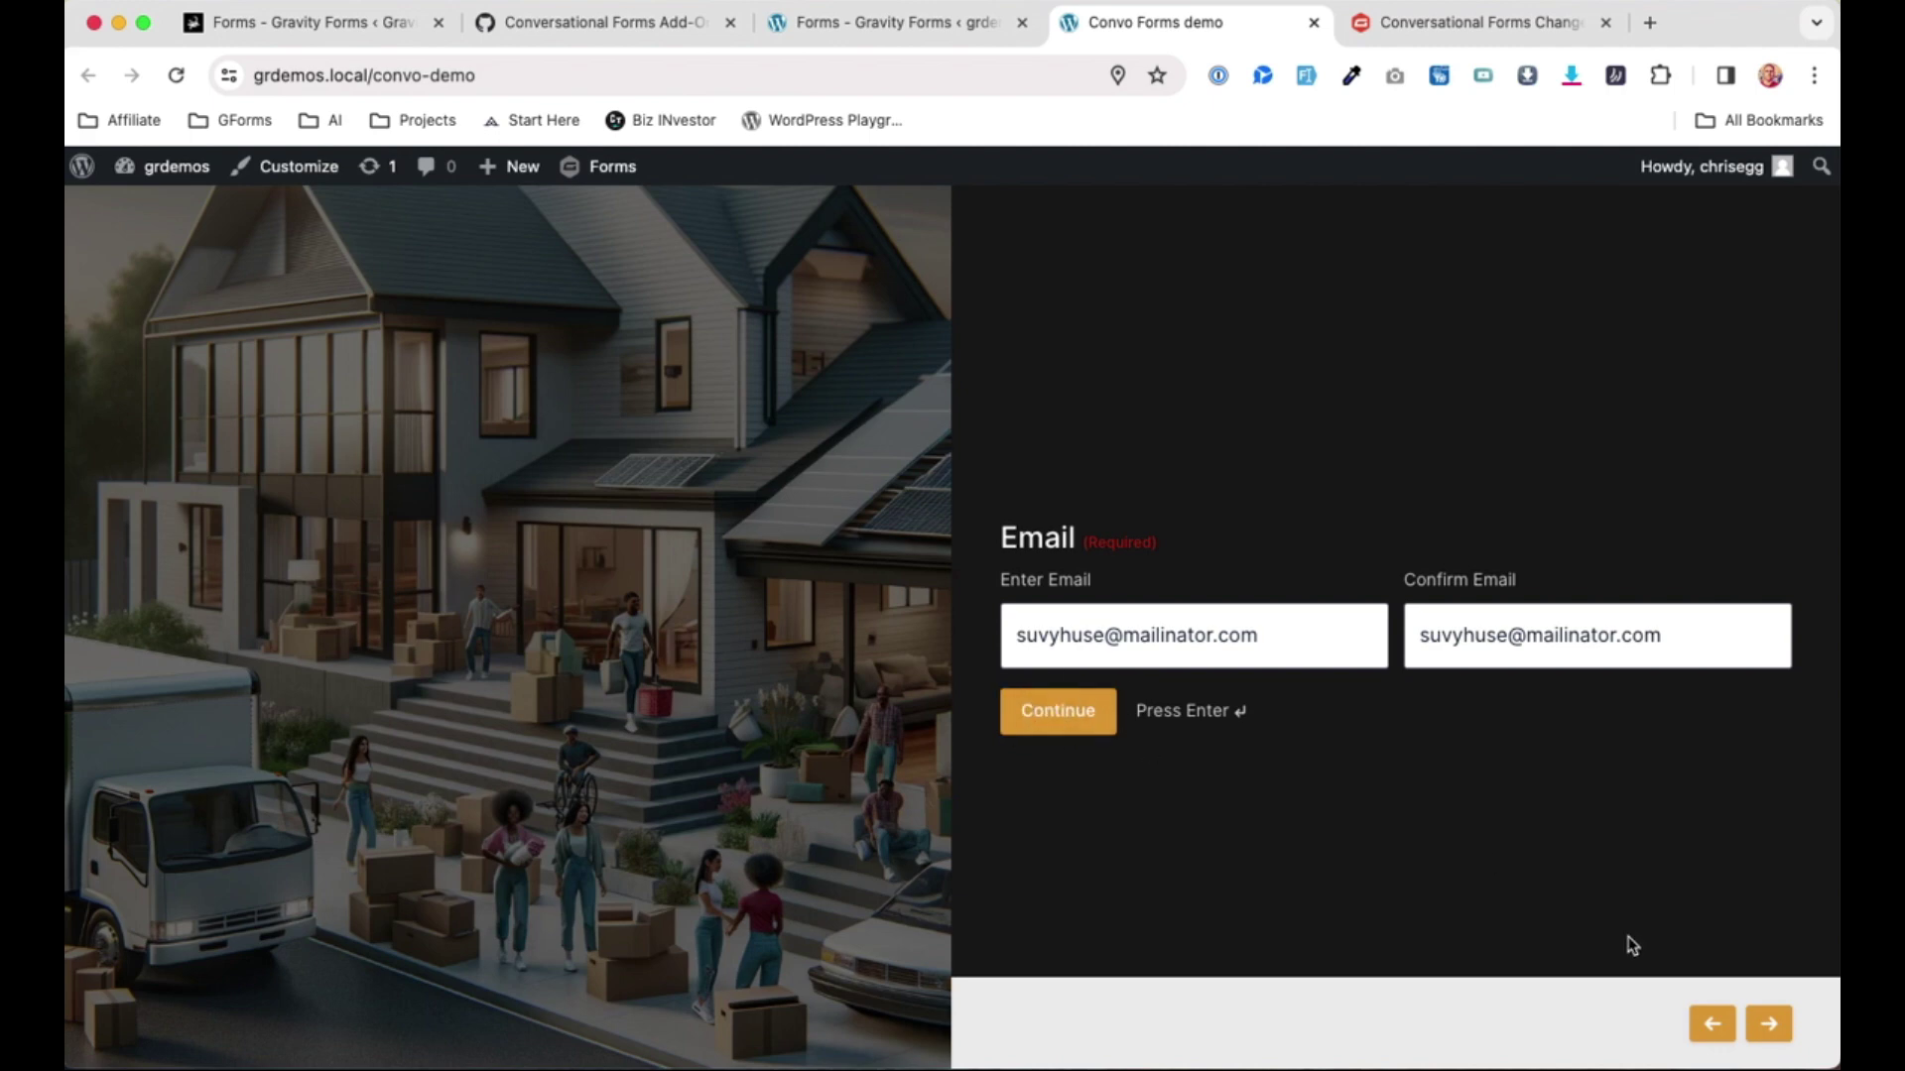
click(1727, 1042)
click(1780, 1032)
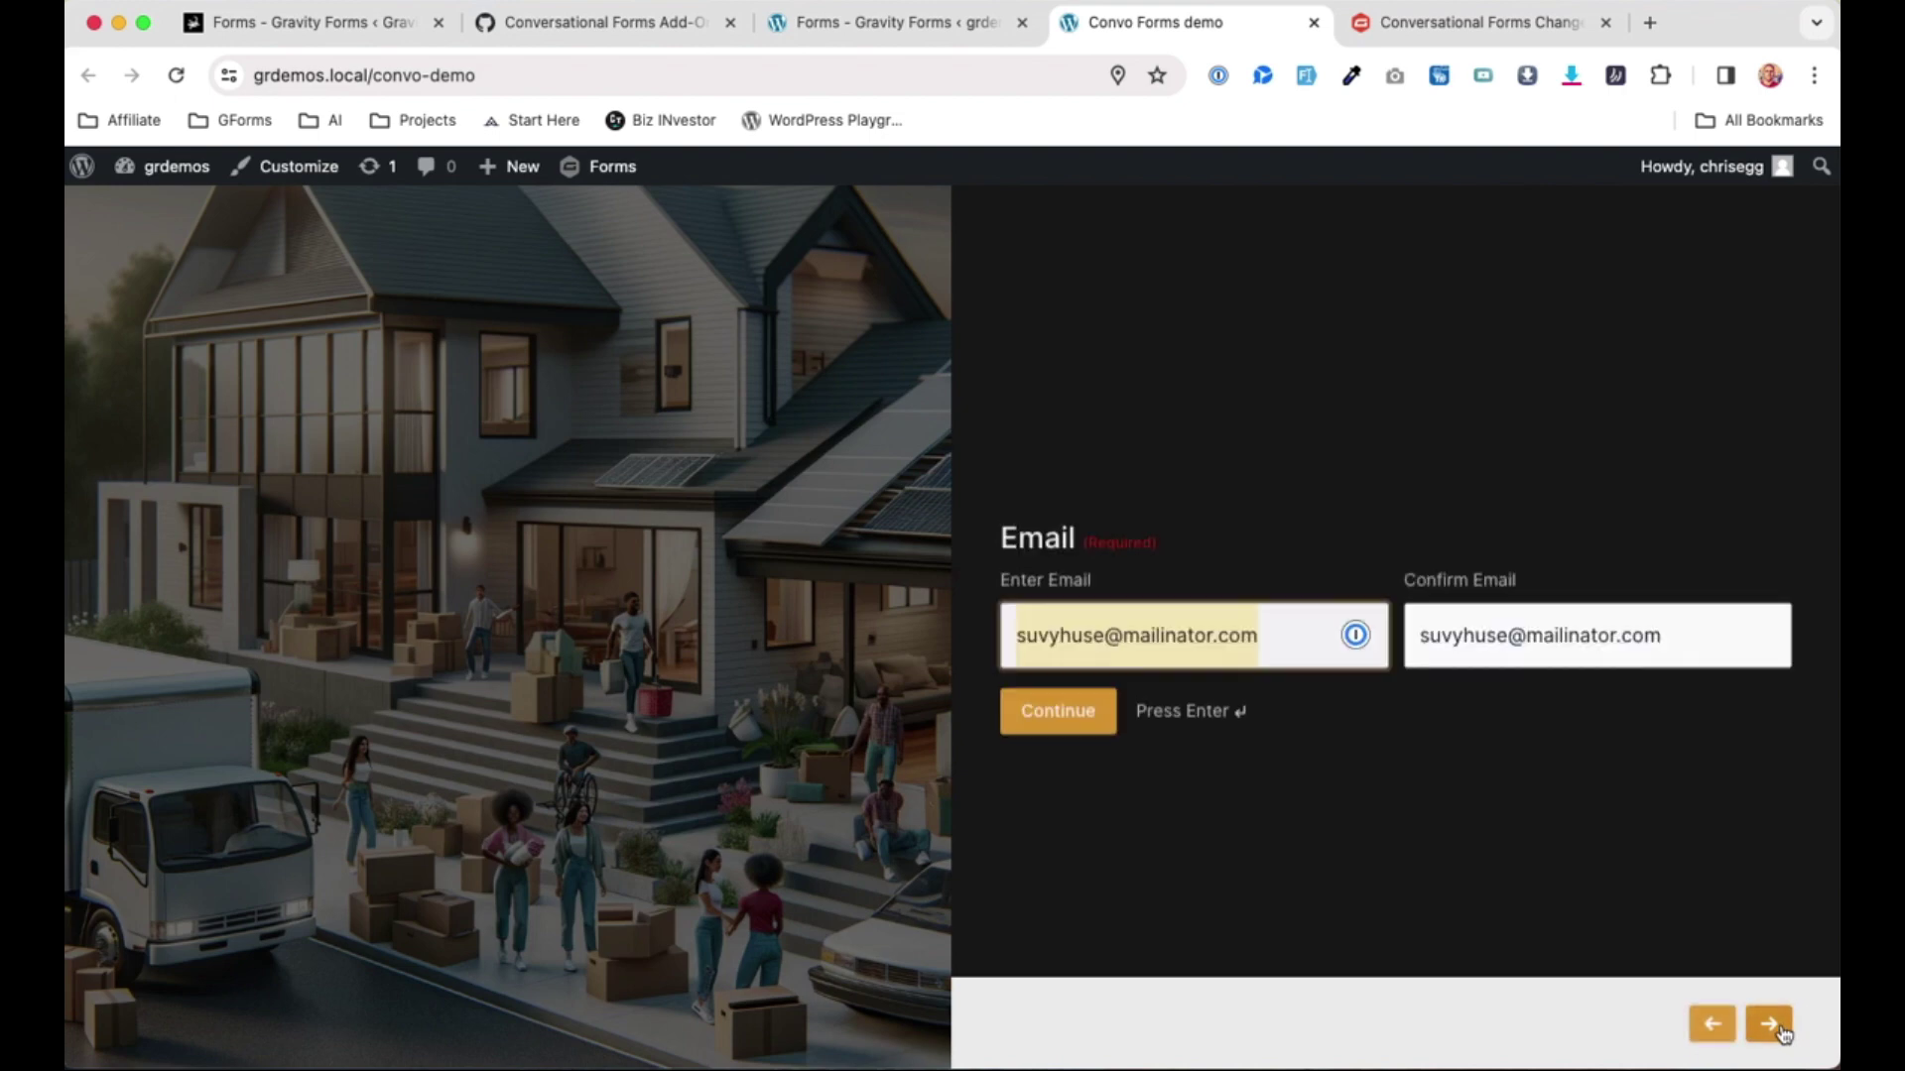
click(1781, 1032)
click(1780, 1031)
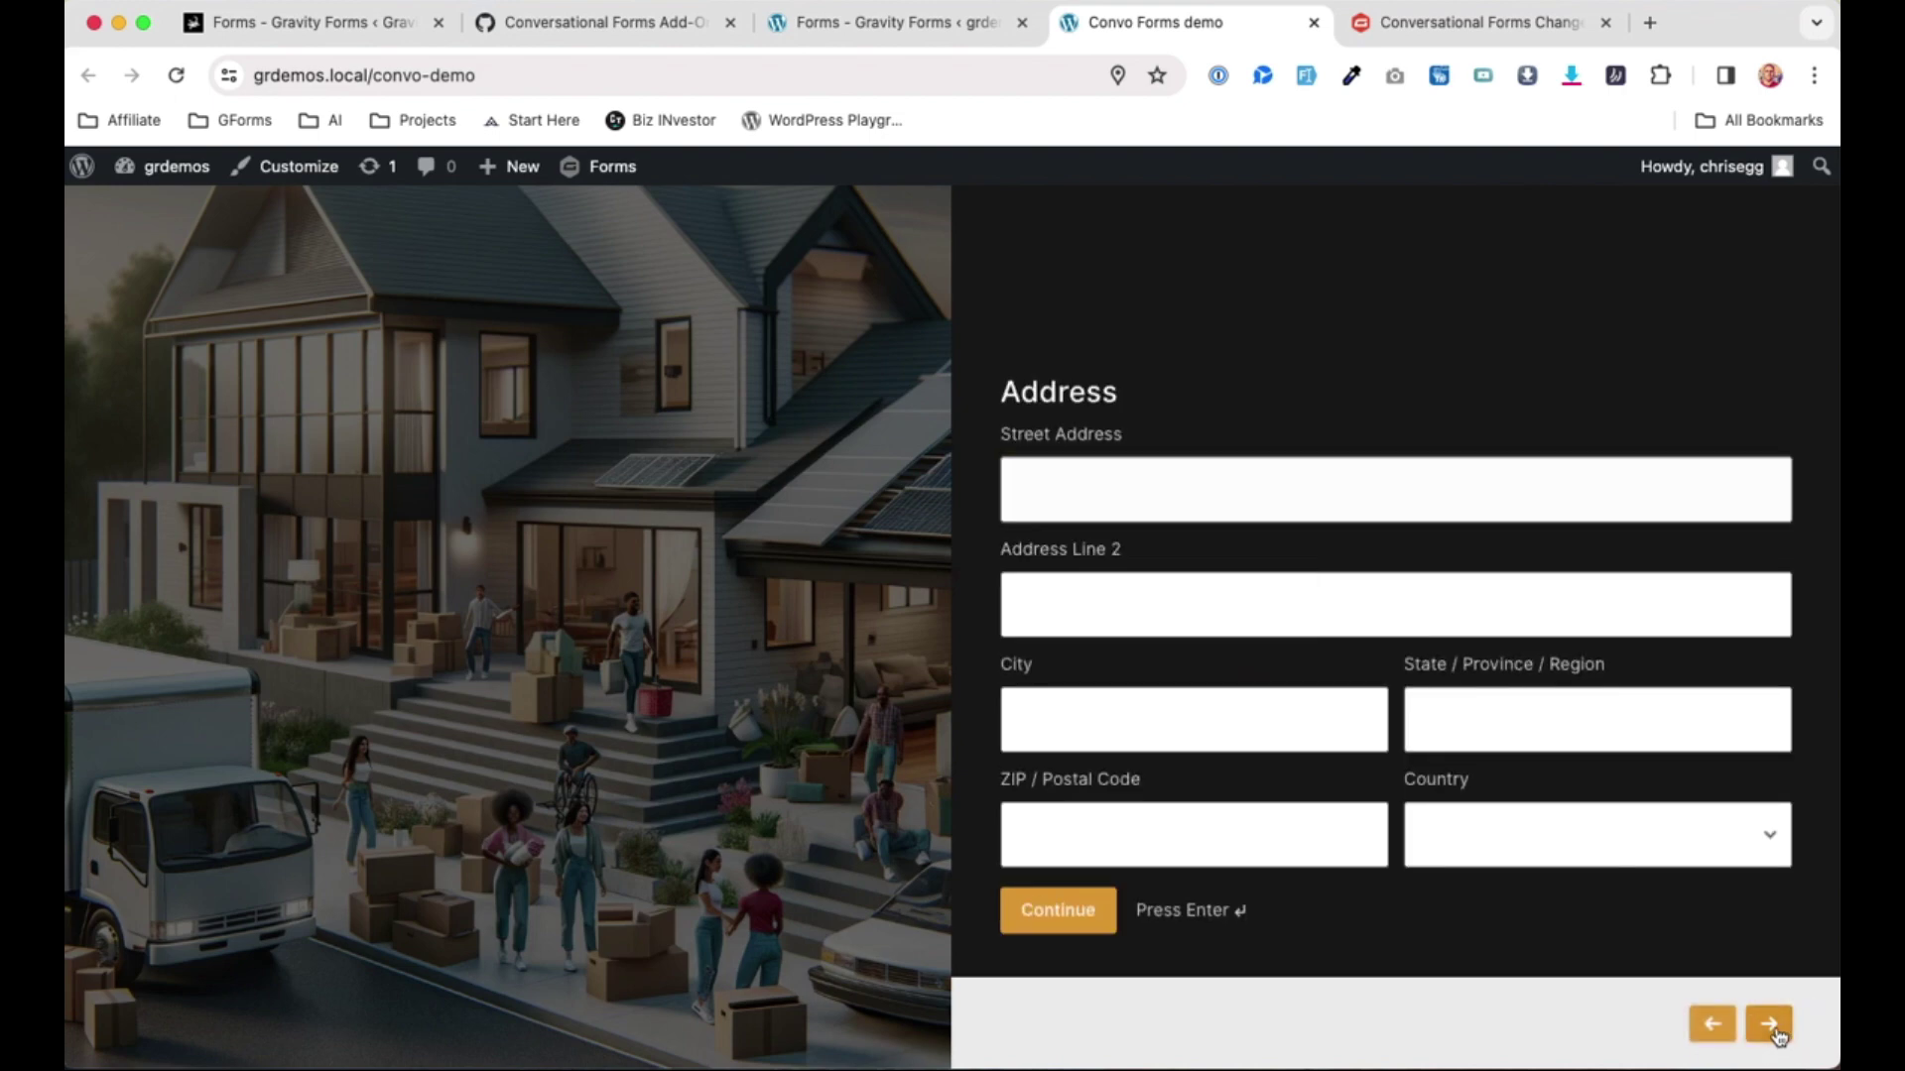
Advance from the Address question through Event Details, Gender, Age, Payment Details and Ticket Type to Total, keeping the default choices.
click(1776, 1032)
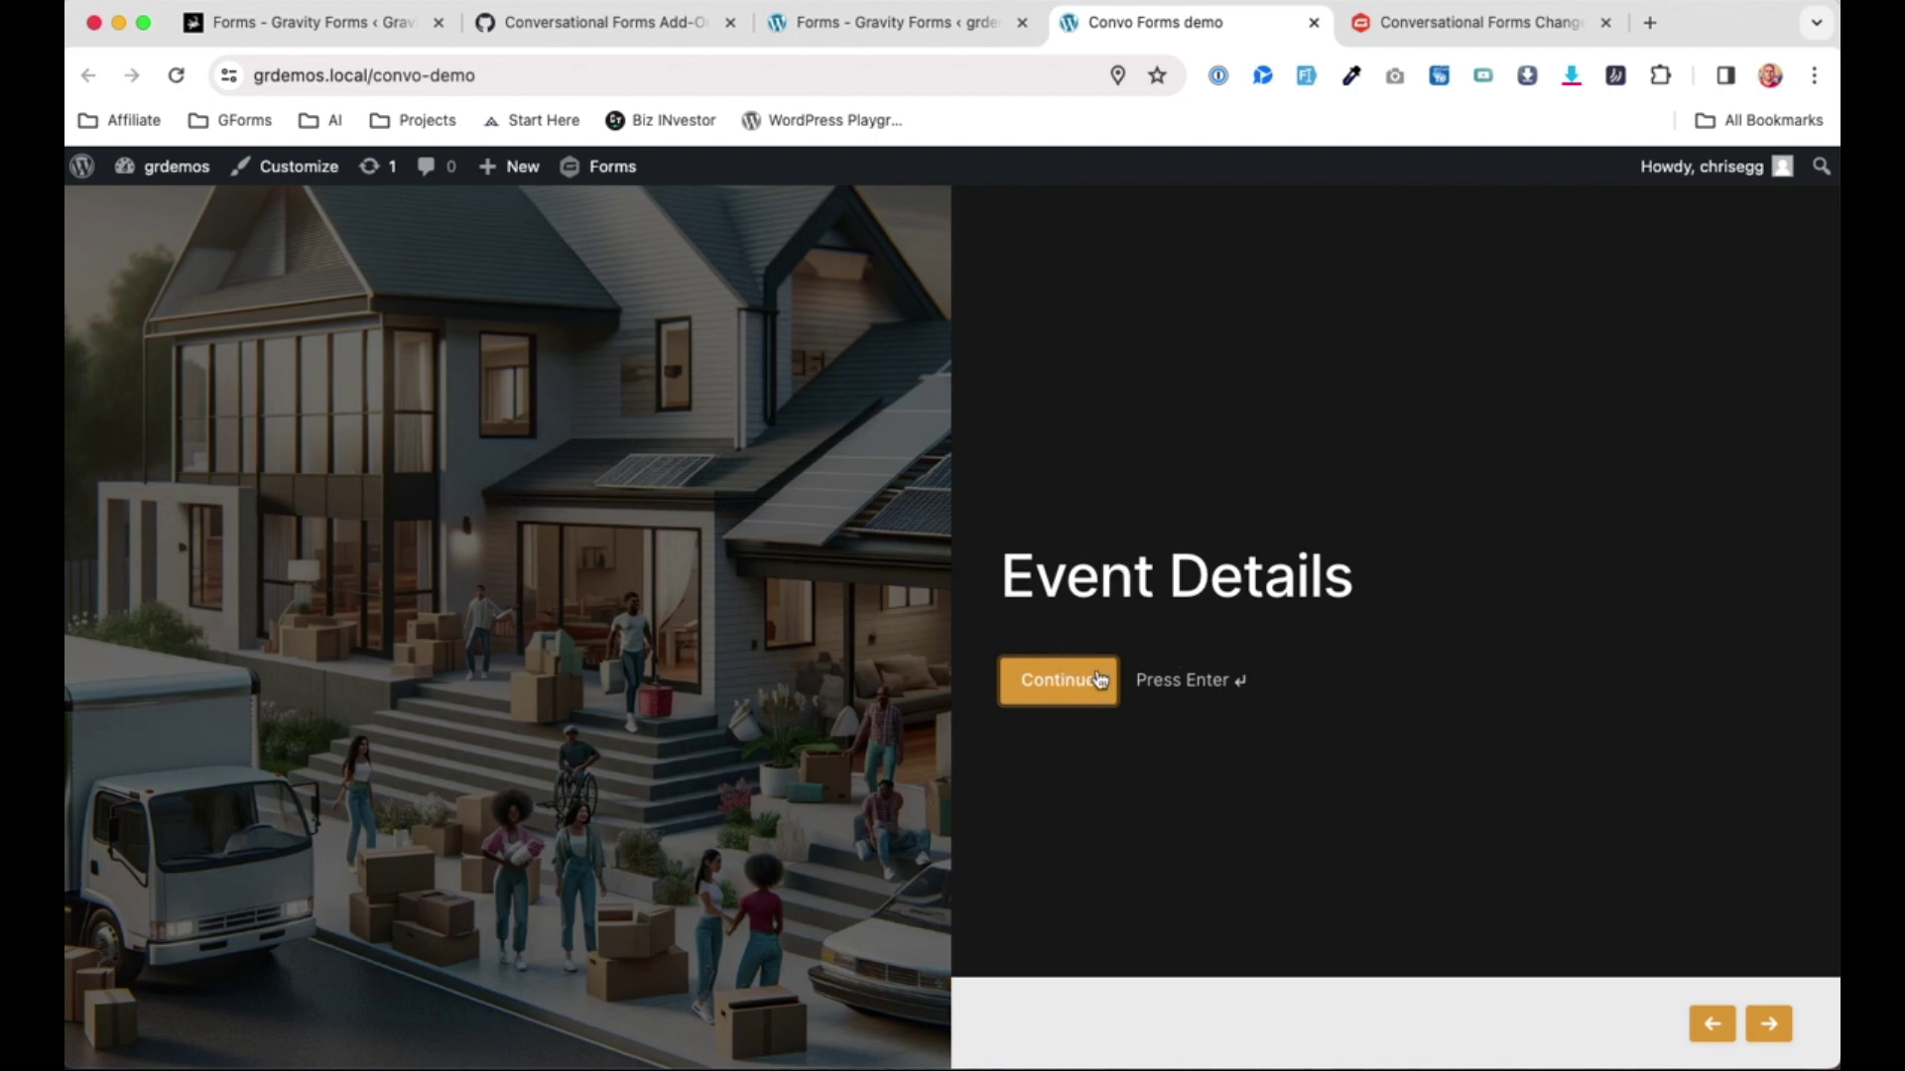
click(1776, 1027)
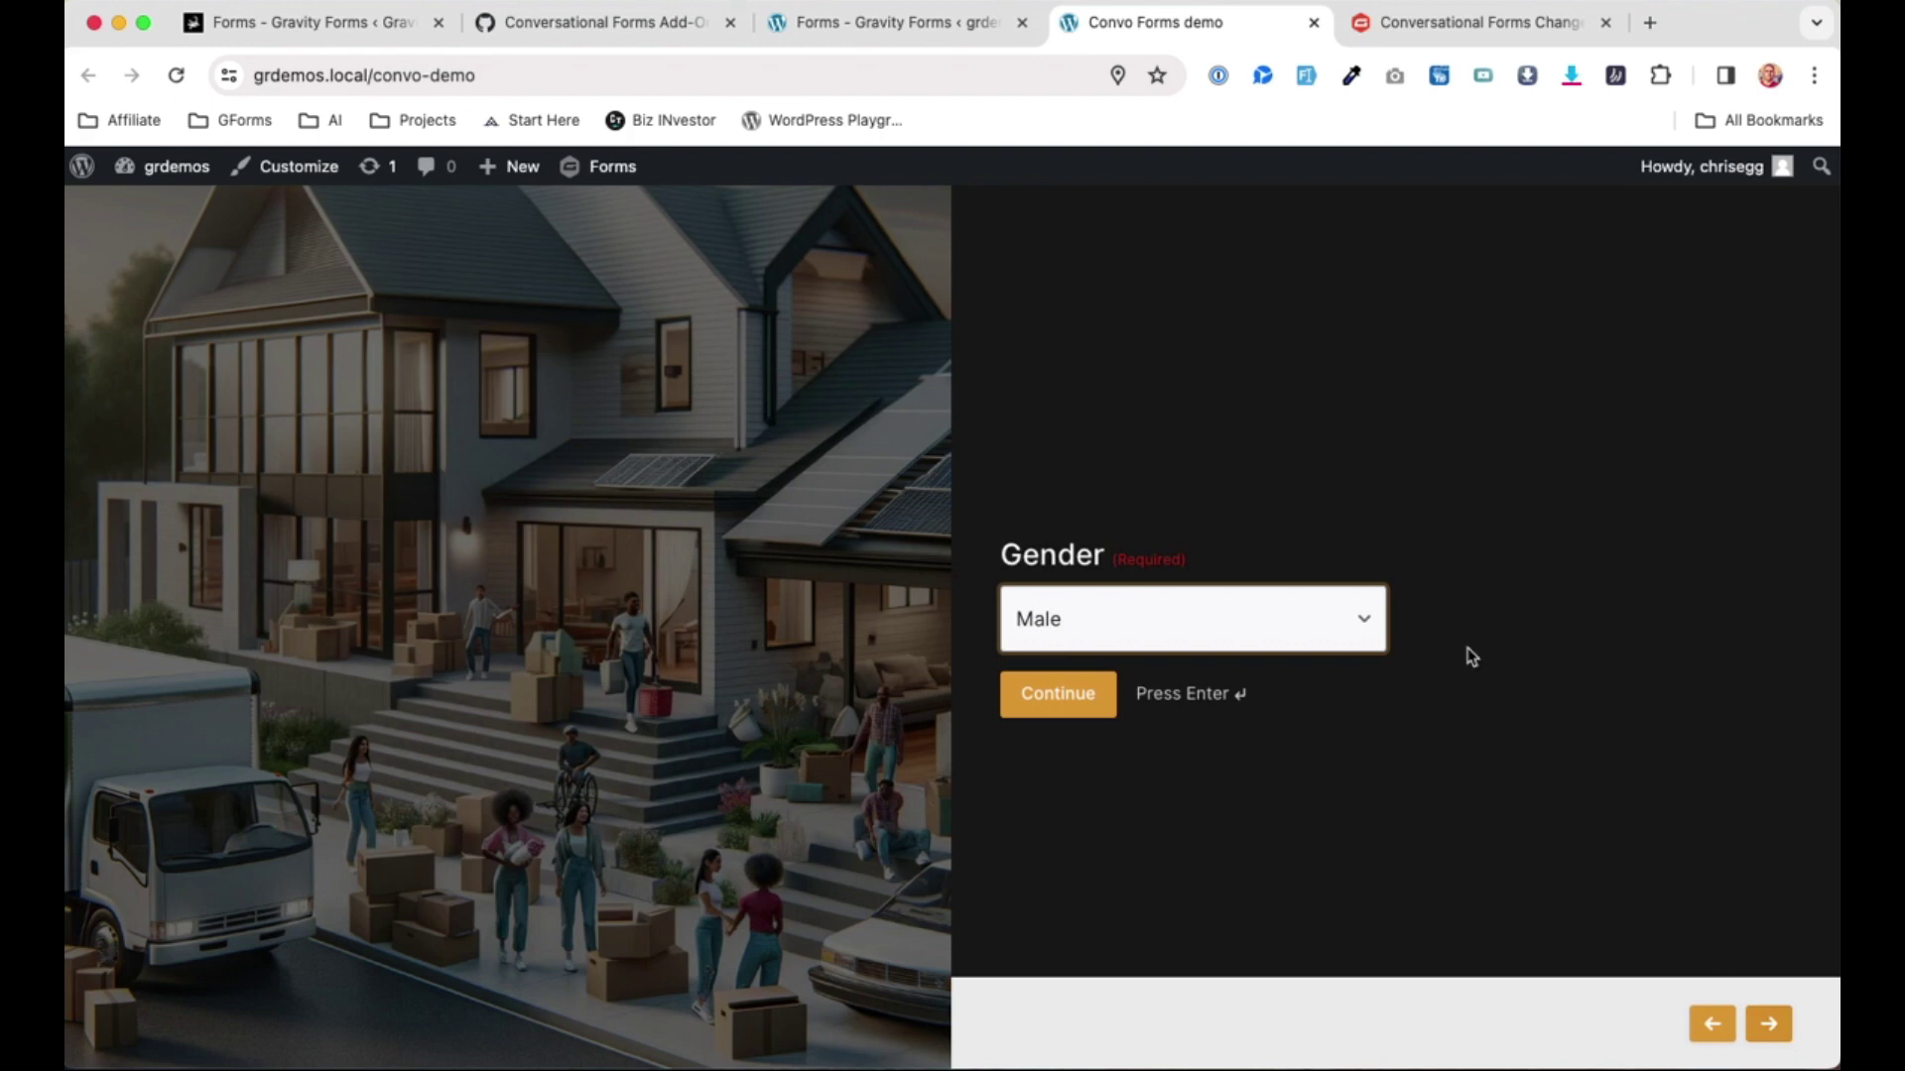
click(1778, 1026)
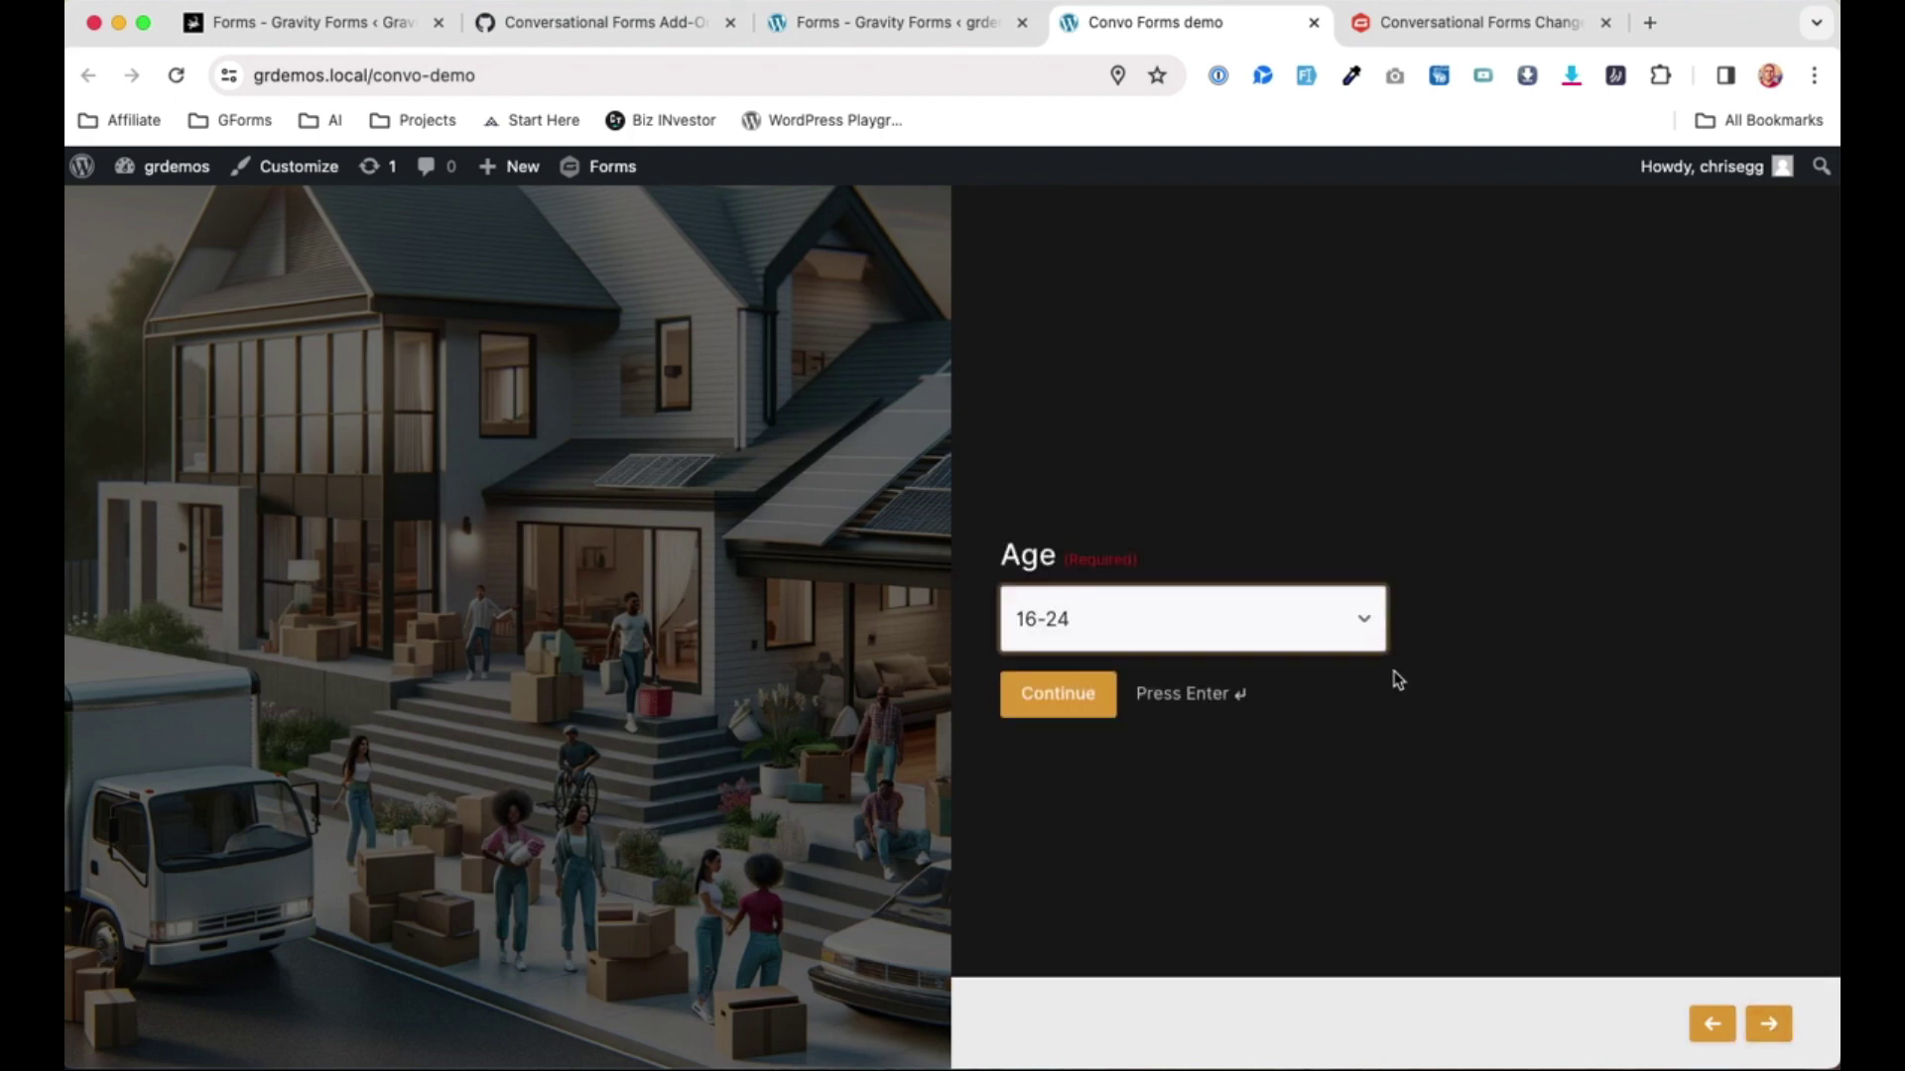
click(1774, 1027)
click(1775, 1028)
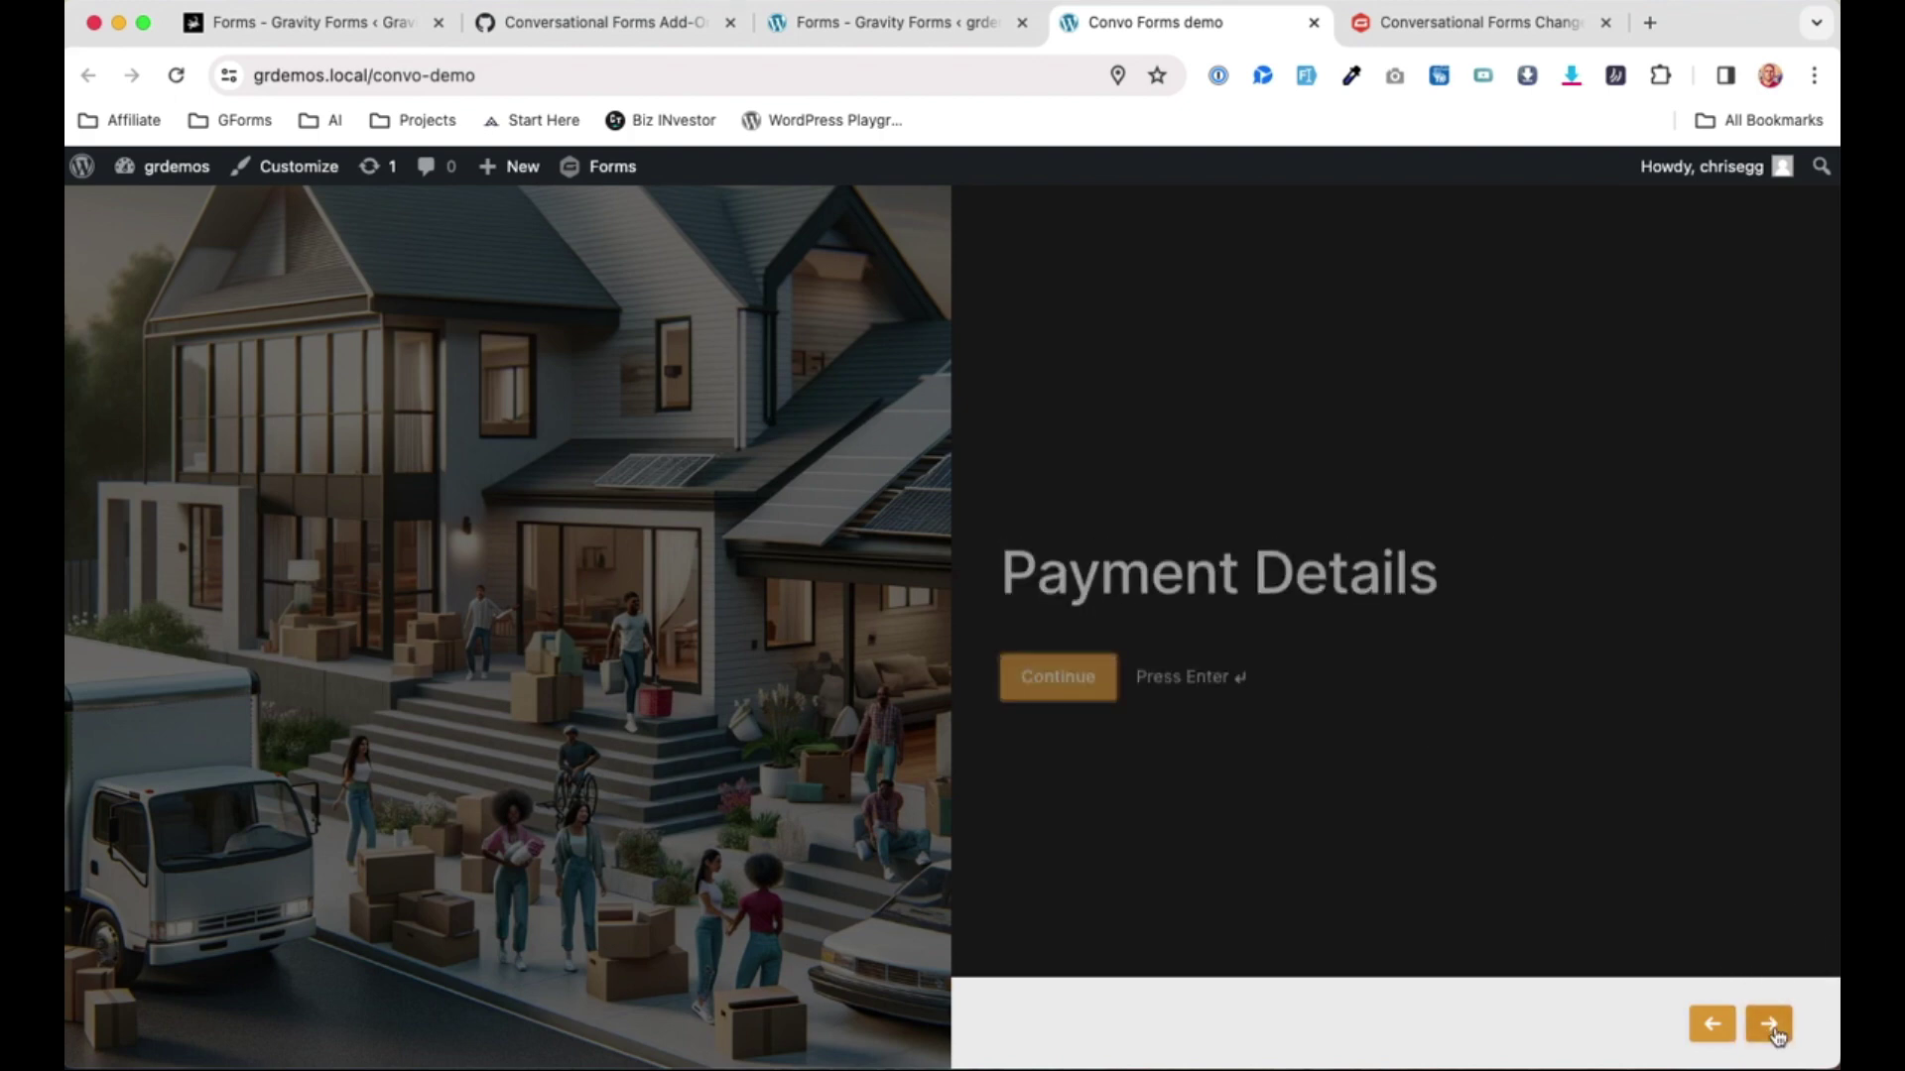
click(1775, 1028)
click(1774, 1027)
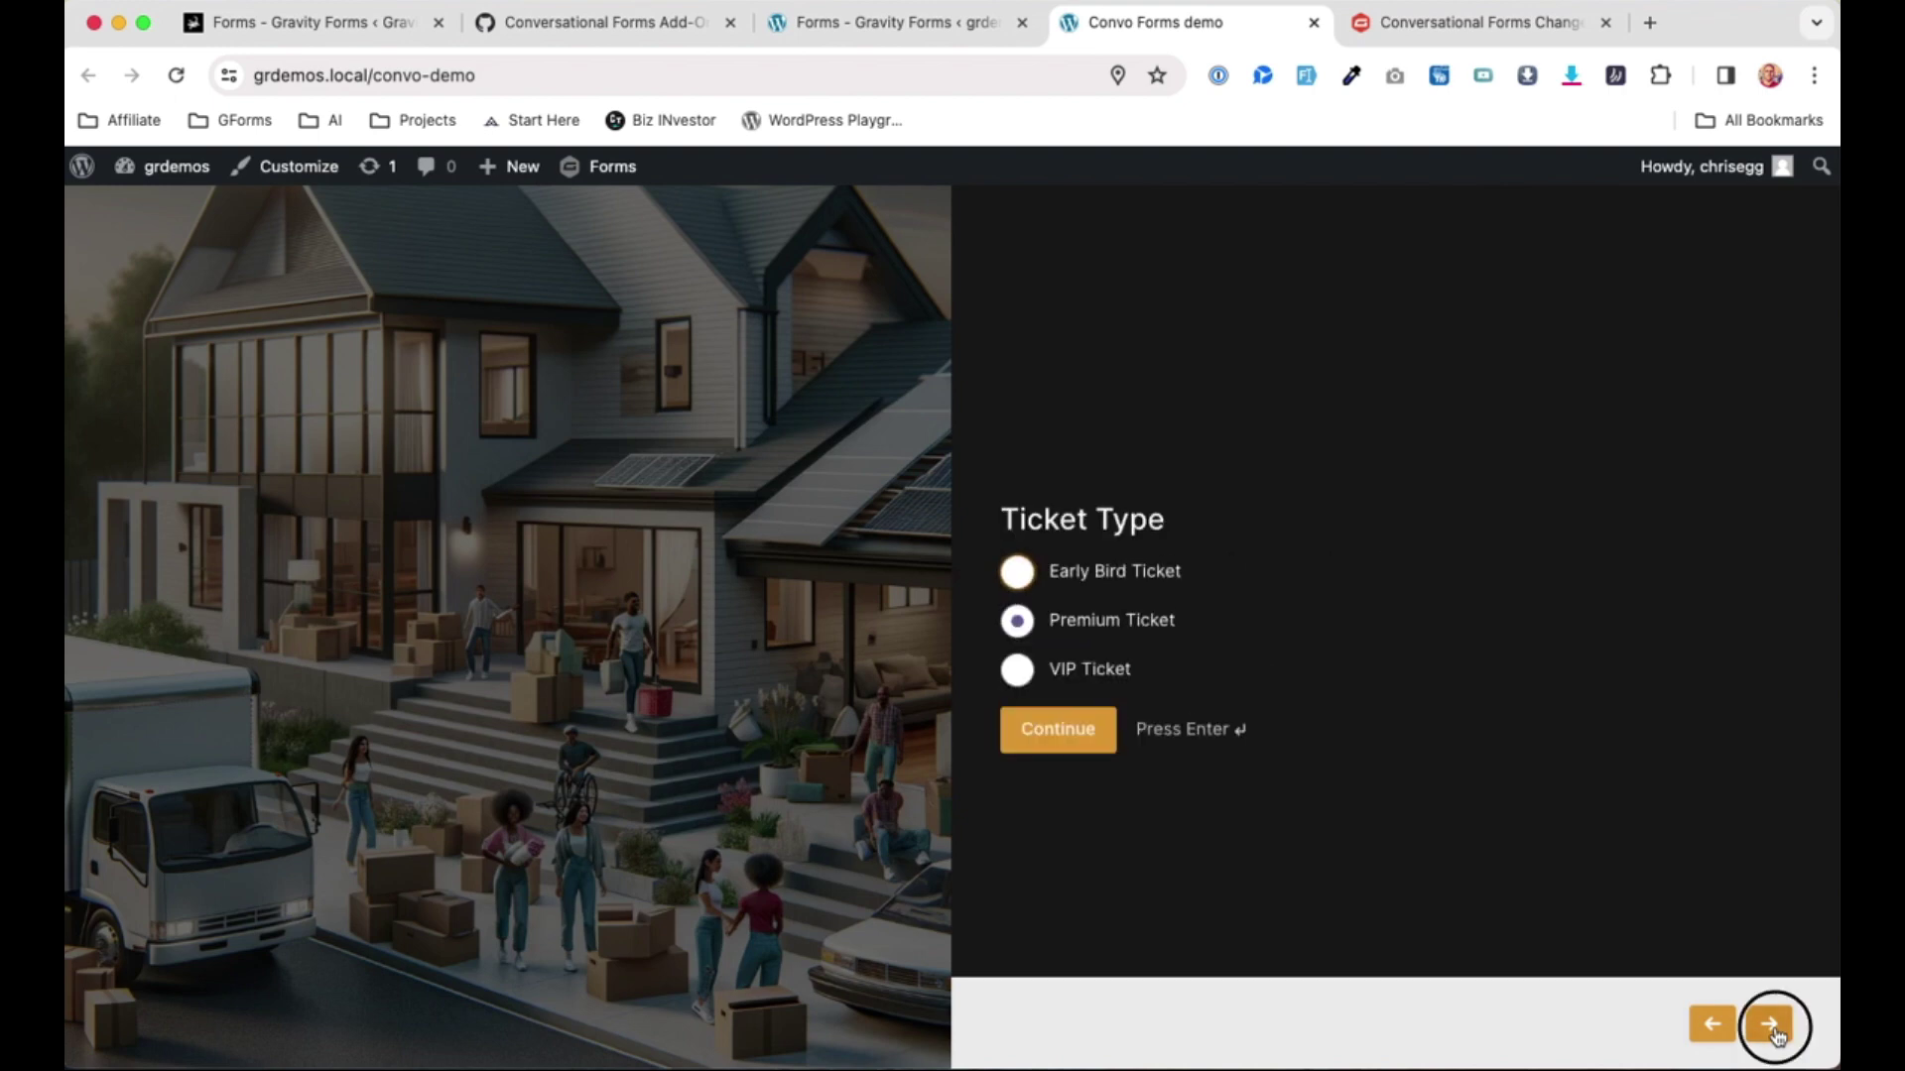
click(1775, 1028)
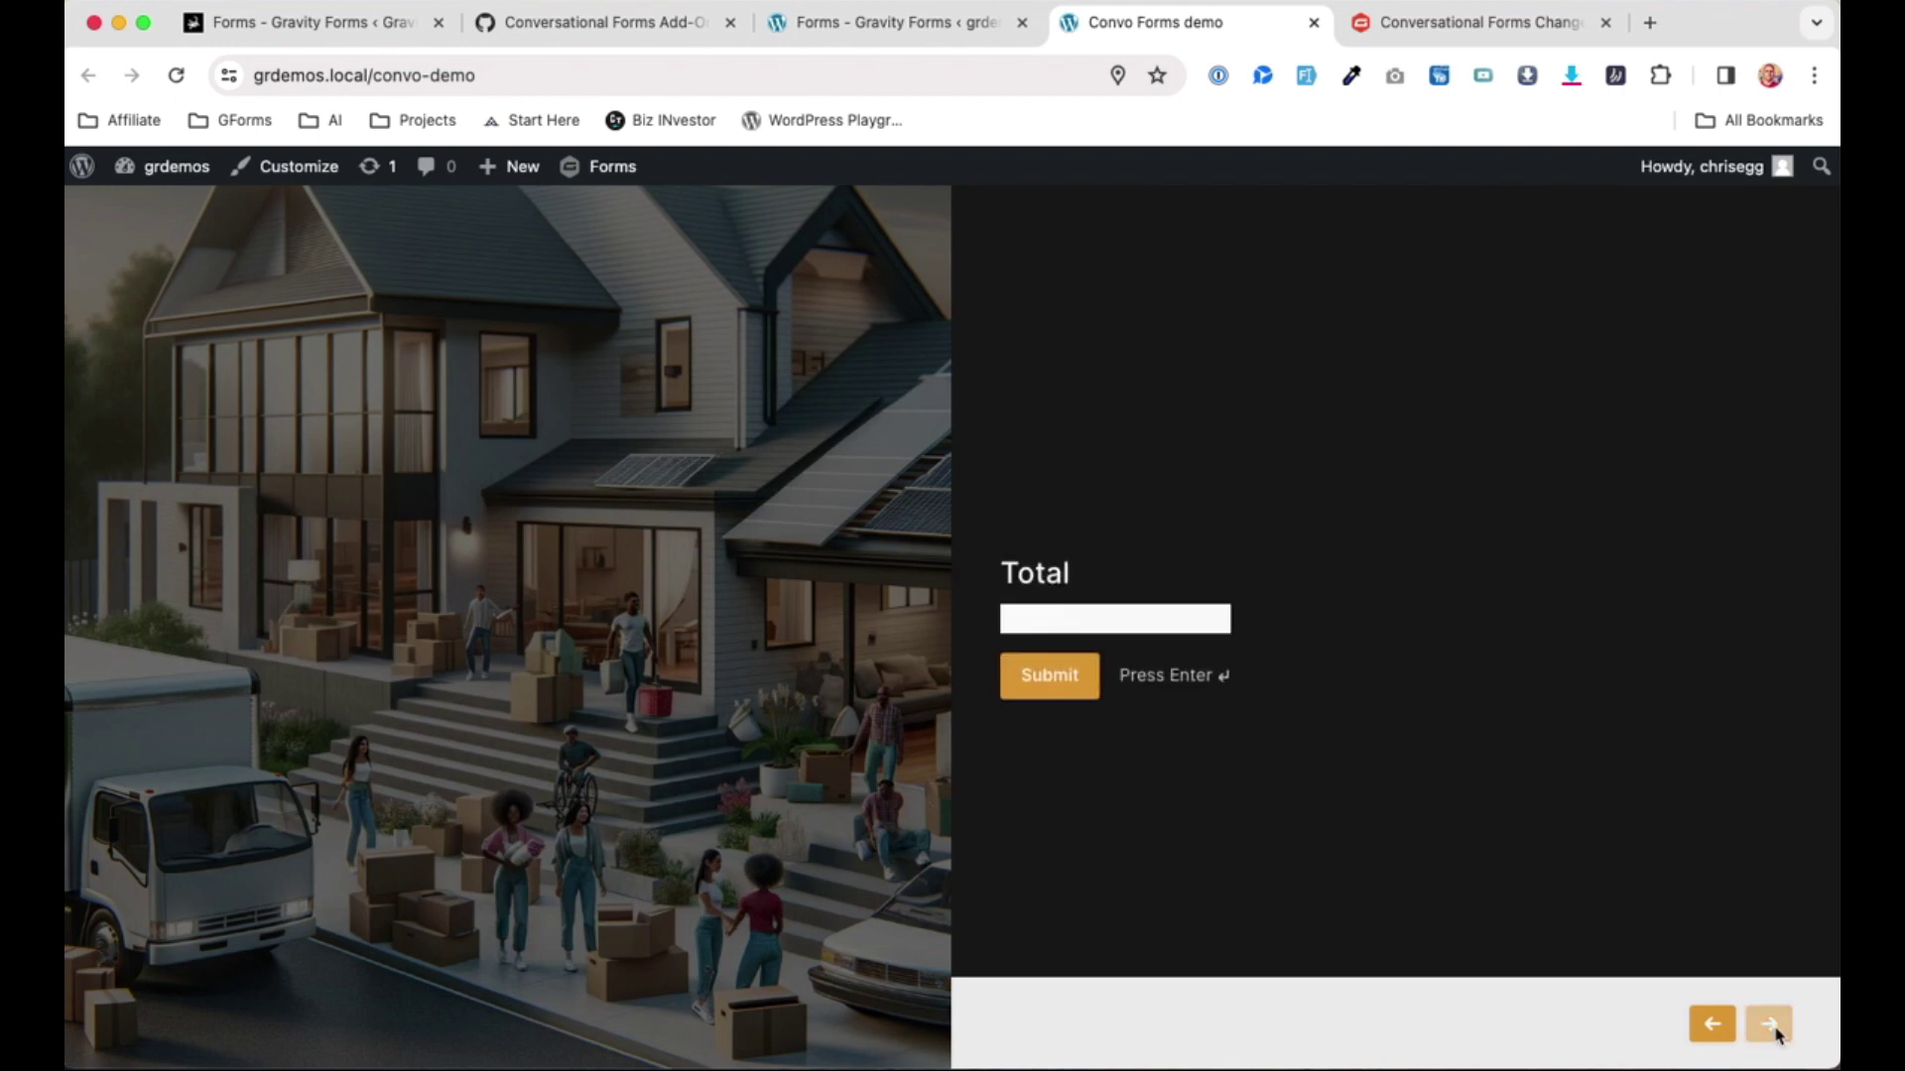
click(1774, 1028)
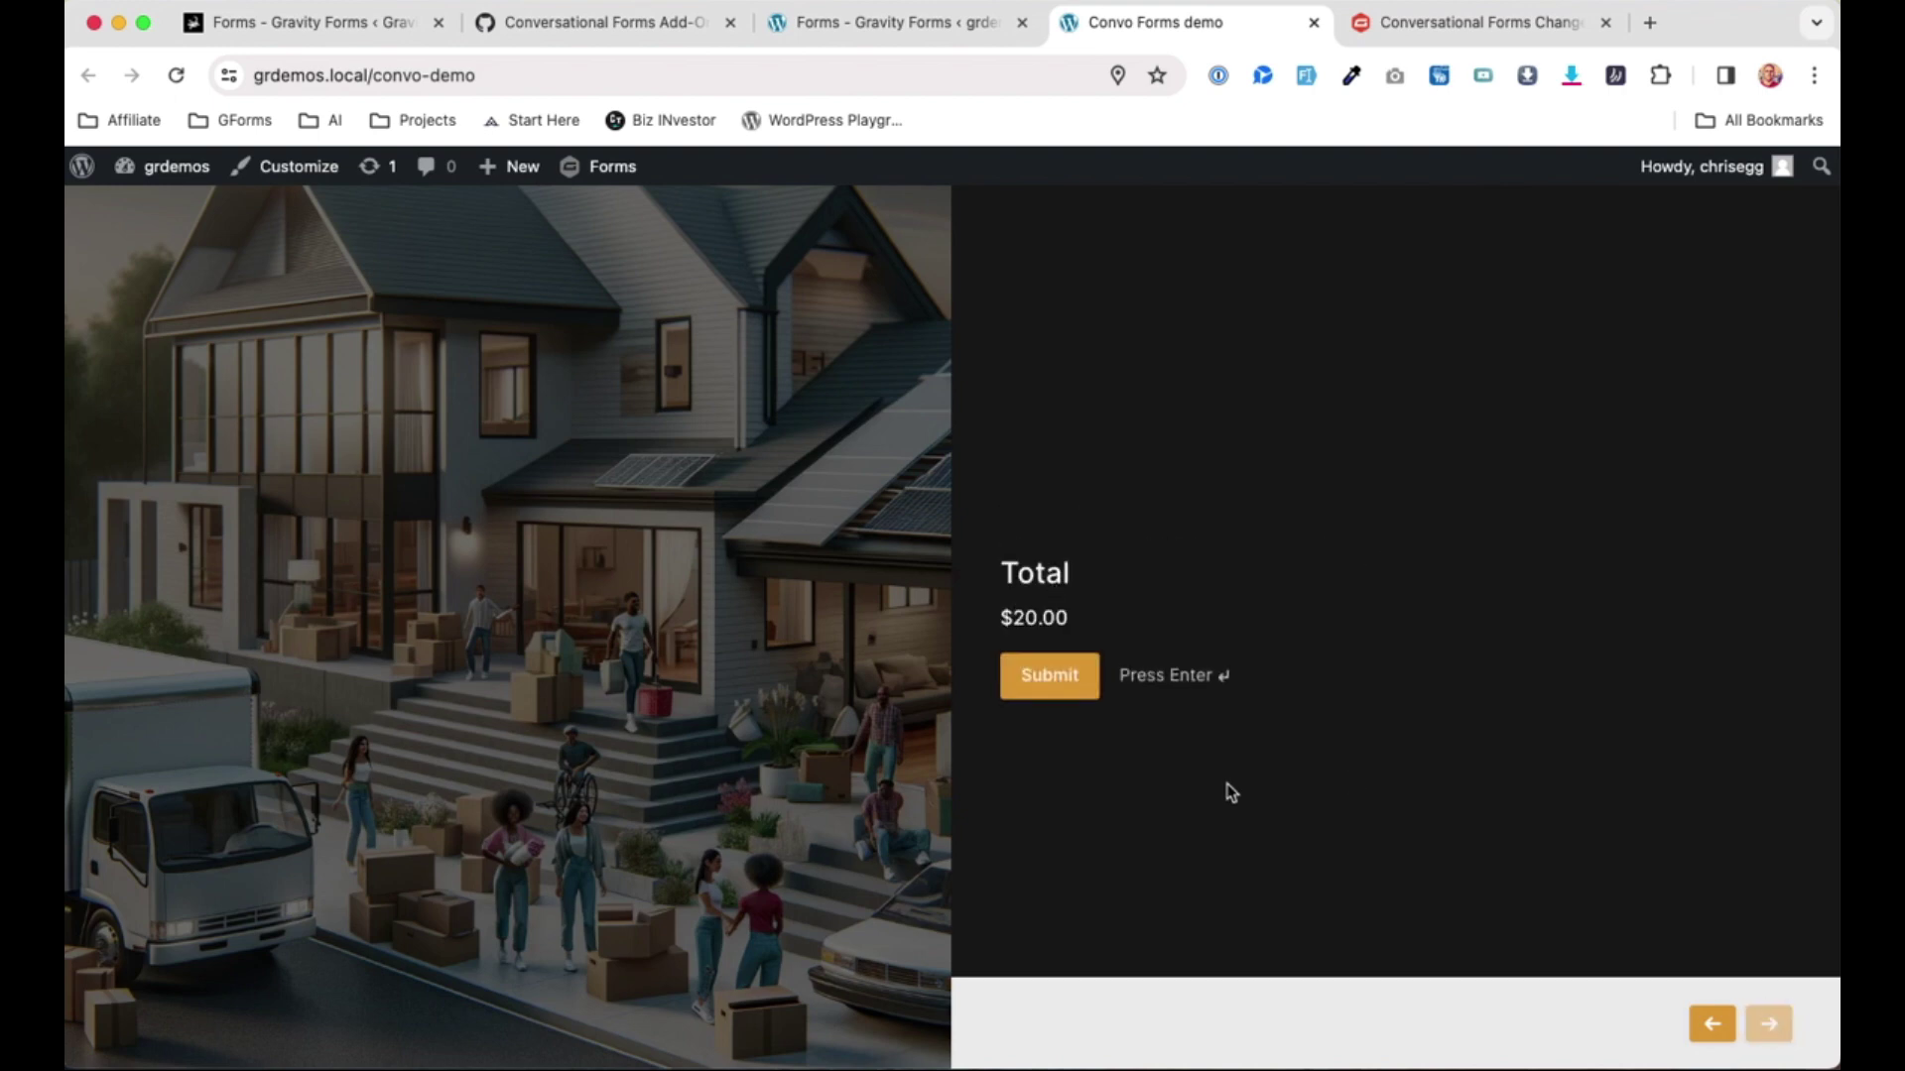
Go back one question, return to the Total and submit the form.
click(1706, 1024)
click(1775, 1027)
drag(1007, 619, 1293, 633)
click(1309, 640)
click(1058, 677)
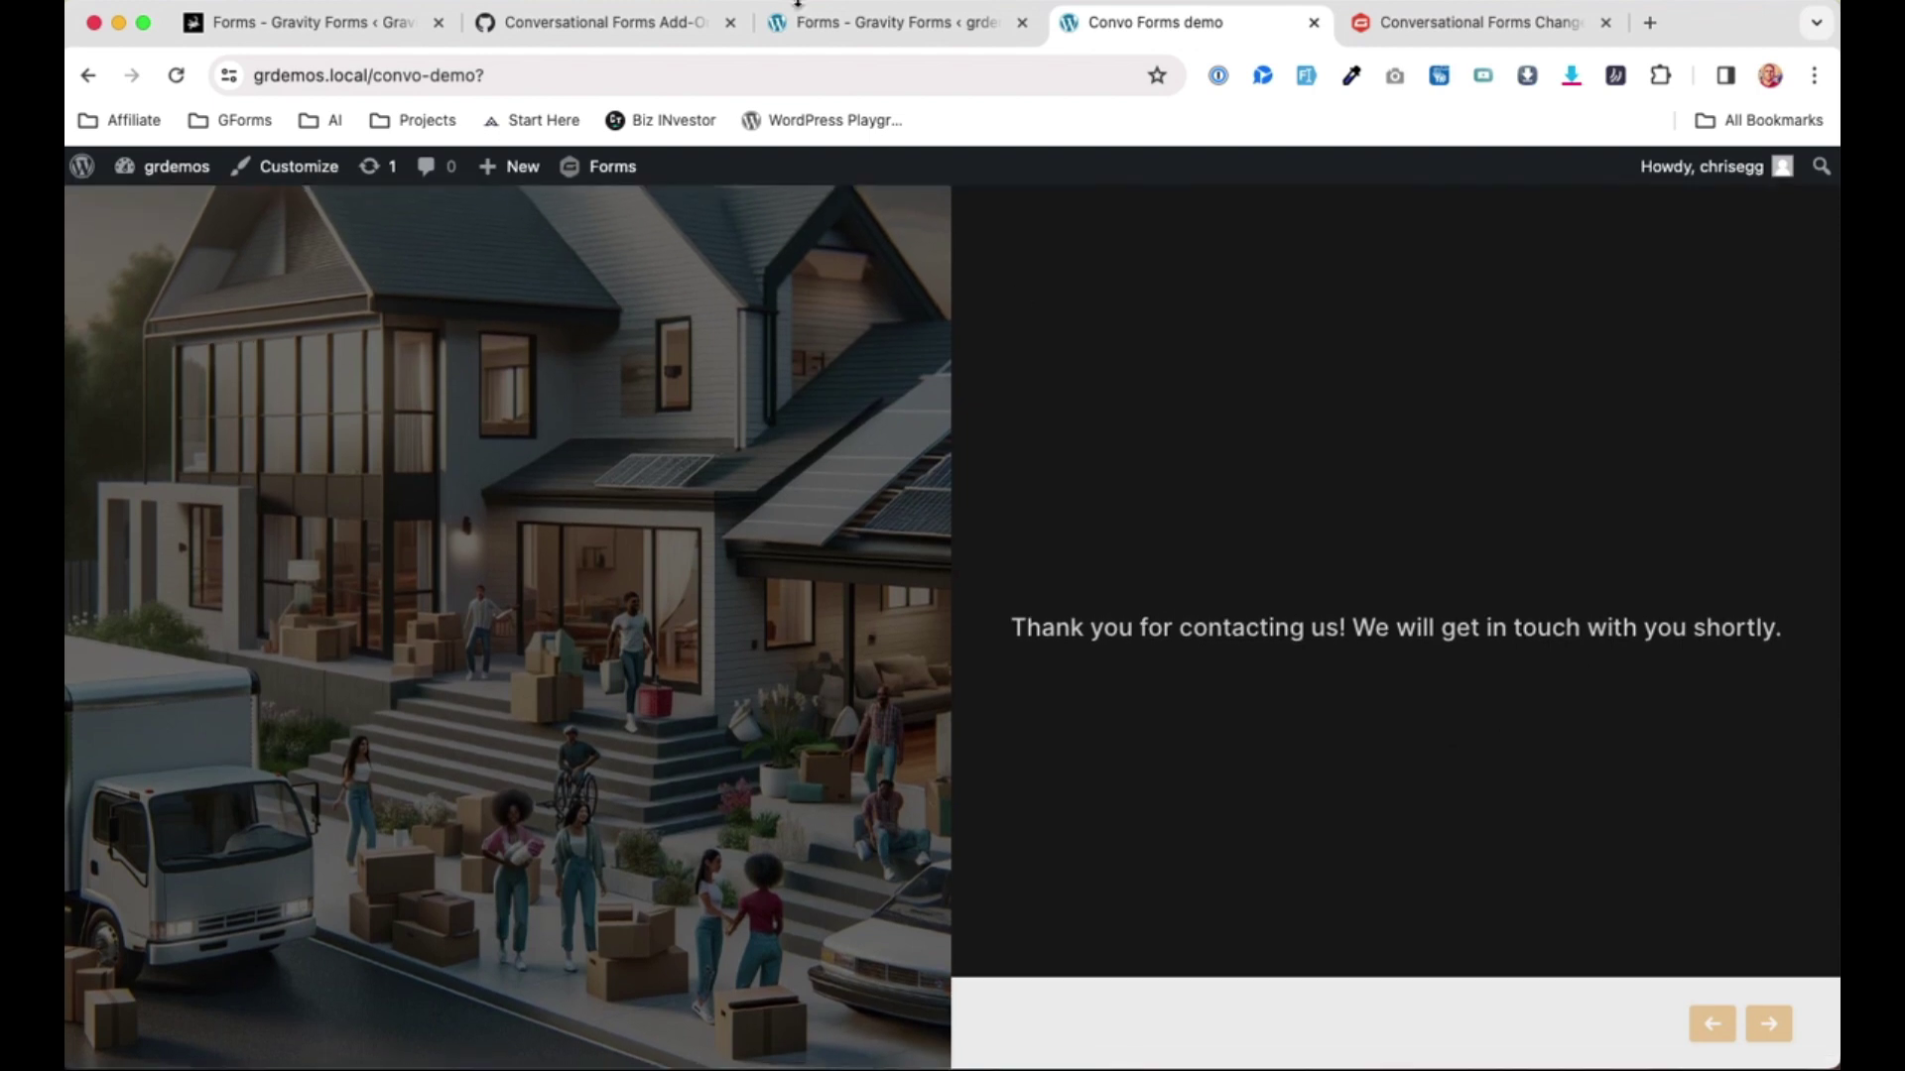
Open the form's Conversational Forms settings and set the Background Image Brightness to 83%.
click(940, 22)
mouse_move(629, 222)
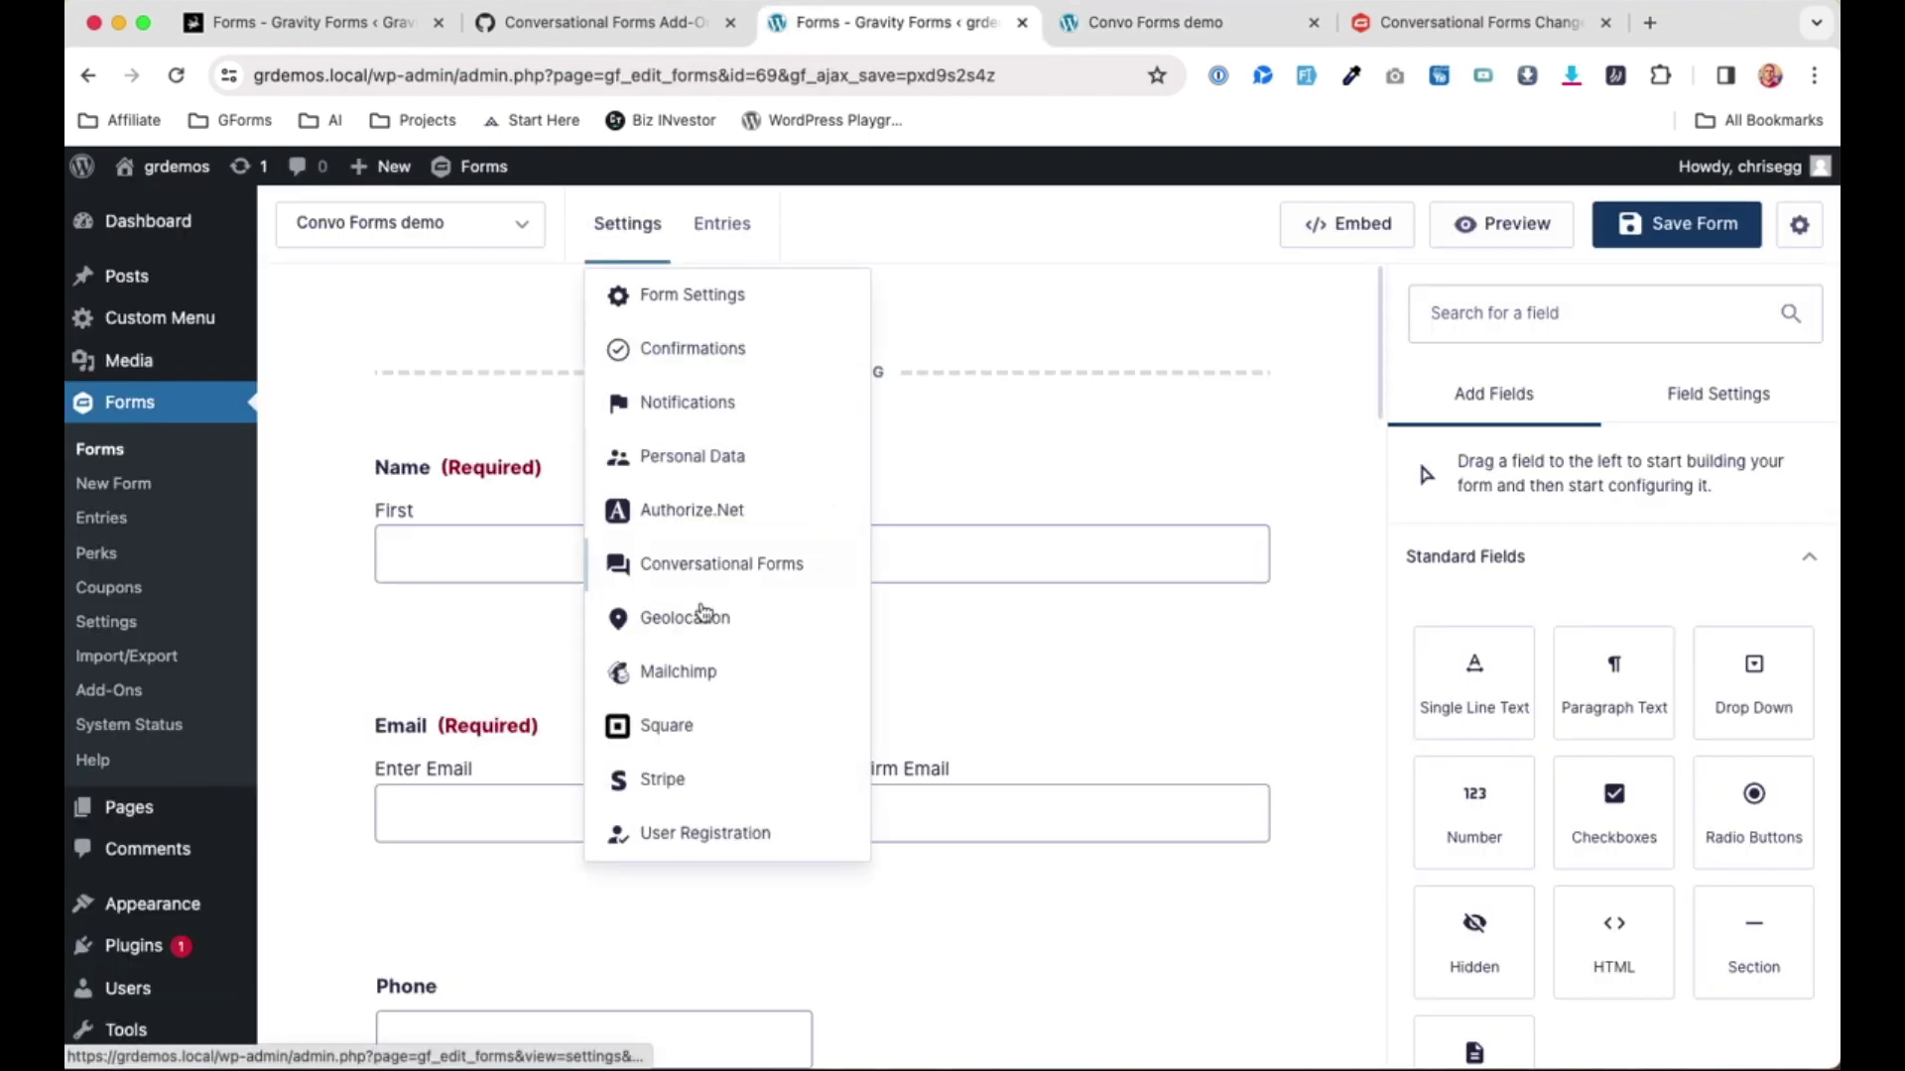
click(722, 566)
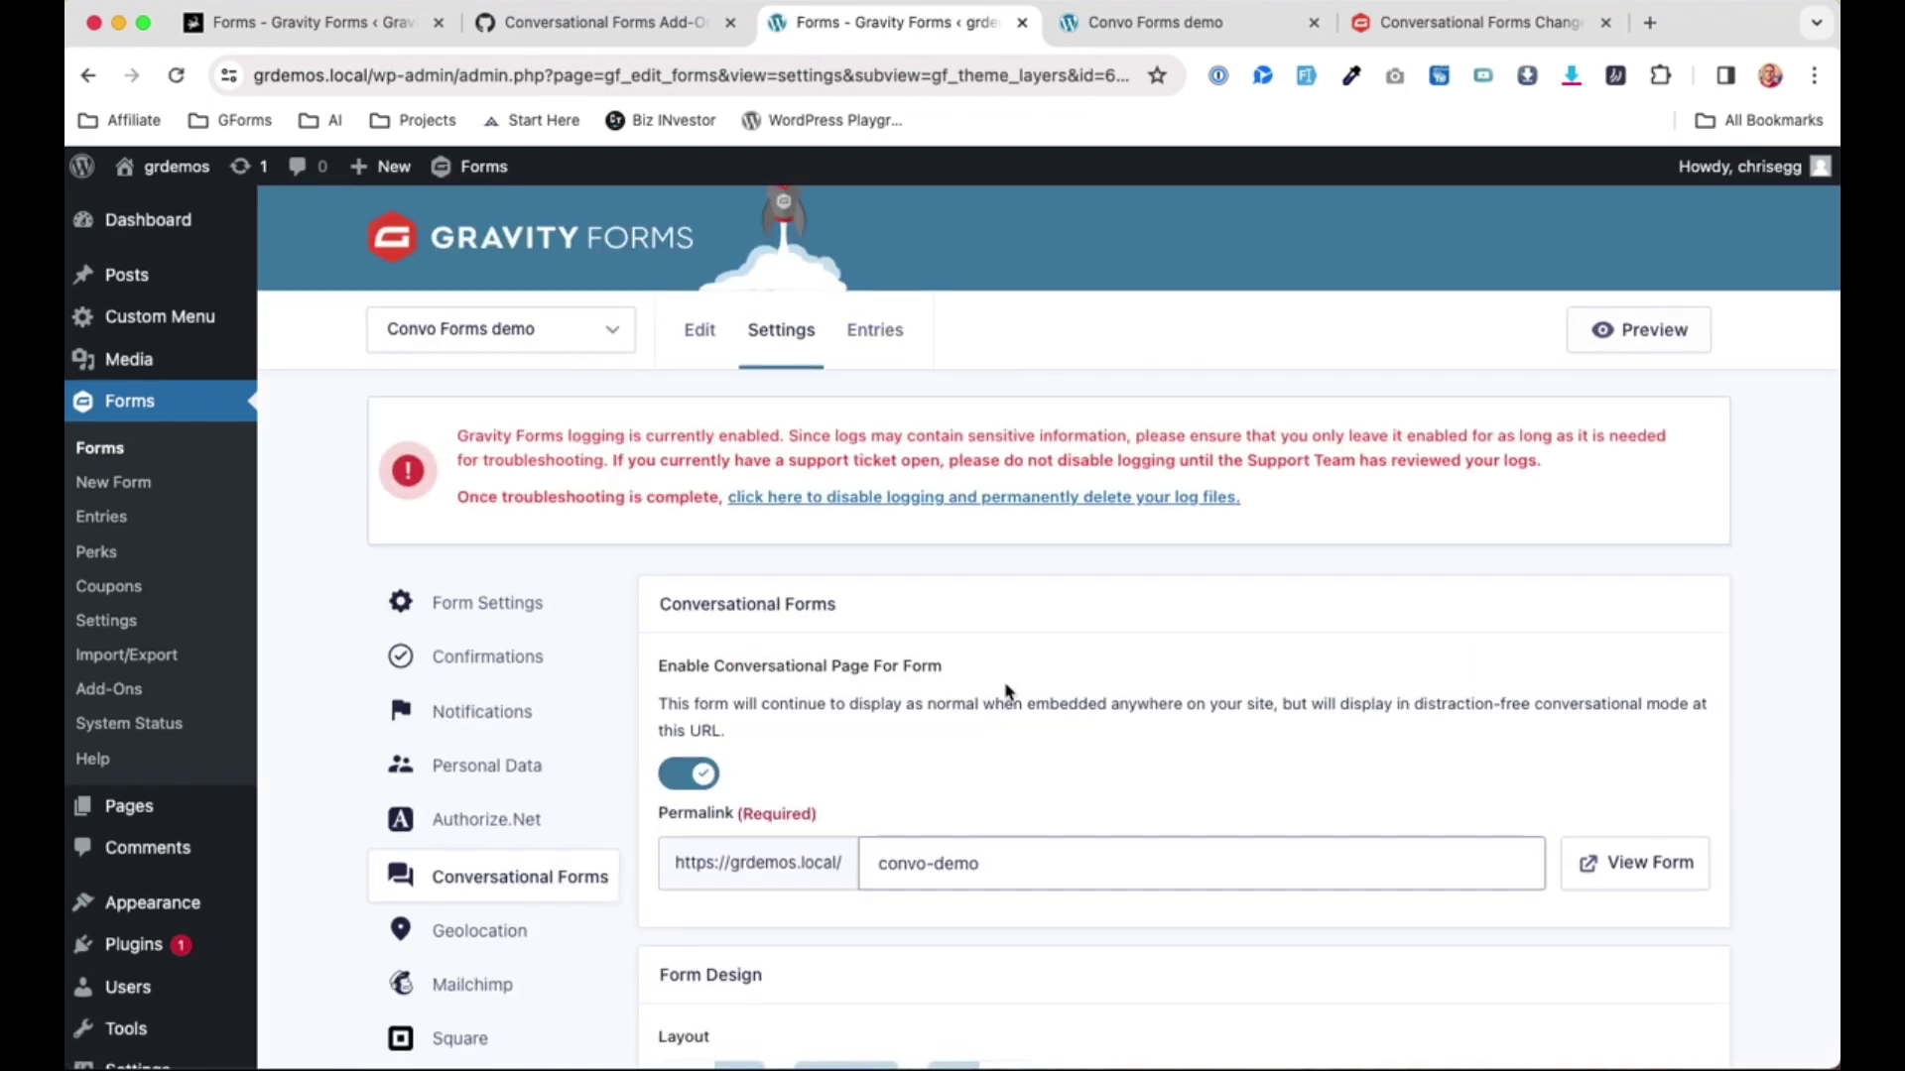
scroll(1005, 689, down, 10)
scroll(1005, 691, up, 4)
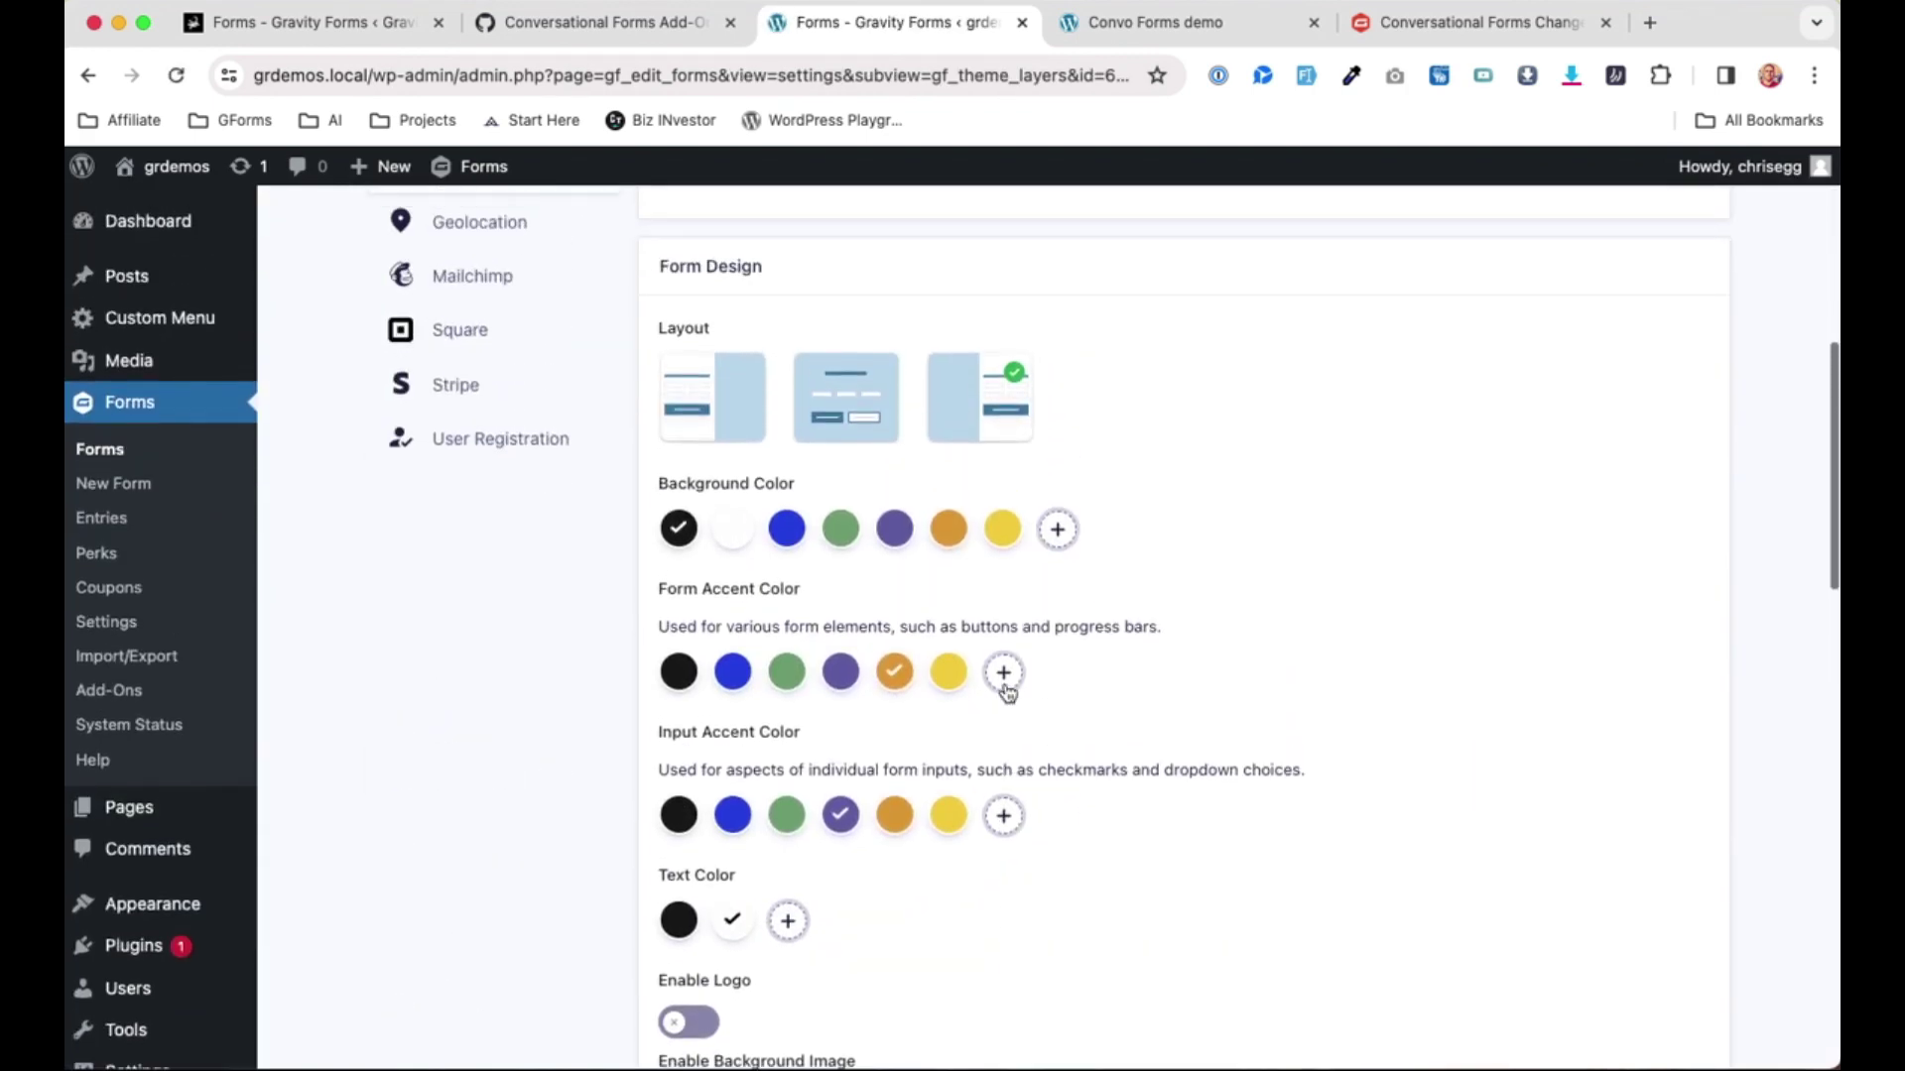
scroll(1005, 692, down, 3)
scroll(1005, 692, down, 7)
drag(777, 854, 896, 854)
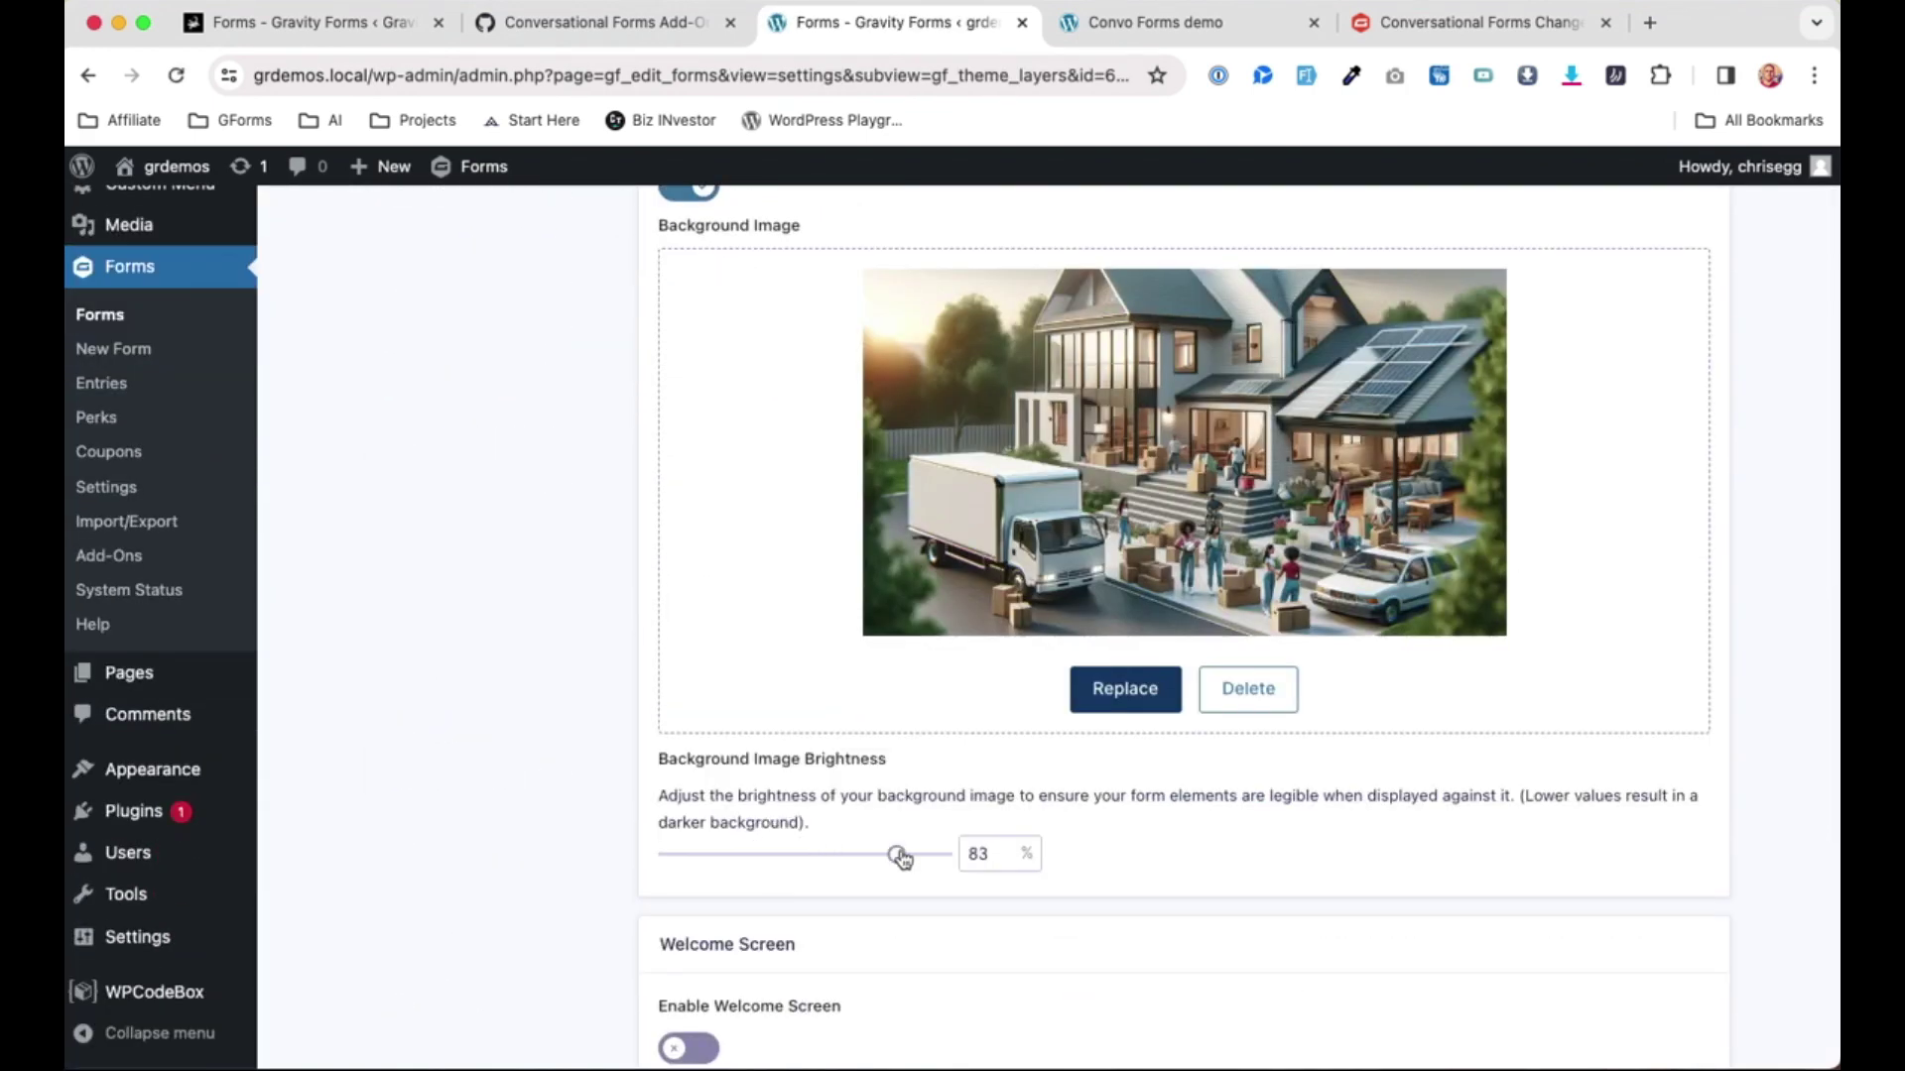
Enable the footer's progress bar with the Percentage progression type and view its color options.
scroll(1177, 965, down, 9)
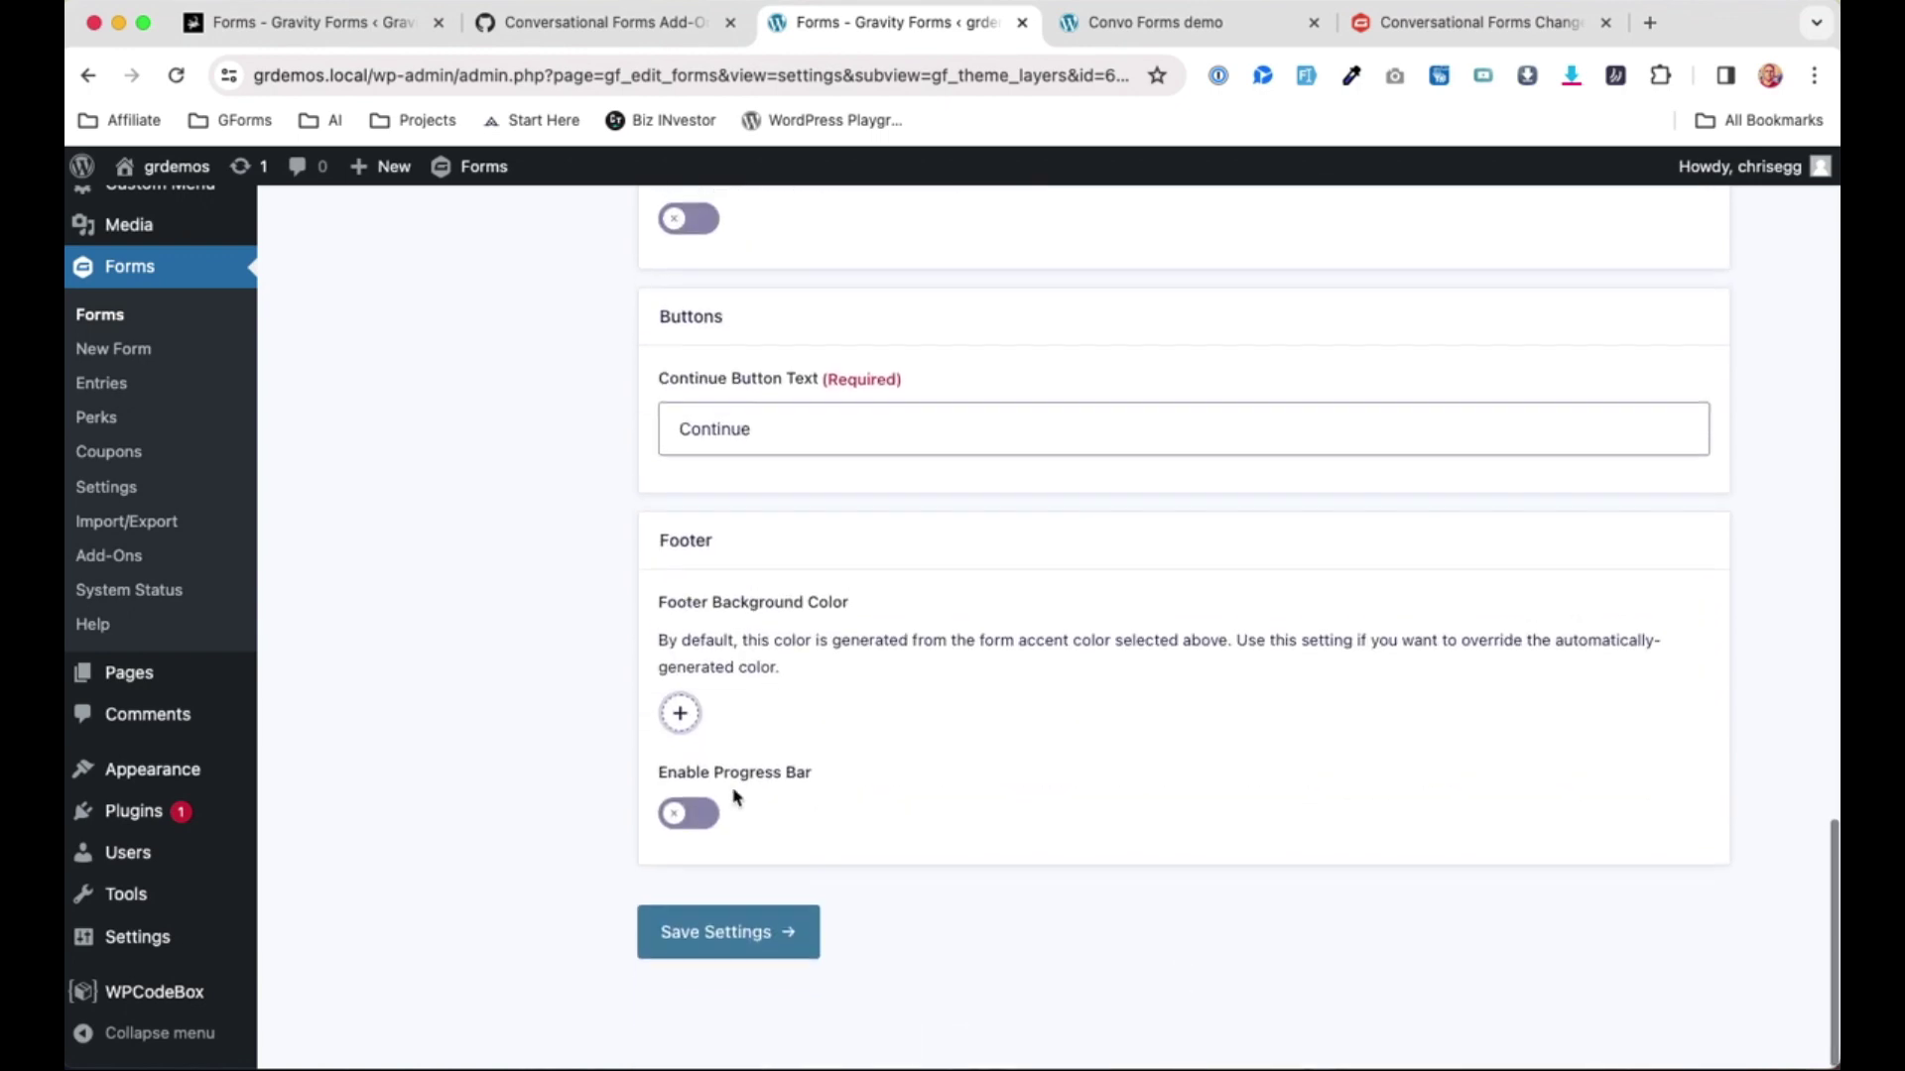
click(701, 810)
scroll(935, 830, down, 3)
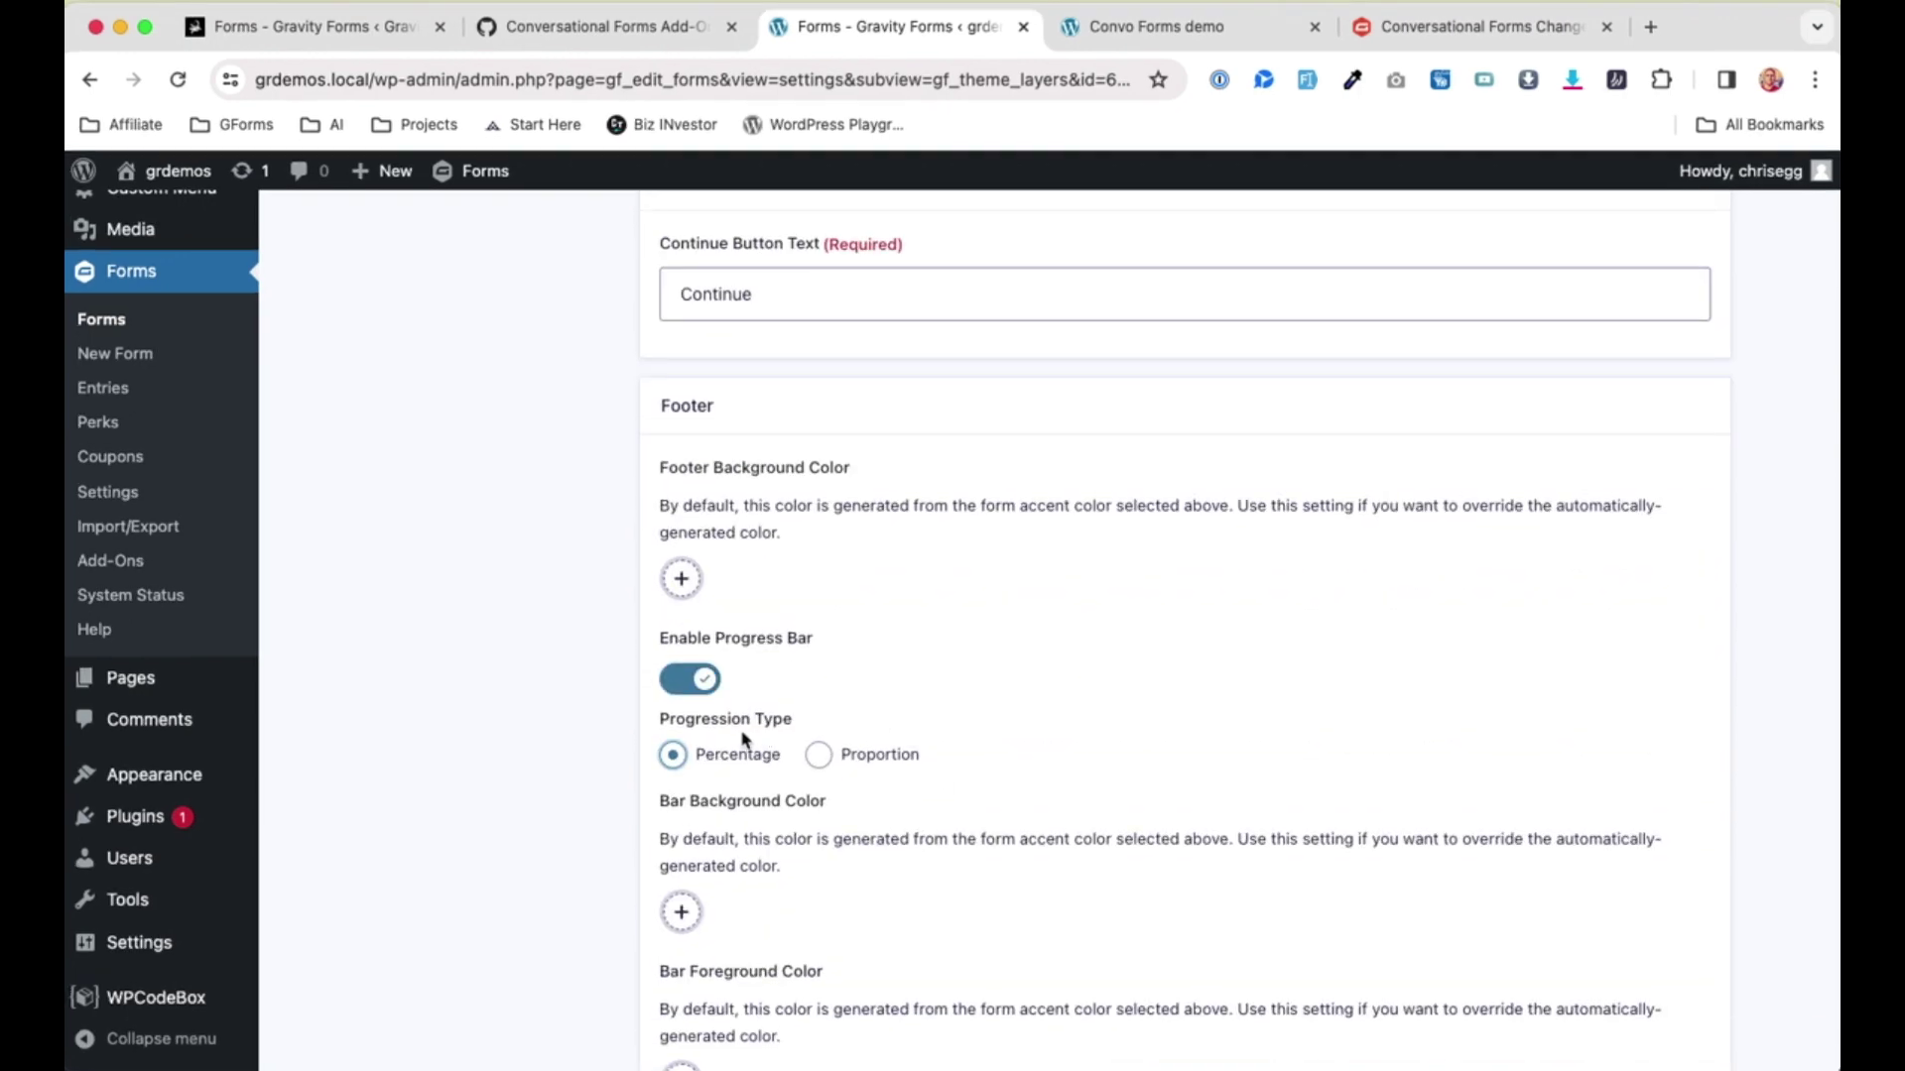
scroll(943, 770, down, 5)
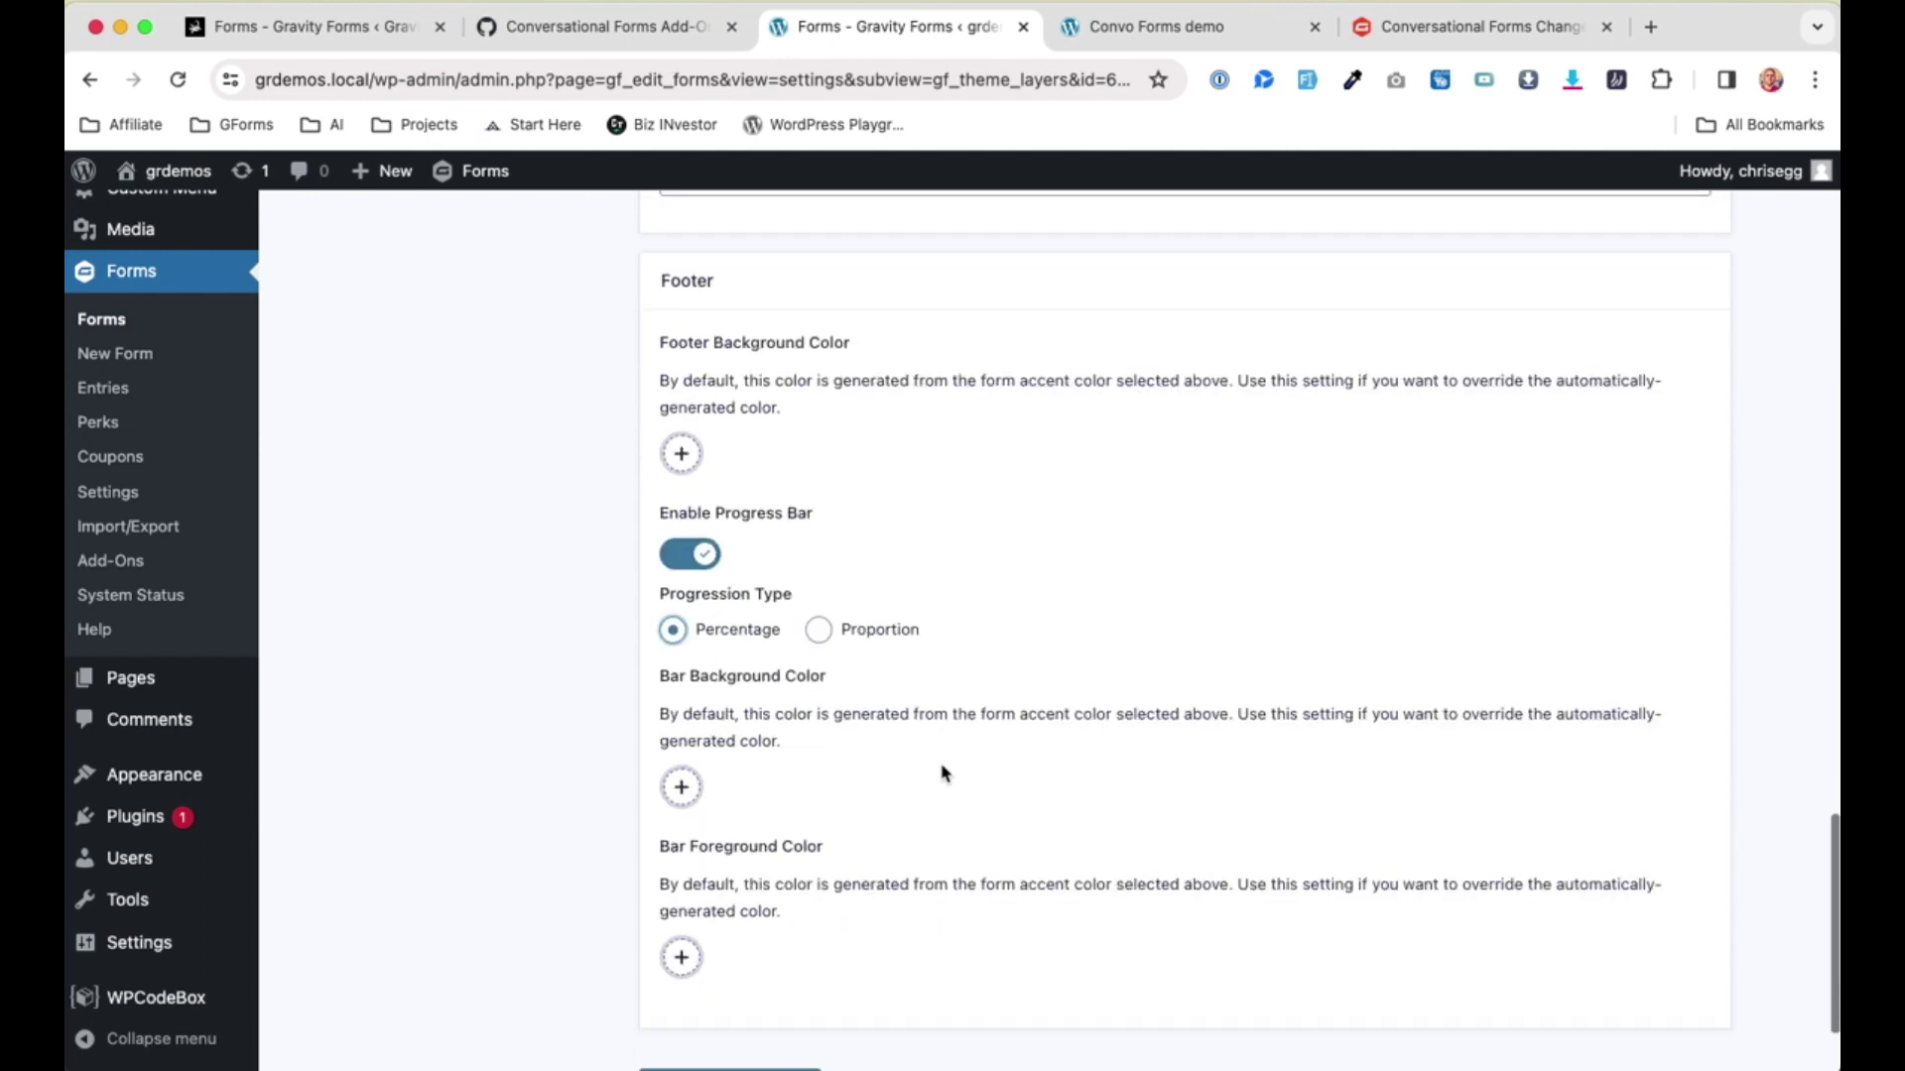
scroll(942, 773, down, 1)
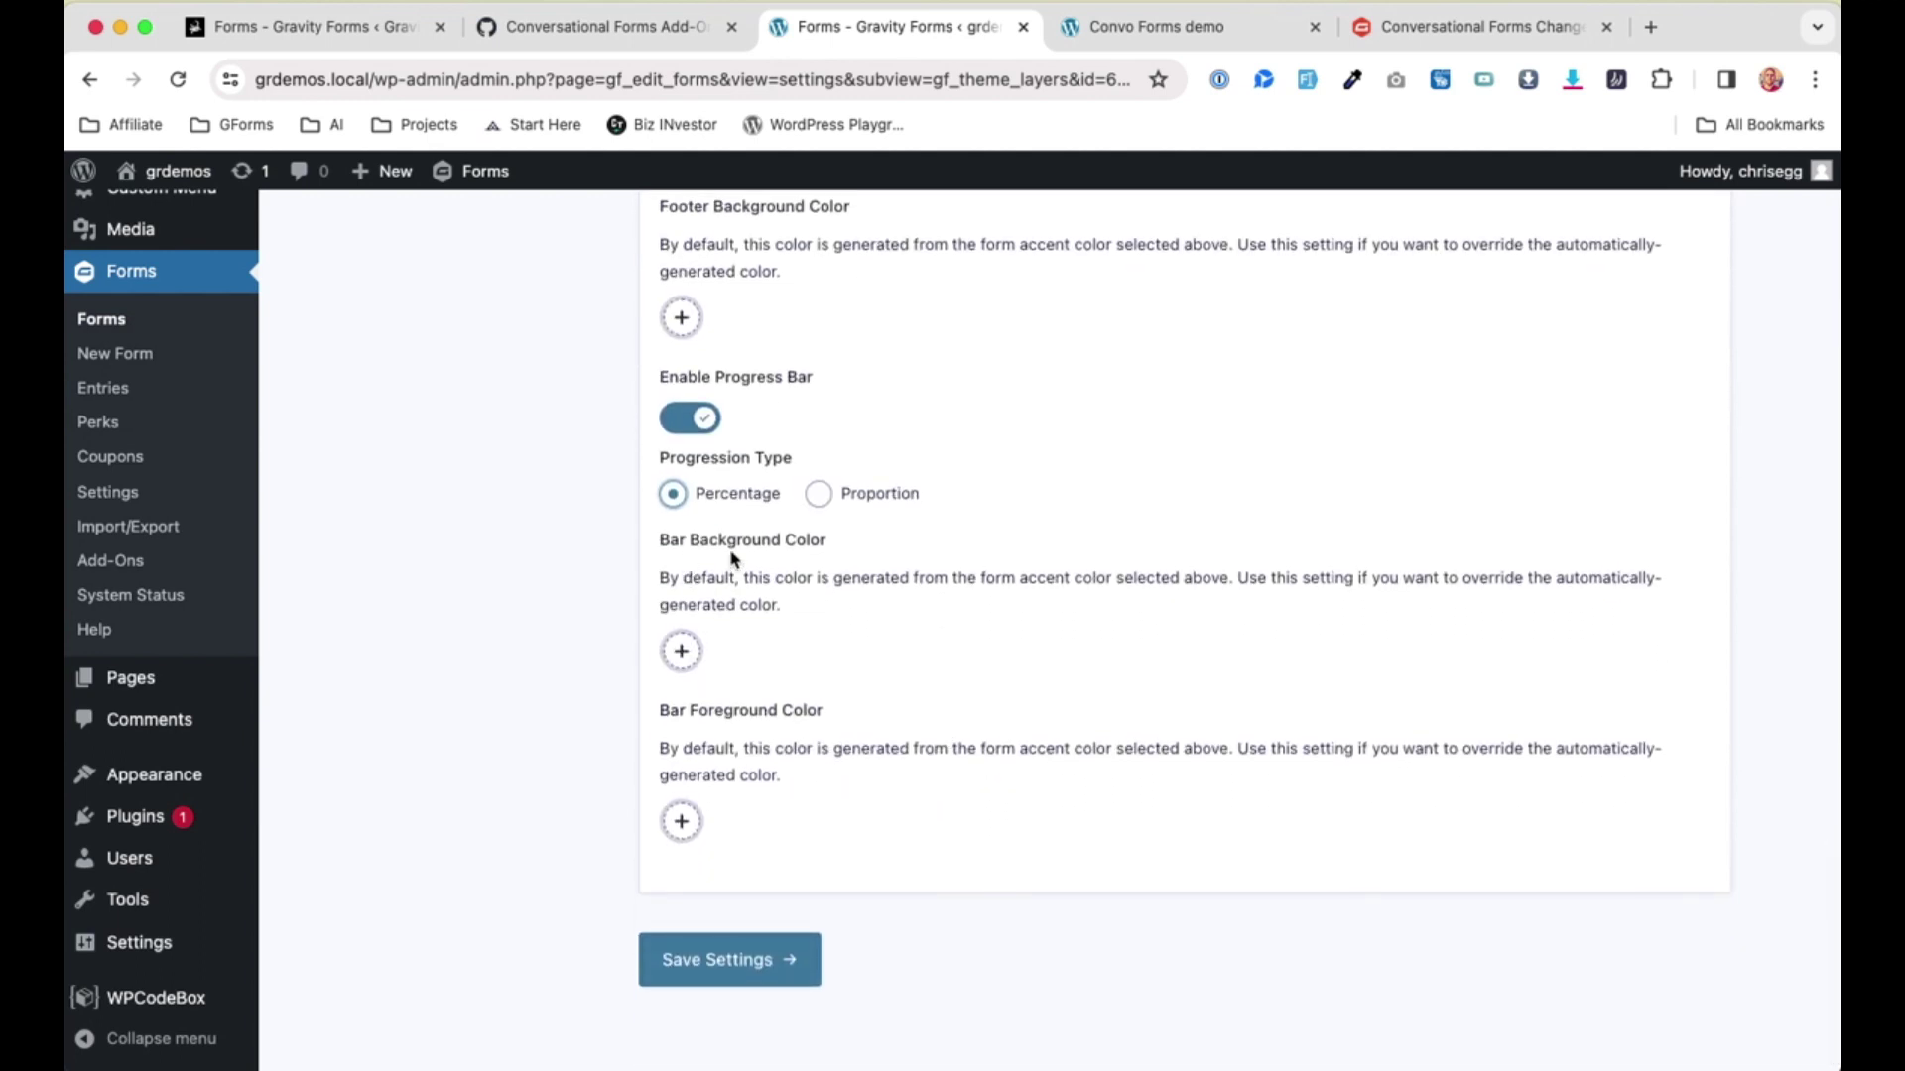
Set the progress bar's background color to df9e9e, save the settings and return to the live form page.
click(682, 651)
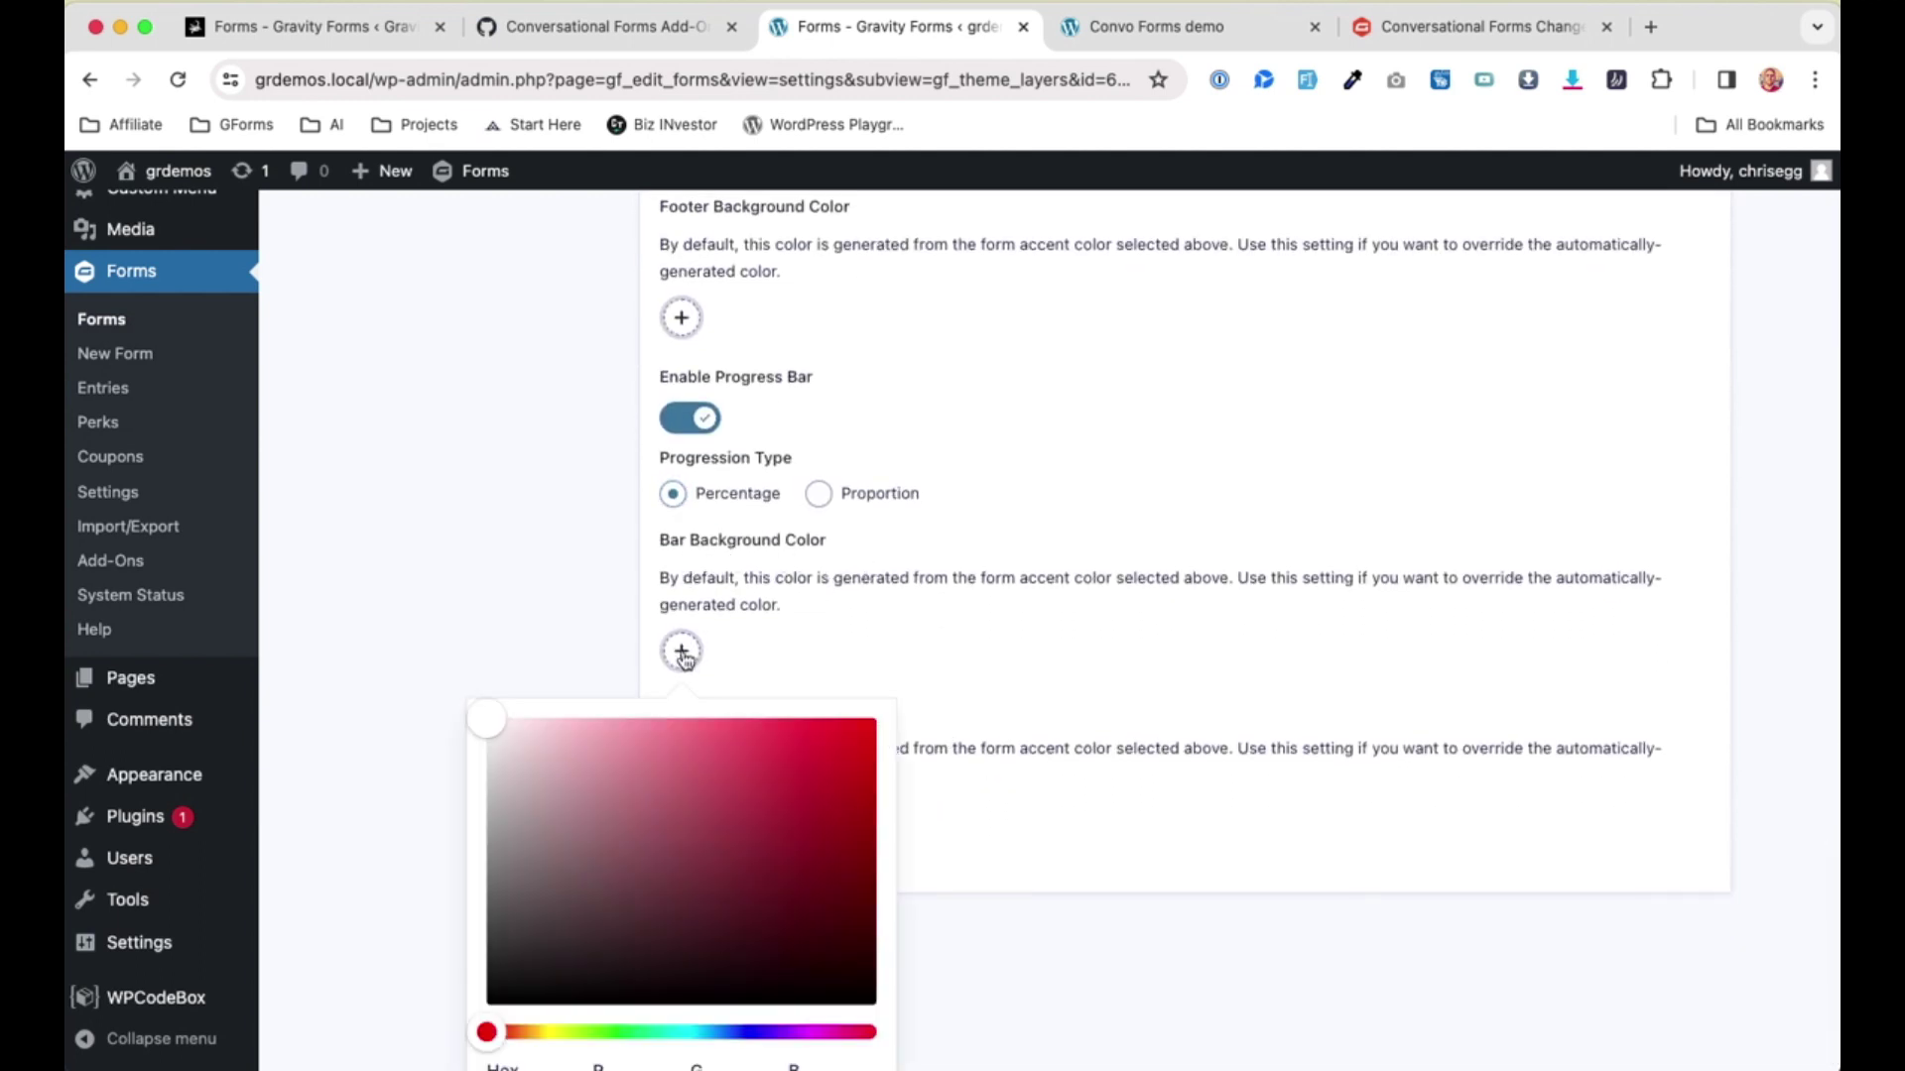
scroll(681, 905, down, 2)
click(668, 659)
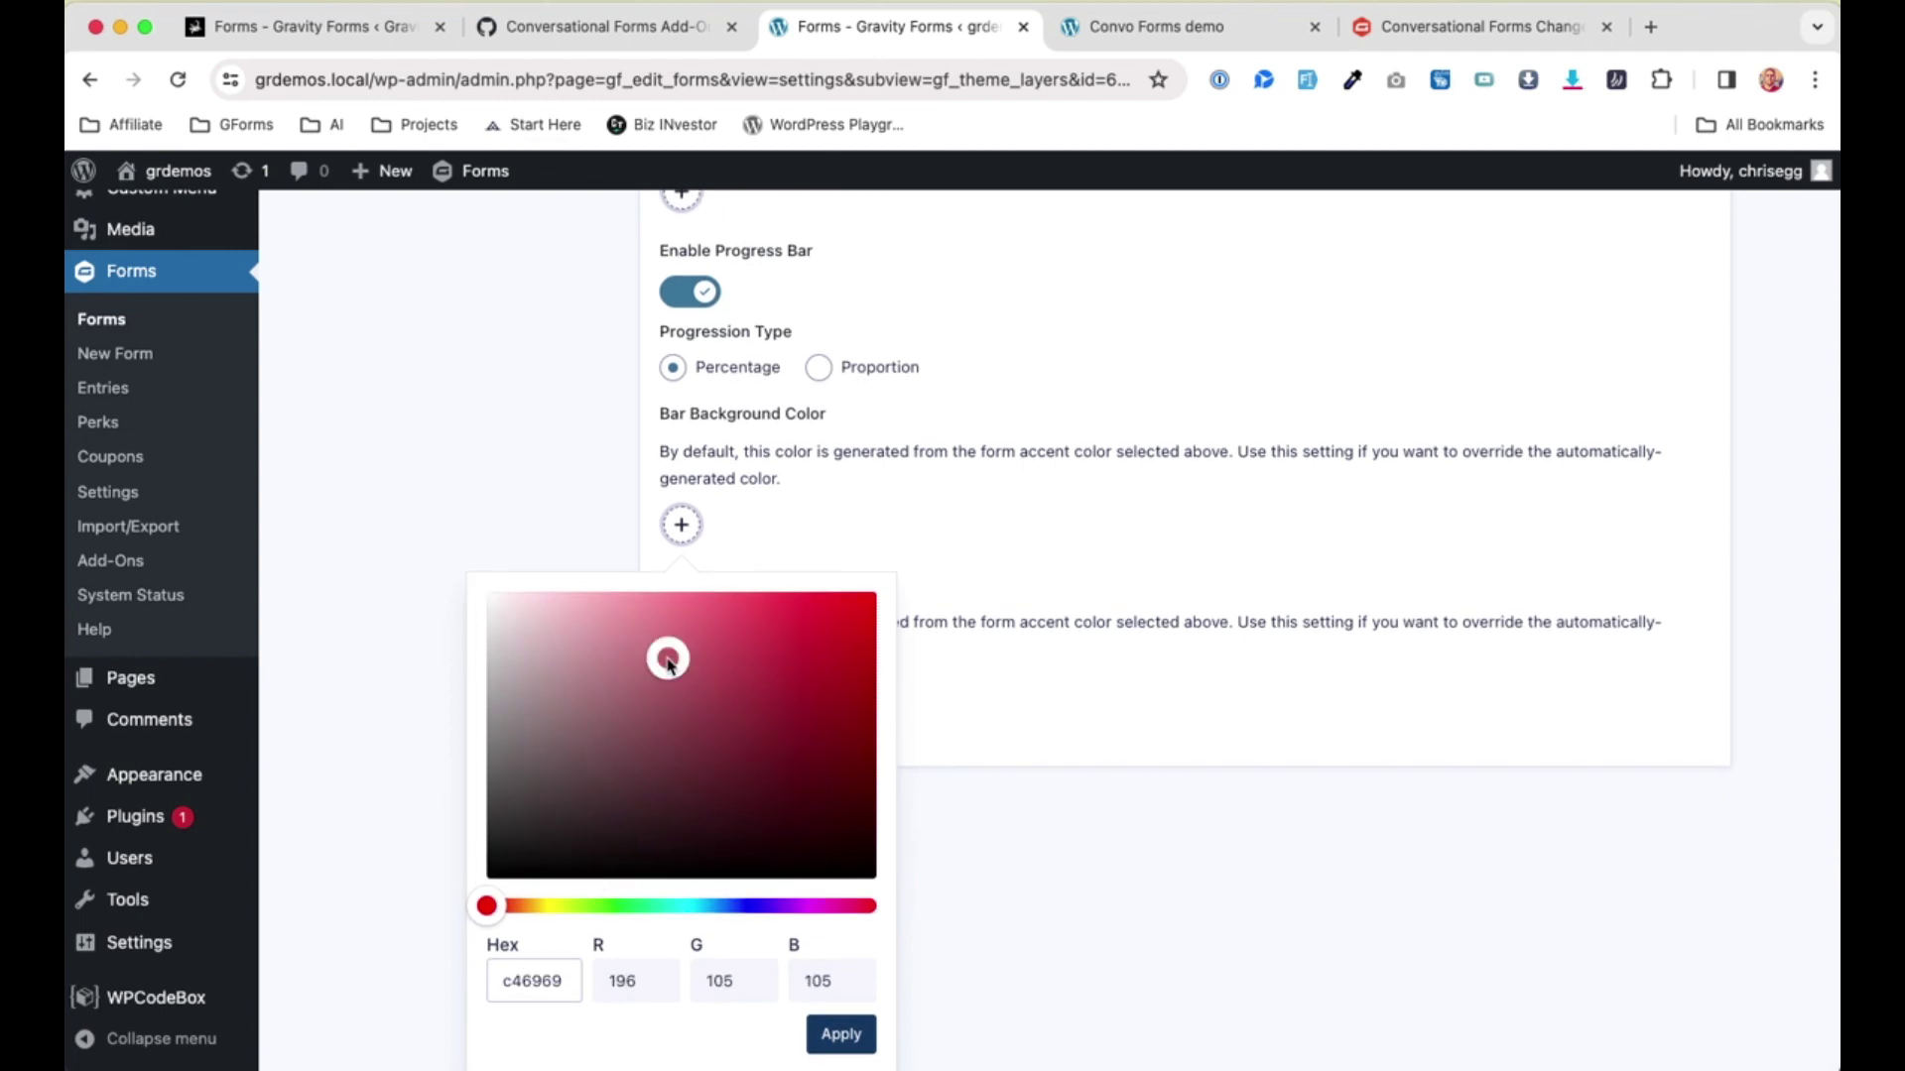
click(600, 627)
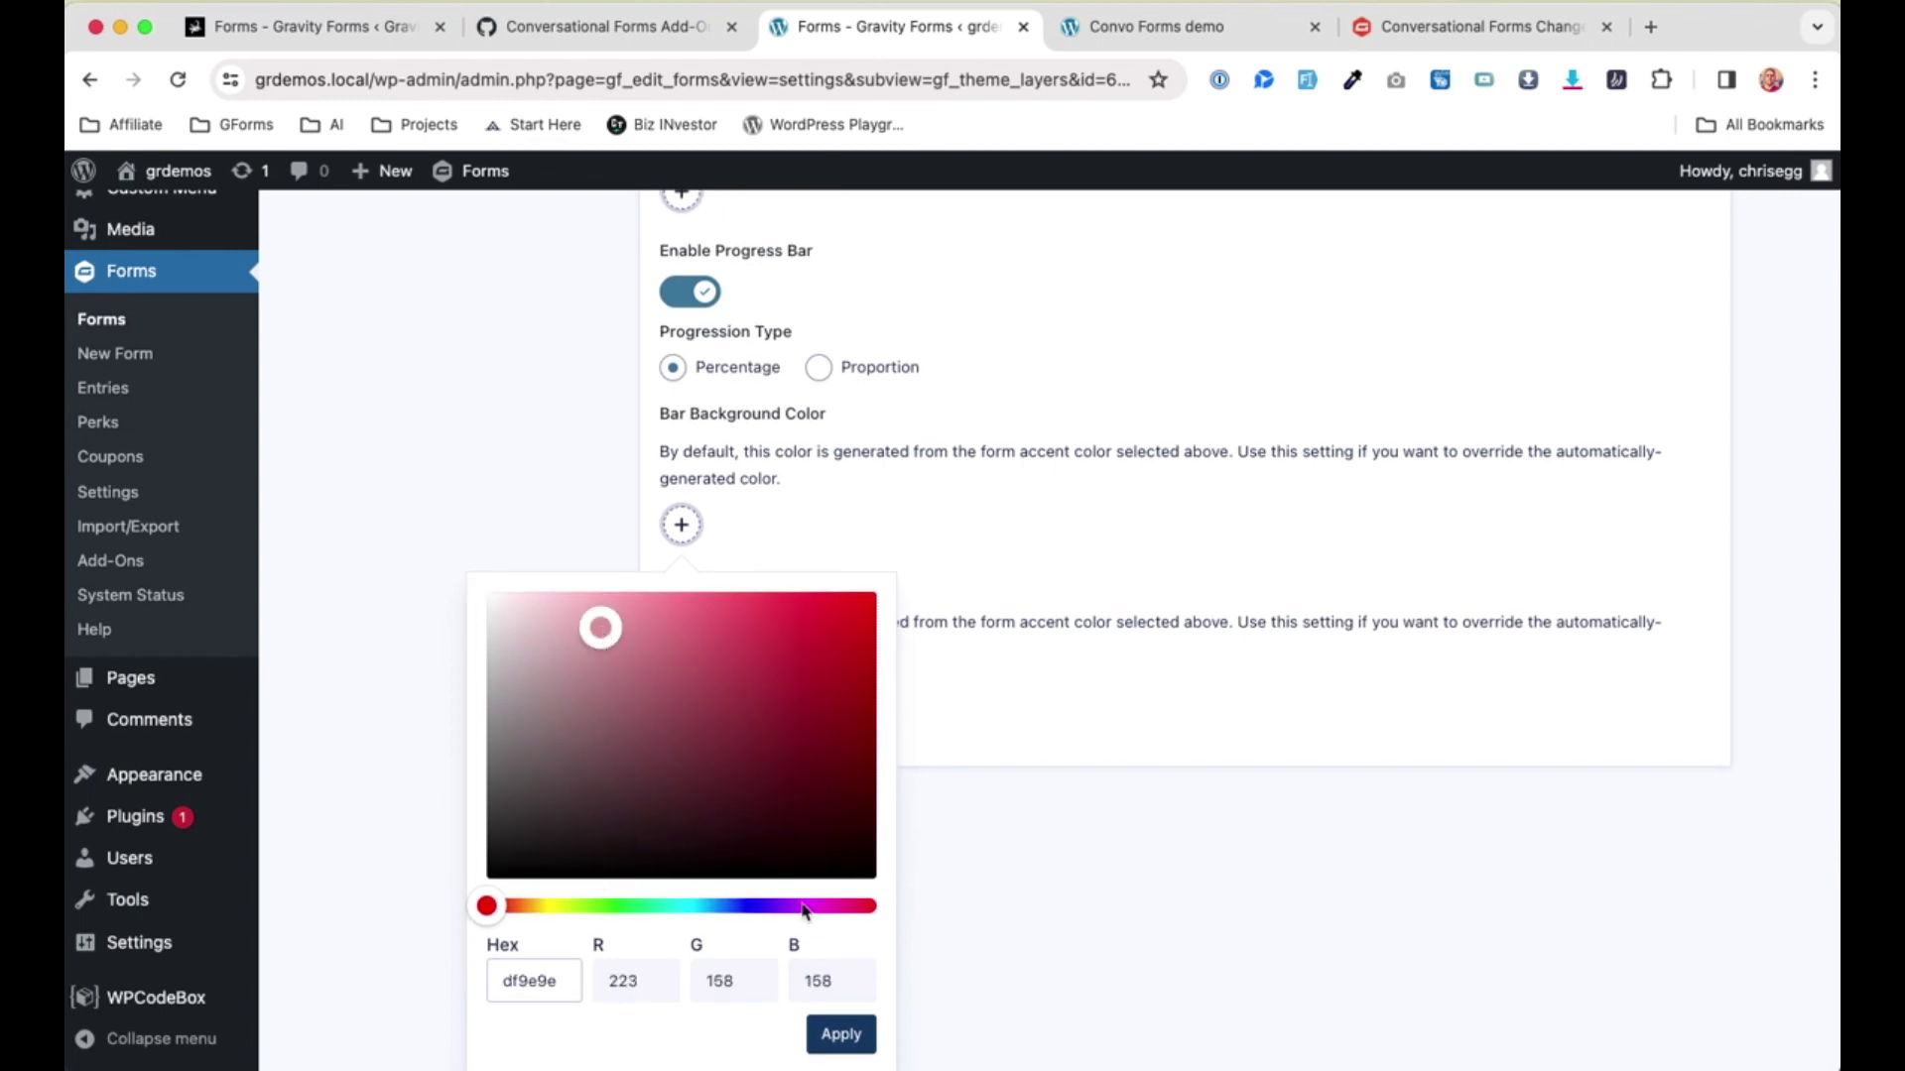
click(838, 1035)
click(733, 930)
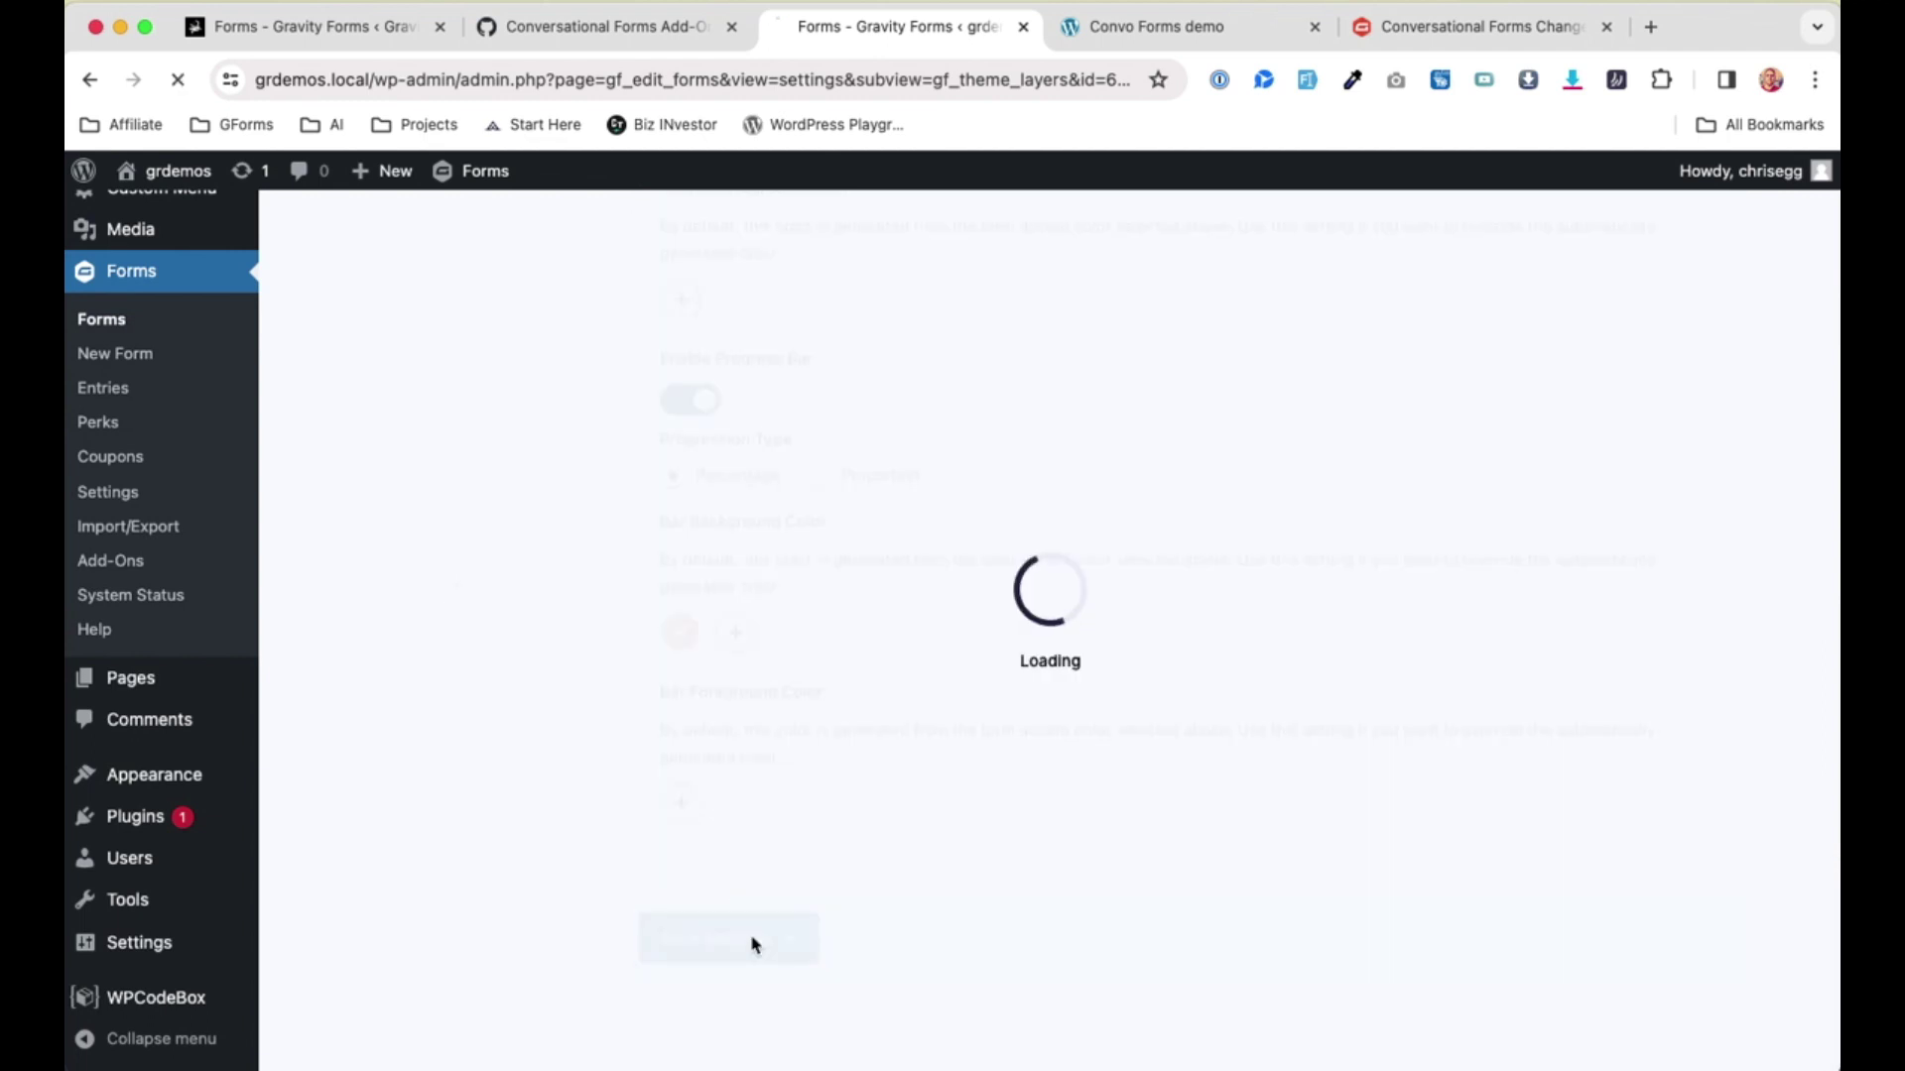
click(1156, 40)
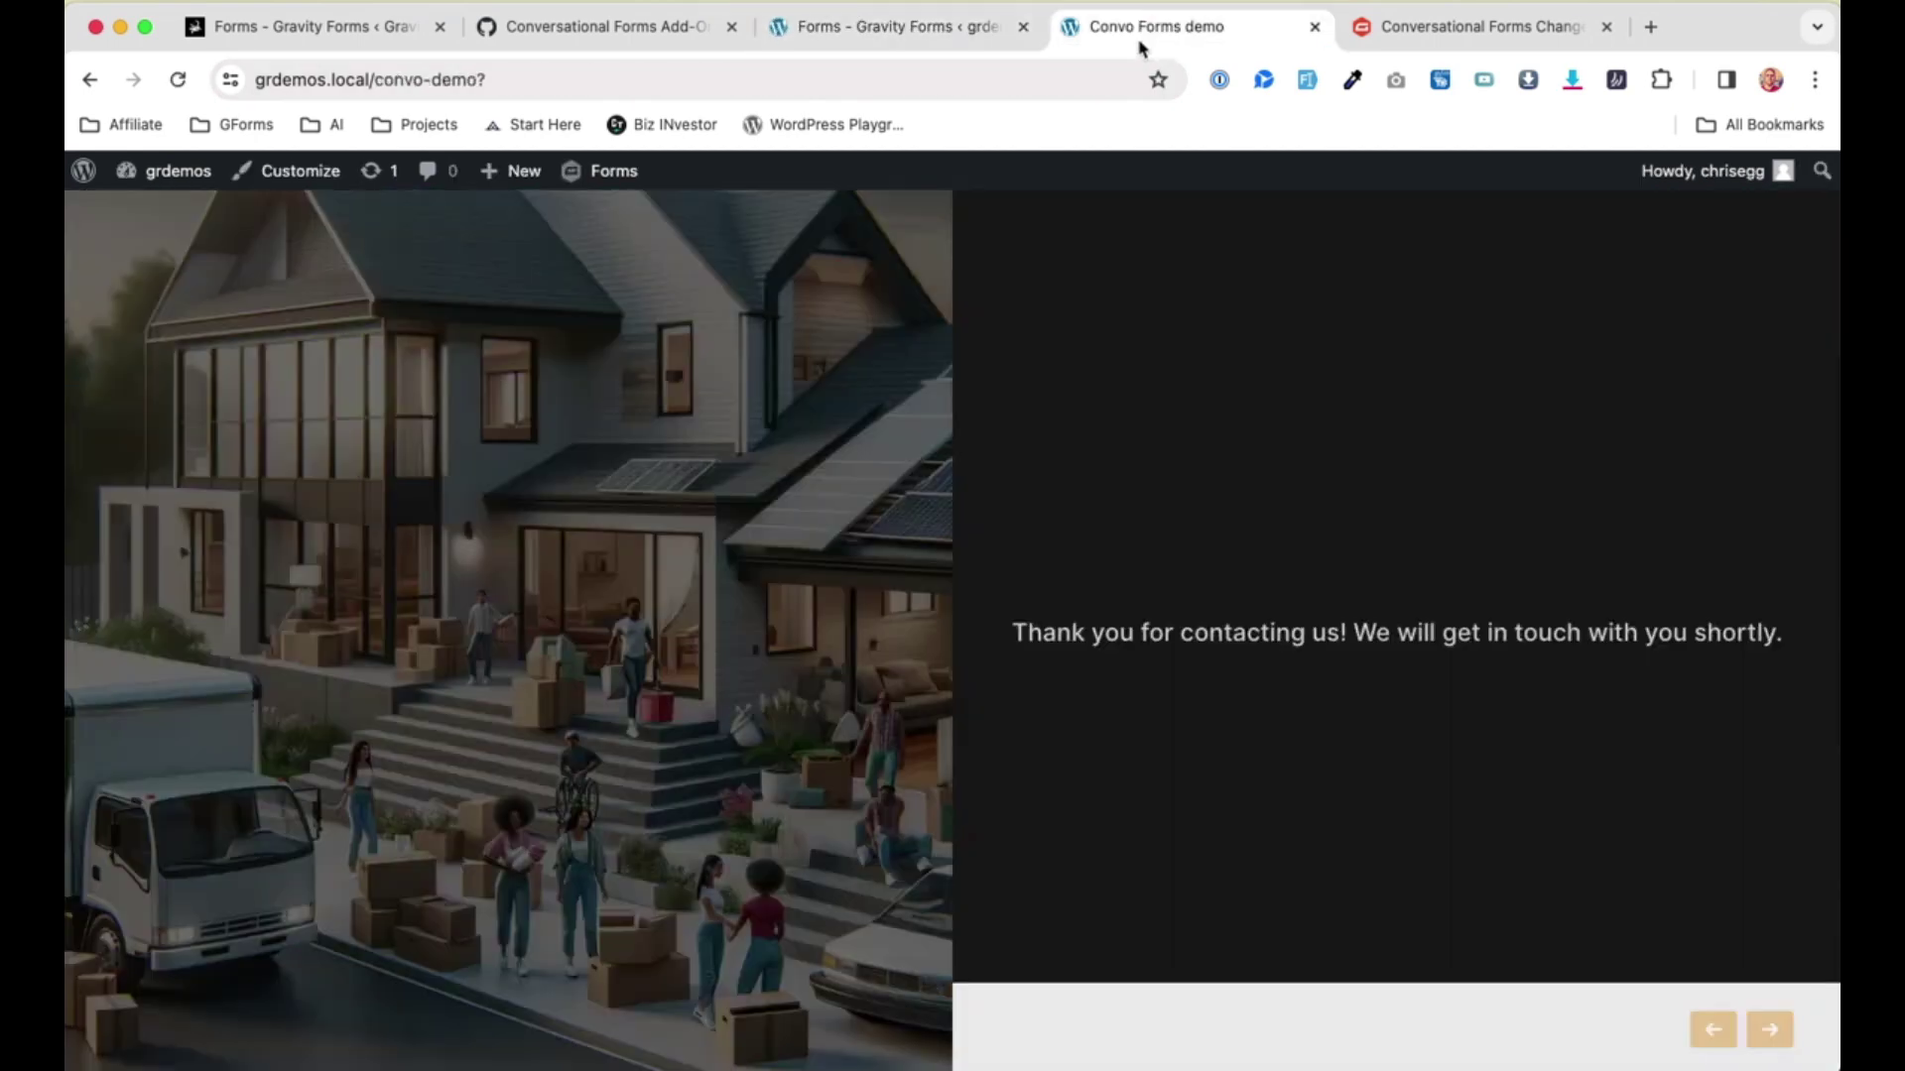
Open the updated conversational form page again from the form settings and close the old submitted form page.
click(859, 42)
click(1609, 972)
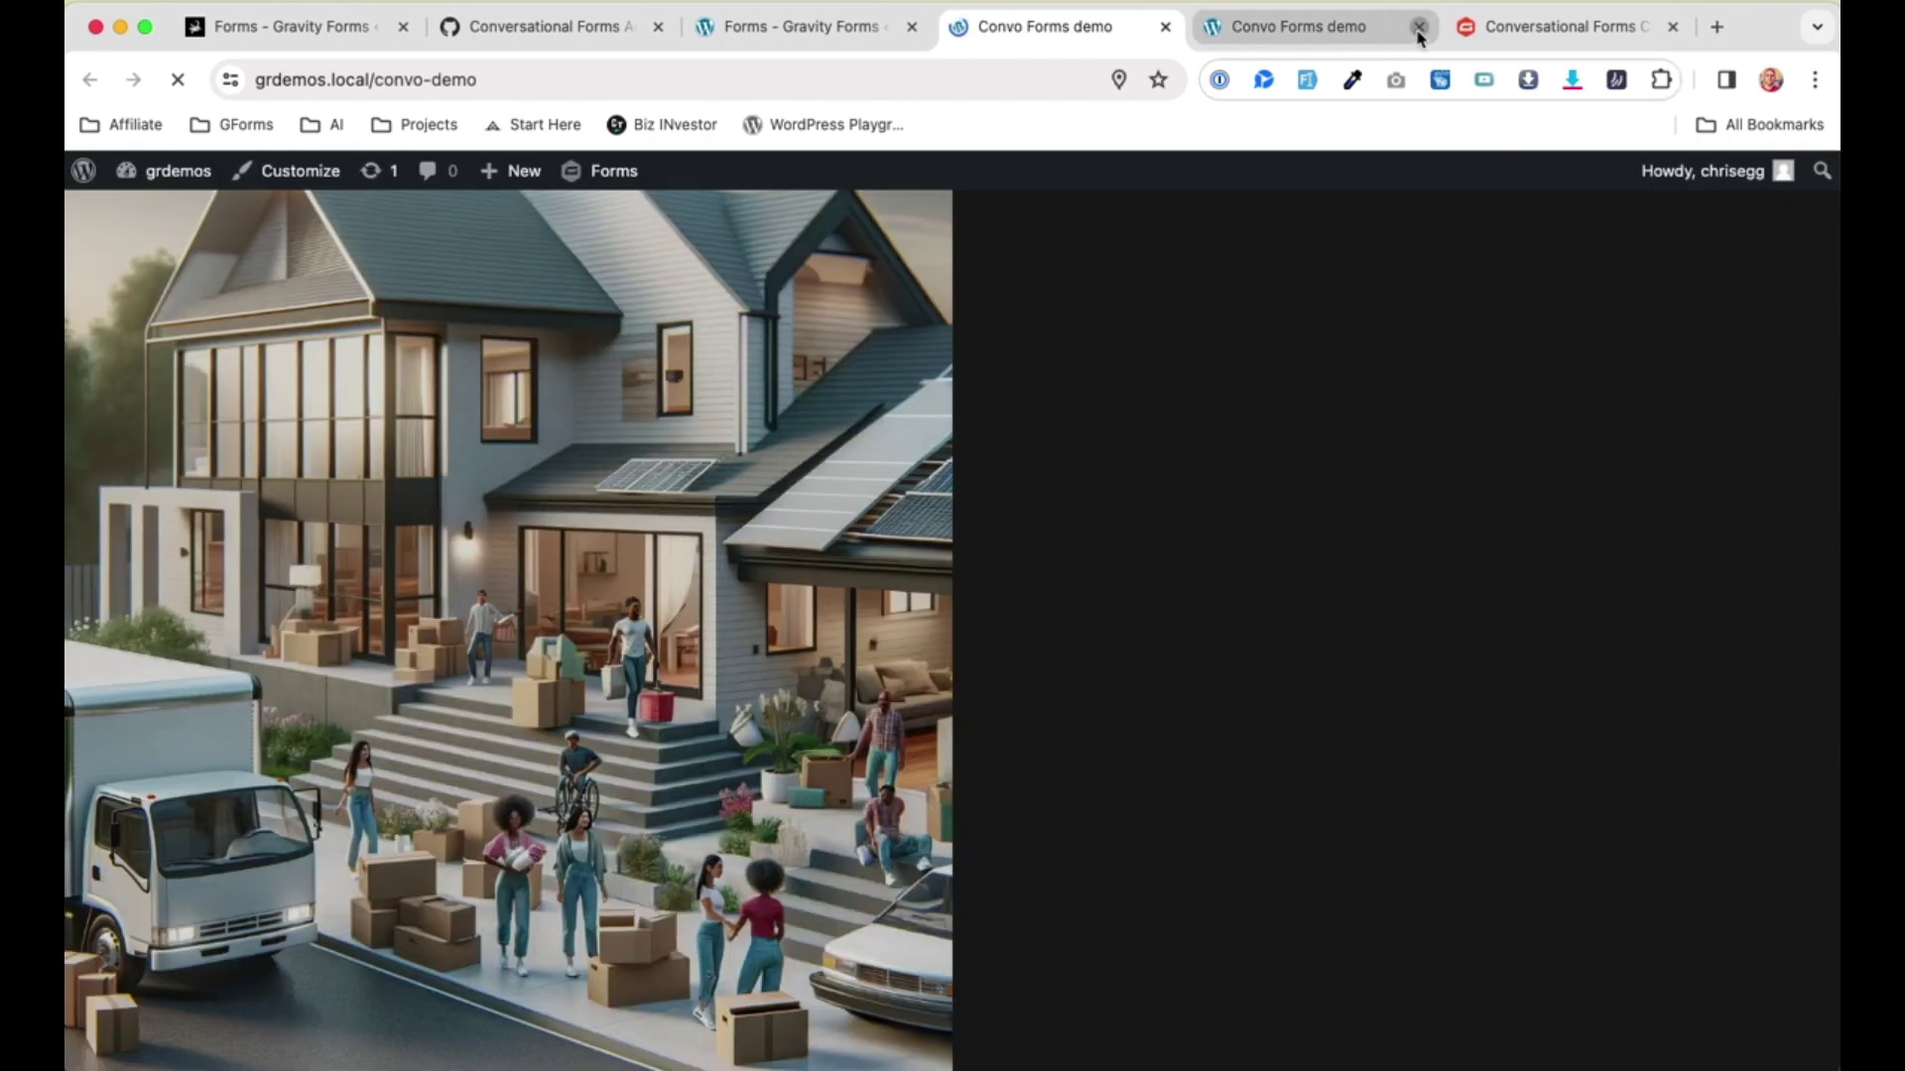
click(1418, 28)
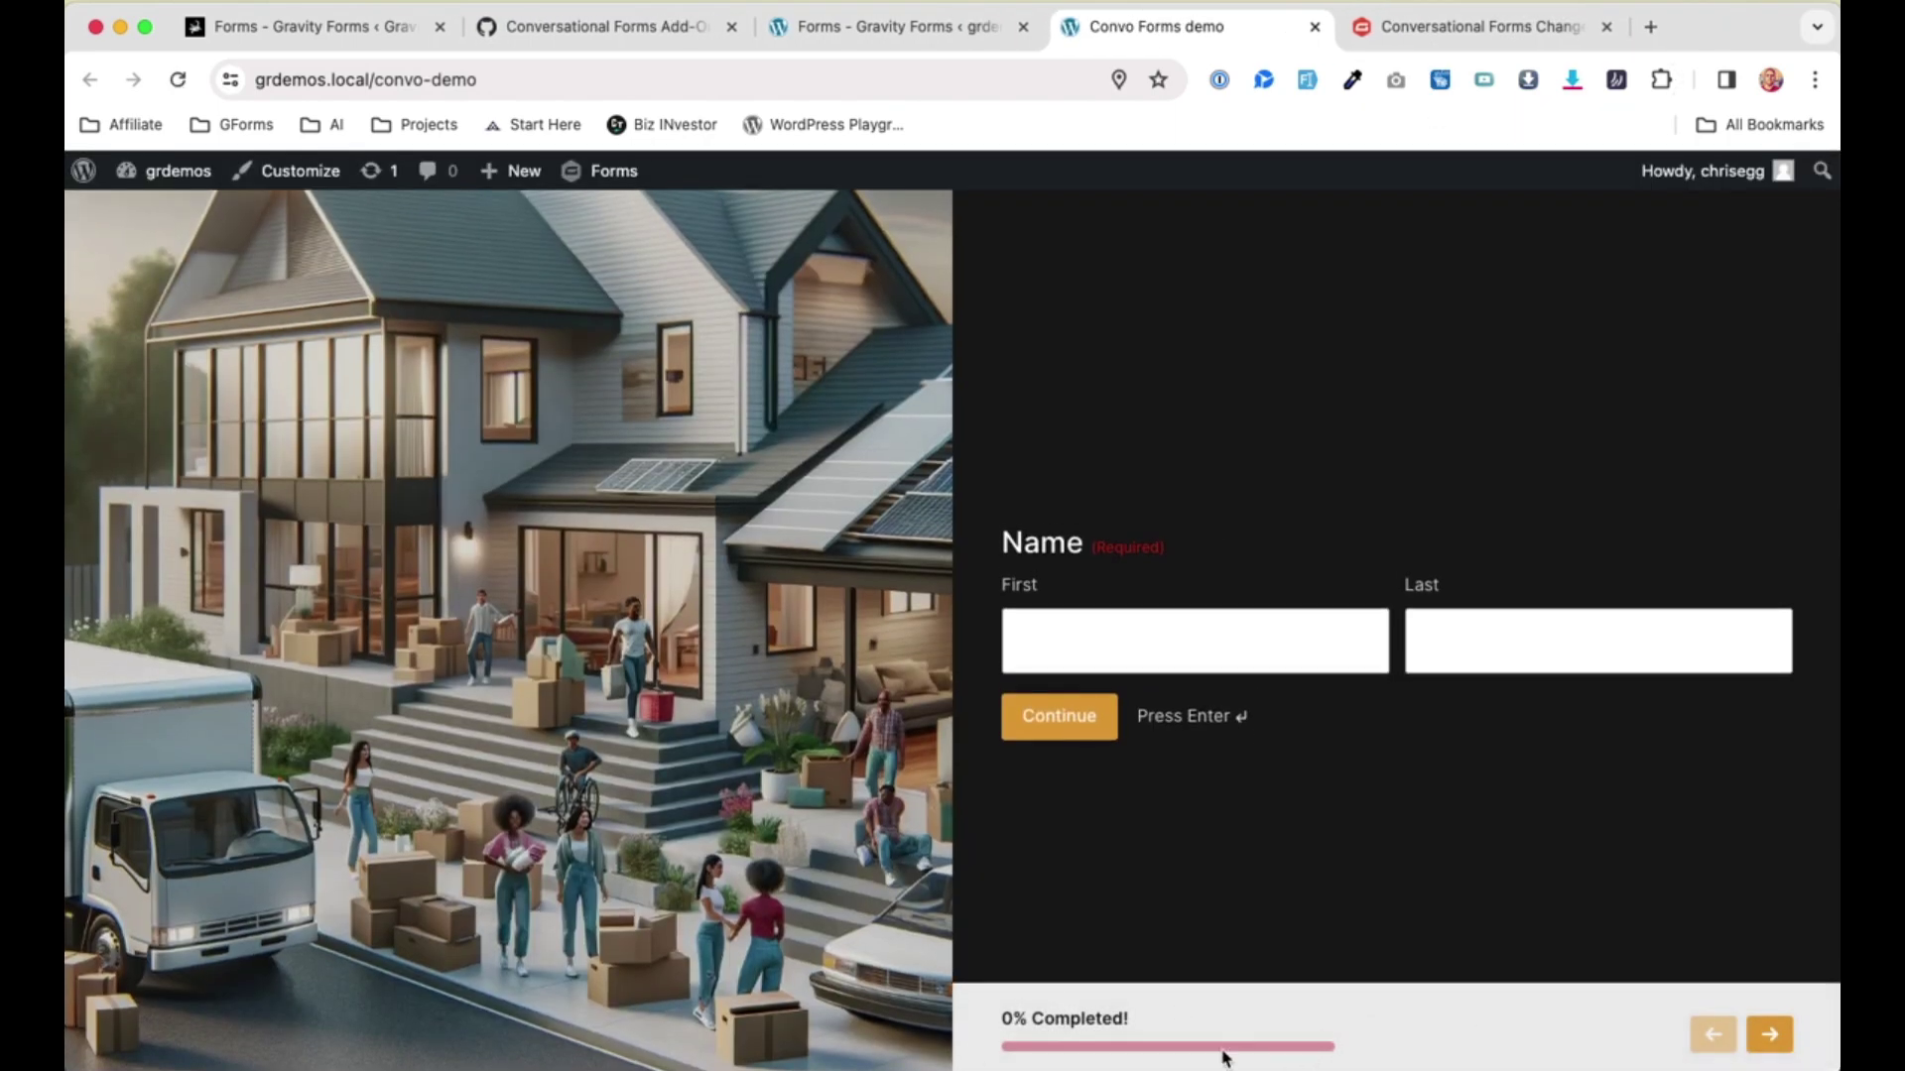
Switch the progress bar's Progression Type to Proportion, save the settings and reload the live form.
click(1000, 13)
scroll(855, 766, down, 15)
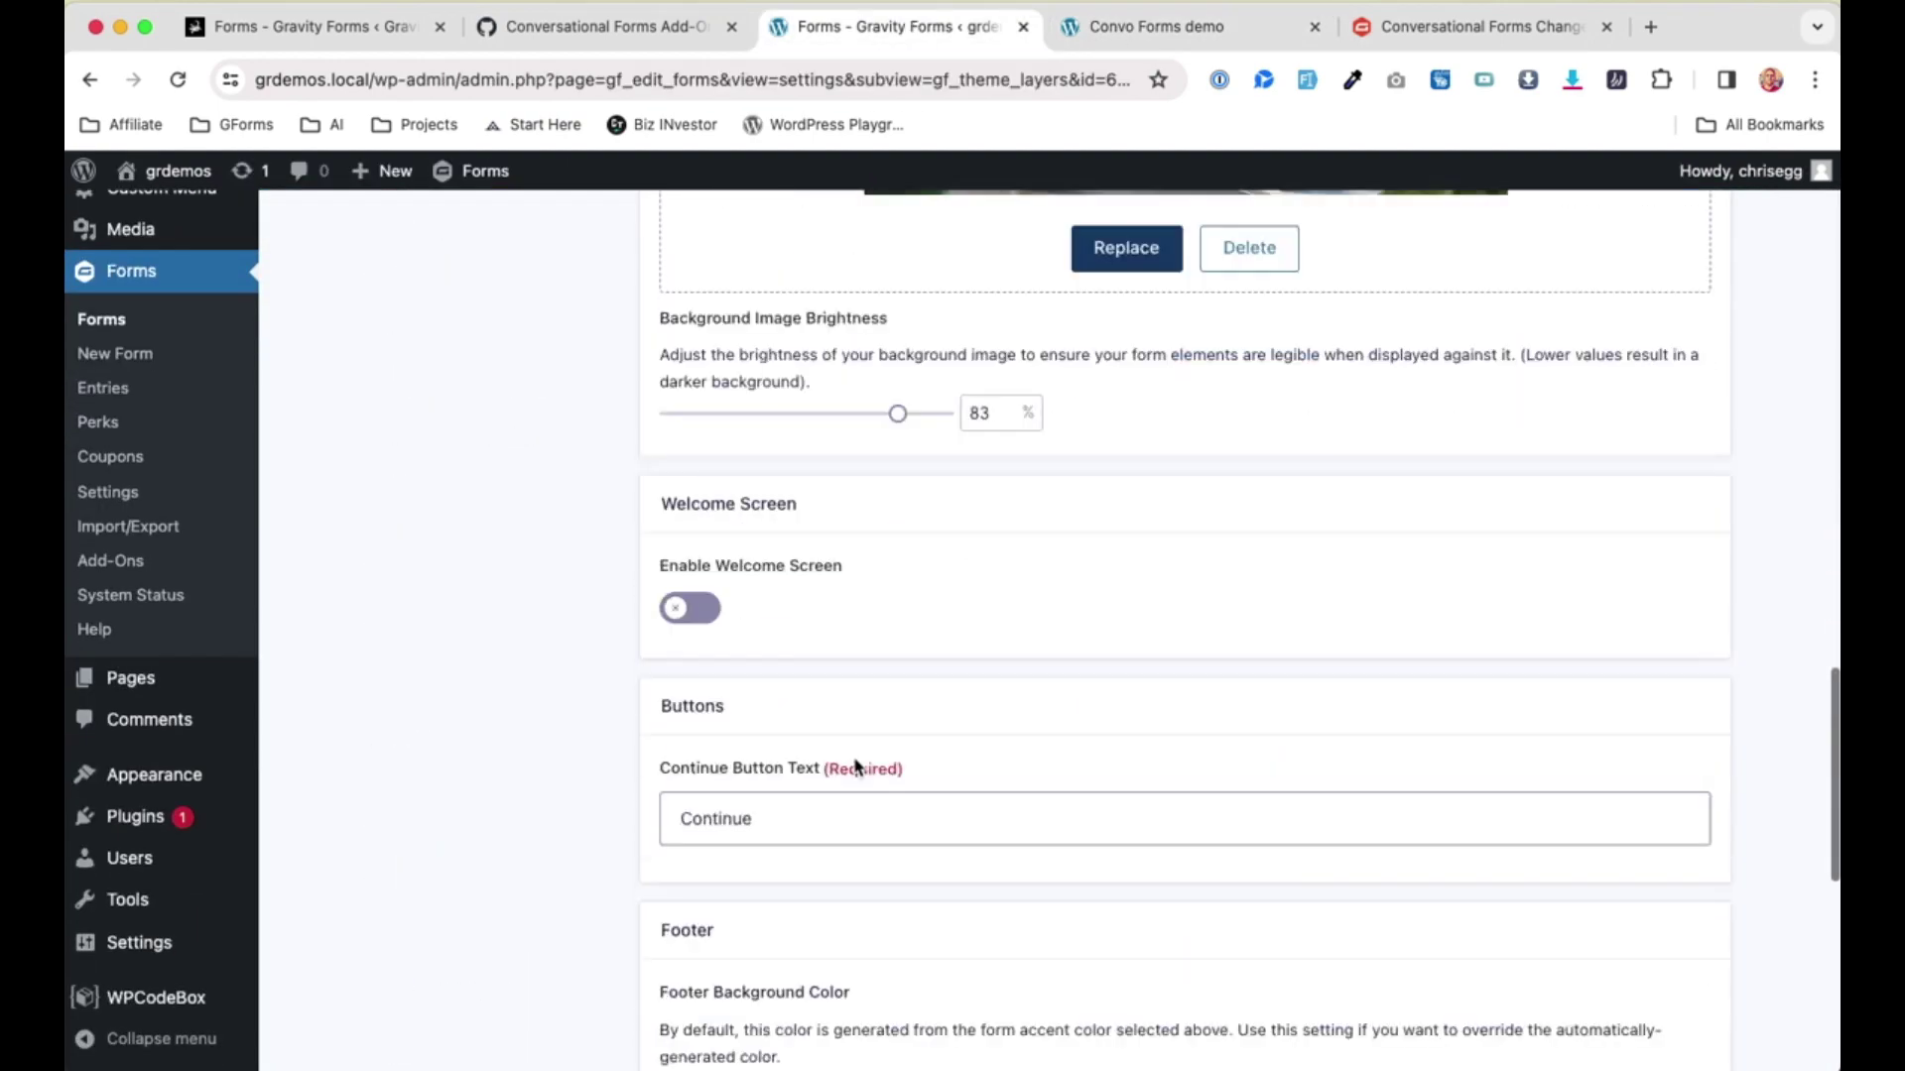
scroll(855, 767, down, 6)
click(819, 685)
scroll(1007, 791, down, 3)
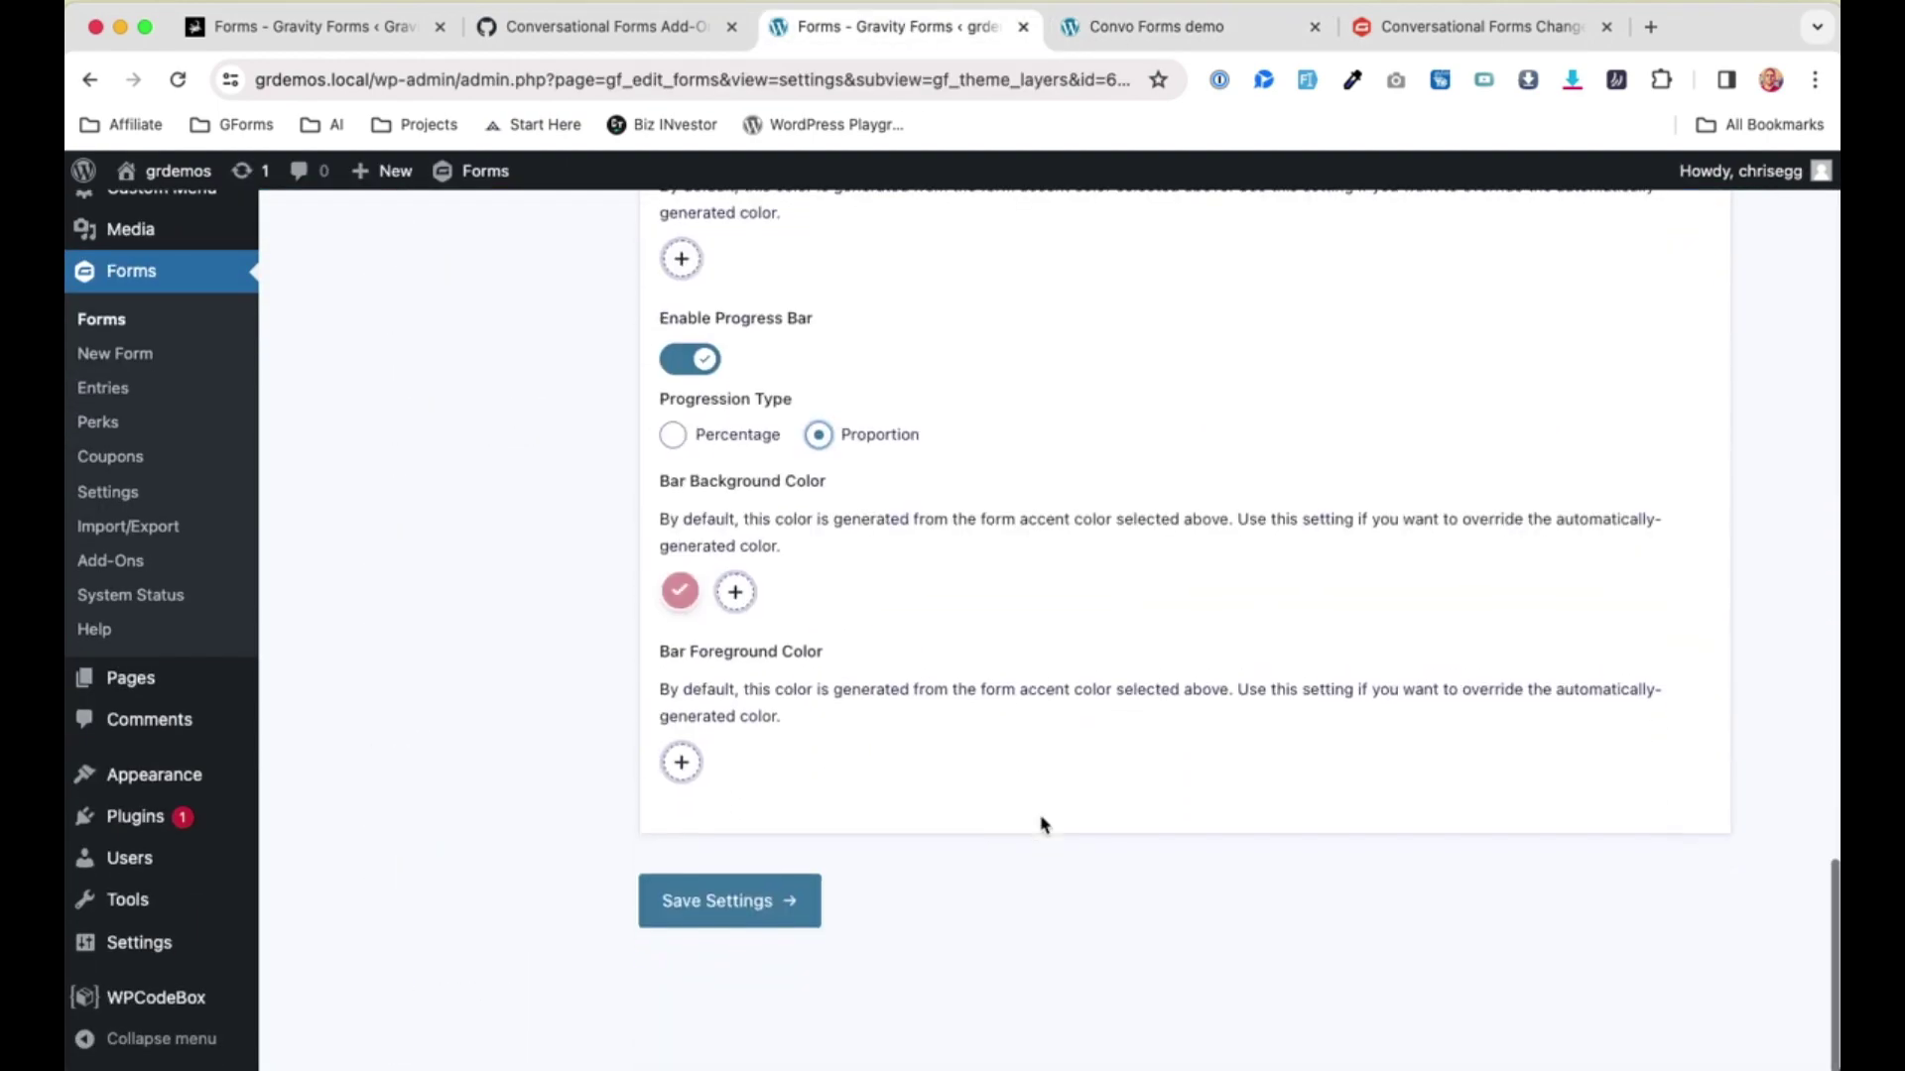
click(723, 934)
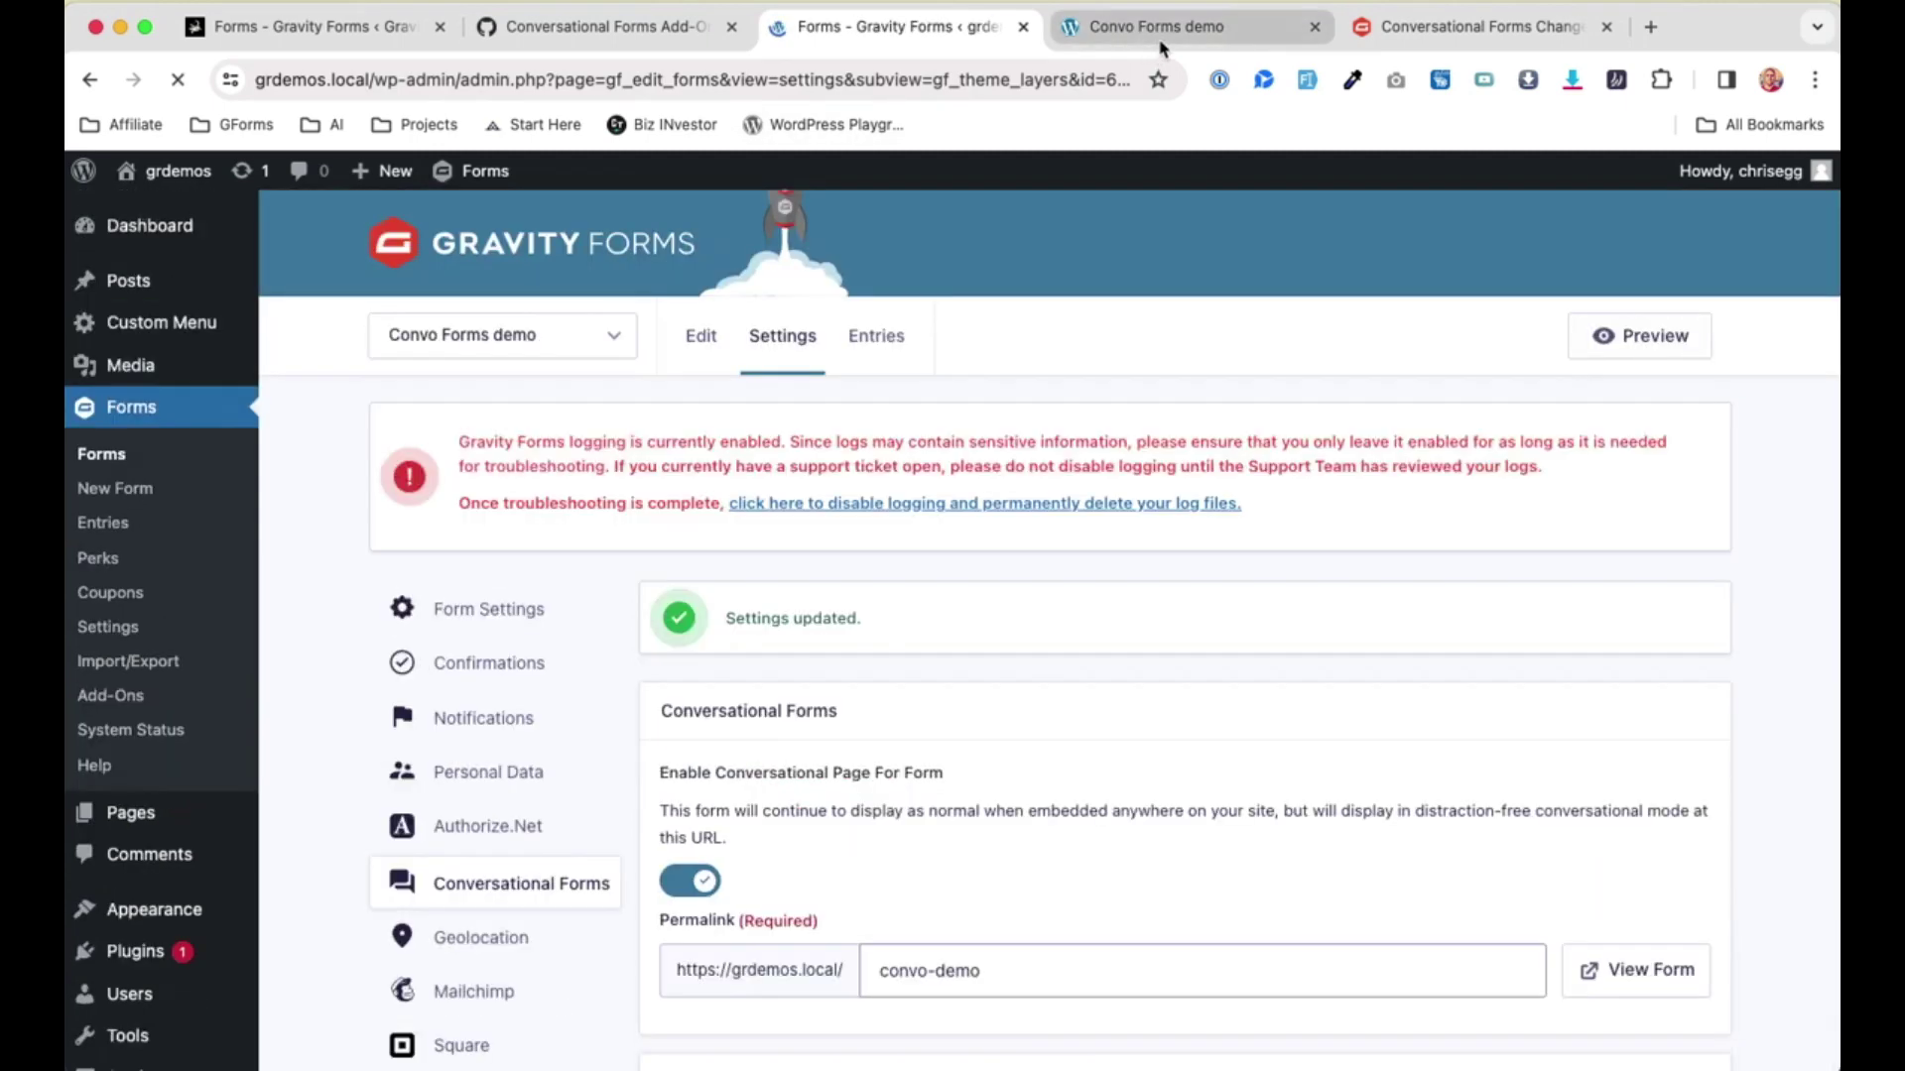
click(1163, 47)
key(super+r)
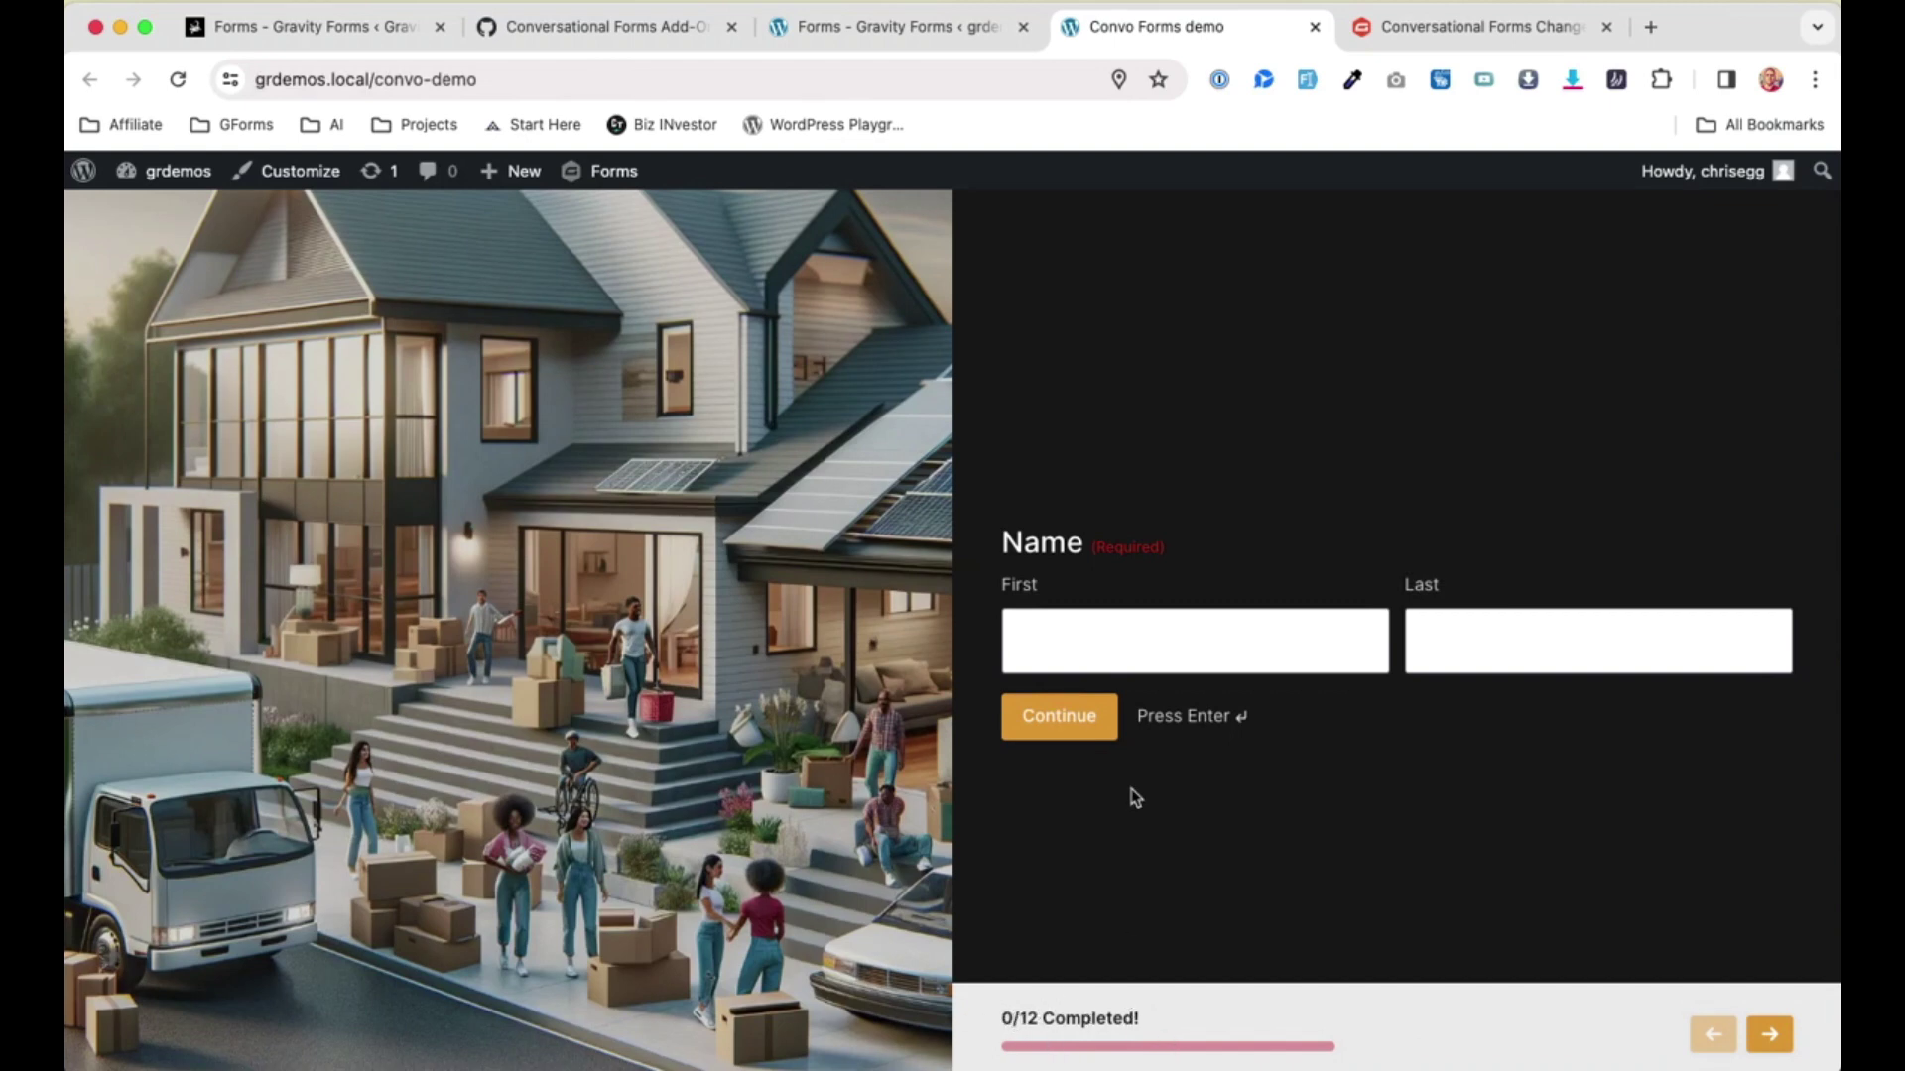
Change the conversational form's Layout to the centered option, save the settings and reload the live form.
click(940, 45)
scroll(1048, 407, down, 10)
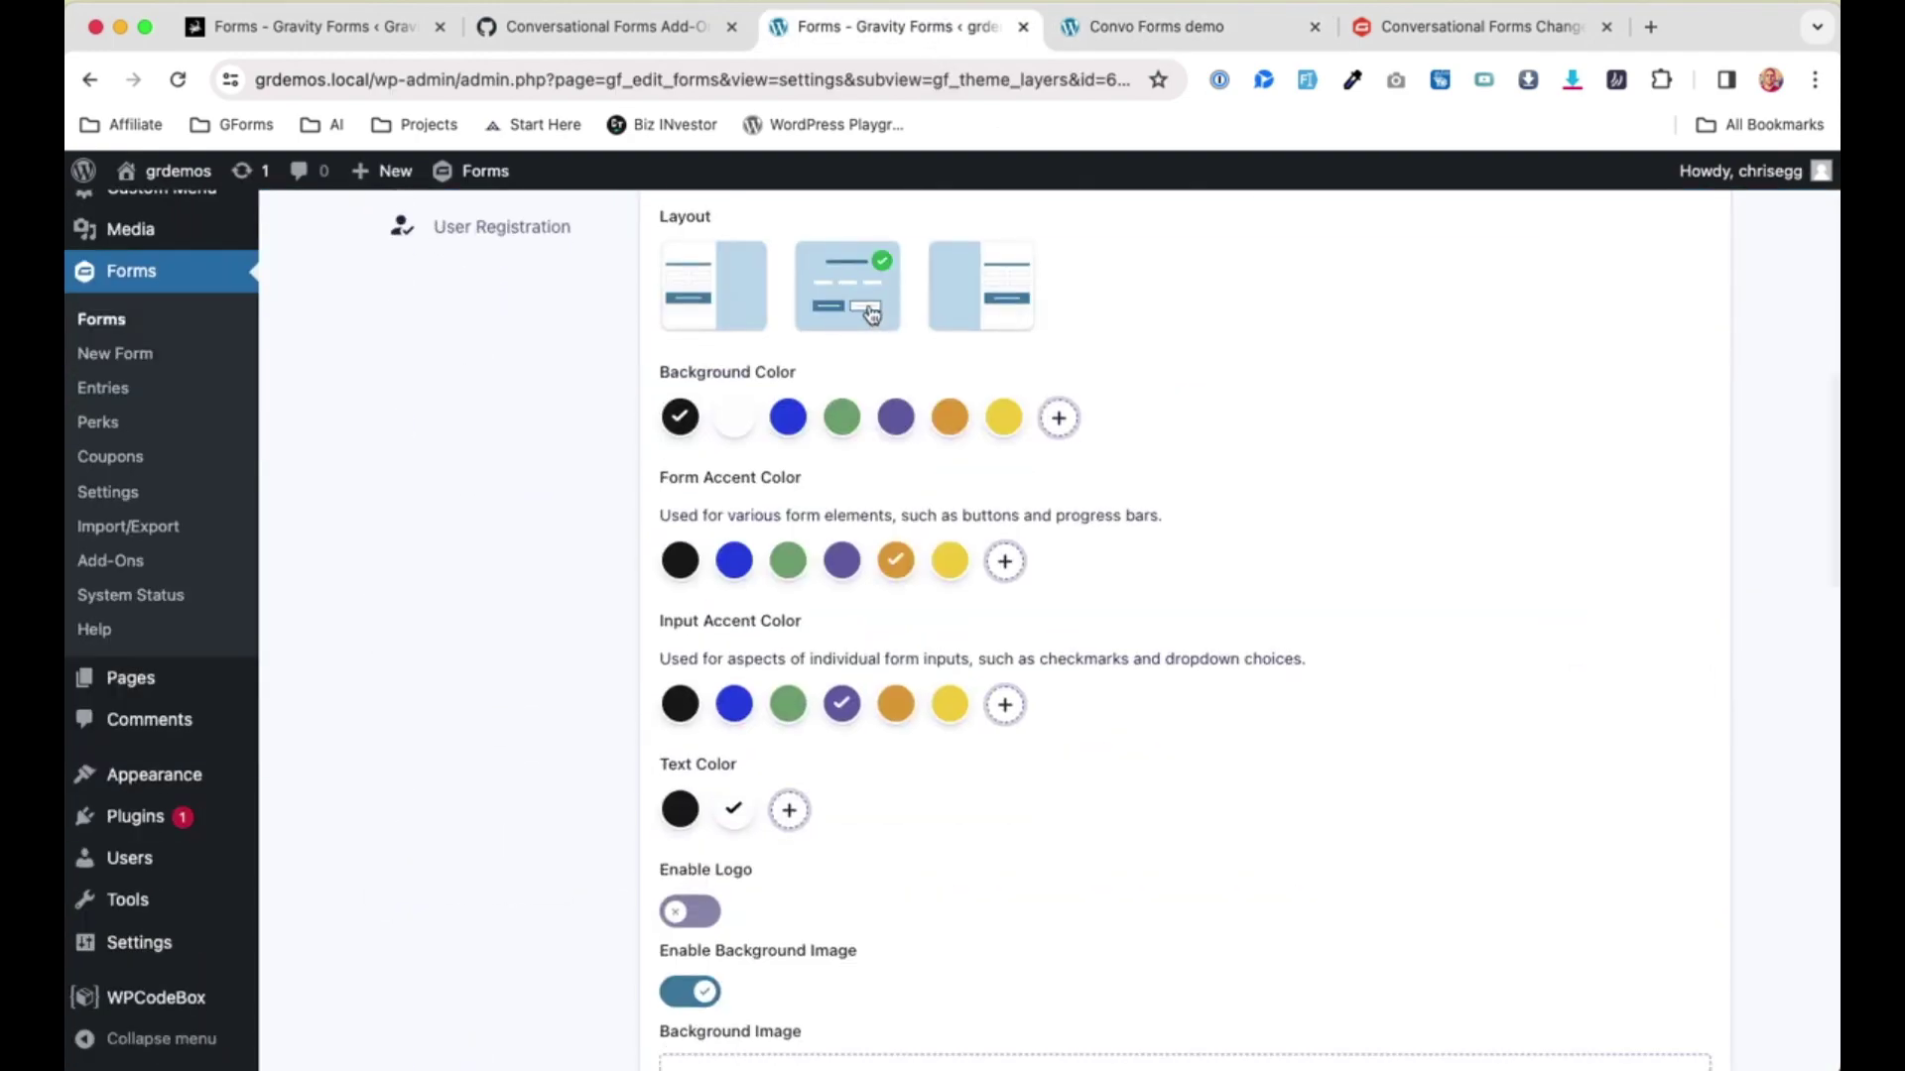
scroll(867, 311, down, 10)
click(740, 926)
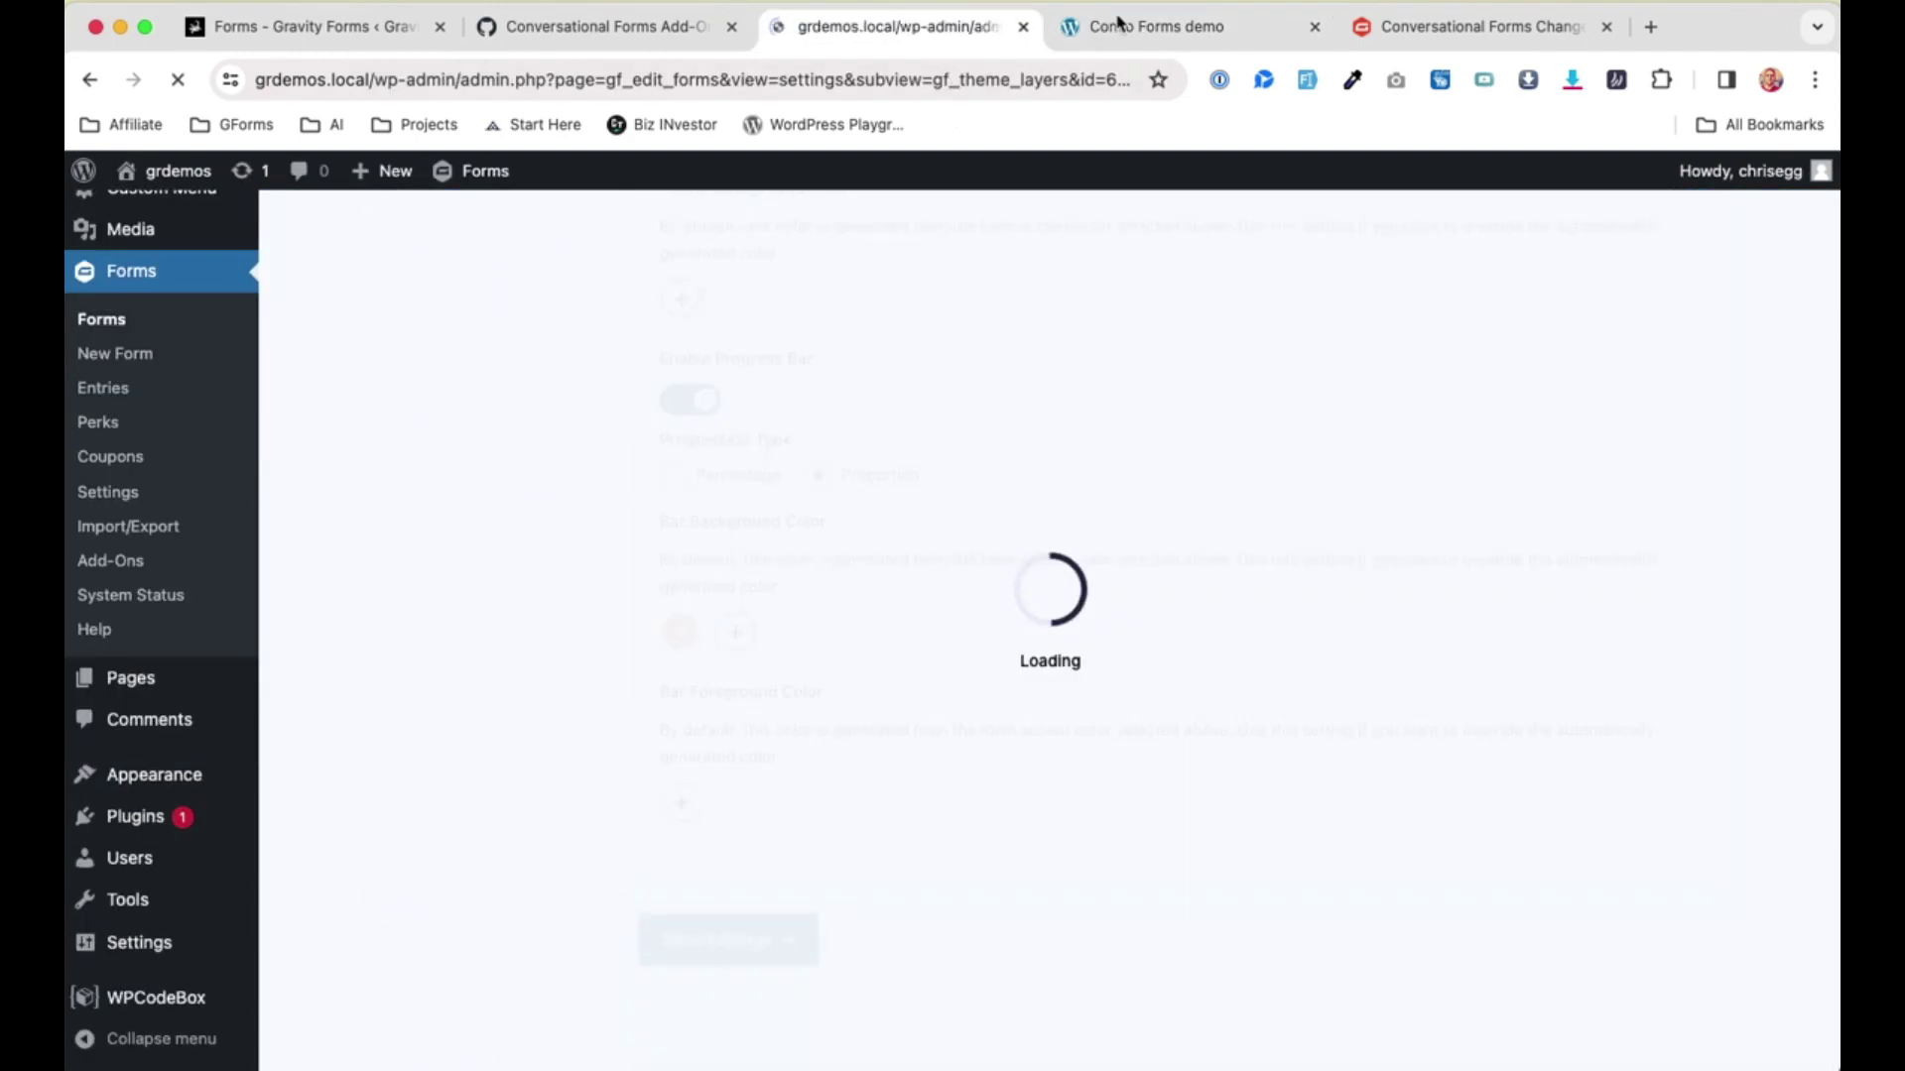
click(1134, 30)
key(super+r)
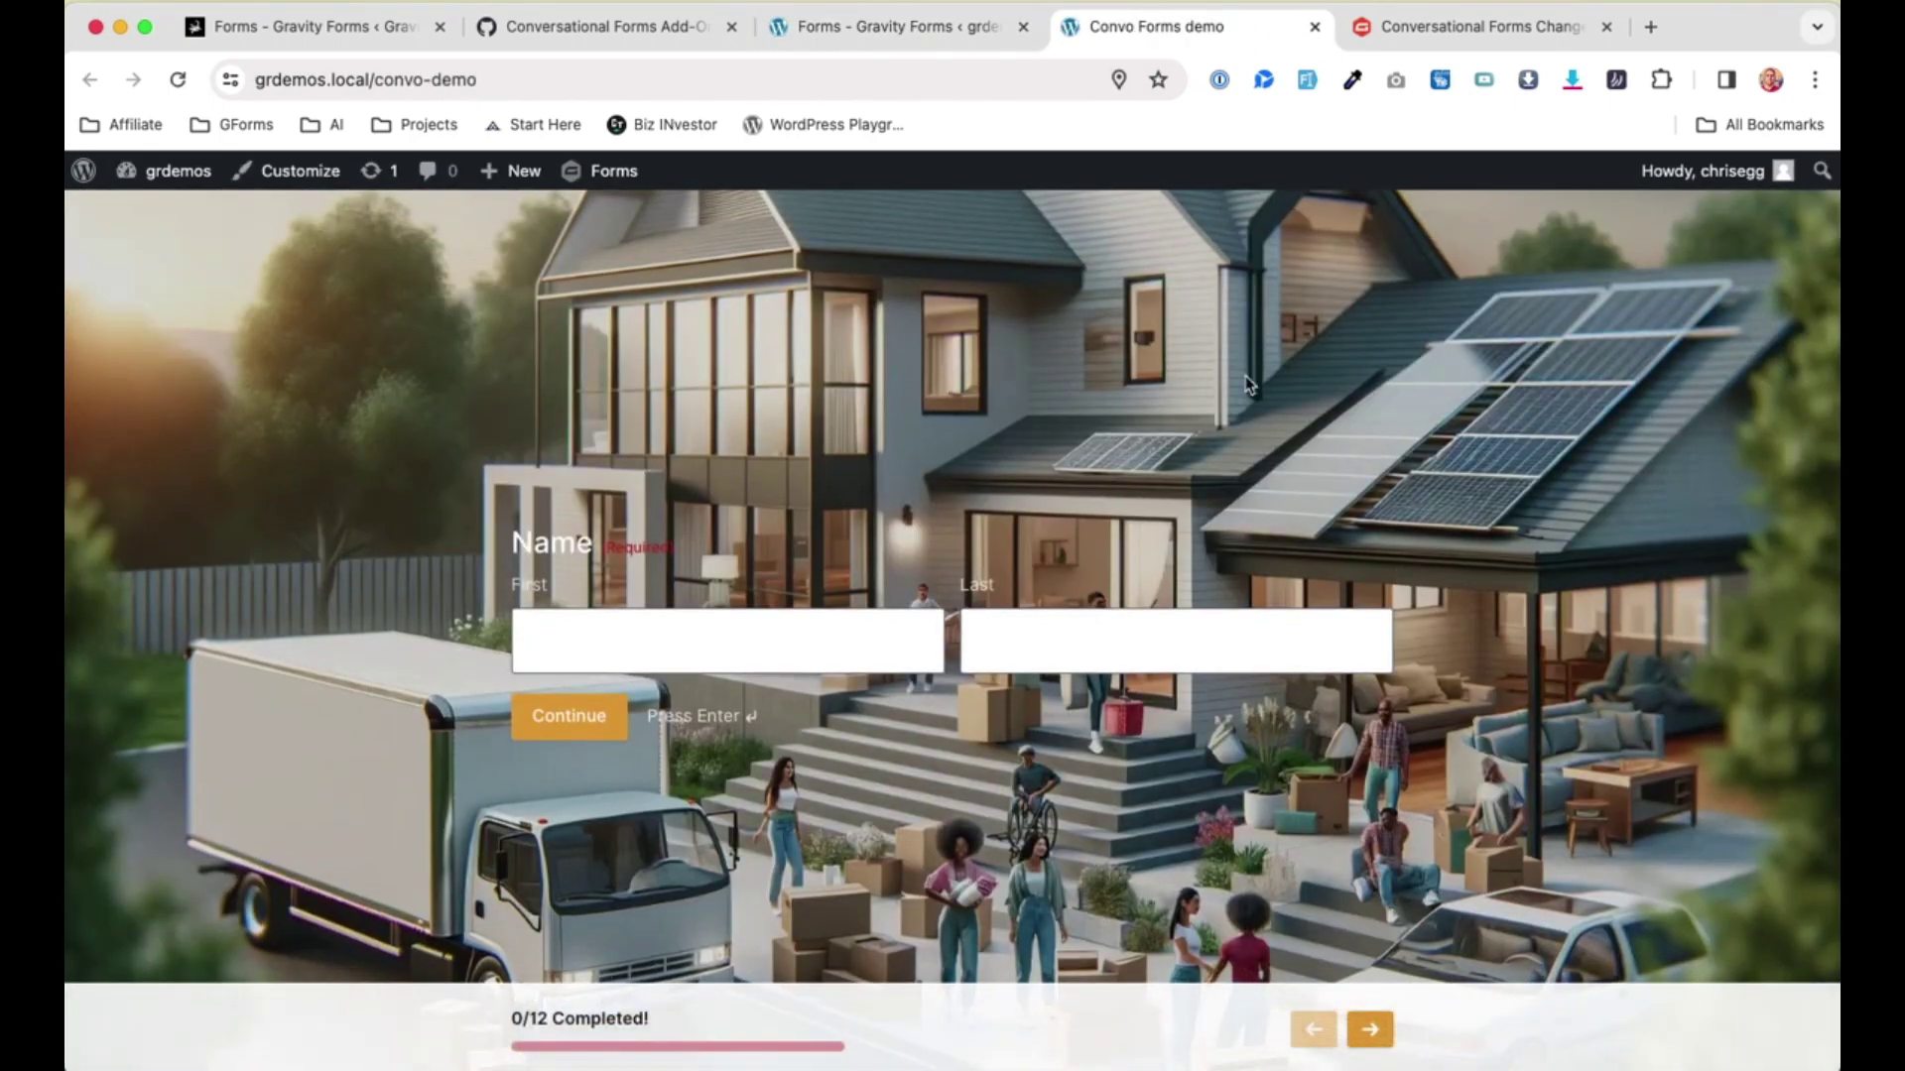
Lower the Background Image Brightness to darken the image, save the settings and reload the live form.
key(ctrl+shift+Tab)
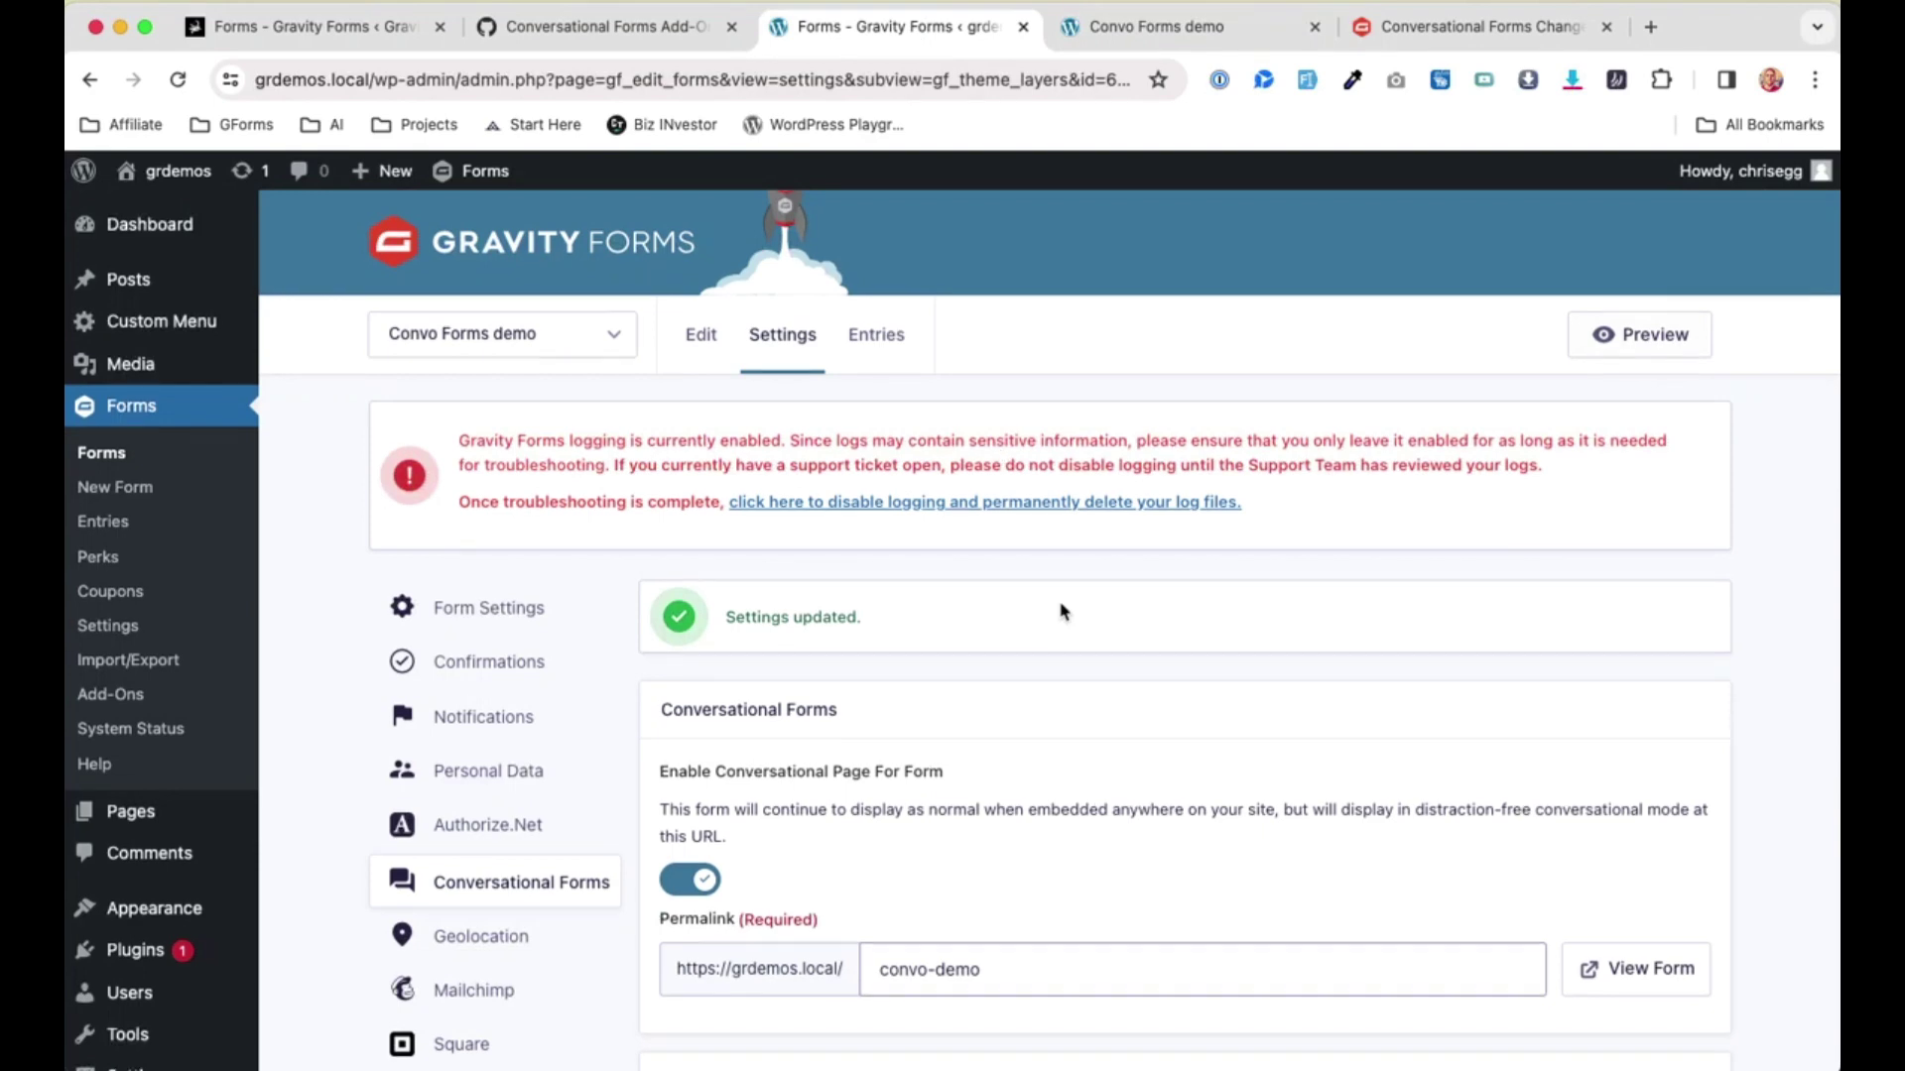
scroll(1062, 610, down, 15)
scroll(1062, 610, down, 4)
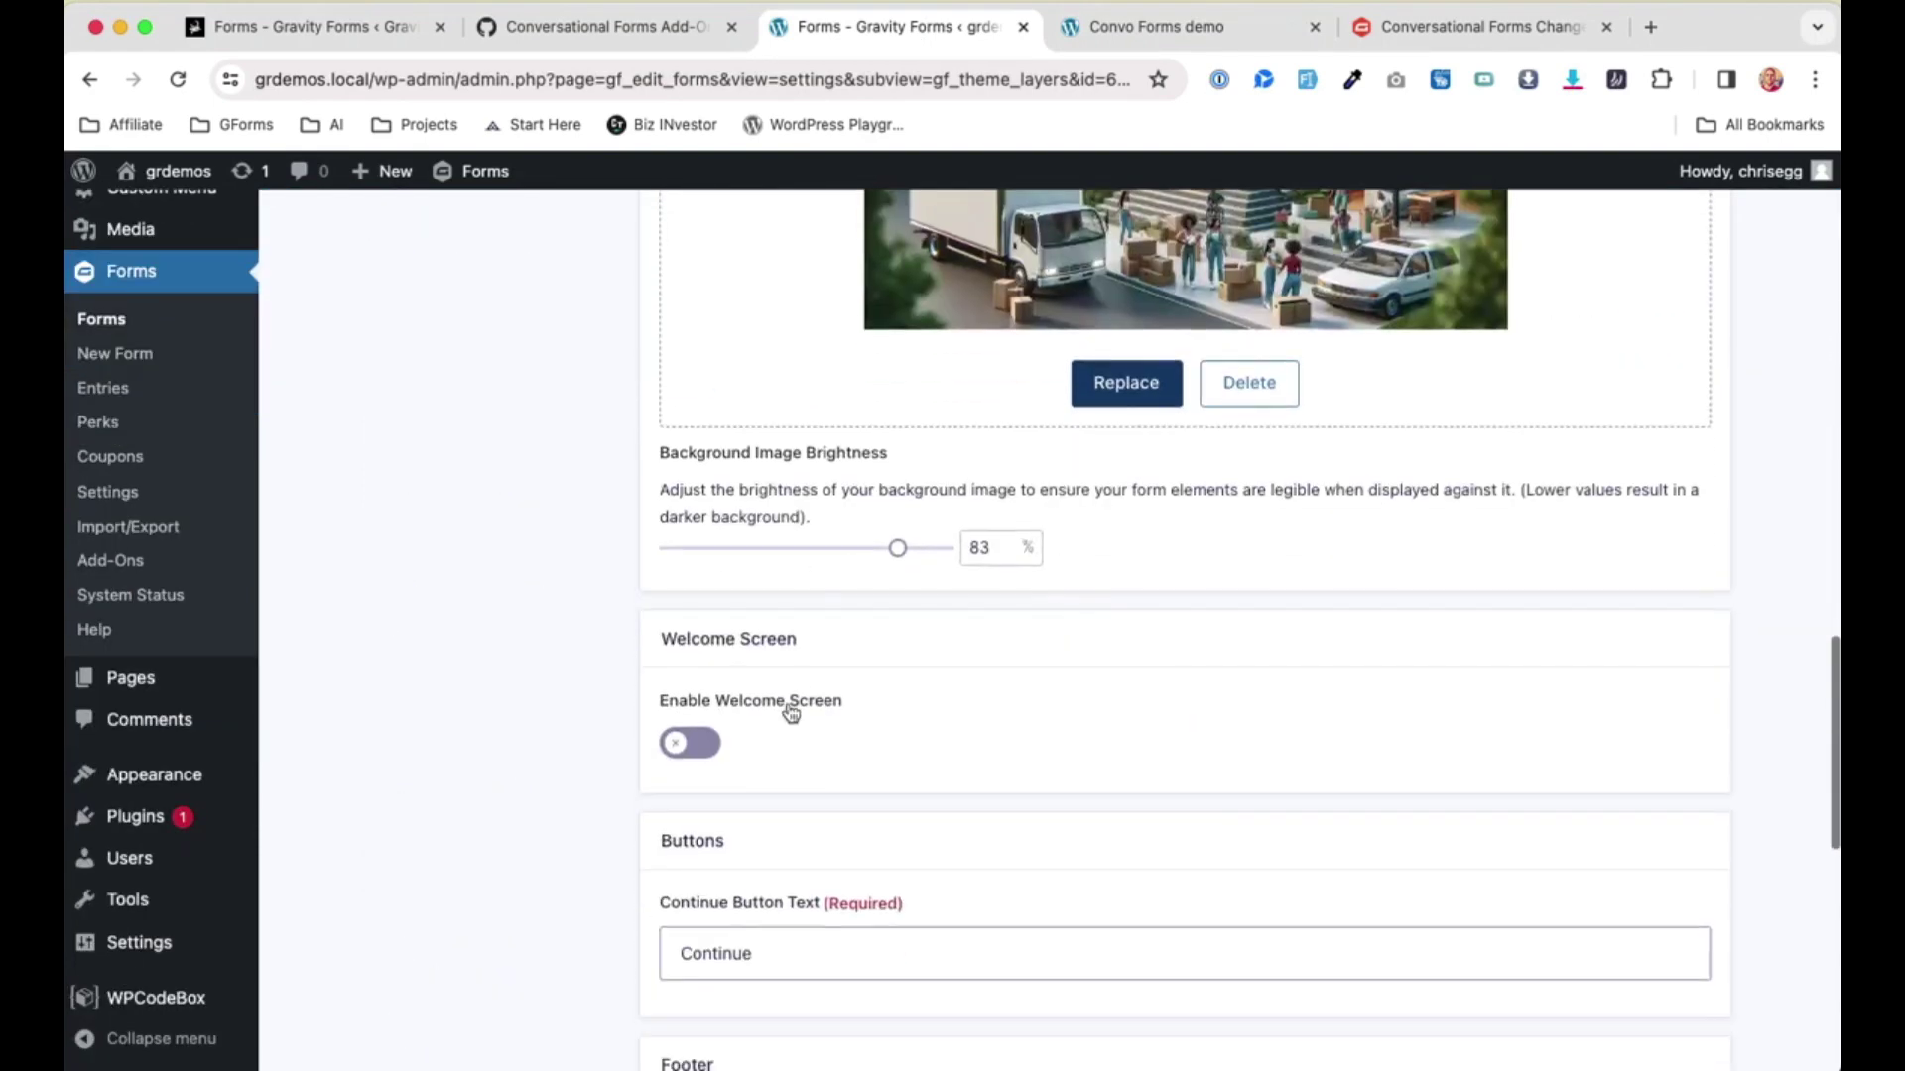
click(764, 548)
scroll(953, 680, down, 10)
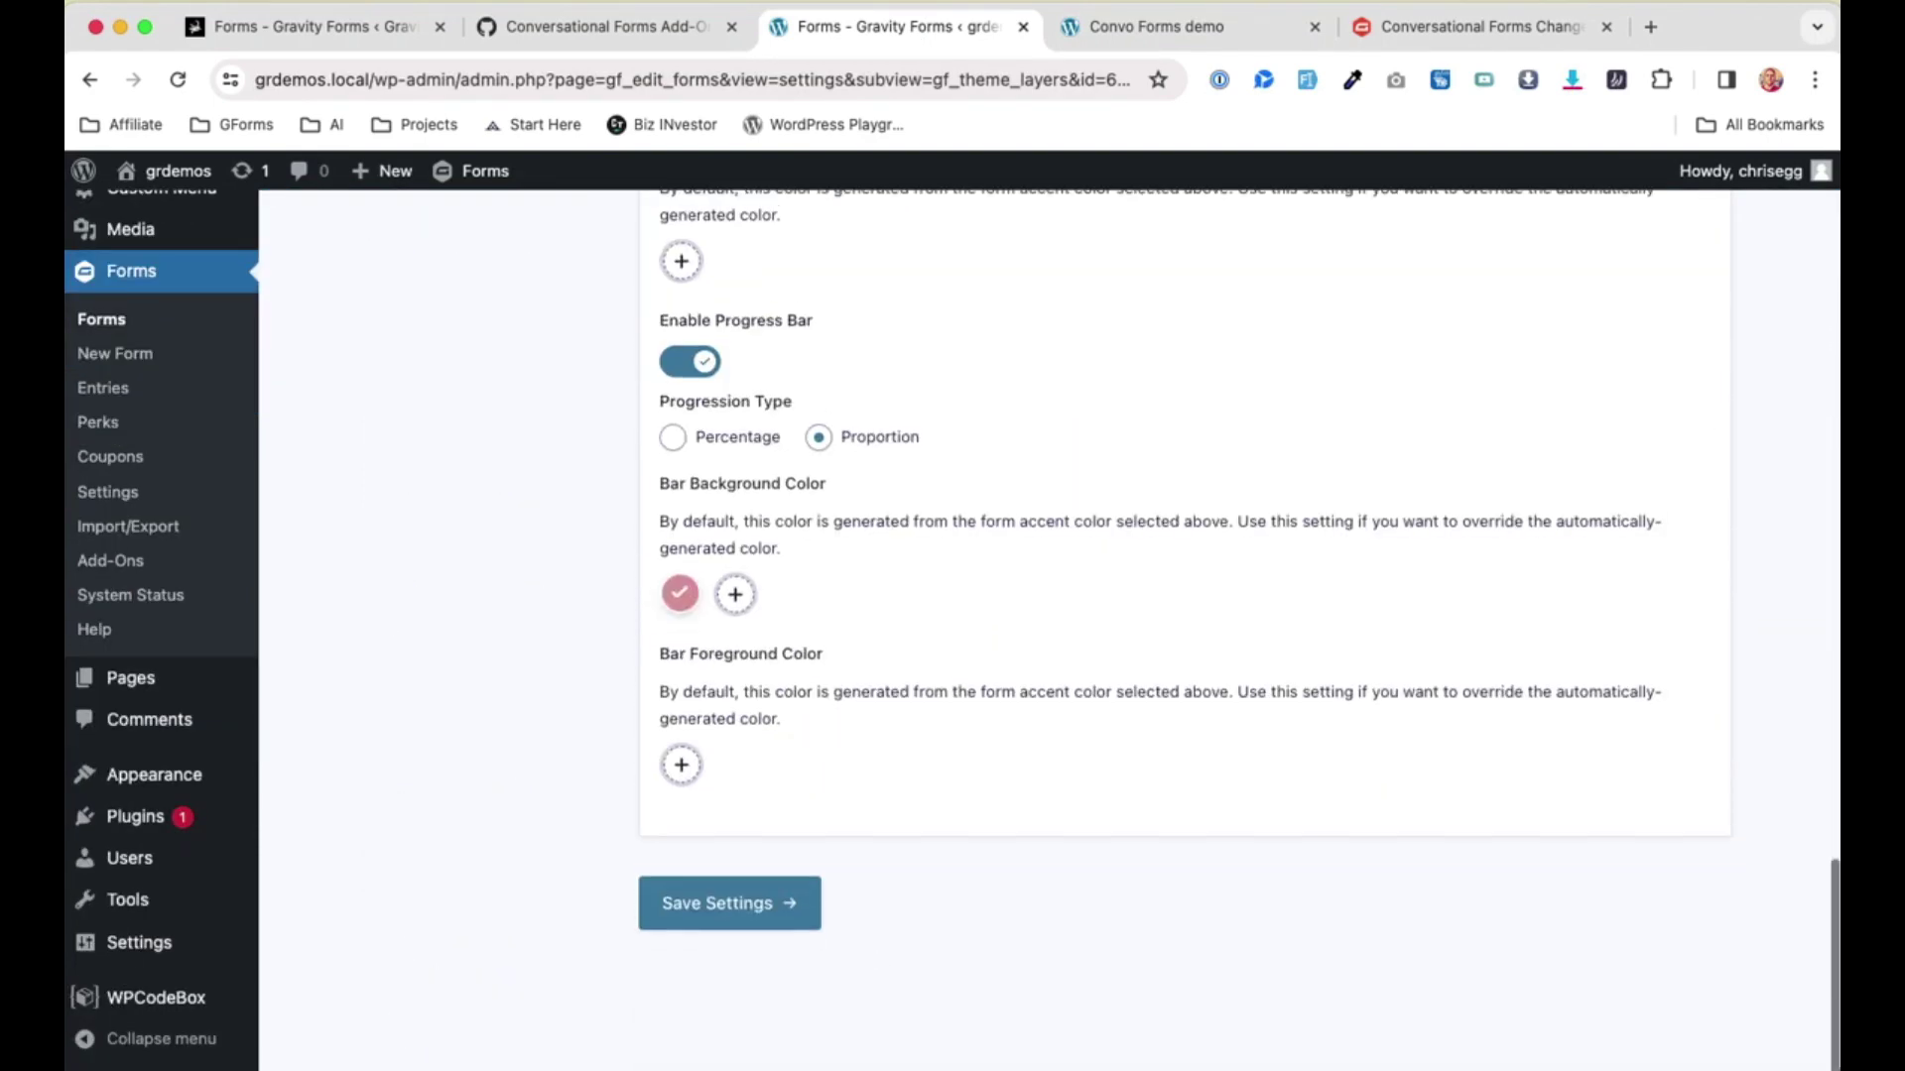
click(761, 943)
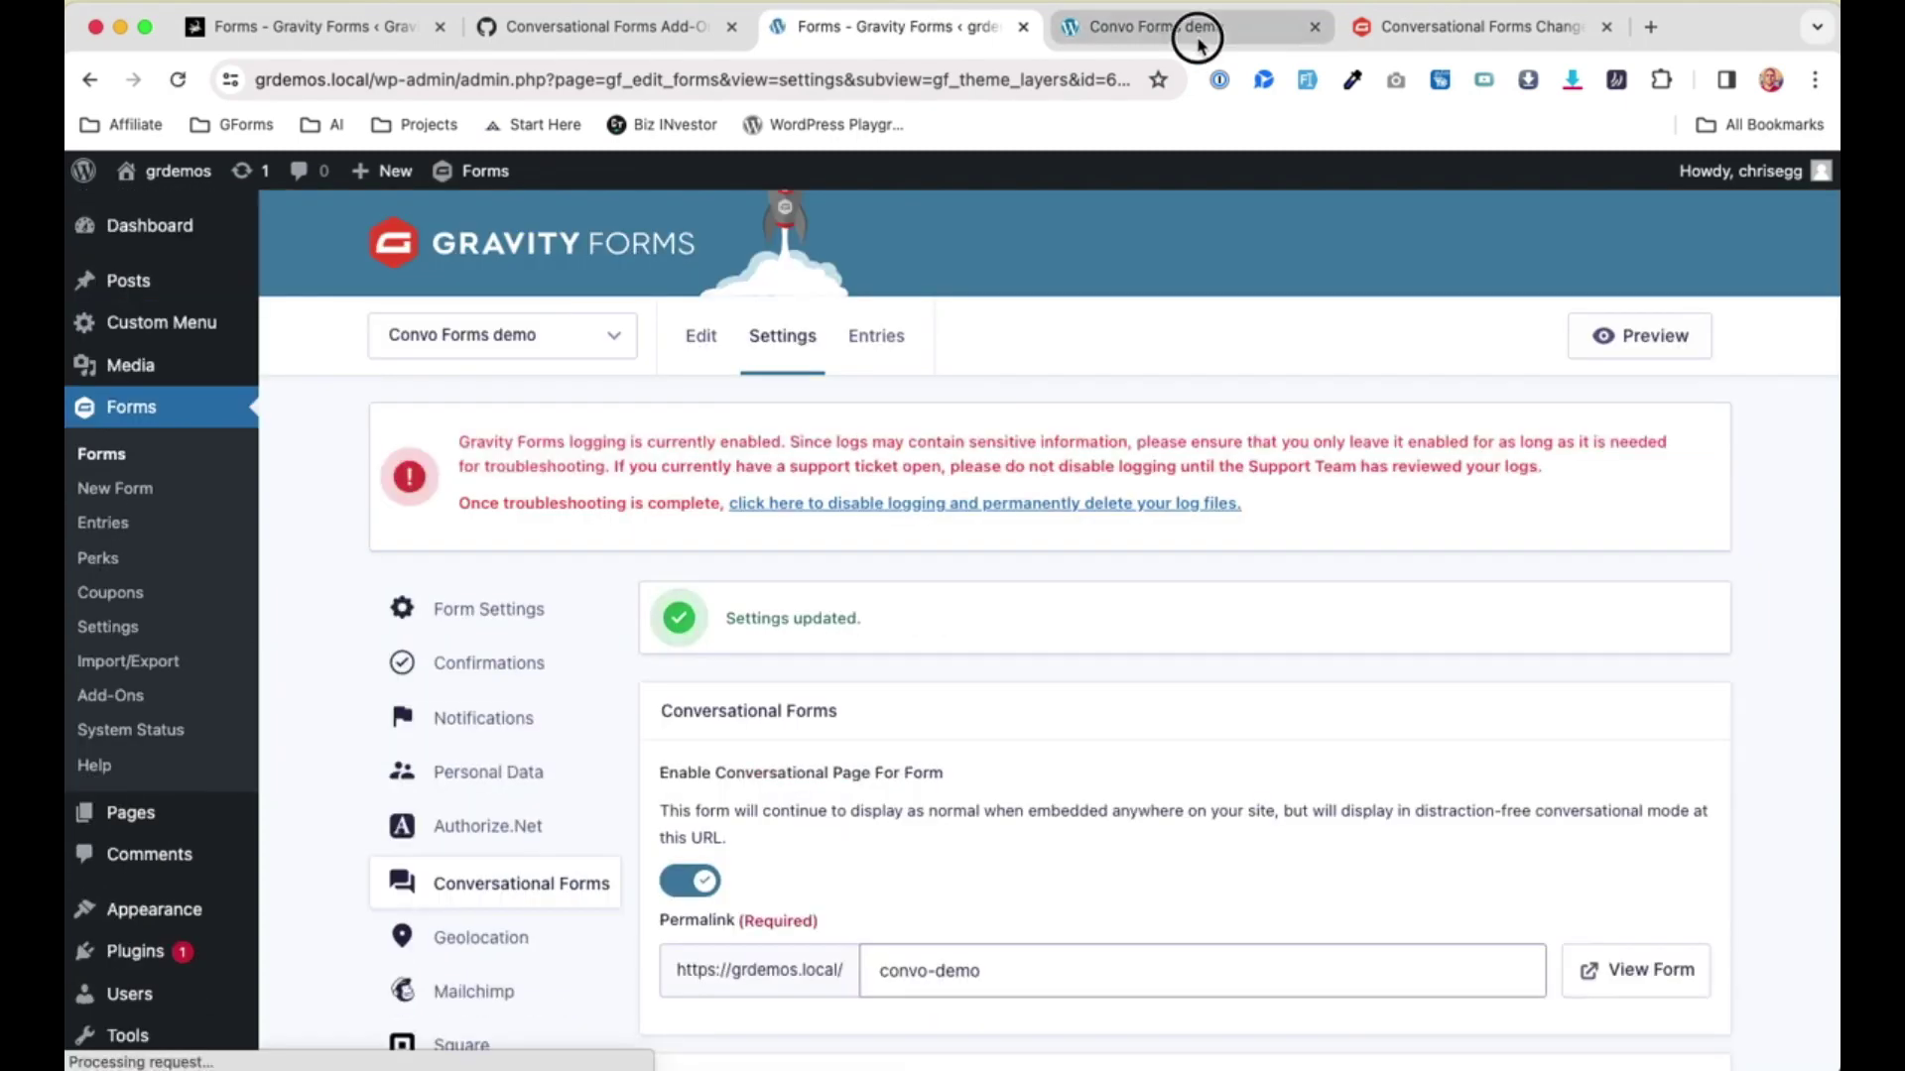
click(1195, 30)
key(super+r)
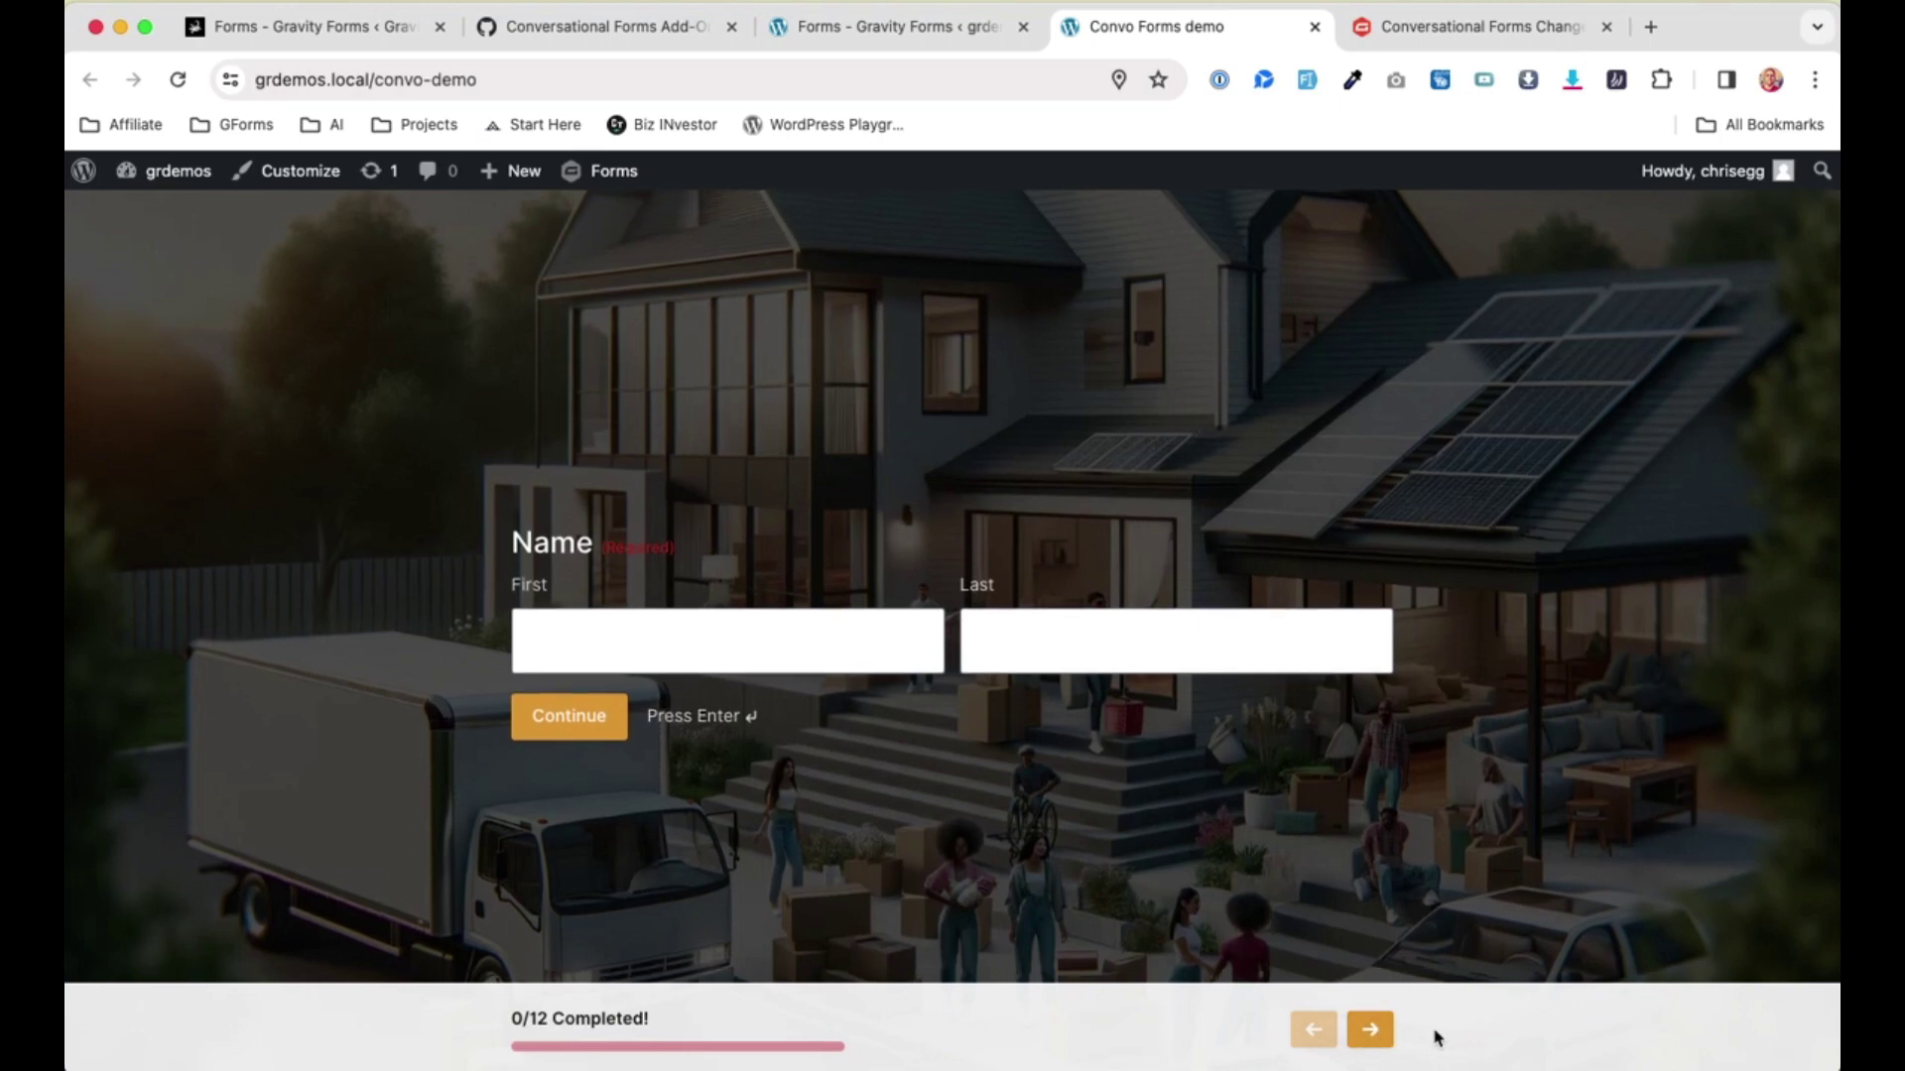
Fill the Name and Email questions with generated sample data, make the confirmation email match and continue to the Phone question.
click(1352, 80)
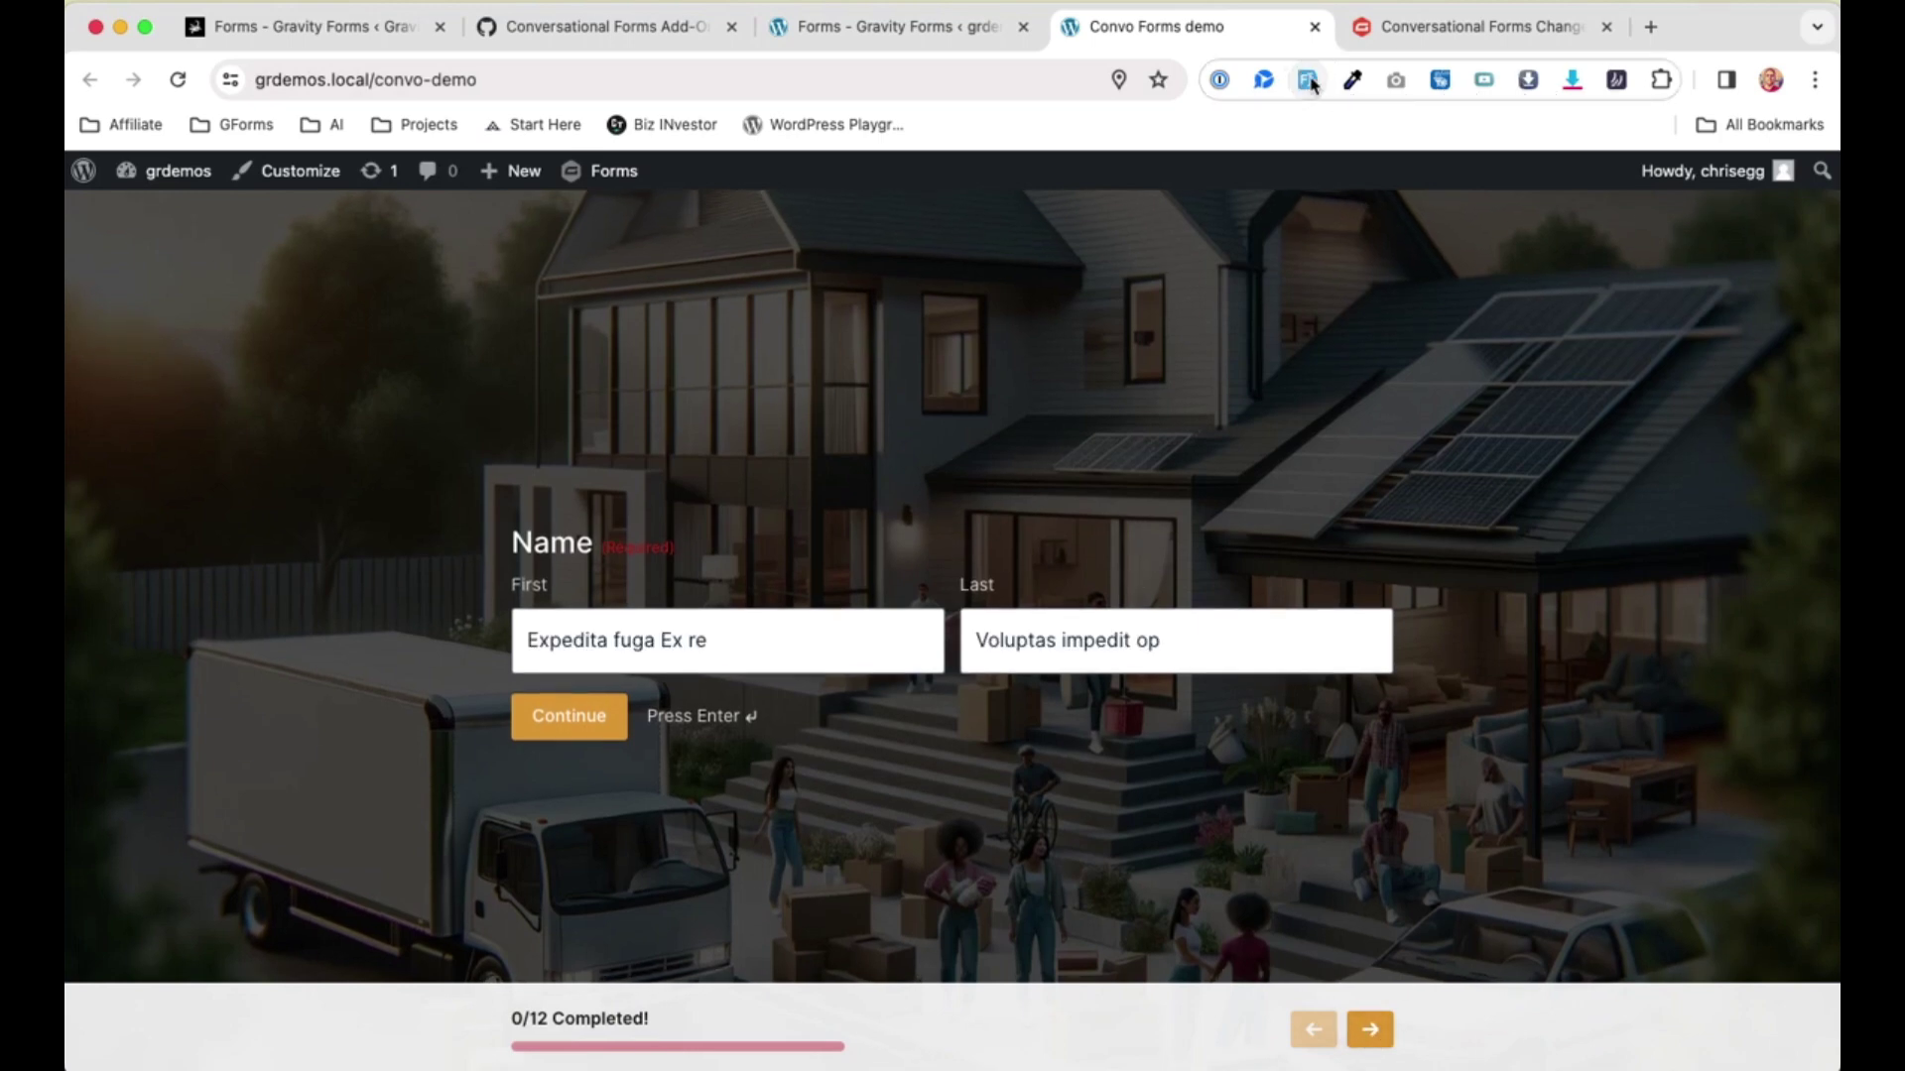
click(569, 715)
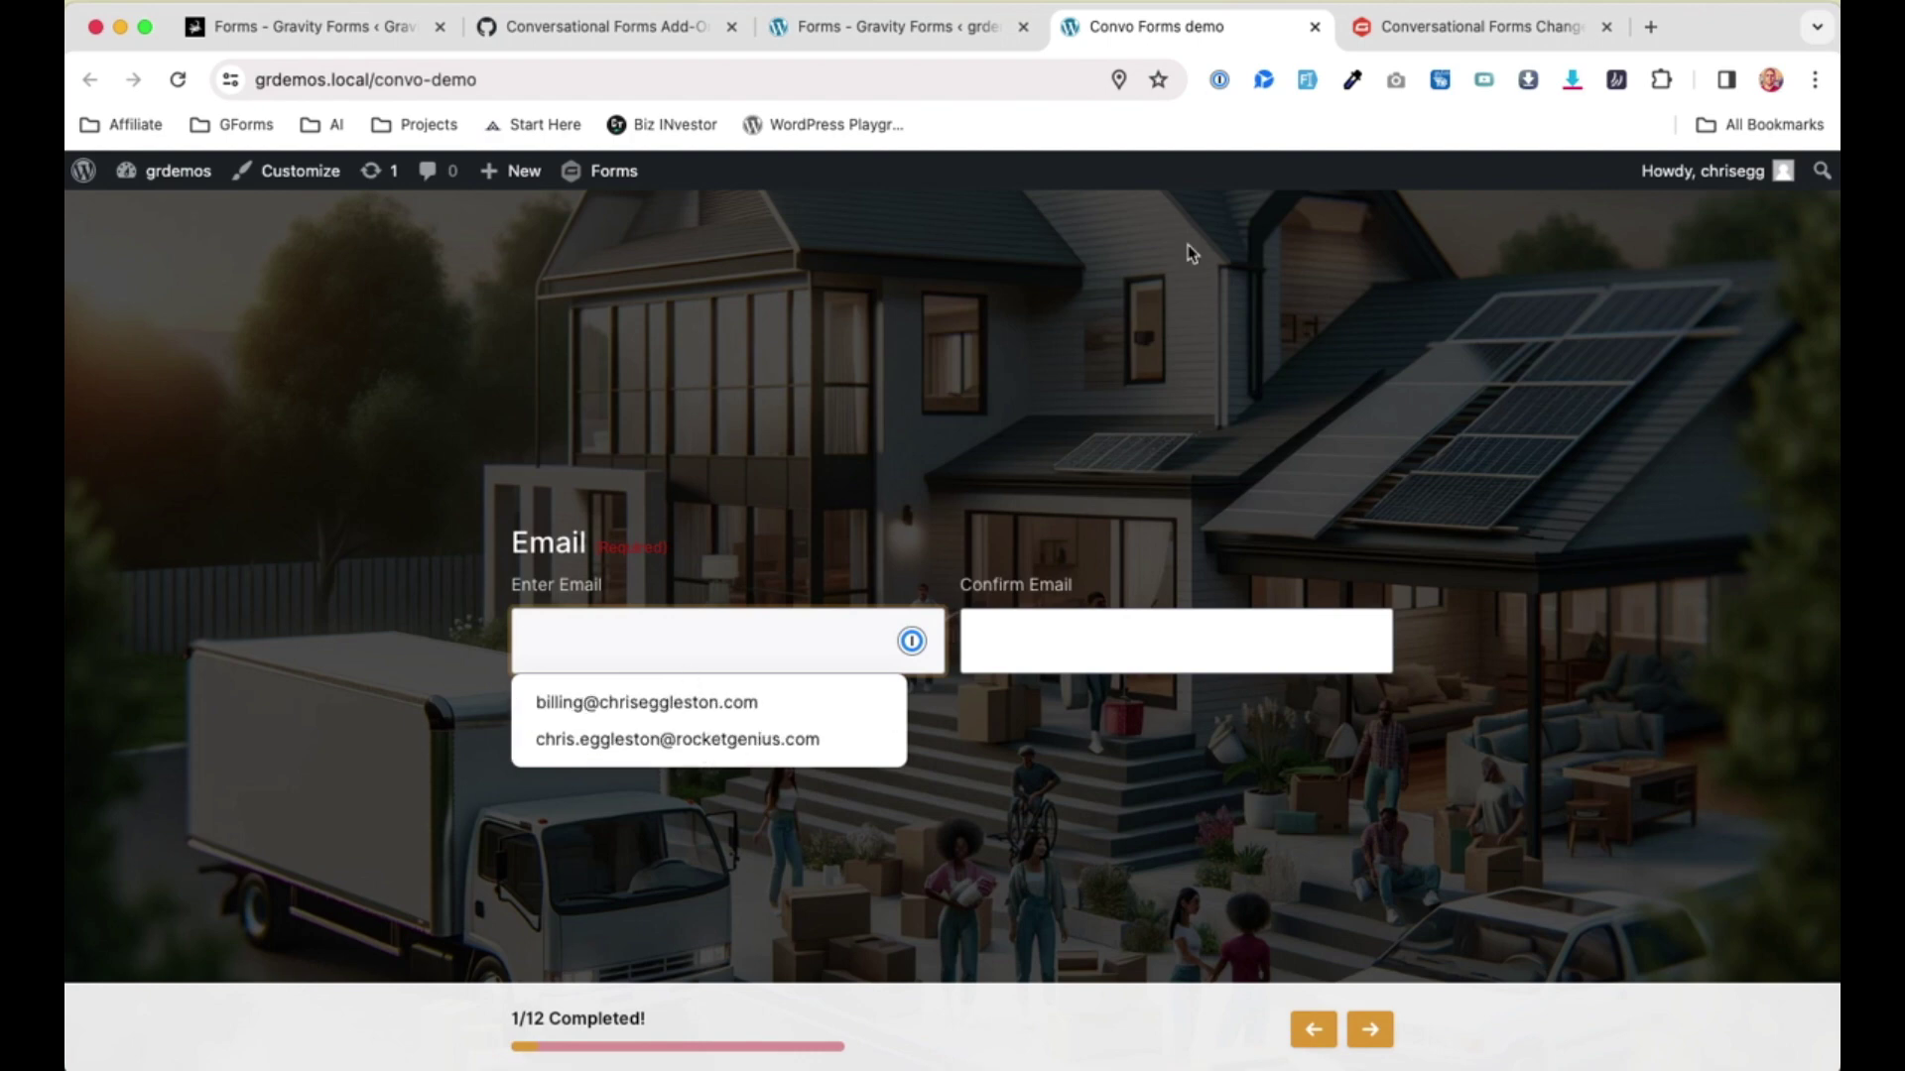
click(1299, 83)
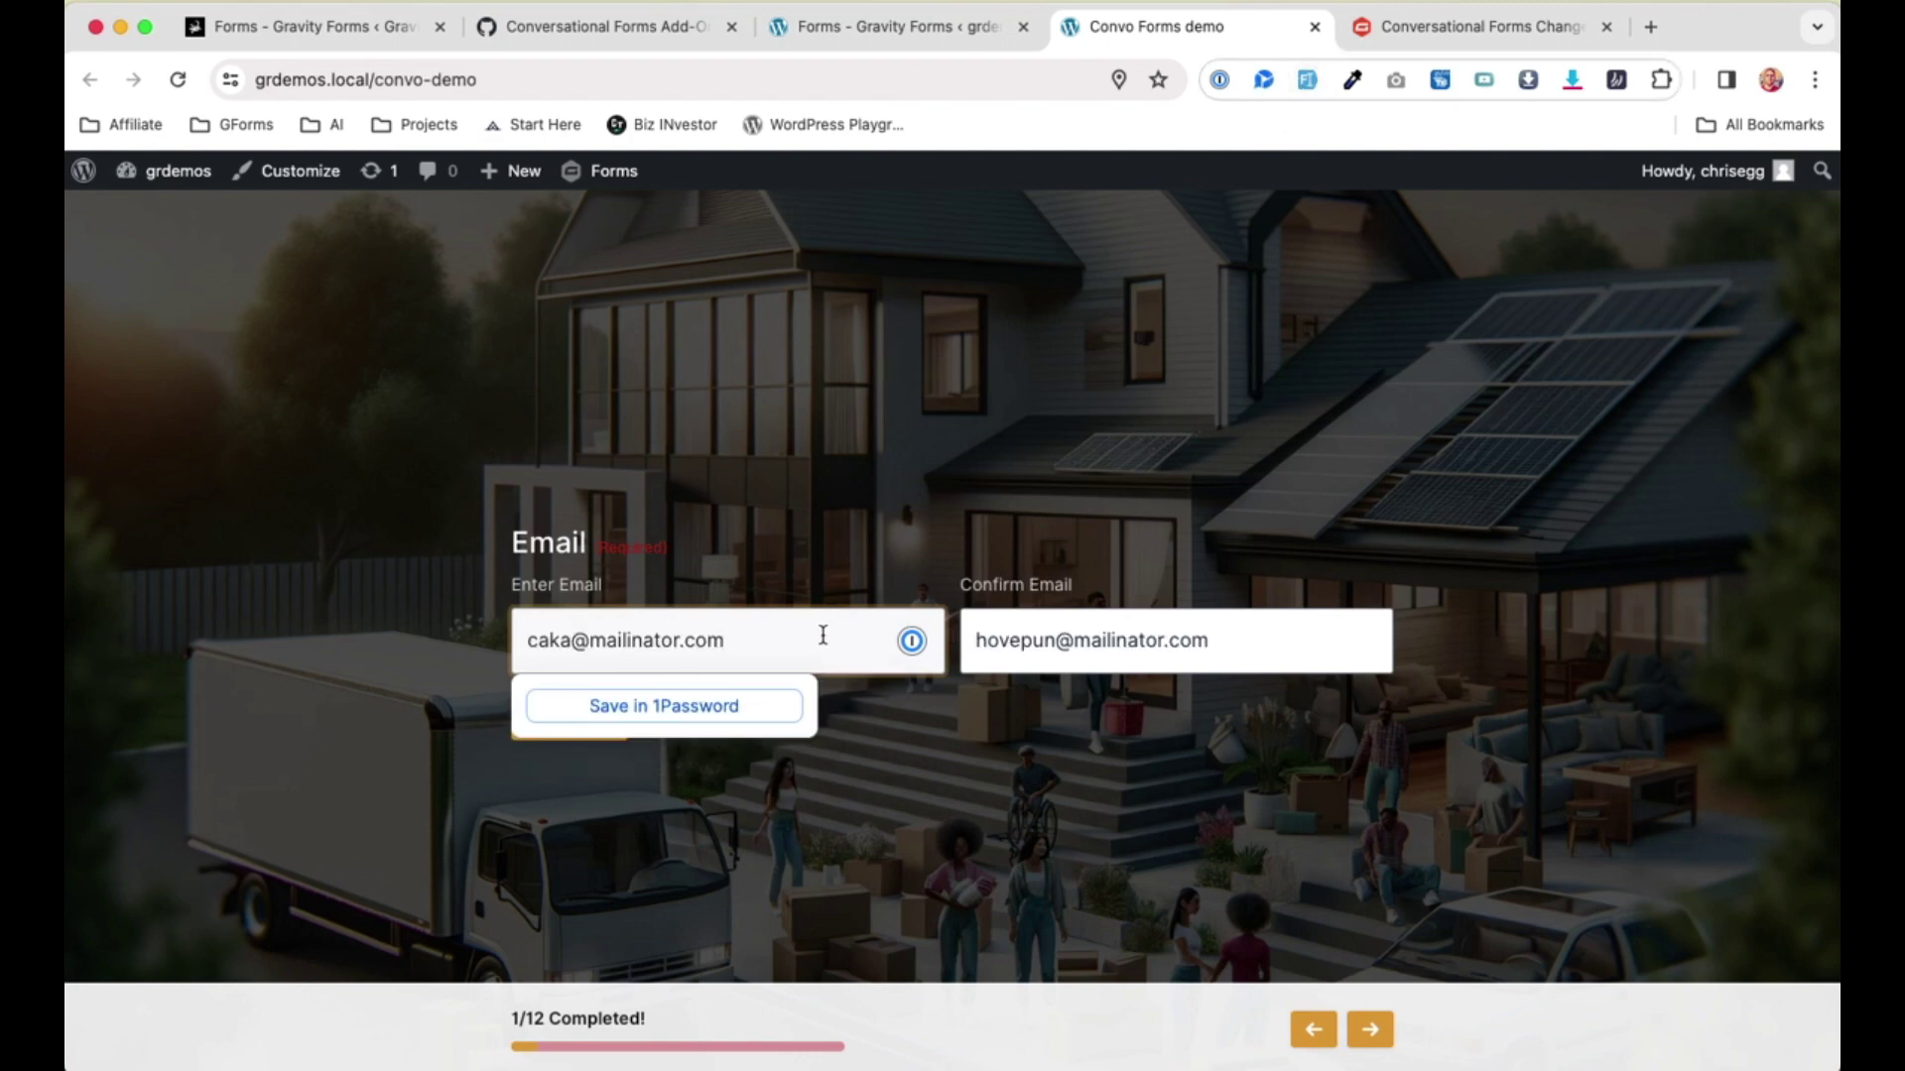
key(Tab)
key(super+v)
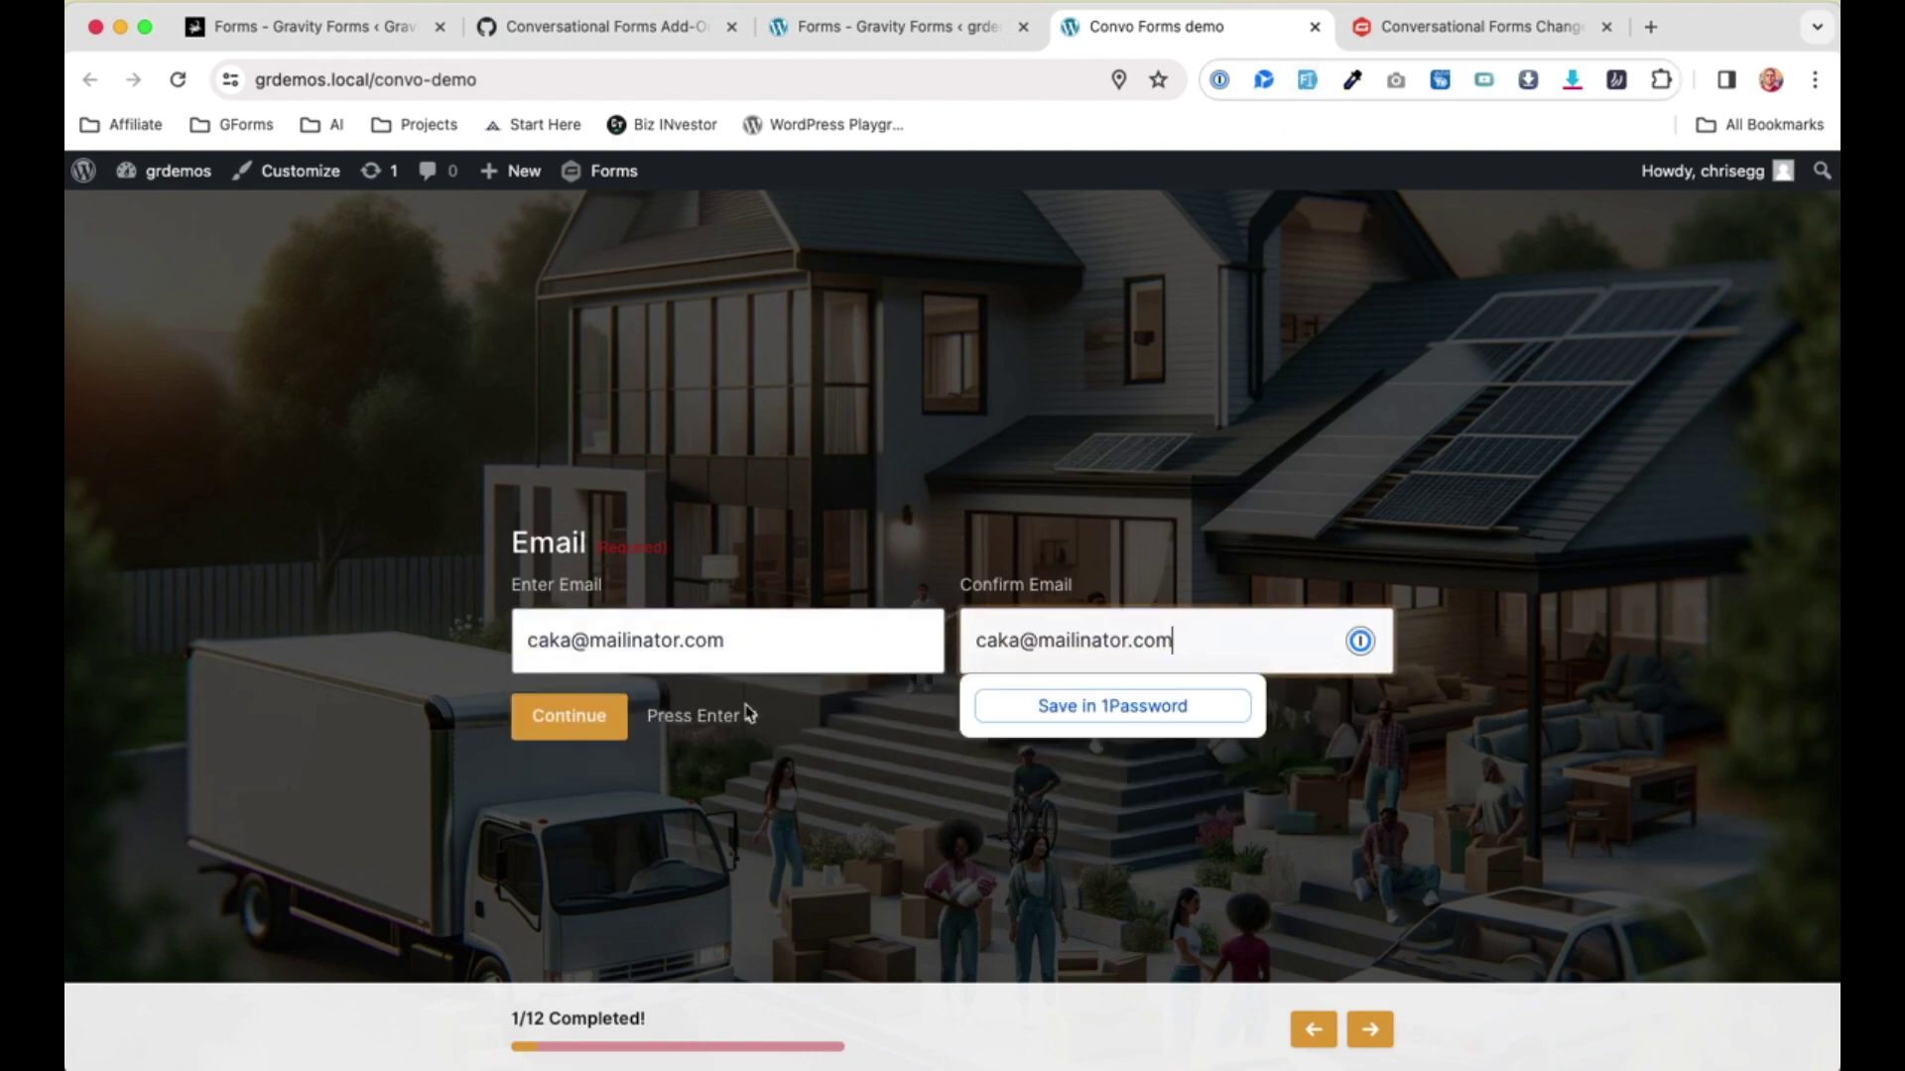
click(593, 716)
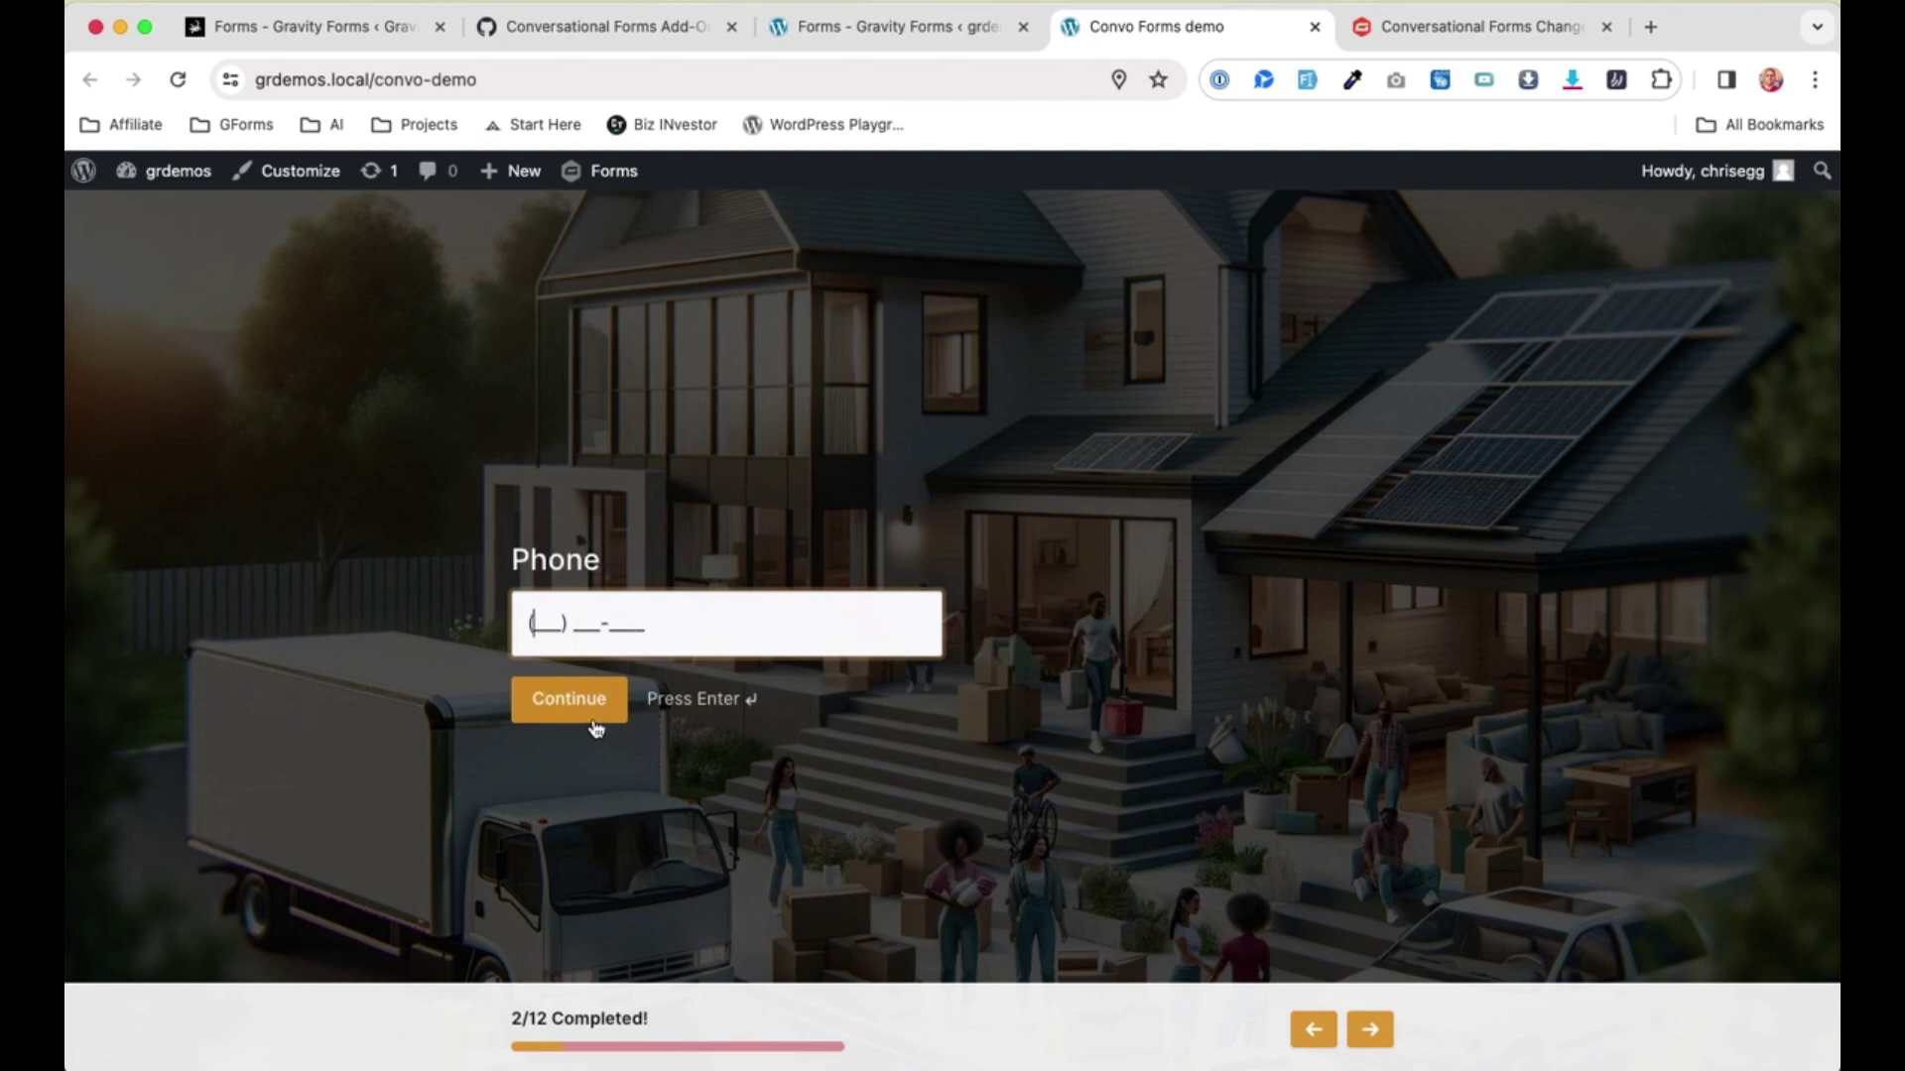
Advance from the Phone question through the Event Details section to the Age question.
click(595, 724)
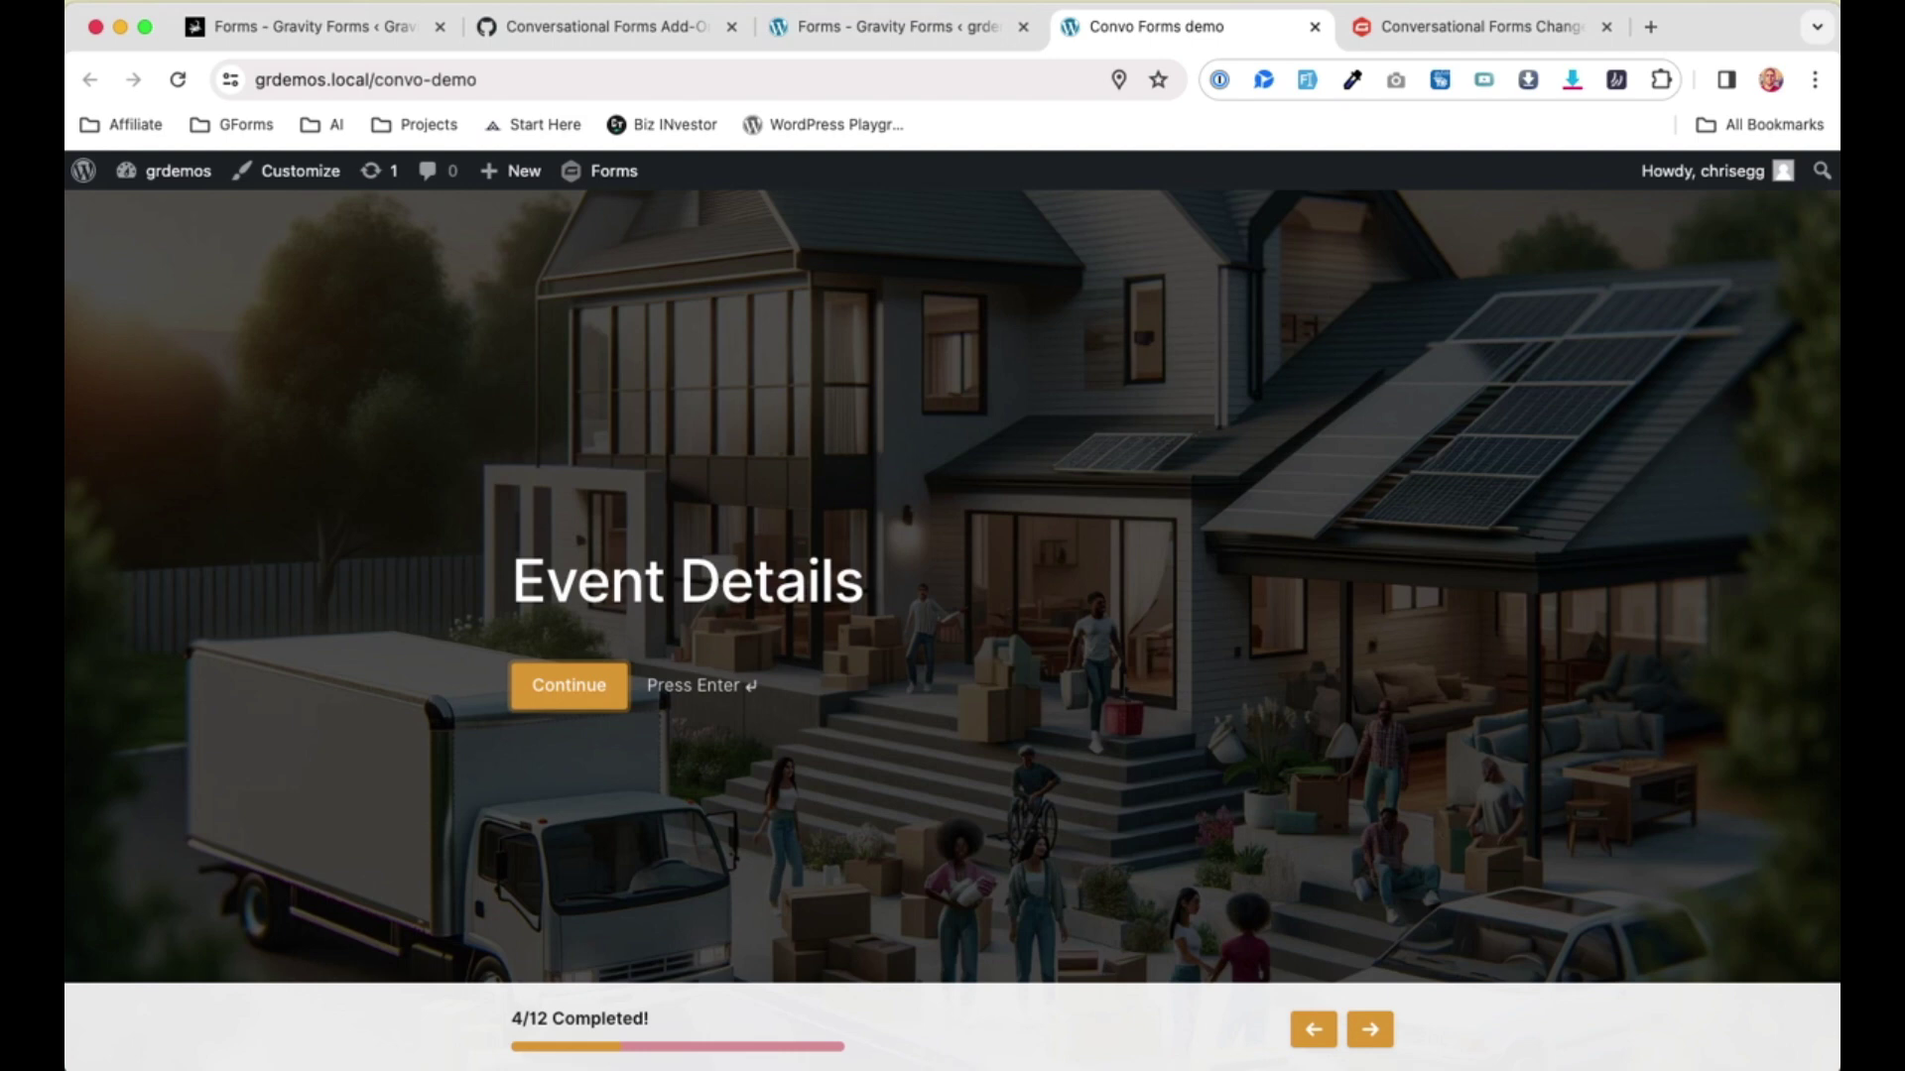
key(Return)
key(Return)
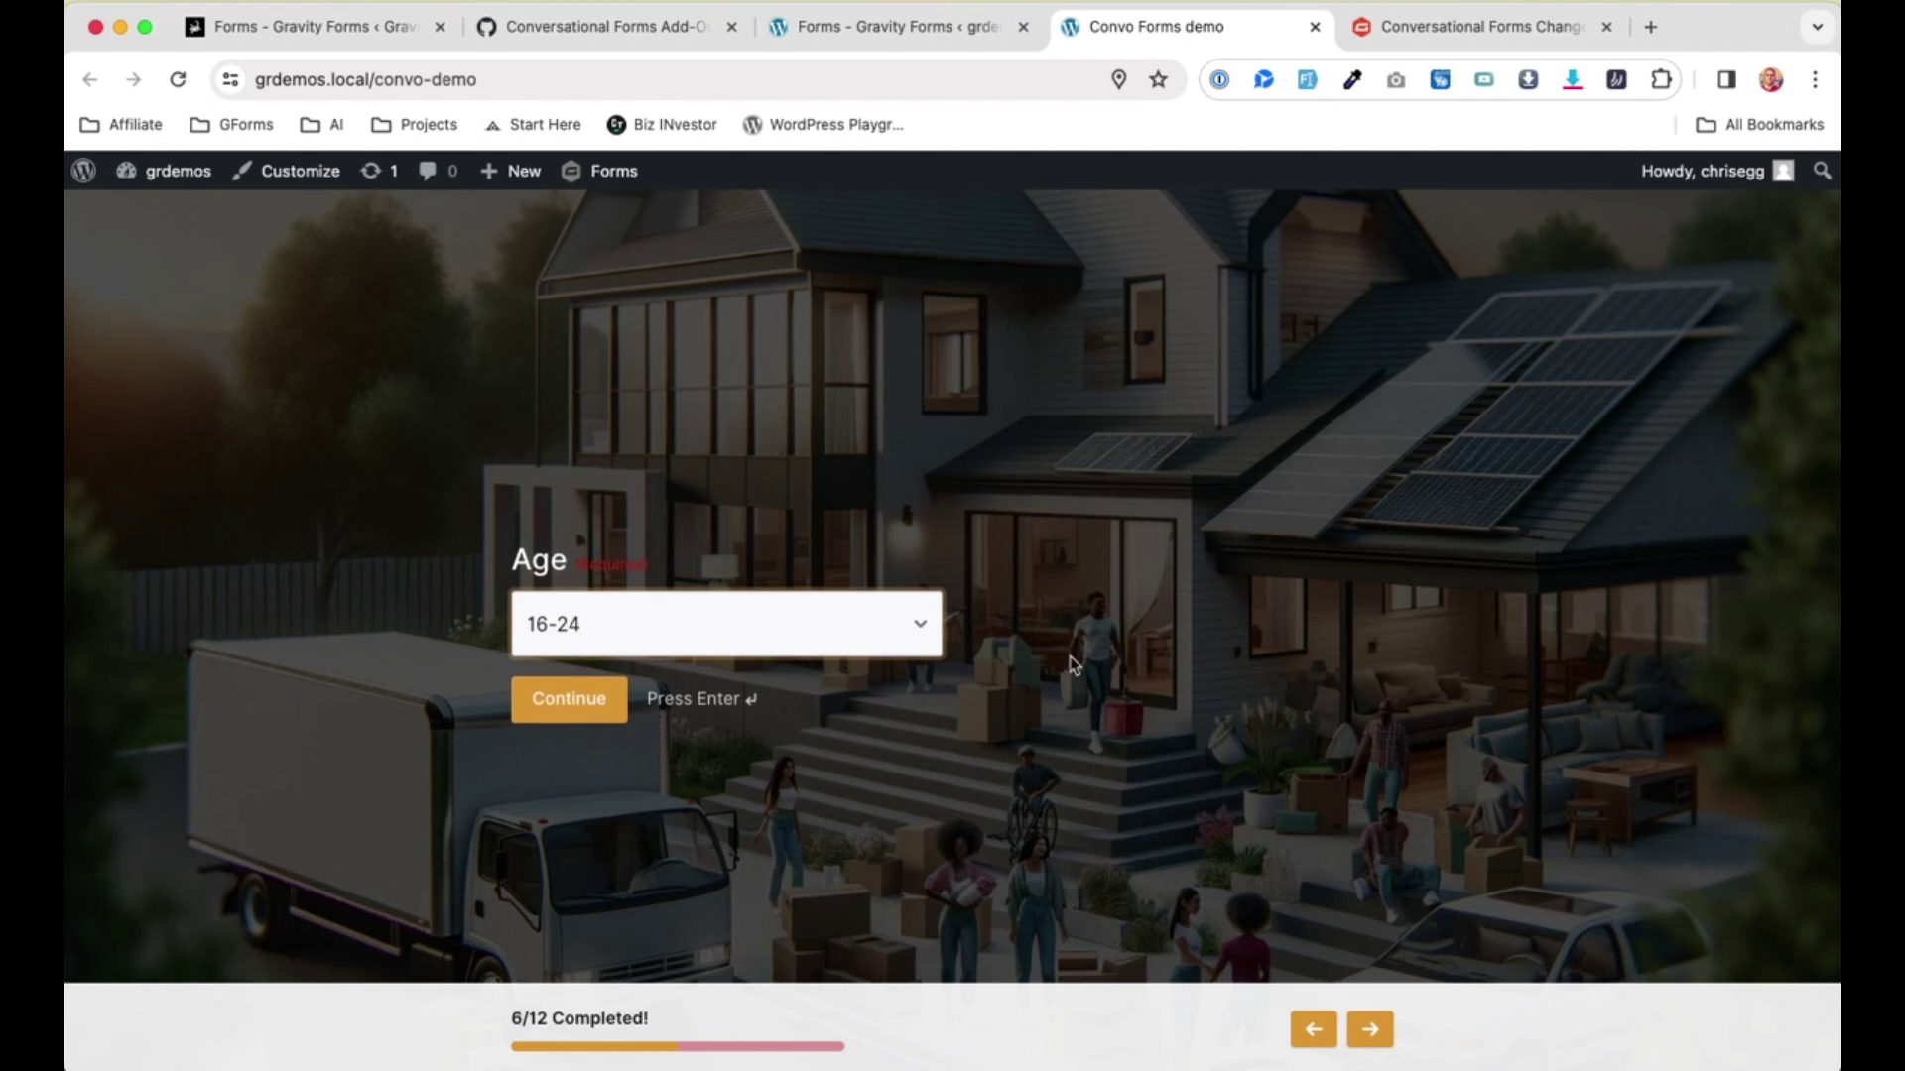
Go back to the Event Details section and move forward one question with the footer navigation.
click(1316, 1038)
click(1315, 1034)
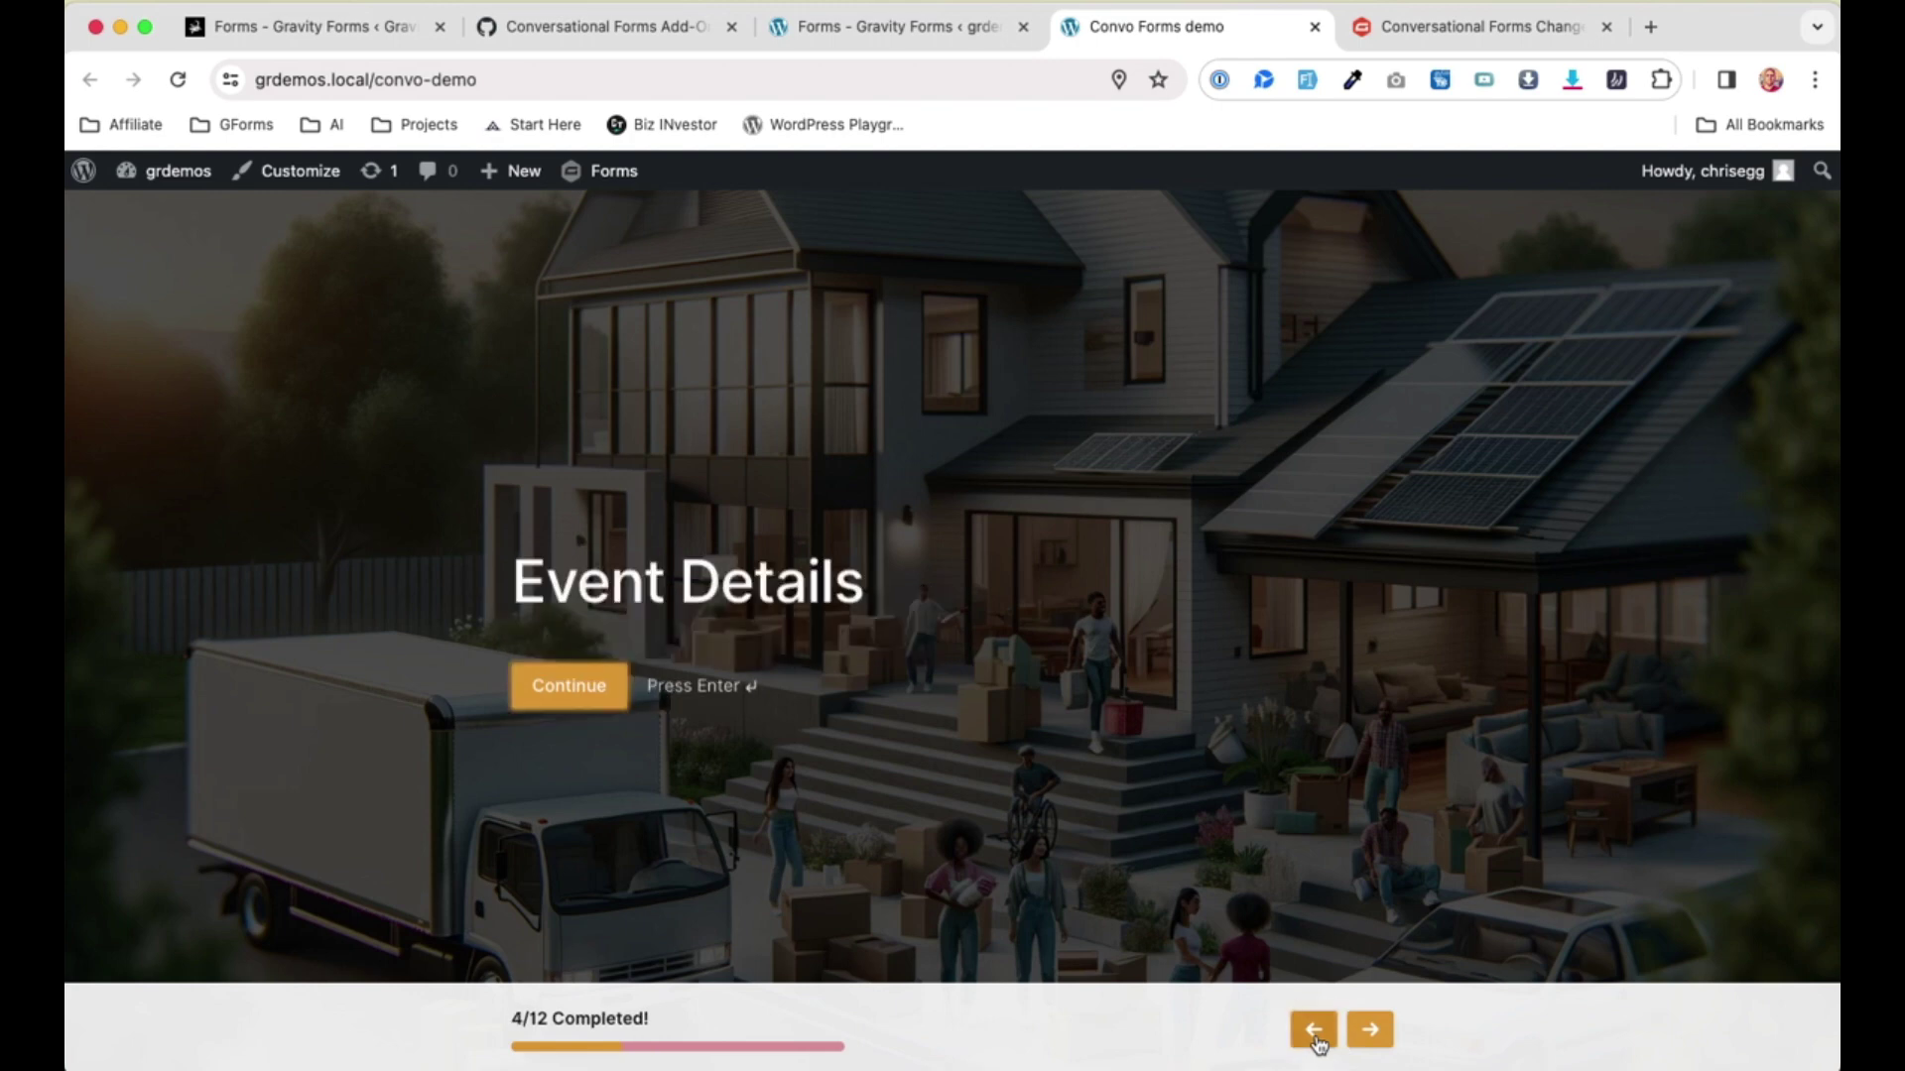
click(1371, 1032)
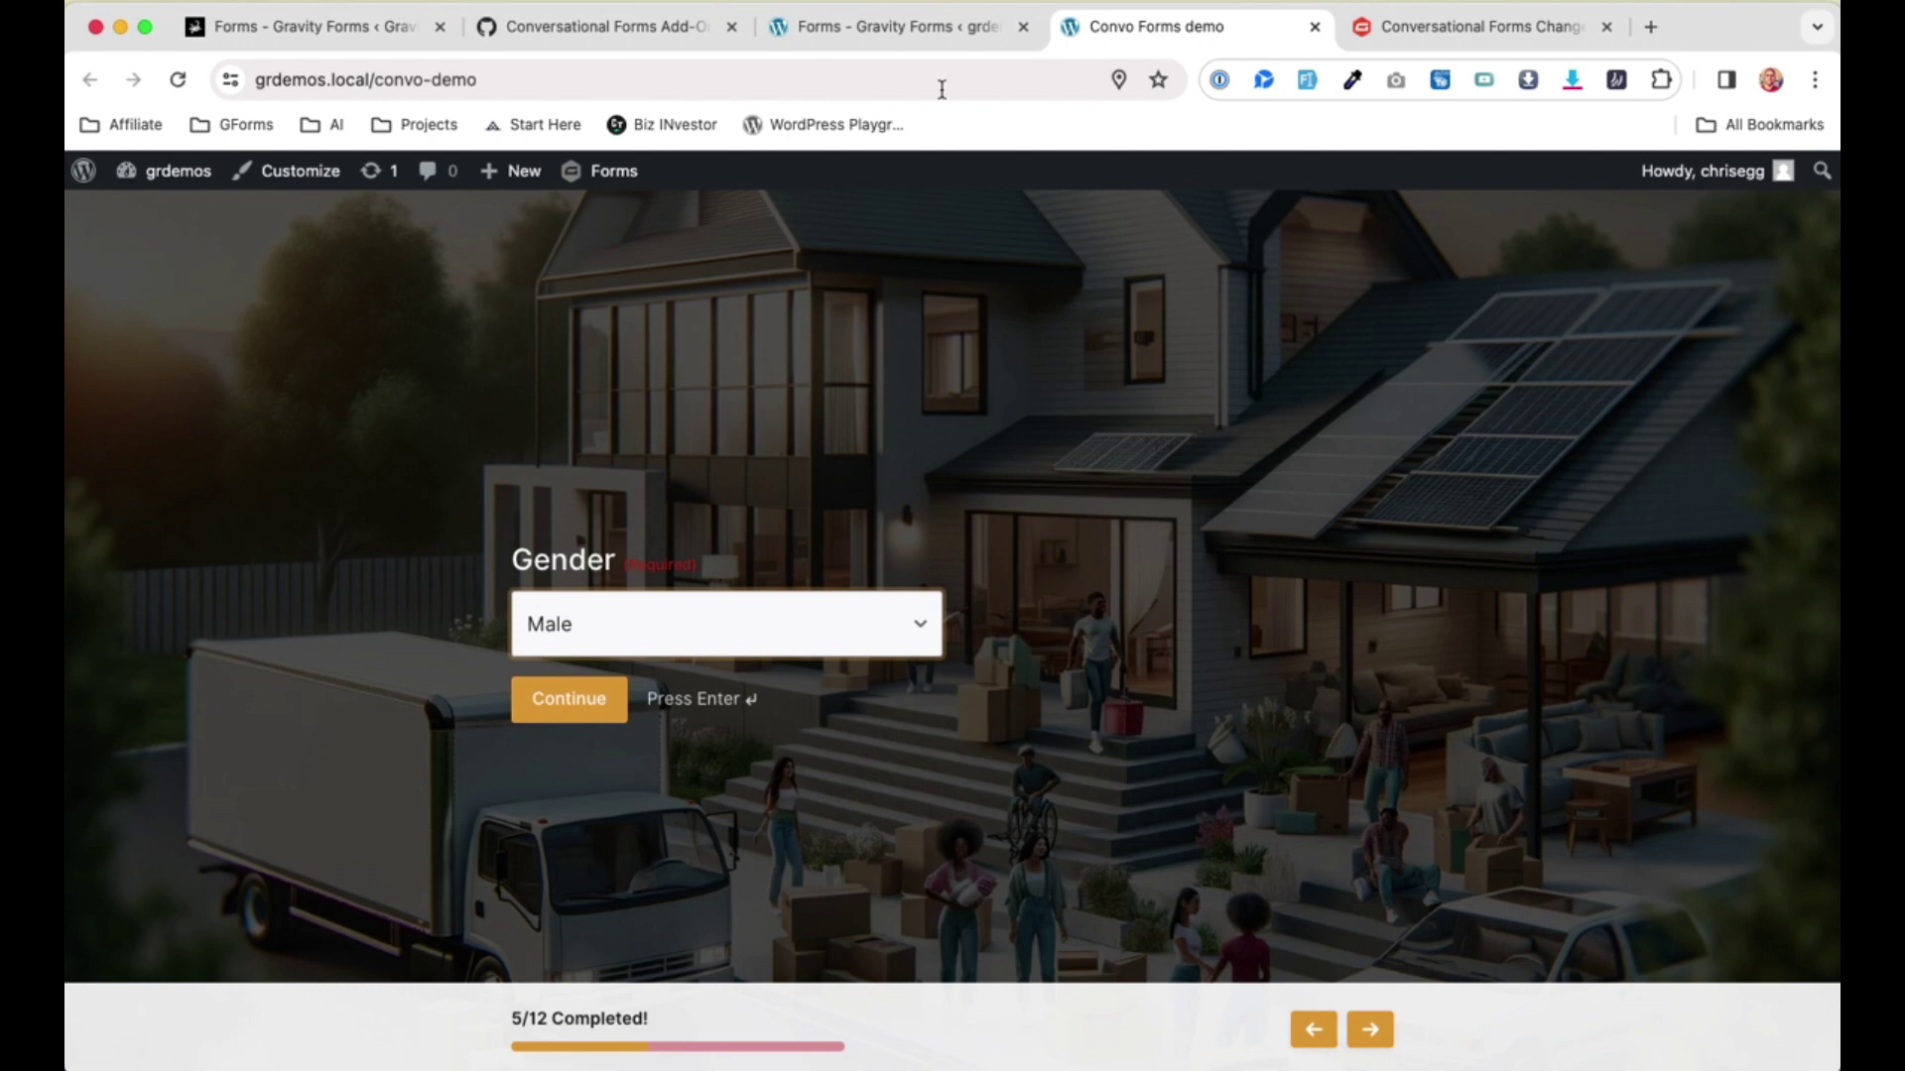
Return to the WordPress admin and import the Gravity Forms template export file through Import Forms.
click(937, 32)
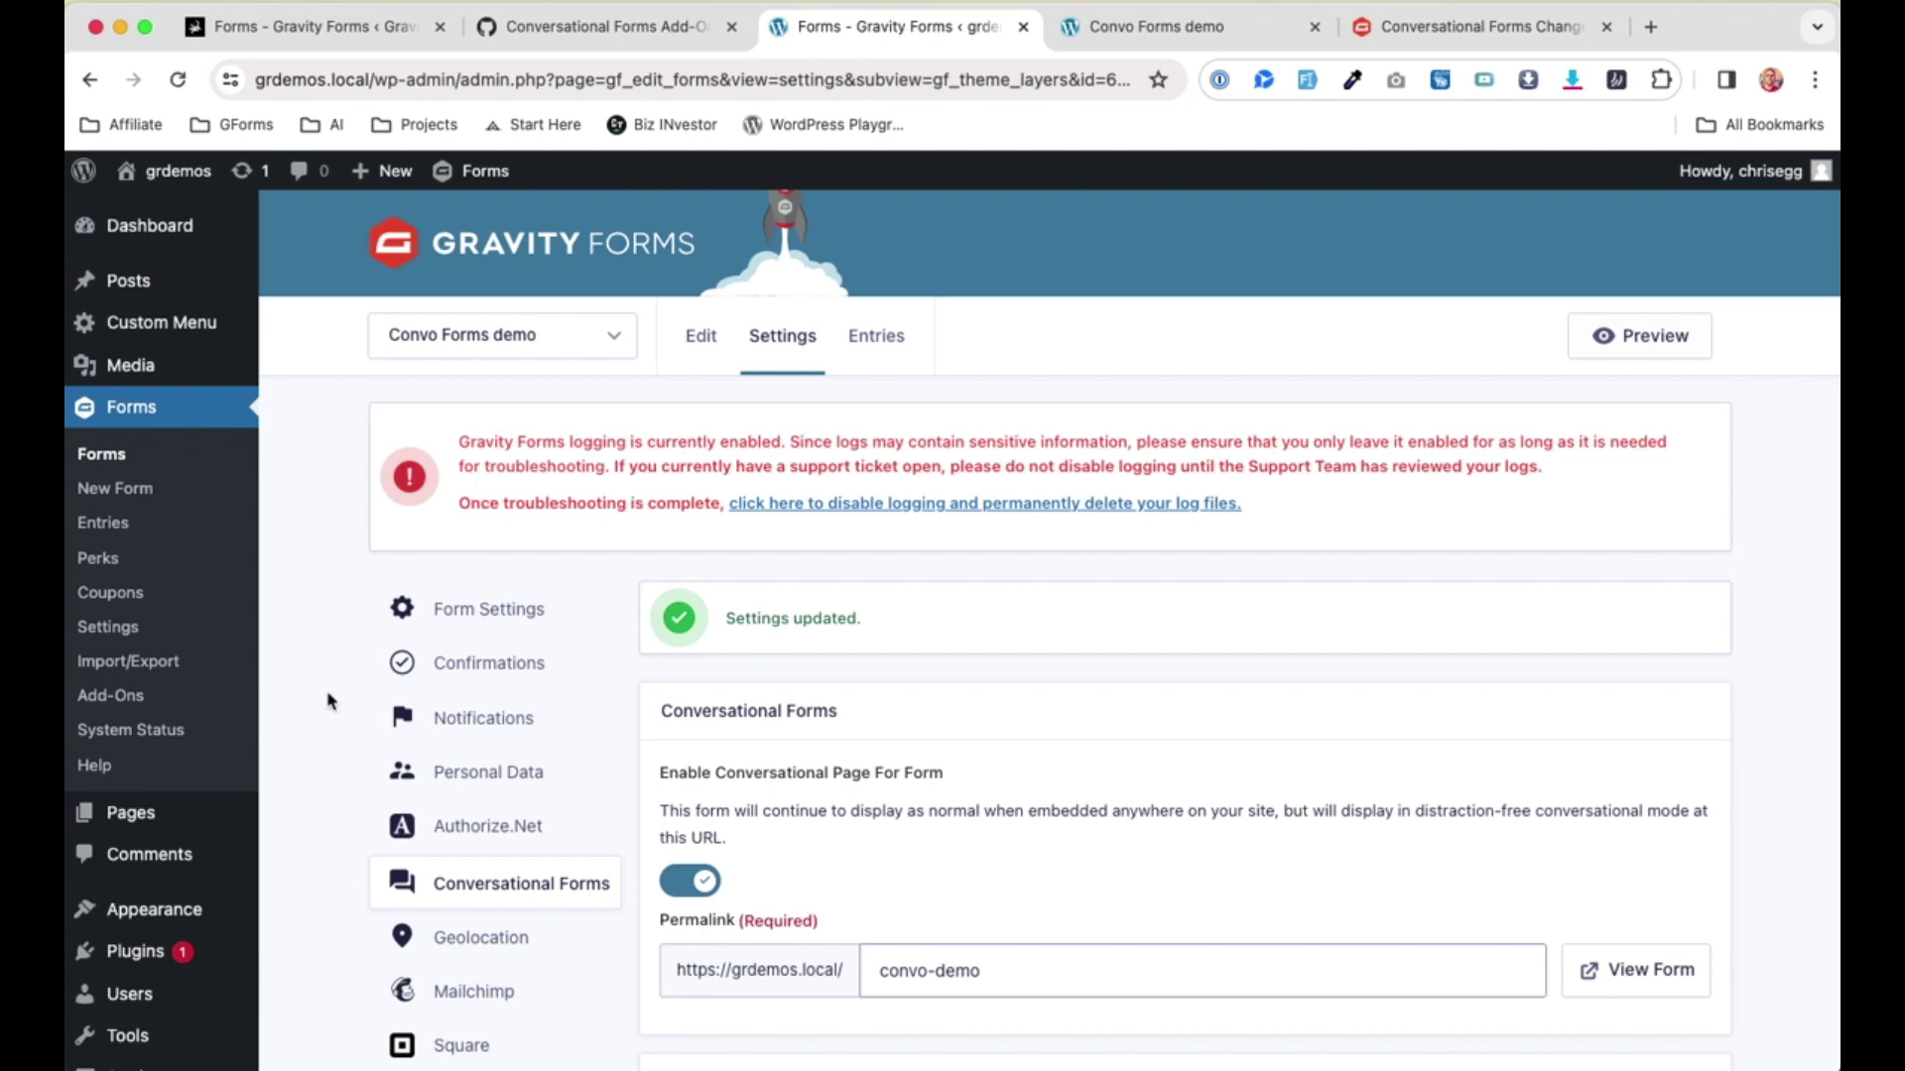
click(155, 671)
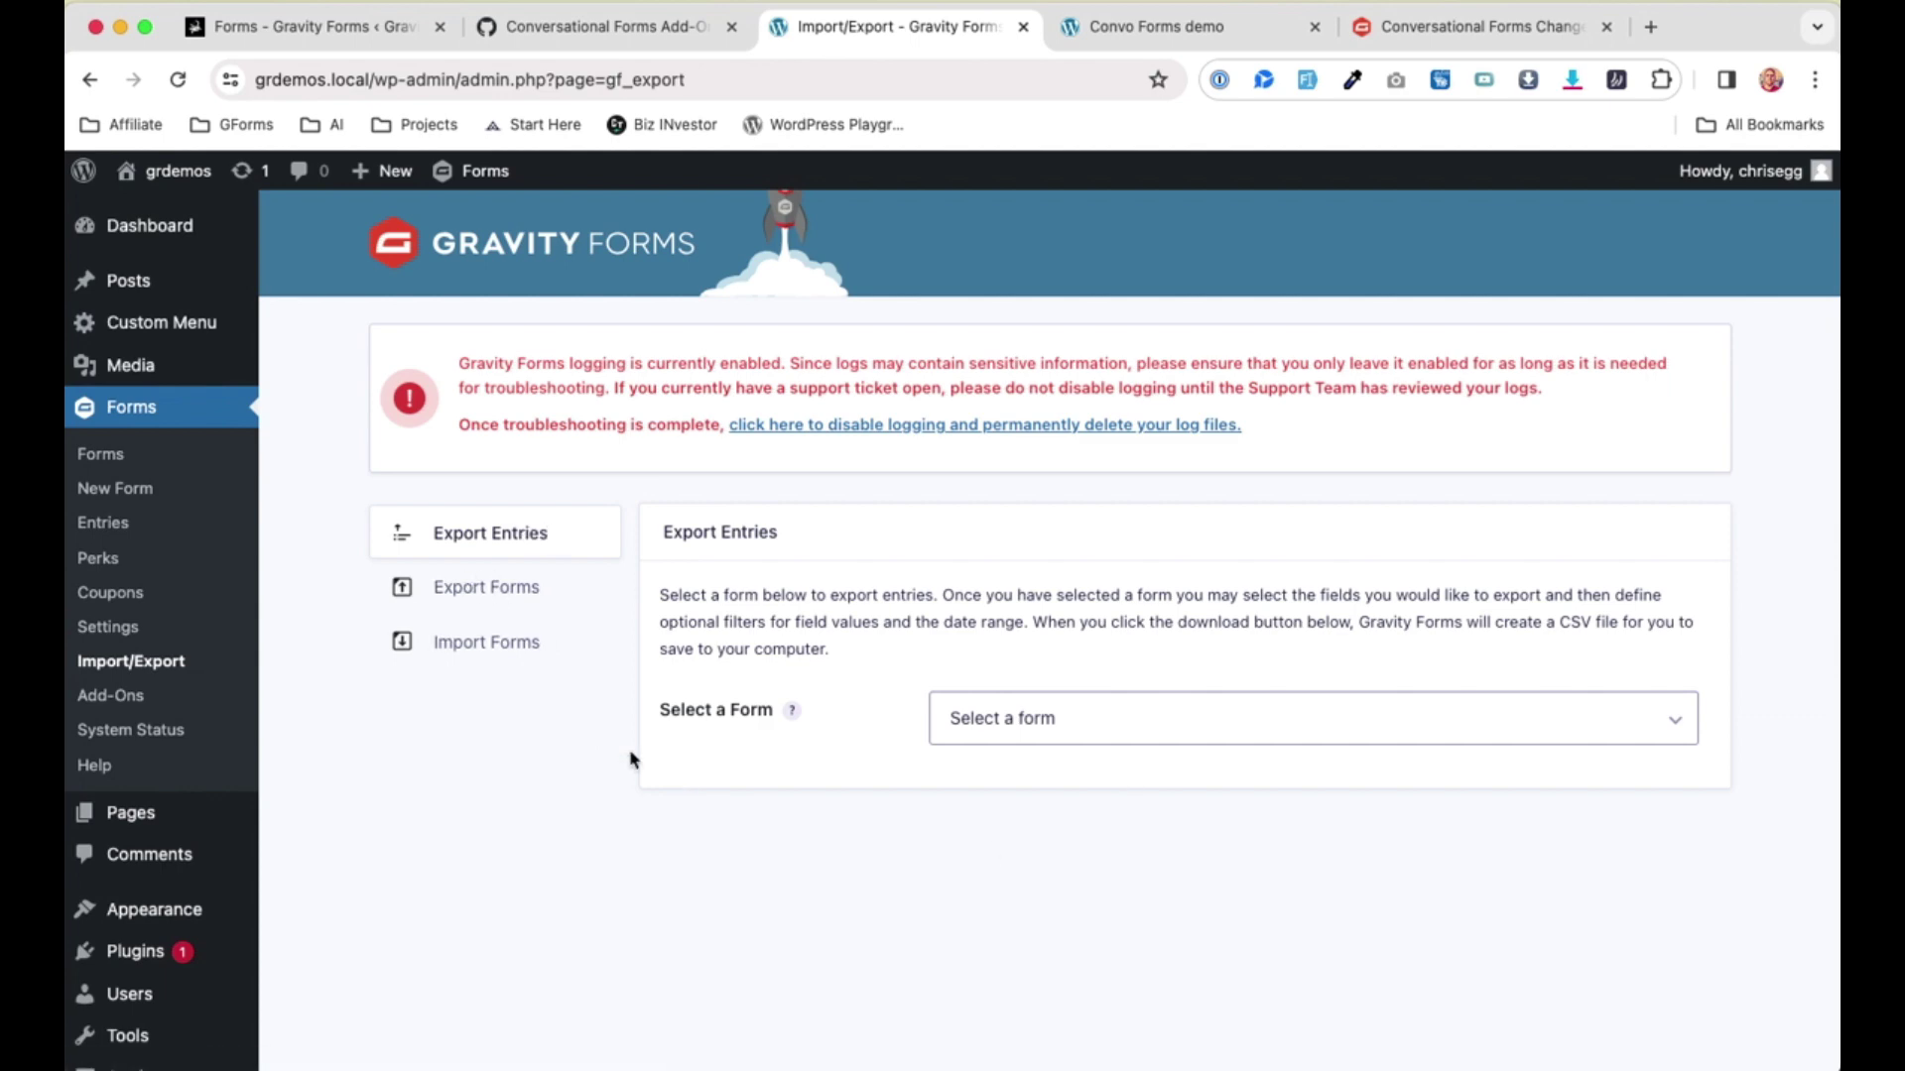
click(496, 650)
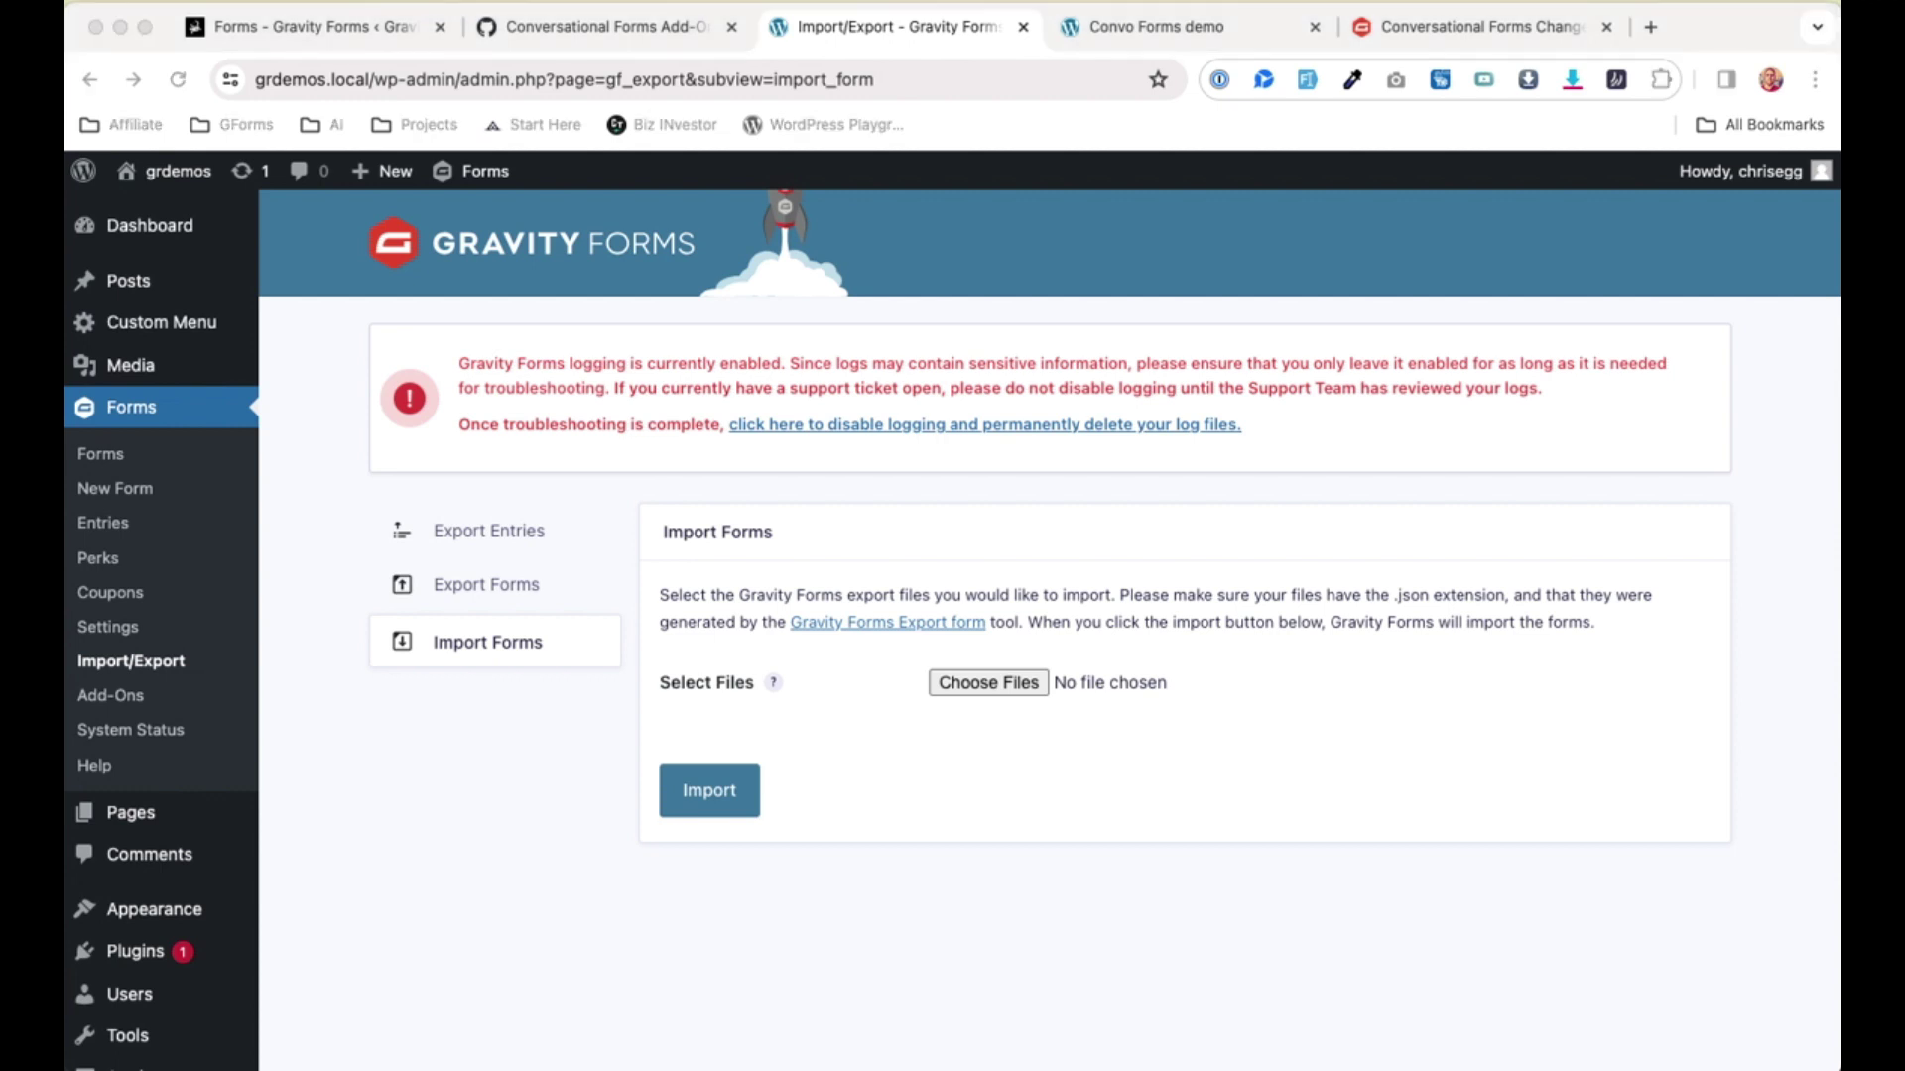
drag(1041, 793, 992, 684)
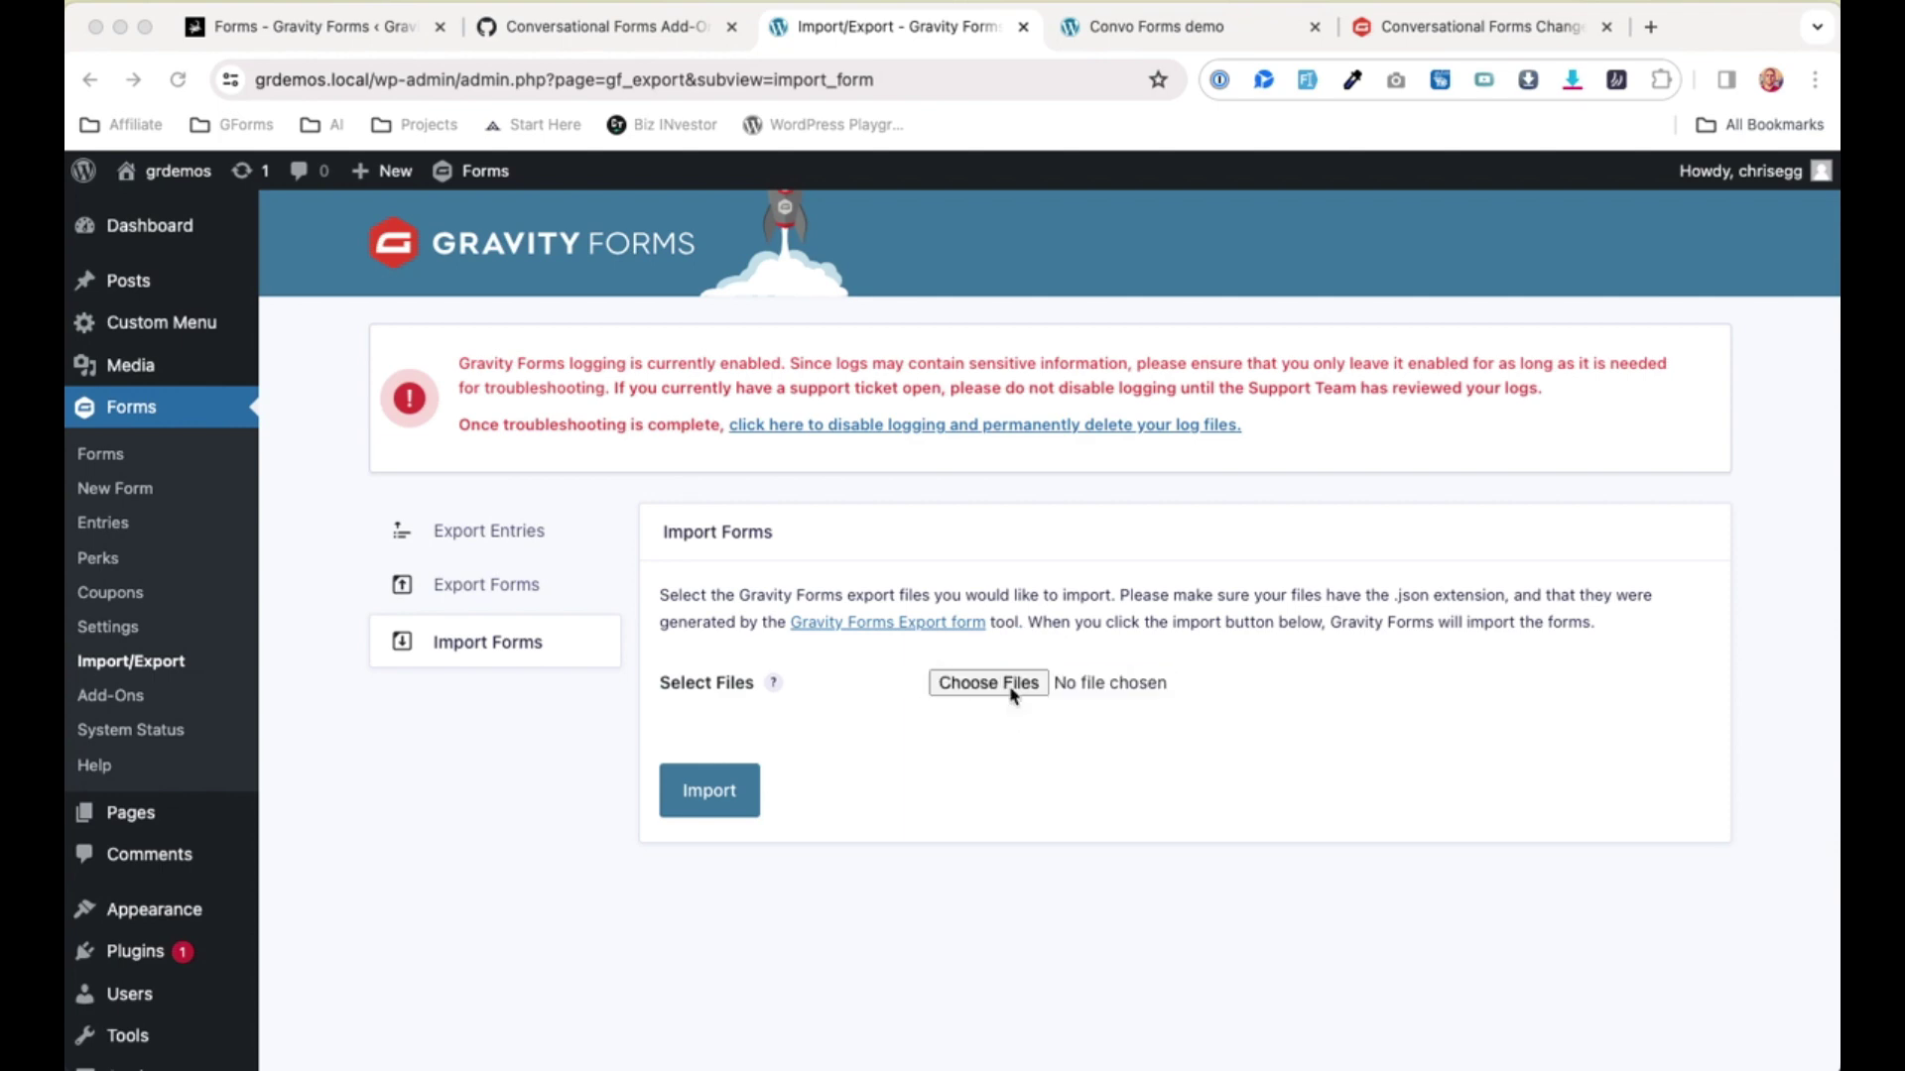
click(710, 791)
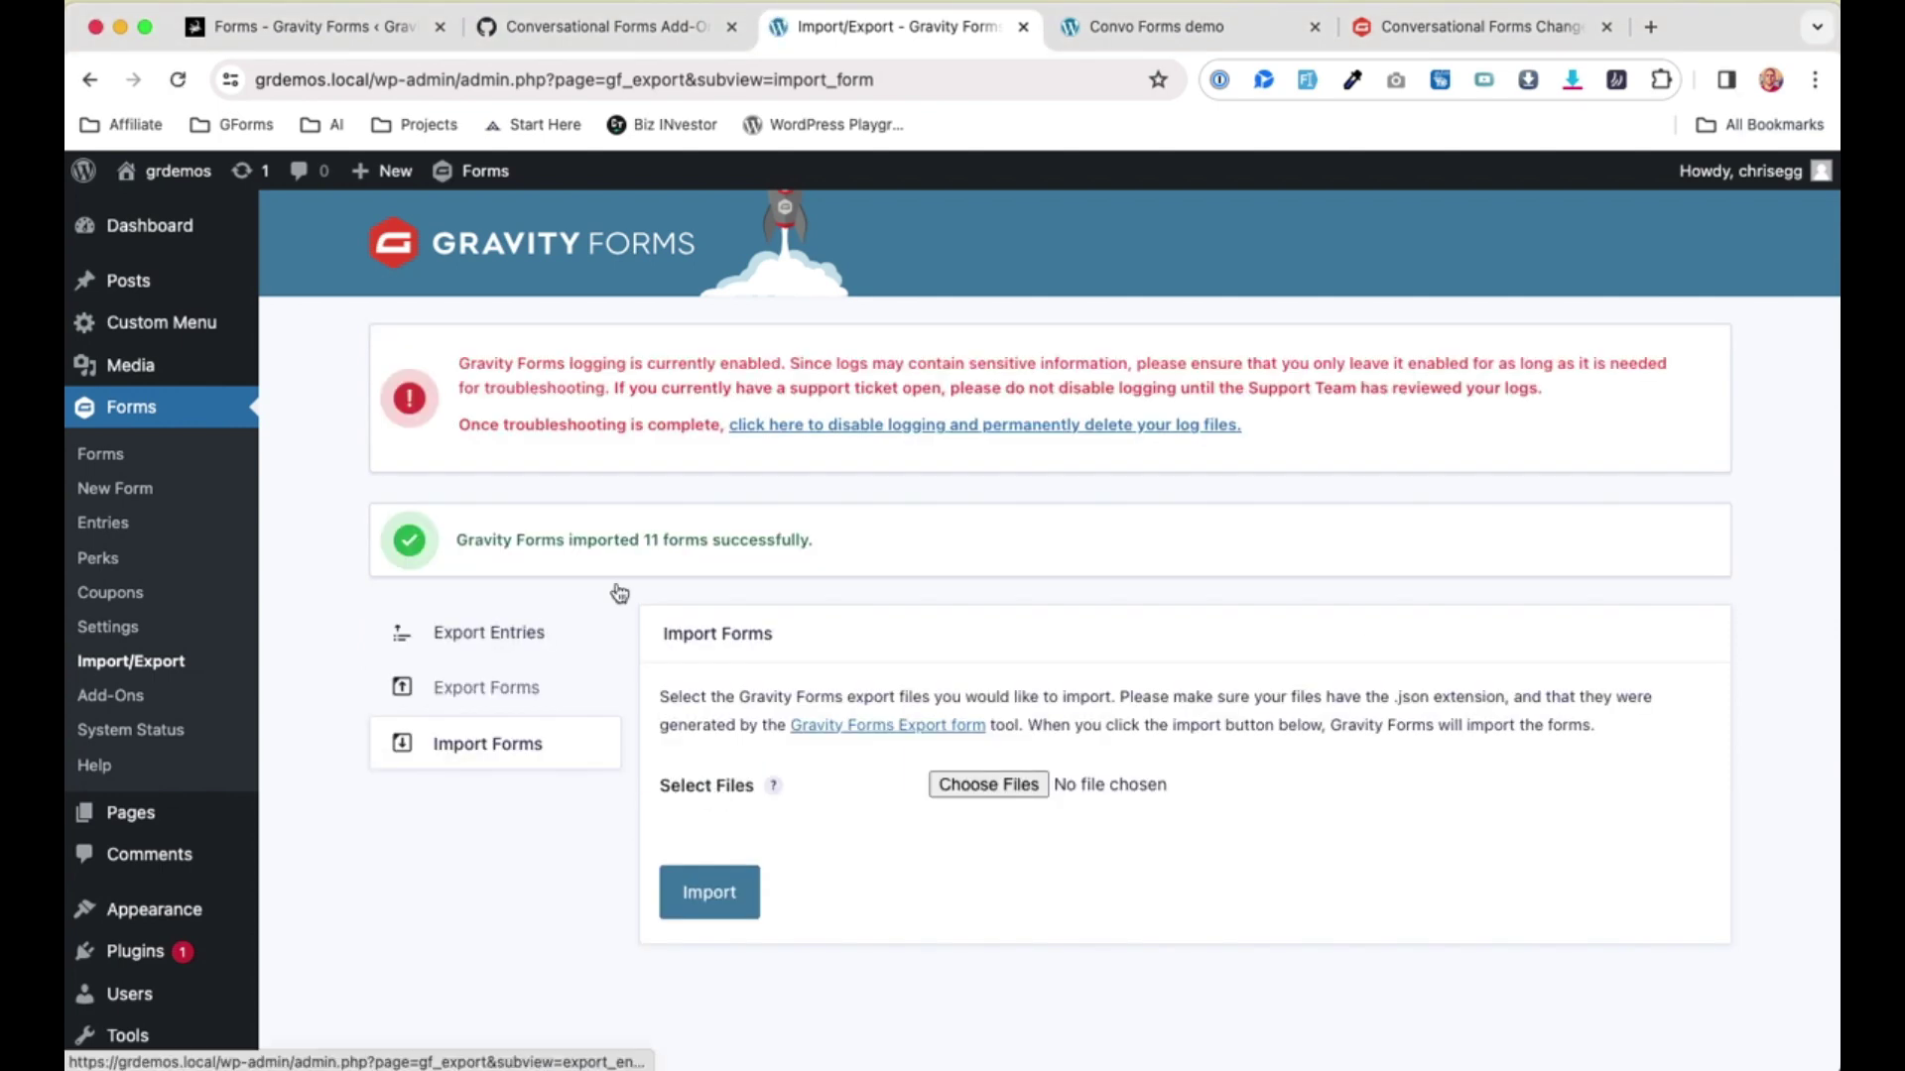
Open the forms list and sort it by ID in descending order.
click(148, 454)
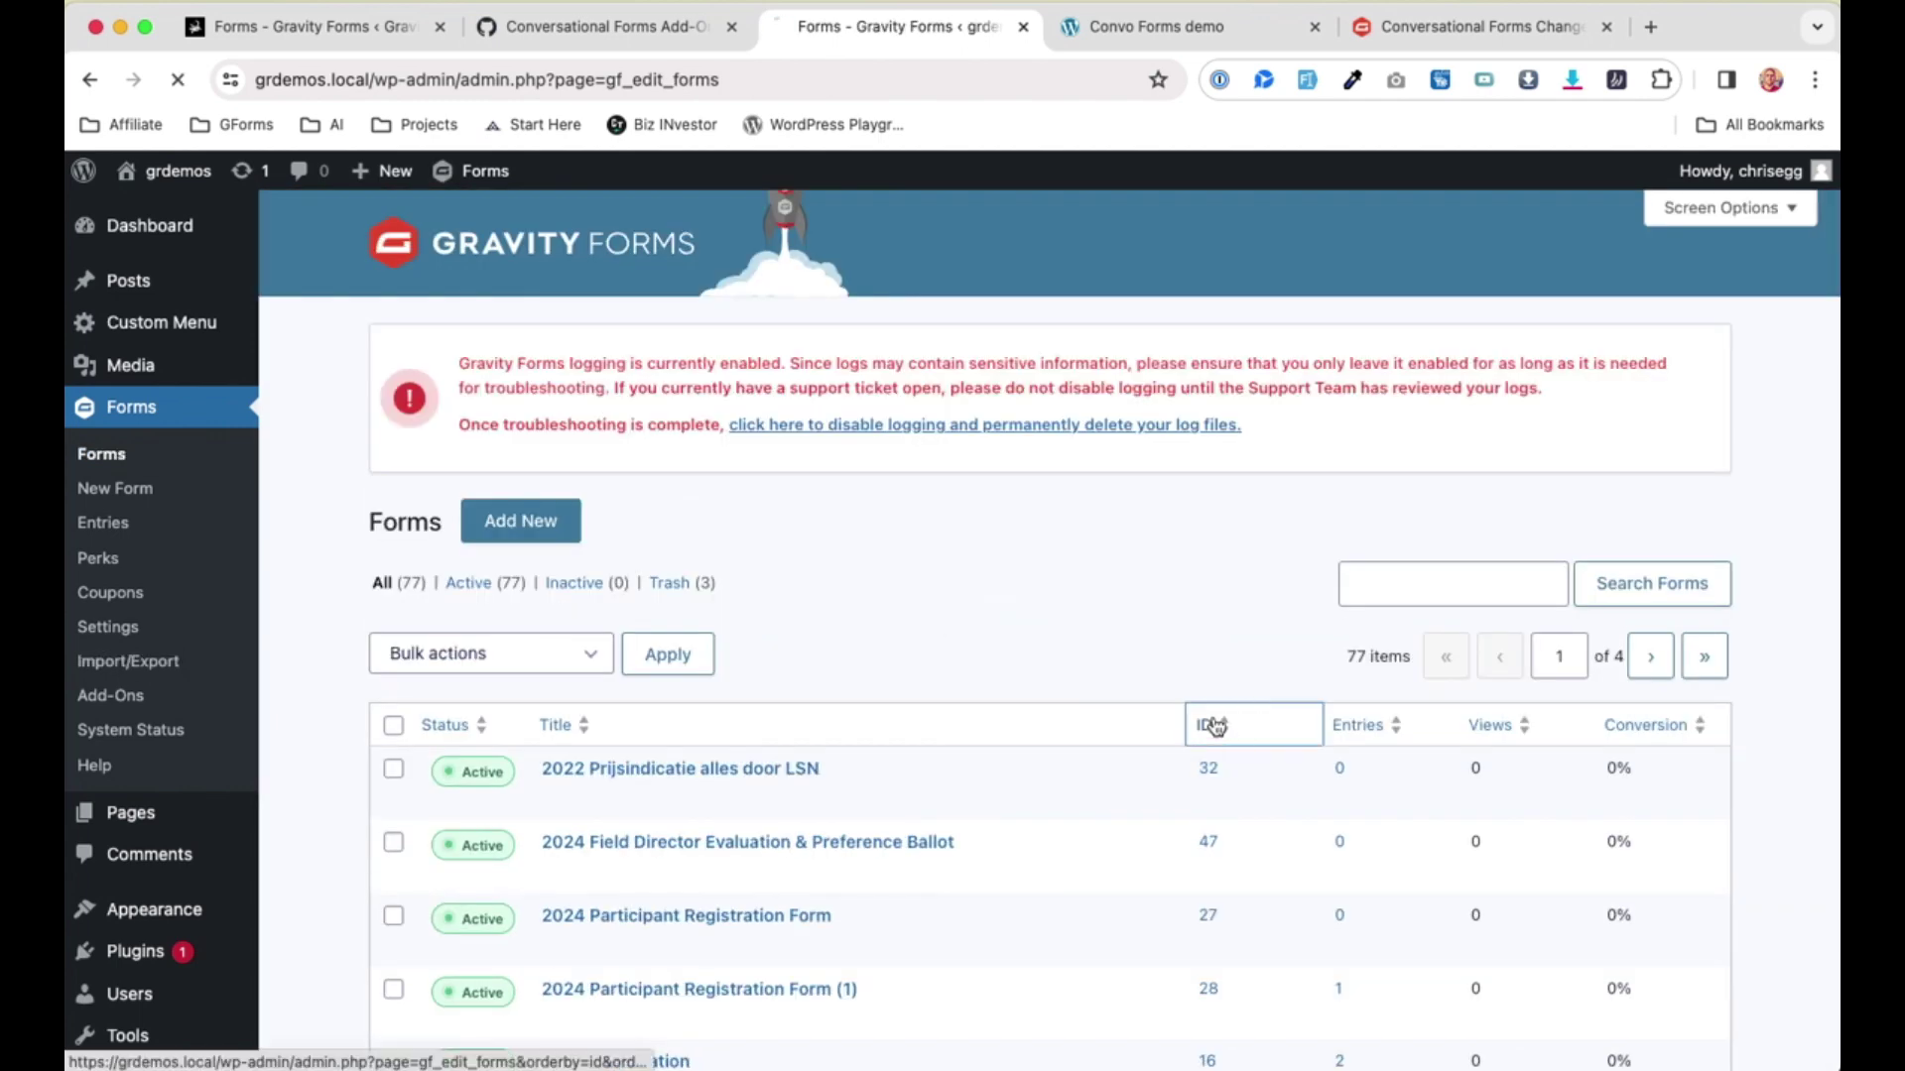
click(1216, 727)
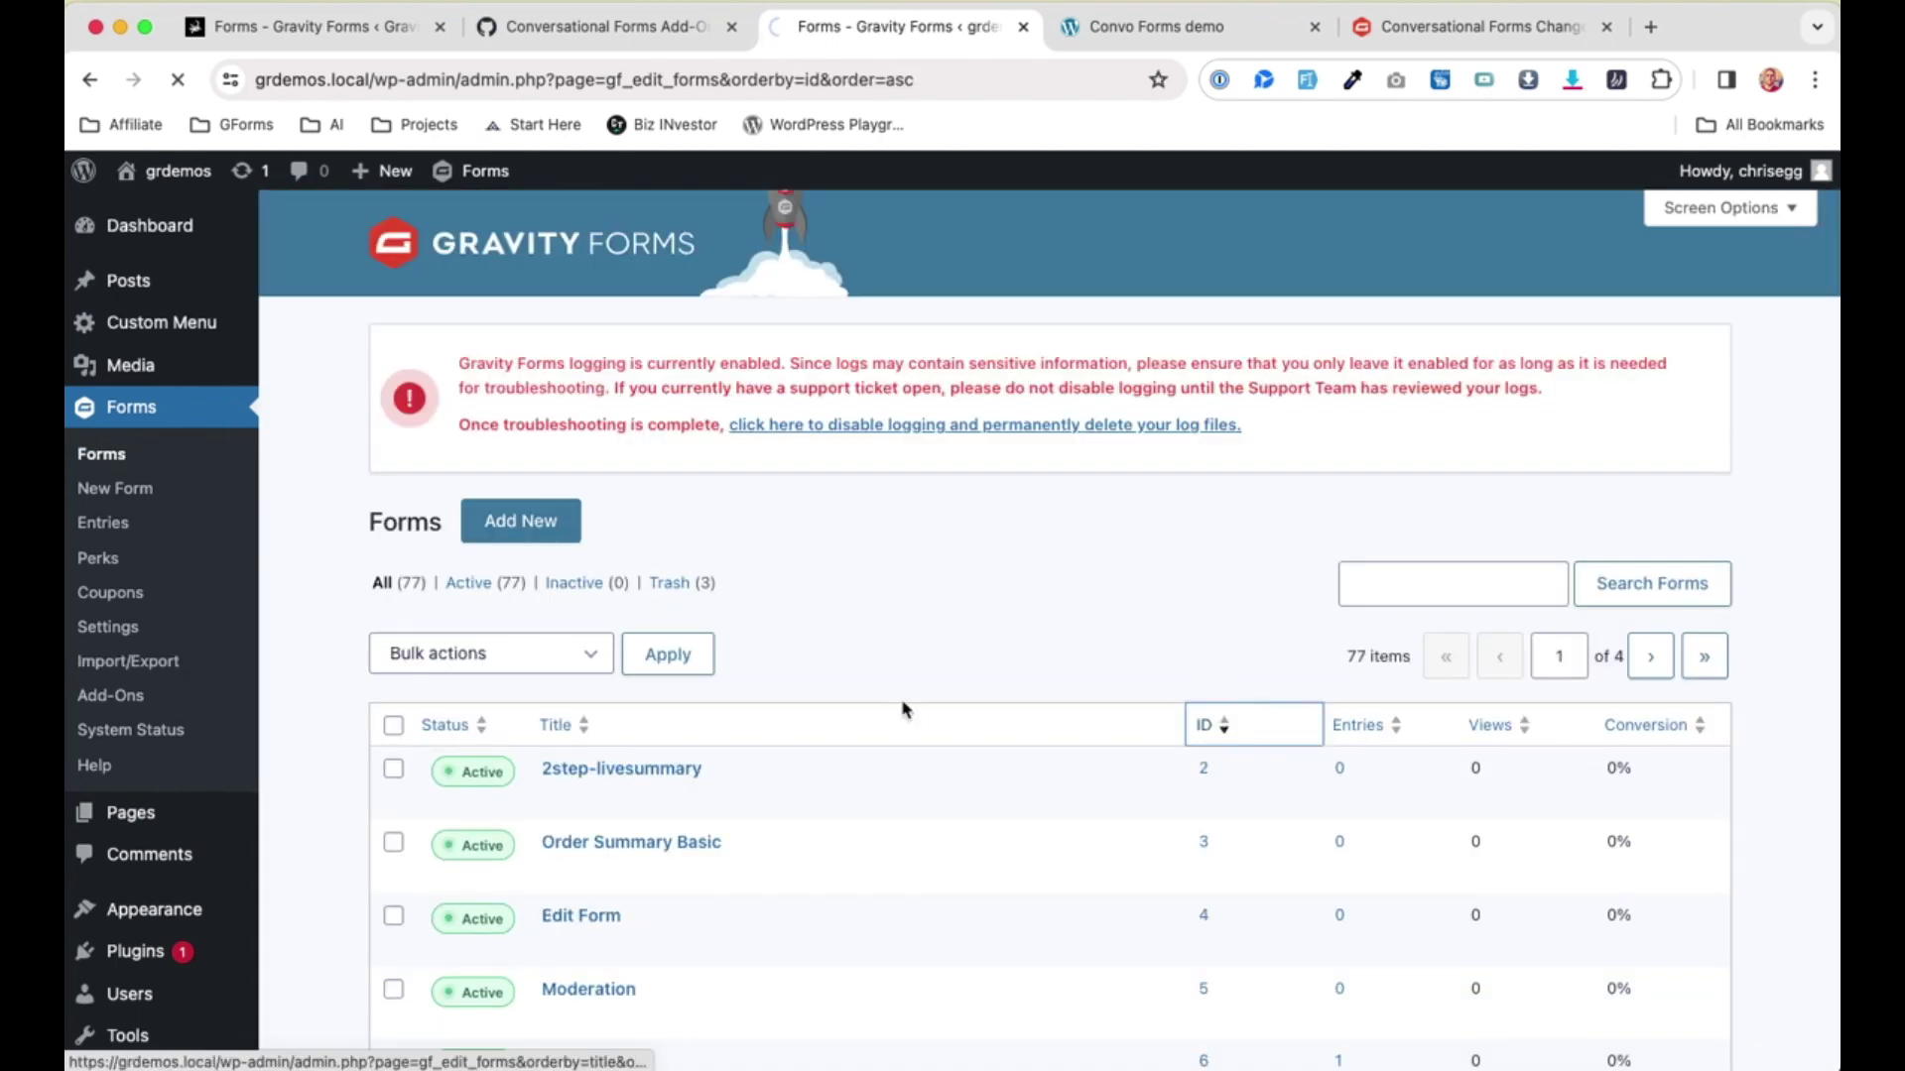
scroll(645, 754, down, 3)
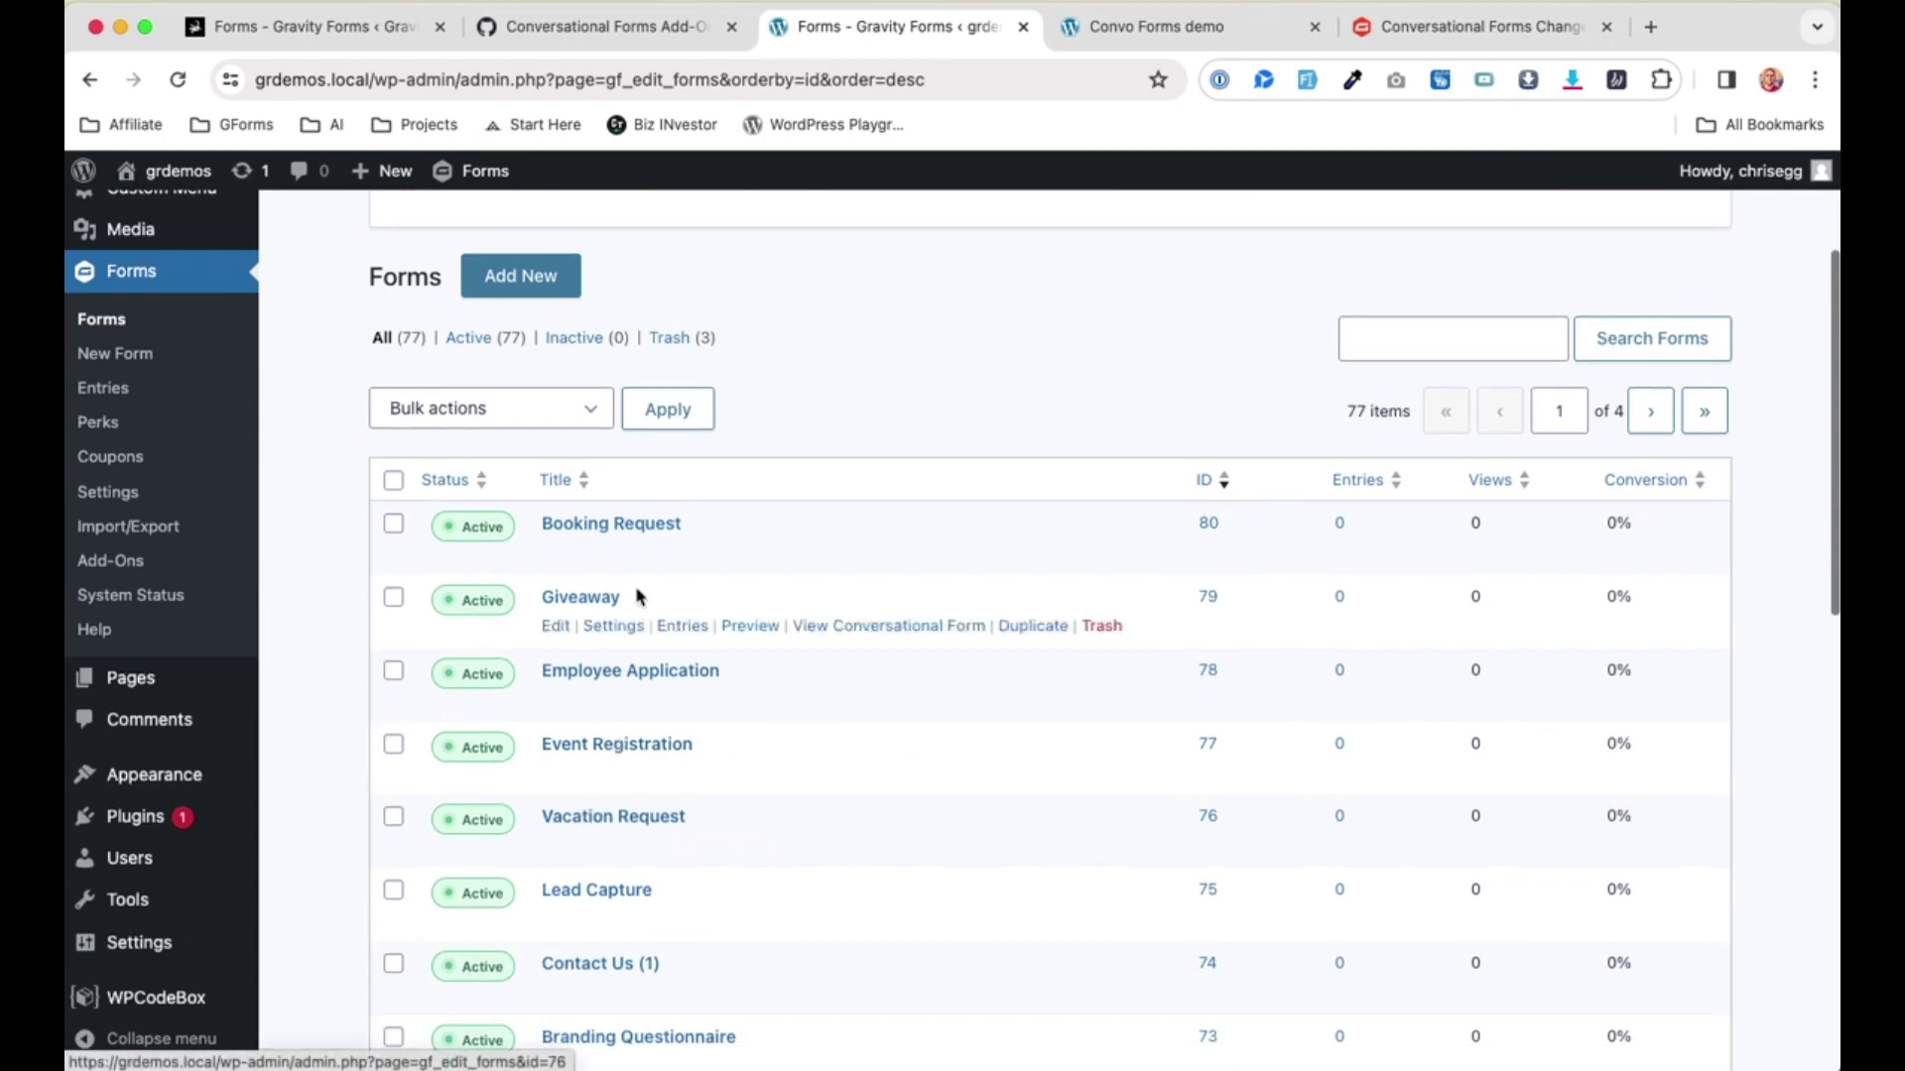
Open the Employee Application form's conversational page in a new browser tab, close the Convo Forms demo tab, and switch to the new page.
scroll(639, 595, down, 2)
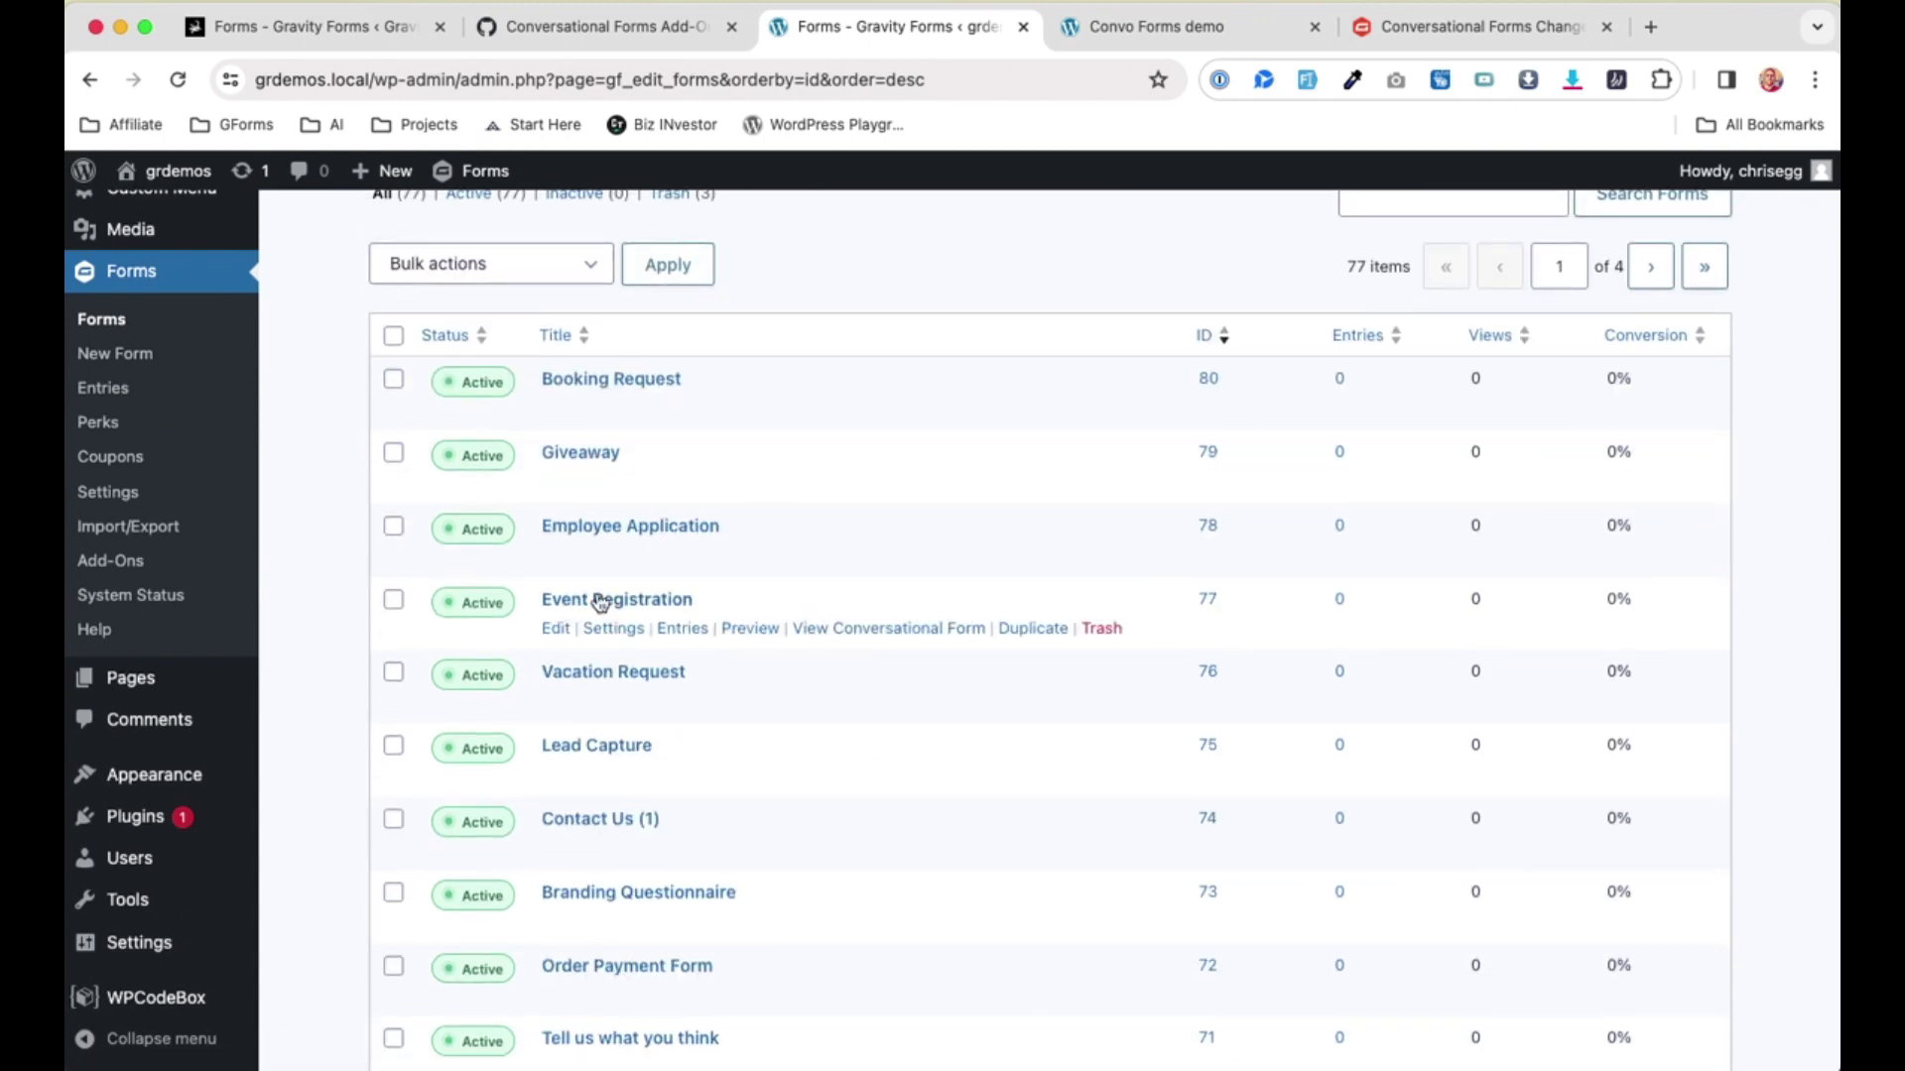
scroll(734, 694, down, 2)
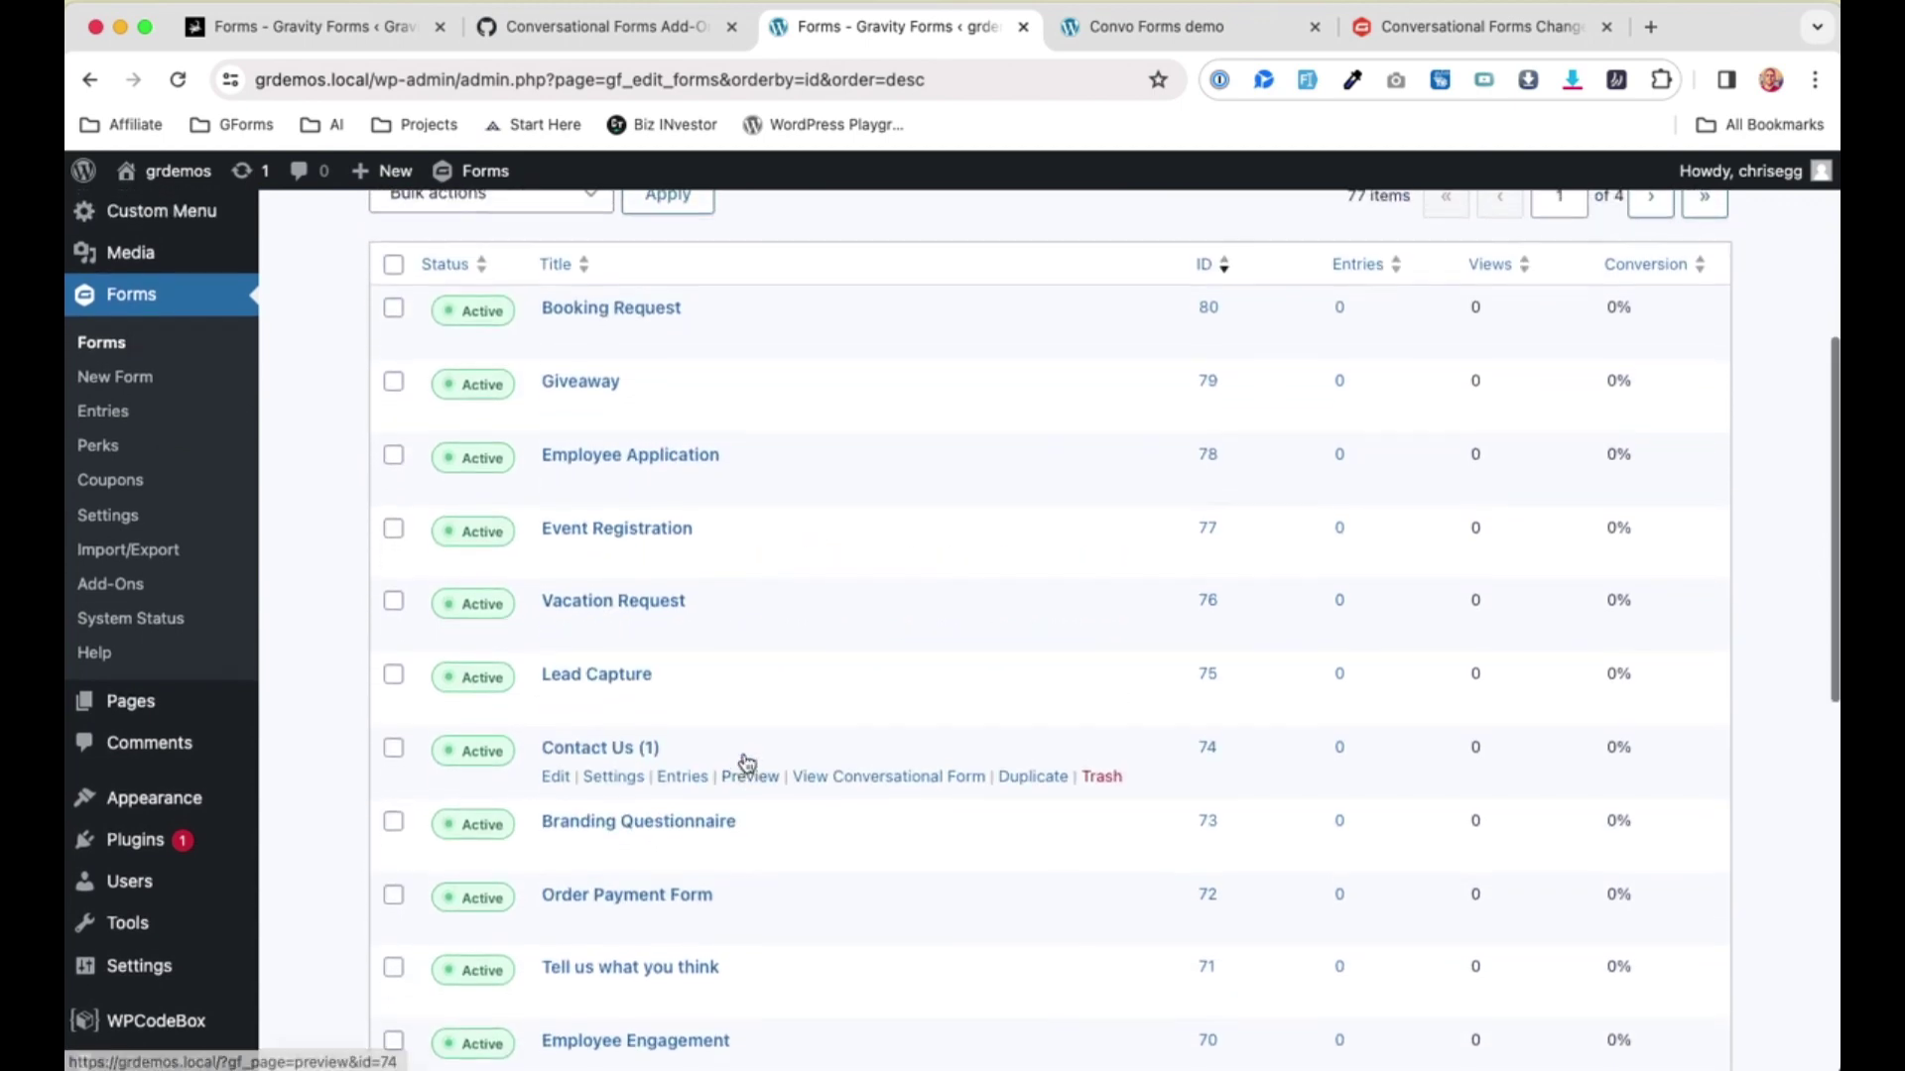
scroll(746, 762, up, 1)
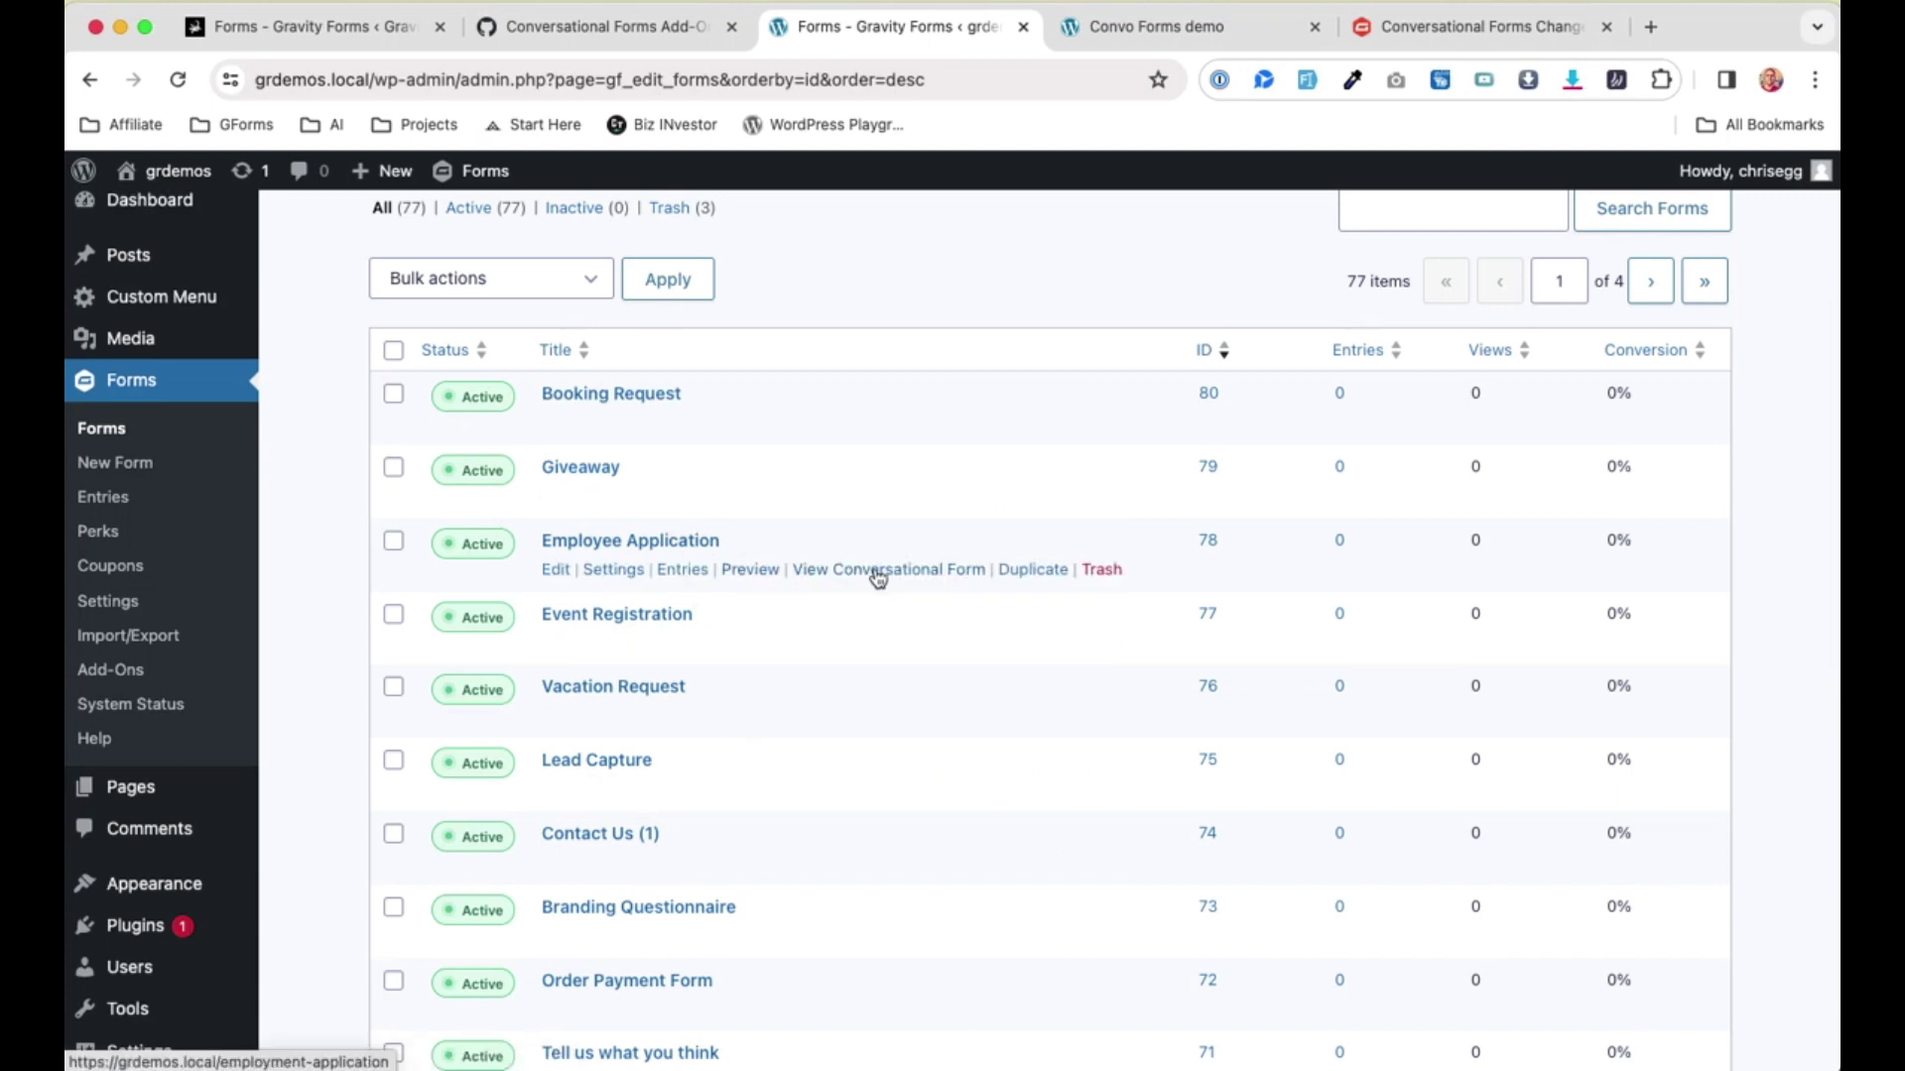
right_click(886, 577)
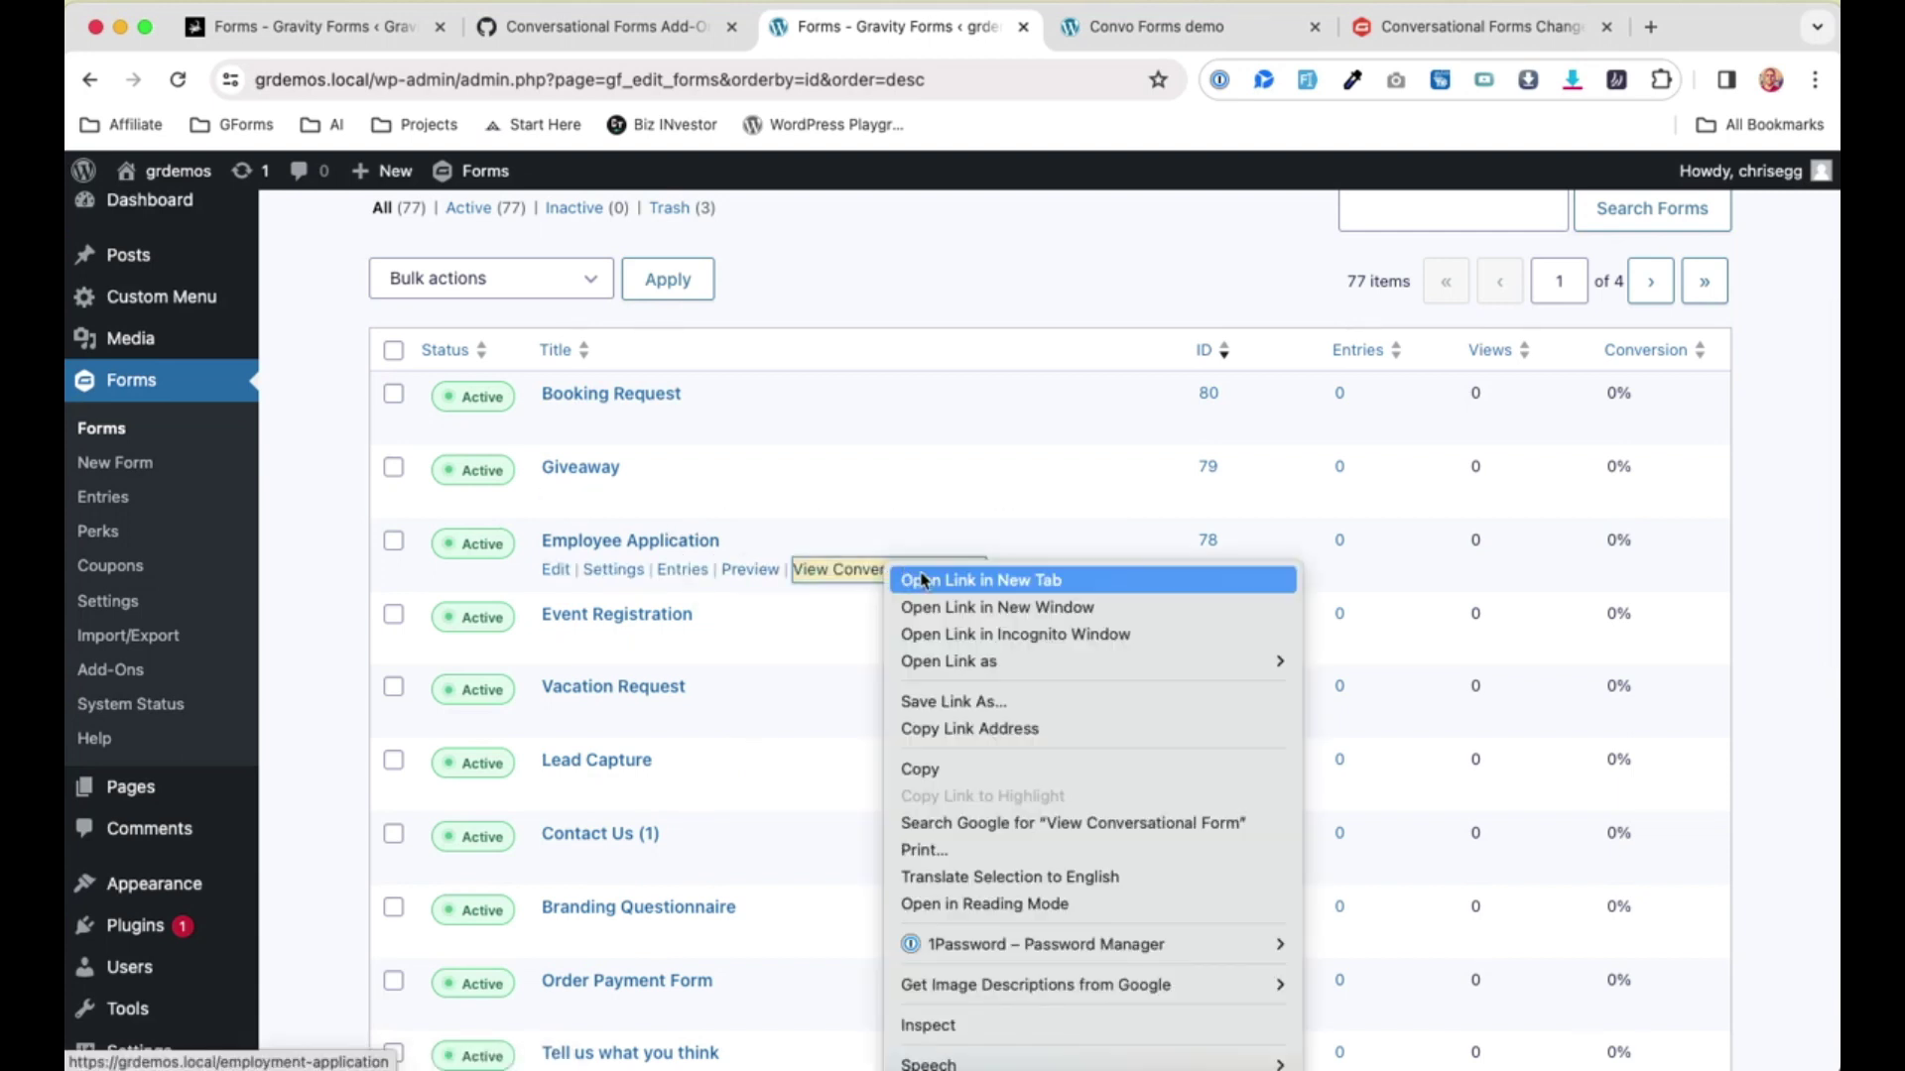
click(924, 581)
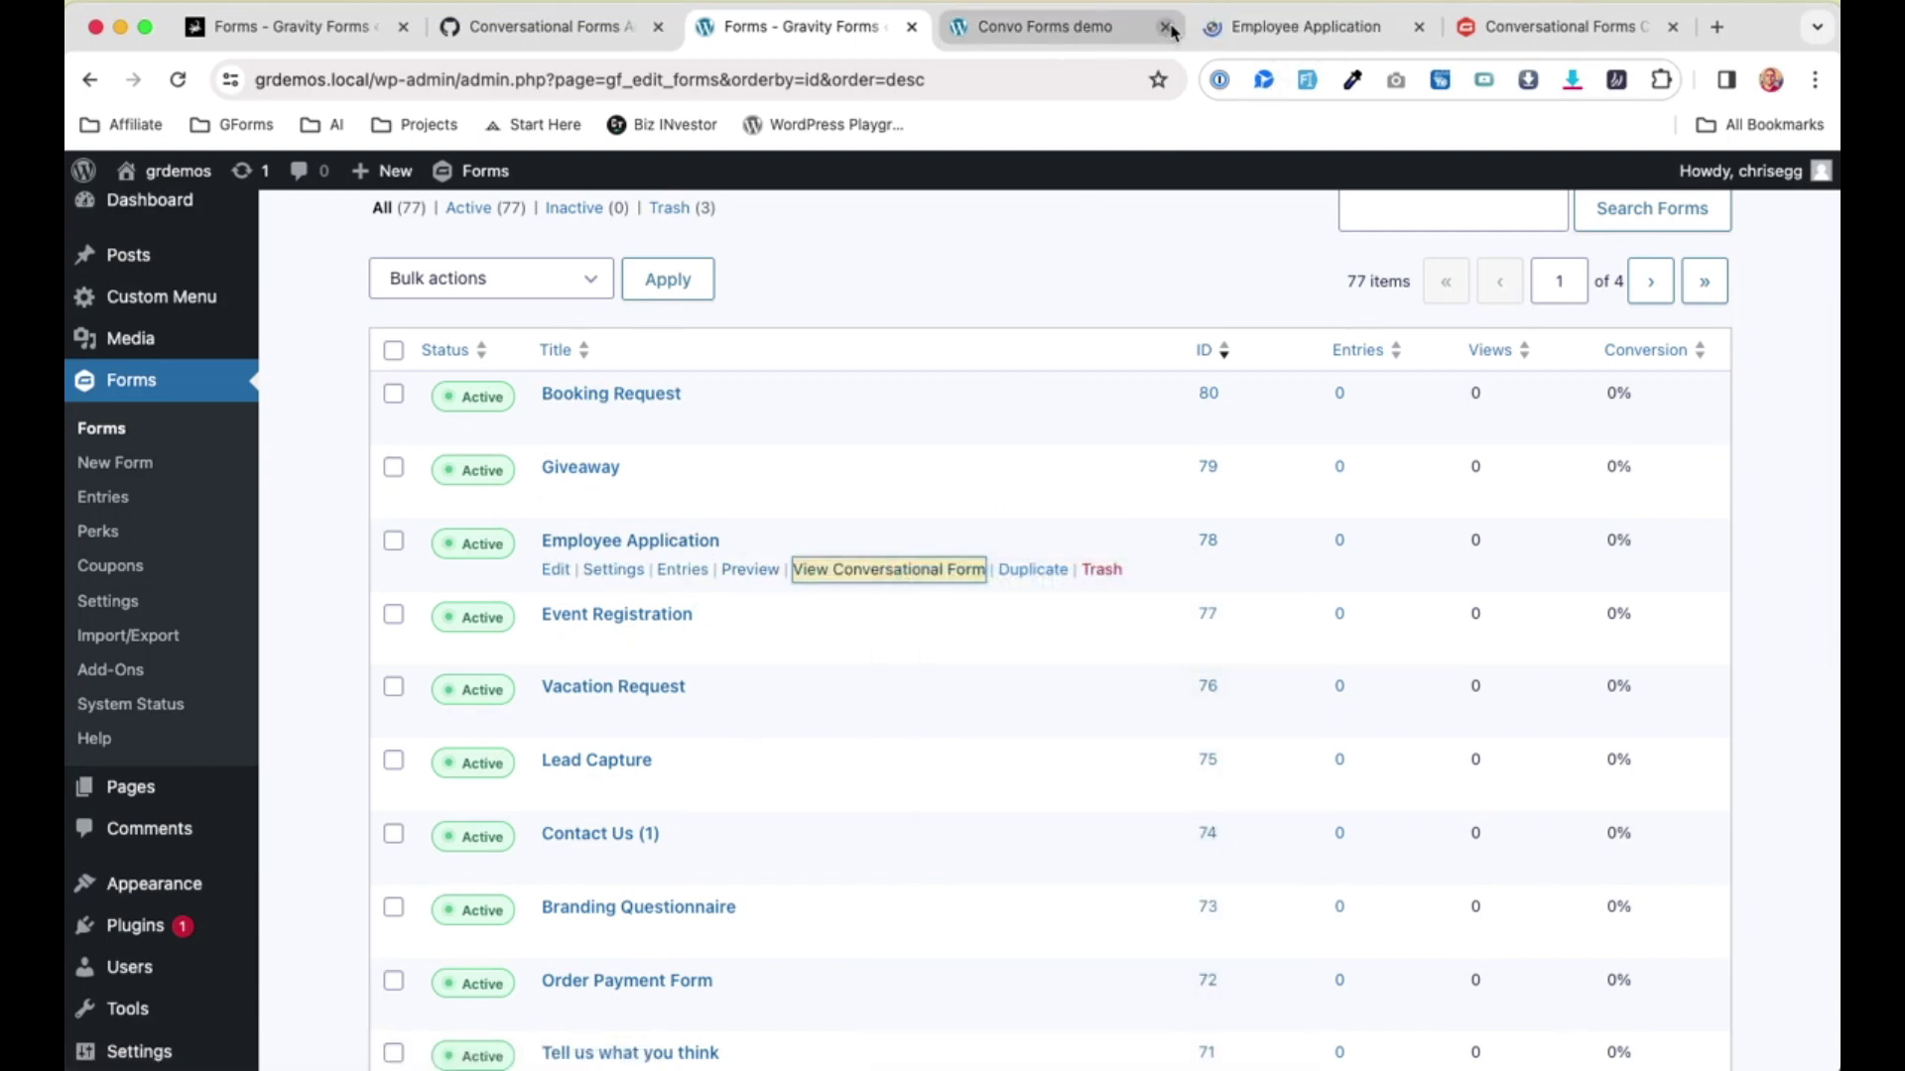
click(1165, 26)
click(1099, 30)
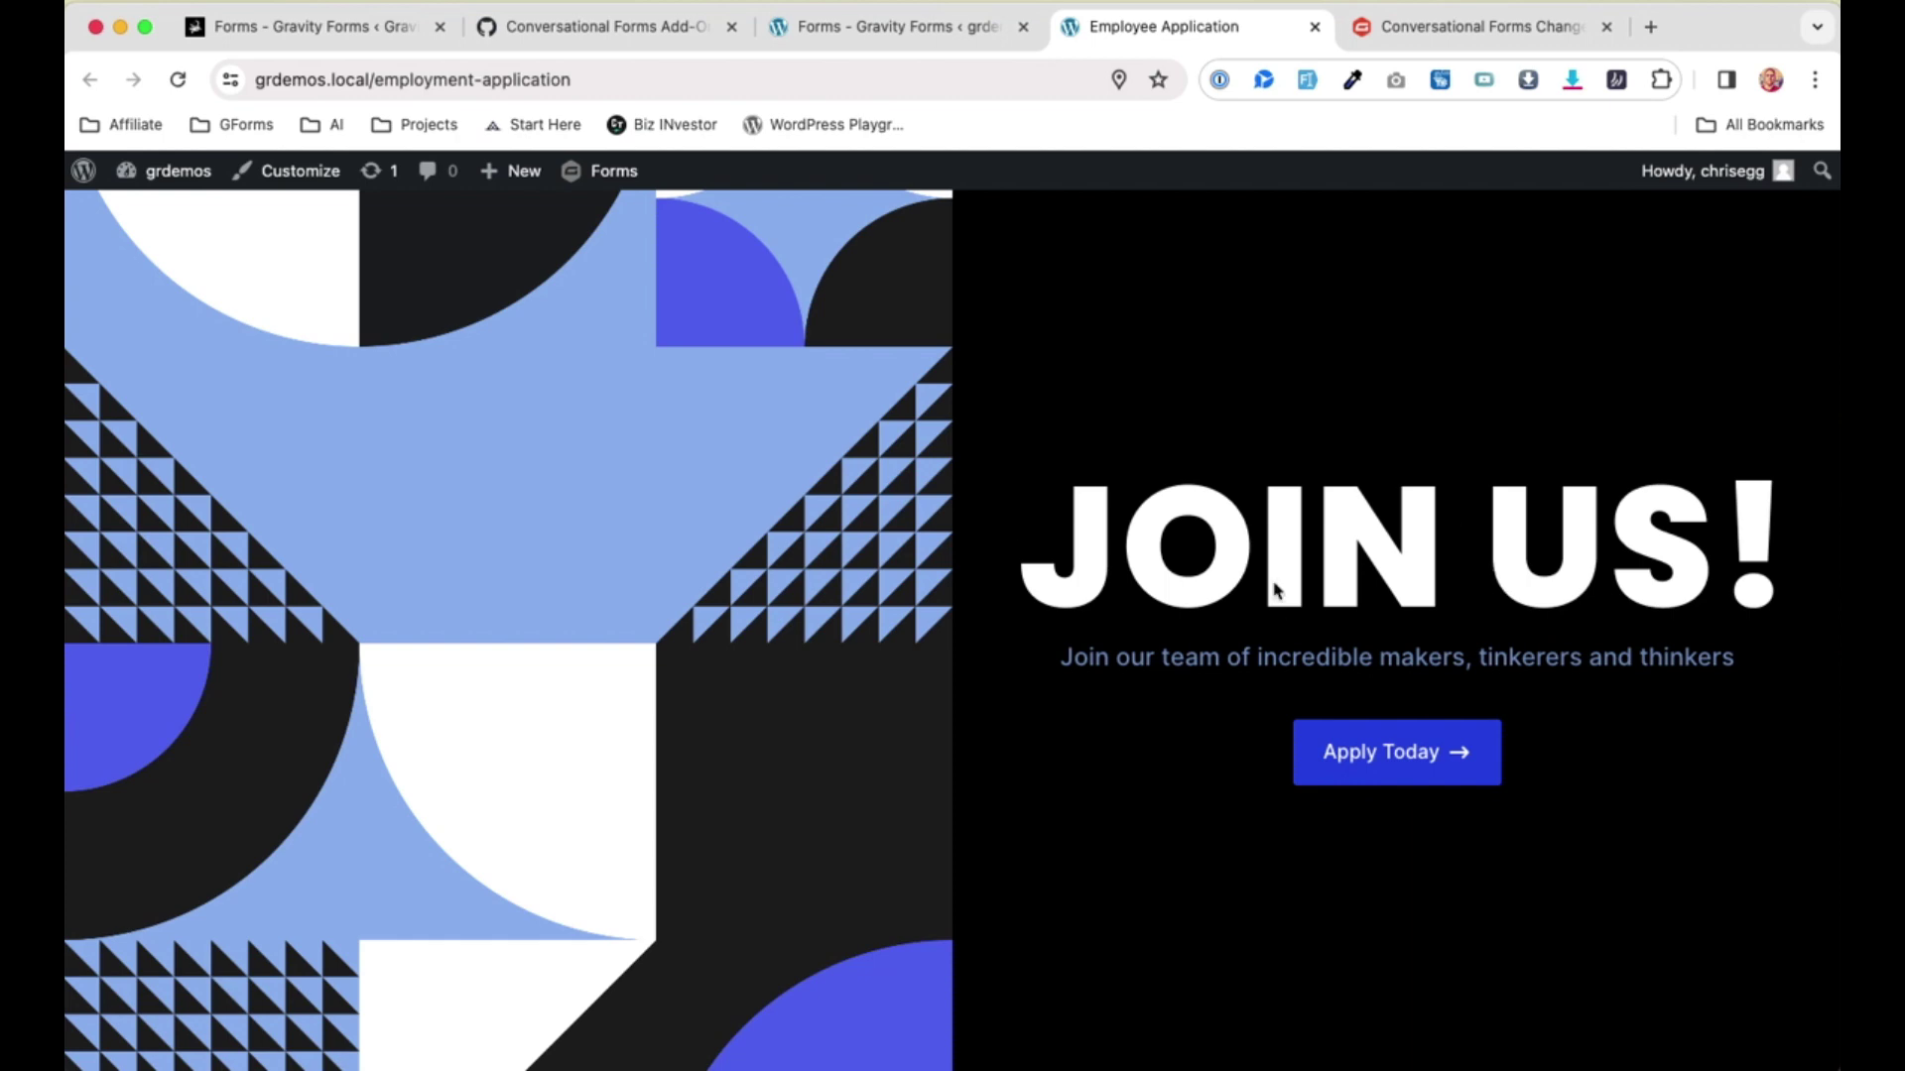
Start the Employee Application form and advance past the Your Personal Information section to the Your Name question.
drag(1121, 663, 1408, 659)
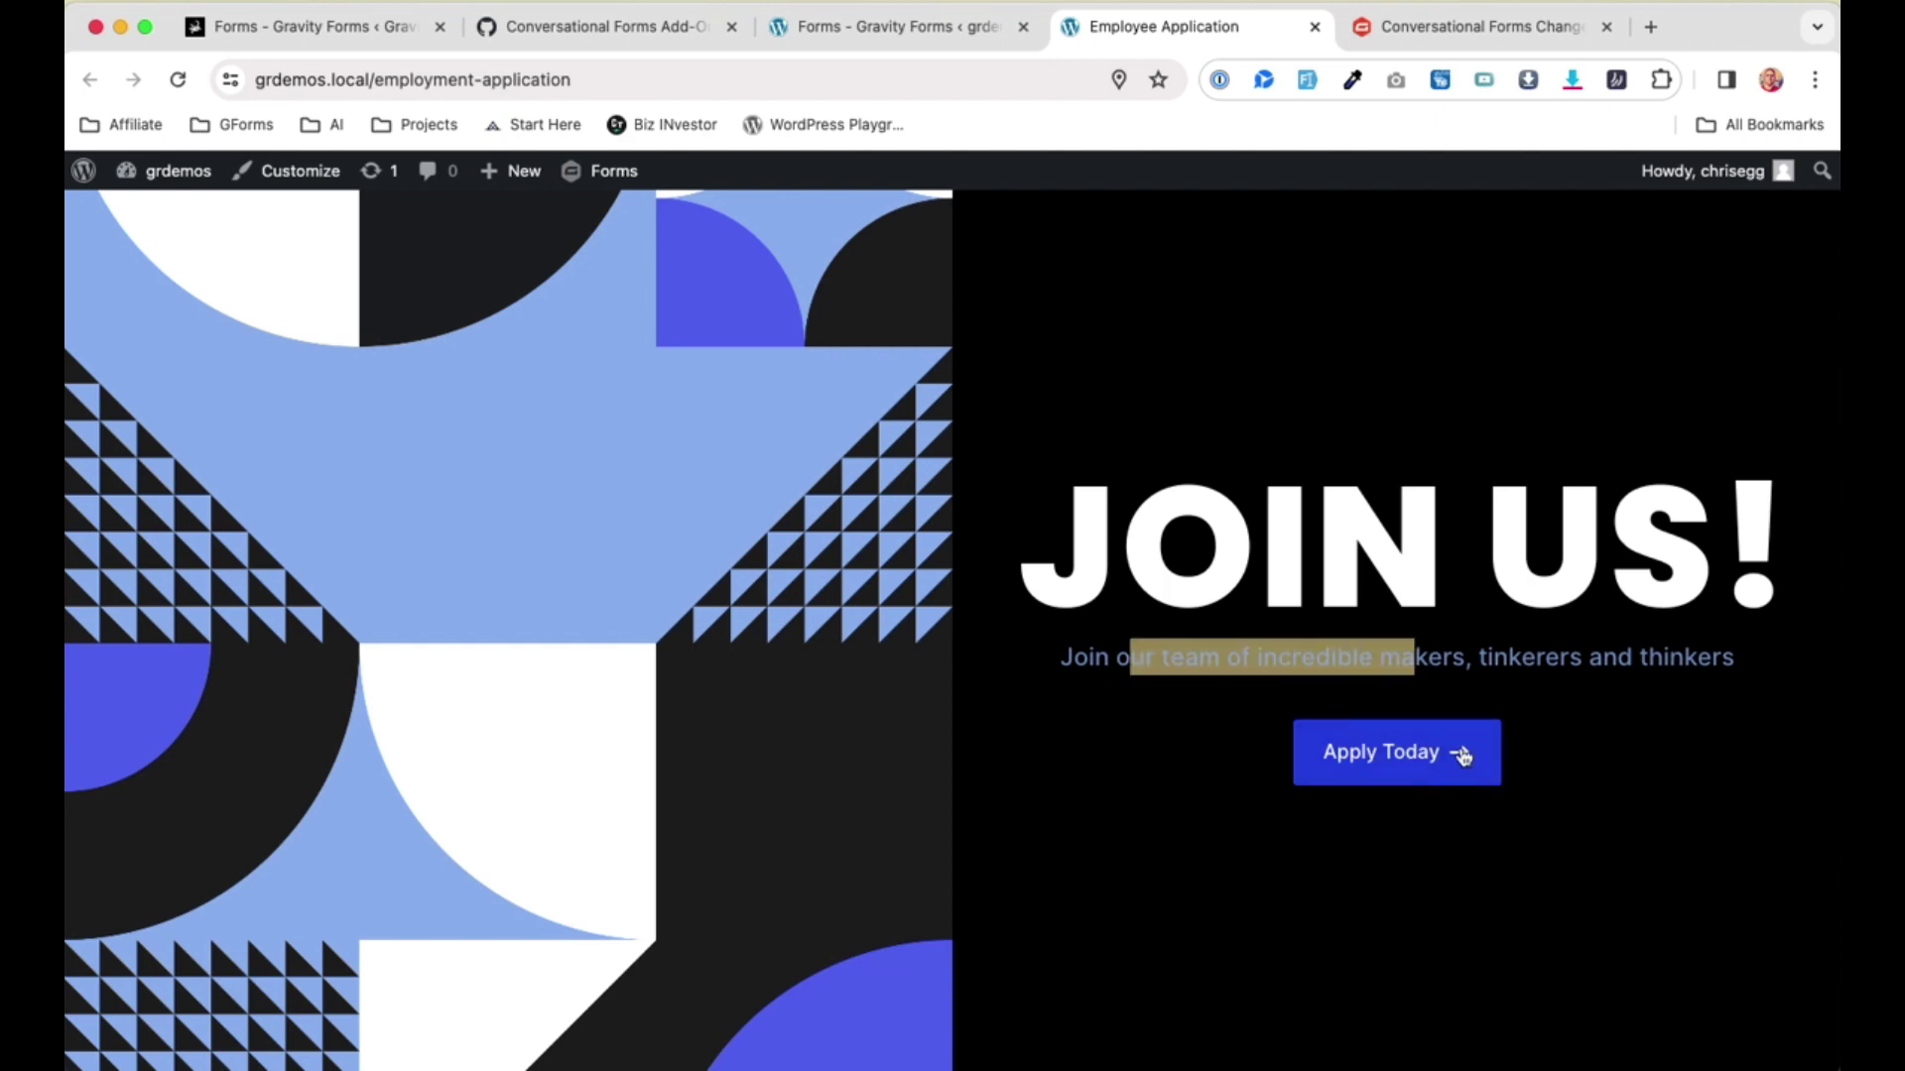
click(1431, 772)
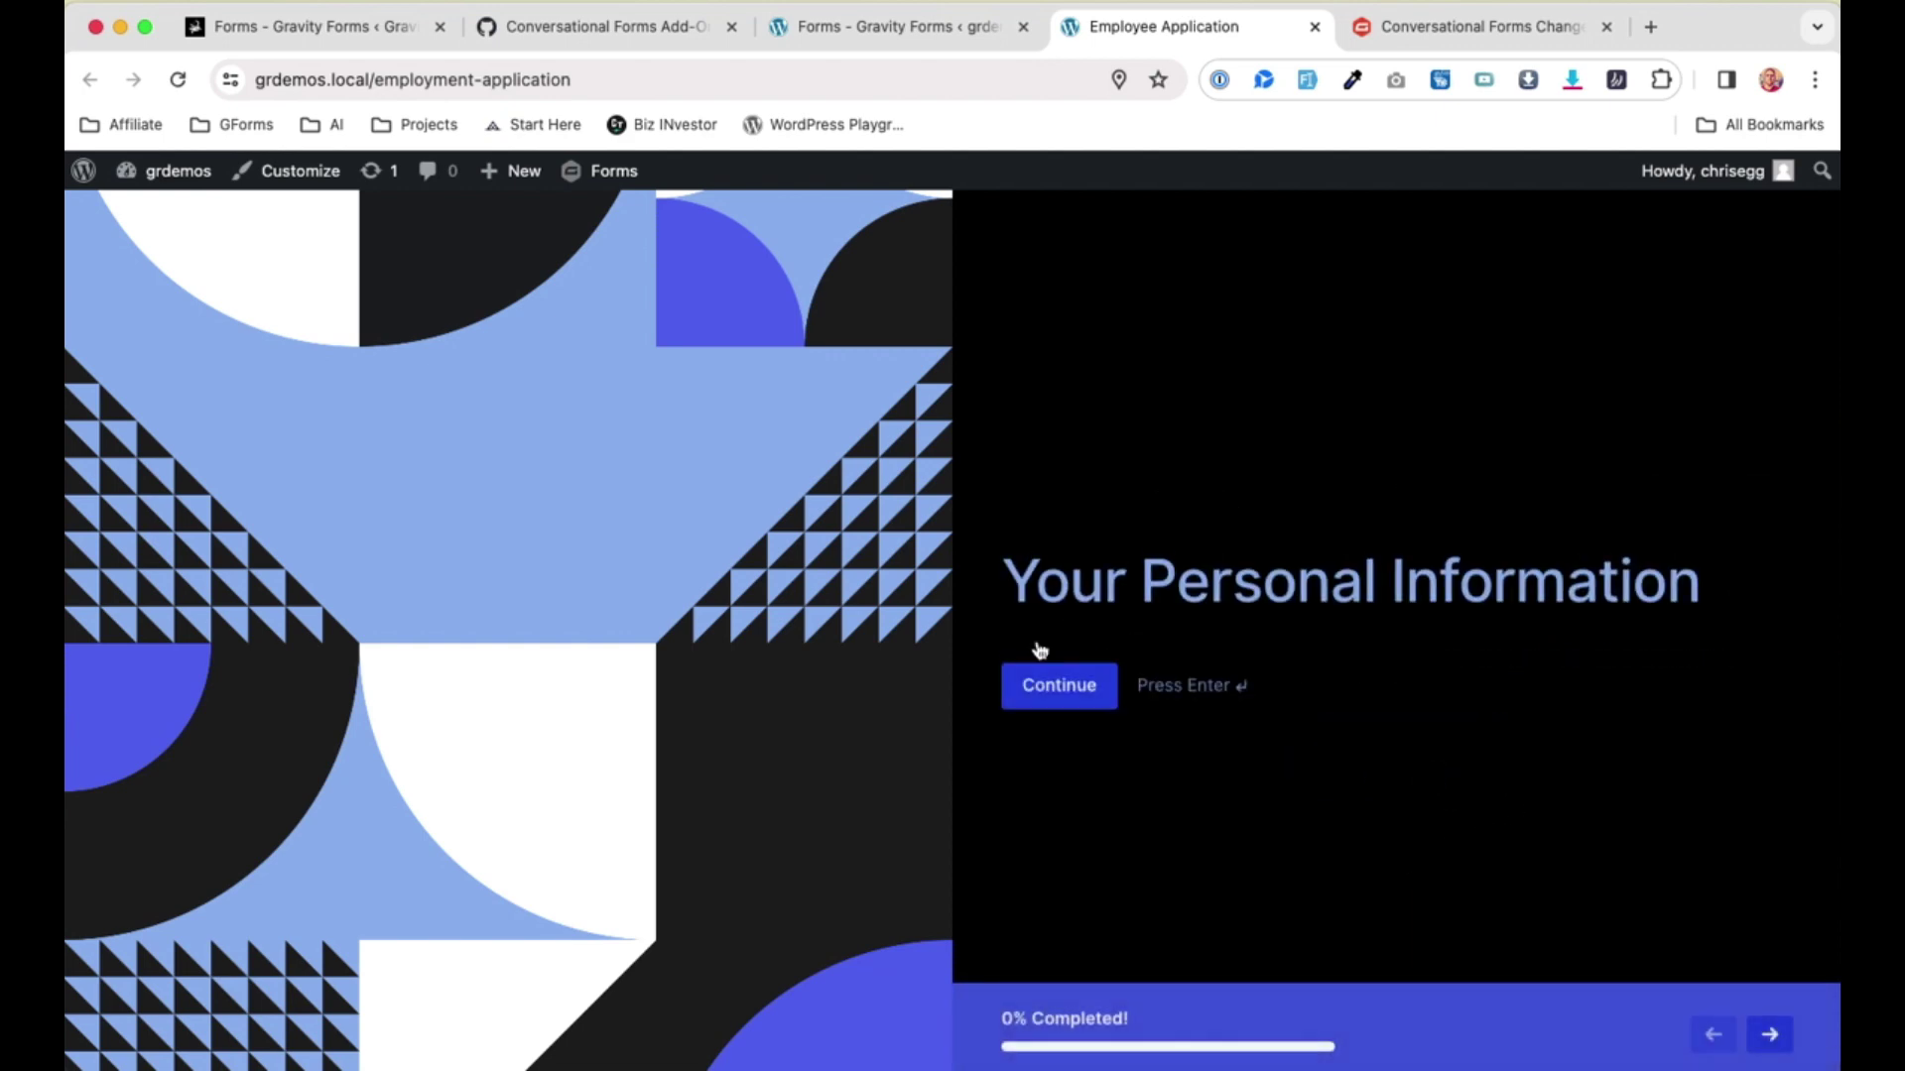
click(1064, 685)
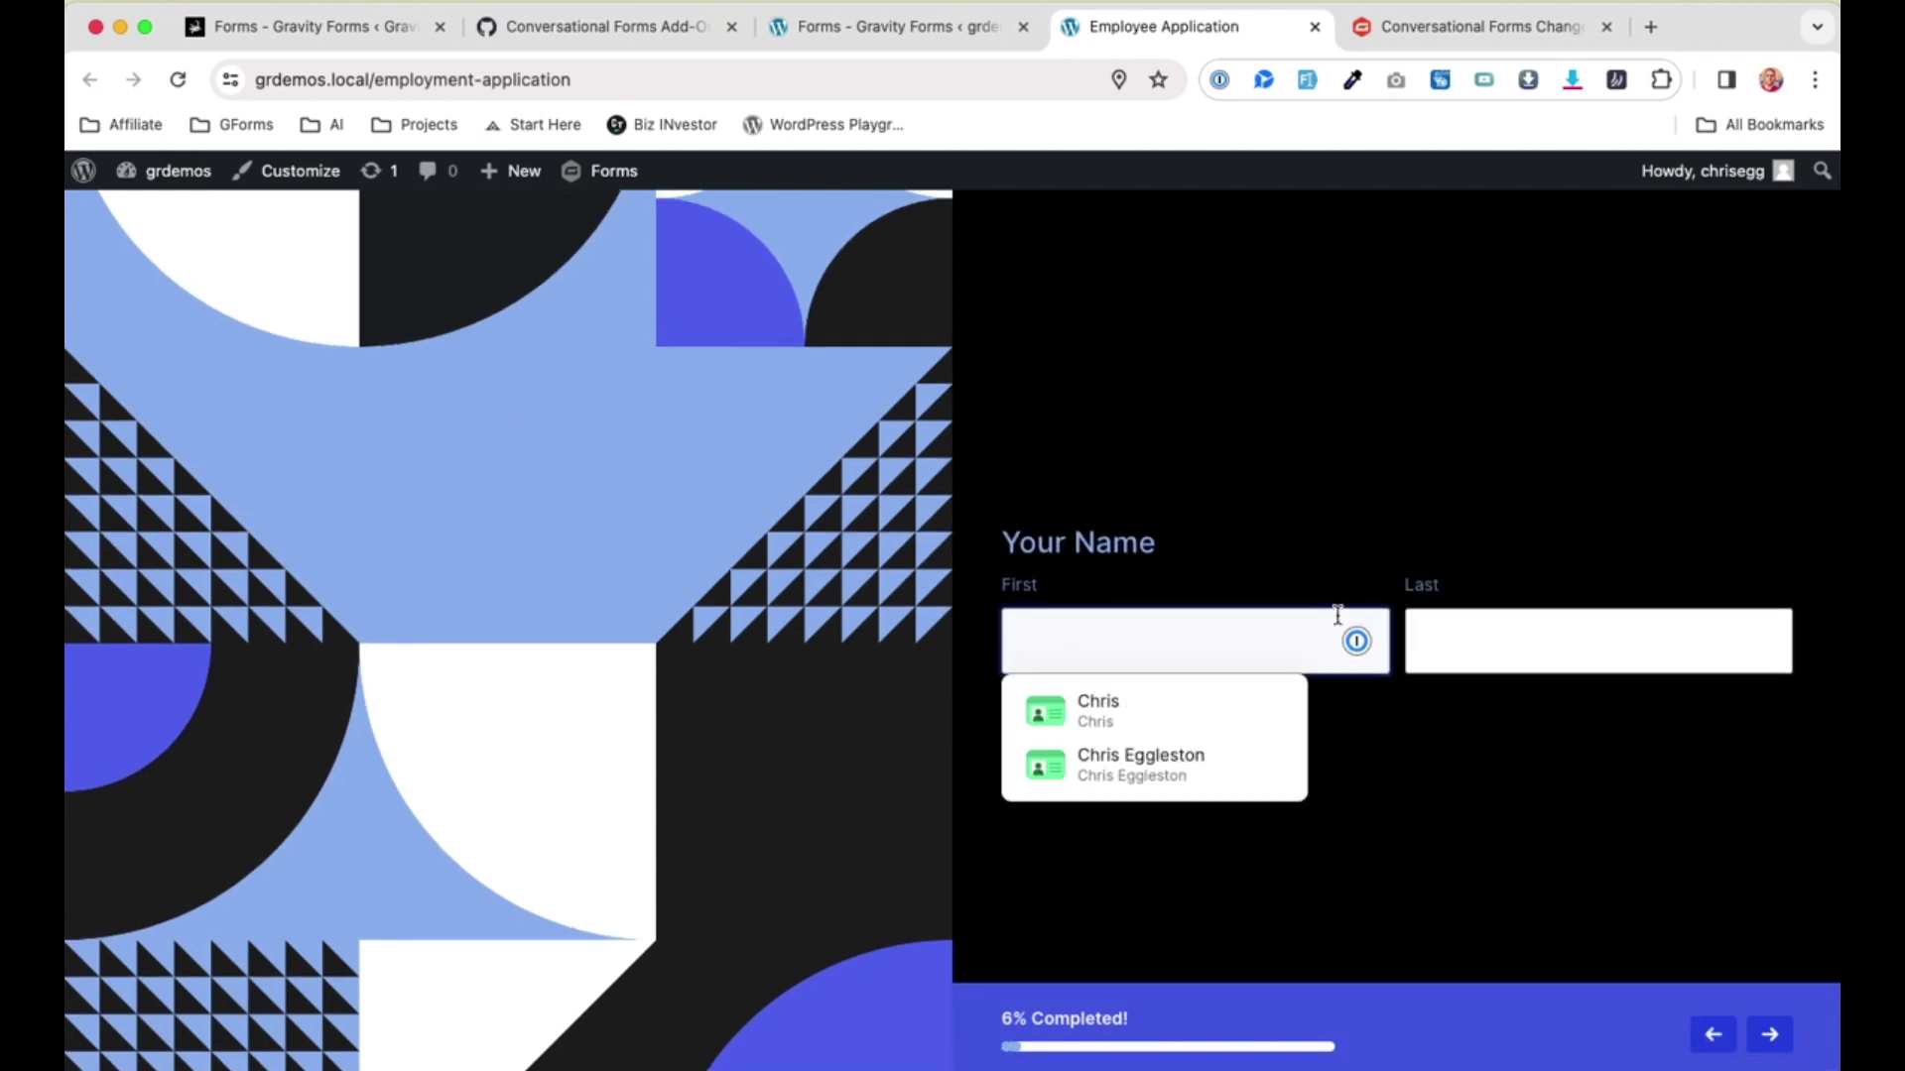
Return to the forms list and view the Lead Capture form's conversational page in a new browser tab.
click(893, 26)
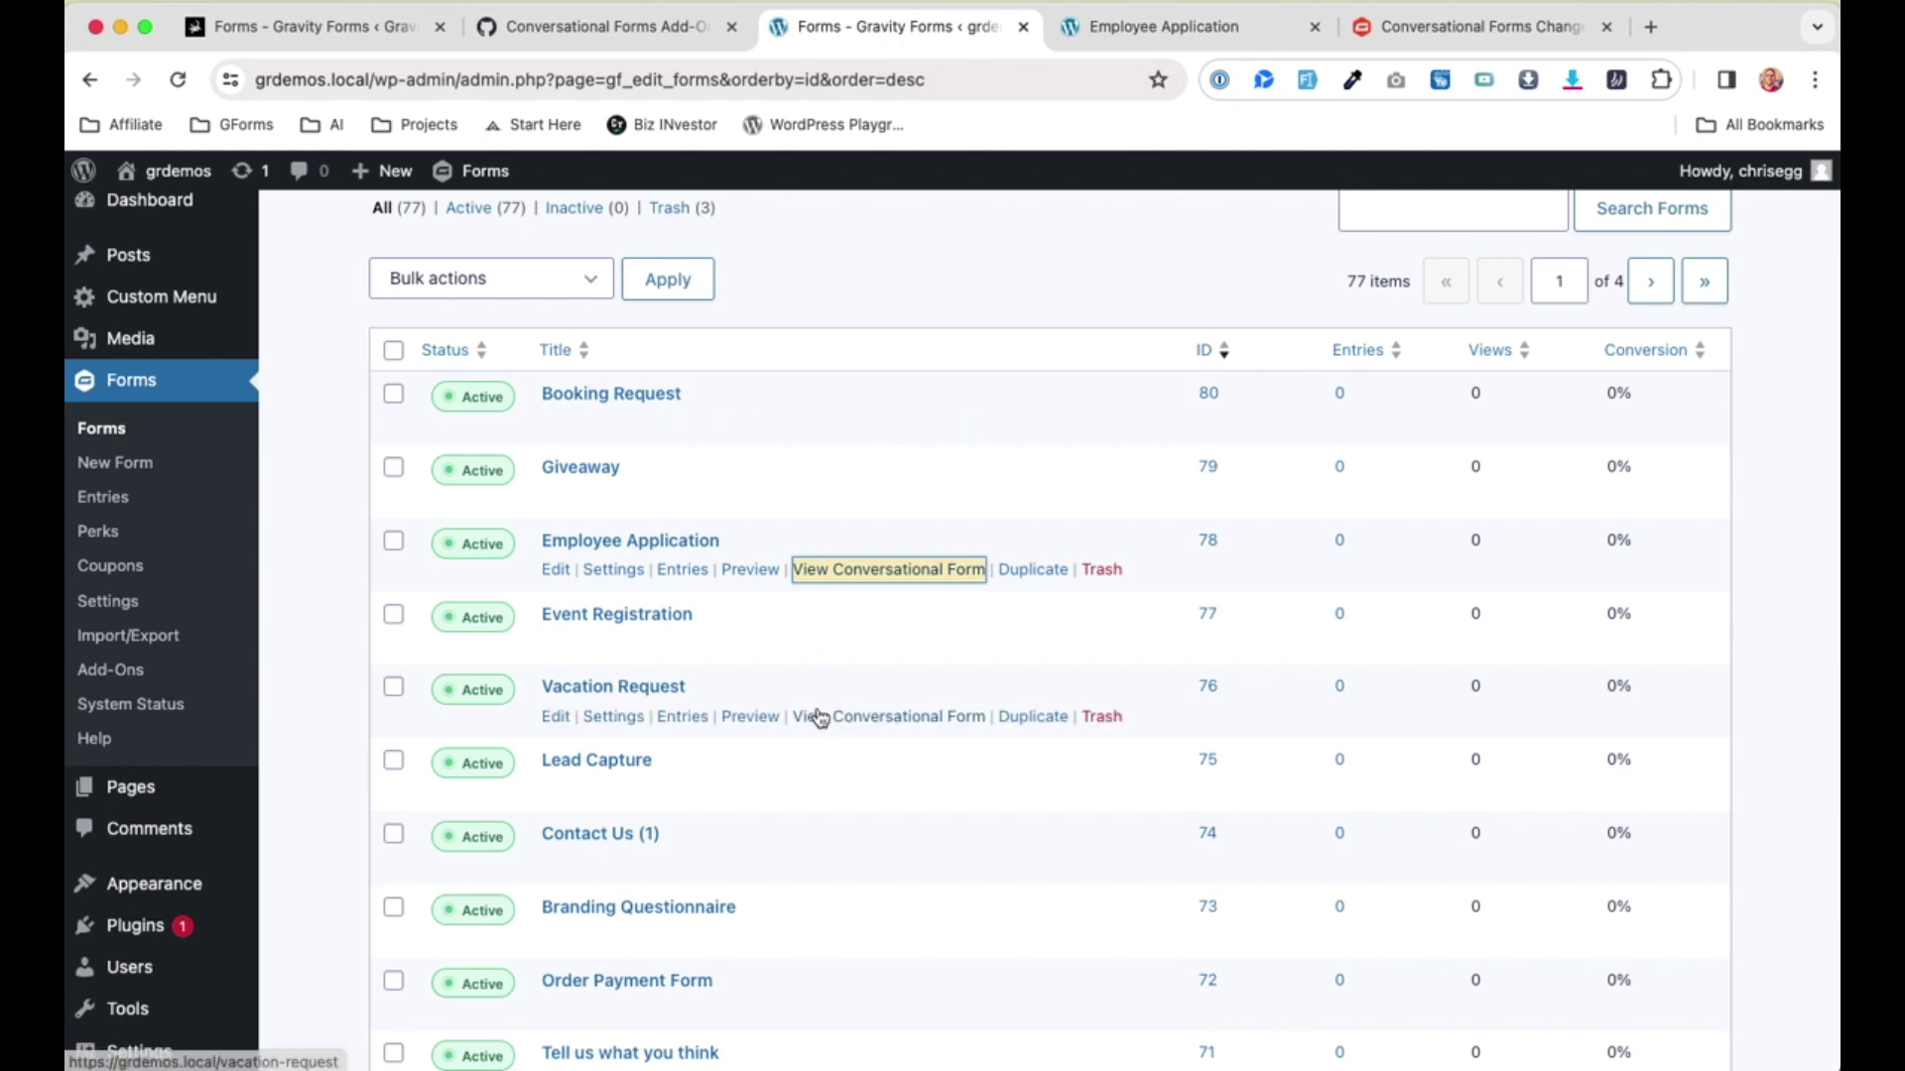
scroll(594, 702, down, 3)
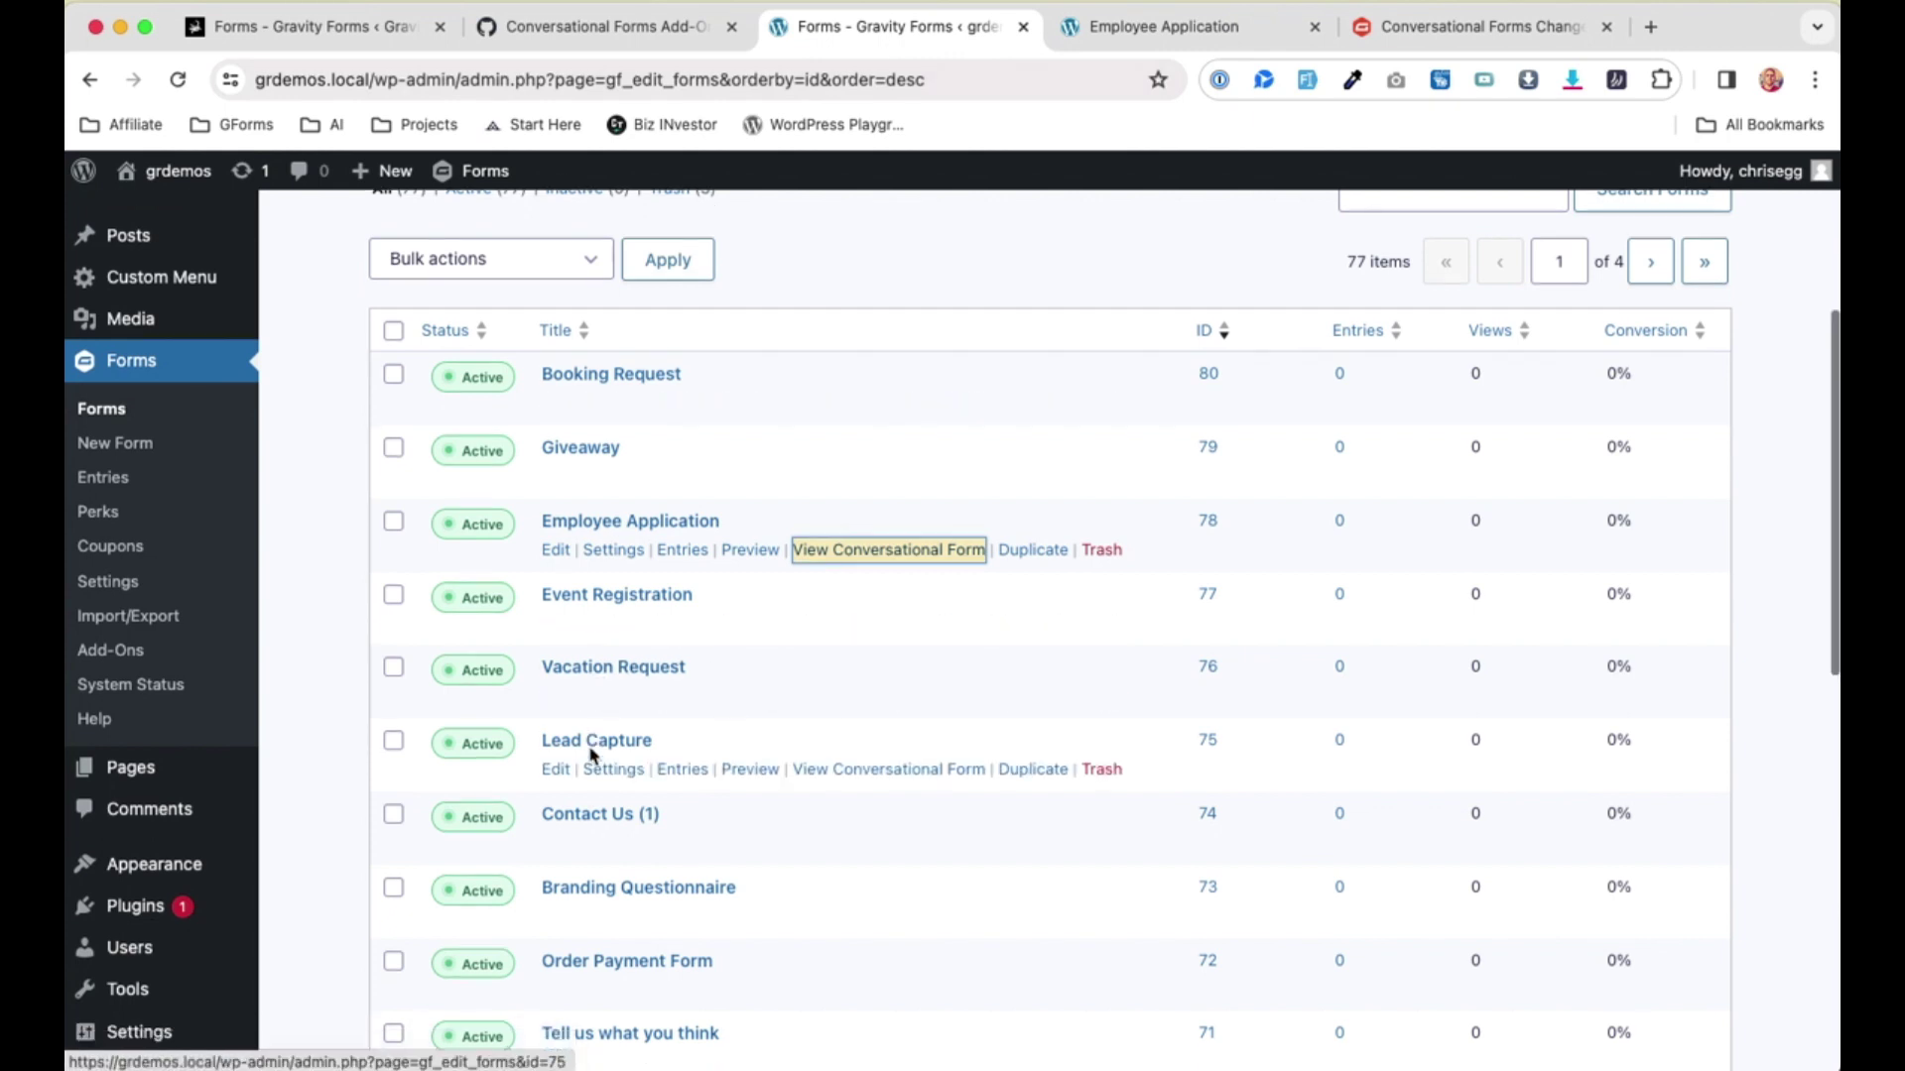
right_click(846, 657)
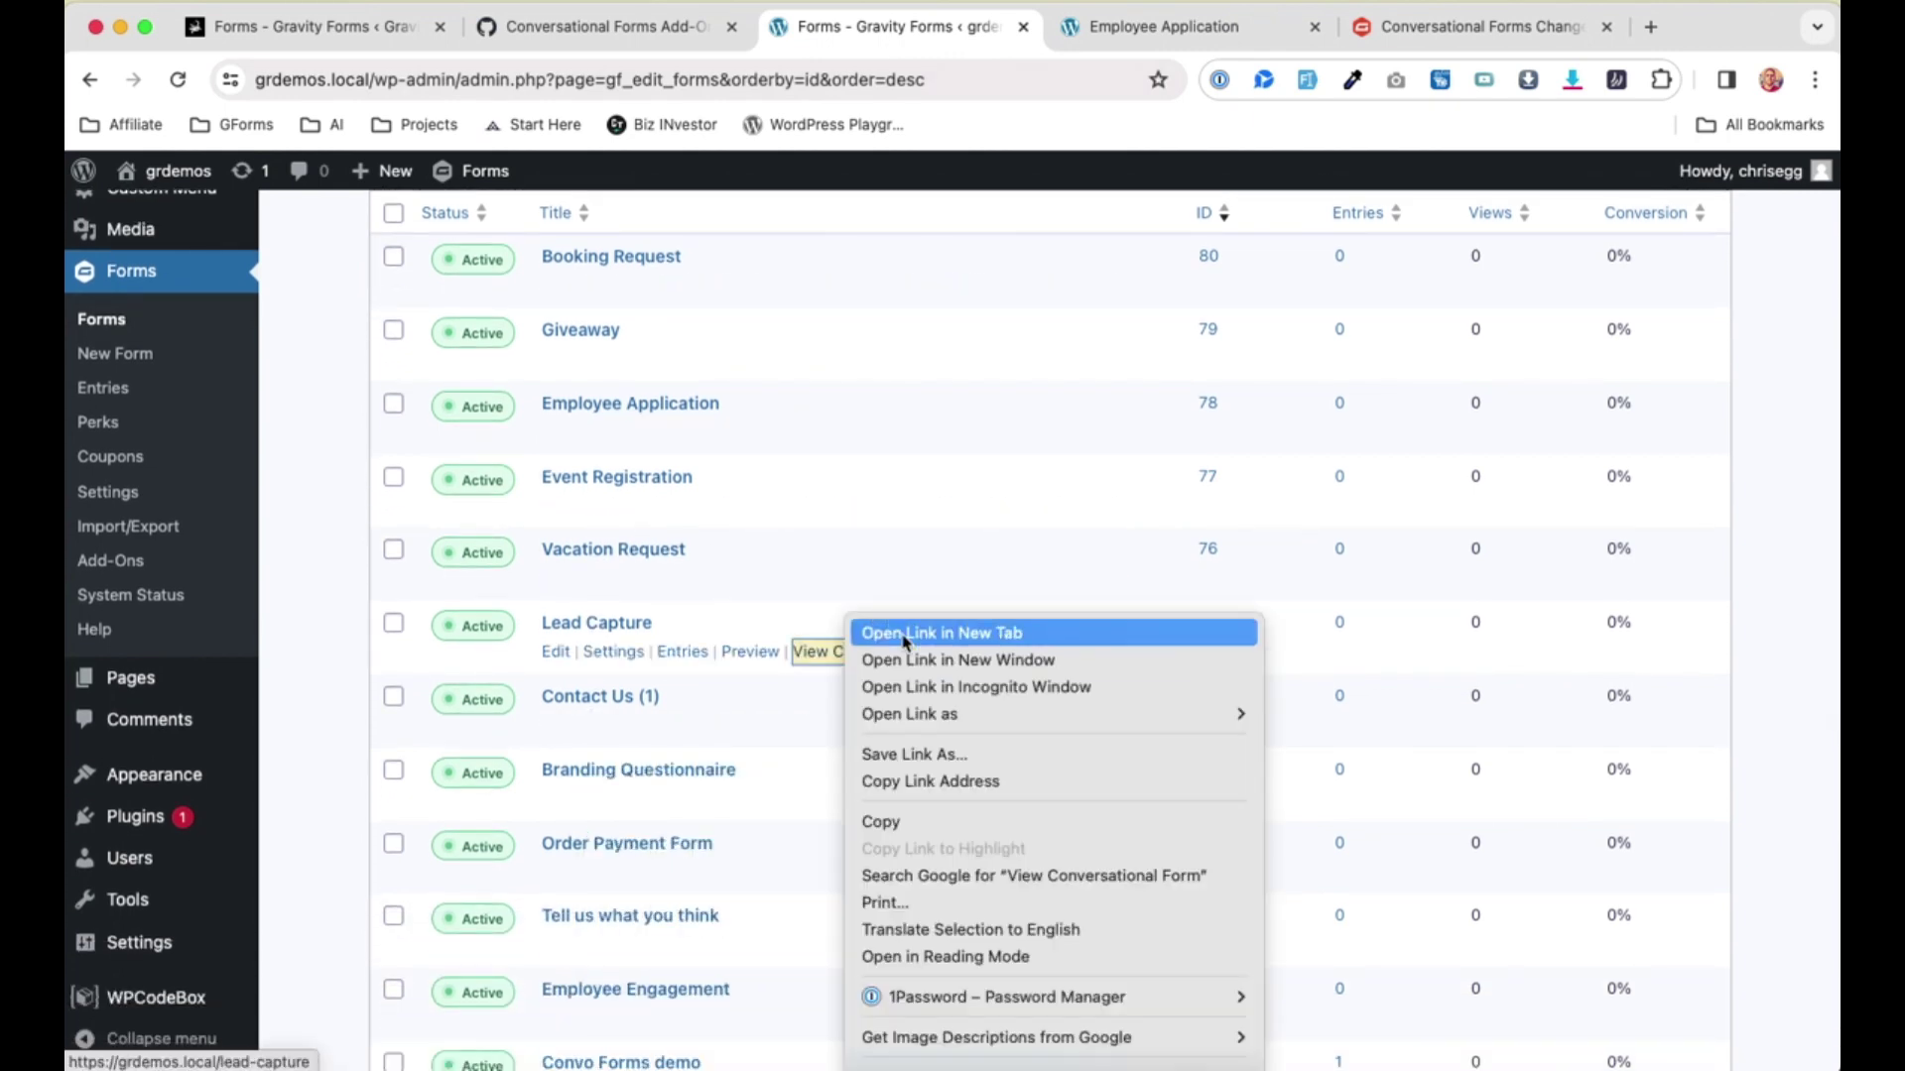
click(905, 633)
click(1235, 27)
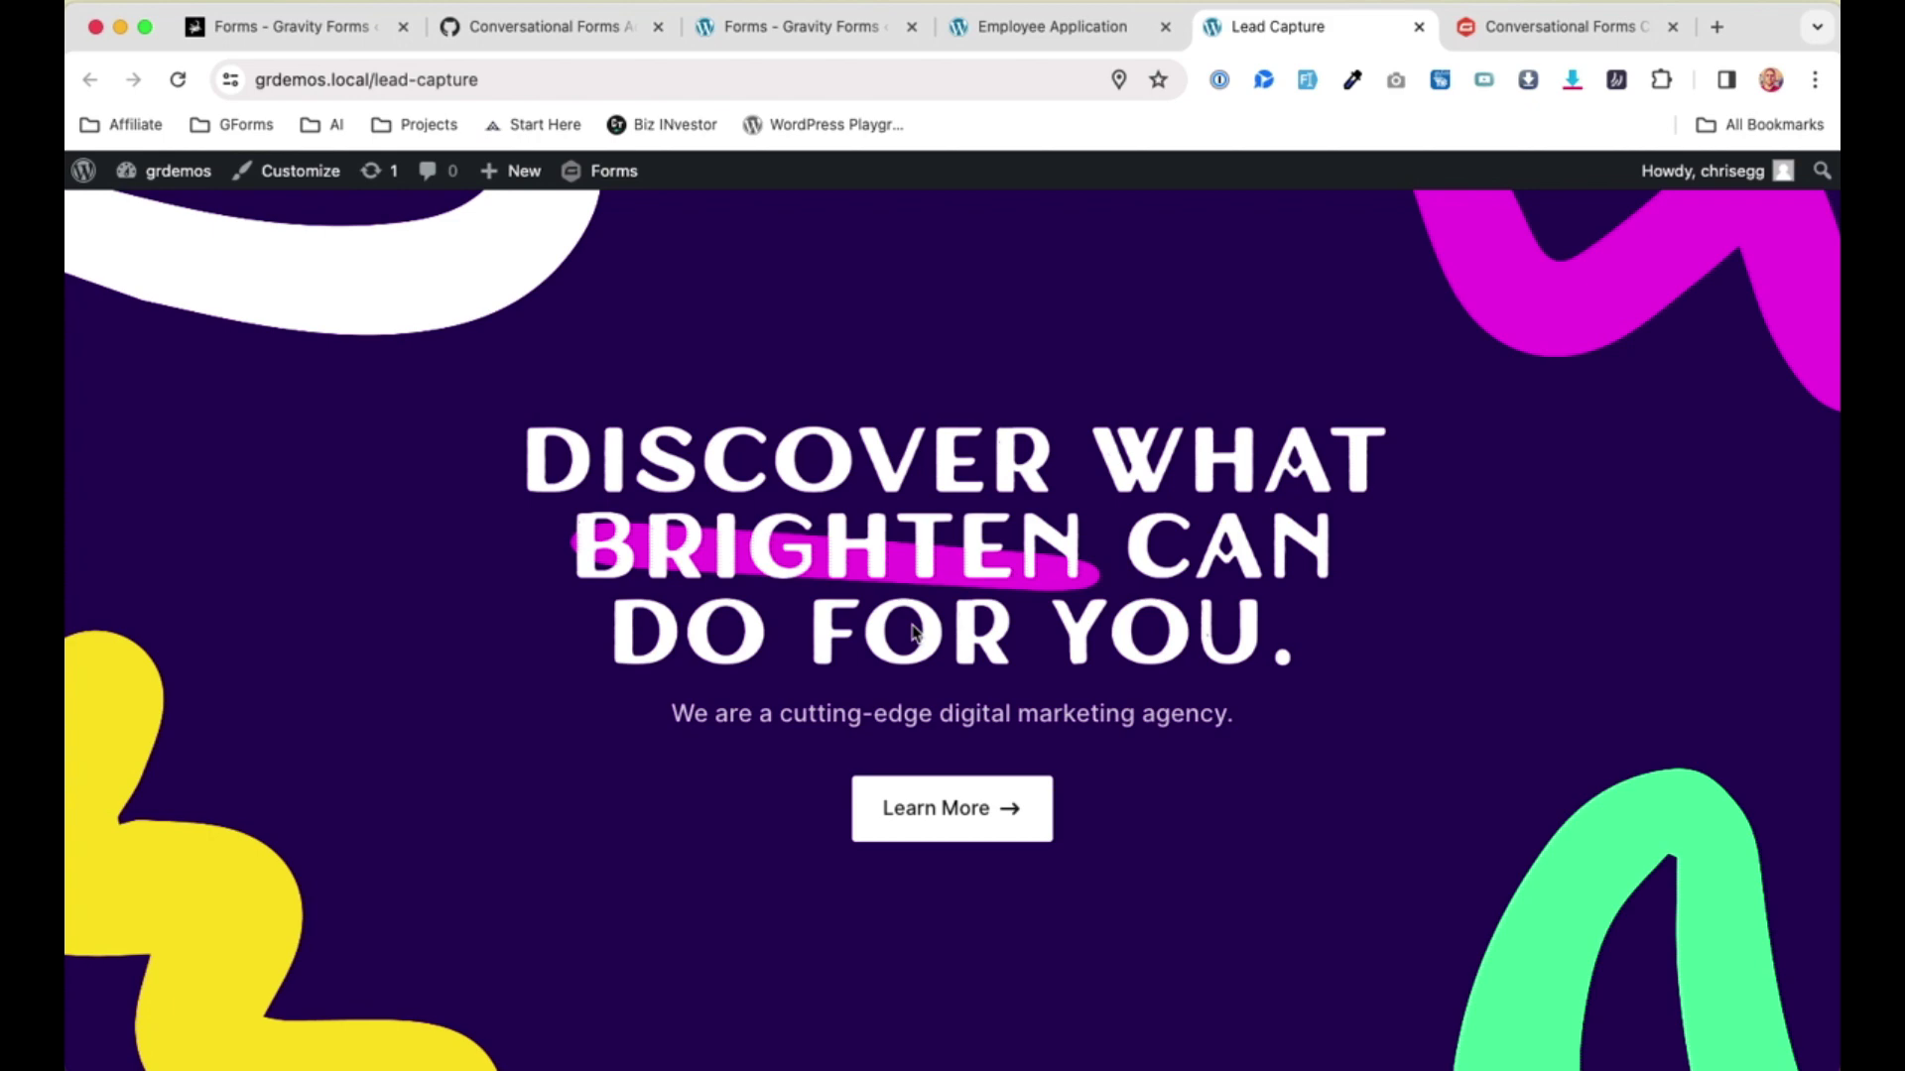
click(968, 806)
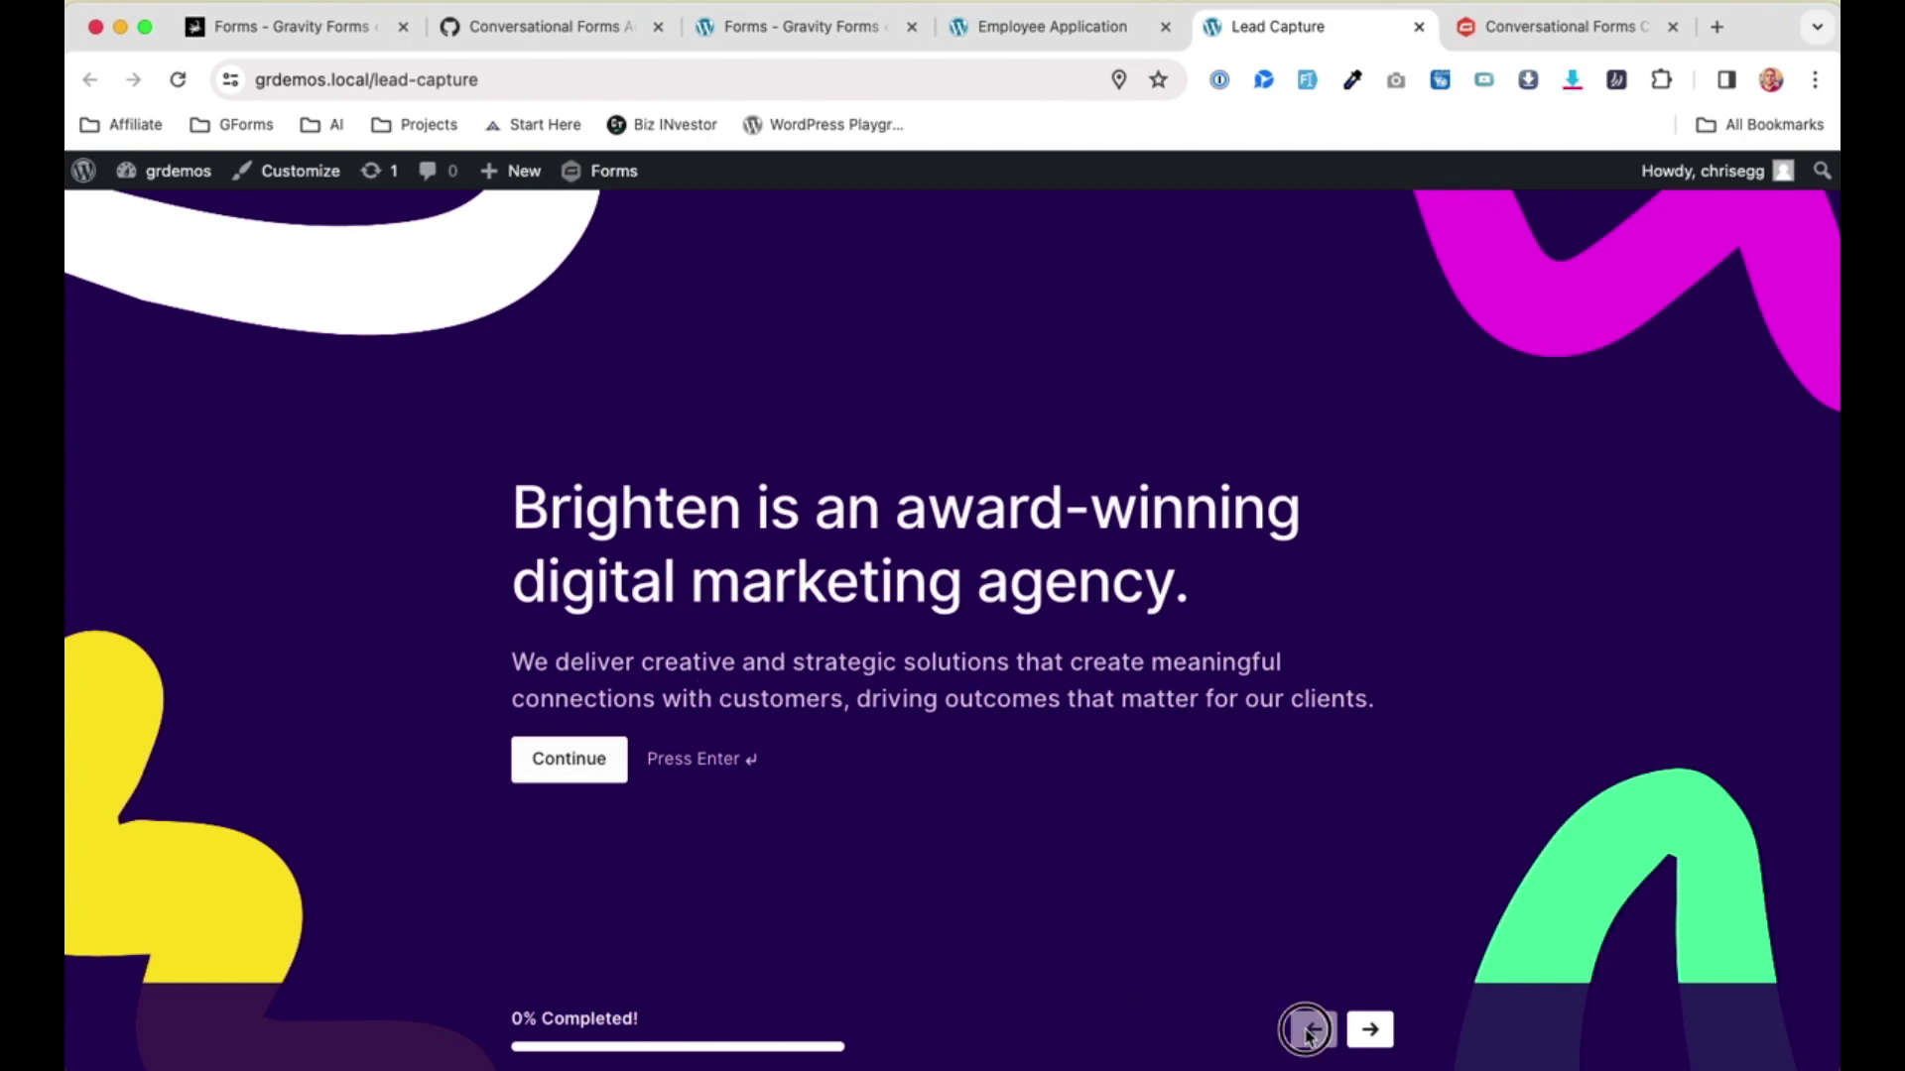
click(616, 87)
key(Return)
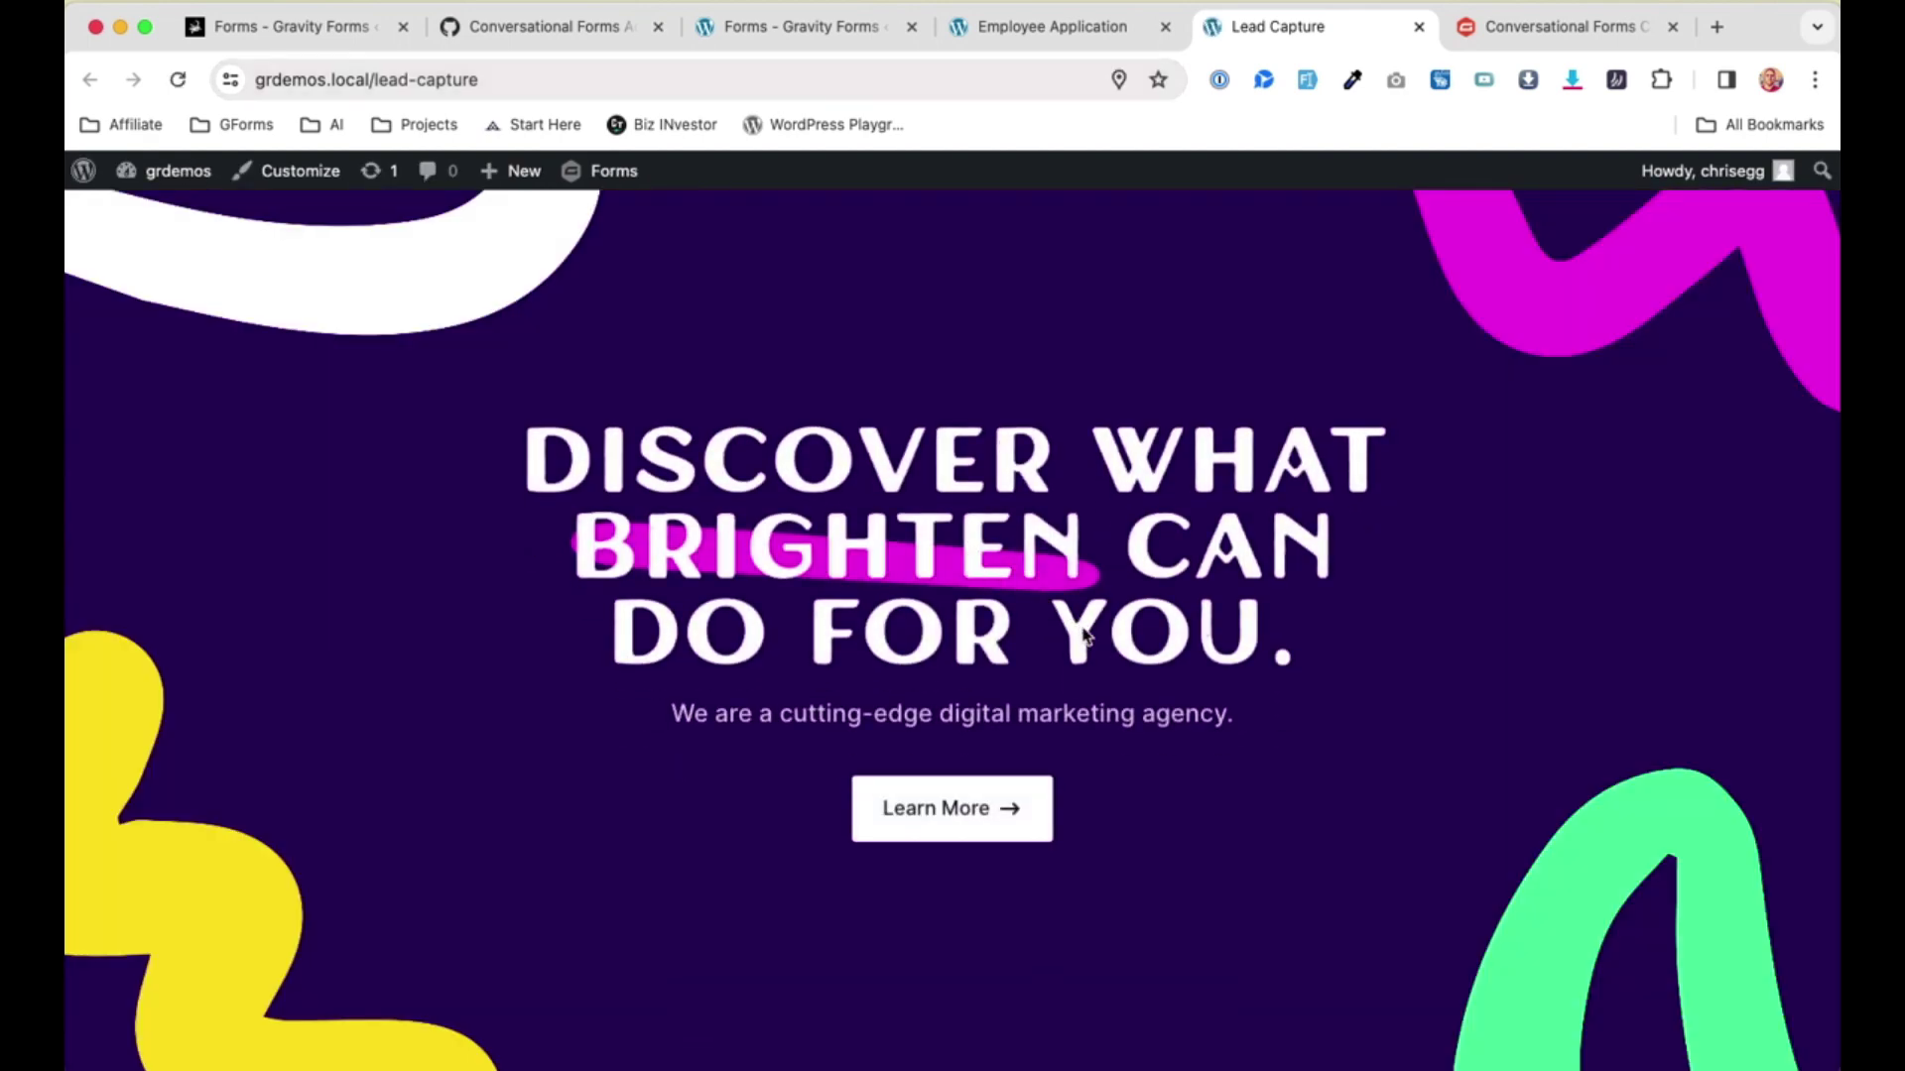
Go through the Lead Capture form to the name question, answering "How can we help you?" with Art Direction and leaving the project description empty.
click(963, 806)
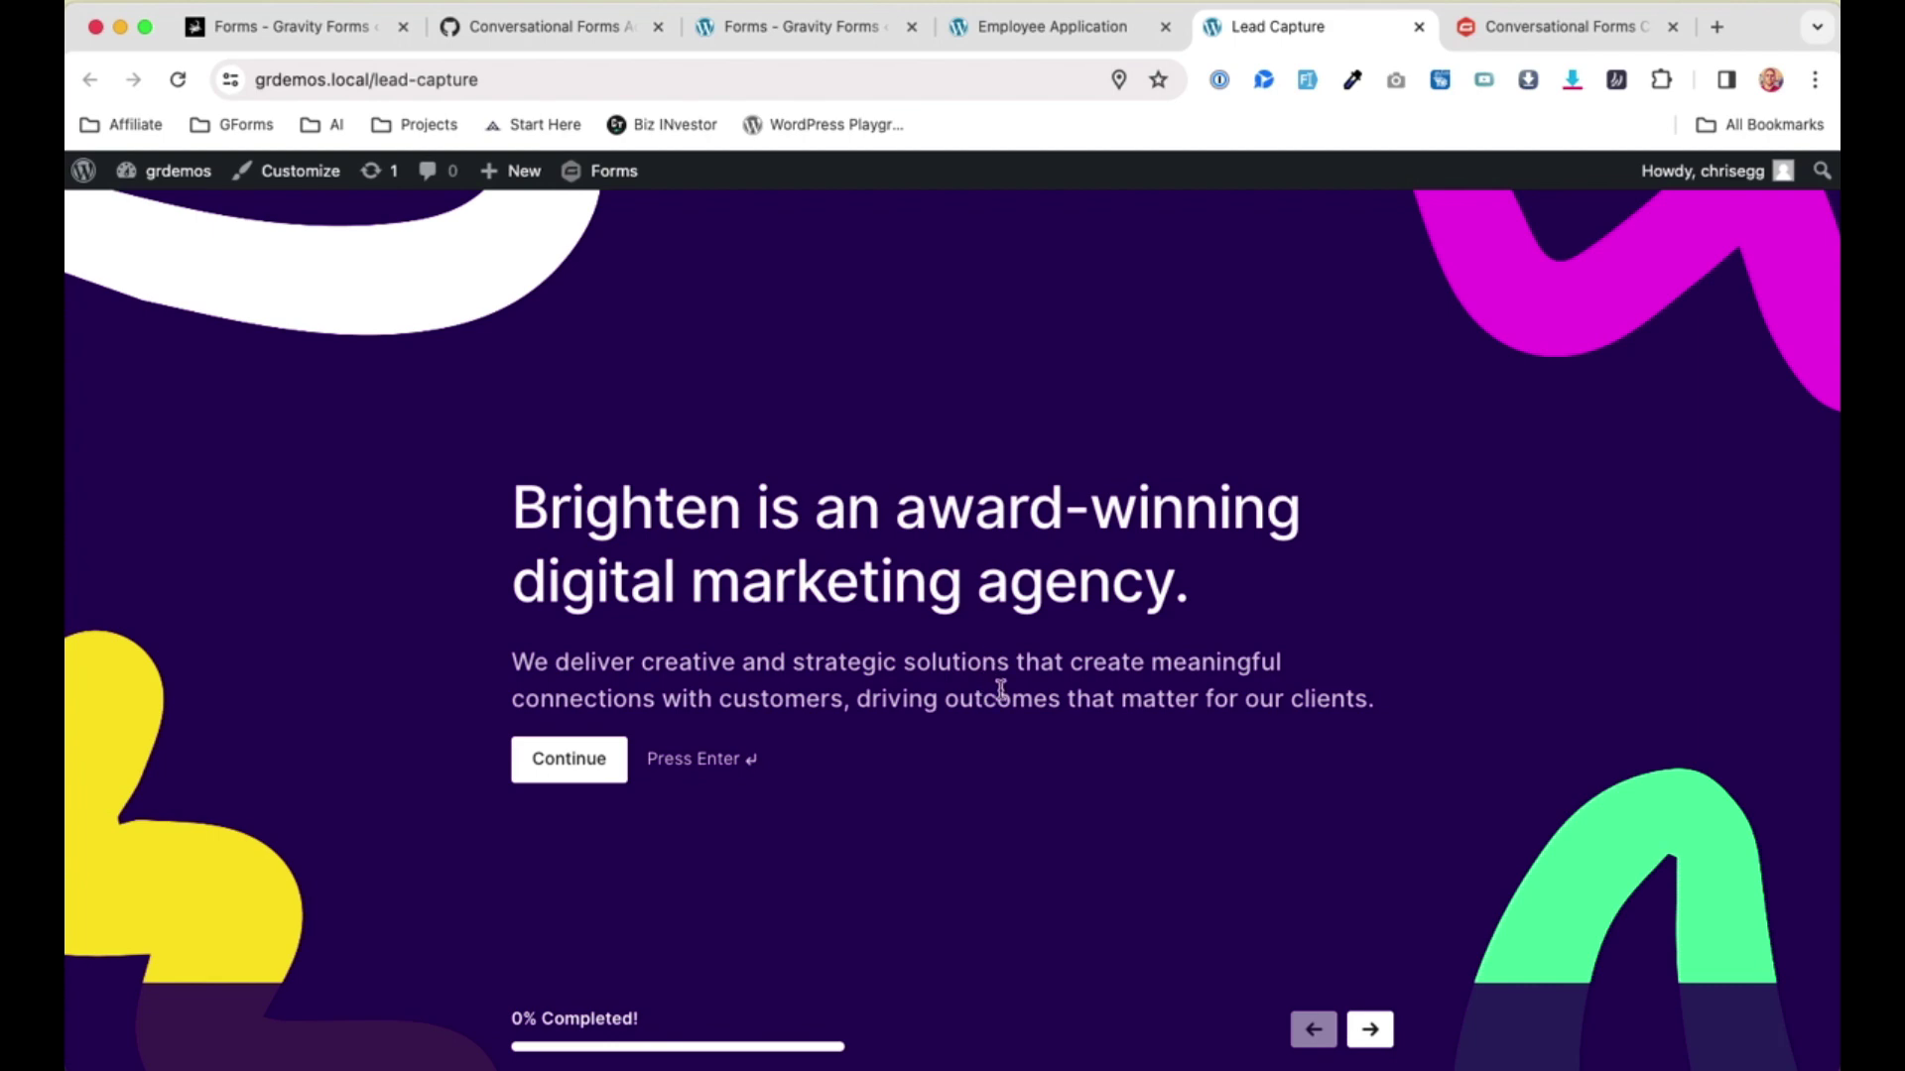
click(587, 759)
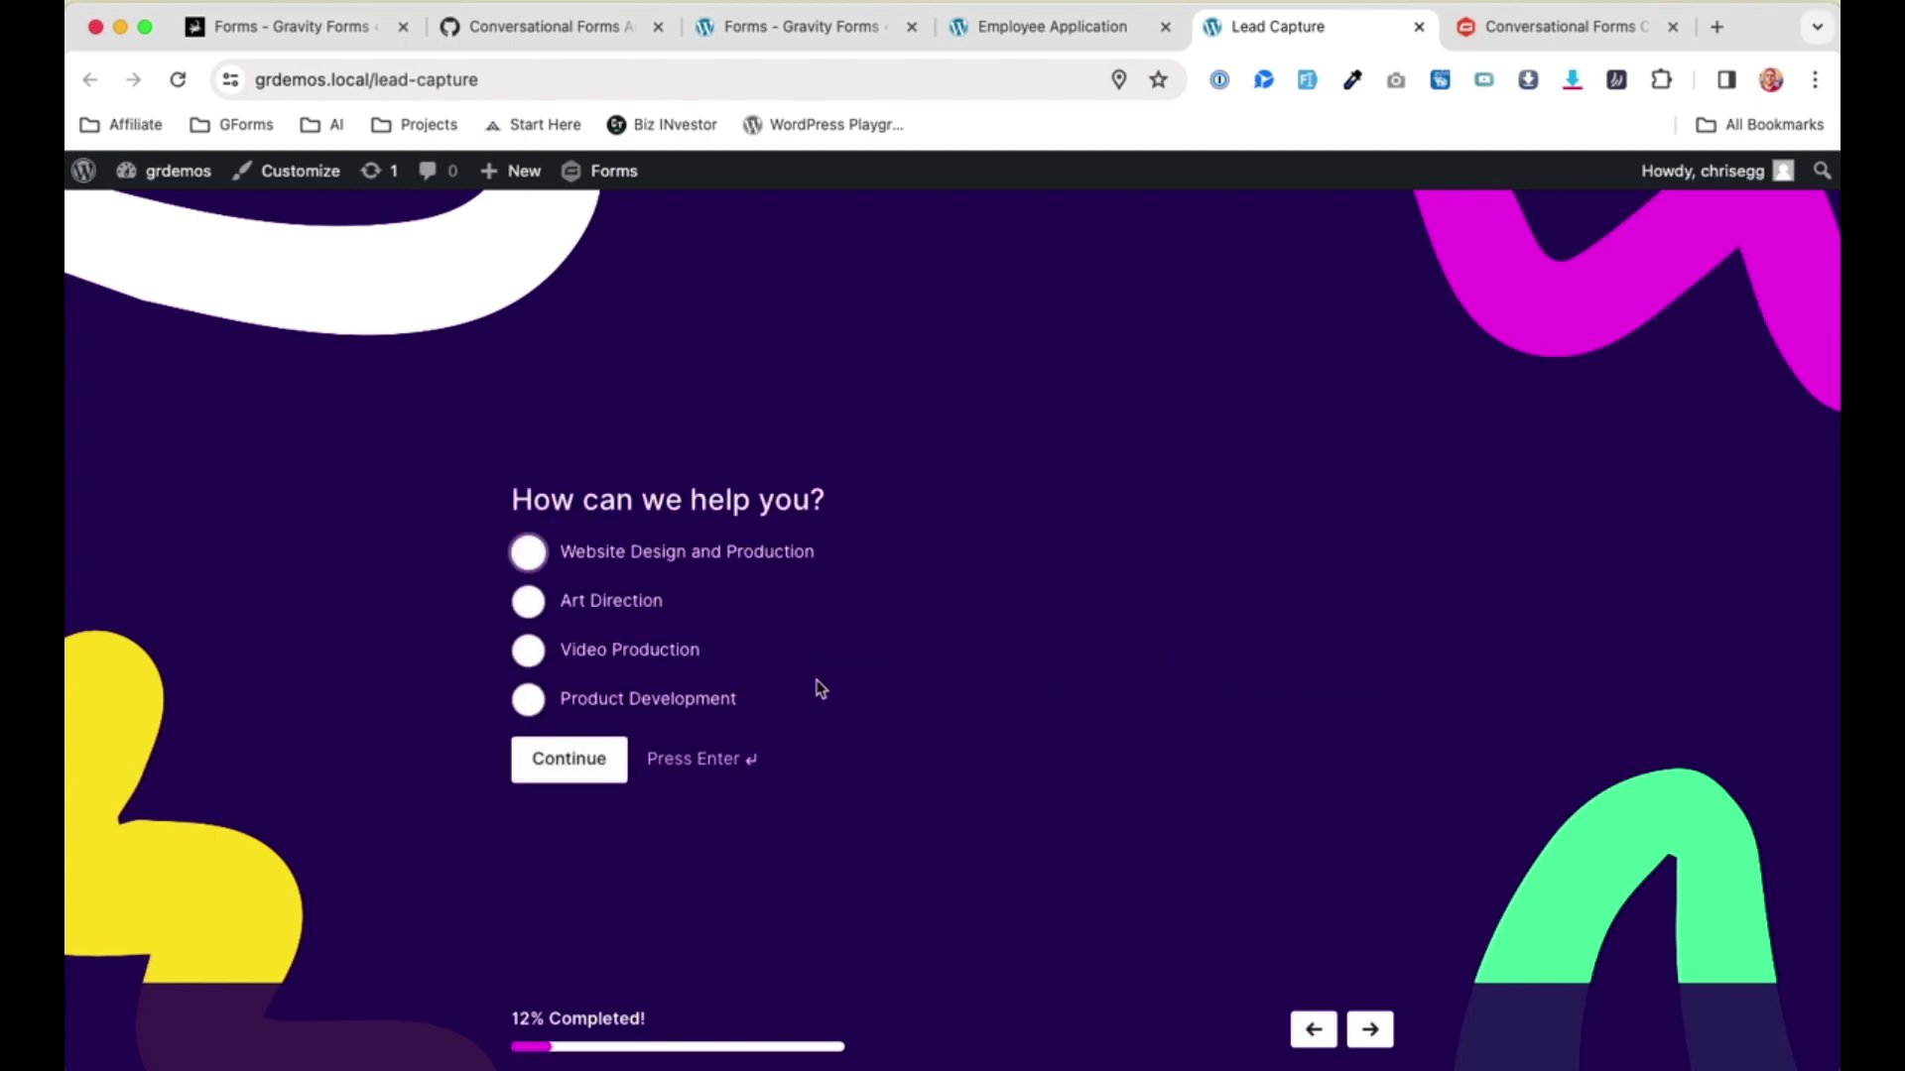
click(621, 599)
click(1370, 1030)
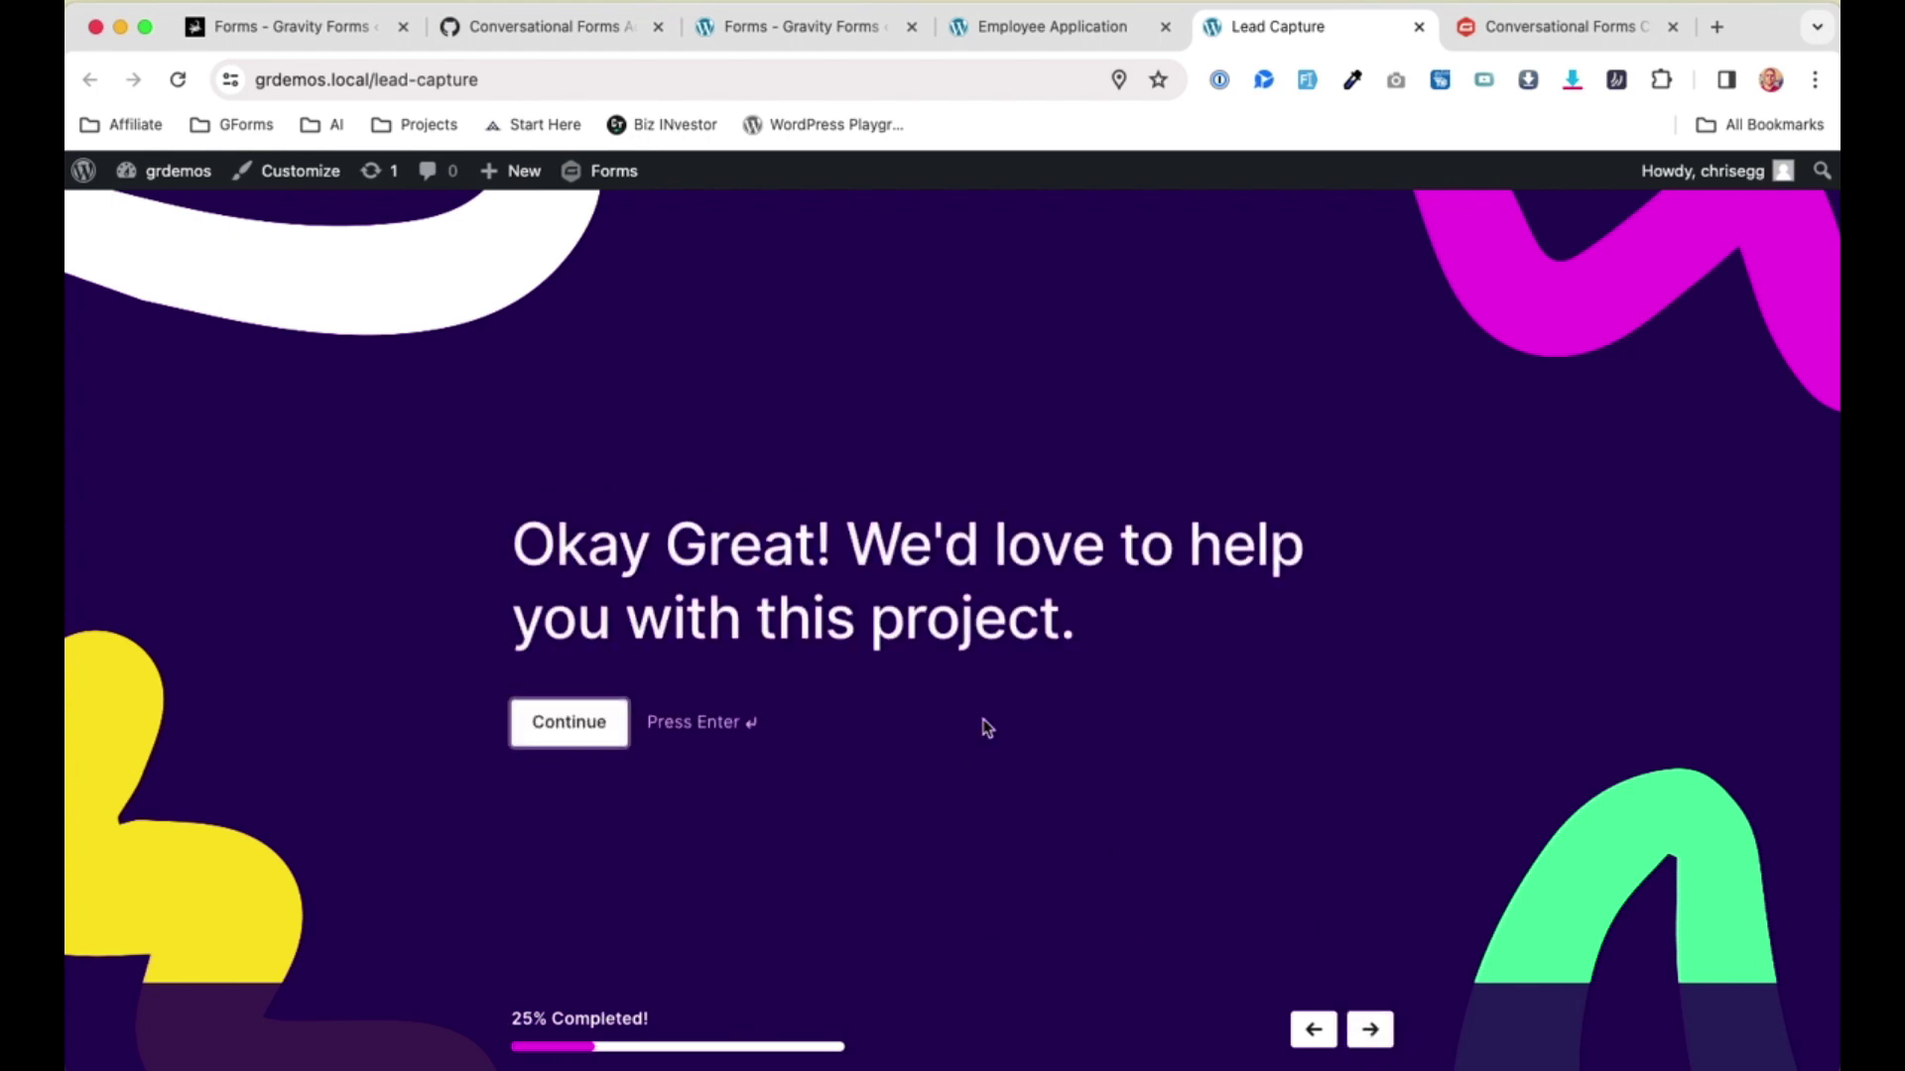
click(590, 744)
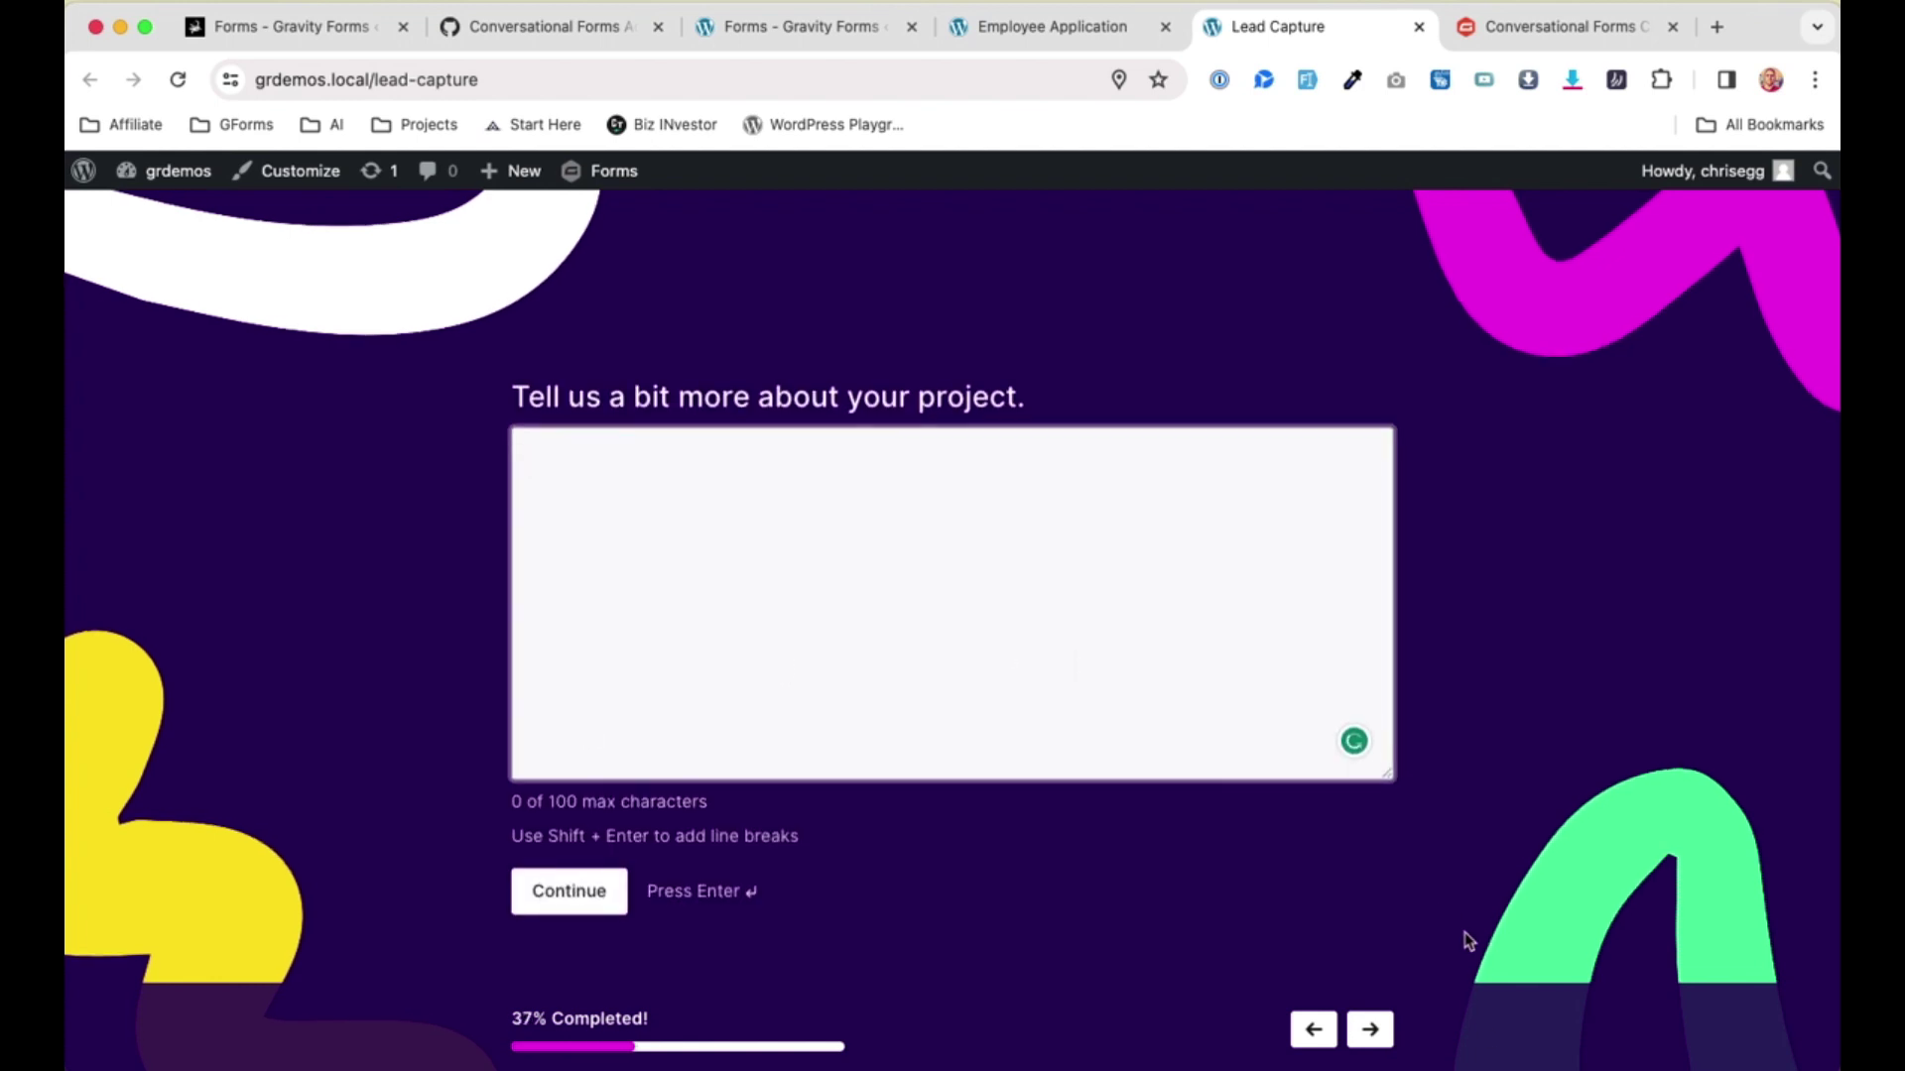
click(1370, 1029)
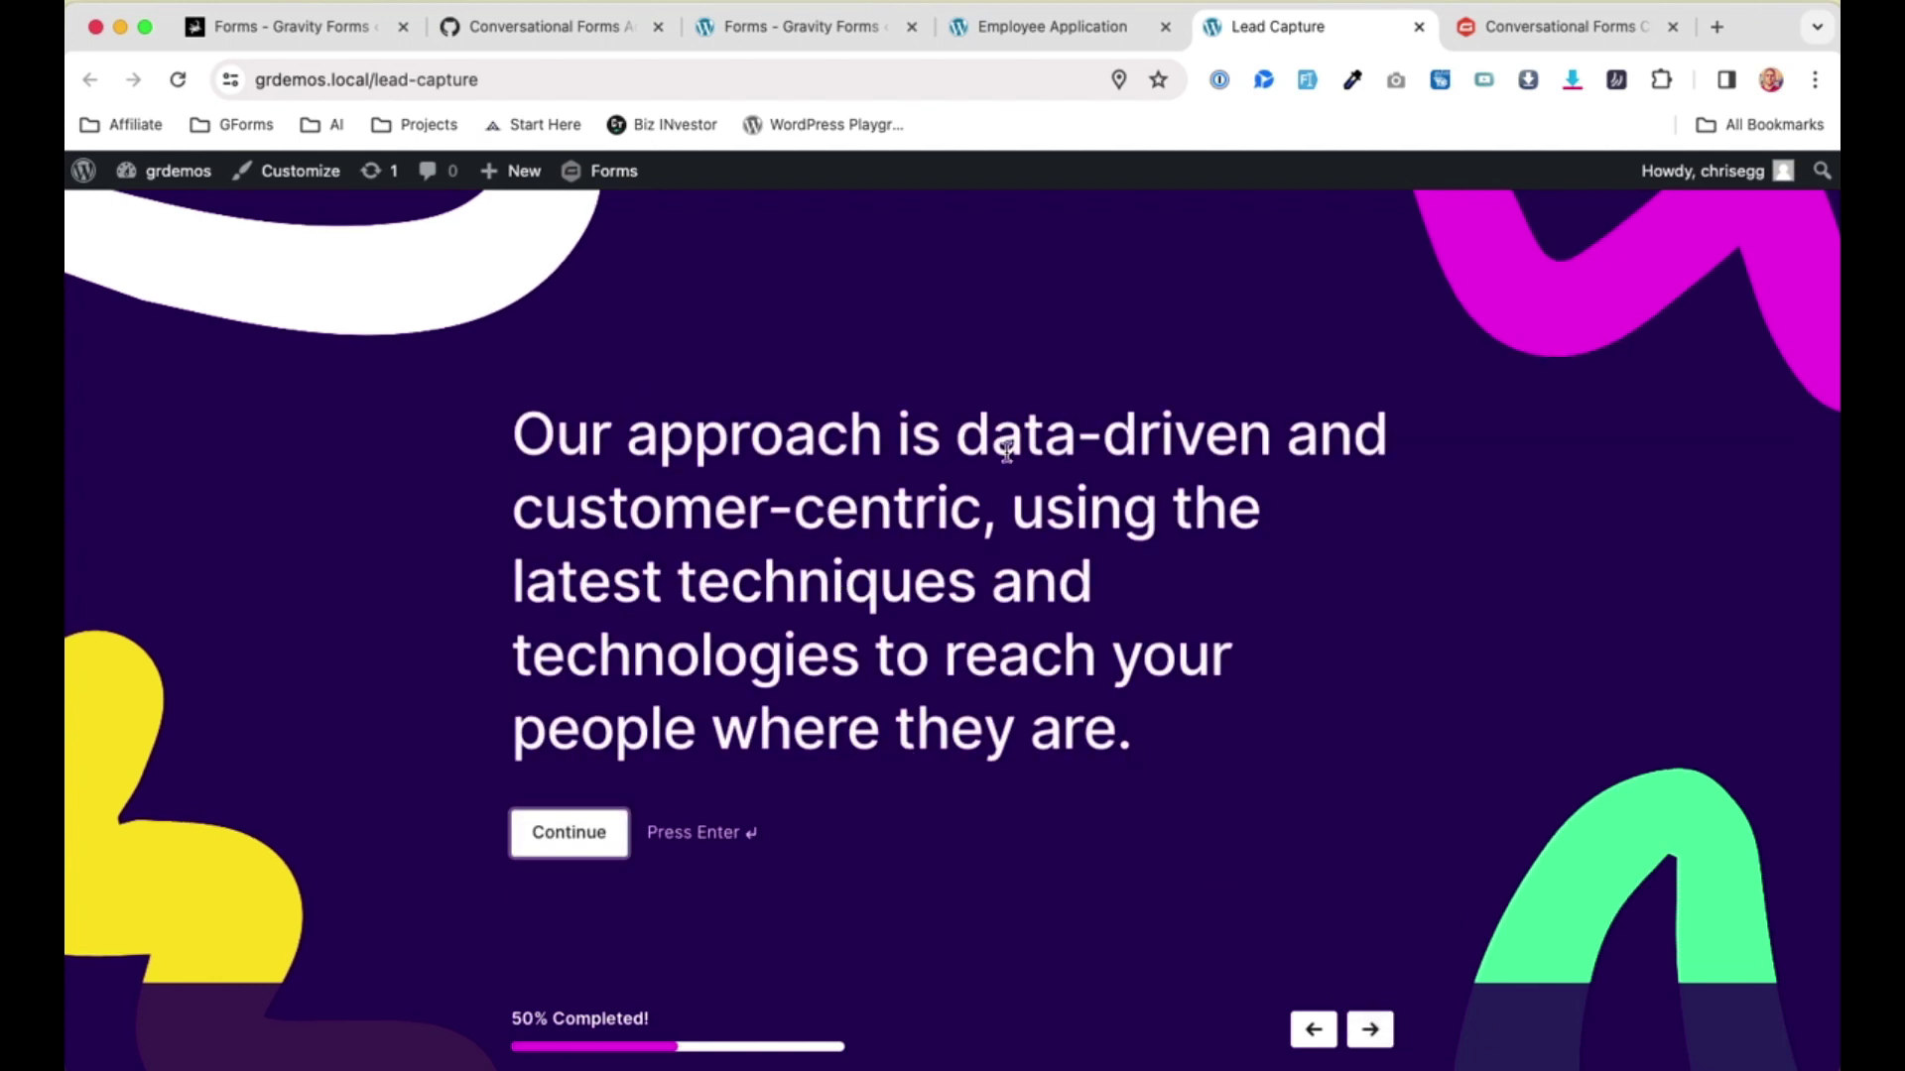
click(1370, 1032)
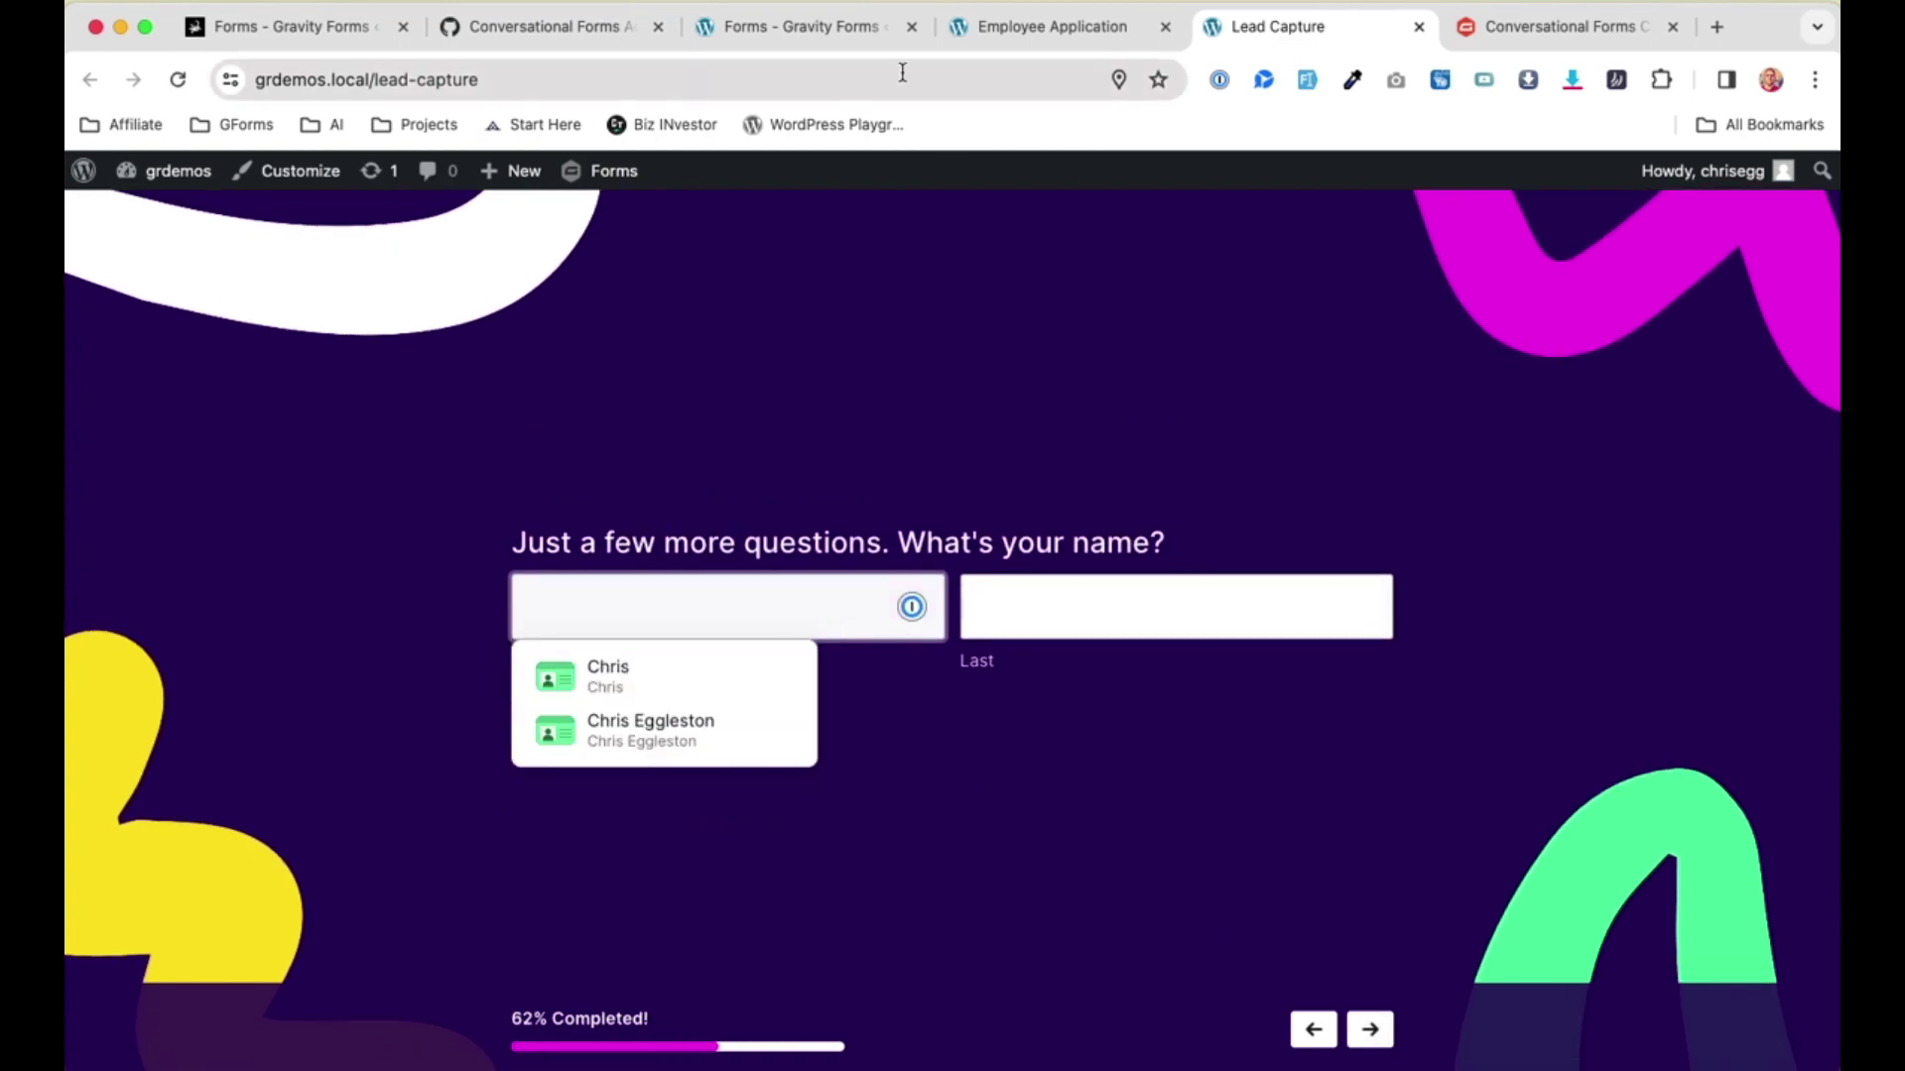
Return to the forms list and close the Employee Application and Lead Capture tabs.
click(821, 35)
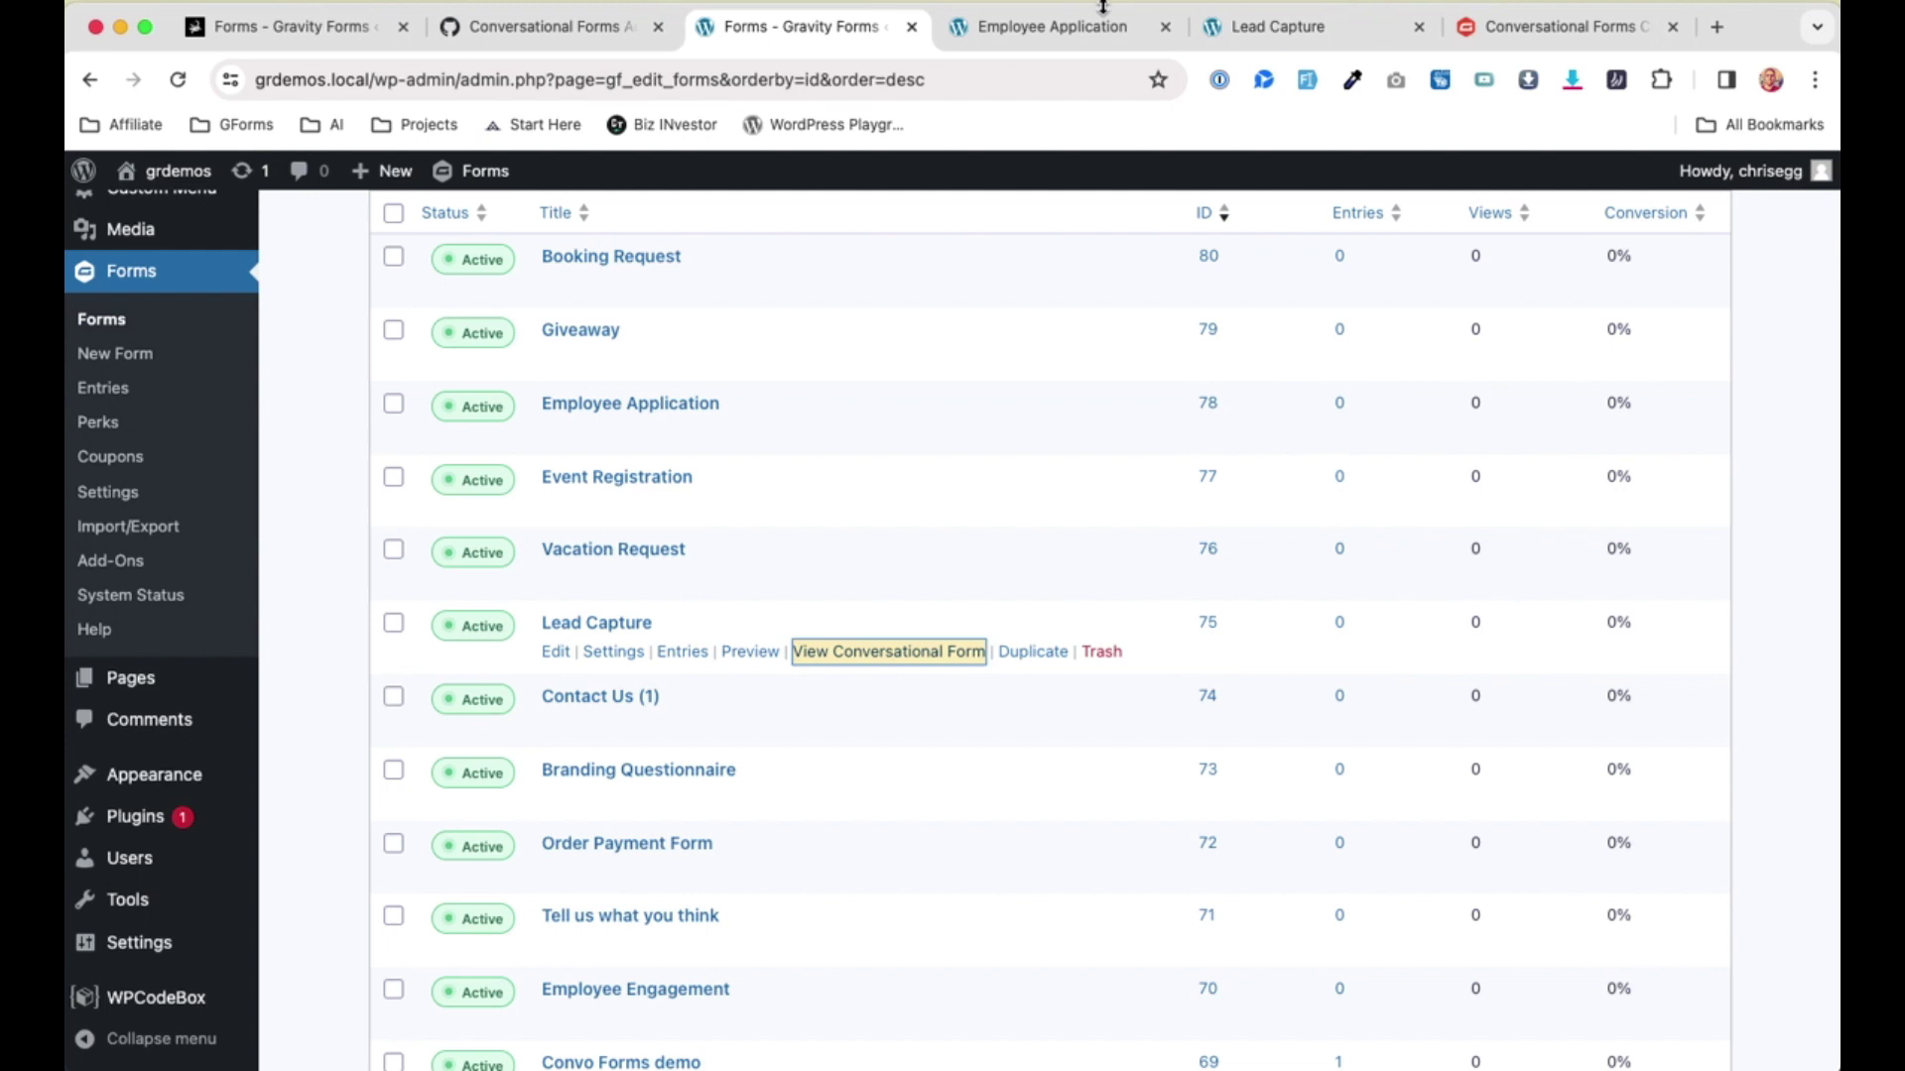
click(1166, 27)
click(1168, 27)
Look through the imported forms and view the Booking Request form's conversational page in a new browser tab.
scroll(786, 561, down, 4)
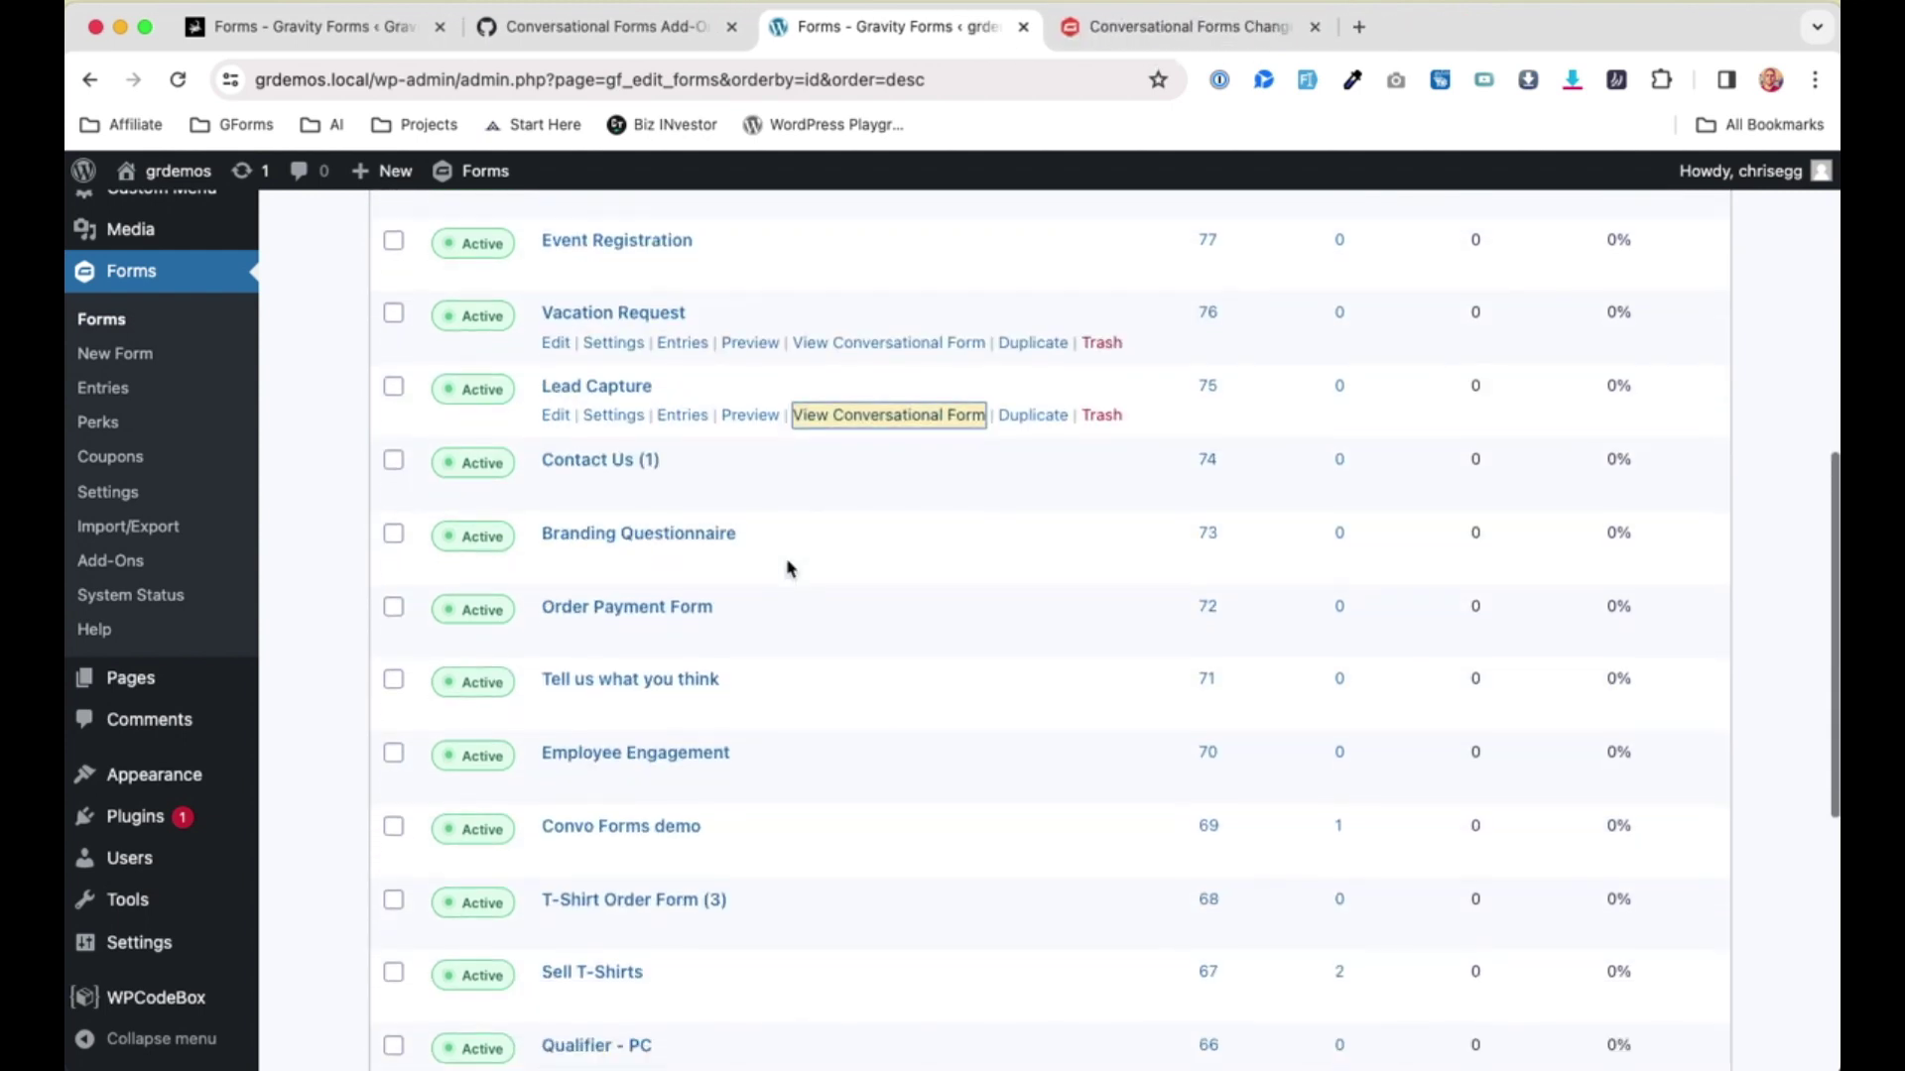
scroll(729, 883, down, 2)
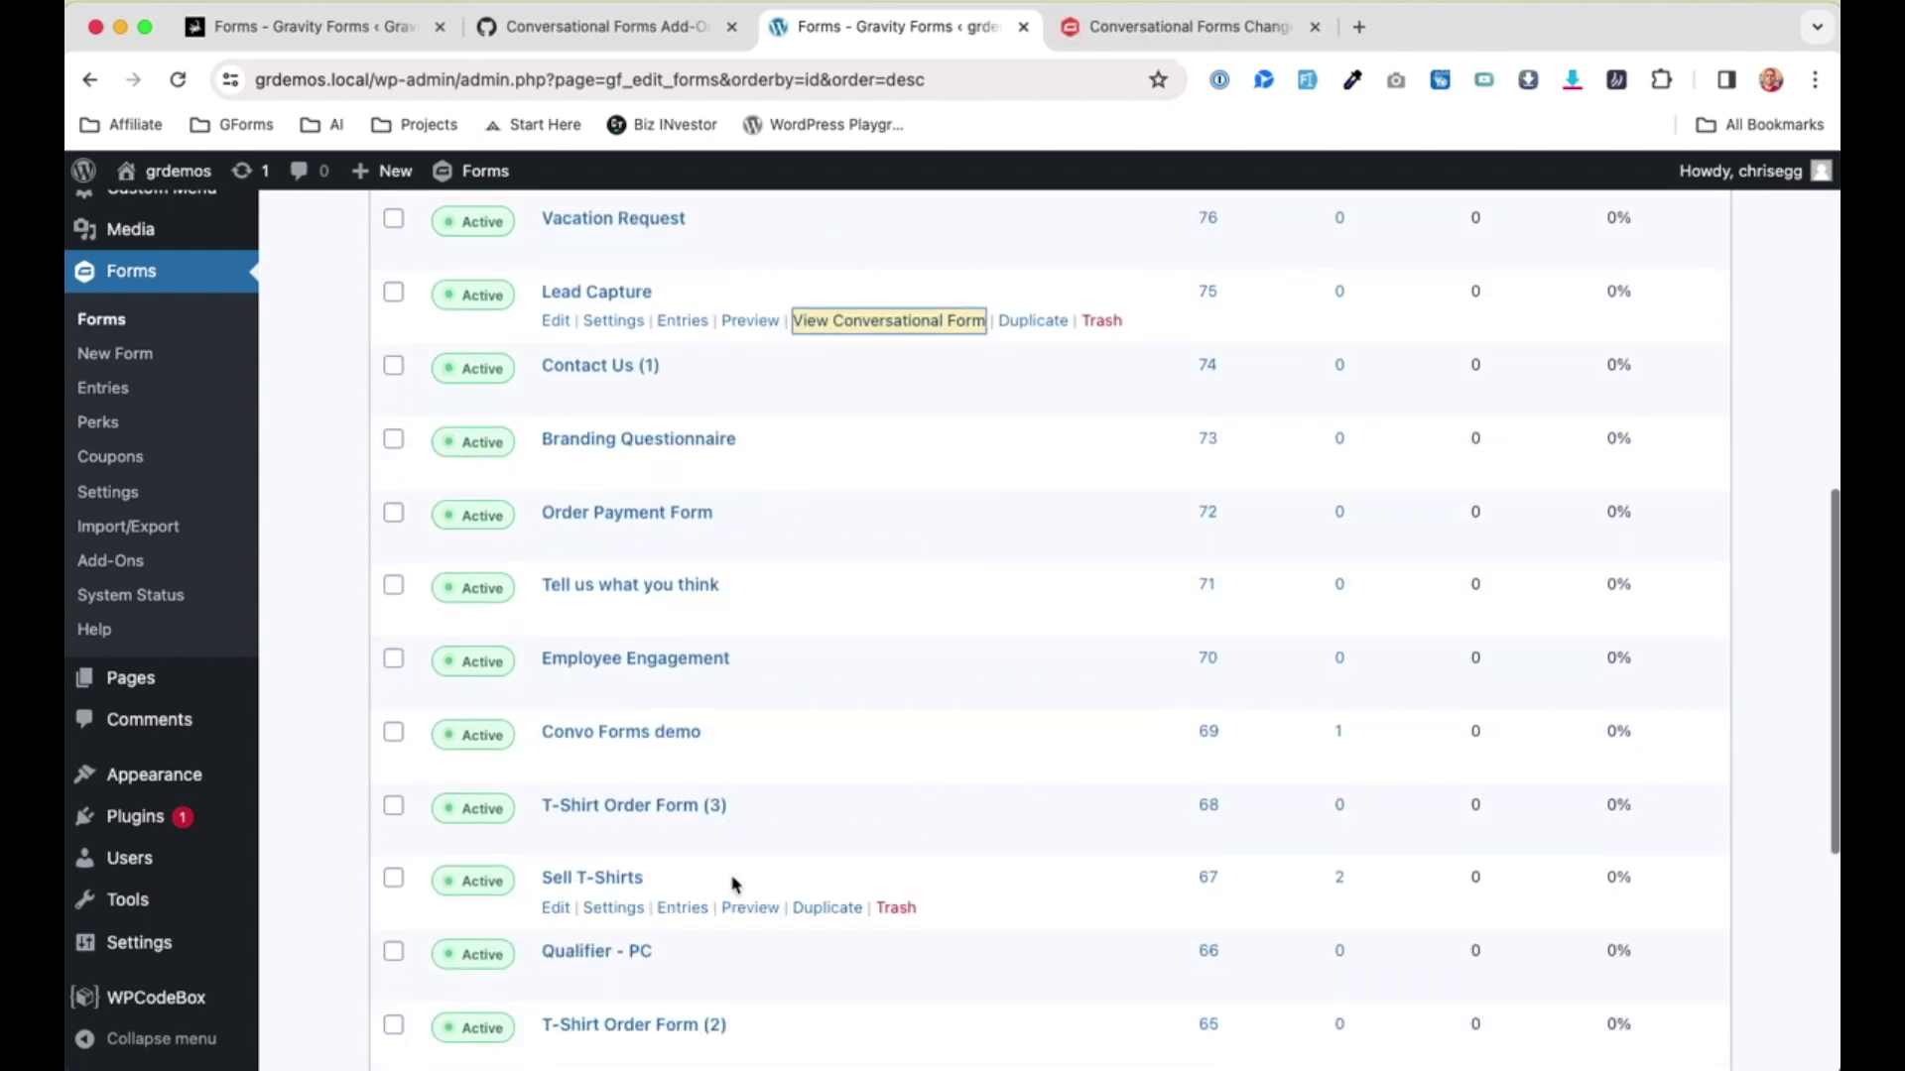
scroll(727, 638, up, 2)
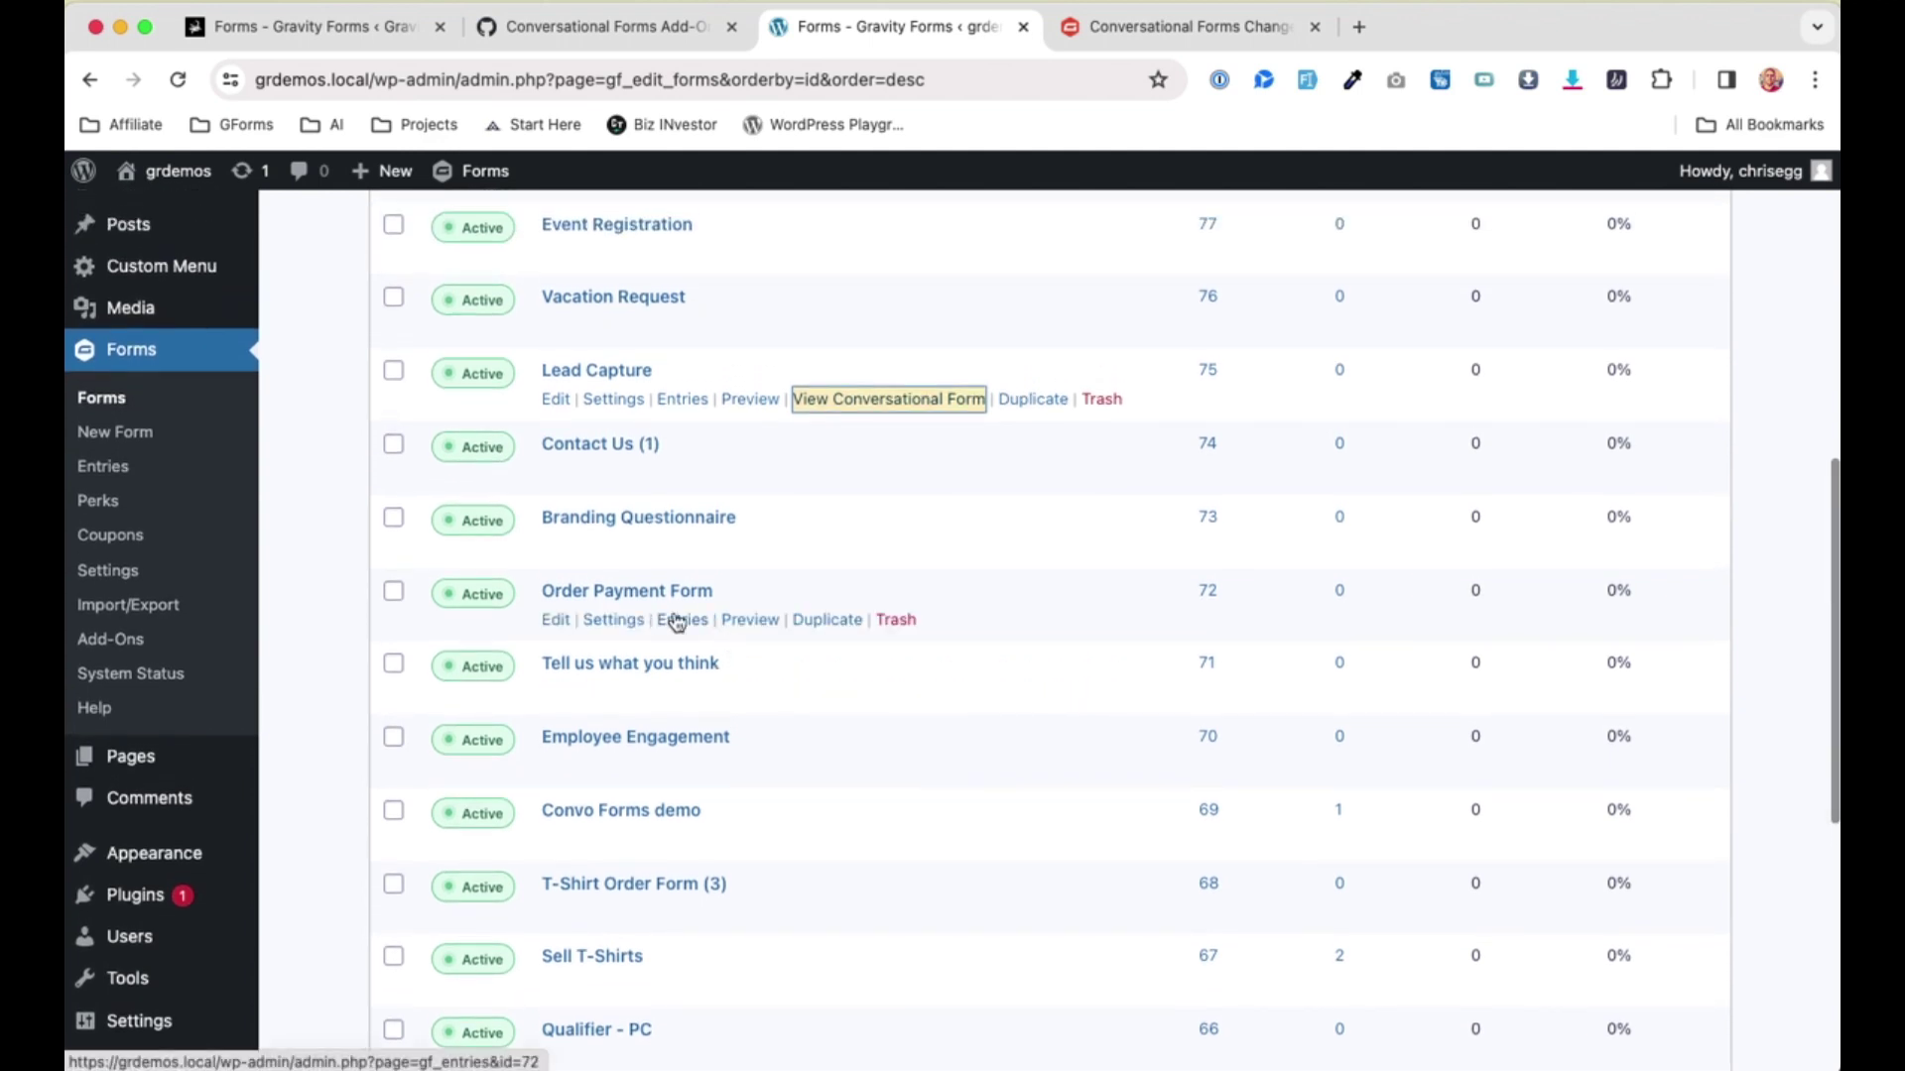
scroll(694, 623, up, 1)
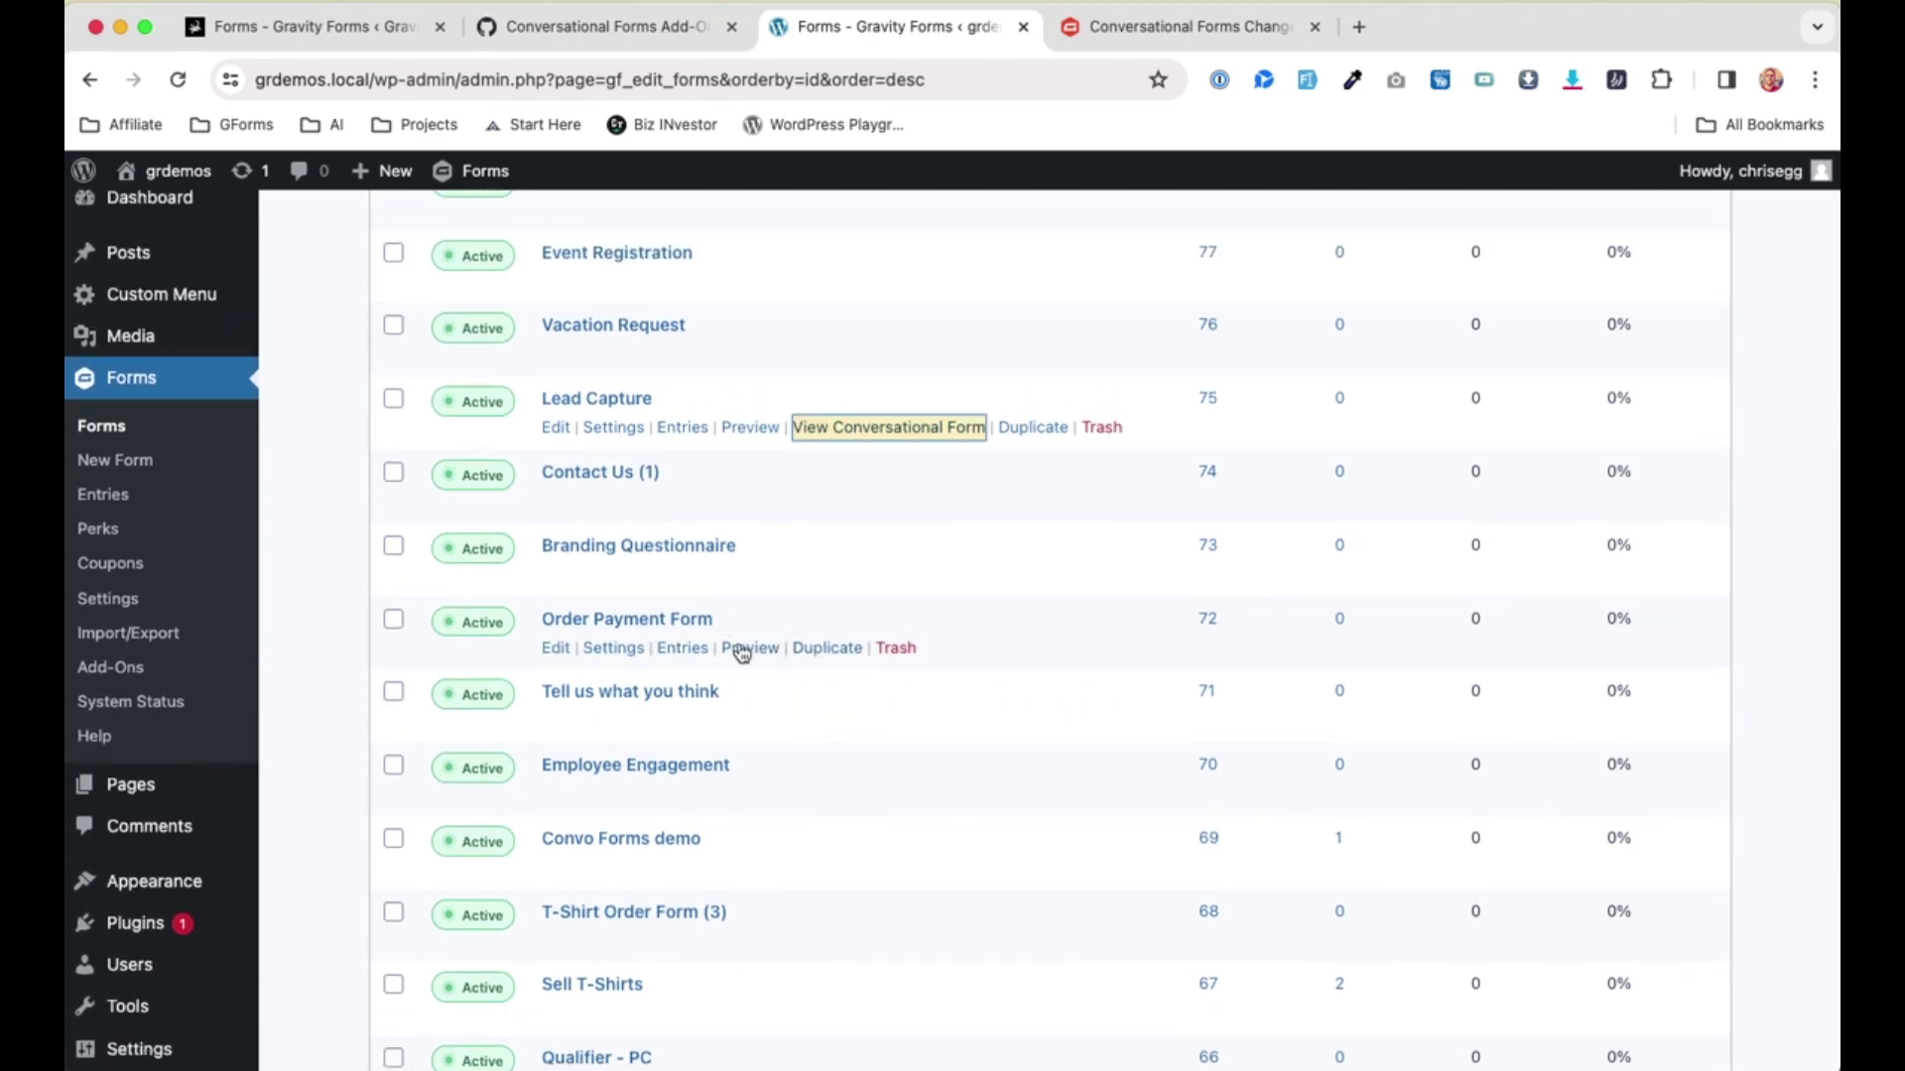
scroll(723, 583, up, 4)
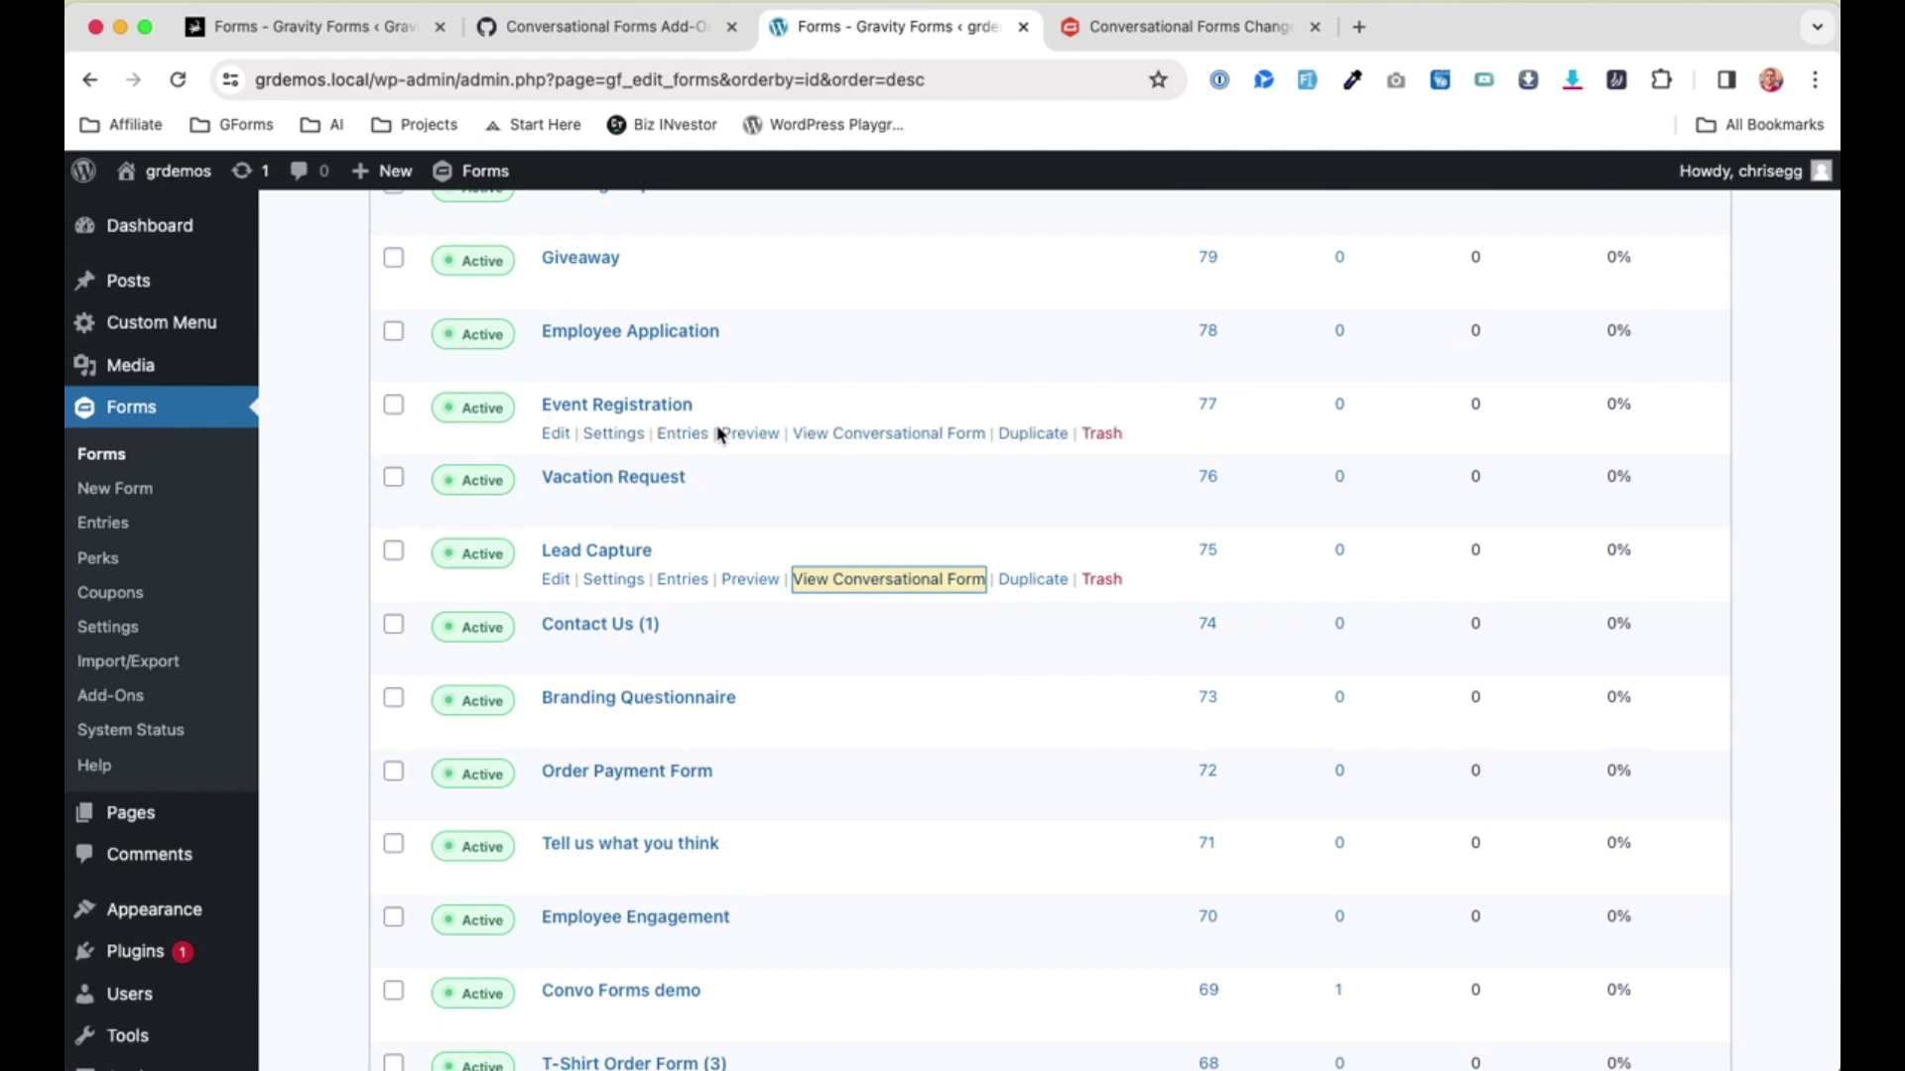
scroll(744, 417, up, 2)
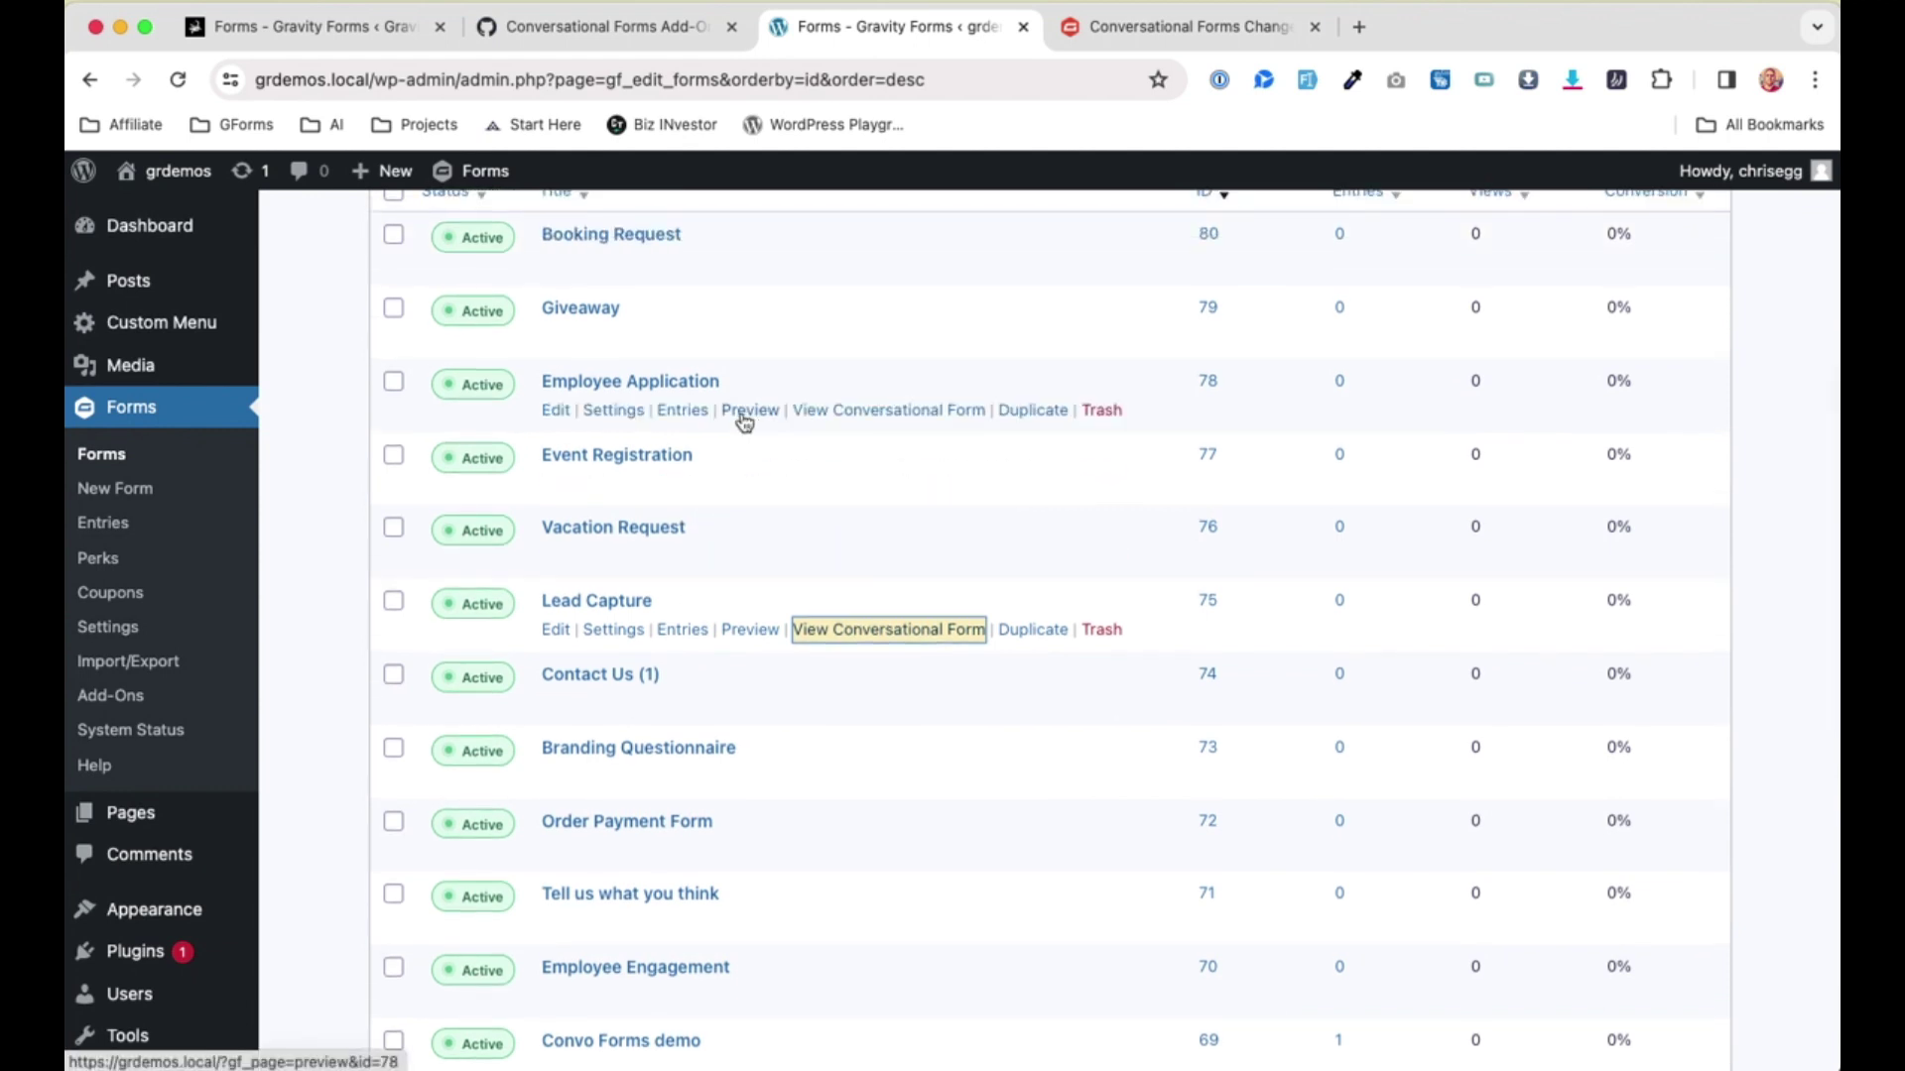
scroll(756, 319, up, 2)
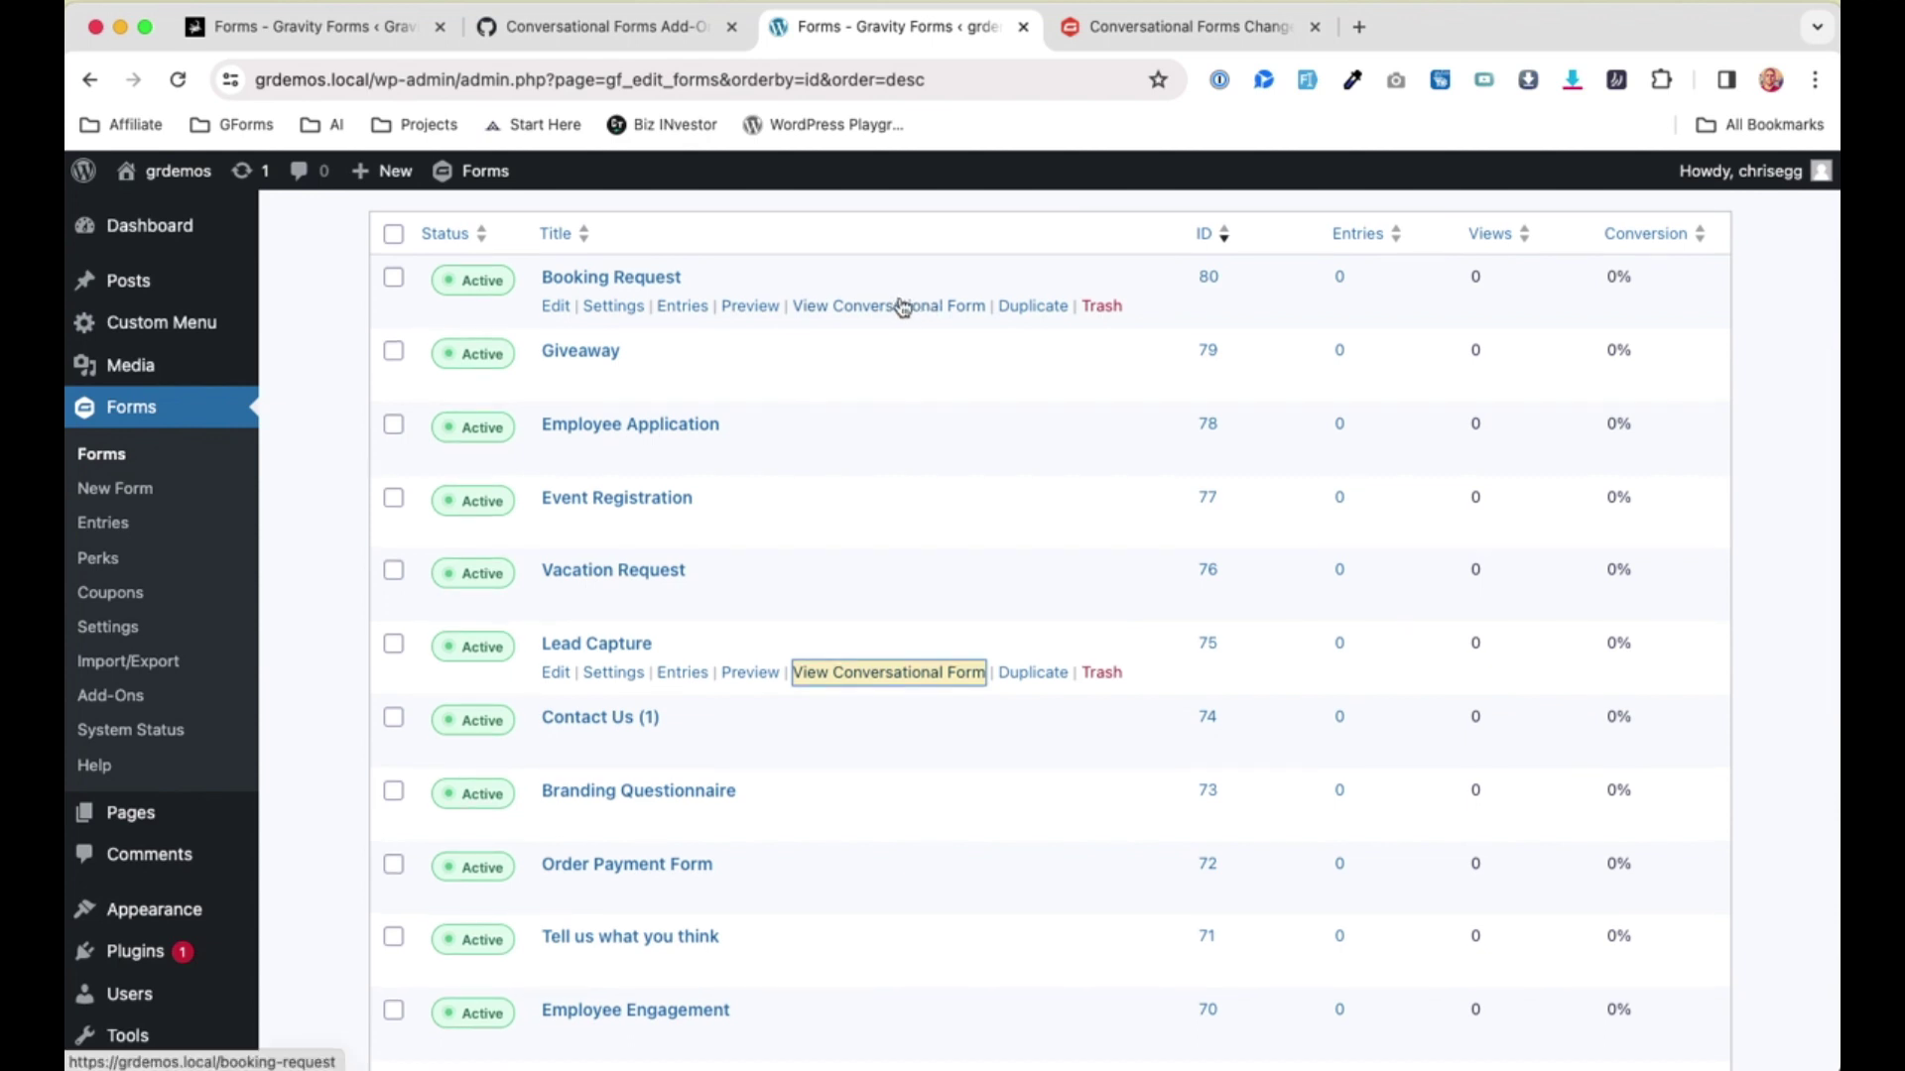
right_click(902, 307)
click(933, 311)
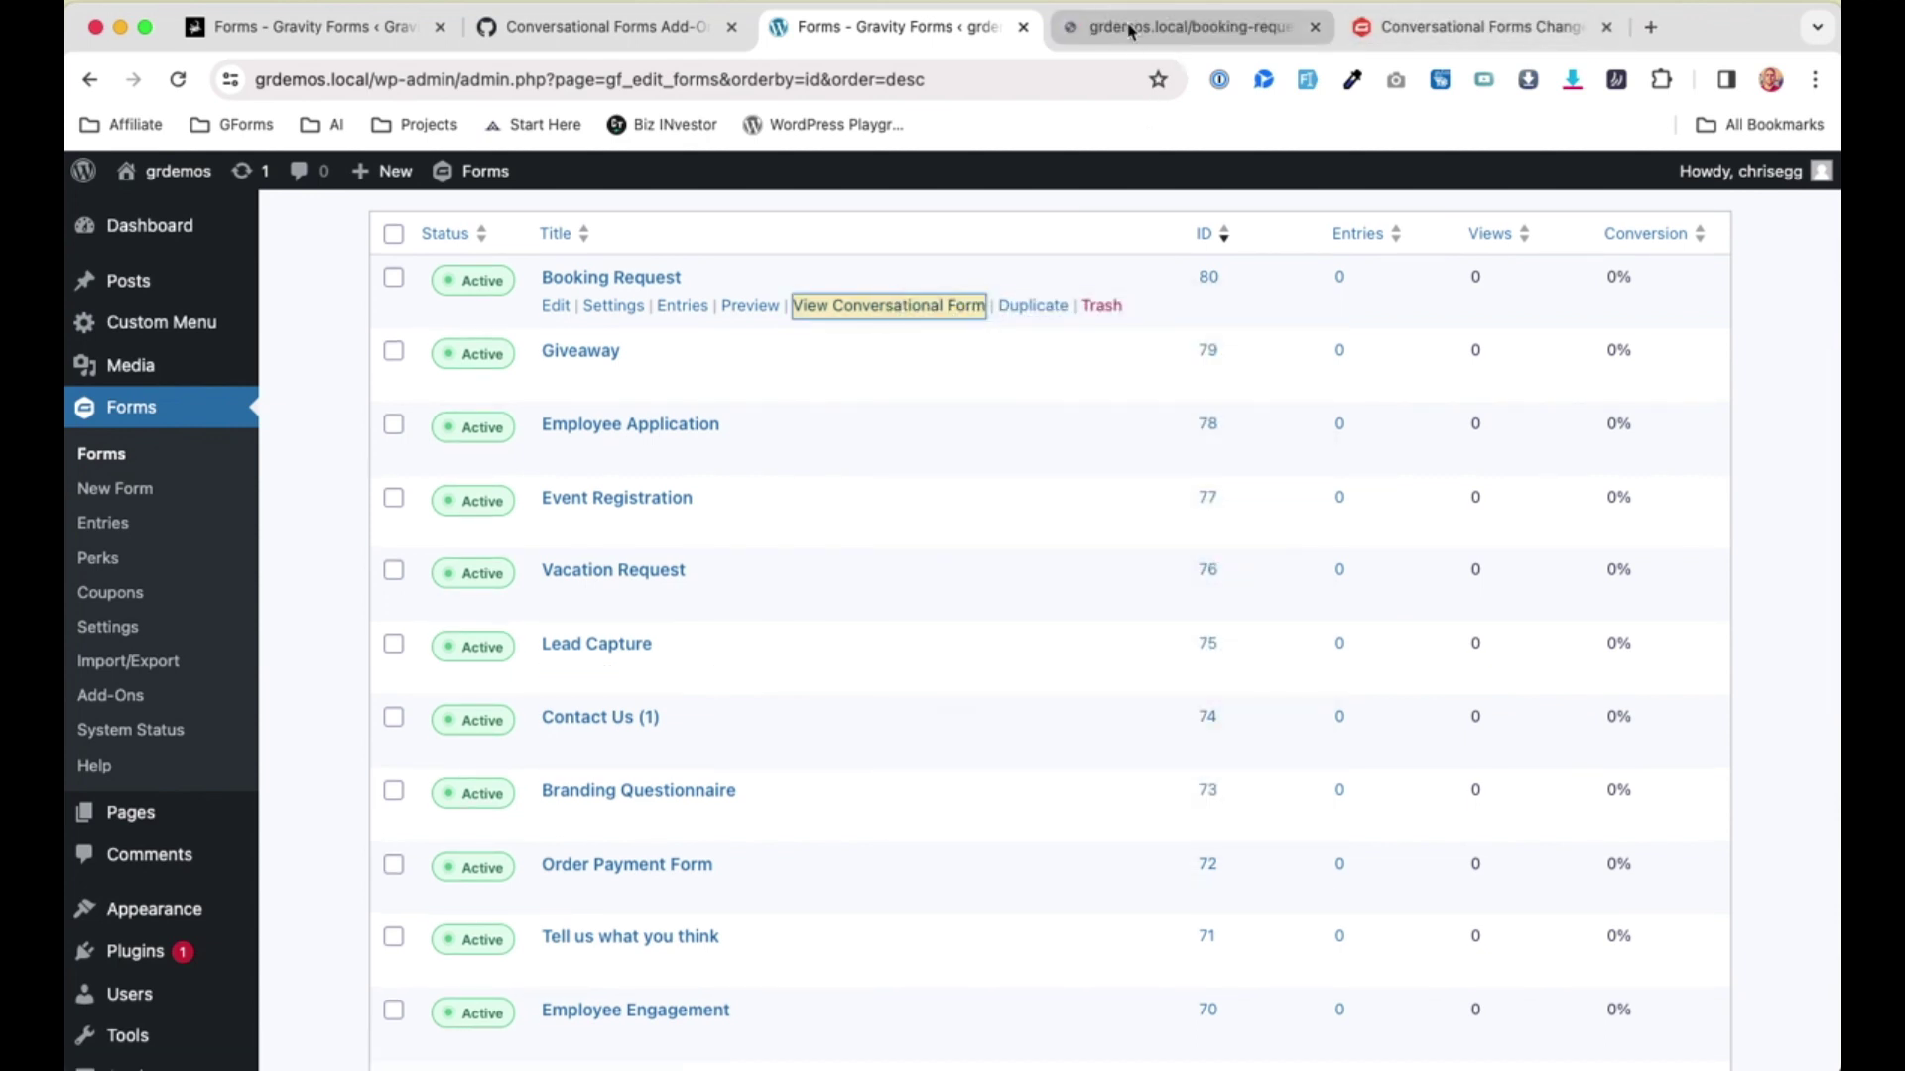
click(1131, 27)
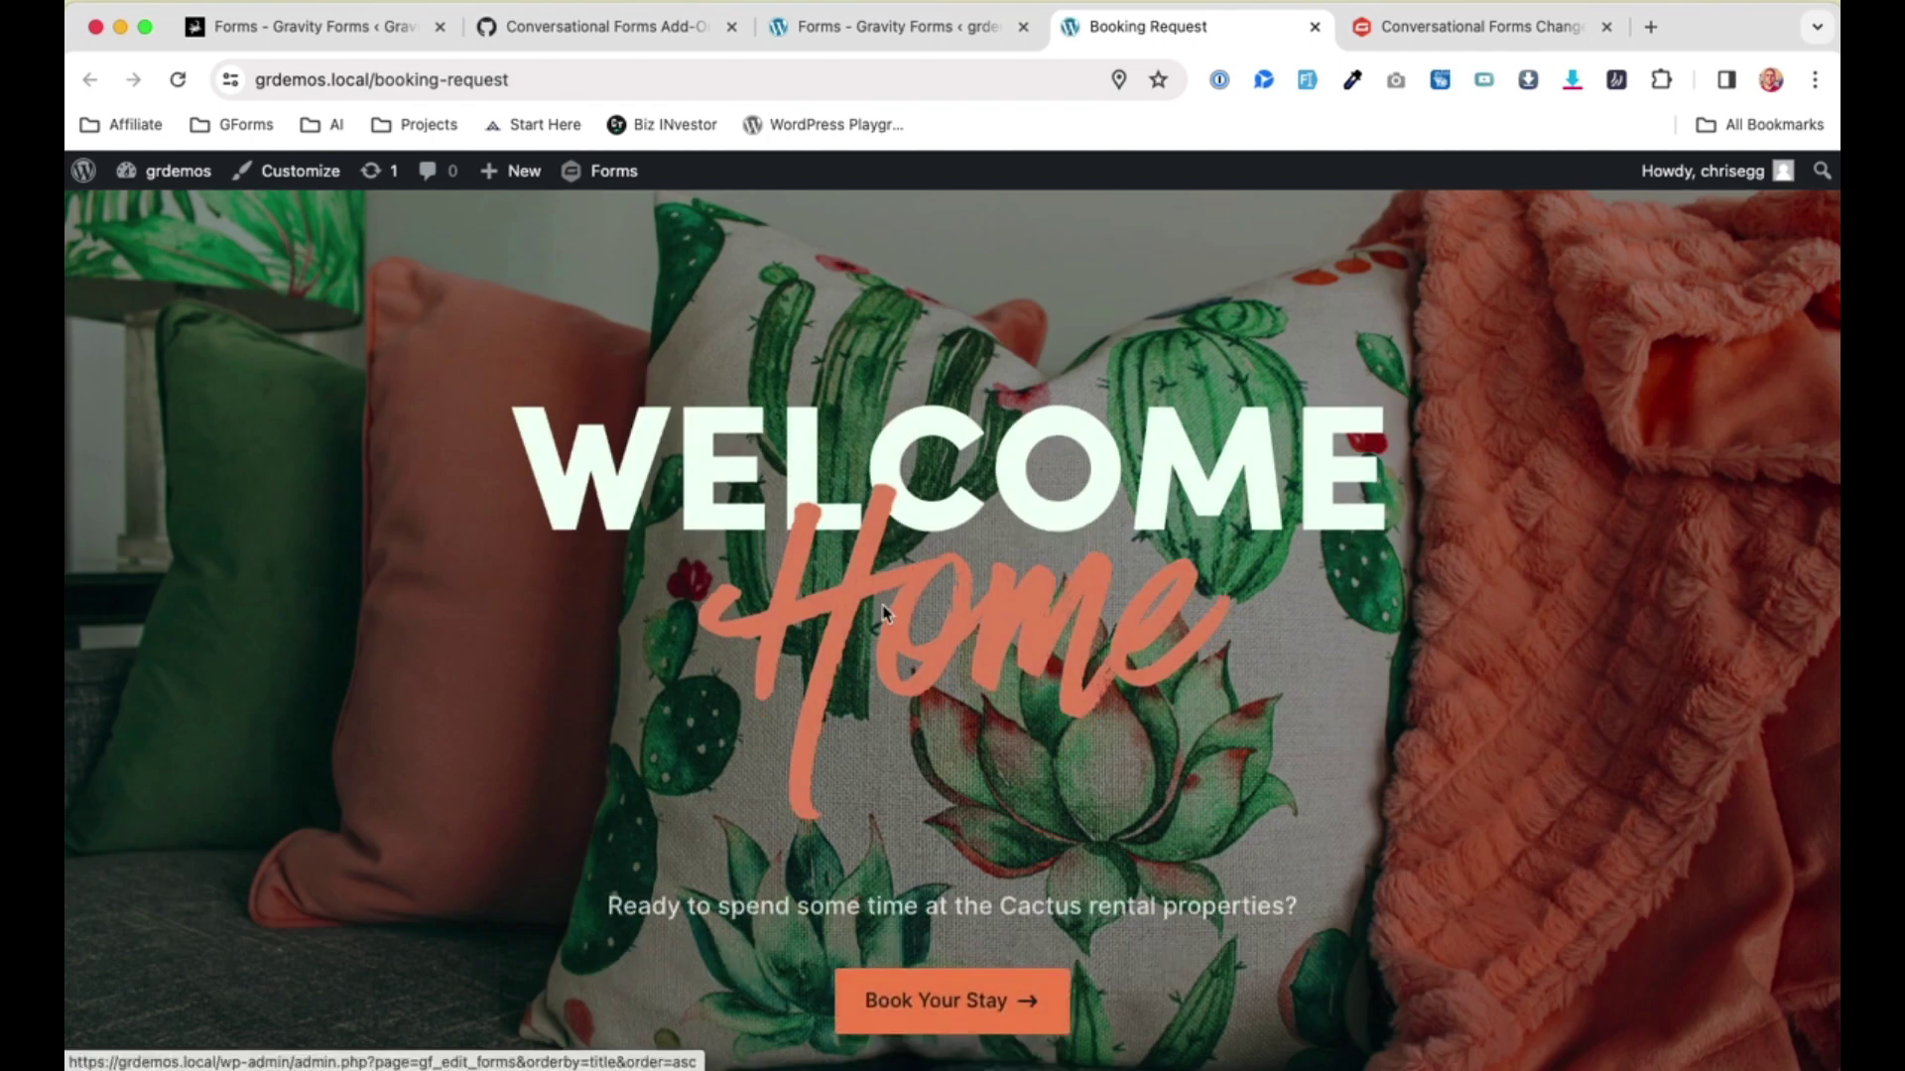
Examine the Booking Request welcome screen and start the form to reach its first question.
scroll(883, 607, down, 3)
drag(934, 494, 952, 427)
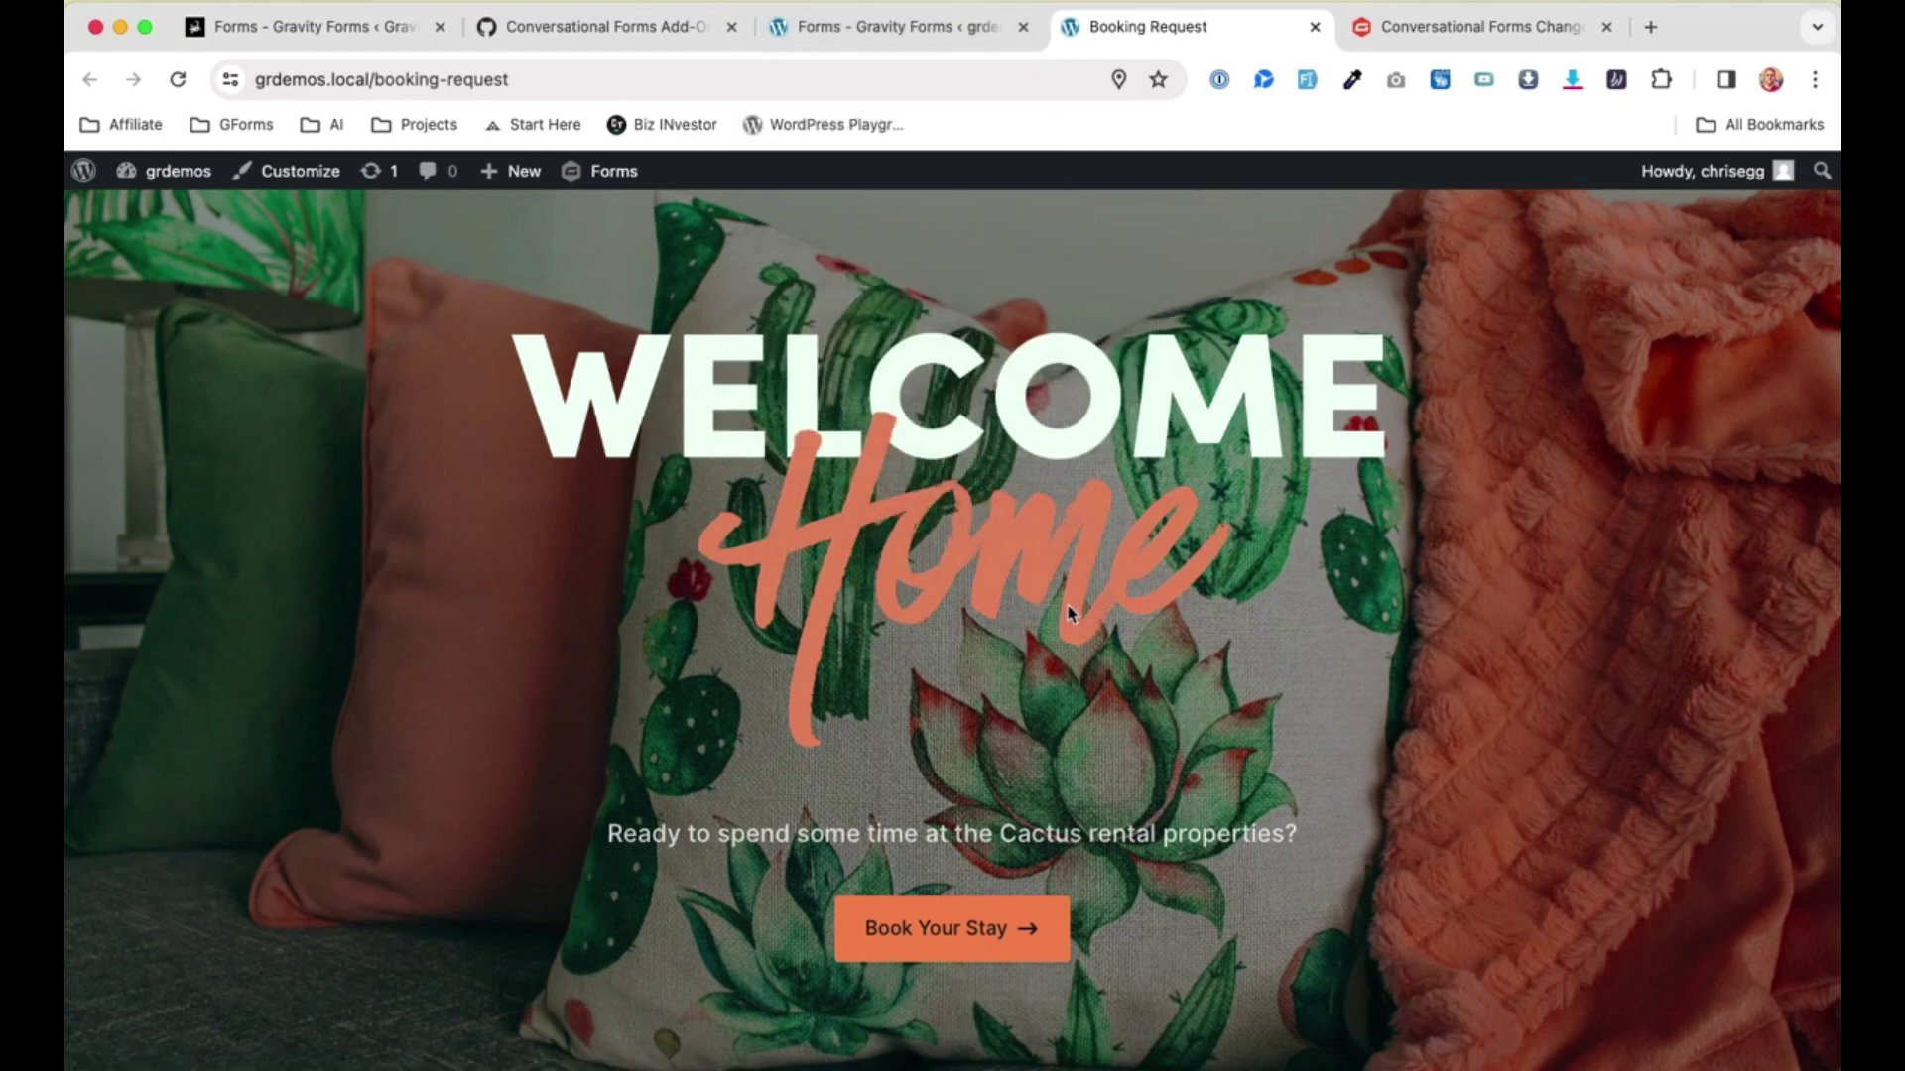
scroll(1136, 736, down, 1)
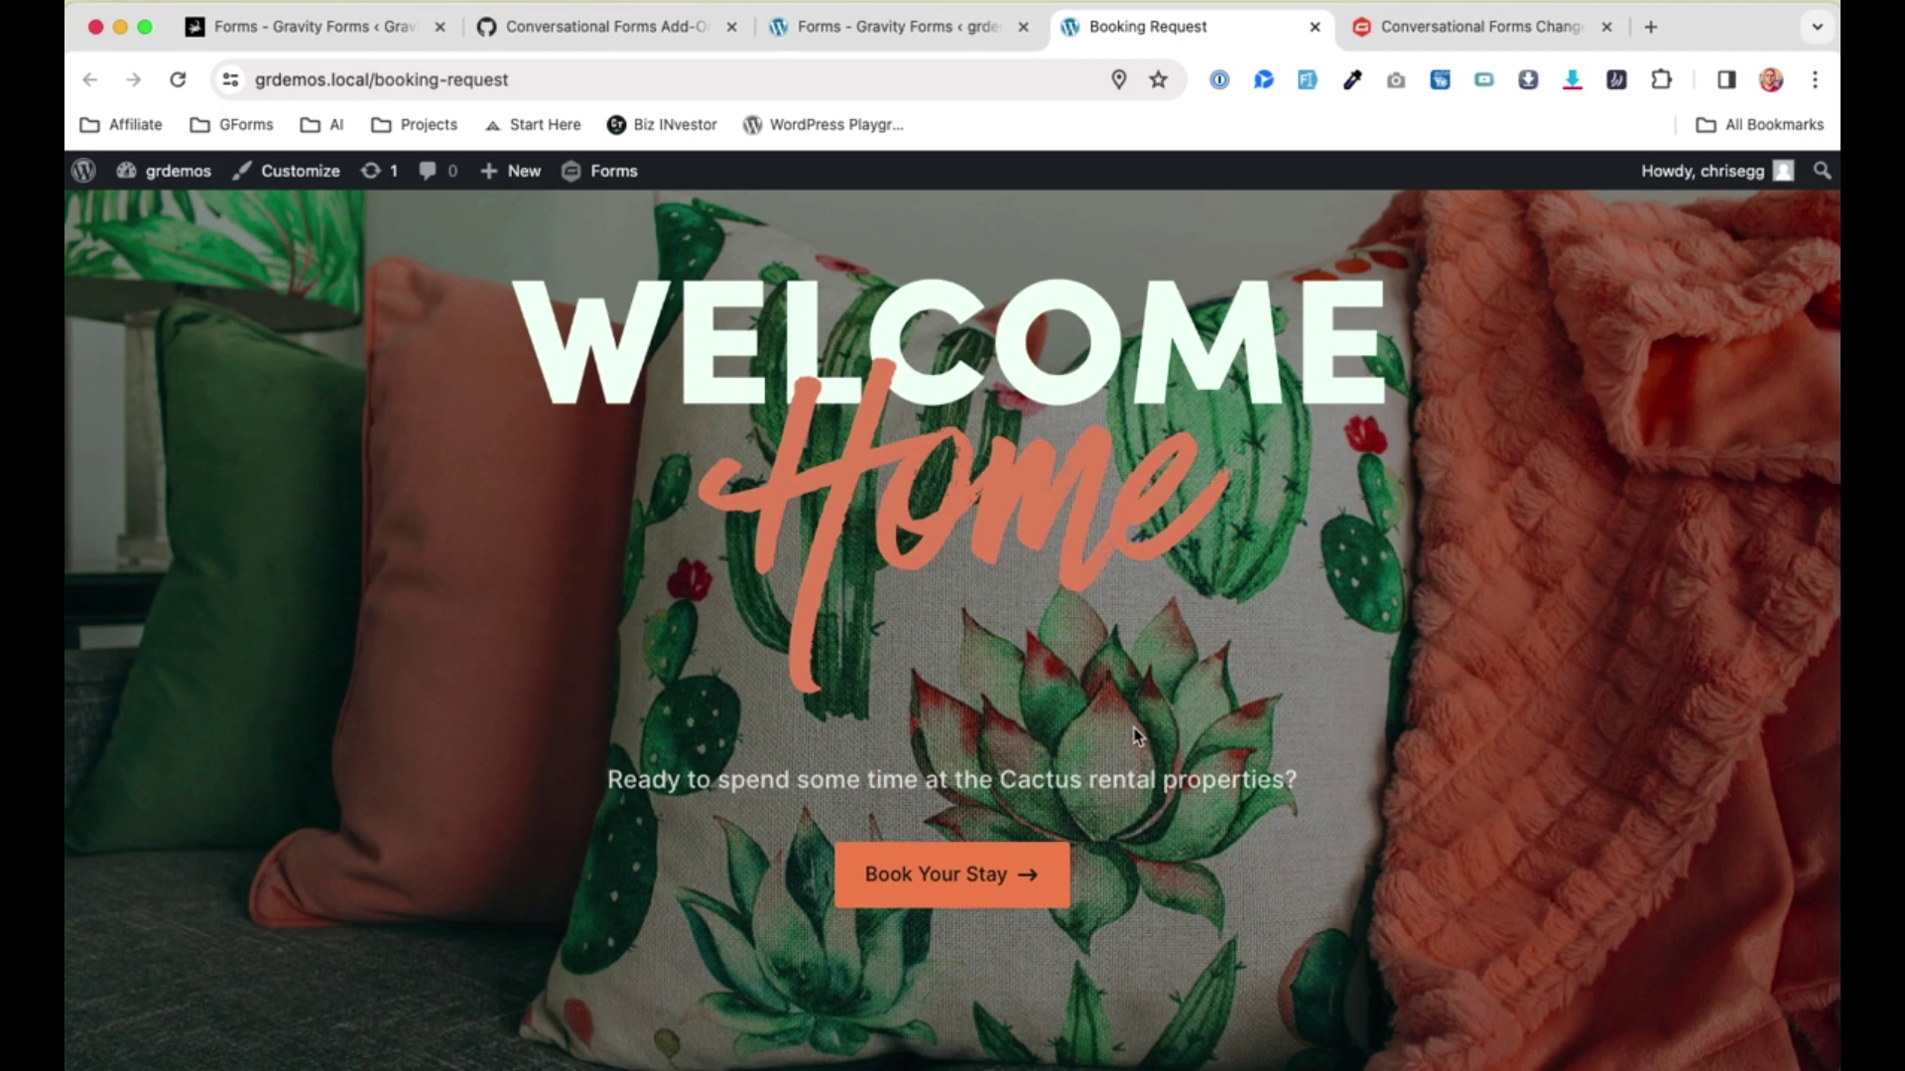
scroll(1137, 736, up, 1)
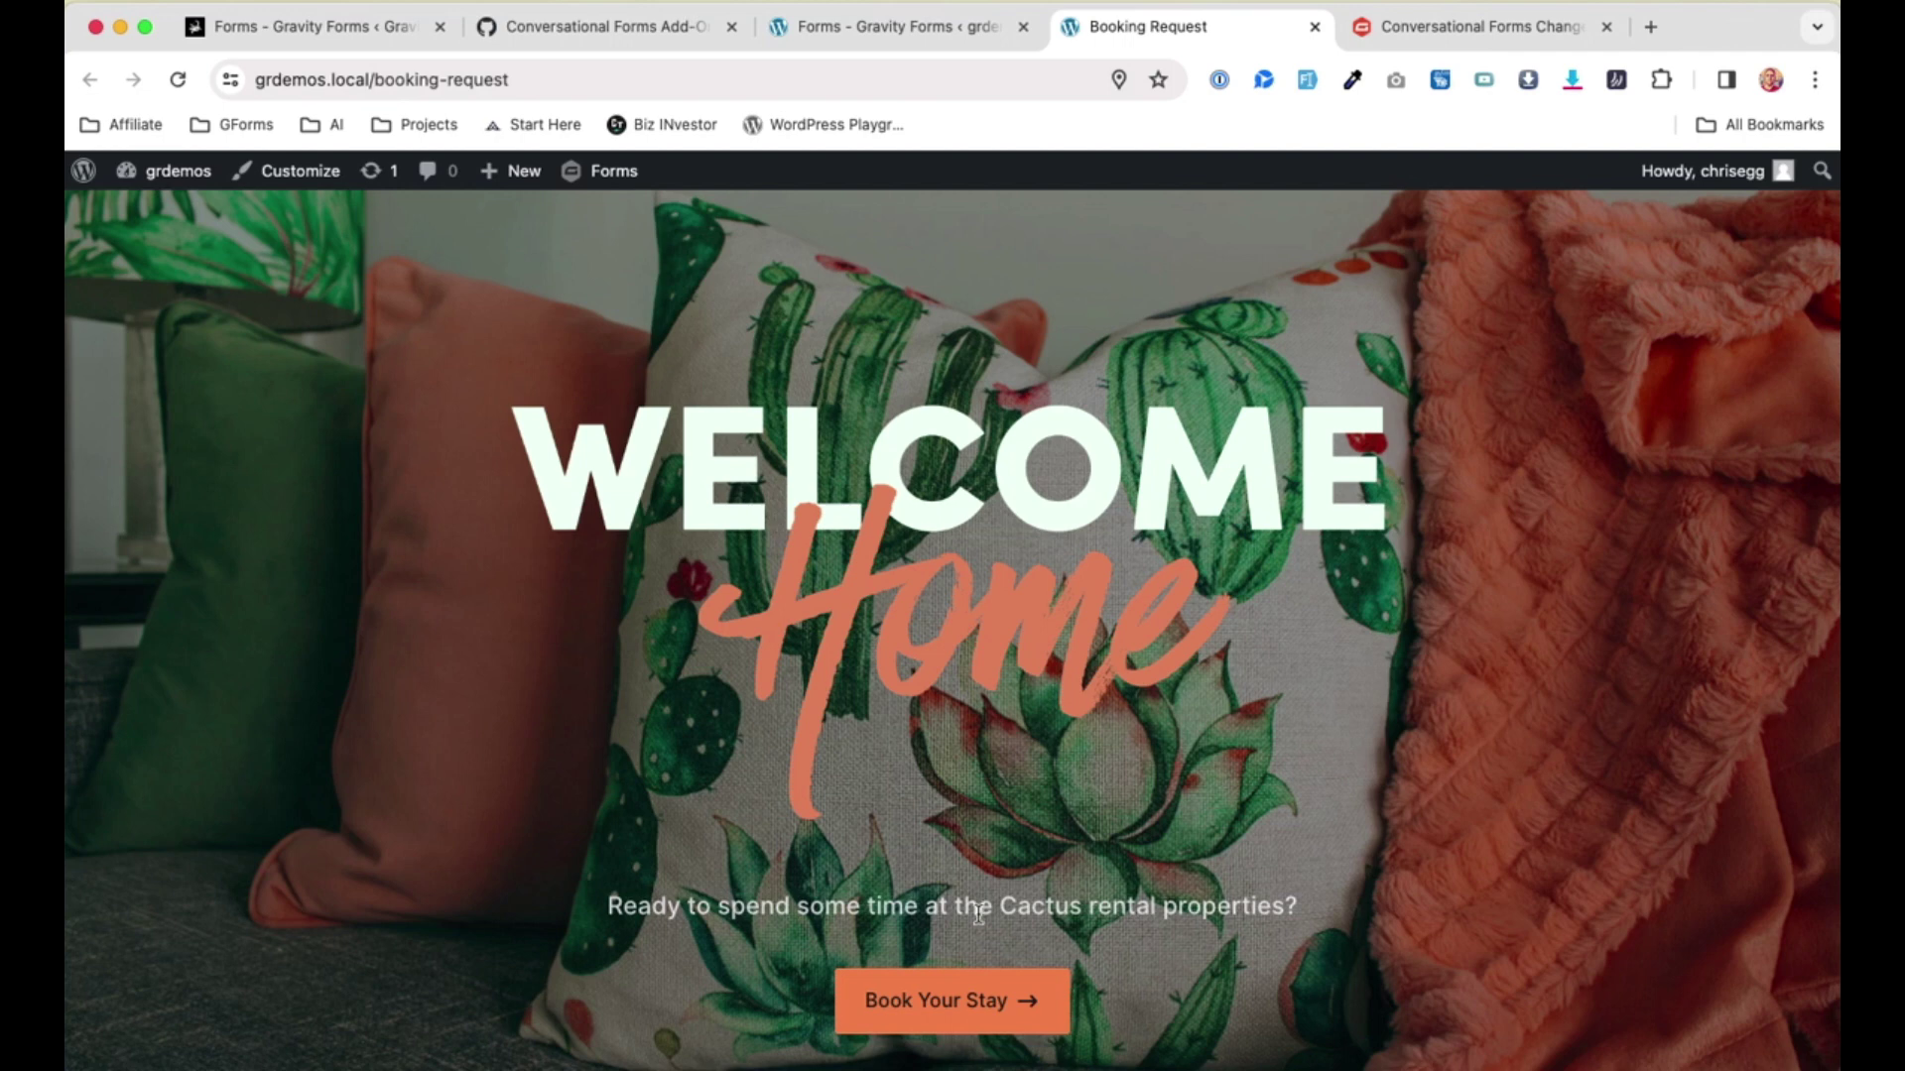
click(949, 1002)
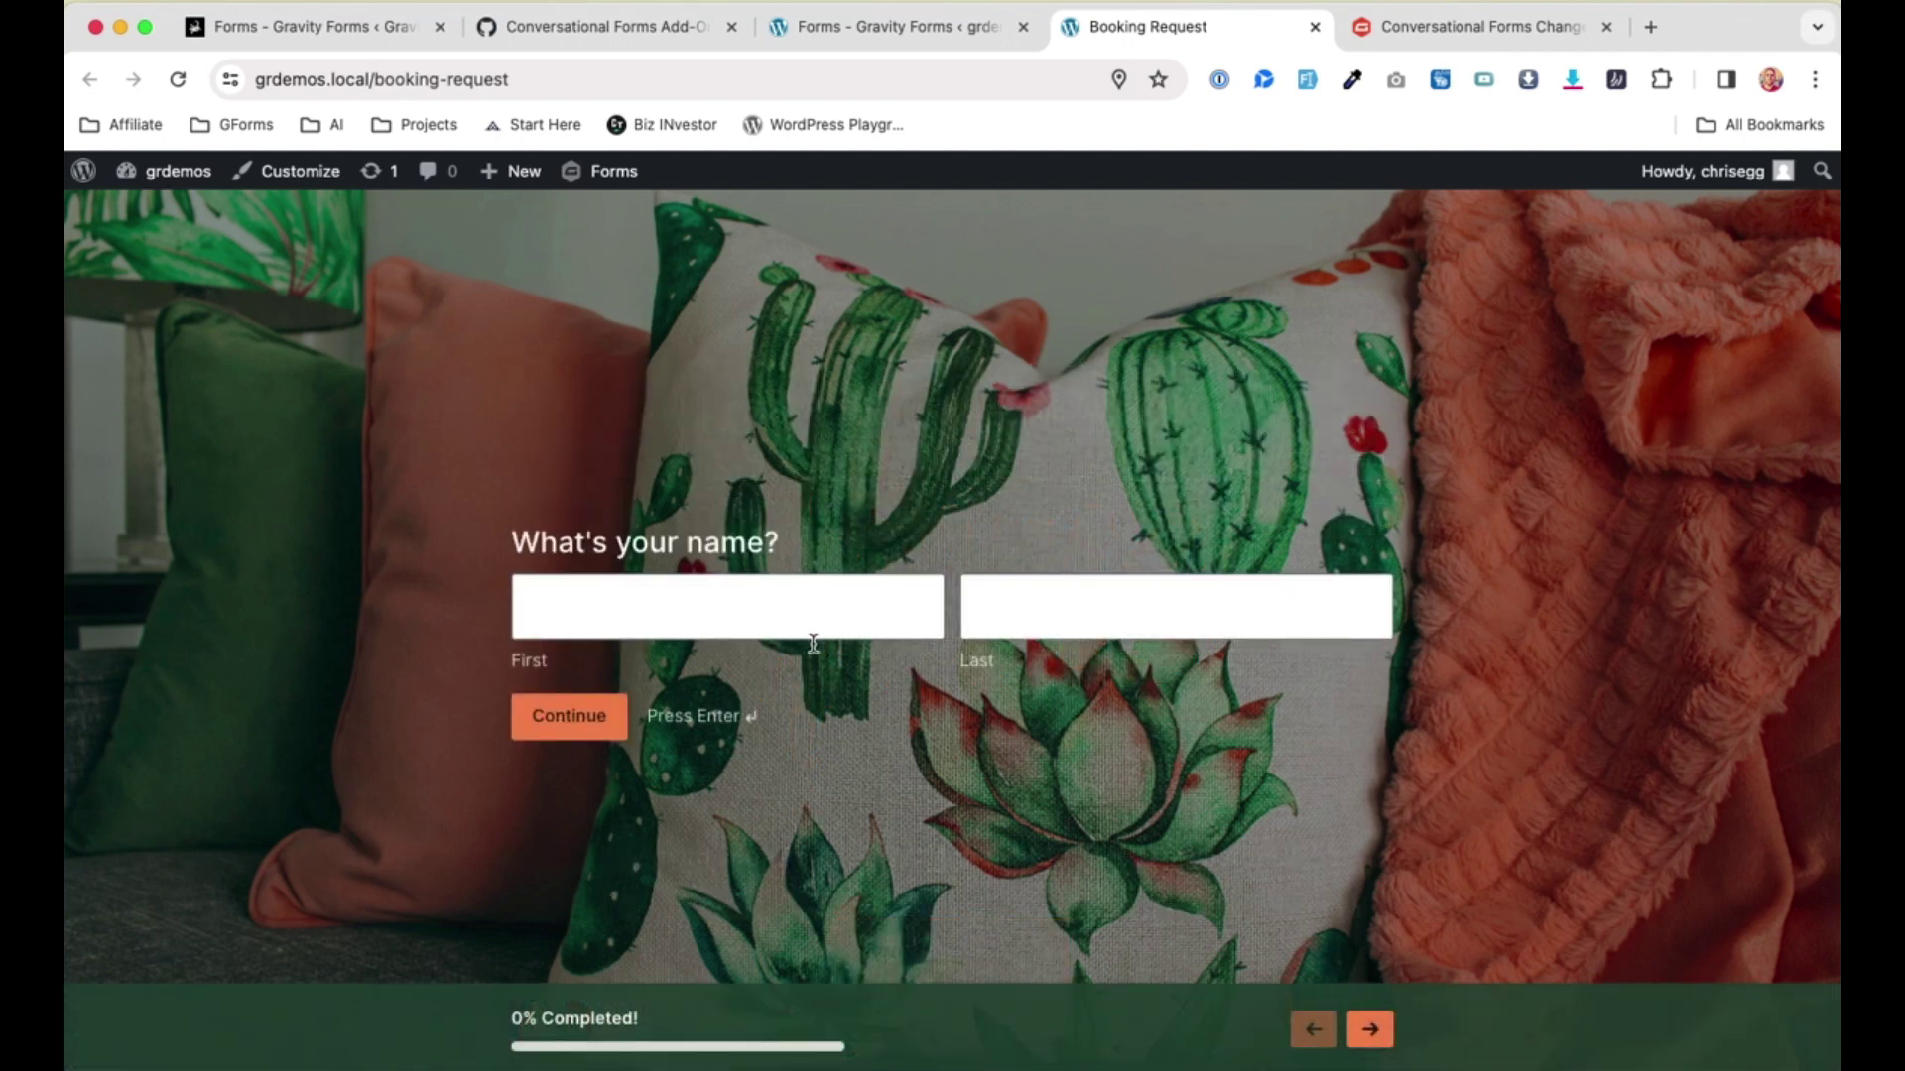
Advance the Booking Request form to the booking start date question, leaving the name, email and following question unanswered.
click(536, 714)
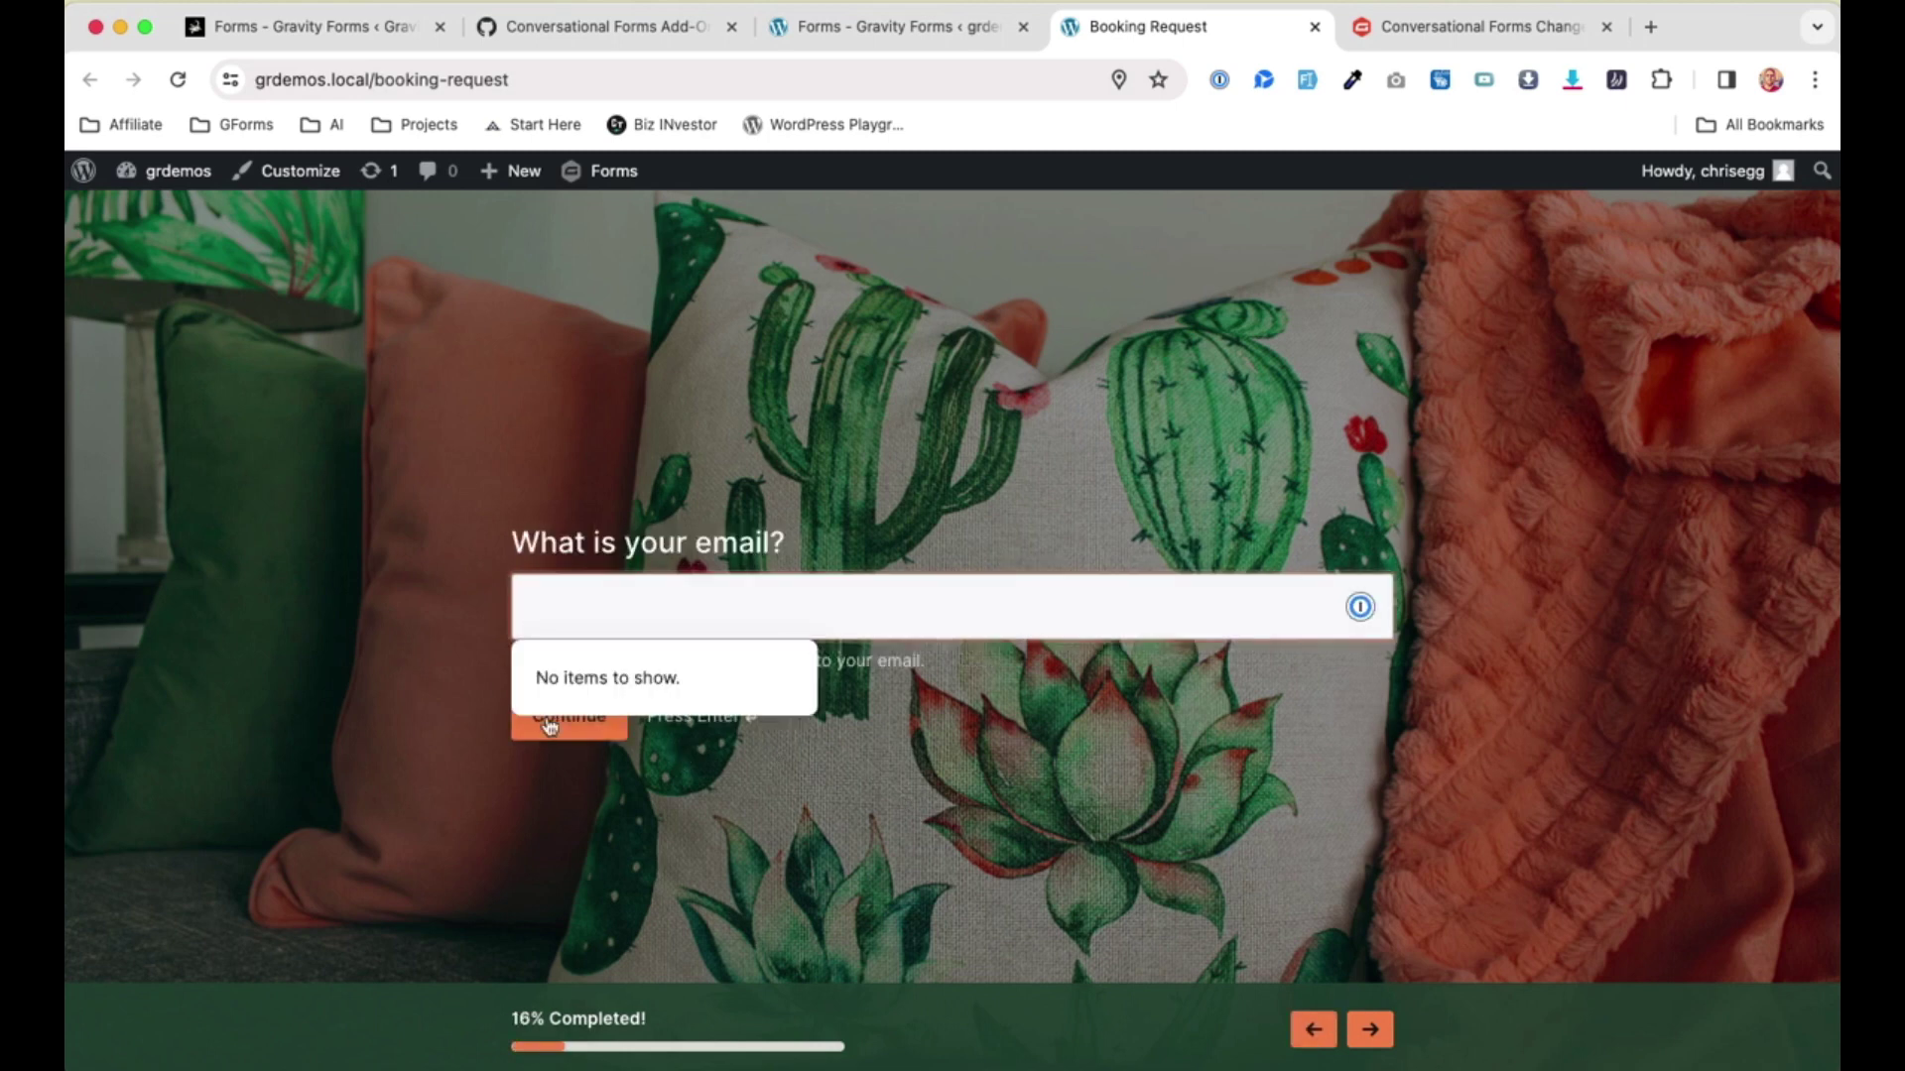
click(551, 727)
click(558, 732)
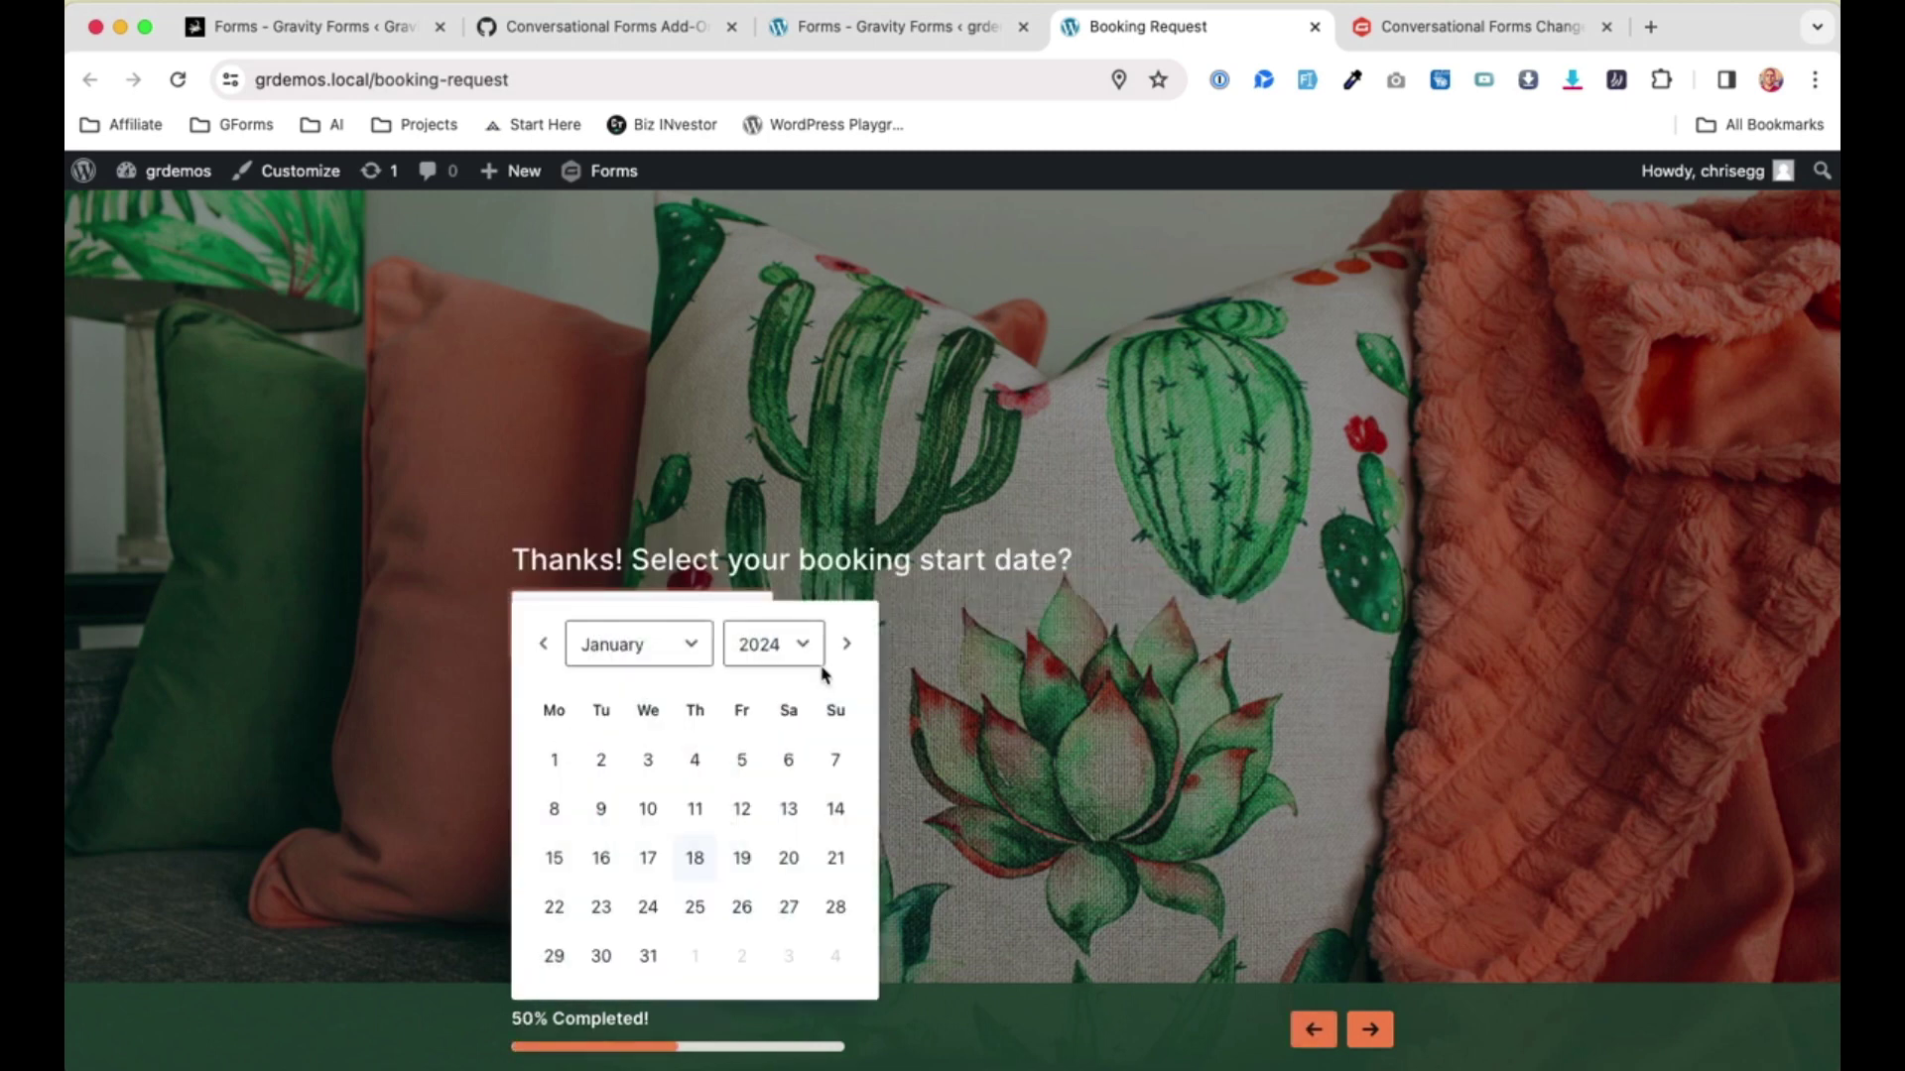
Set the booking start date to 01/03/2024 and end date to 01/24/2024, and submit the form with the booking description empty.
click(655, 640)
click(641, 815)
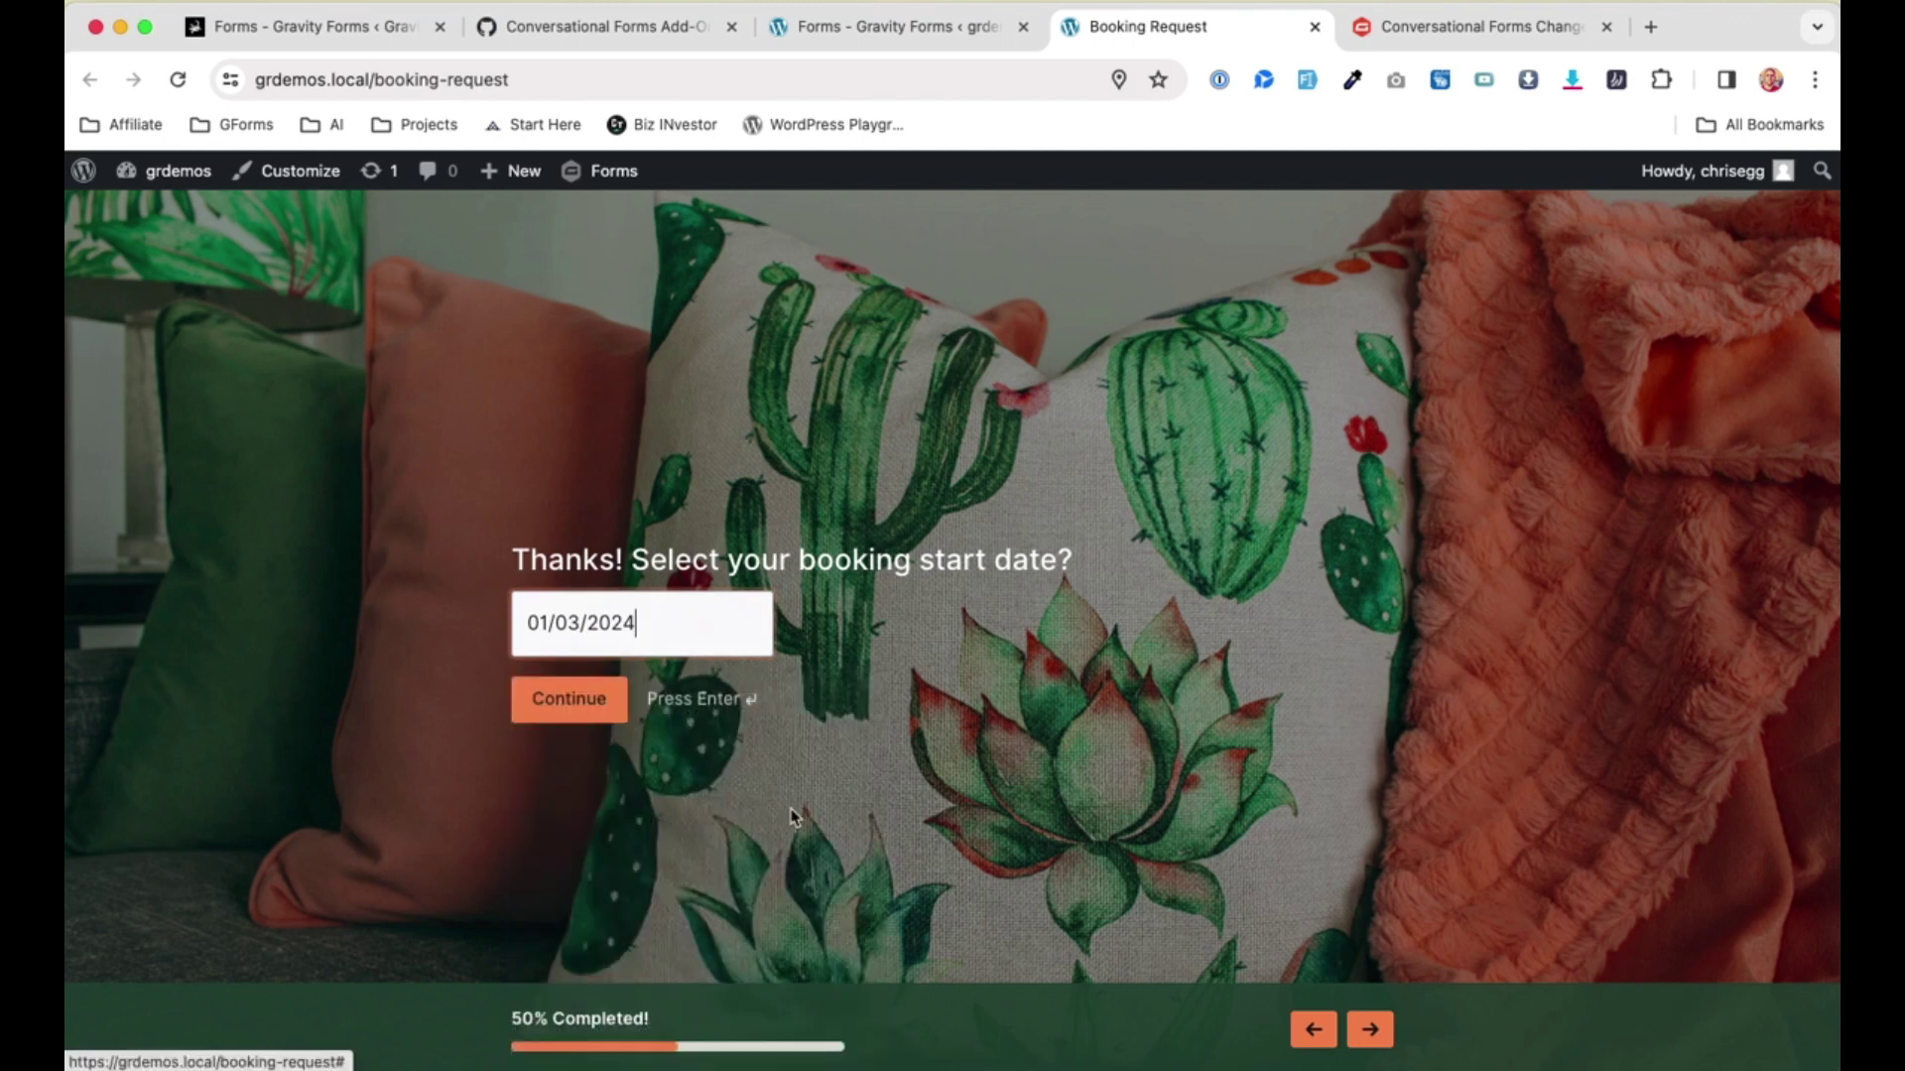
click(597, 702)
click(645, 891)
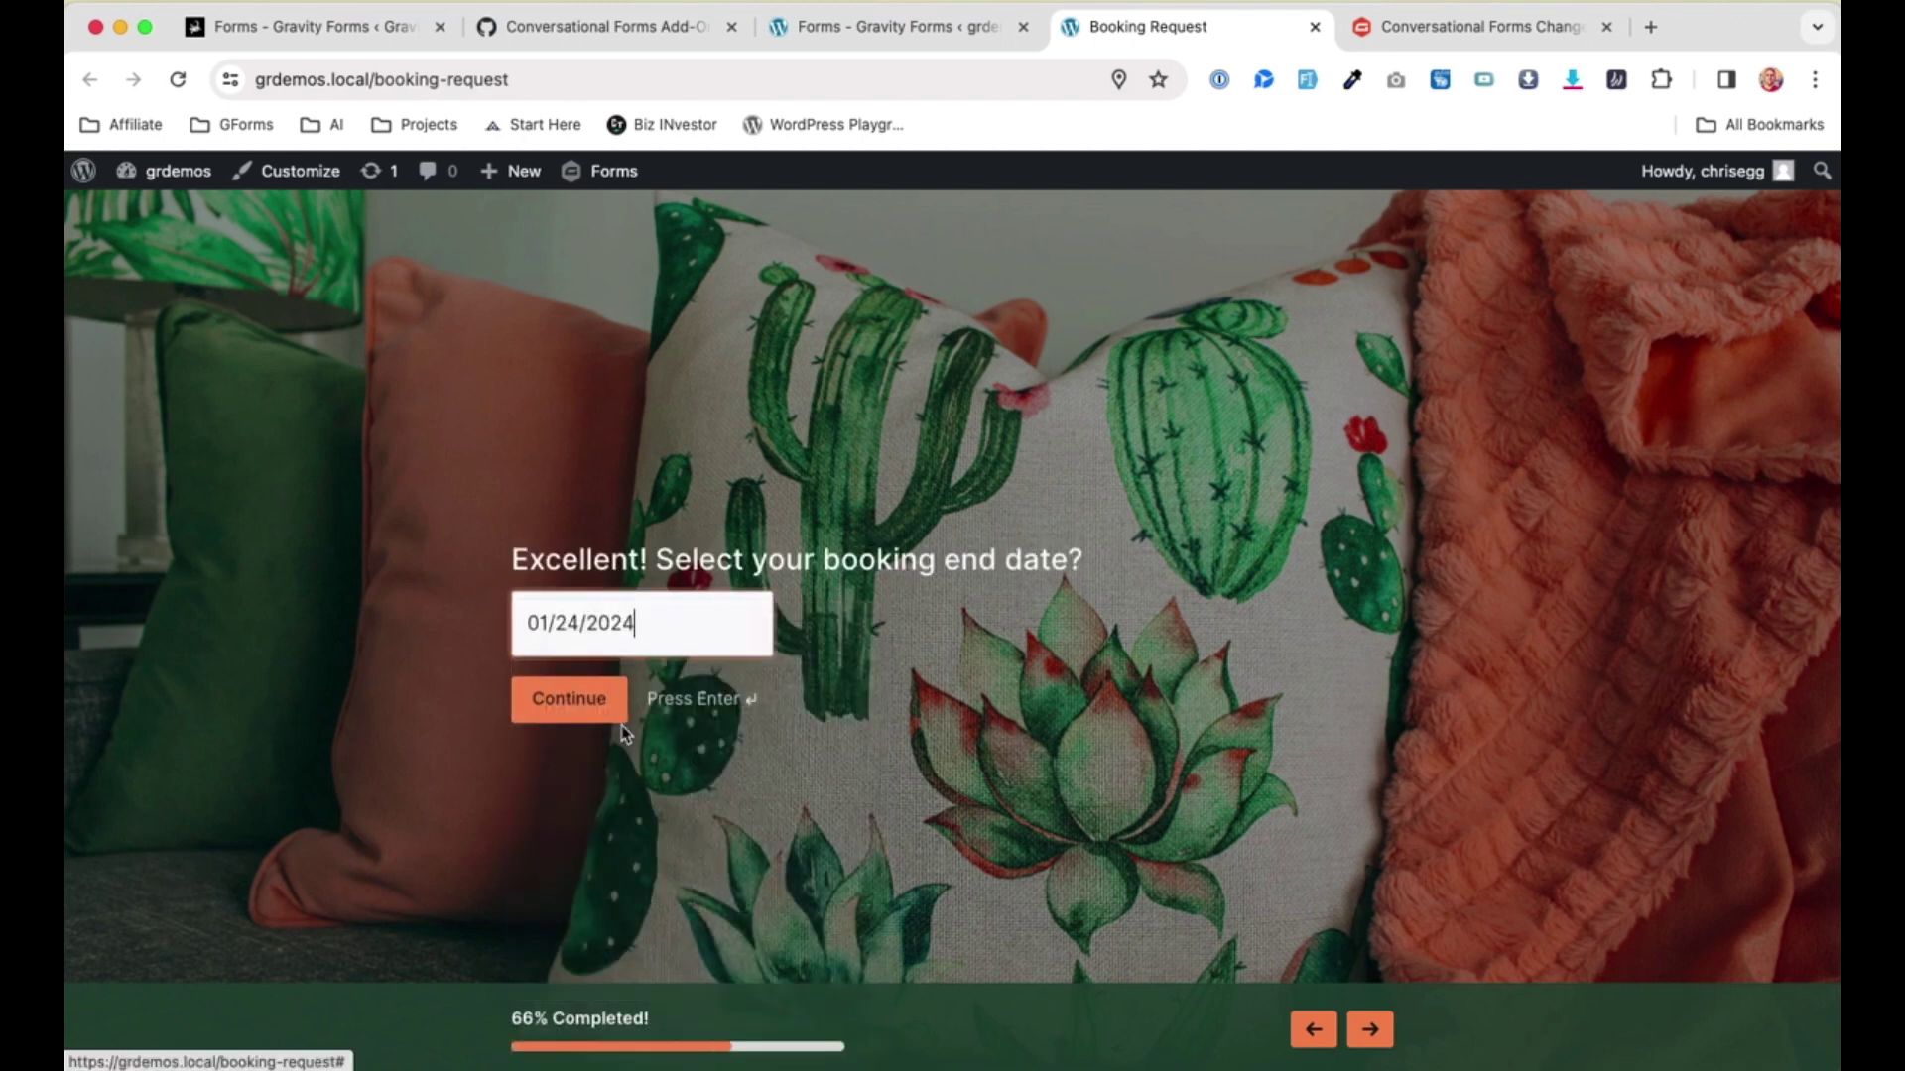
click(576, 694)
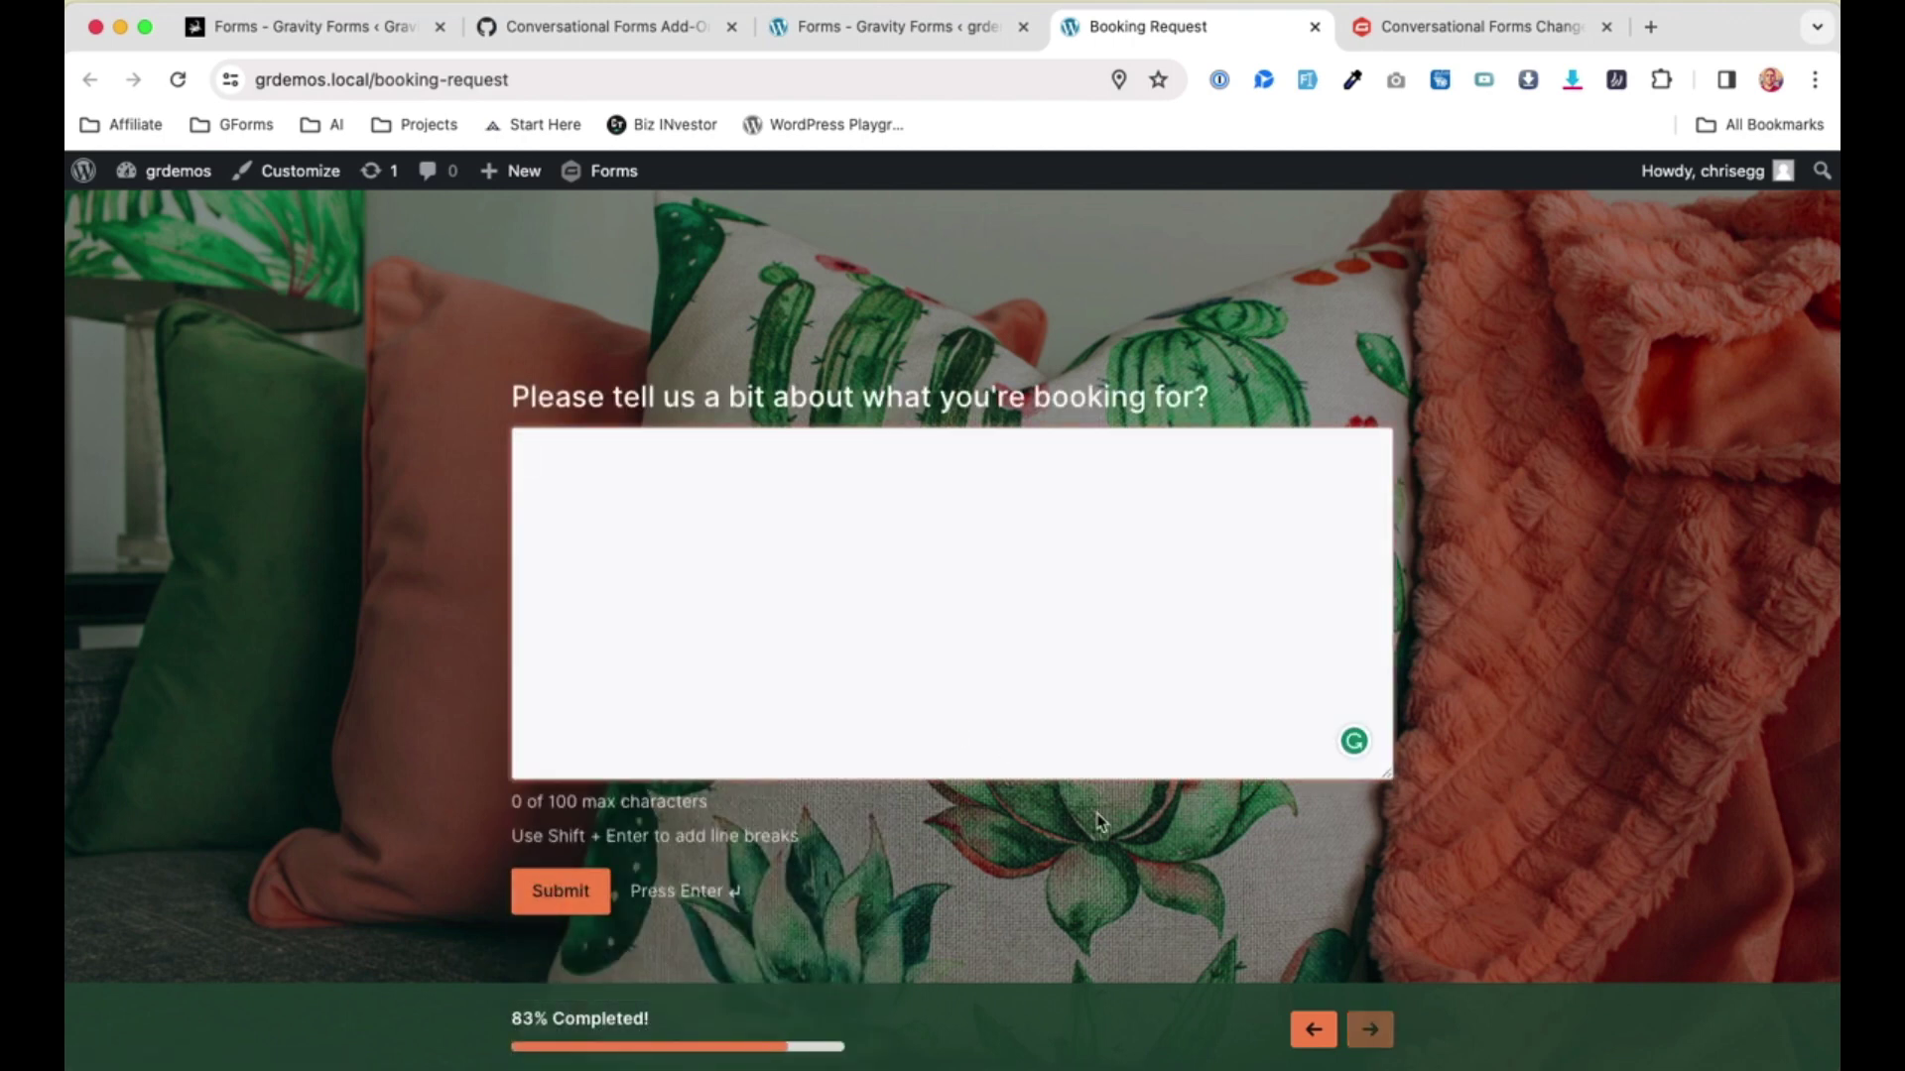
click(592, 875)
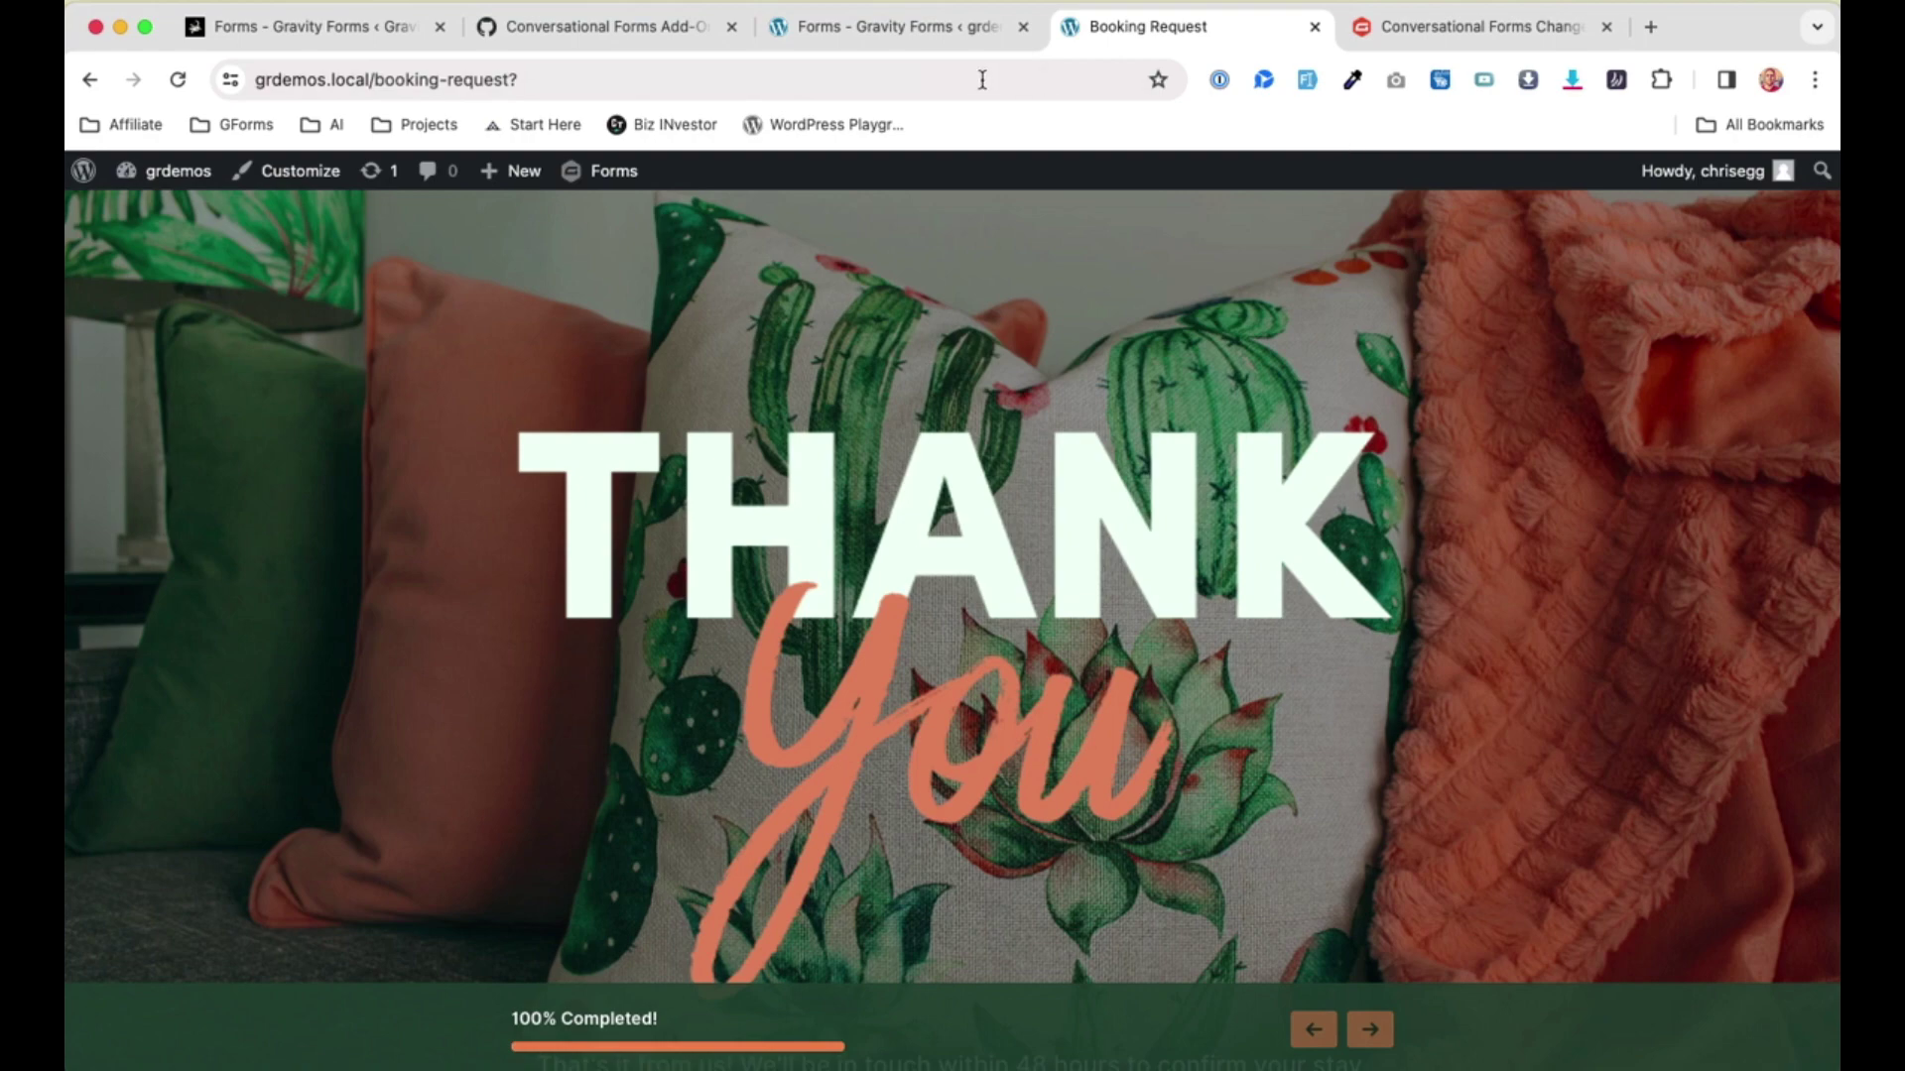
click(898, 27)
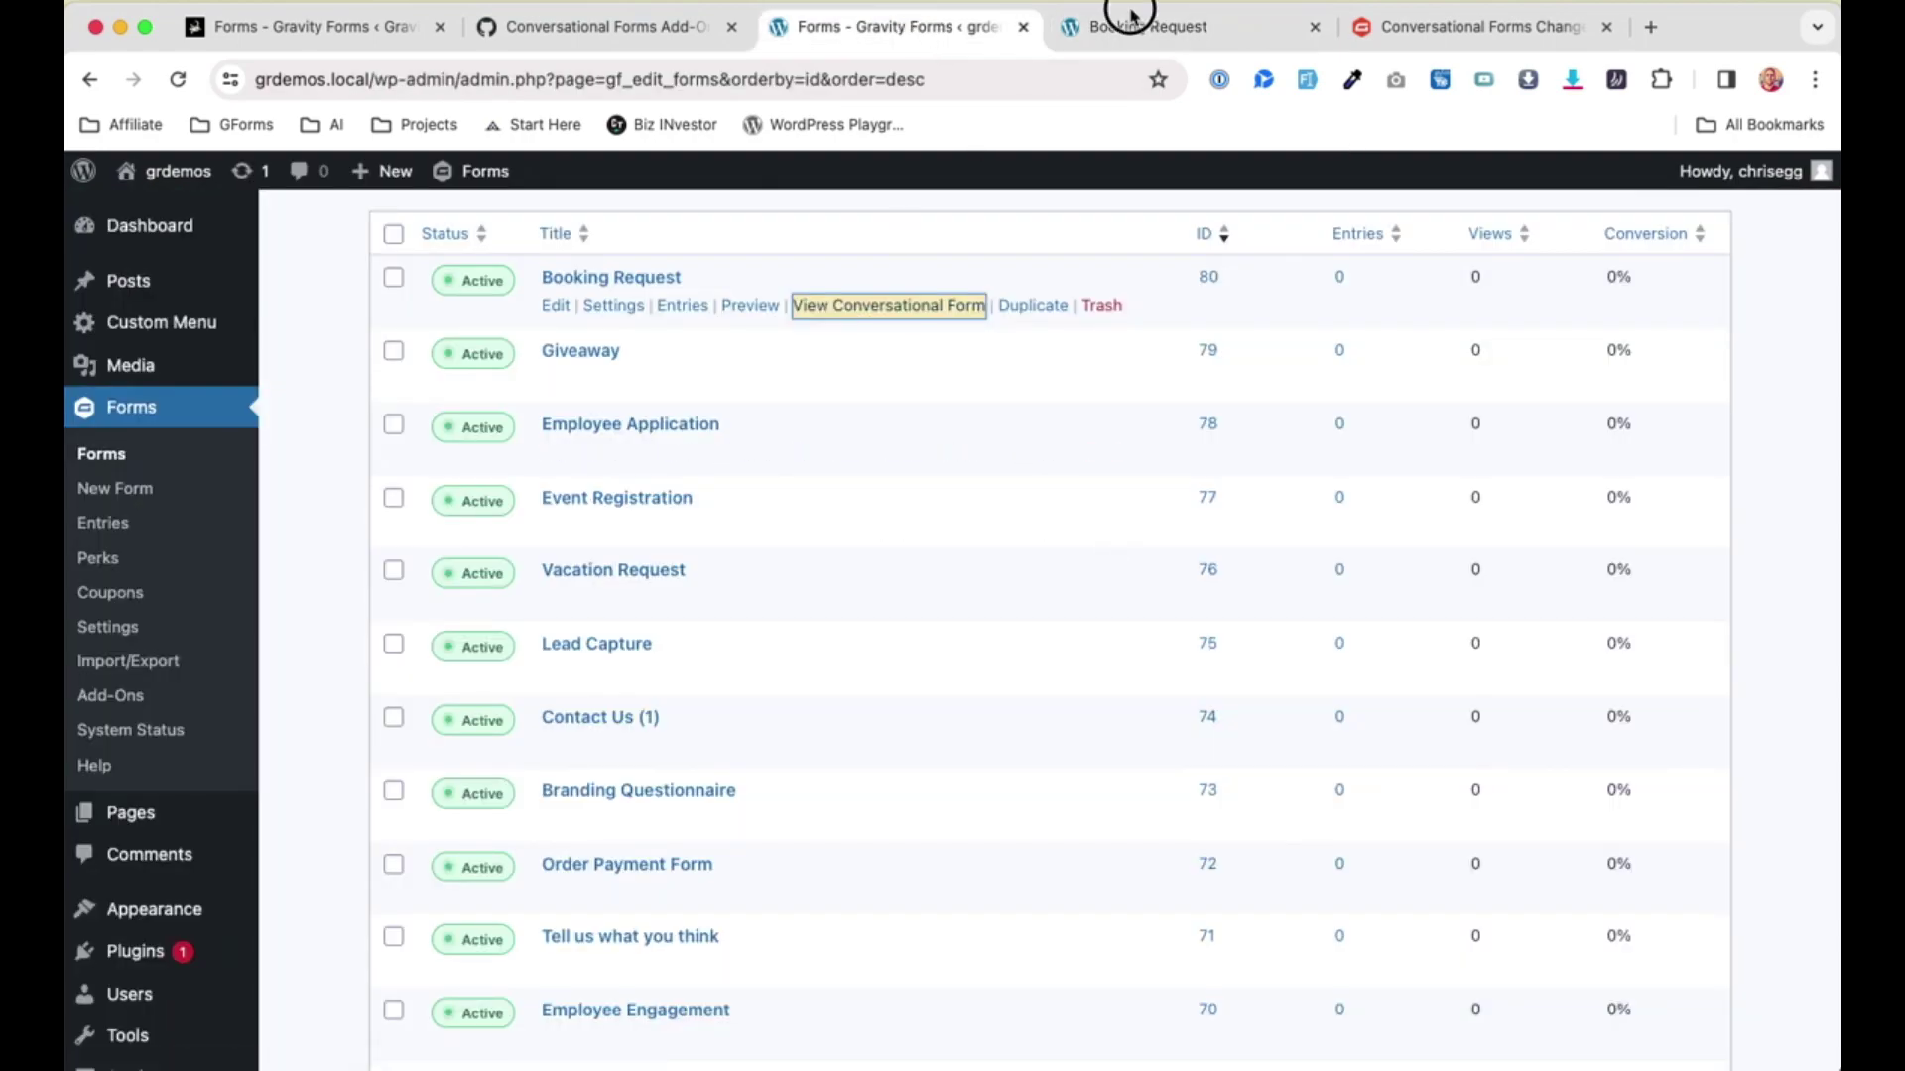
click(1136, 22)
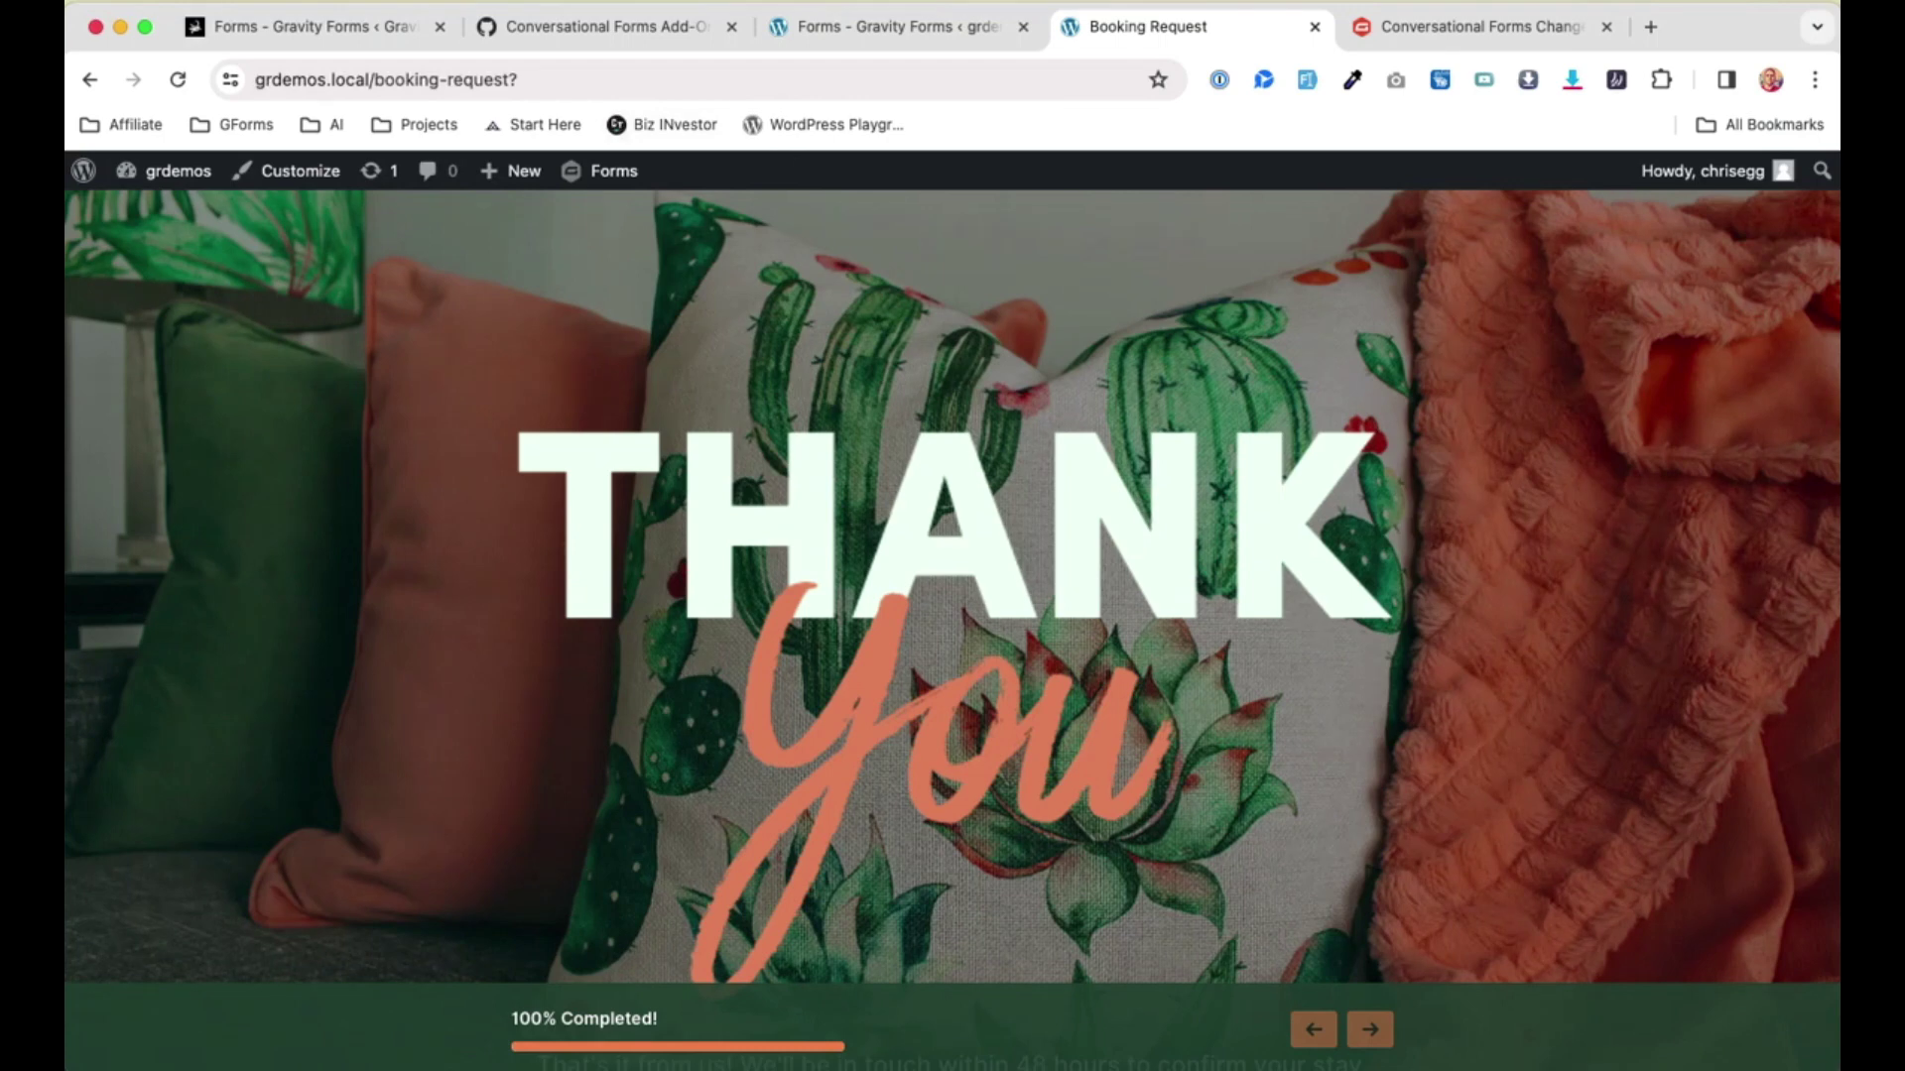